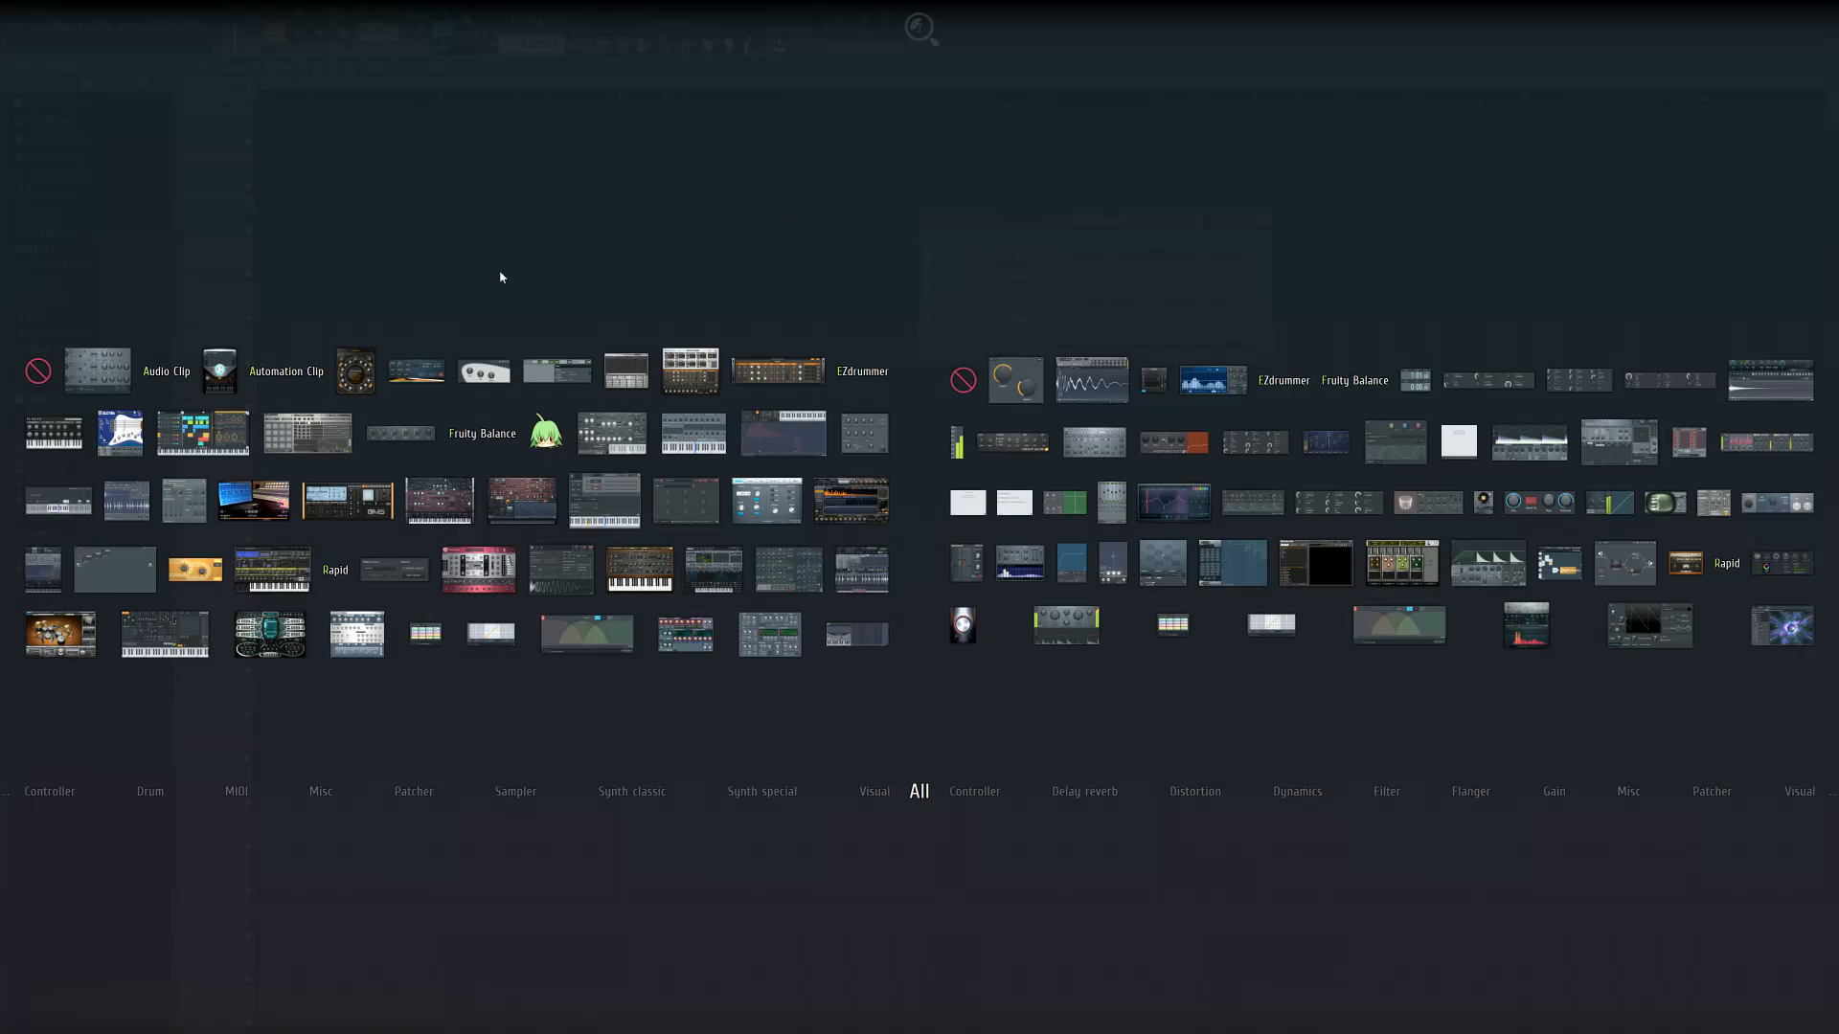
Add a Patcher channel to the channel rack and close its Env Ctrl window
{"action": "left_click_drag", "start_coordinate": [126, 587], "coordinate": [1072, 359]}
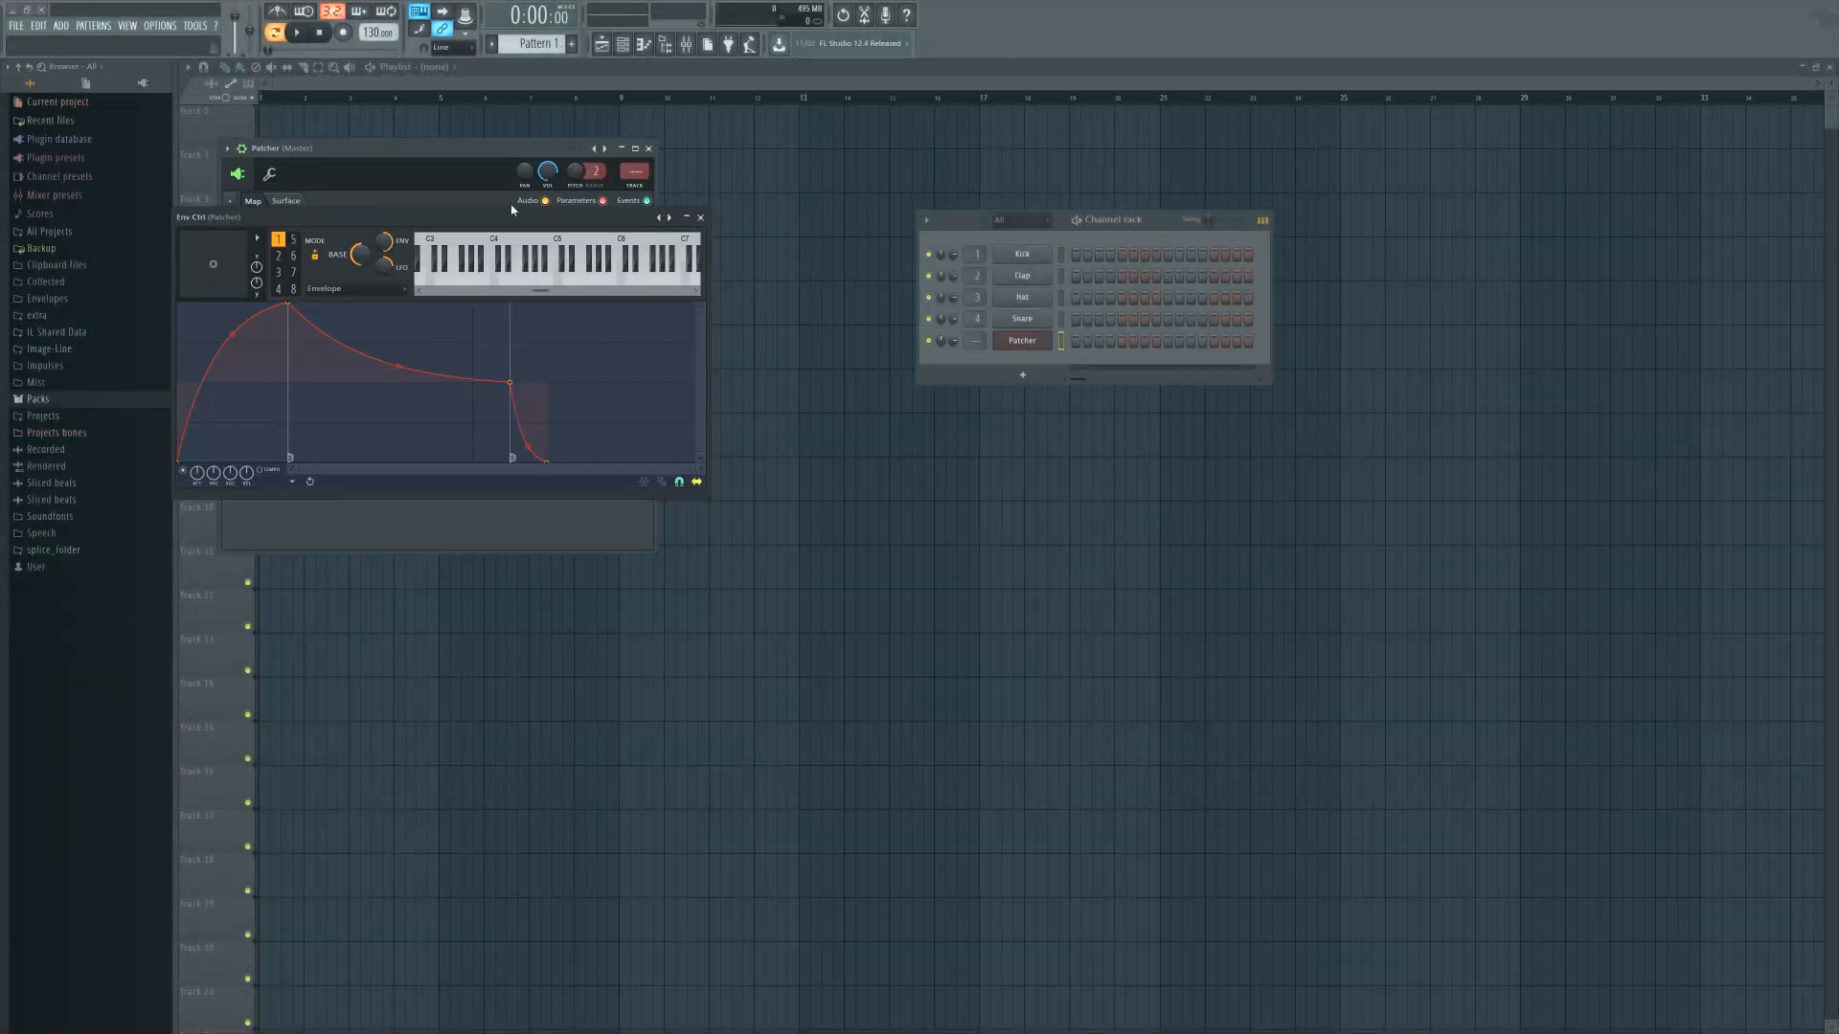
{"action": "left_click_drag", "start_coordinate": [509, 149], "coordinate": [1099, 520]}
{"action": "left_click", "coordinate": [702, 224]}
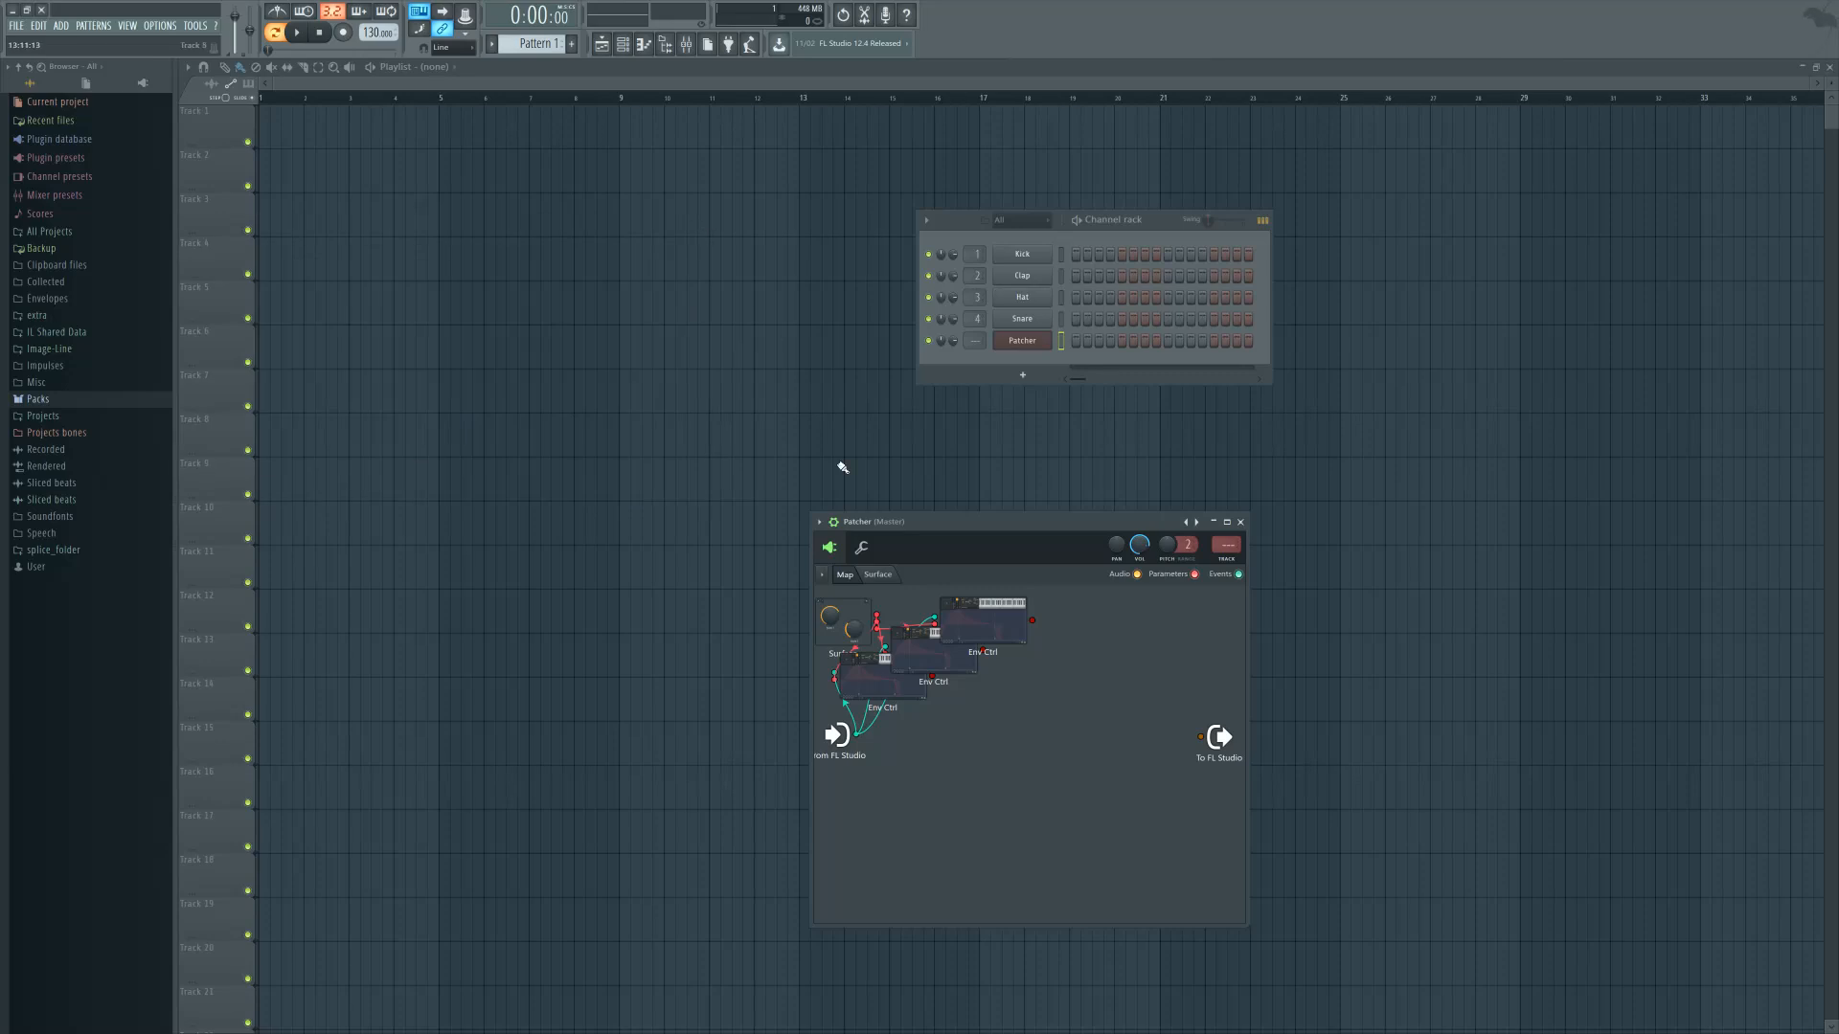
Select the Kick, Clap, Hat and Snare channels and delete them from the channel rack
{"action": "left_click_drag", "start_coordinate": [1061, 319], "coordinate": [1061, 253]}
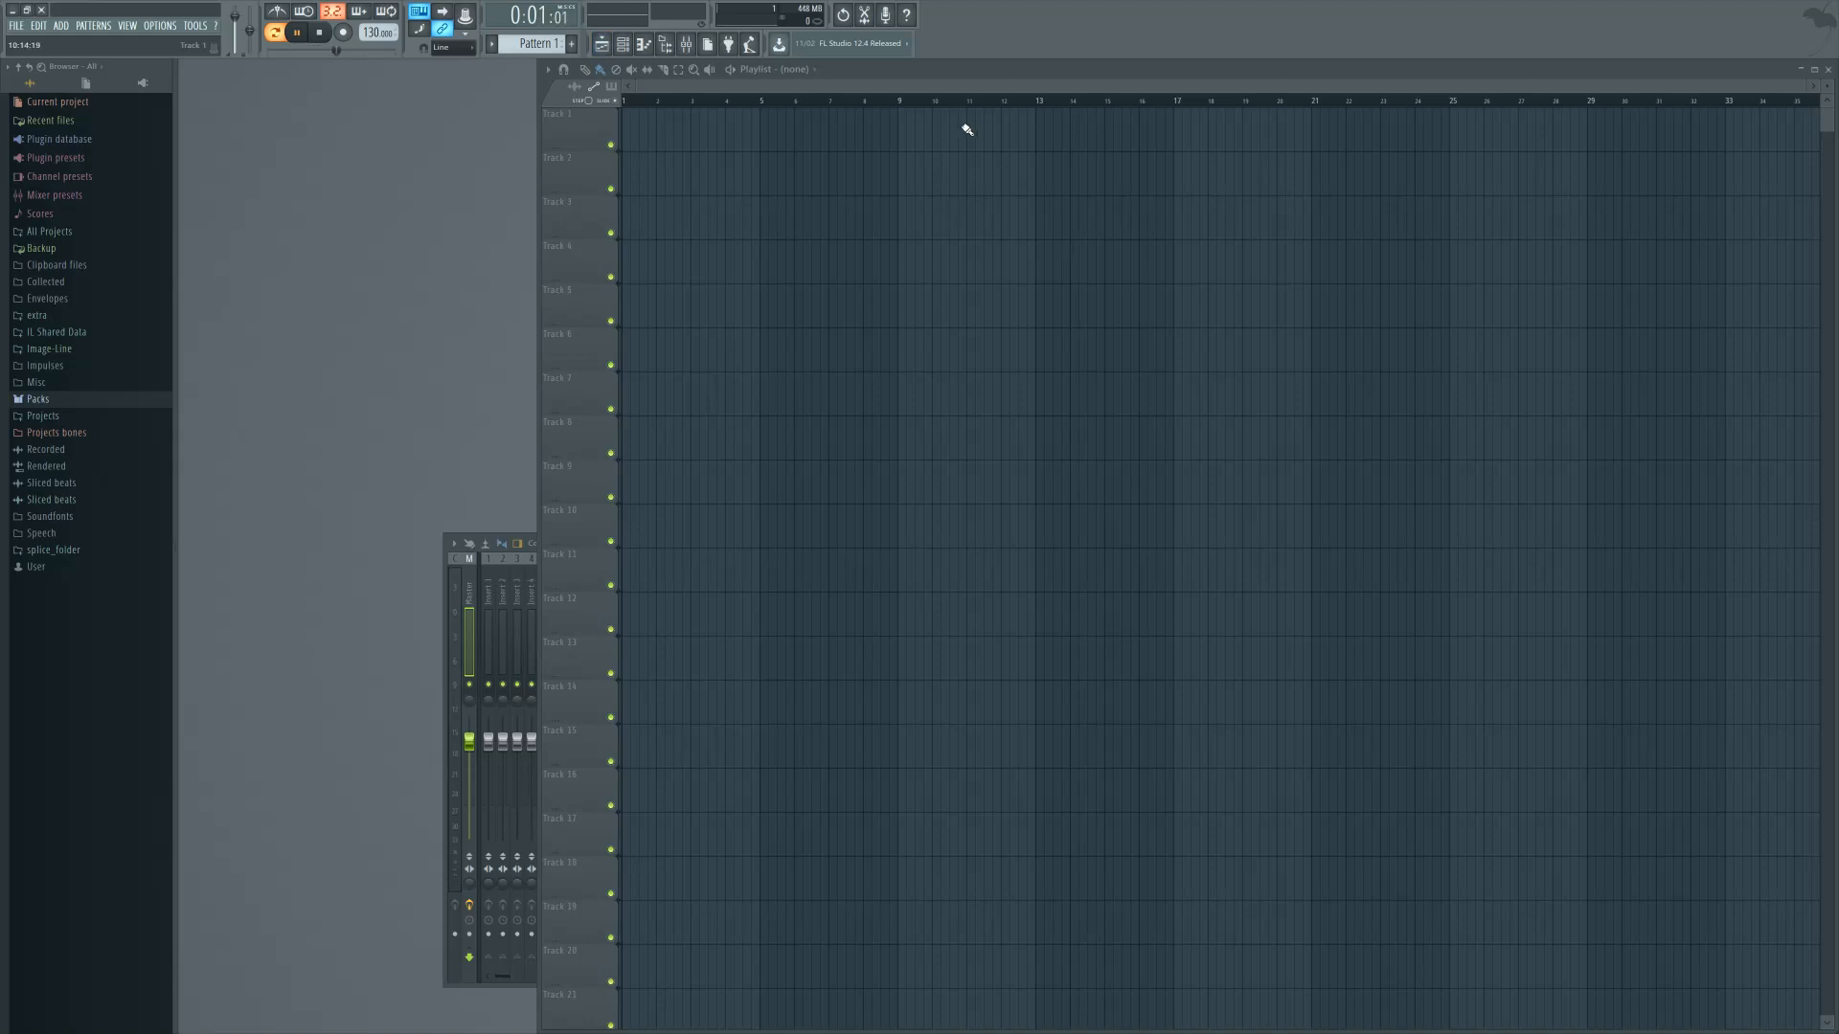
{"action": "left_click", "coordinate": [623, 48]}
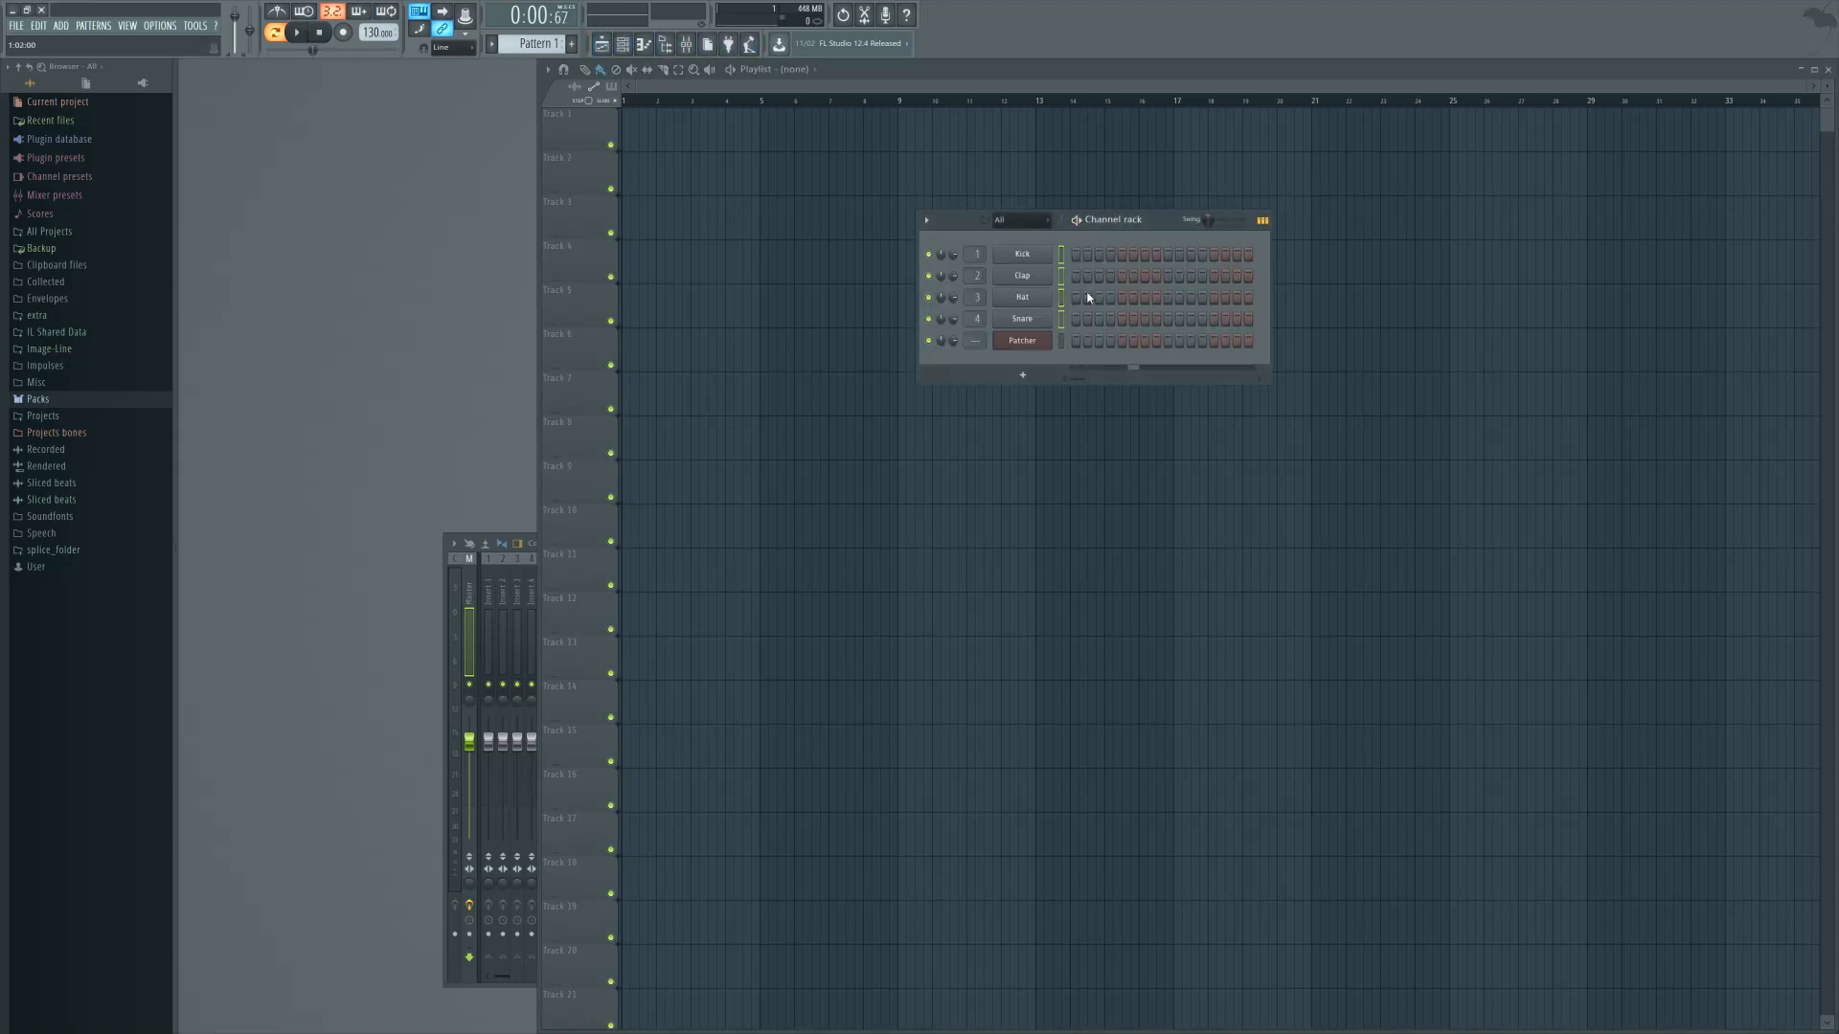
{"action": "key", "text": "alt+Delete"}
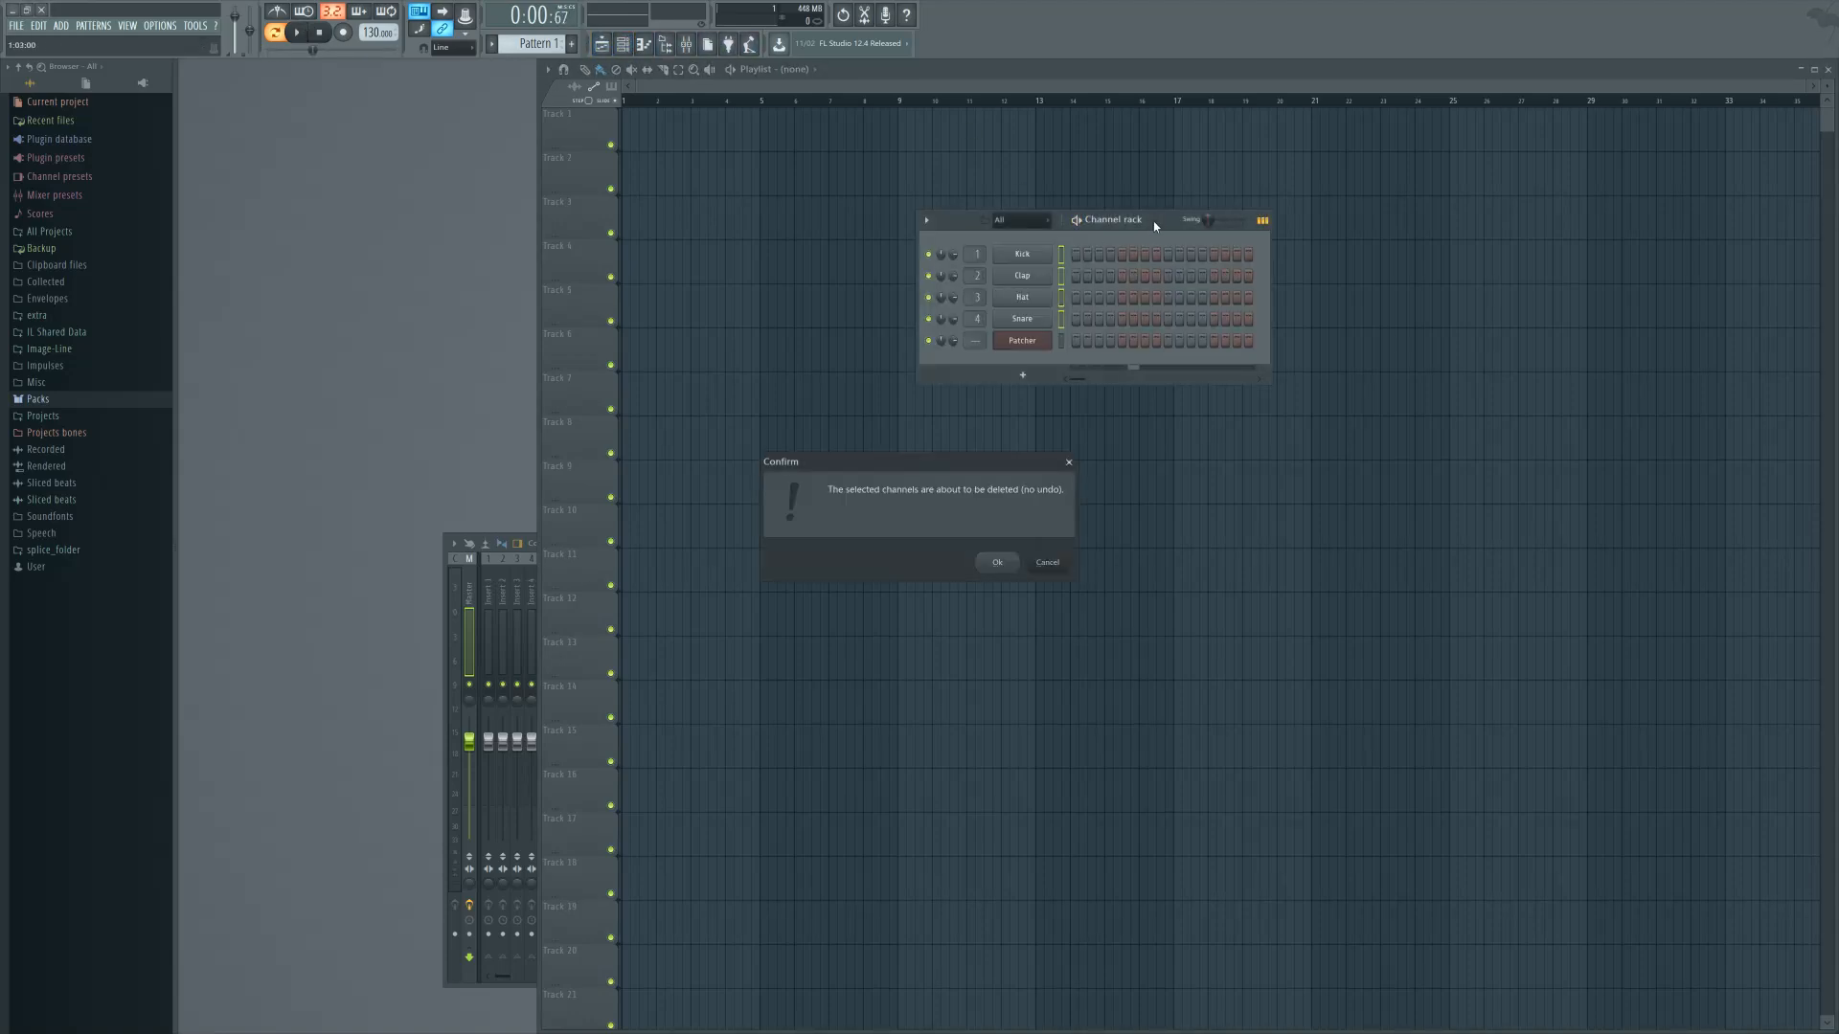
{"action": "key", "text": "Return"}
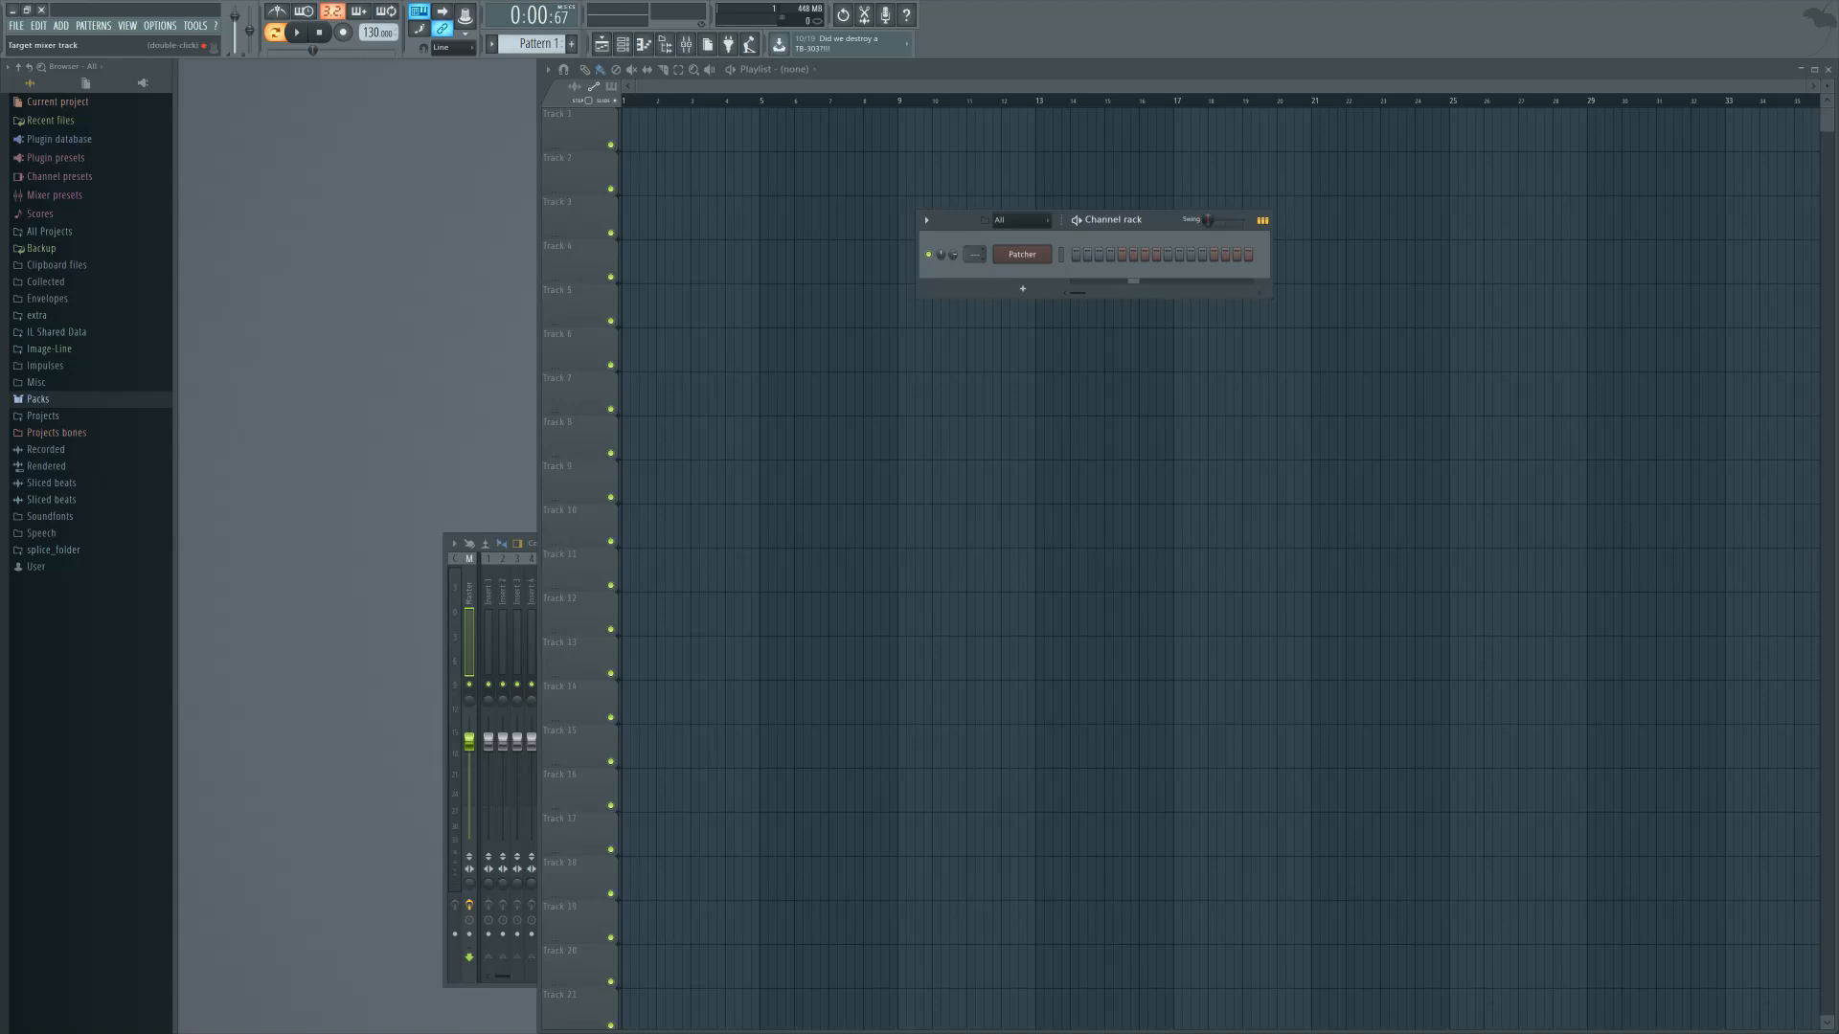
Route the Patcher channel to mixer track 1 and maximize the playlist again
{"action": "left_click_drag", "start_coordinate": [973, 255], "coordinate": [973, 245]}
{"action": "left_click", "coordinate": [1020, 263]}
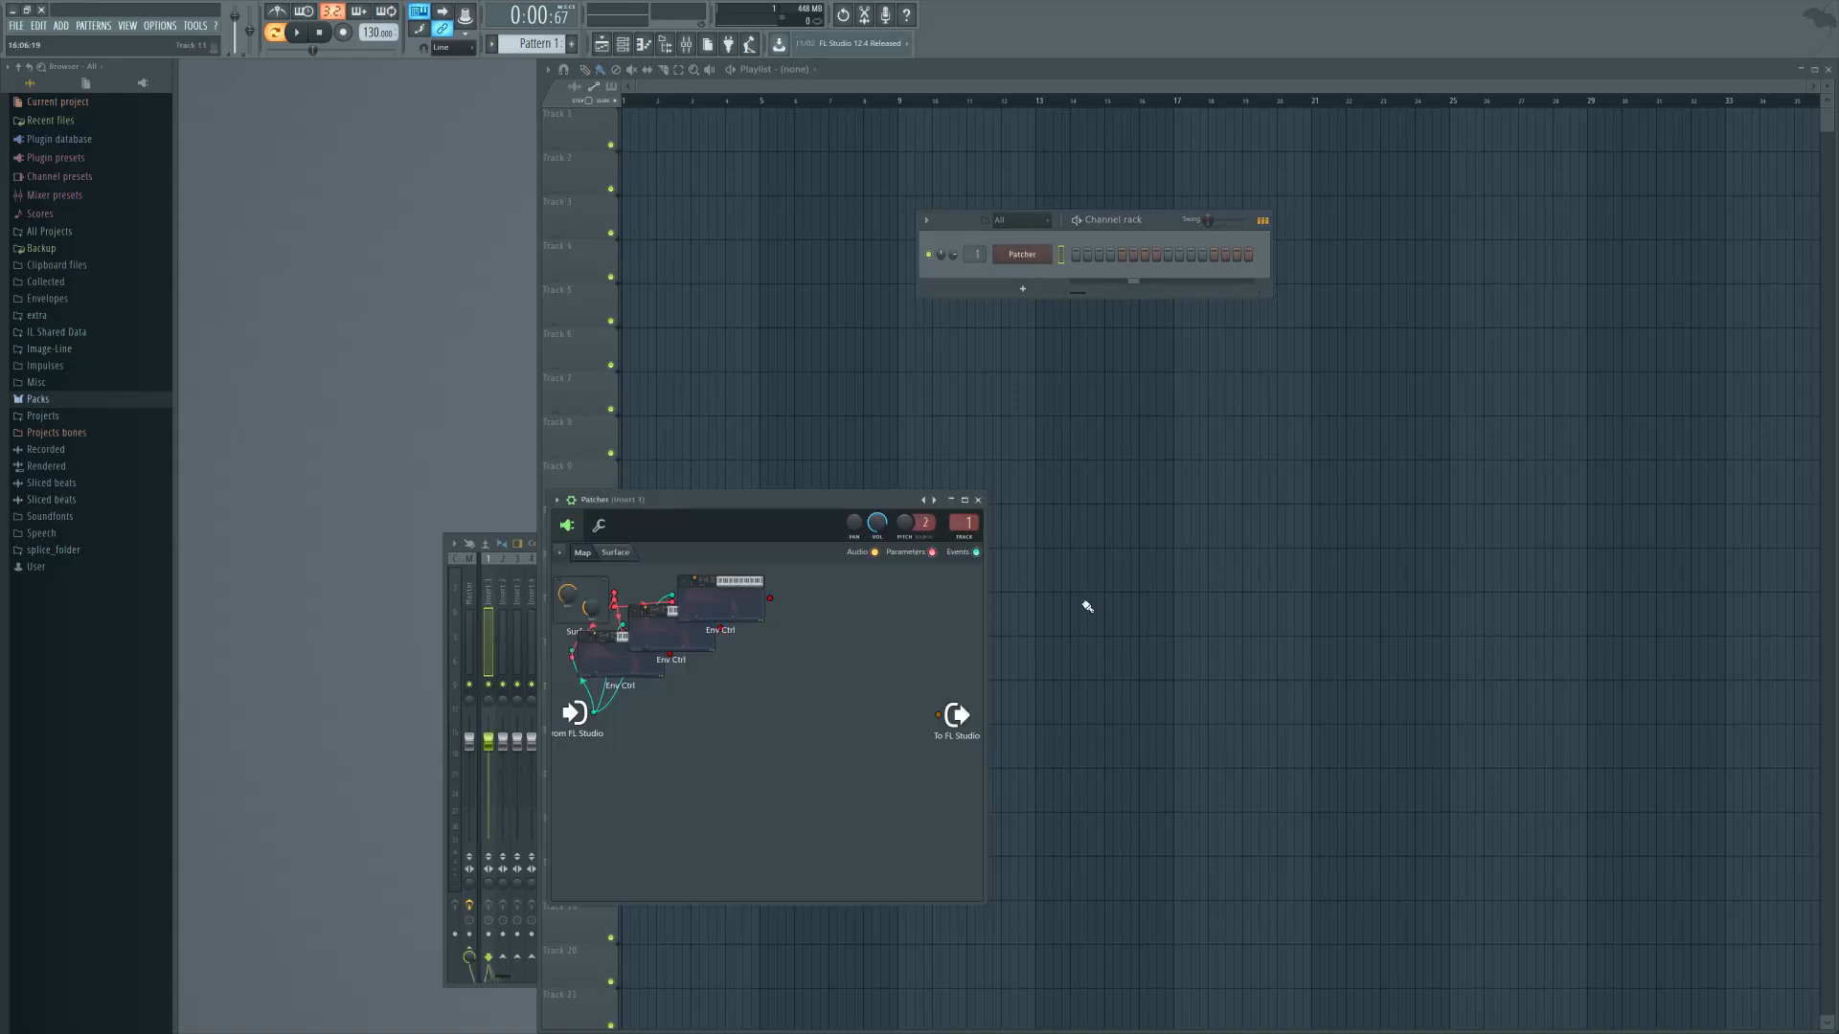
{"action": "double_click", "coordinate": [1042, 71]}
{"action": "left_click", "coordinate": [671, 46]}
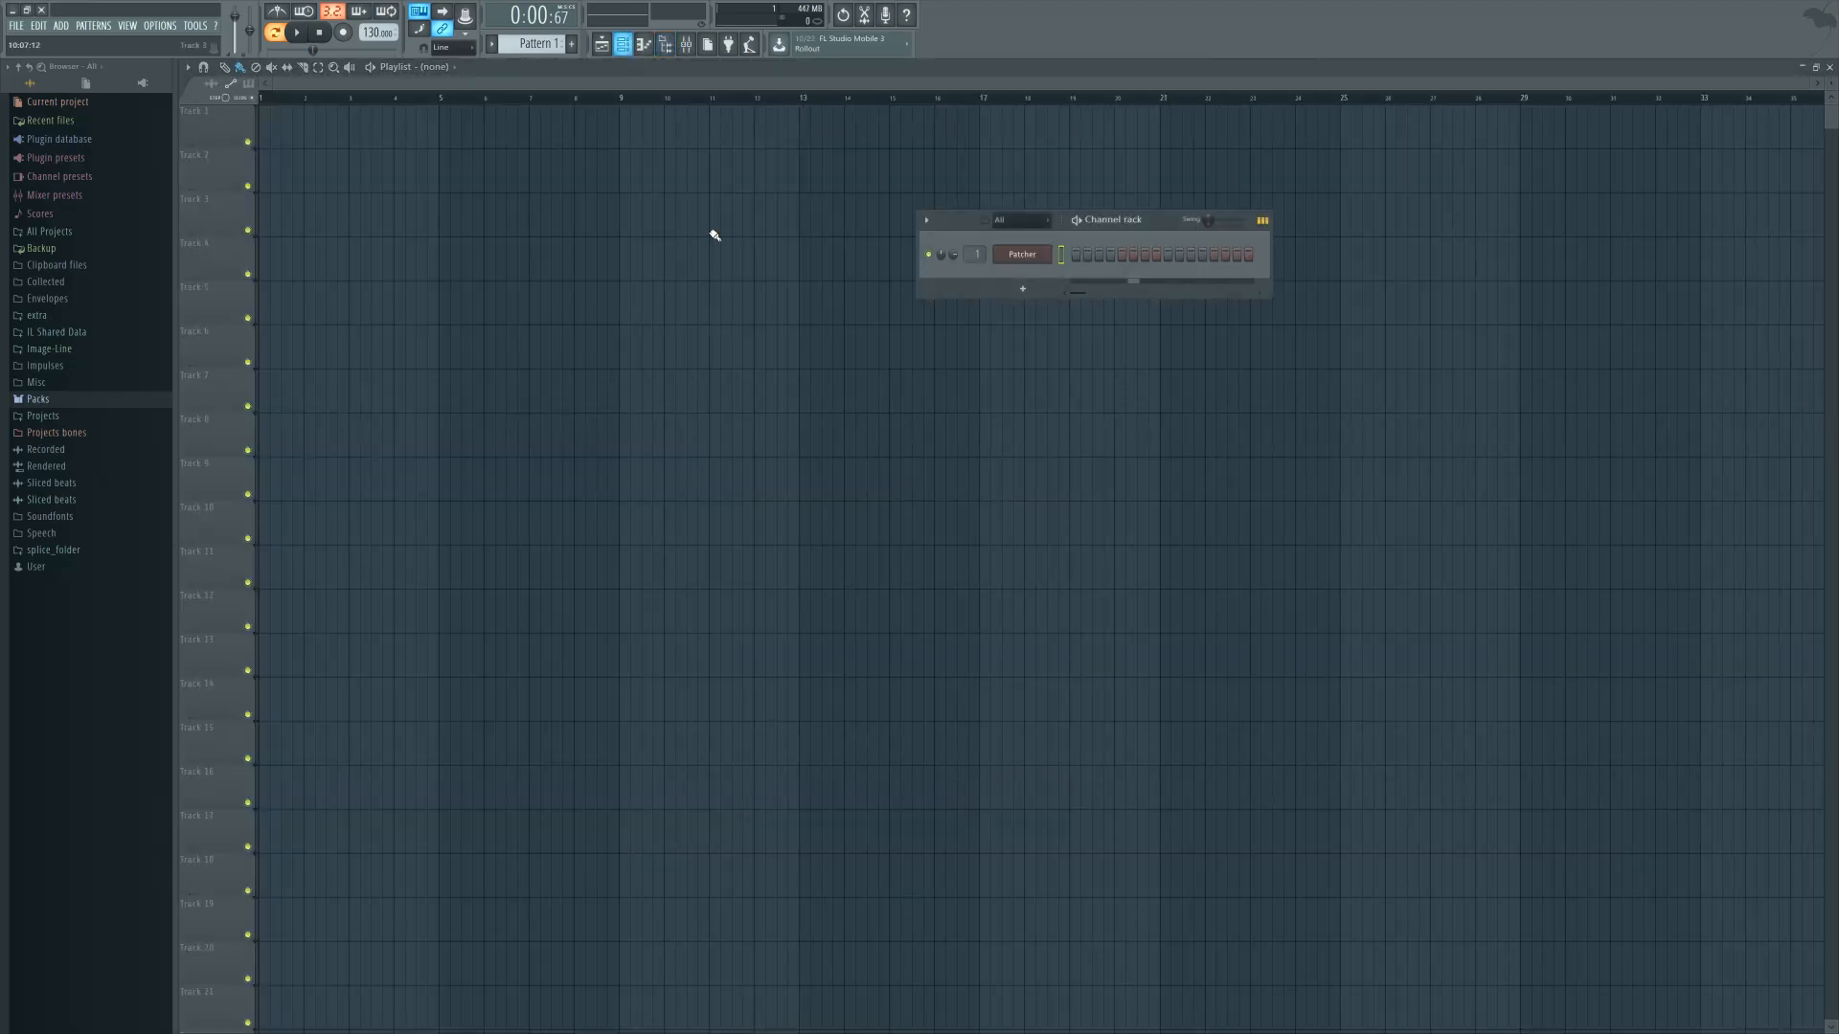
Reopen Patcher, look briefly at its Surface view, and enlarge the window showing its map
{"action": "left_click", "coordinate": [1022, 253]}
{"action": "left_click_drag", "start_coordinate": [801, 522], "coordinate": [871, 435]}
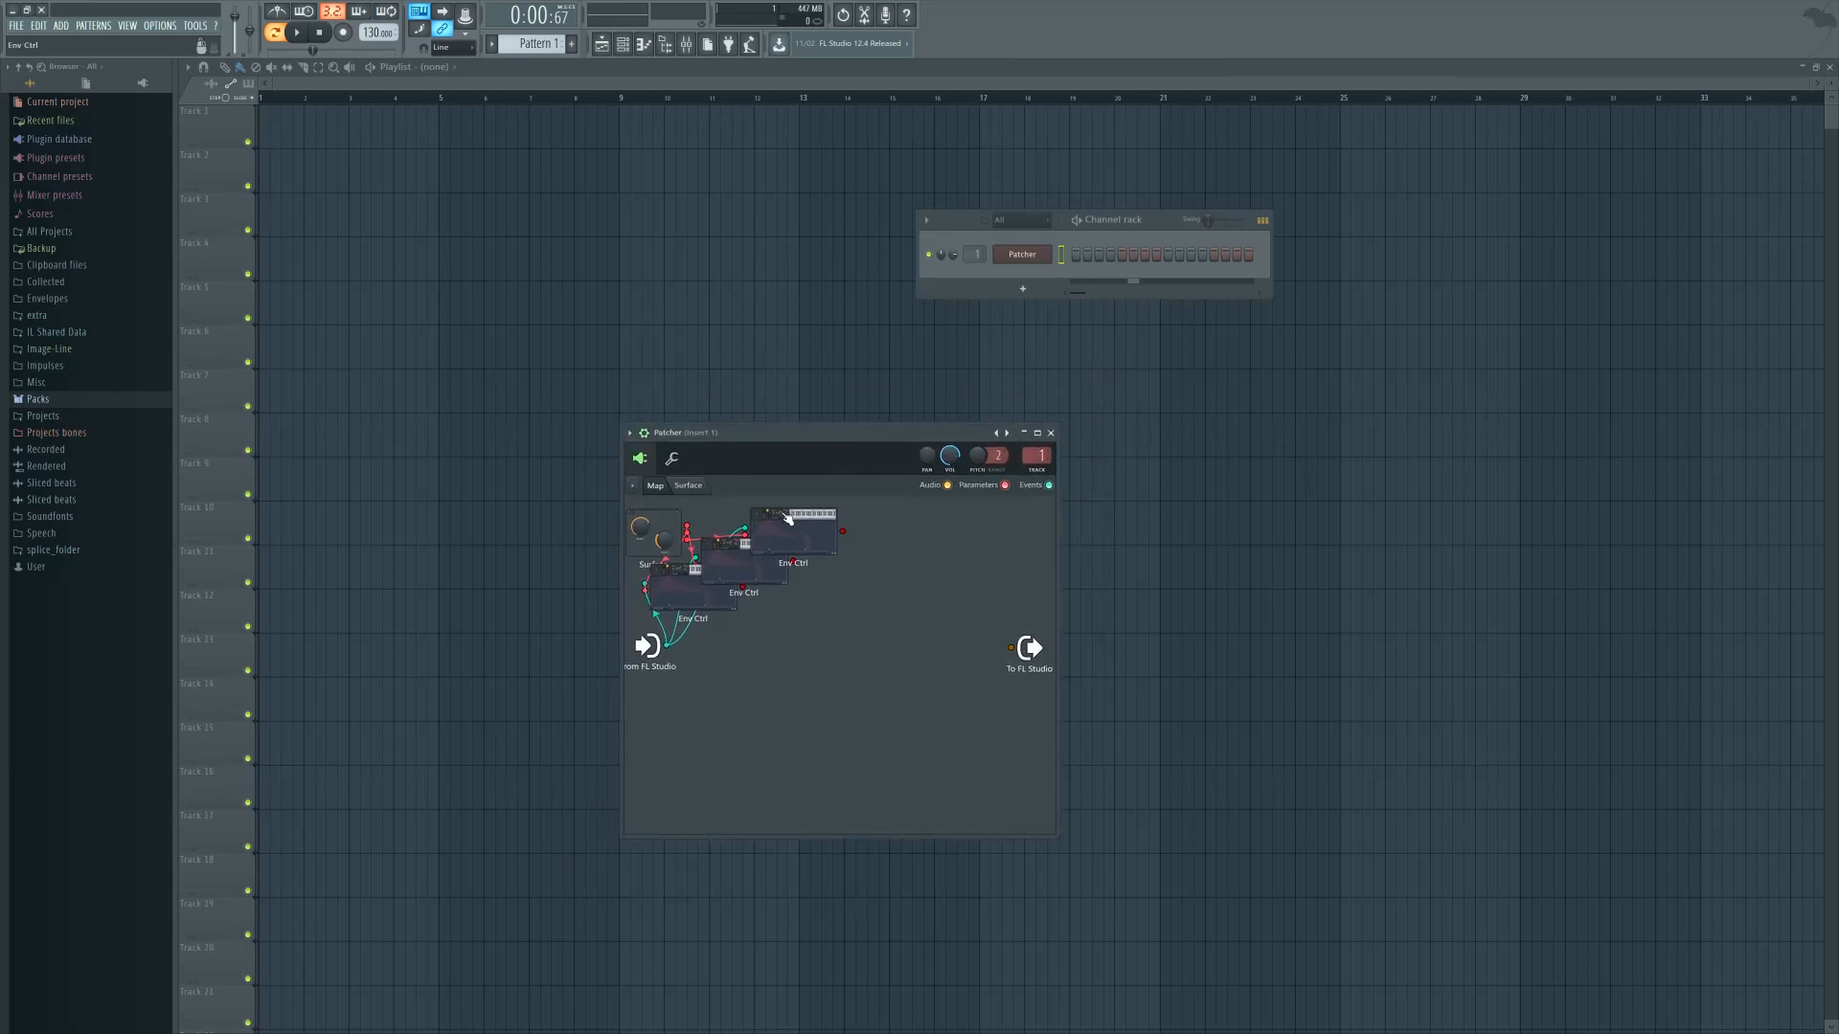
{"action": "left_click_drag", "start_coordinate": [889, 432], "coordinate": [940, 404]}
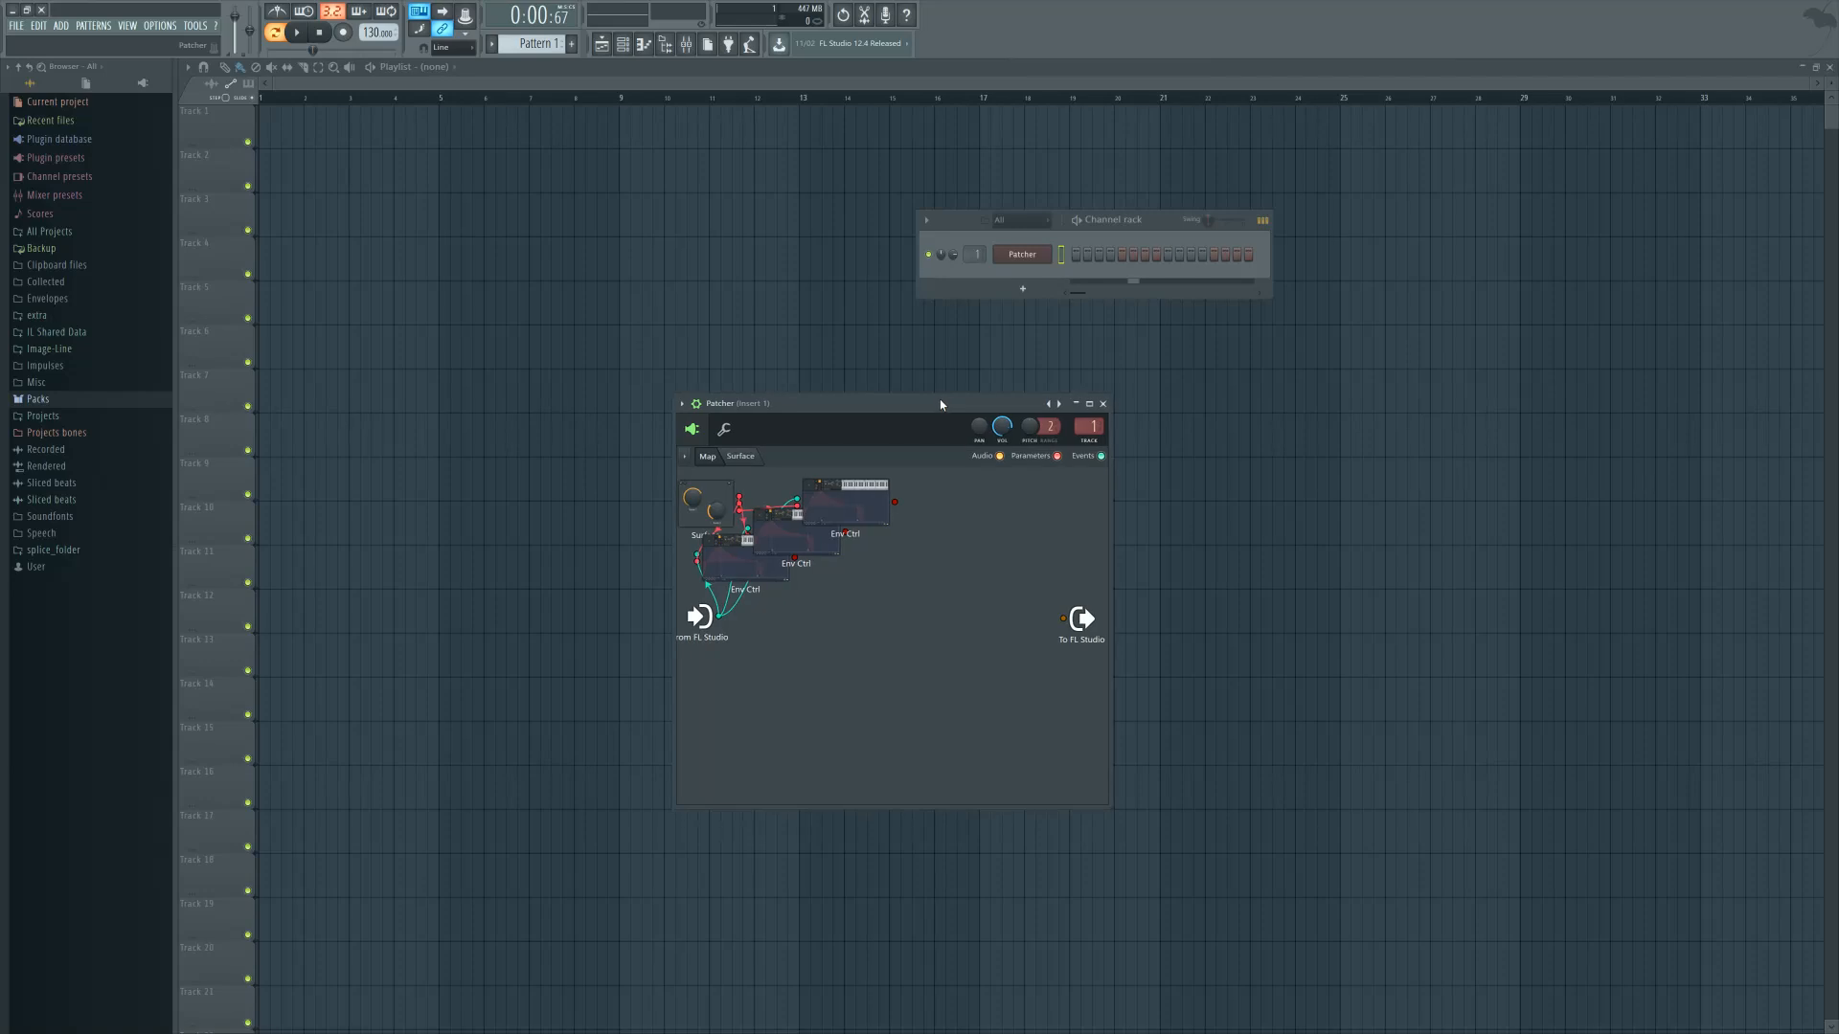
{"action": "left_click", "coordinate": [743, 458]}
{"action": "left_click", "coordinate": [709, 457]}
{"action": "left_click_drag", "start_coordinate": [1110, 810], "coordinate": [1427, 884]}
Add Sytrus to the Patcher map from the plugin picker and load its Default preset
{"action": "key", "text": "F8"}
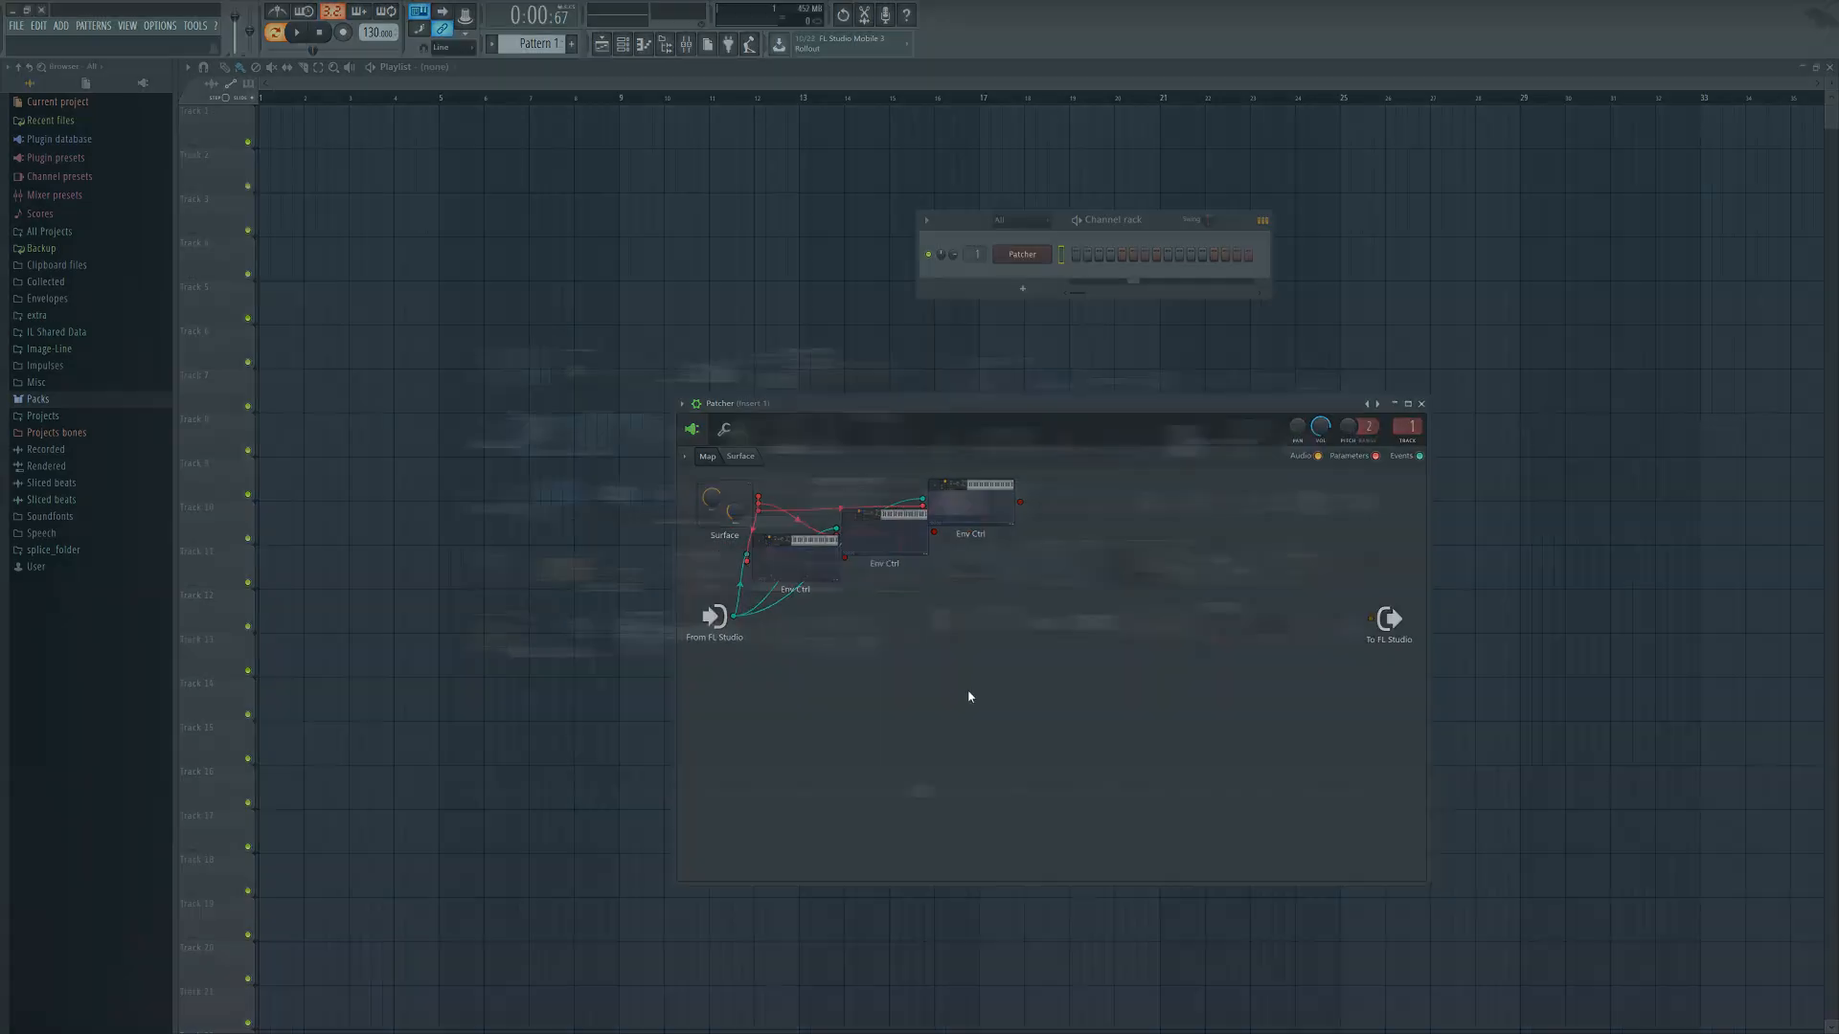
{"action": "key", "text": "F8"}
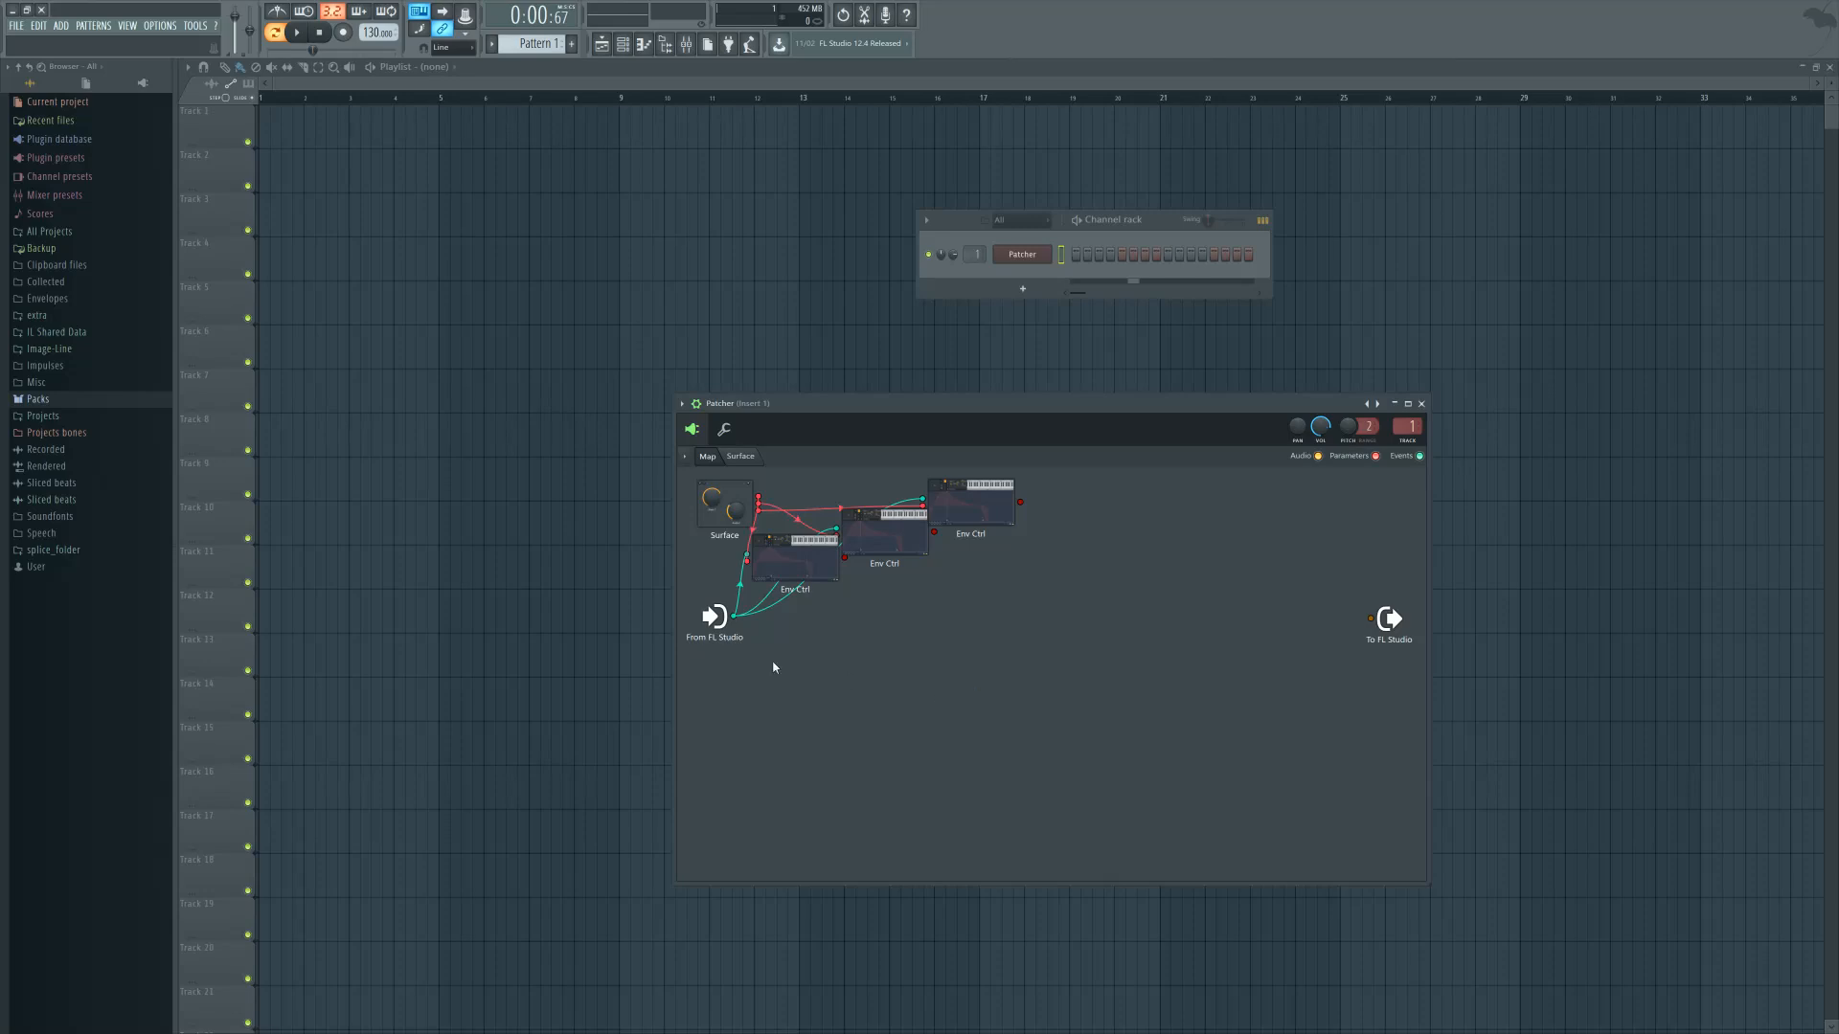
{"action": "key", "text": "F8"}
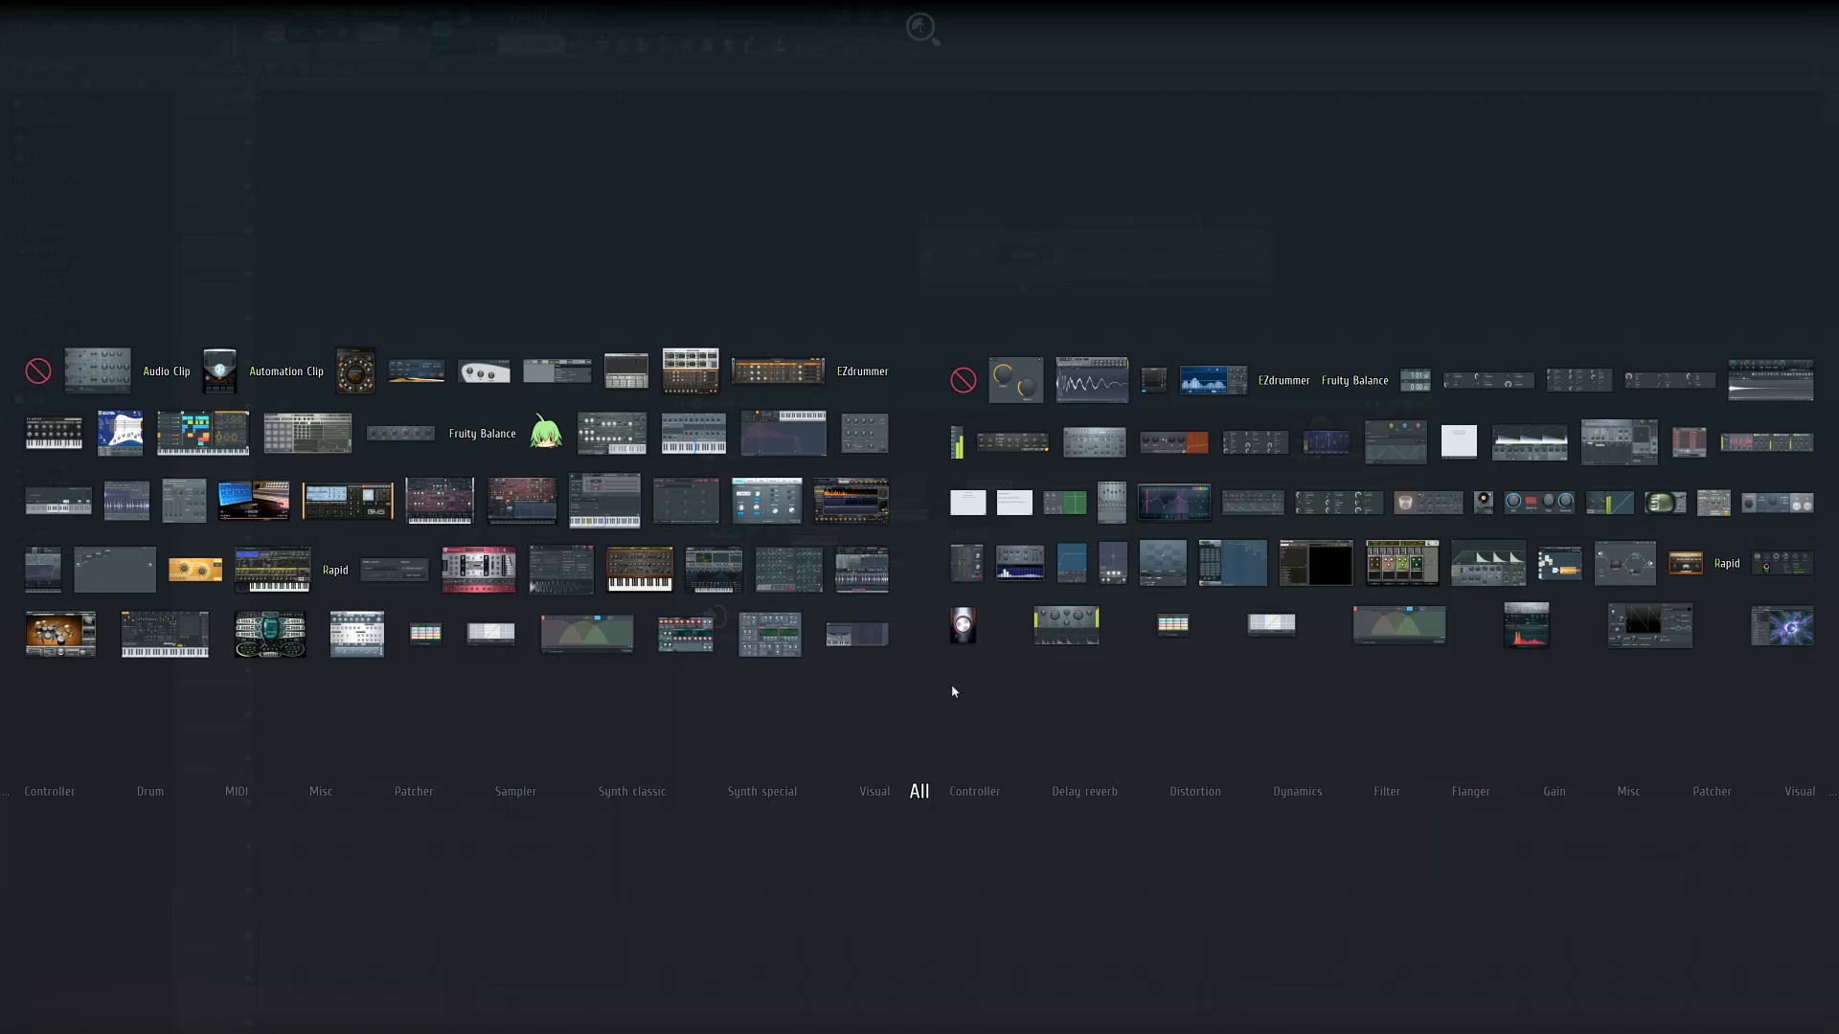
{"action": "left_click_drag", "start_coordinate": [165, 634], "coordinate": [837, 709]}
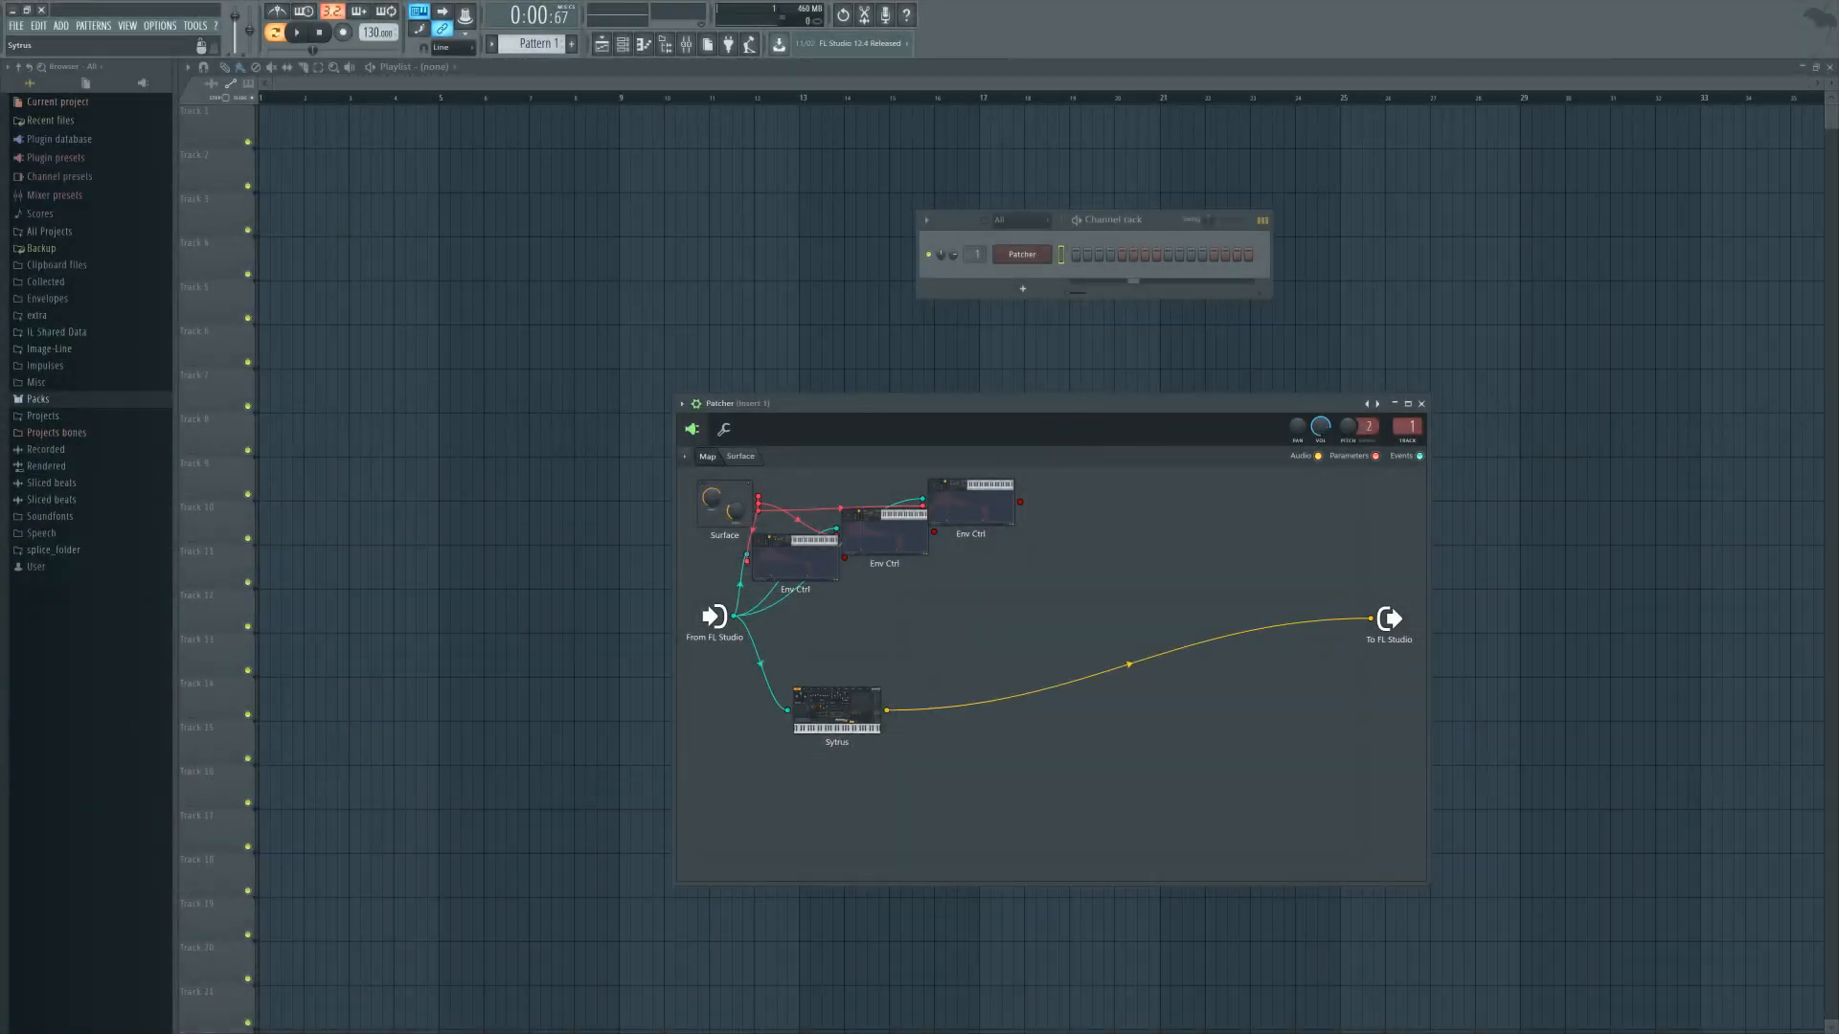
{"action": "right_click", "coordinate": [741, 218]}
{"action": "left_click", "coordinate": [782, 551]}
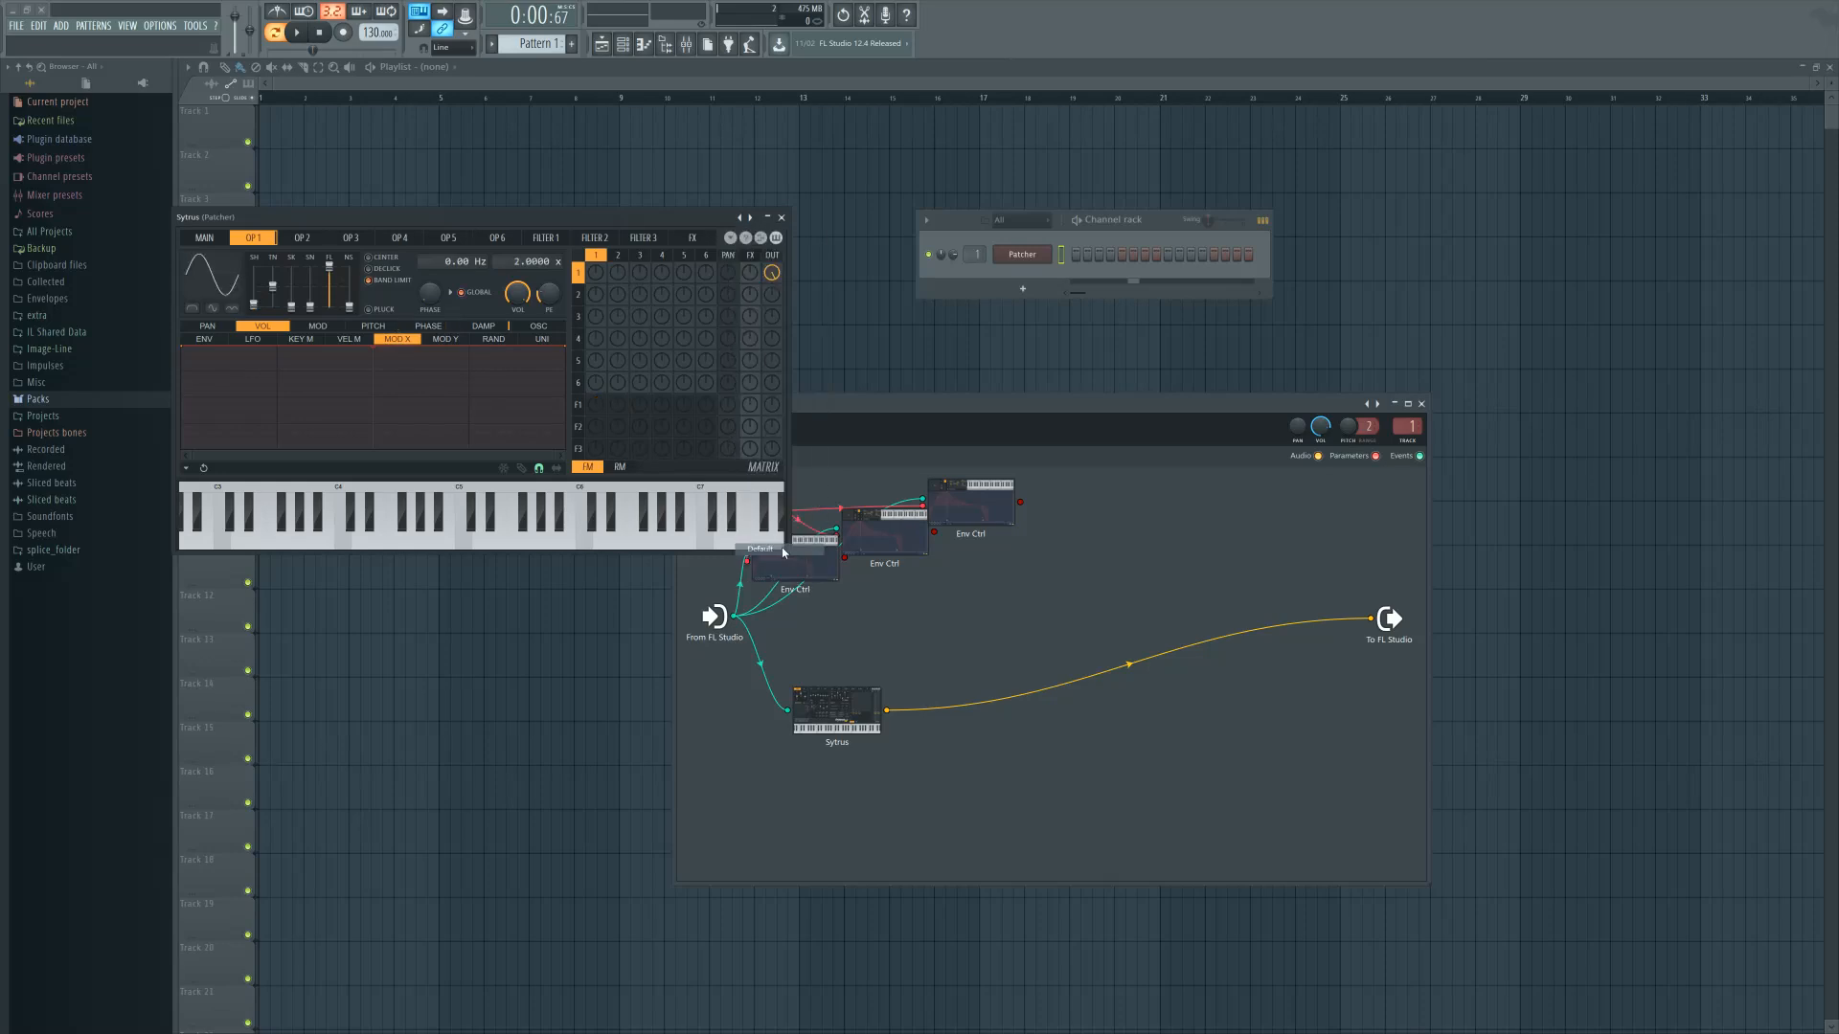
{"action": "left_click_drag", "start_coordinate": [594, 221], "coordinate": [1360, 522]}
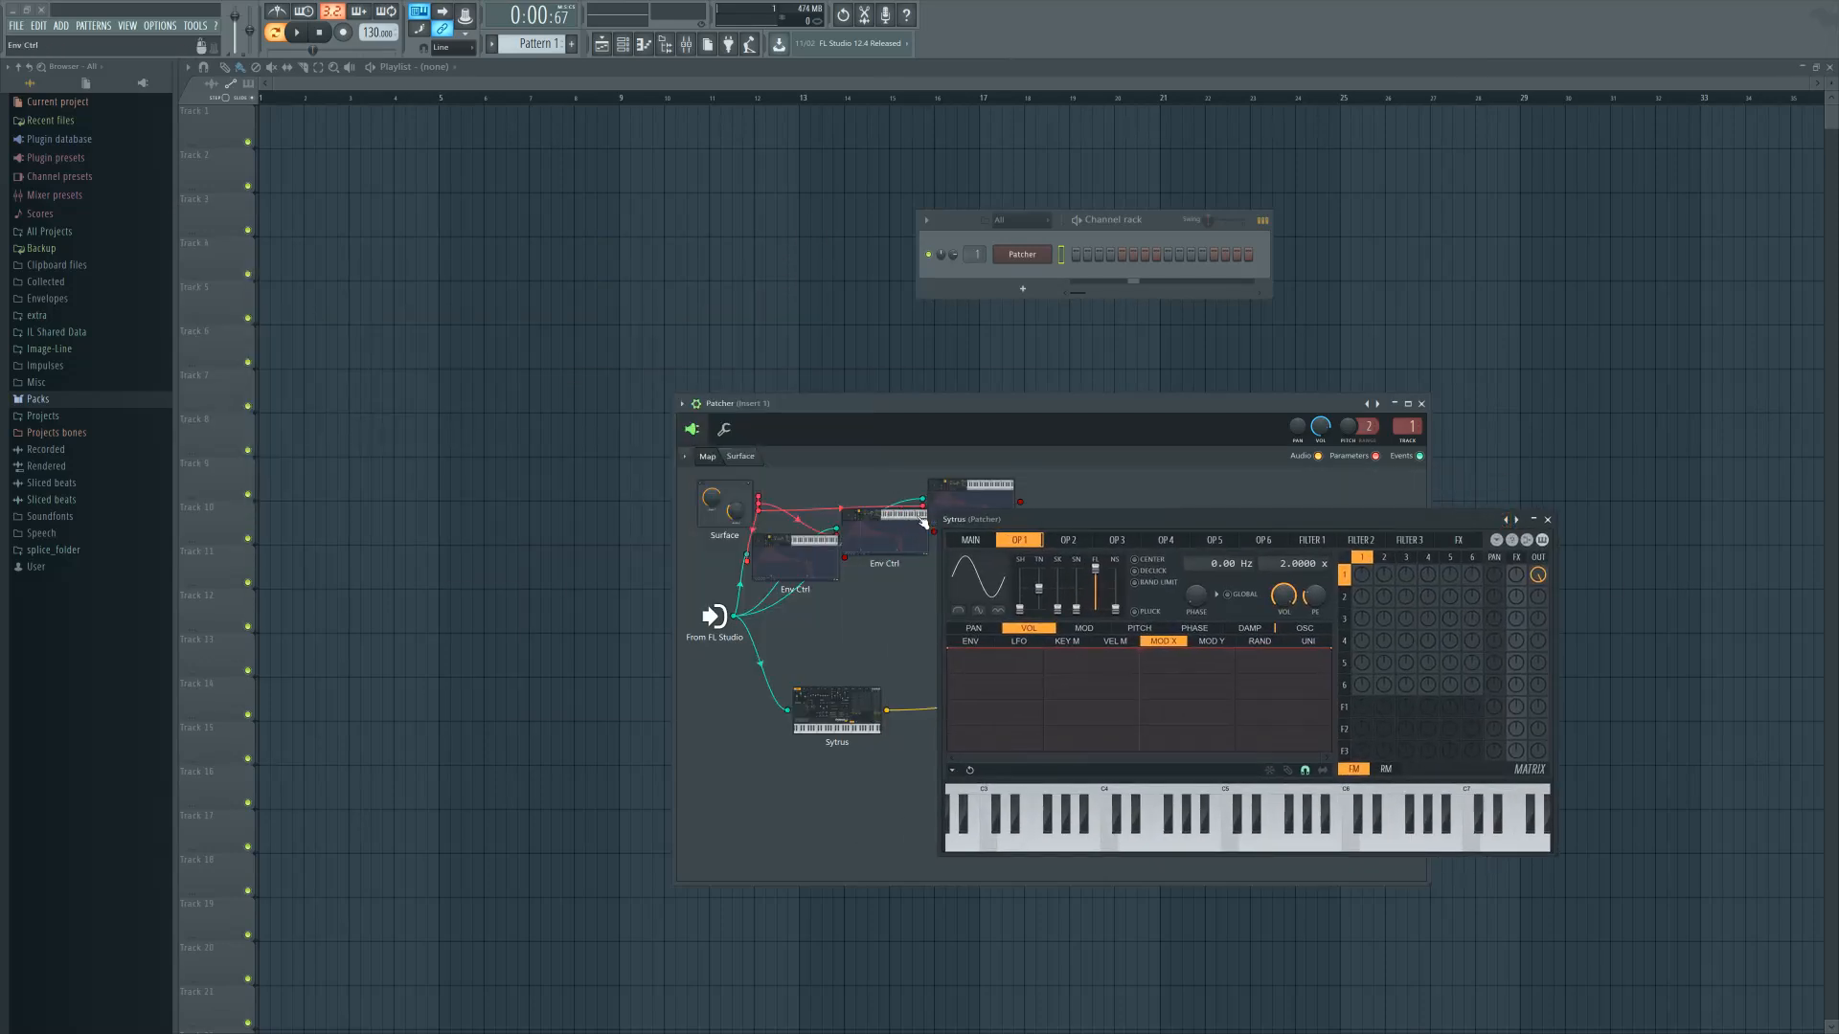
{"action": "left_click_drag", "start_coordinate": [1066, 525], "coordinate": [1154, 493]}
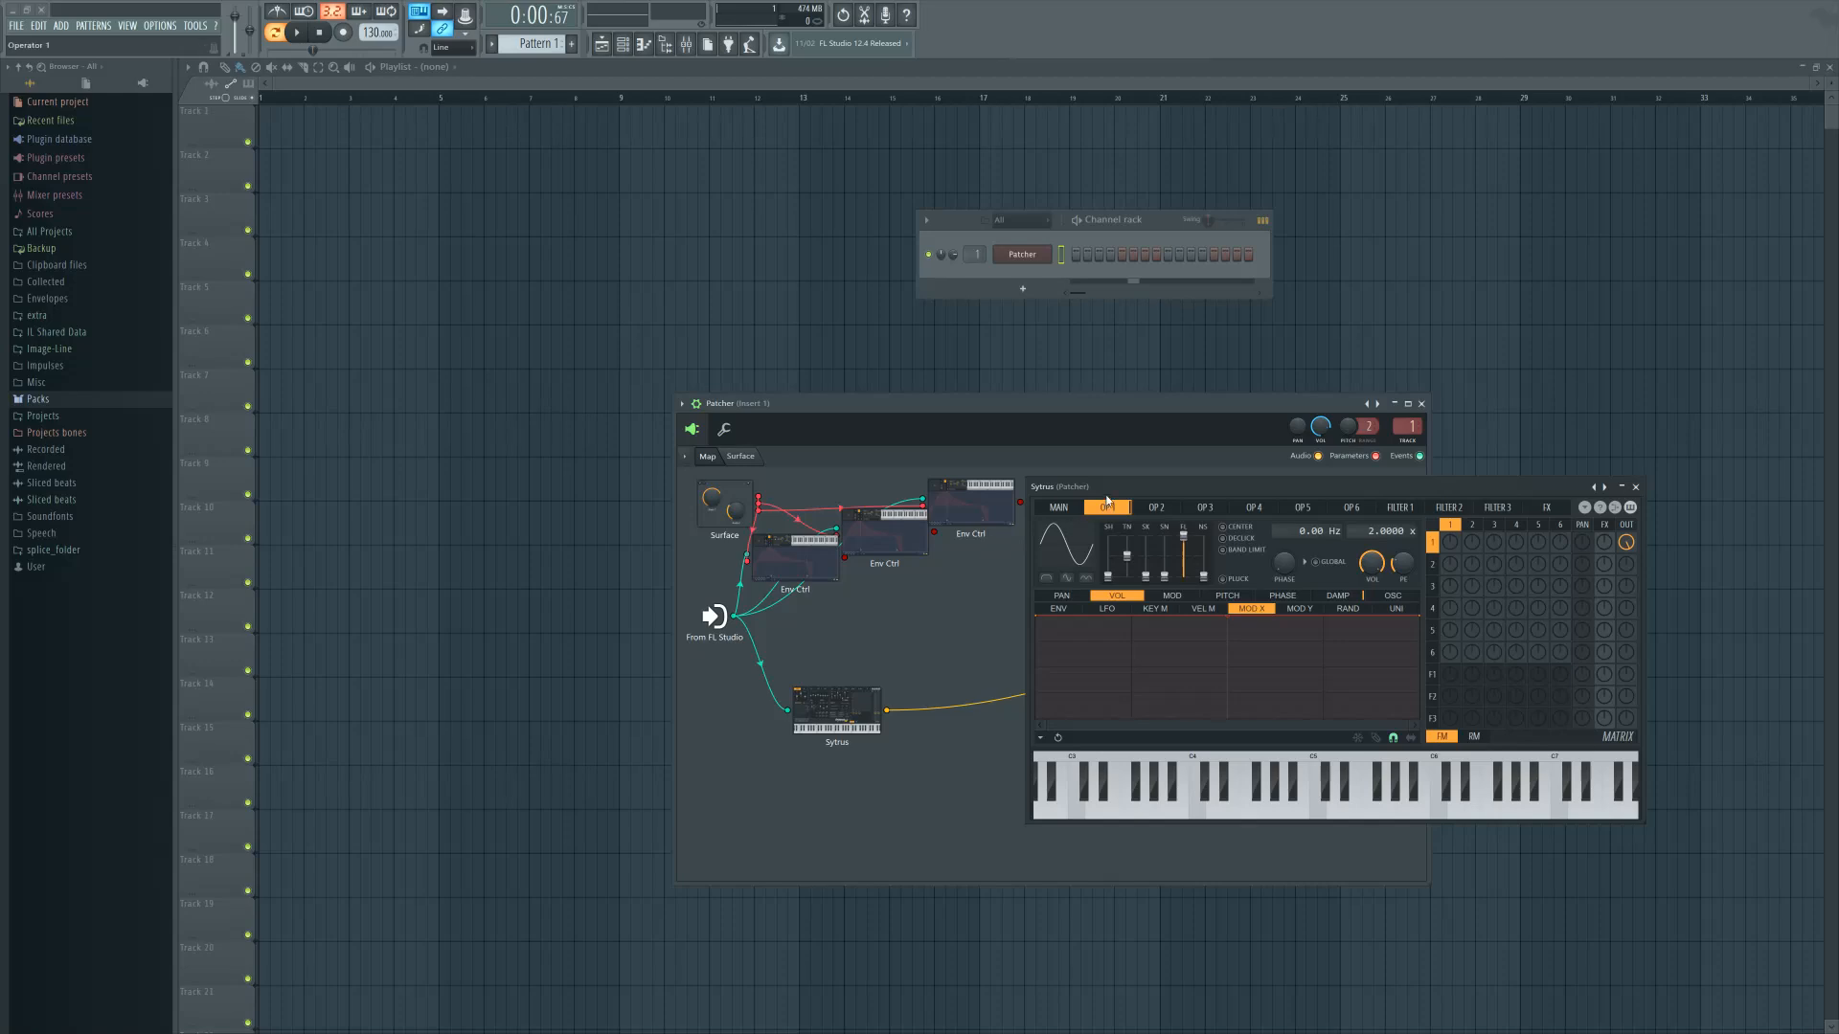
{"action": "left_click_drag", "start_coordinate": [1116, 489], "coordinate": [554, 220]}
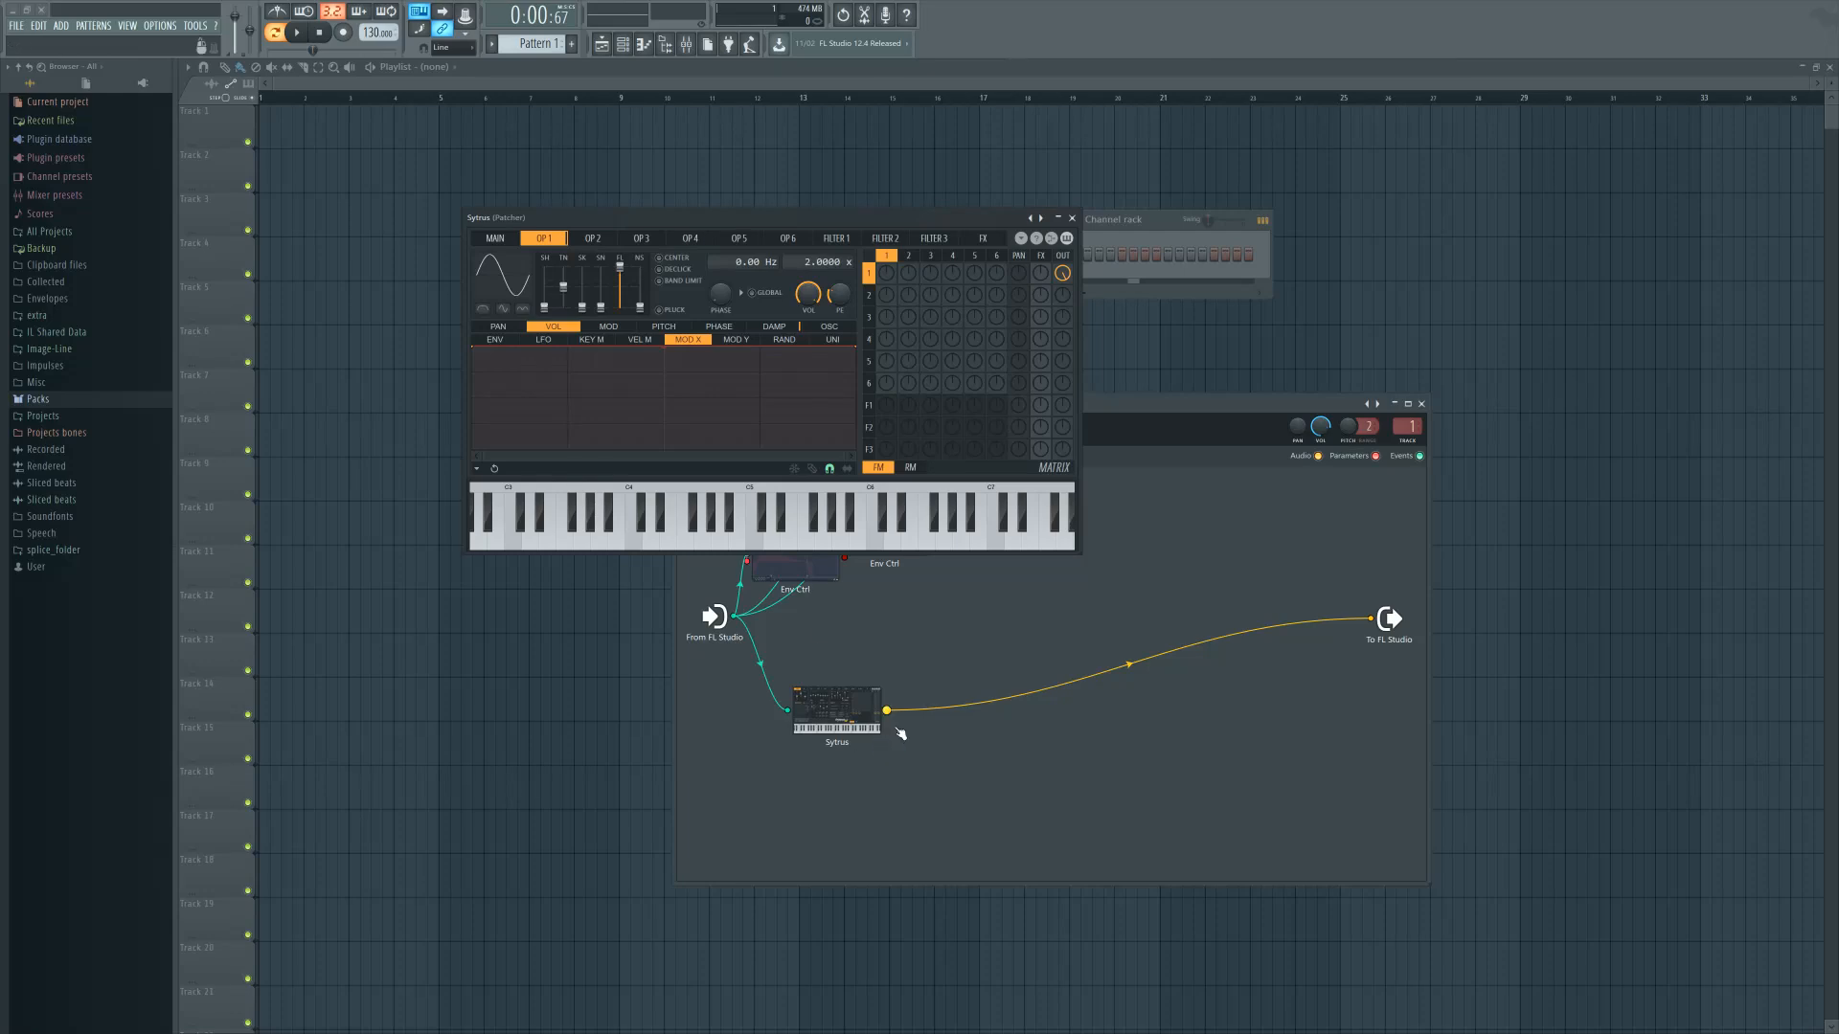
Insert a Stereo Shaper between Sytrus and the To FL Studio output, and close the Sytrus window
{"action": "key", "text": "F8"}
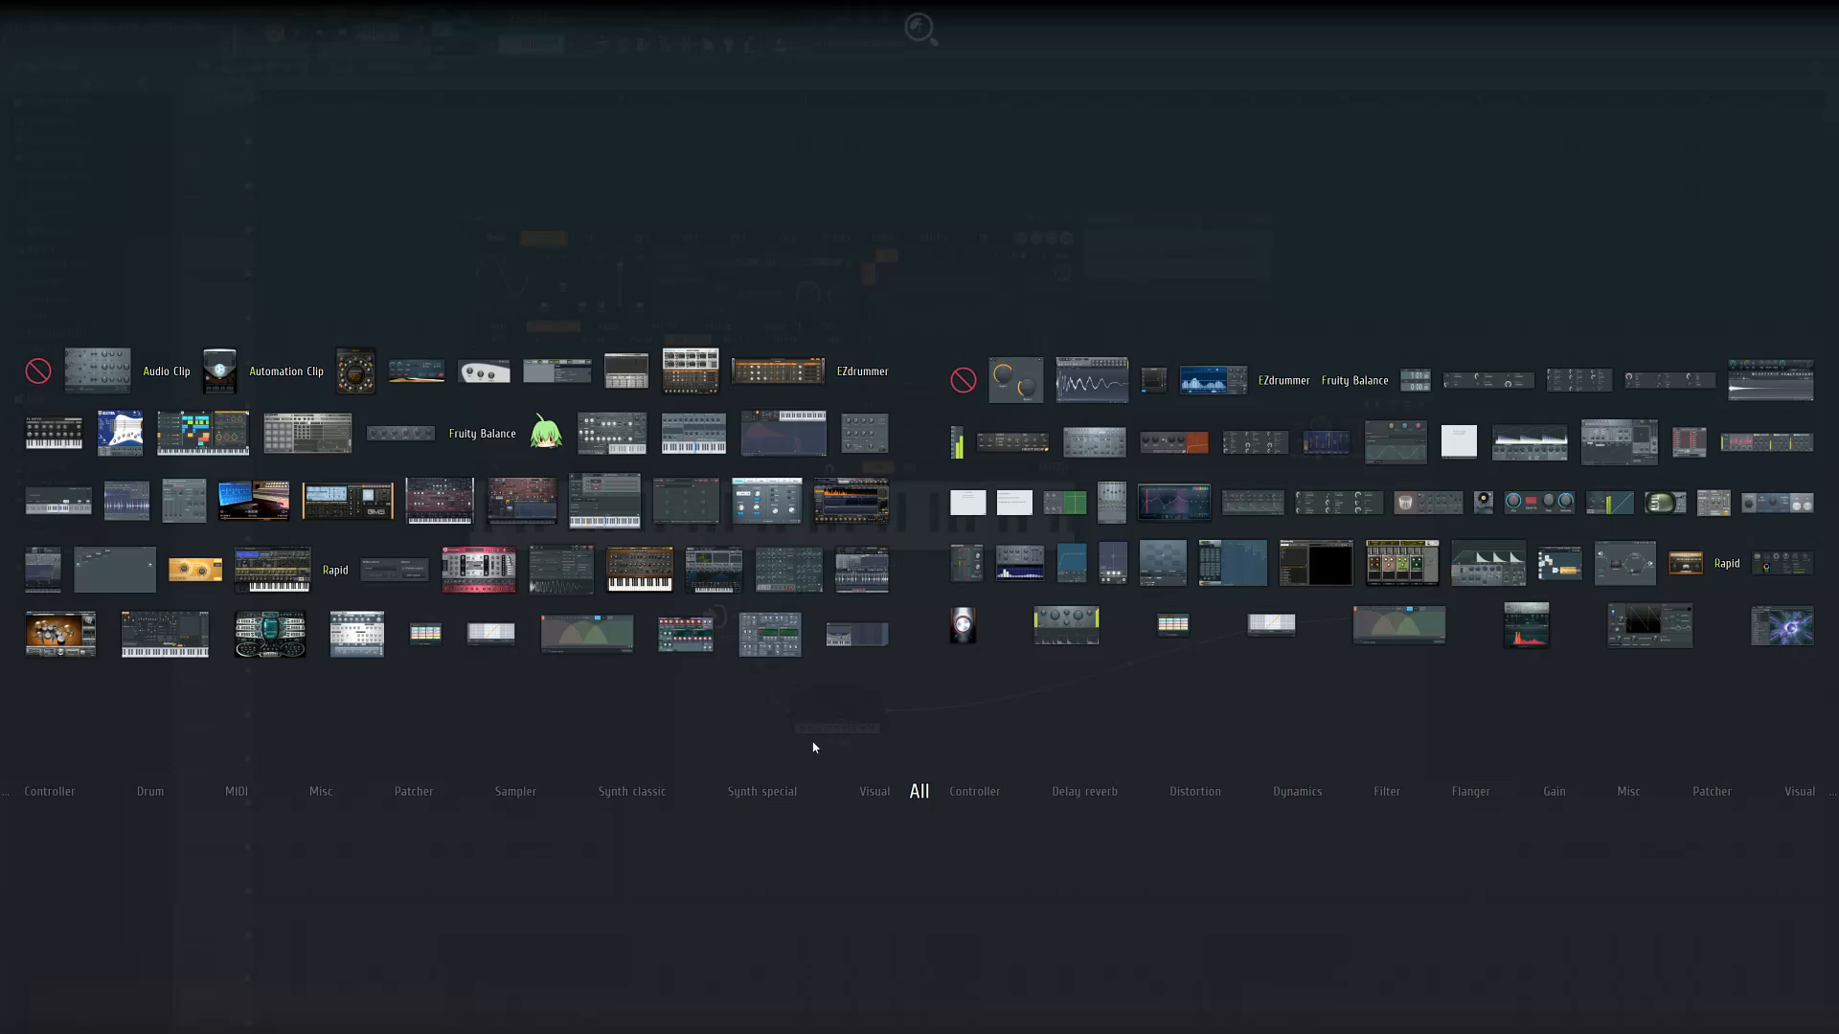
{"action": "left_click", "coordinate": [964, 565]}
{"action": "left_click_drag", "start_coordinate": [925, 711], "coordinate": [1026, 702]}
{"action": "left_click", "coordinate": [1071, 217]}
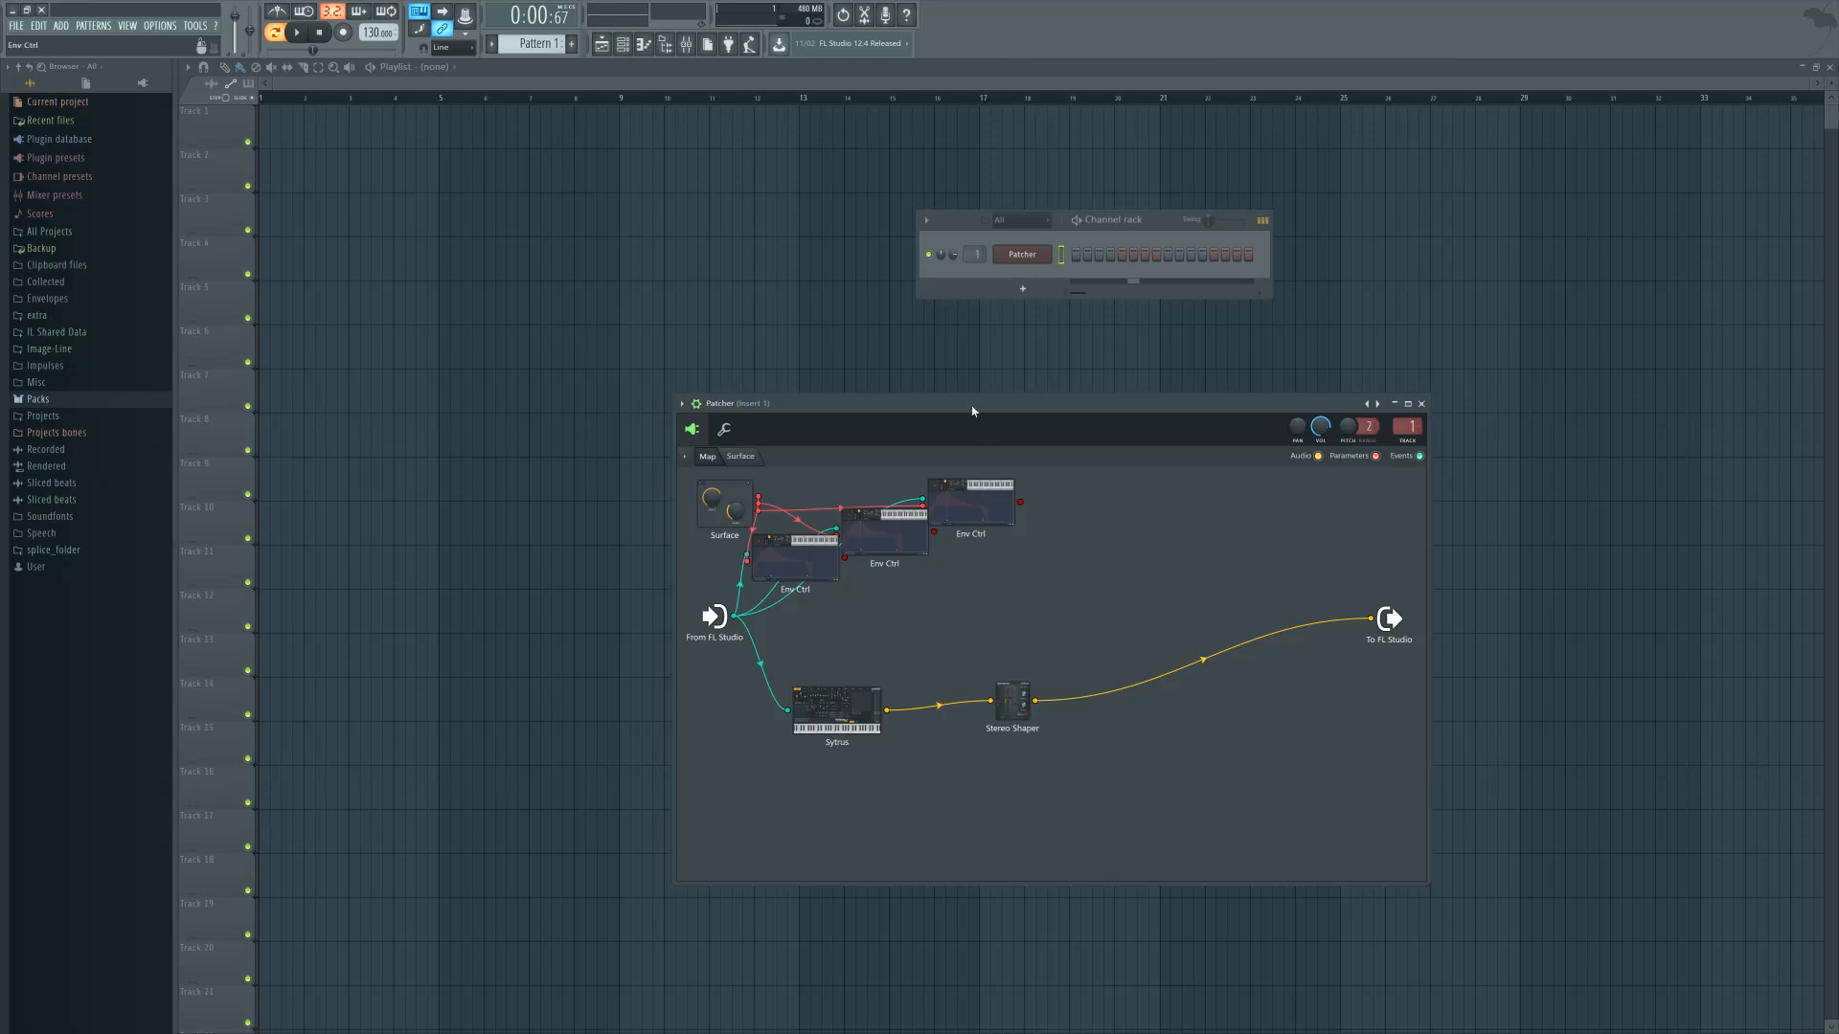
Open the Stereo Shaper and set all four mixer matrix faders to the same height
{"action": "left_click_drag", "start_coordinate": [973, 403], "coordinate": [950, 356]}
{"action": "left_click", "coordinate": [999, 661]}
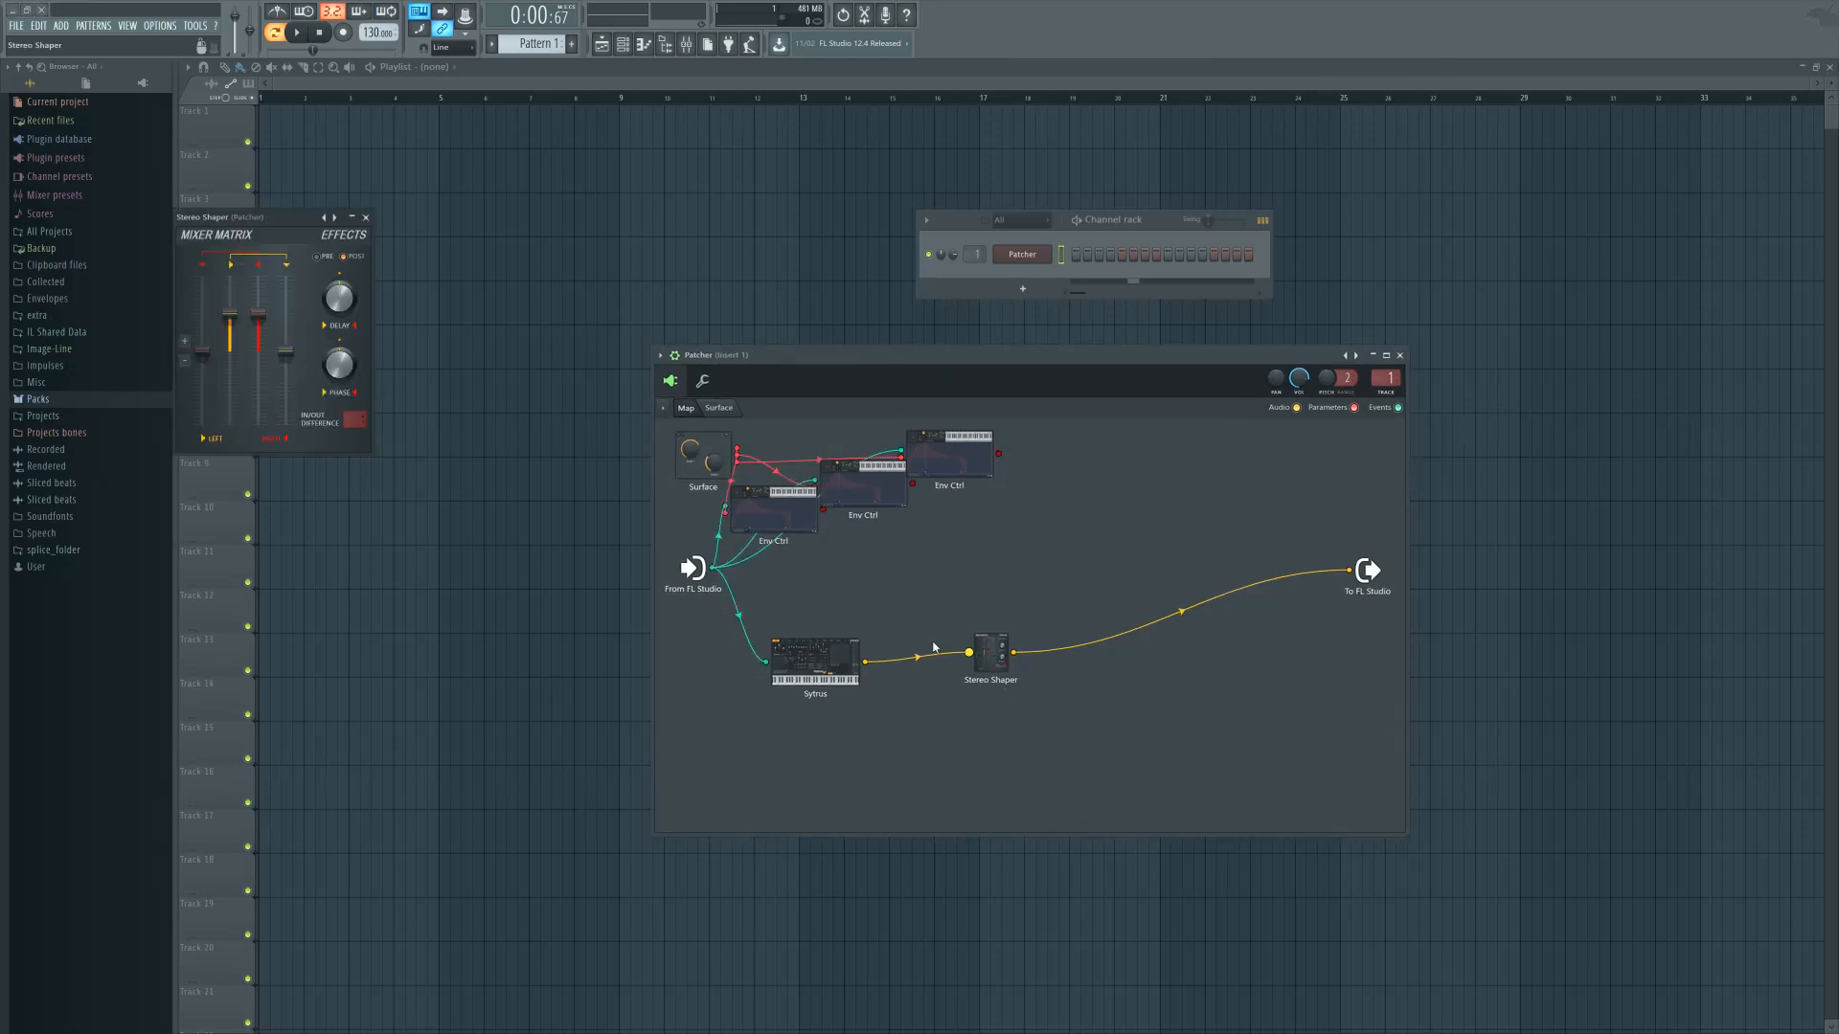
{"action": "left_click_drag", "start_coordinate": [258, 342], "coordinate": [202, 323]}
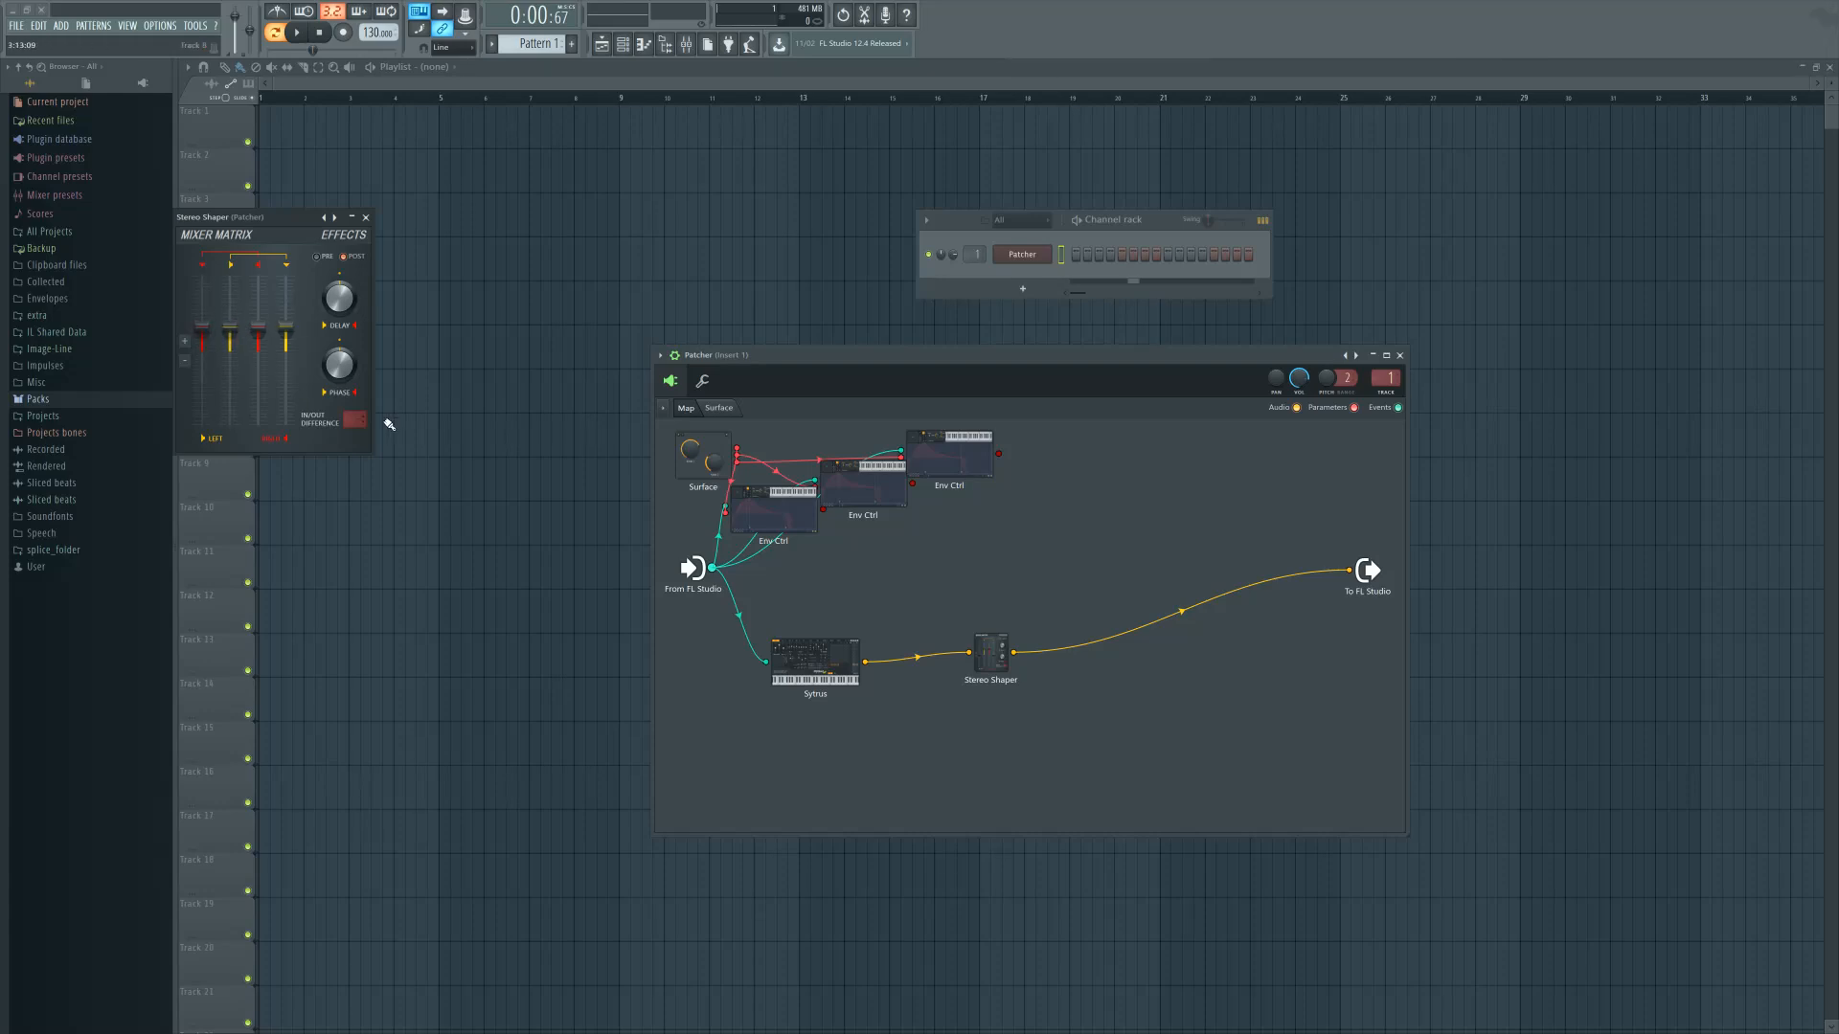
Set the Stereo Shaper's In/Out difference to 1 and enable its second audio output in the map
{"action": "right_click", "coordinate": [998, 660]}
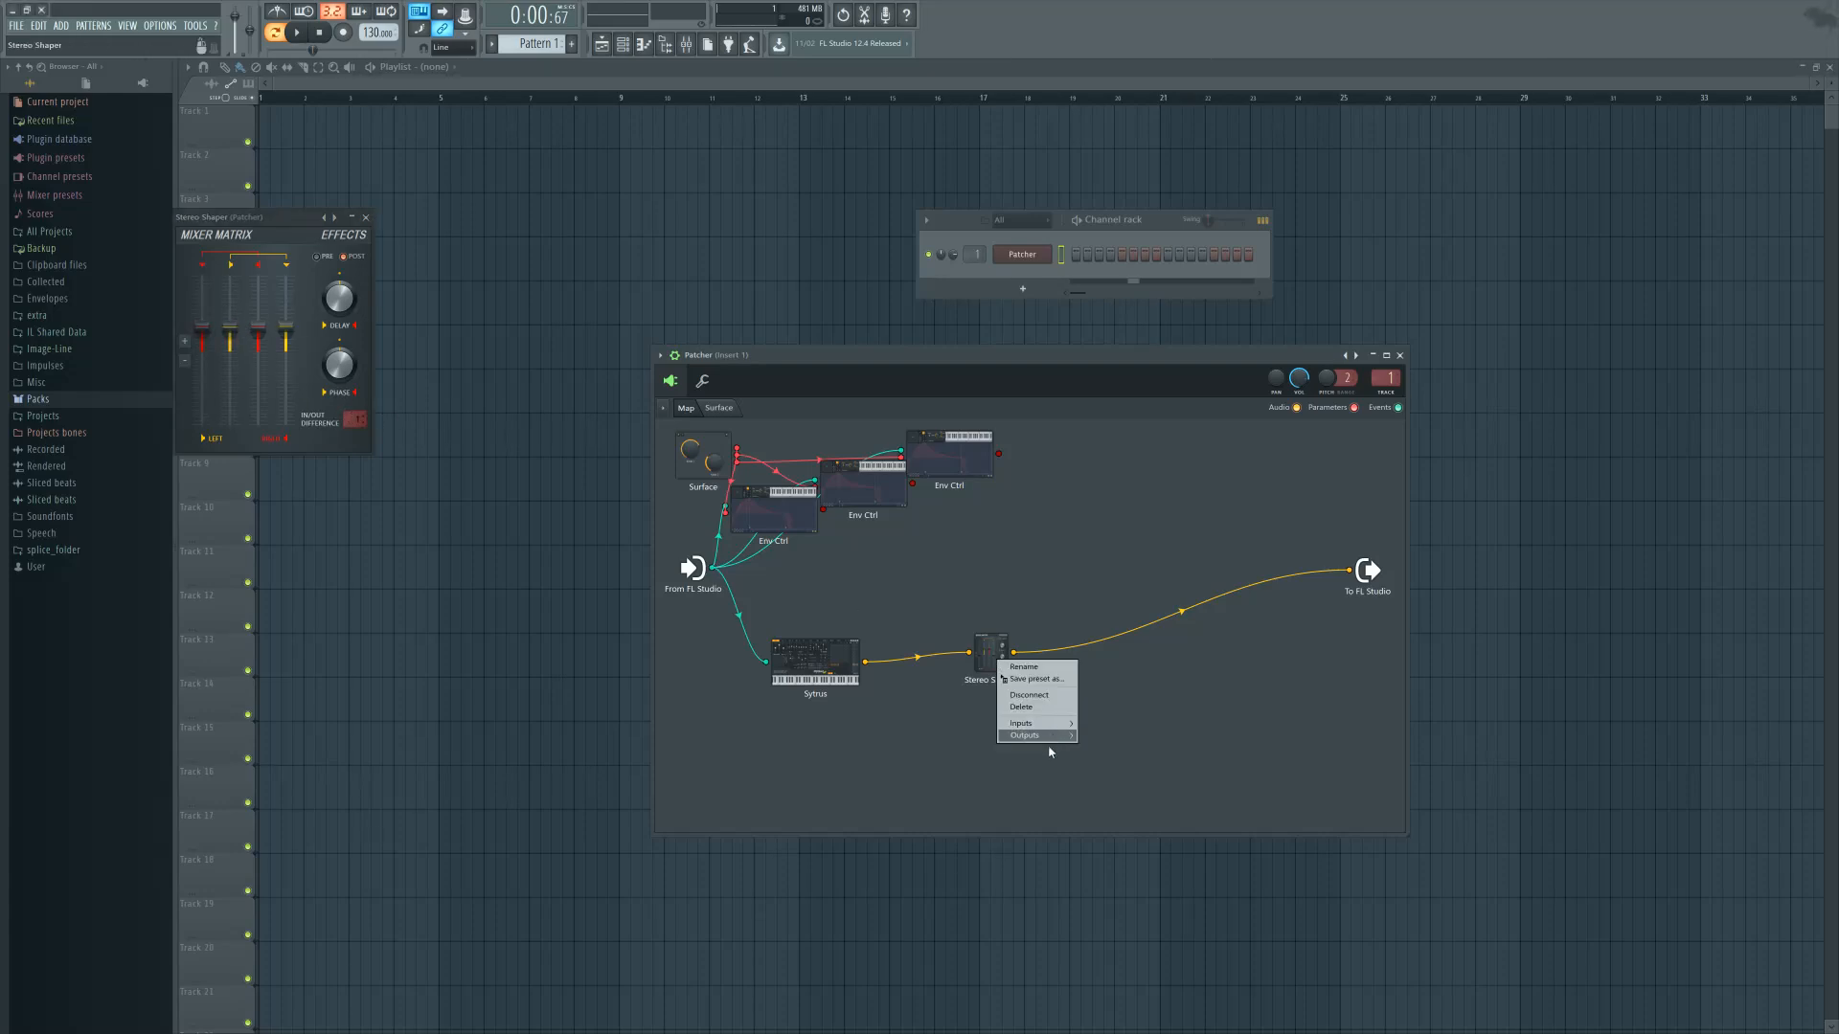
{"action": "mouse_move", "coordinate": [1043, 735]}
{"action": "mouse_move", "coordinate": [1104, 739]}
{"action": "left_click", "coordinate": [1185, 802]}
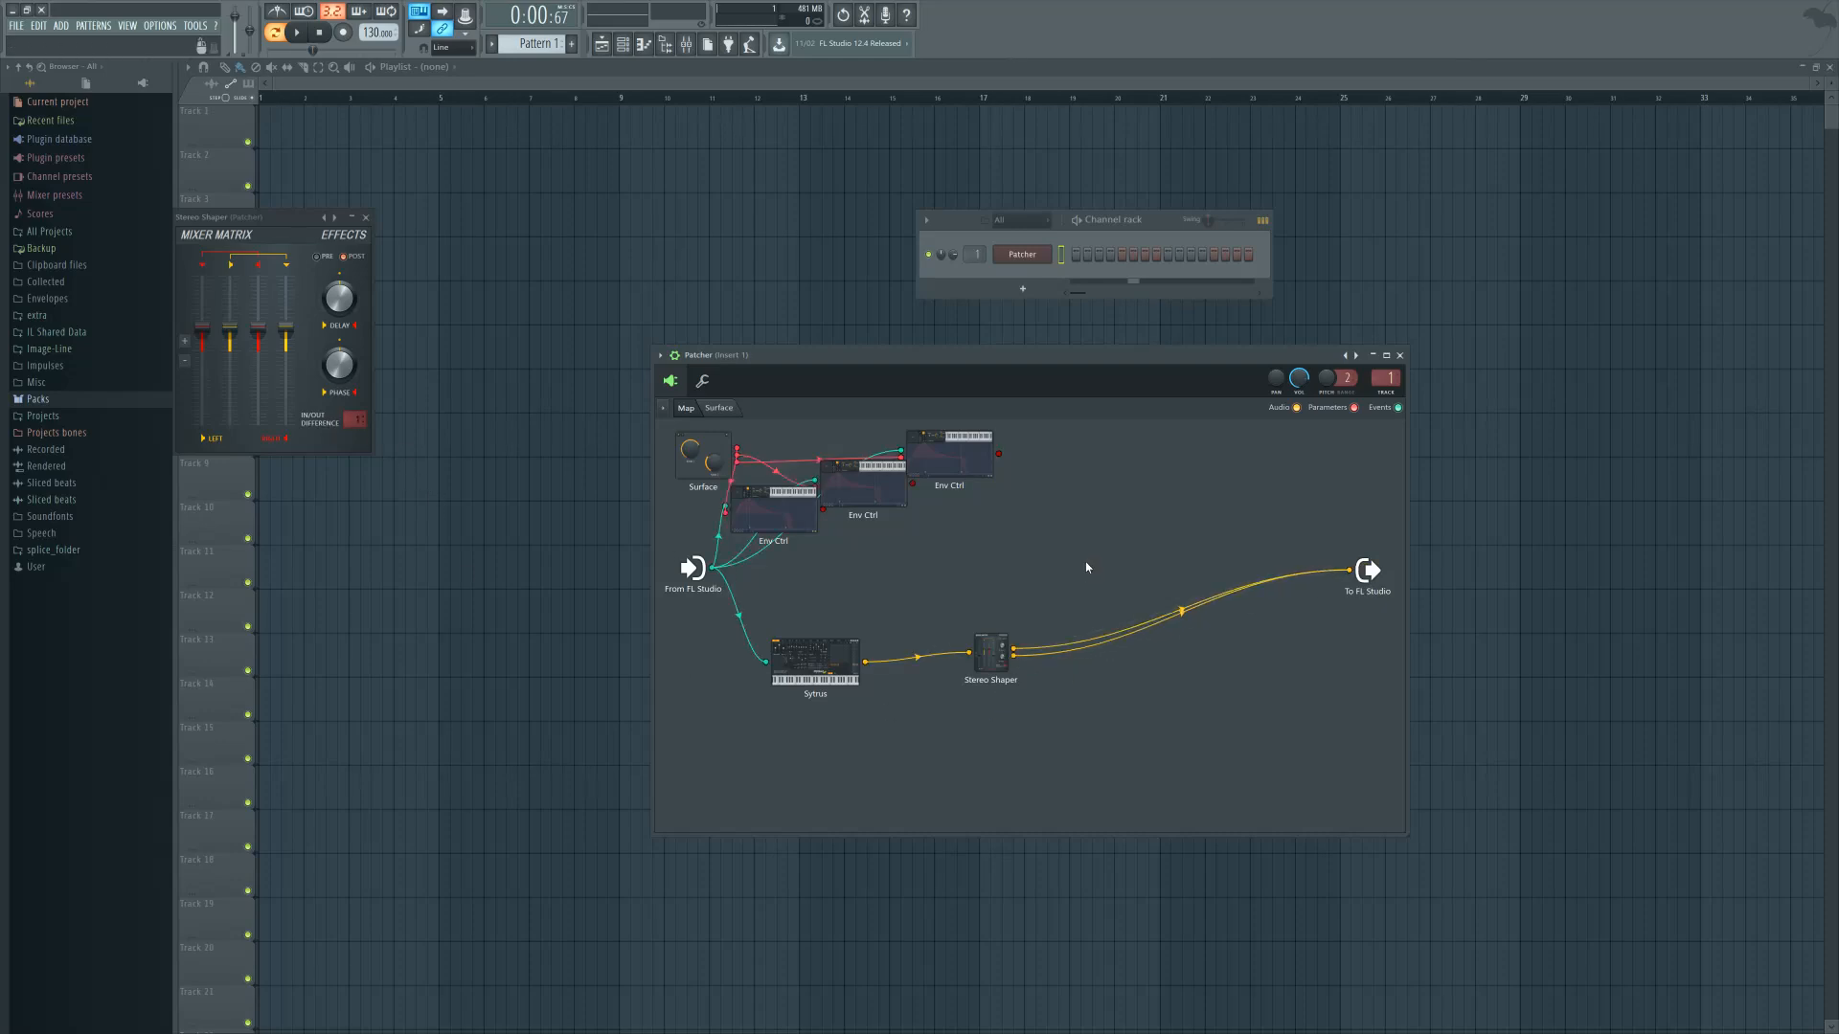
Add two Fruity Parametric EQ 2 effects to the map, one on each Stereo Shaper output
{"action": "key", "text": "F8"}
{"action": "left_click", "coordinate": [1169, 503]}
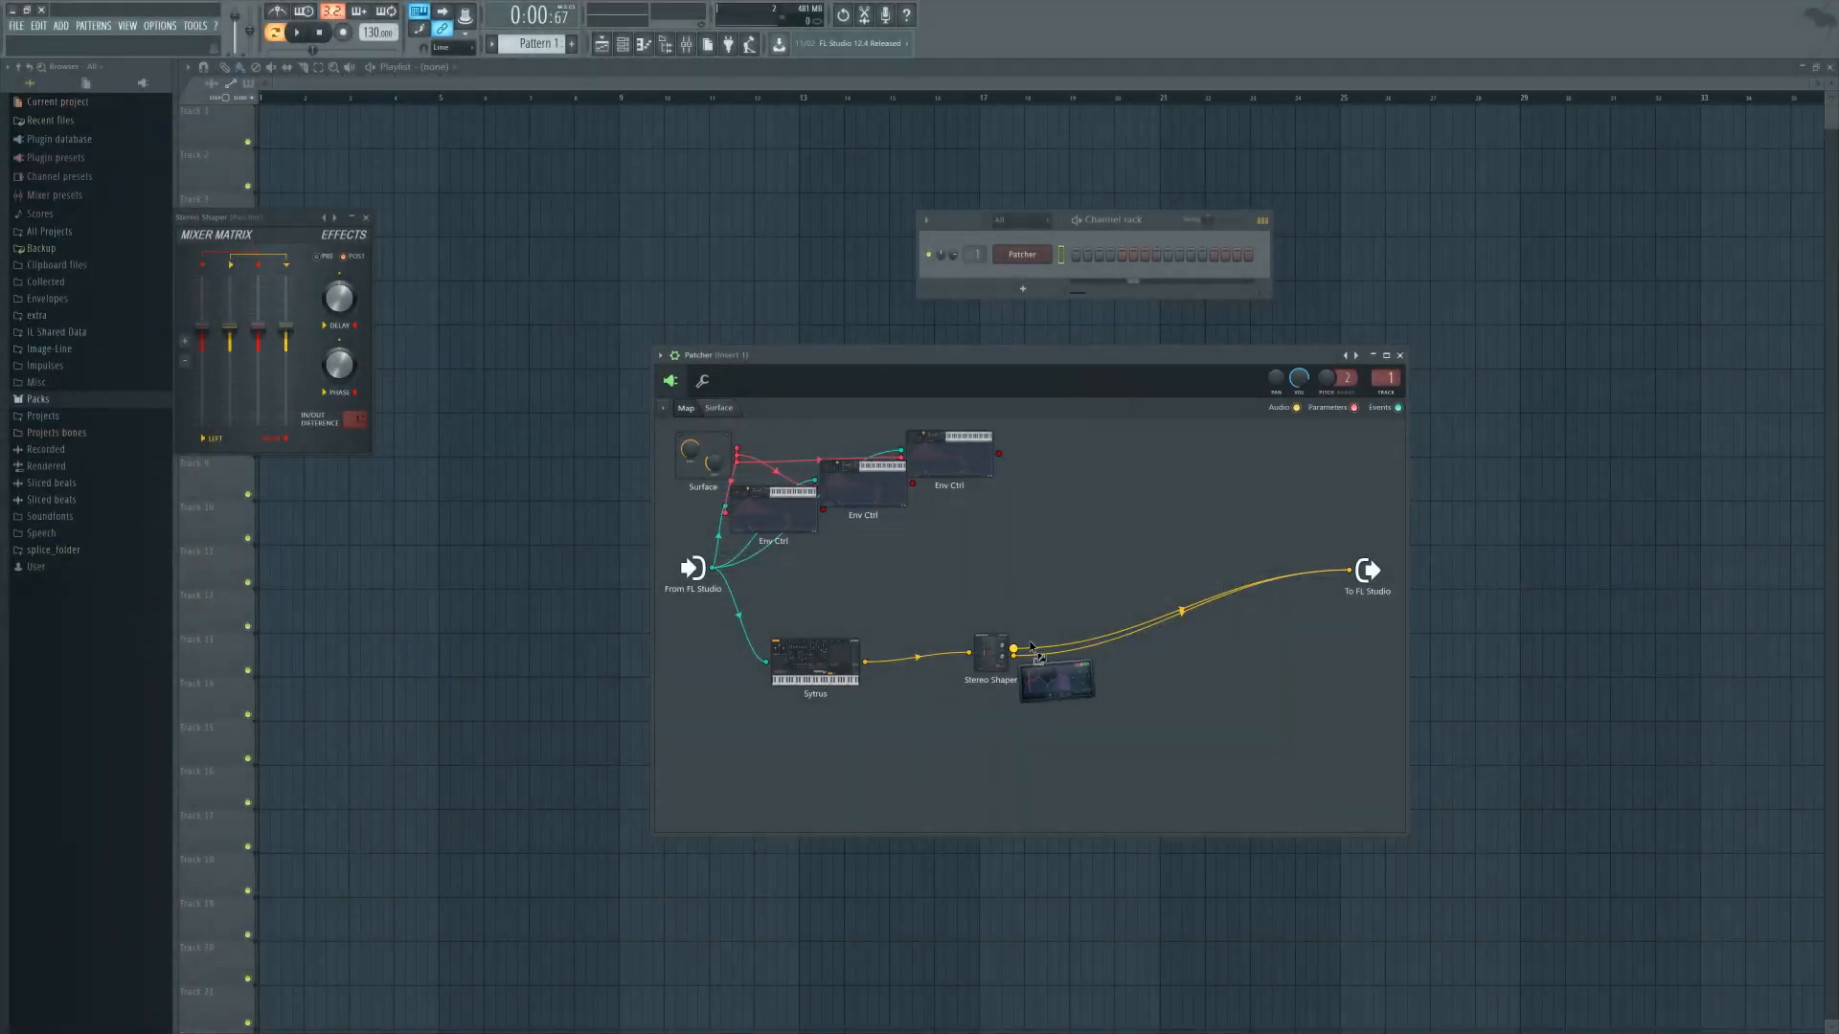
{"action": "mouse_move", "coordinate": [1056, 679]}
{"action": "left_mouse_down"}
{"action": "mouse_move", "coordinate": [1090, 578]}
{"action": "mouse_move", "coordinate": [1041, 666]}
{"action": "left_mouse_up"}
{"action": "right_click", "coordinate": [1084, 568]}
{"action": "left_click_drag", "start_coordinate": [1053, 676], "coordinate": [1094, 692]}
Open Sytrus and set the operator 1 waveform to saw
{"action": "left_click", "coordinate": [815, 664]}
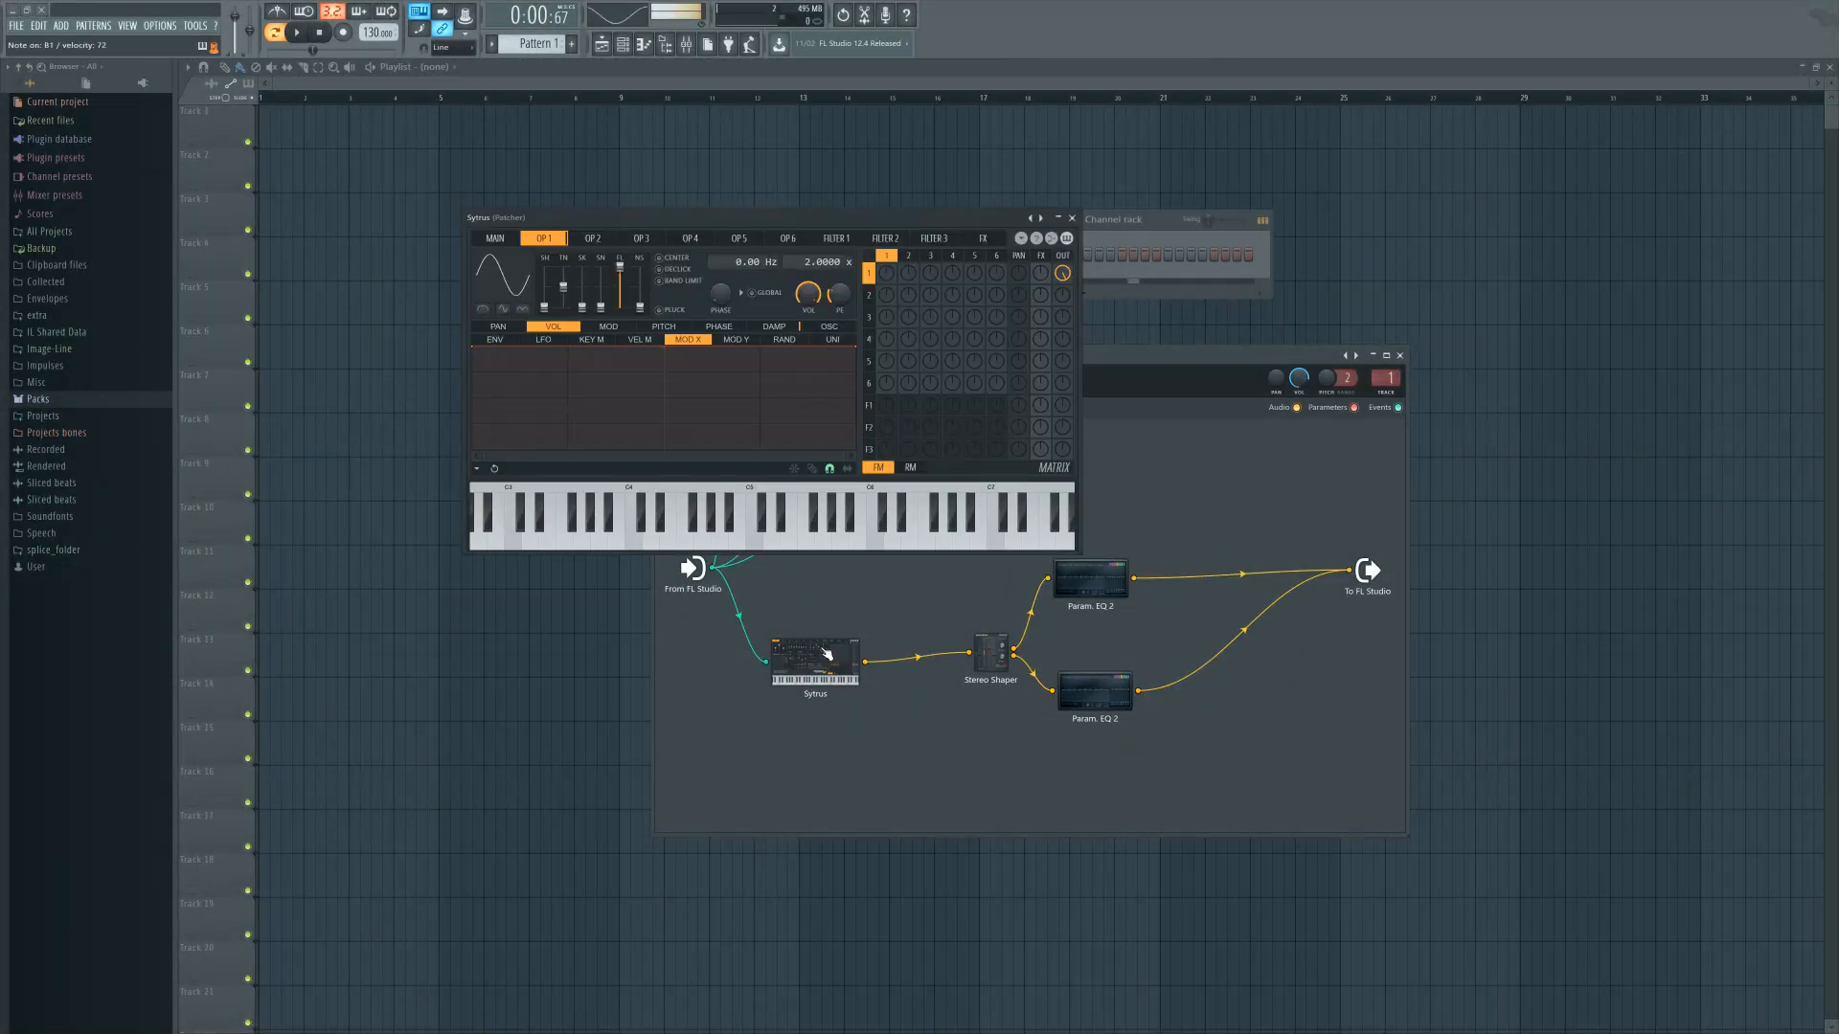
{"action": "right_click", "coordinate": [497, 268]}
{"action": "left_click", "coordinate": [490, 256]}
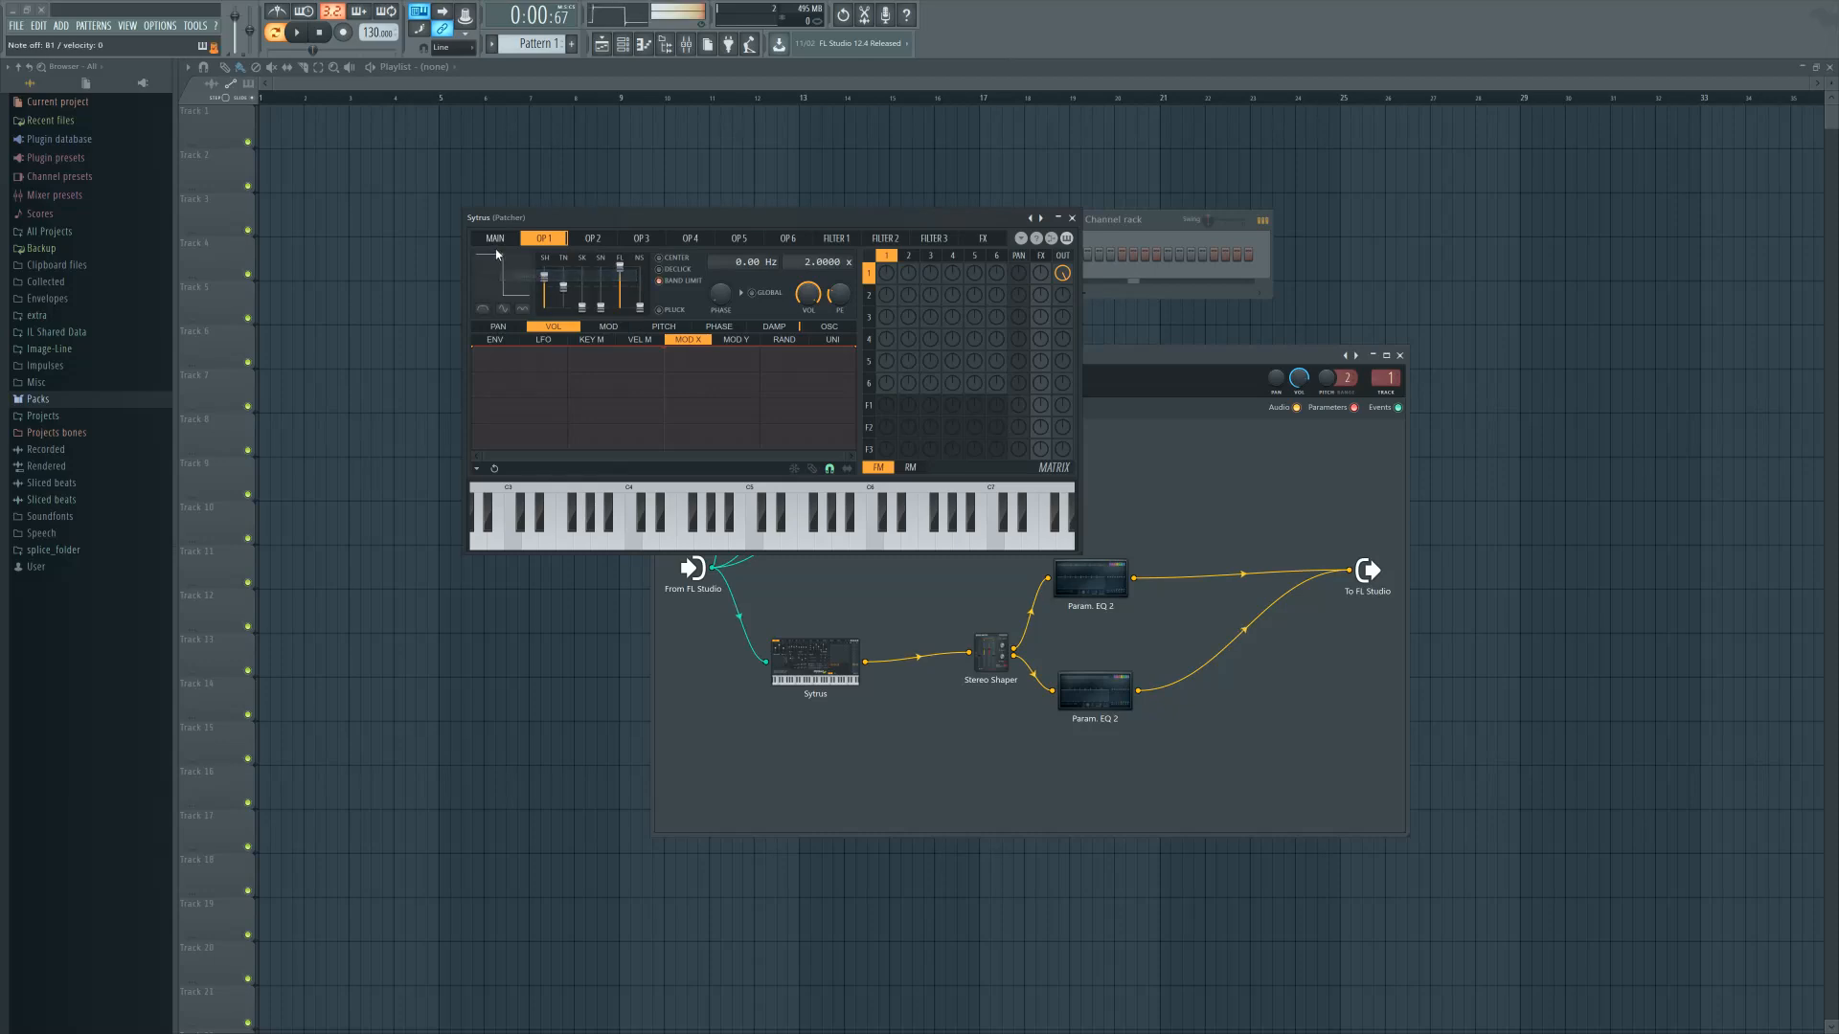
{"action": "left_click", "coordinate": [496, 238]}
{"action": "left_click", "coordinate": [537, 239]}
{"action": "left_click", "coordinate": [511, 239]}
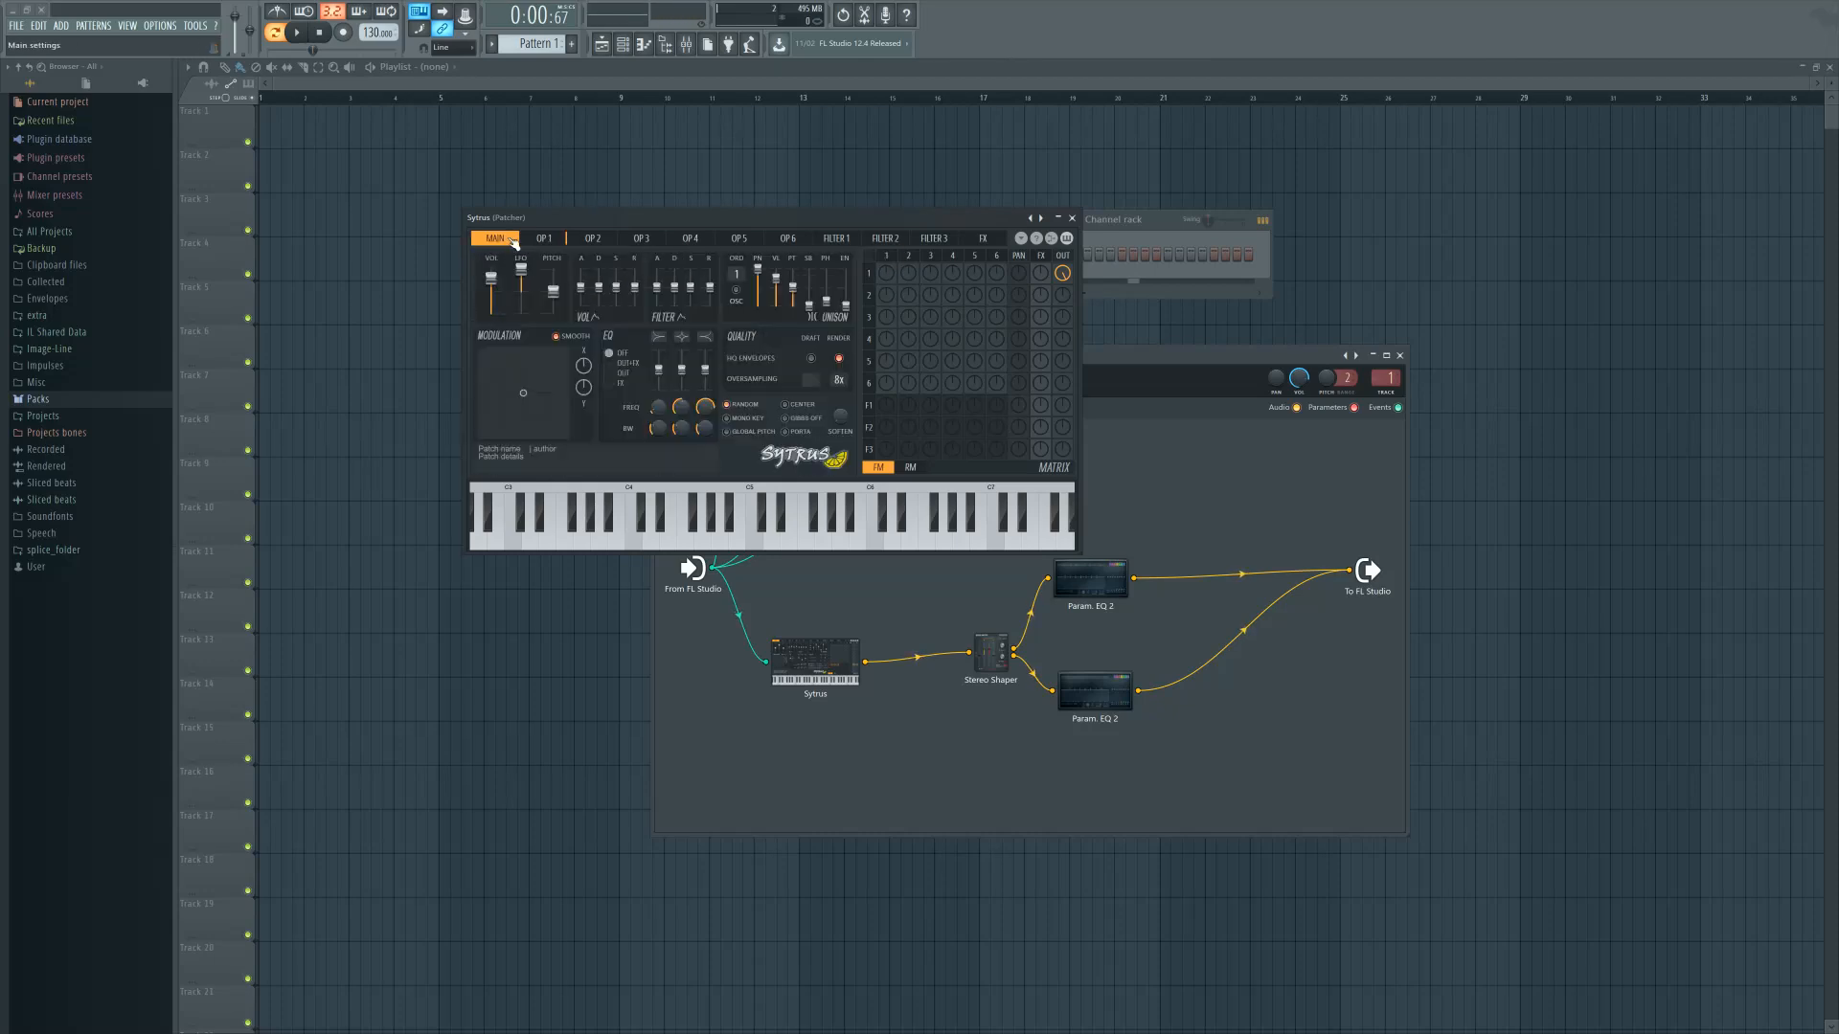
{"action": "left_click", "coordinate": [544, 240]}
{"action": "right_click", "coordinate": [492, 274]}
{"action": "left_click", "coordinate": [525, 290]}
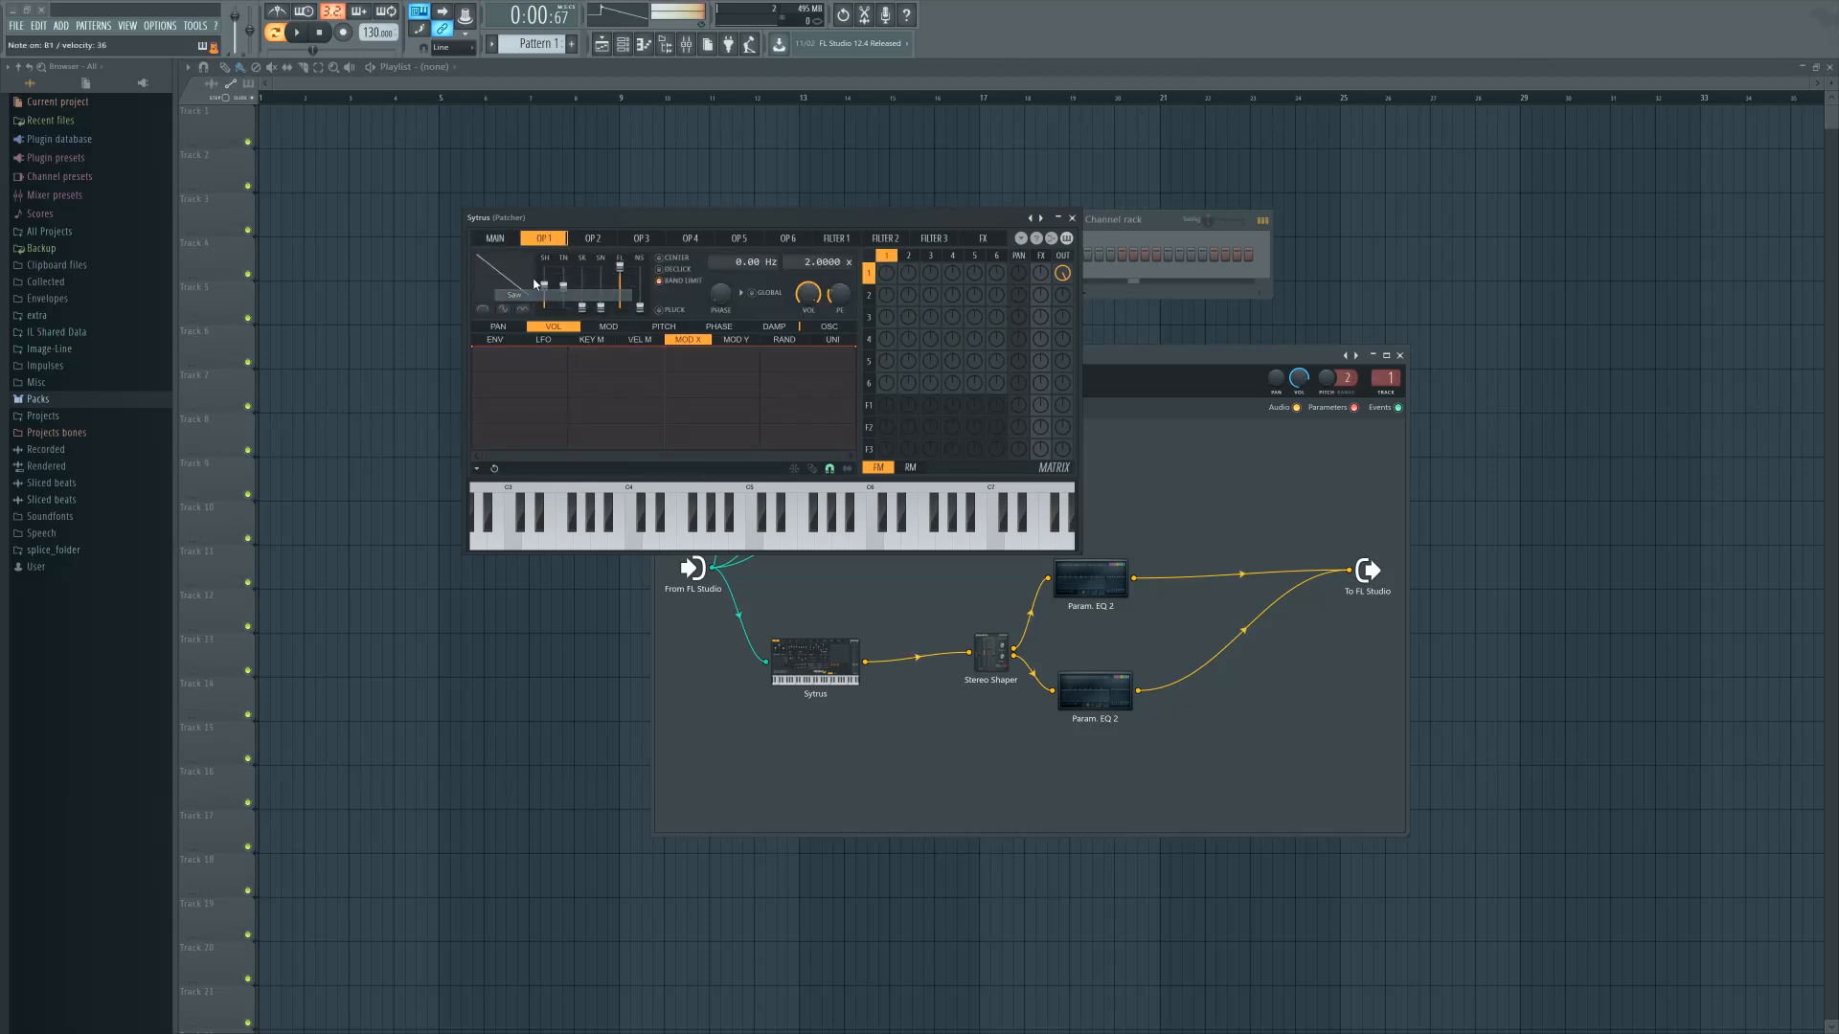
Set Sytrus's unison order to 4 in the main settings and close the Sytrus window
{"action": "left_click", "coordinate": [510, 240]}
{"action": "mouse_move", "coordinate": [737, 274]}
{"action": "left_mouse_down"}
{"action": "mouse_move", "coordinate": [757, 301]}
{"action": "mouse_move", "coordinate": [826, 284]}
{"action": "mouse_move", "coordinate": [757, 276]}
{"action": "left_mouse_up"}
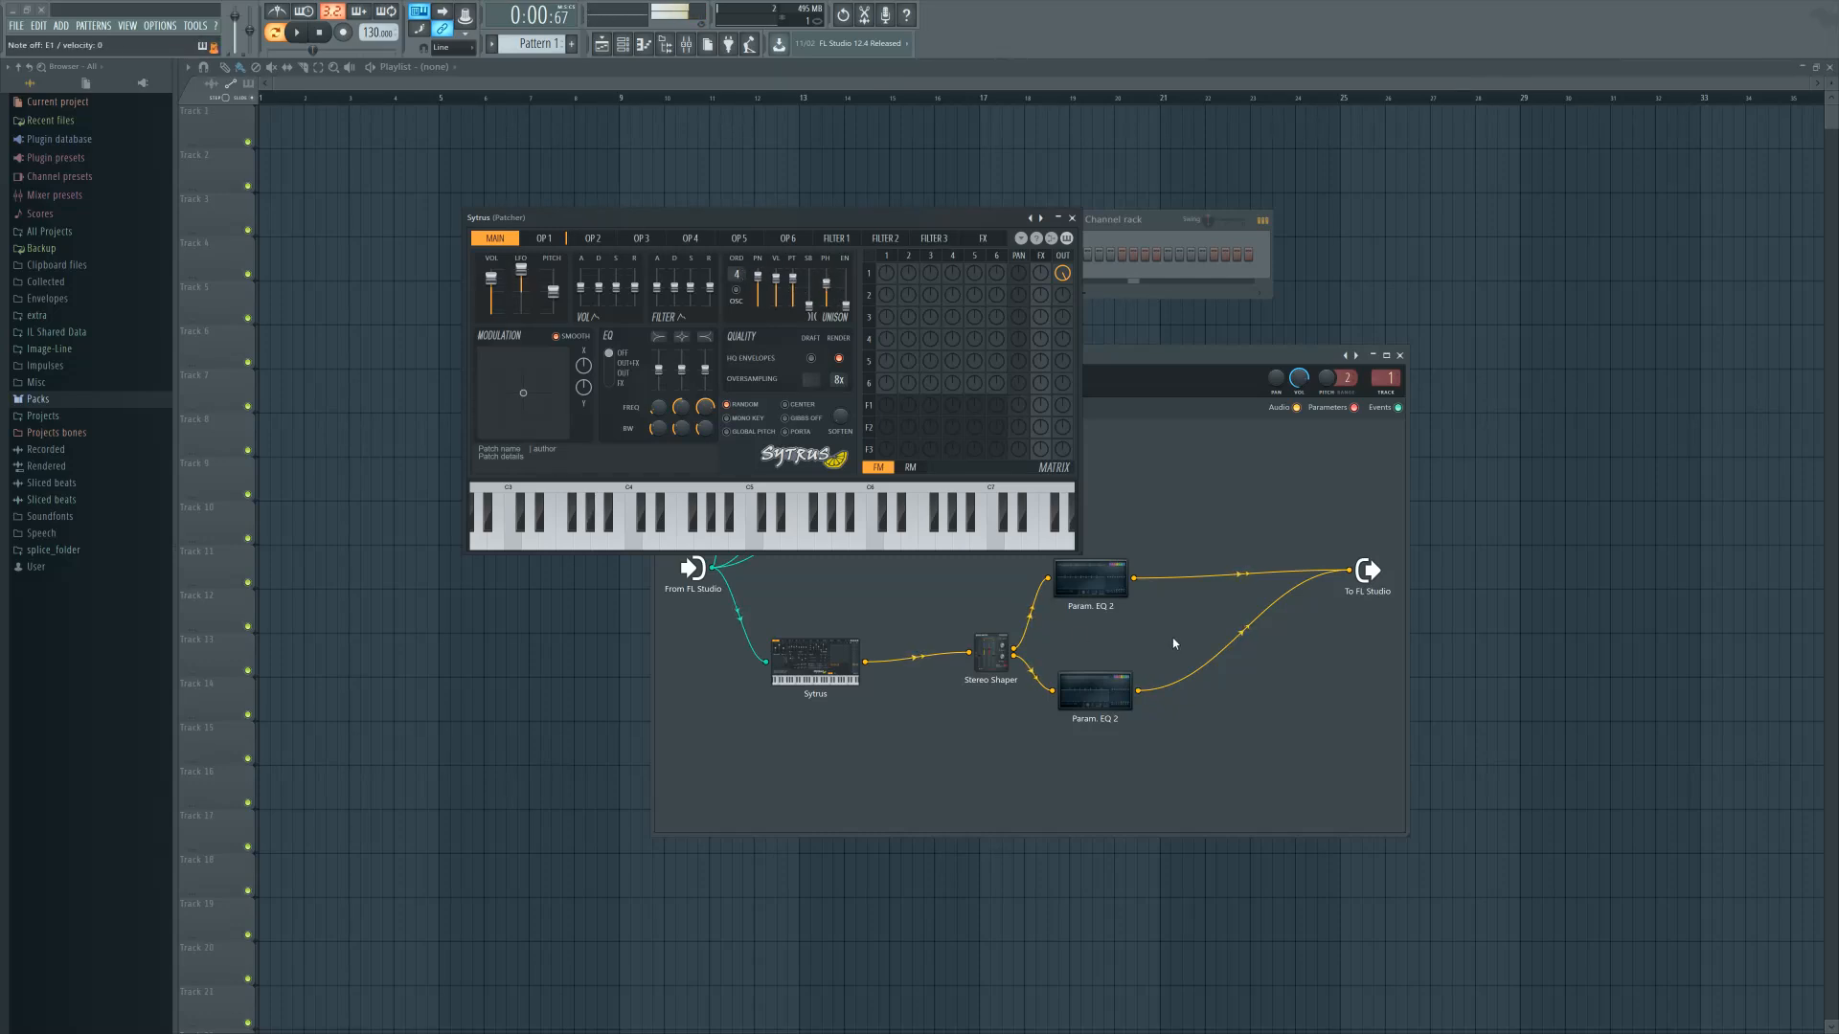
{"action": "left_click", "coordinate": [1238, 586]}
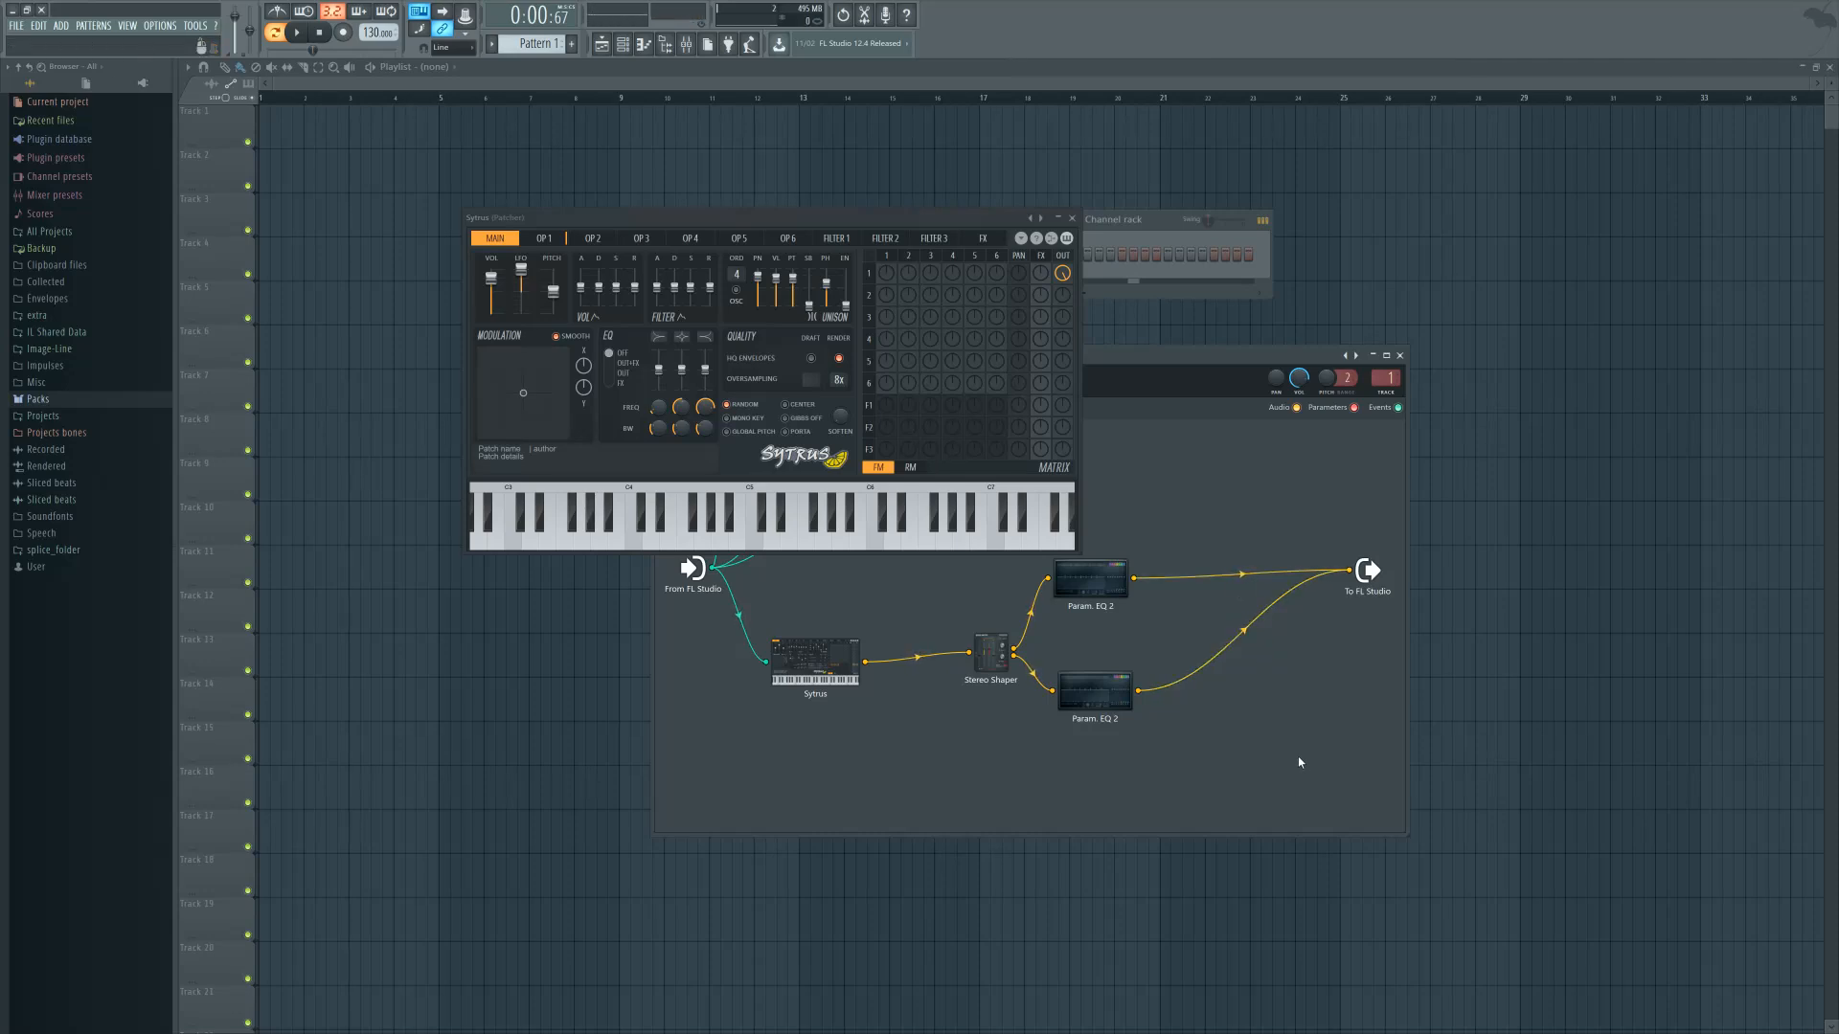
{"action": "left_click_drag", "start_coordinate": [898, 220], "coordinate": [1018, 440]}
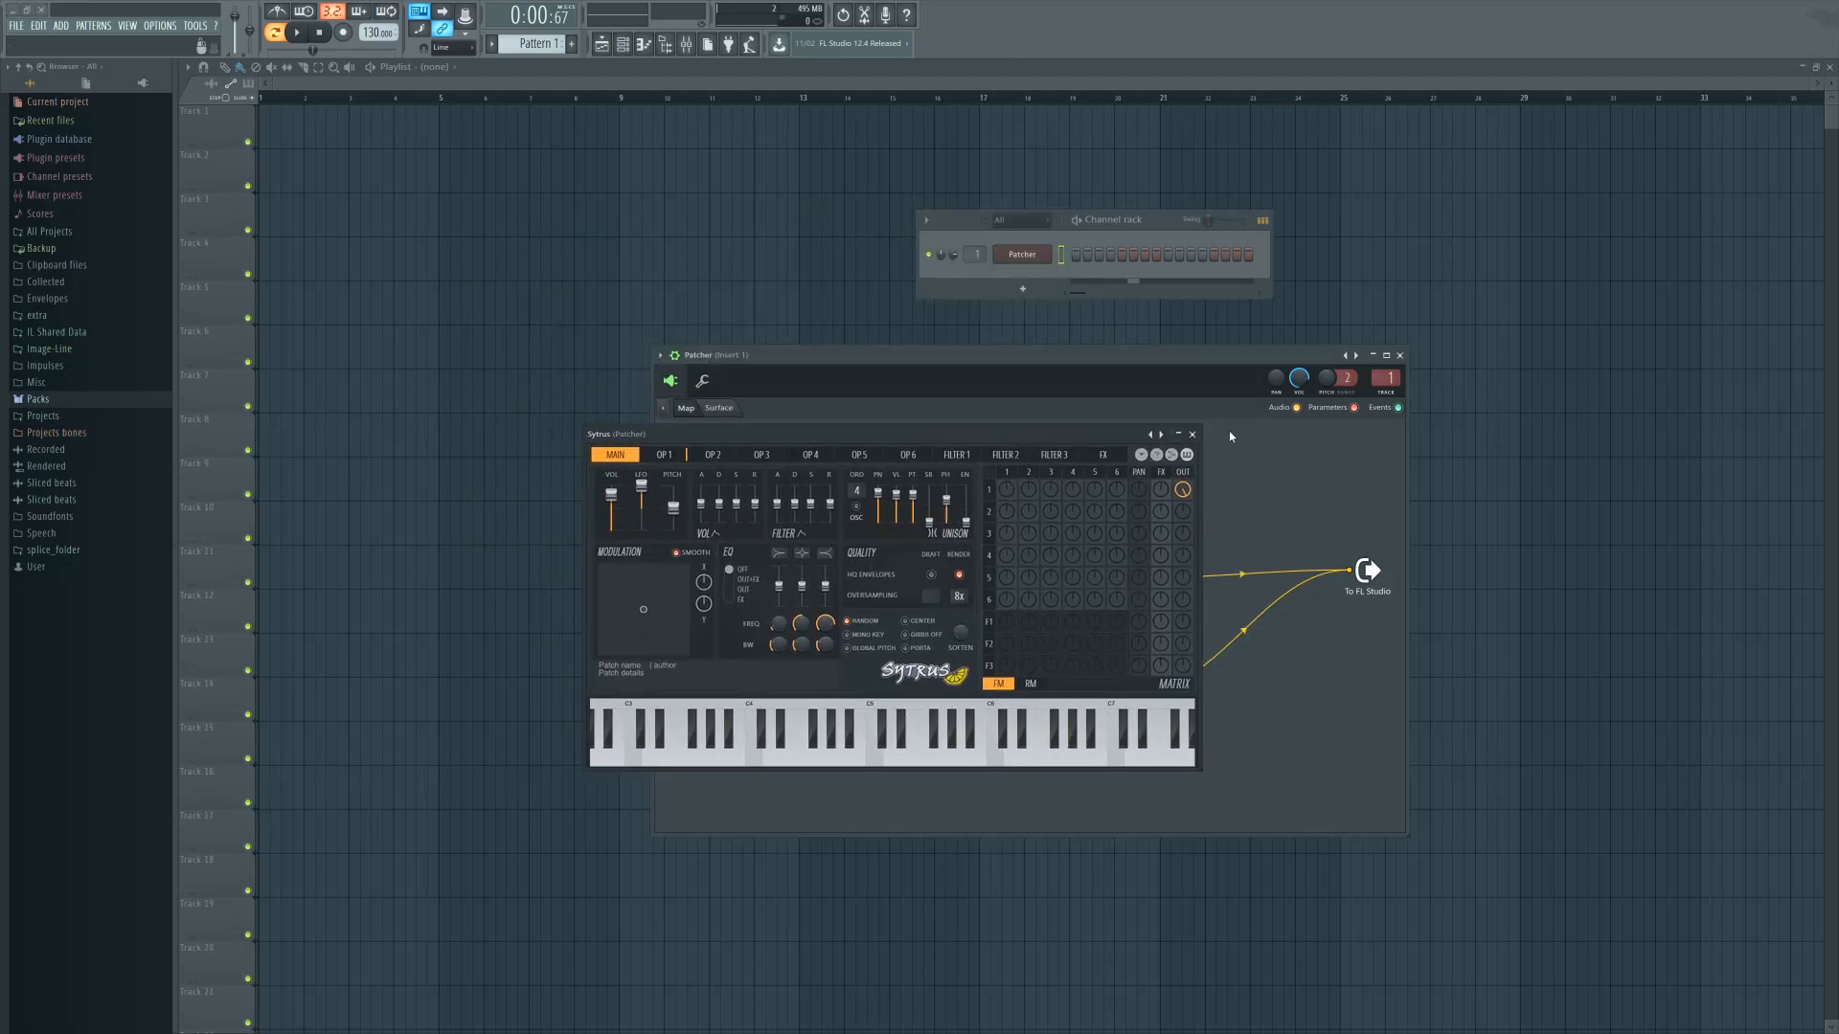
{"action": "left_click", "coordinate": [1192, 434]}
Insert another Fruity Parametric EQ 2 between Sytrus and the Stereo Shaper
{"action": "key", "text": "F8"}
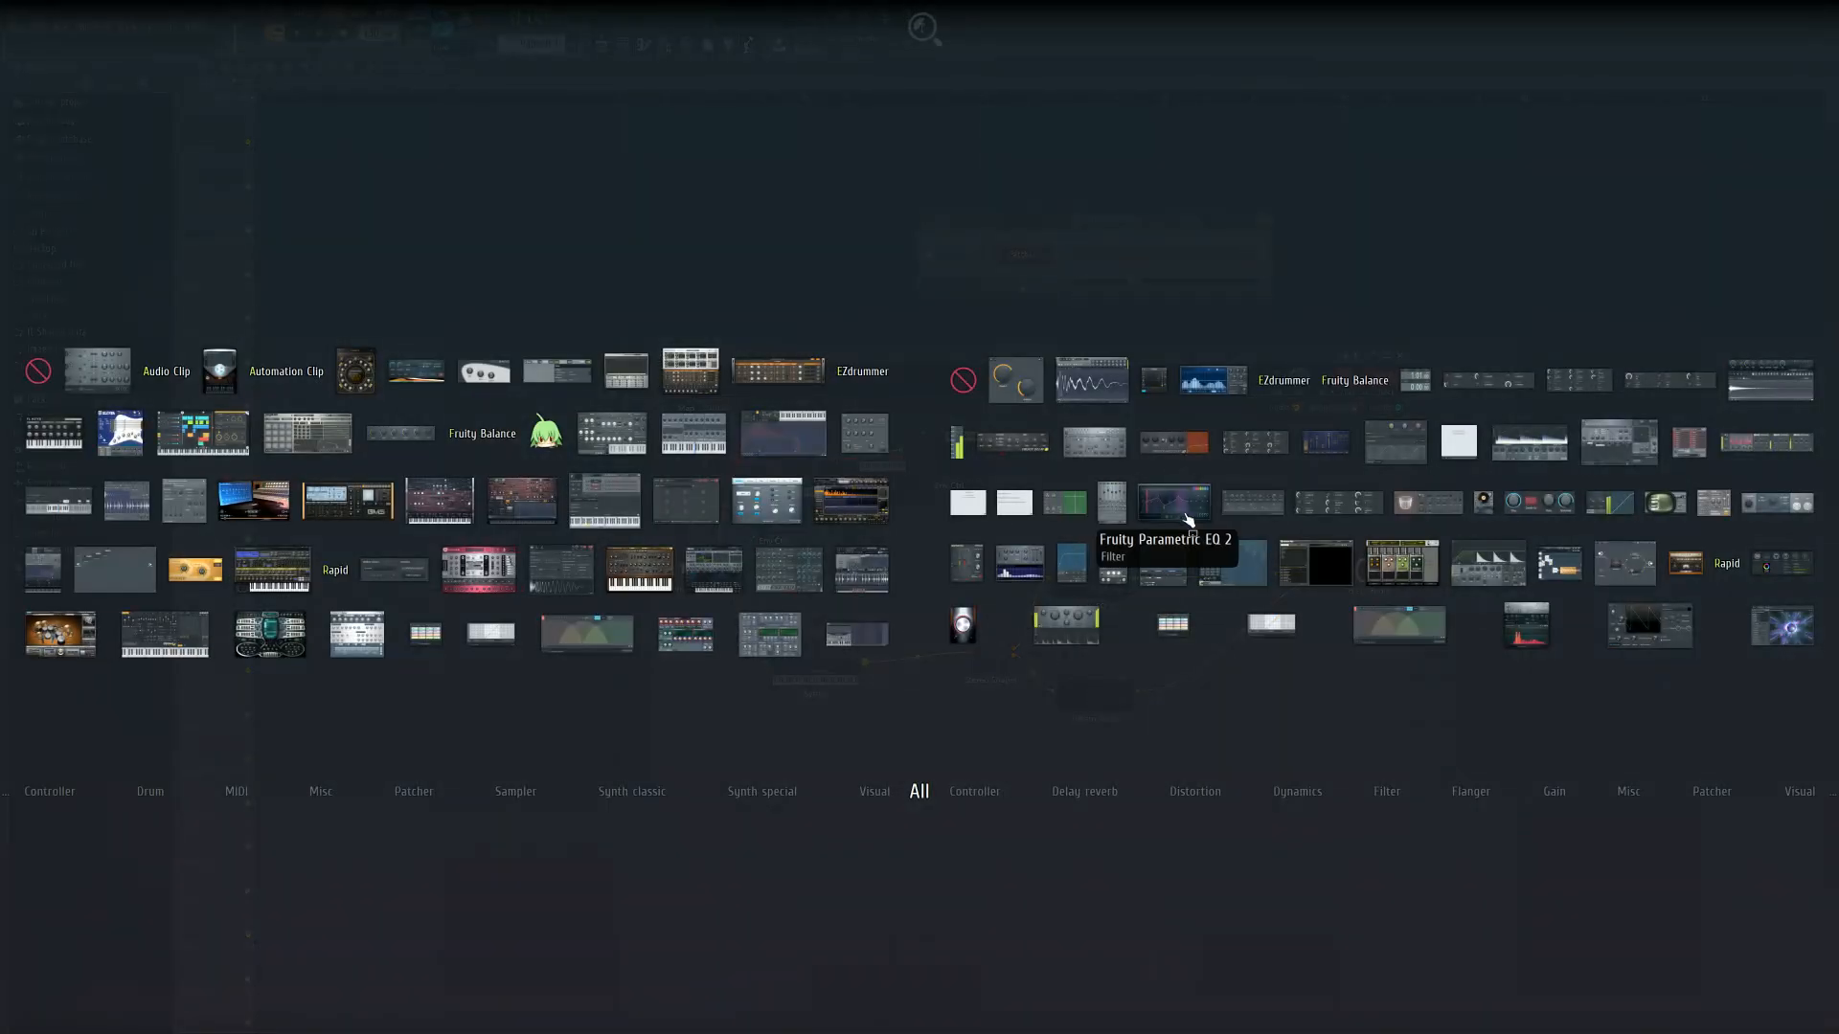
{"action": "left_click_drag", "start_coordinate": [1187, 520], "coordinate": [890, 661]}
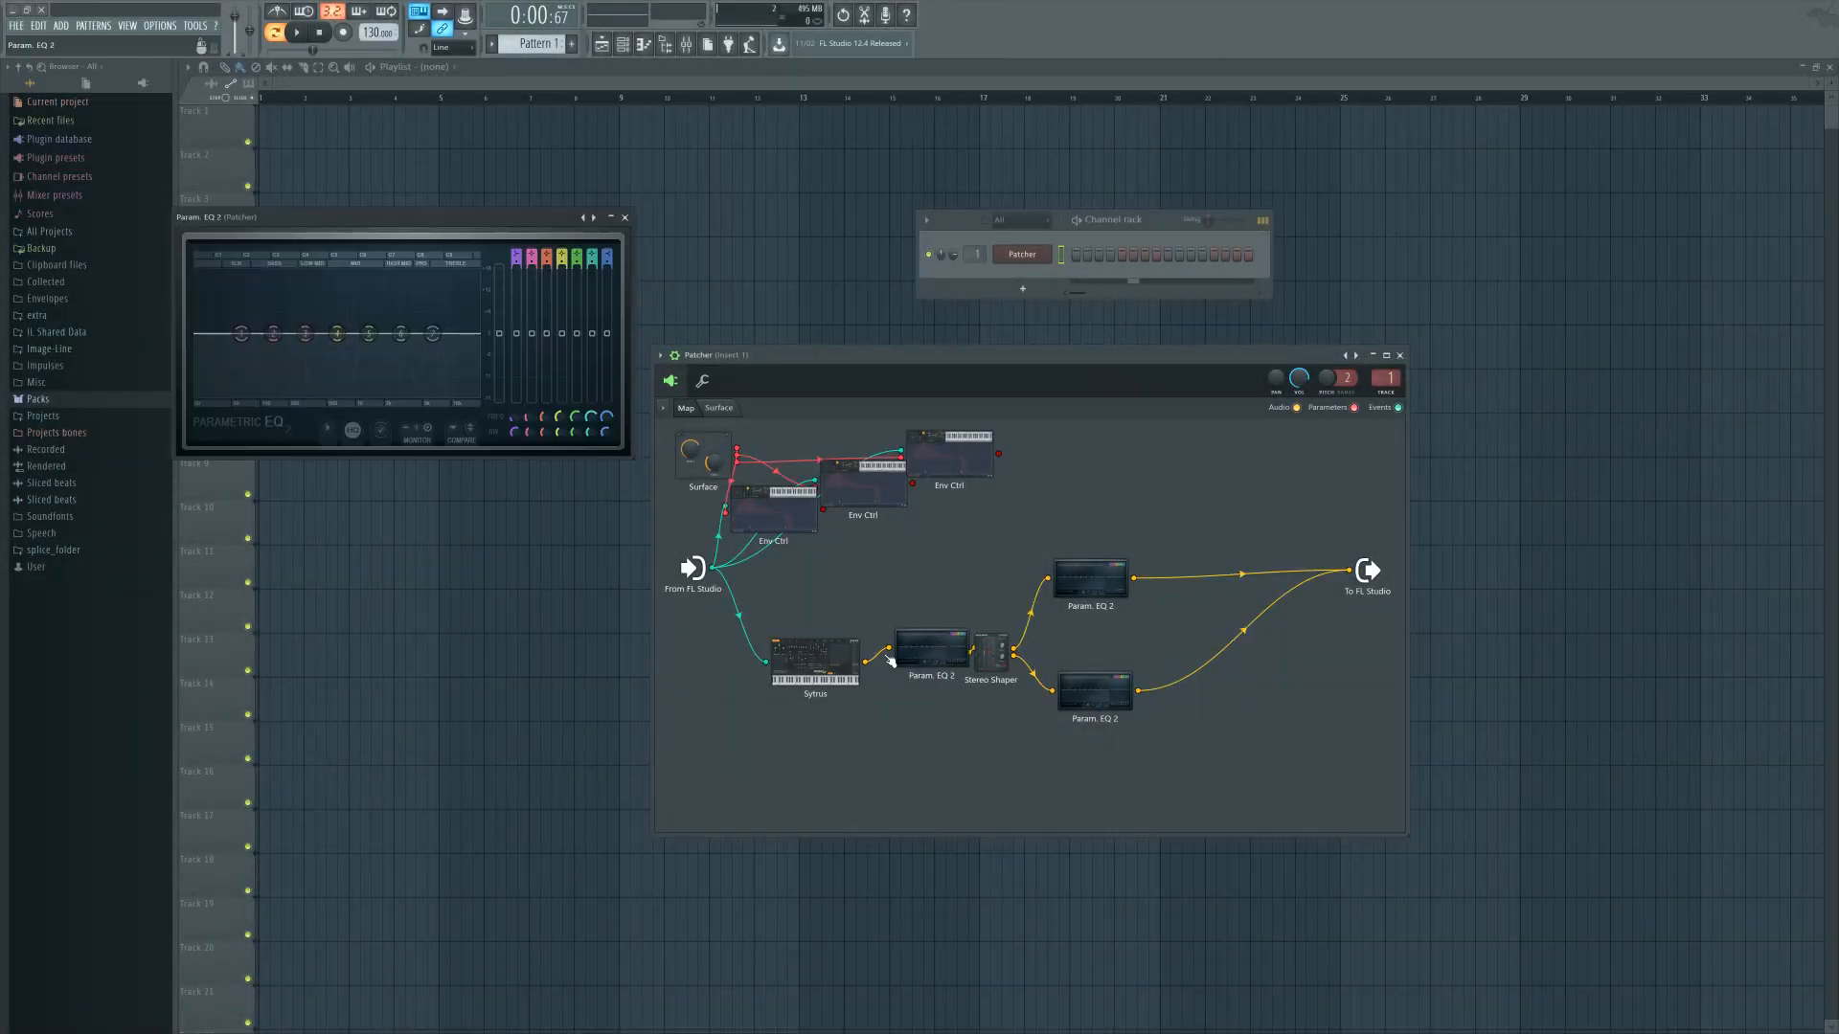
{"action": "left_click", "coordinate": [890, 661]}
Make band 3 of the EQ before the Stereo Shaper a steeper high-pass filter and shift its frequency slightly lower
{"action": "right_click", "coordinate": [743, 603]}
{"action": "mouse_move", "coordinate": [759, 636]}
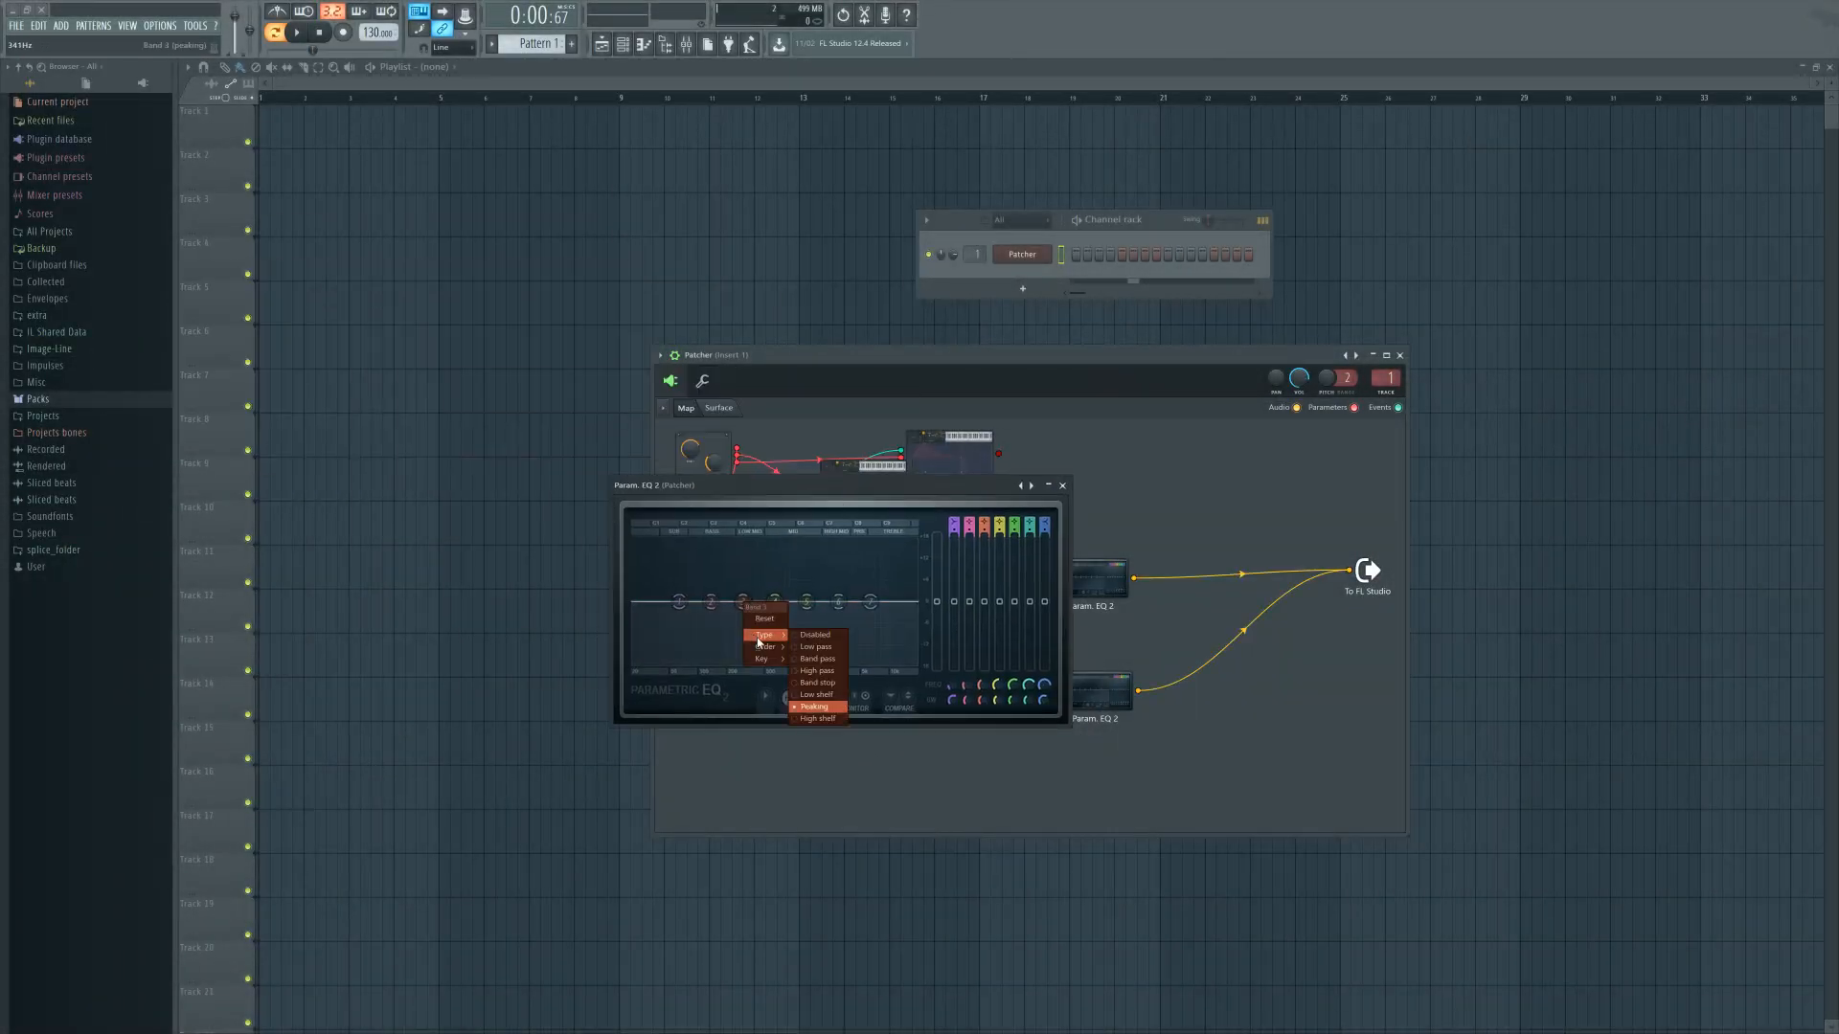
{"action": "left_click", "coordinate": [841, 672]}
{"action": "right_click", "coordinate": [743, 609]}
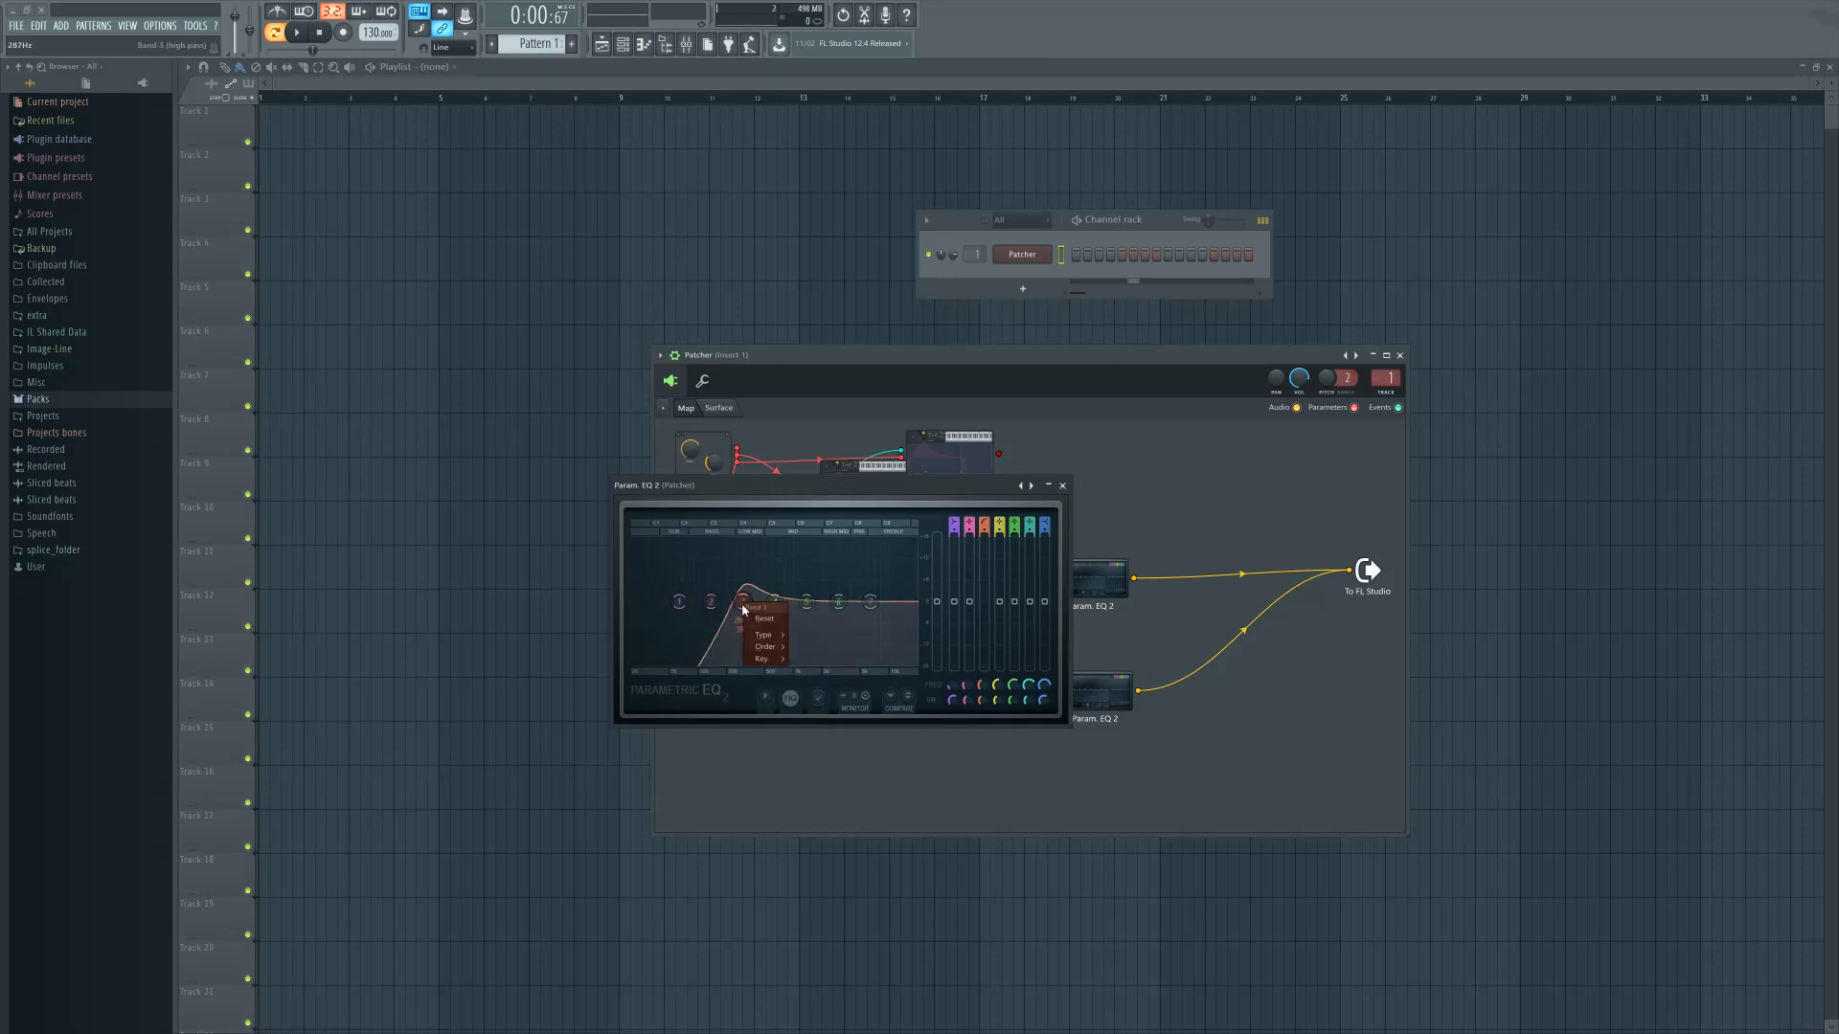
{"action": "left_click", "coordinate": [813, 657]}
{"action": "scroll", "coordinate": [744, 622], "scroll_direction": "down", "scroll_amount": 2}
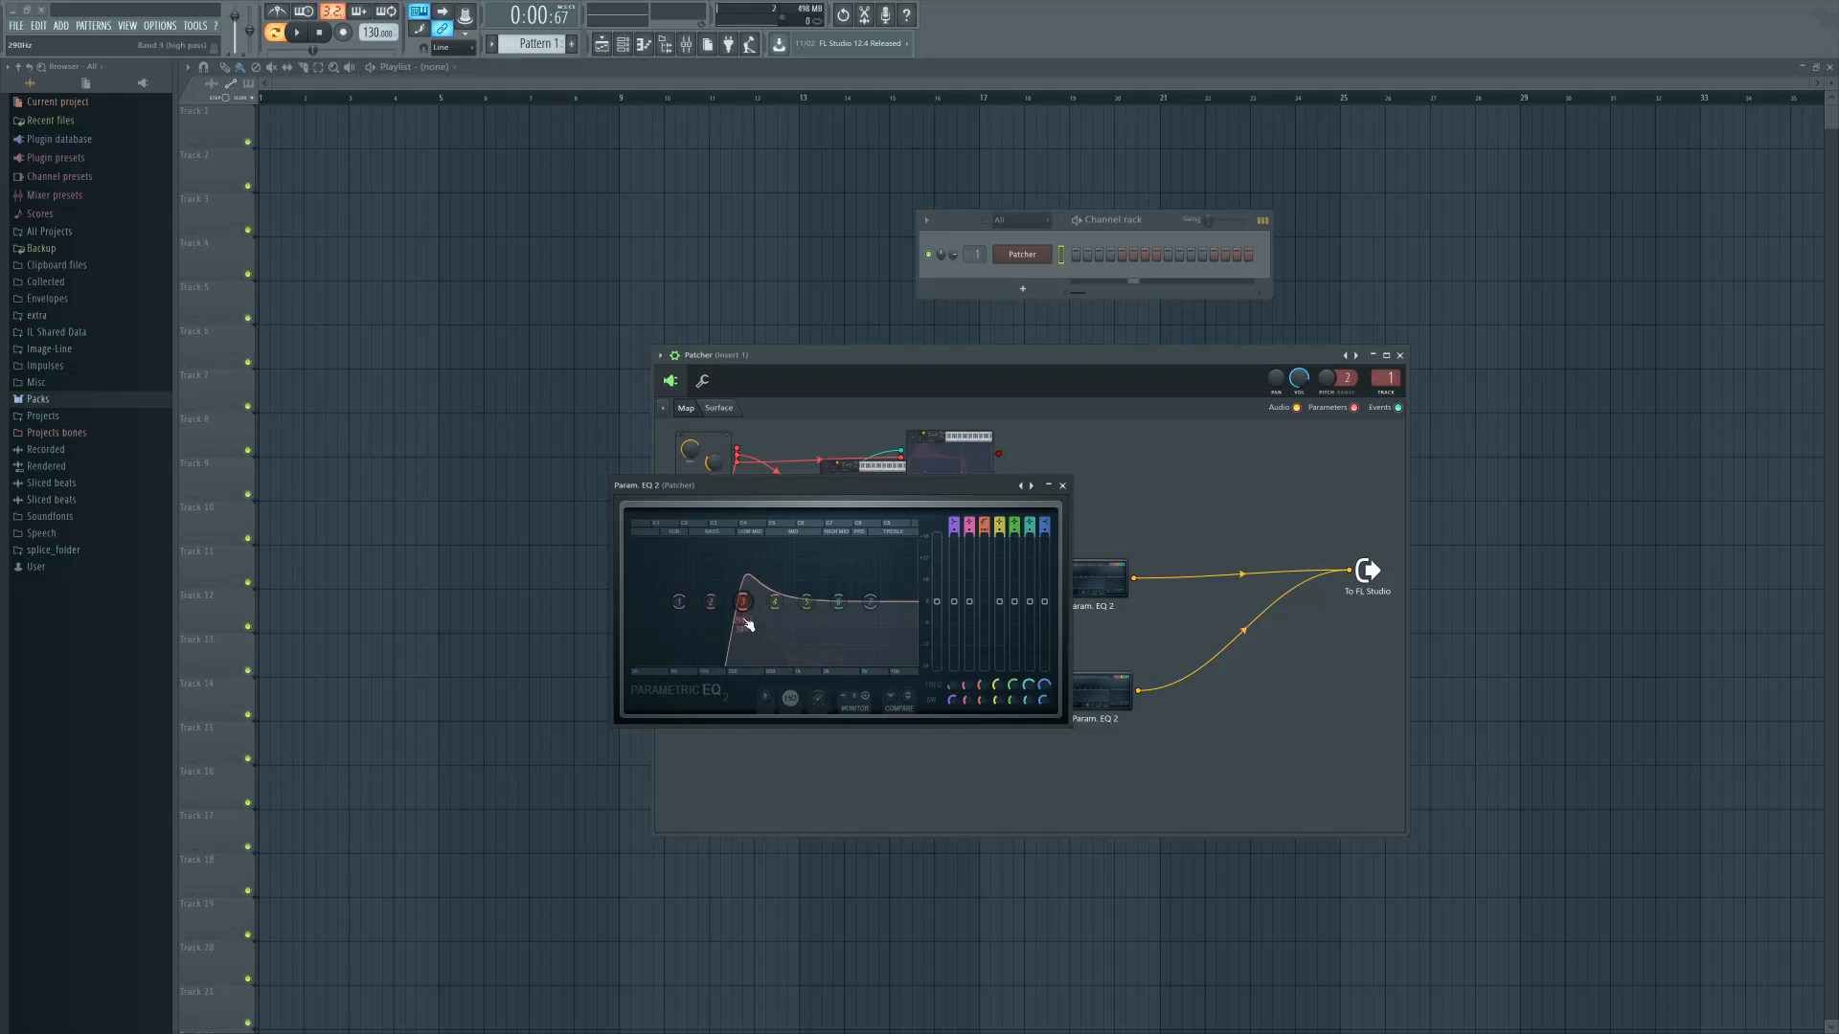
{"action": "mouse_move", "coordinate": [747, 625]}
{"action": "left_mouse_down"}
{"action": "mouse_move", "coordinate": [778, 622]}
{"action": "mouse_move", "coordinate": [674, 603]}
{"action": "mouse_move", "coordinate": [737, 603]}
{"action": "left_mouse_up"}
Draw a one-bar low F# note at the start of the Patcher channel's piano roll and close the EQ window
{"action": "right_click", "coordinate": [1030, 259]}
{"action": "left_click", "coordinate": [1063, 255]}
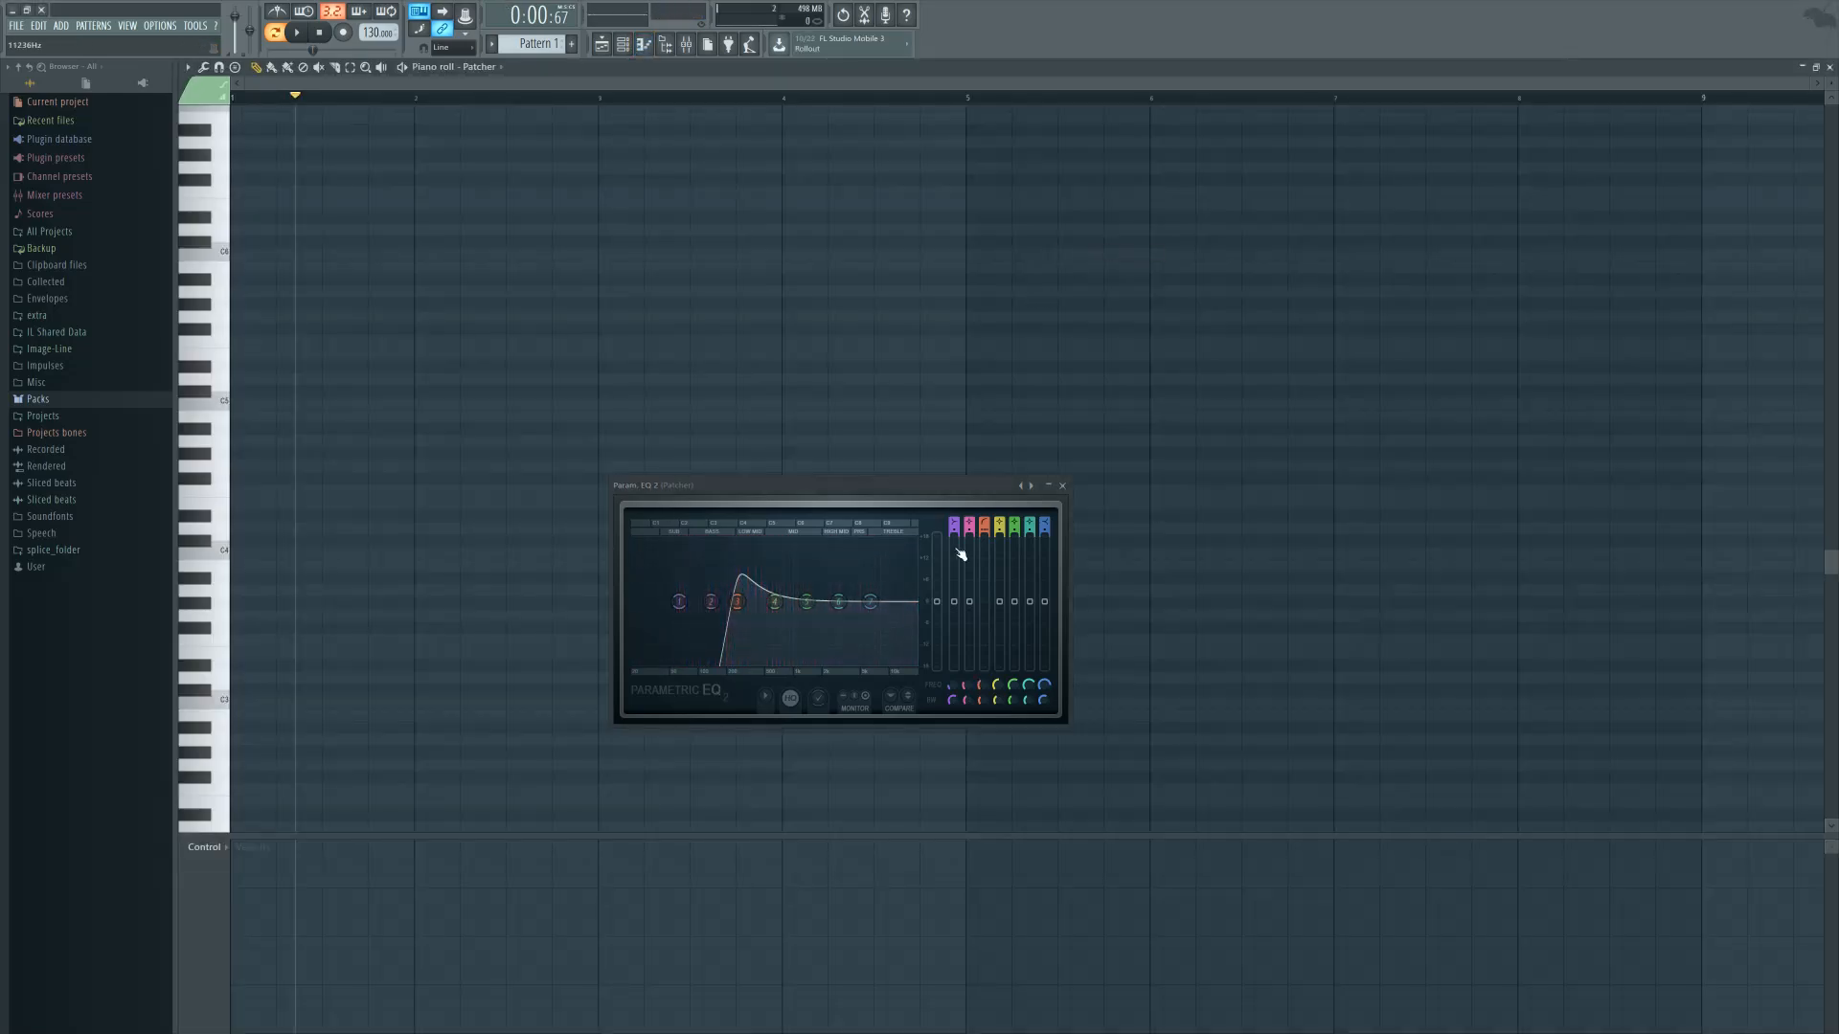
{"action": "left_click", "coordinate": [1063, 486]}
{"action": "scroll", "coordinate": [226, 575], "scroll_direction": "down", "scroll_amount": 8}
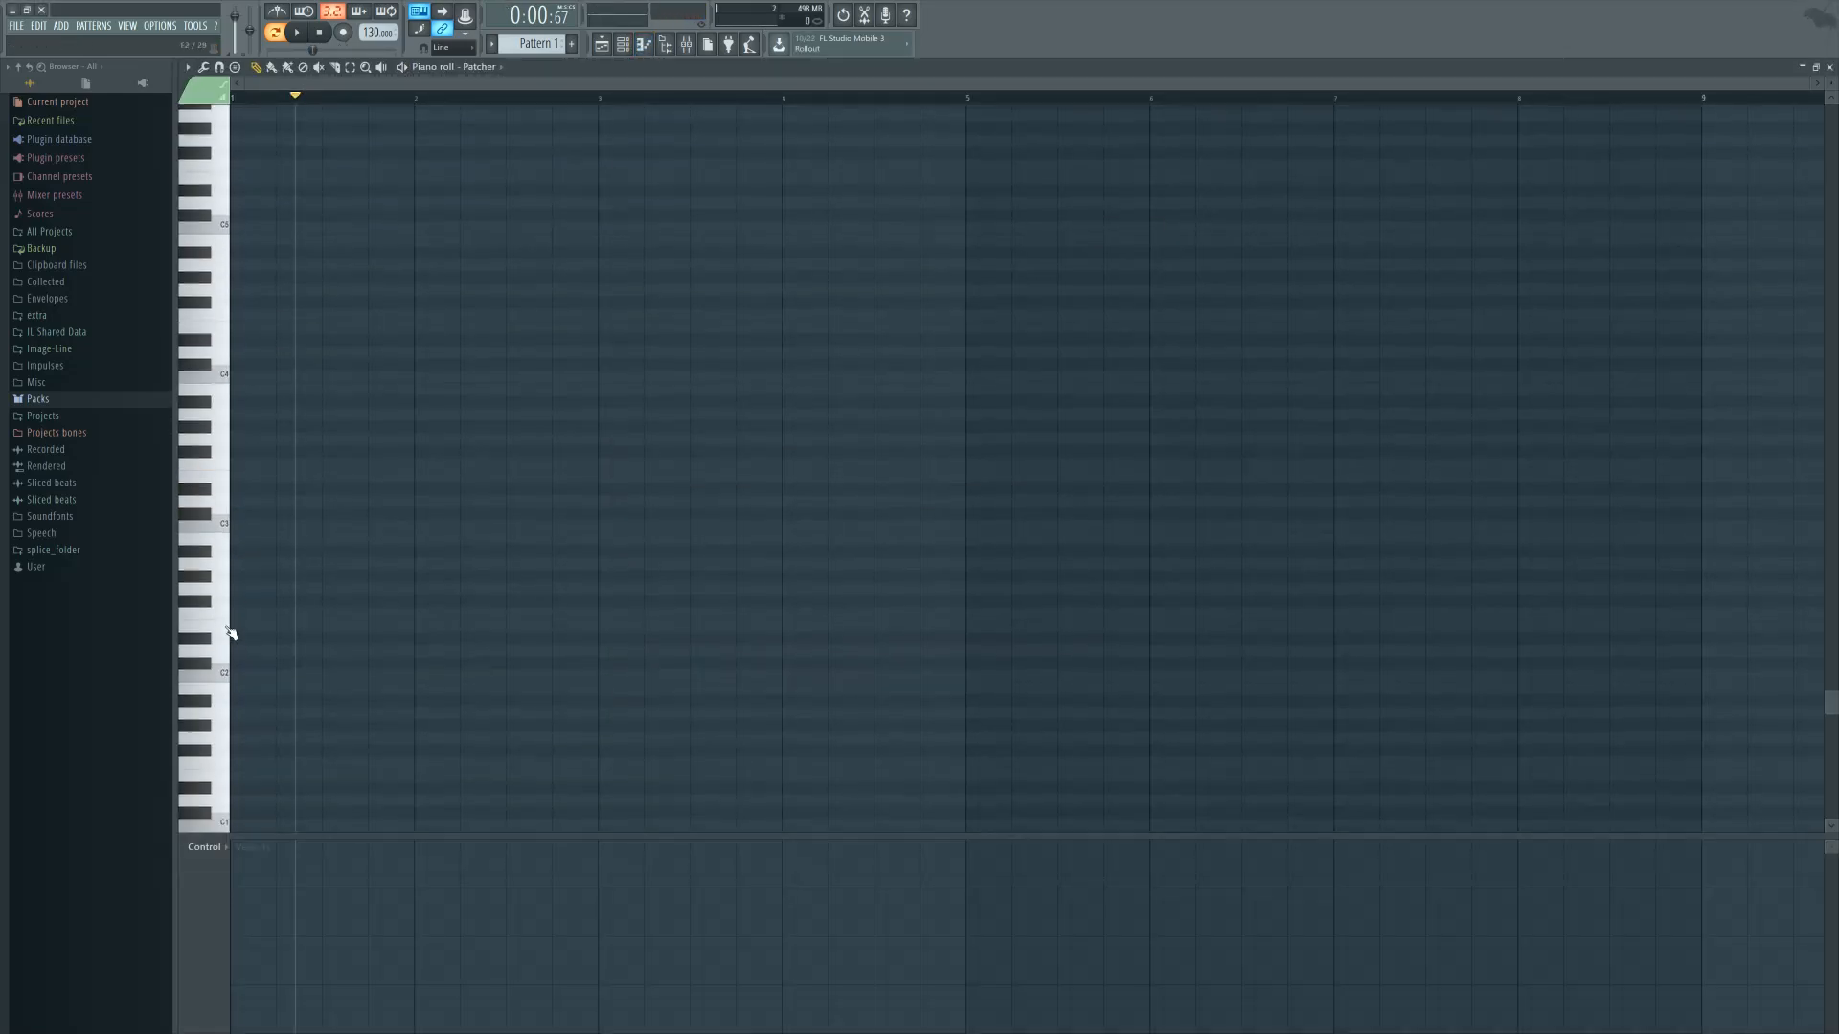
{"action": "left_click", "coordinate": [240, 652]}
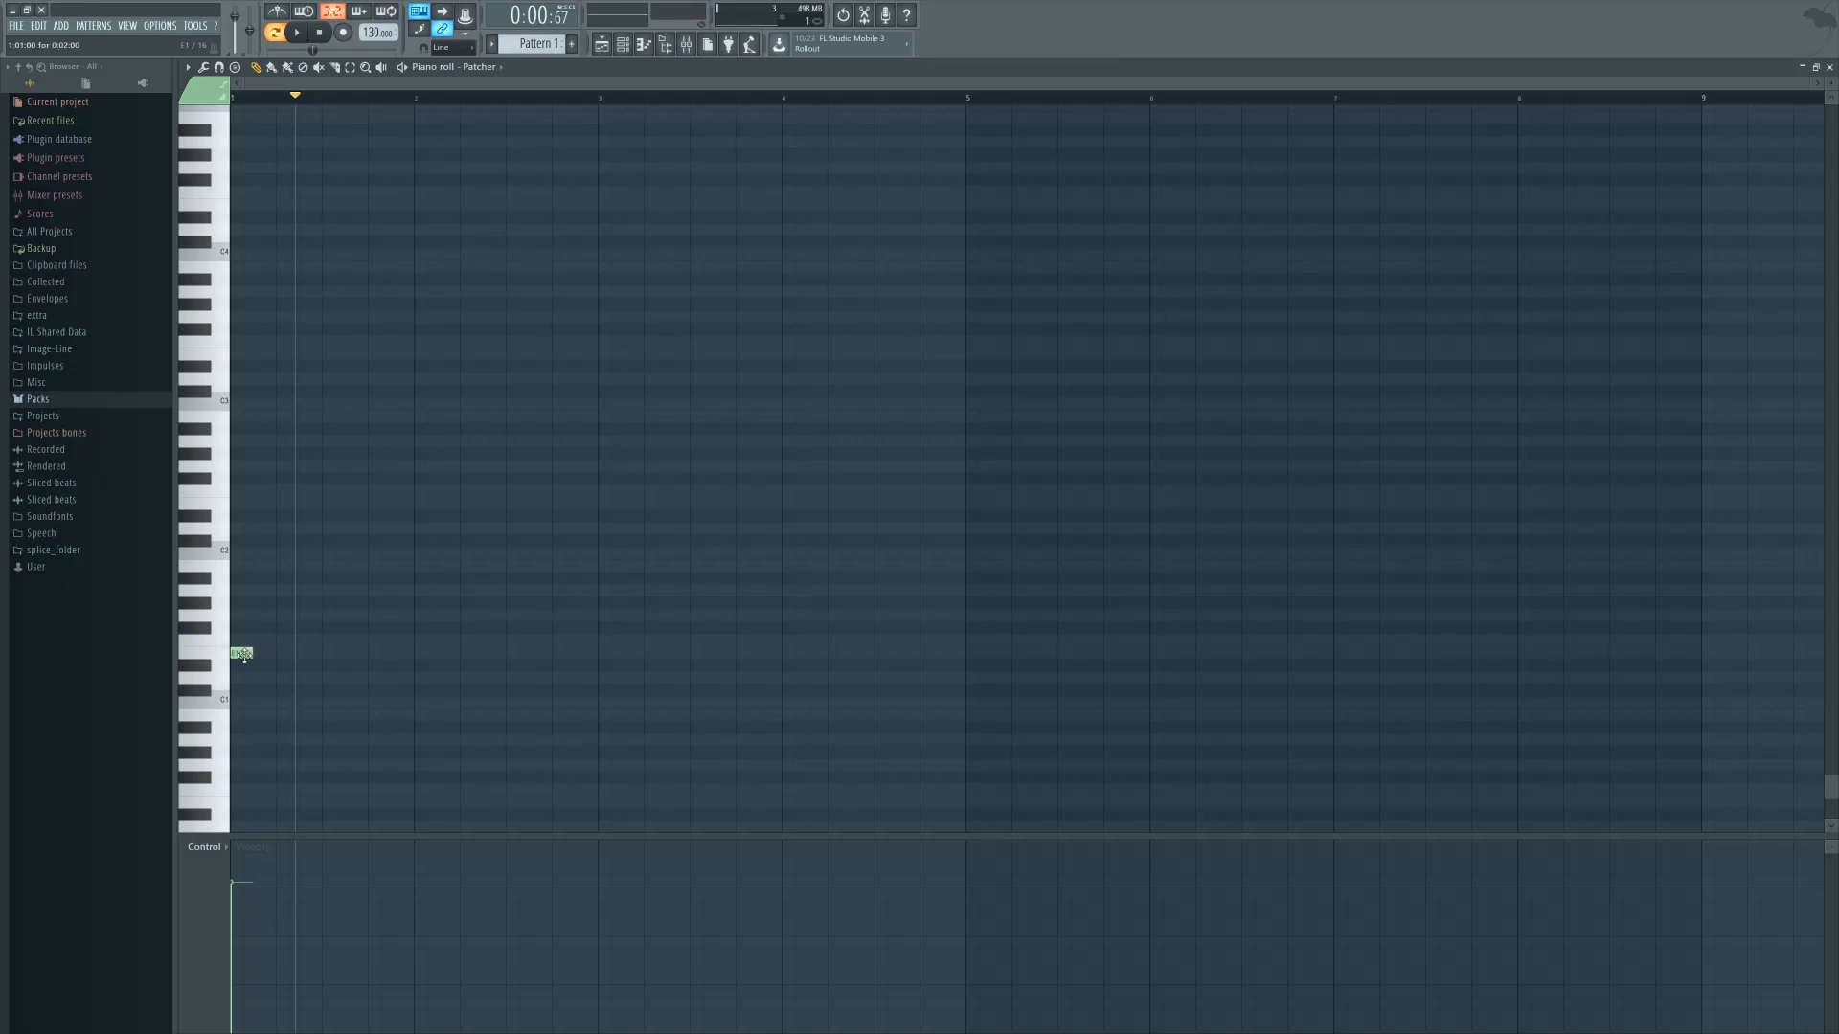
{"action": "left_click_drag", "start_coordinate": [252, 652], "coordinate": [389, 624]}
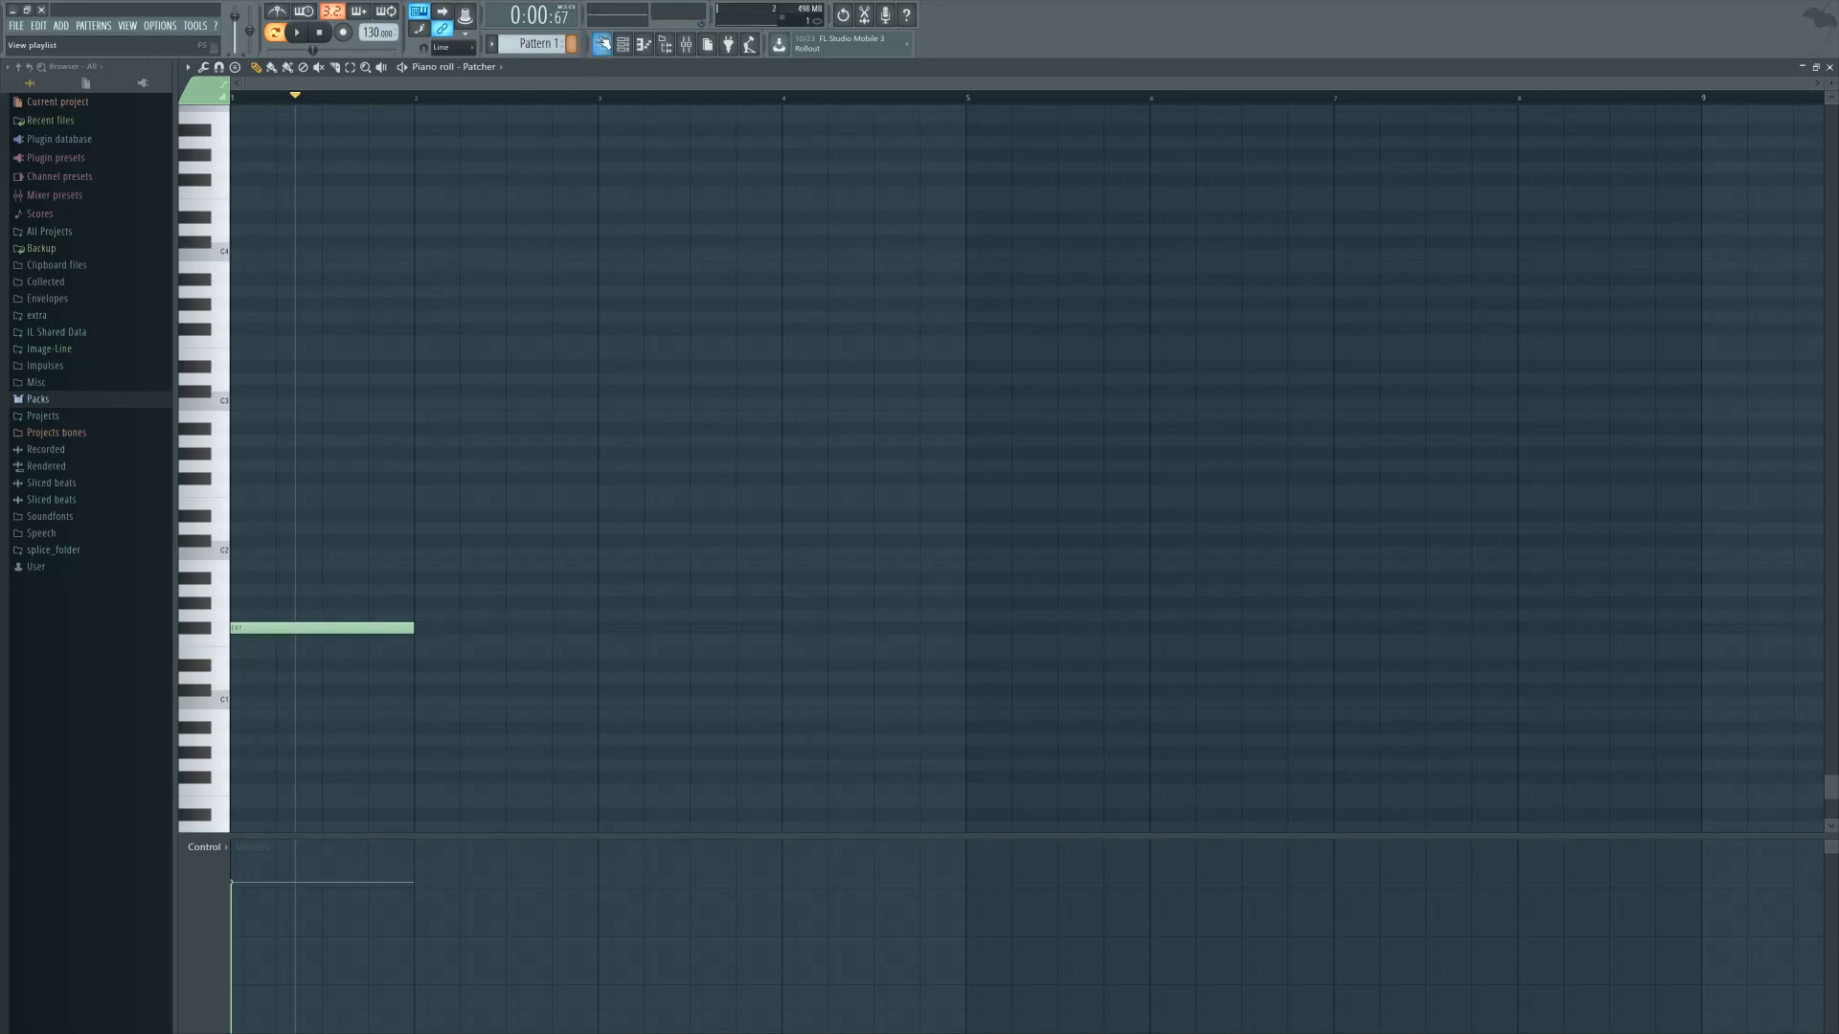
Place Pattern 1 on playlist track 1 at bar 9 and select that one bar as the loop range
{"action": "left_click", "coordinate": [602, 44]}
{"action": "left_click", "coordinate": [648, 188]}
{"action": "scroll", "coordinate": [640, 207], "scroll_direction": "up", "scroll_amount": 5}
{"action": "right_click", "coordinate": [905, 169]}
{"action": "left_click", "coordinate": [860, 127]}
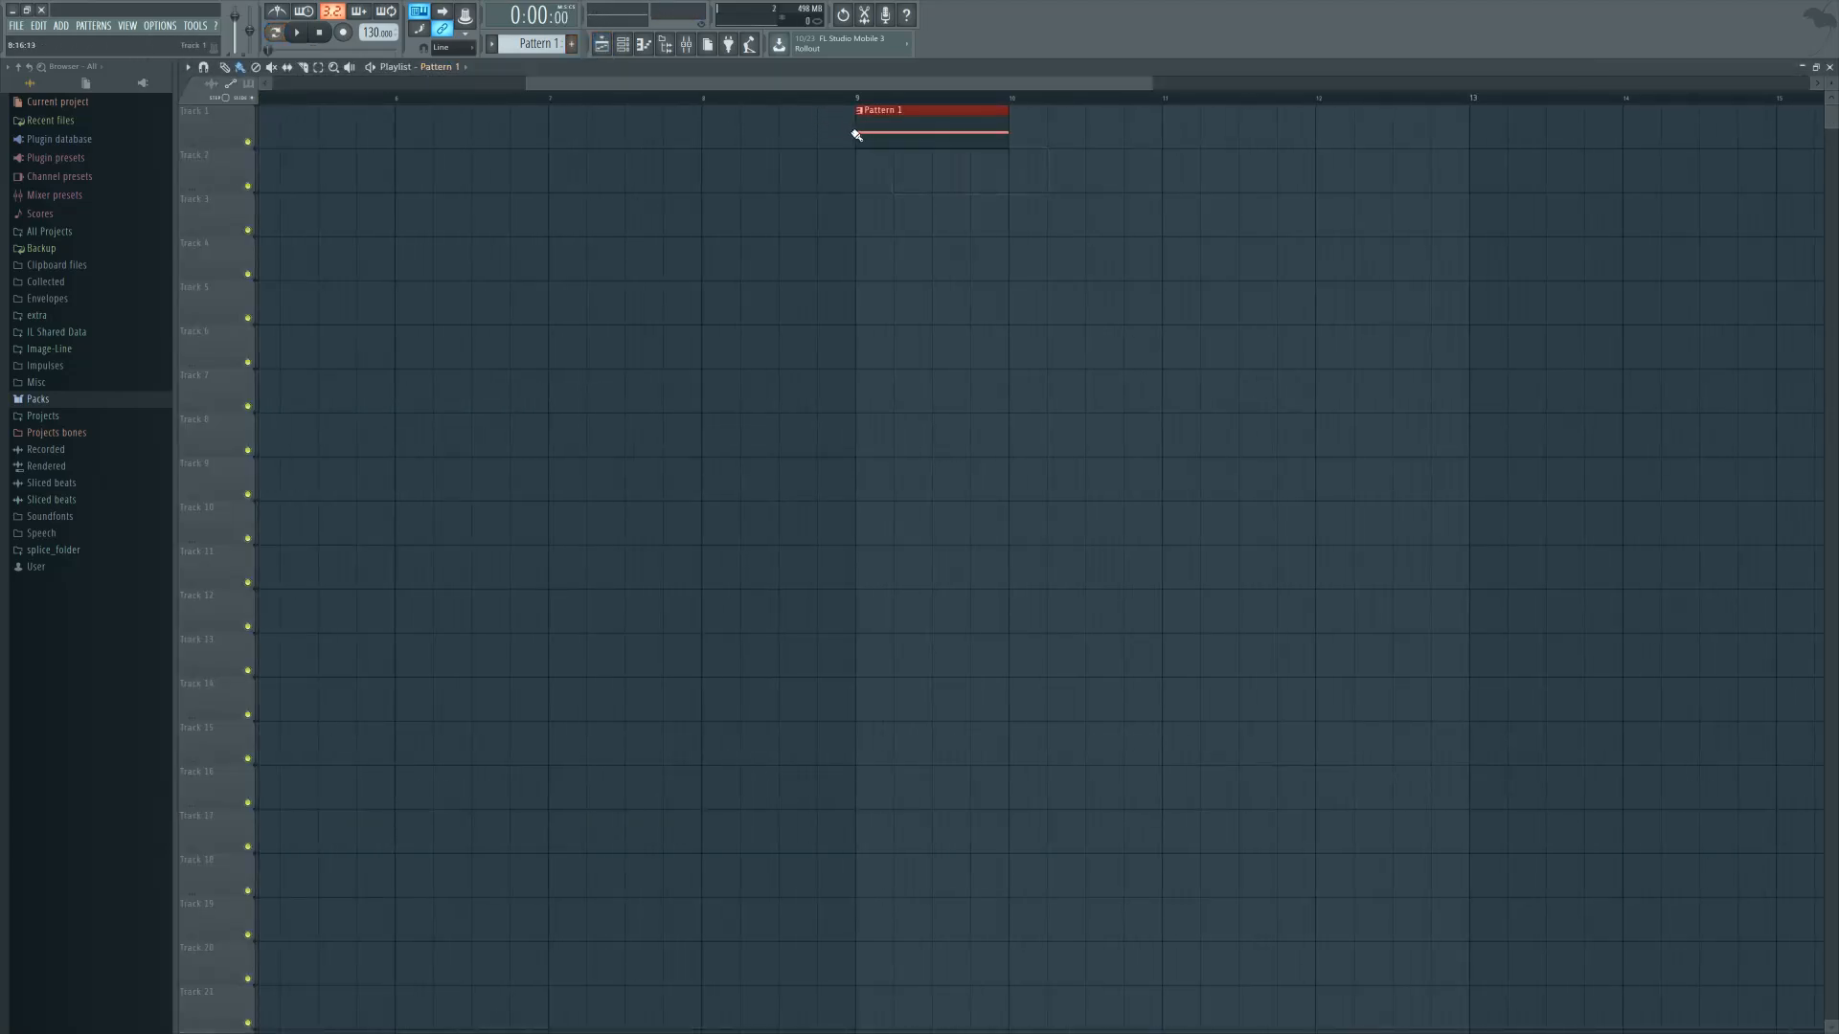
{"action": "scroll", "coordinate": [1126, 245], "scroll_direction": "up", "scroll_amount": 3}
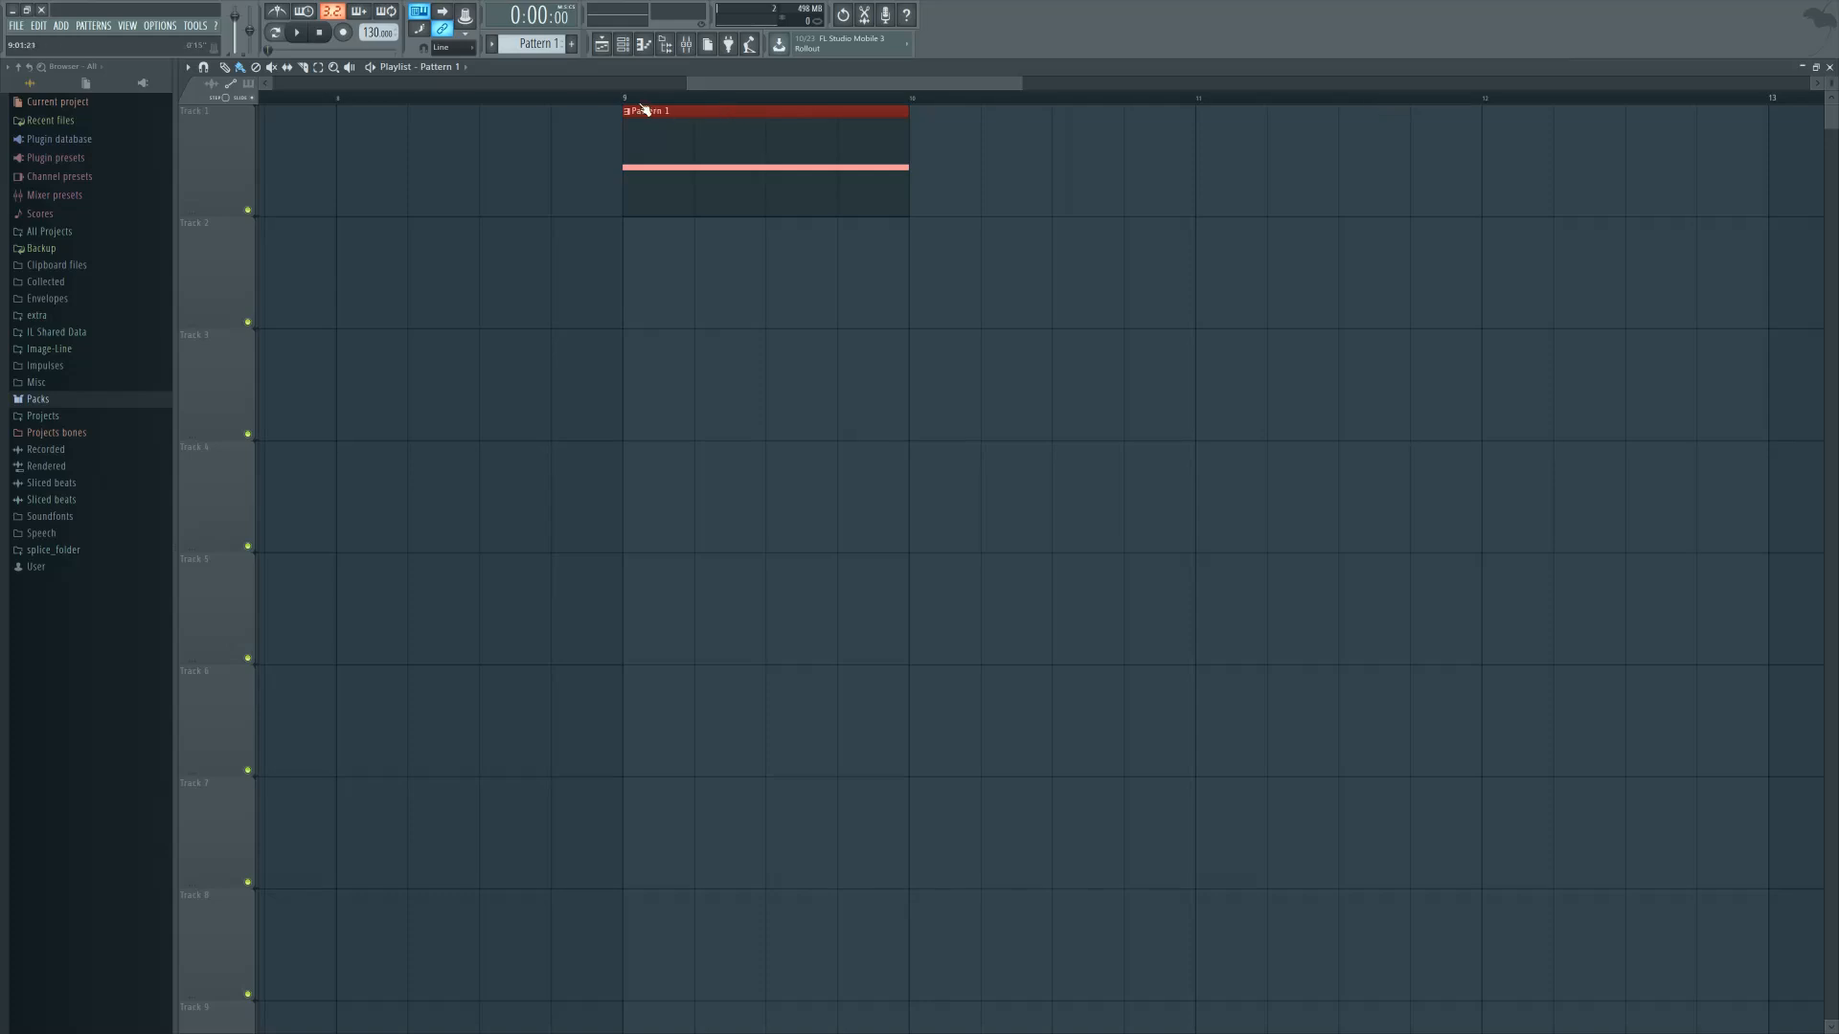
{"action": "left_click_drag", "start_coordinate": [624, 98], "coordinate": [910, 101]}
Create an automation clip for the band 3 frequency of Patcher's first Parametric EQ 2, then close the EQ
{"action": "key", "text": "F6"}
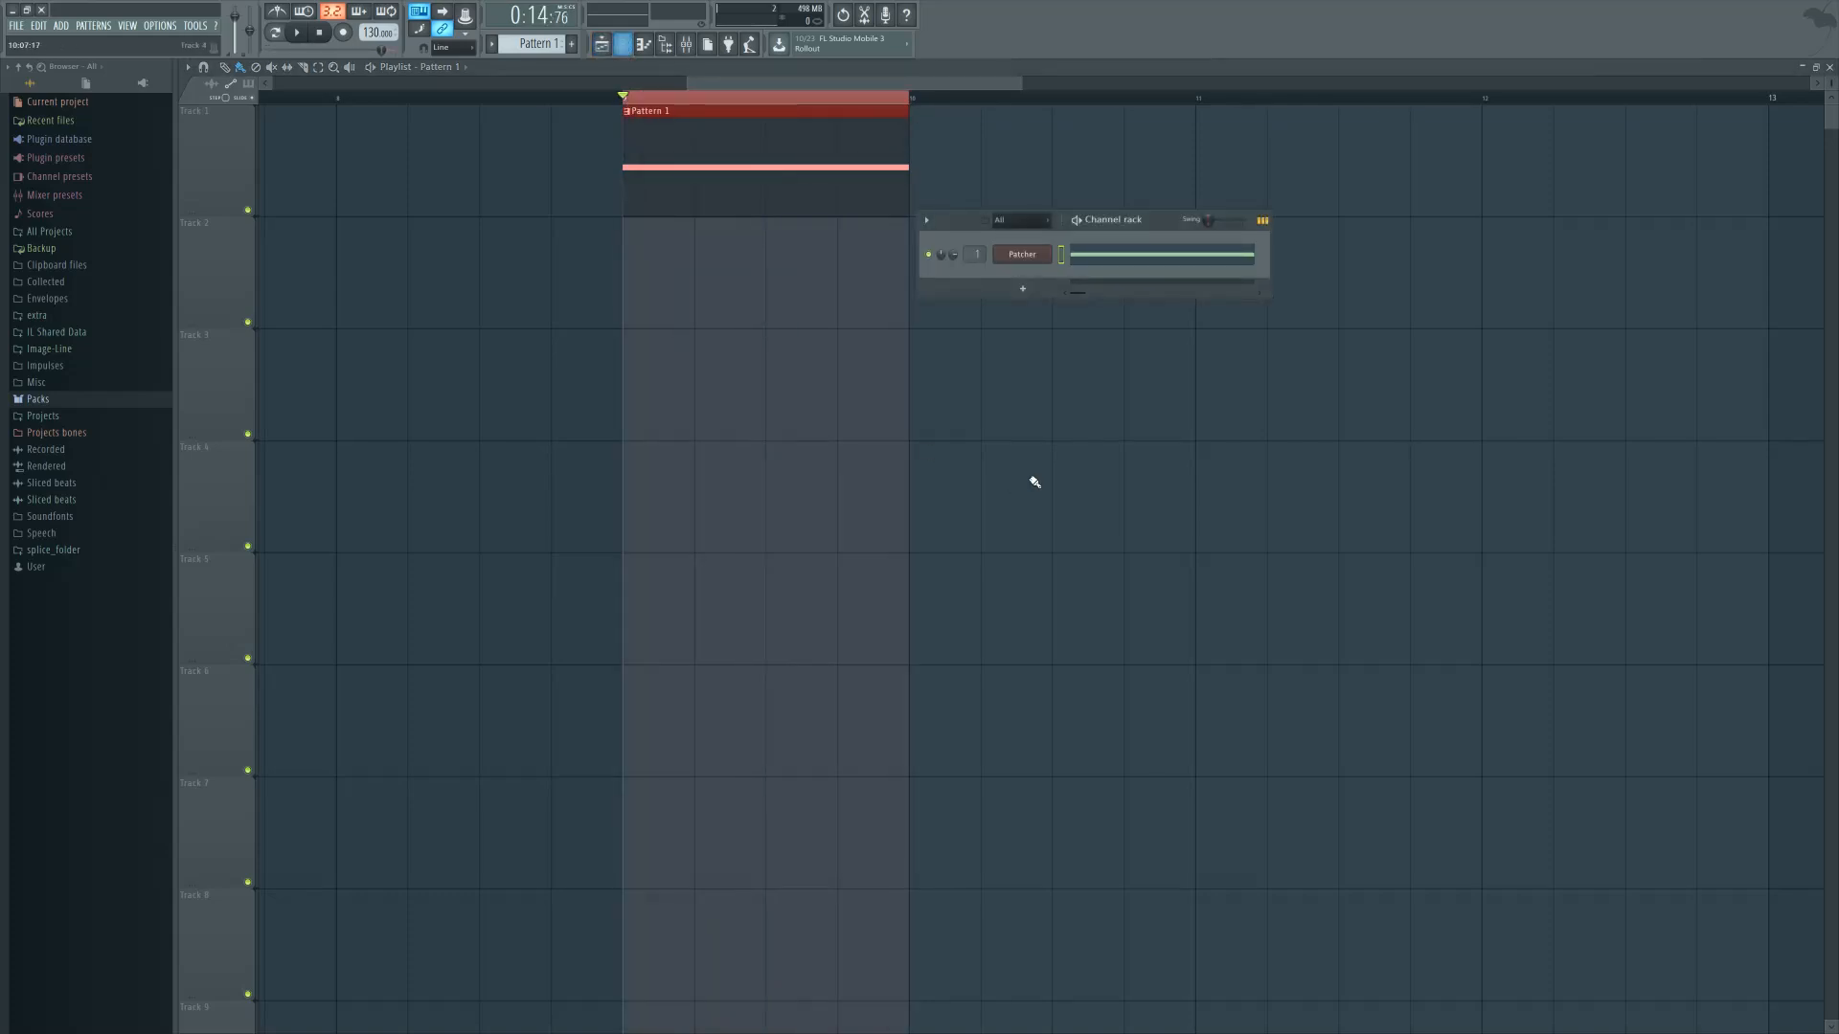
{"action": "left_click", "coordinate": [1021, 255]}
{"action": "double_click", "coordinate": [946, 674]}
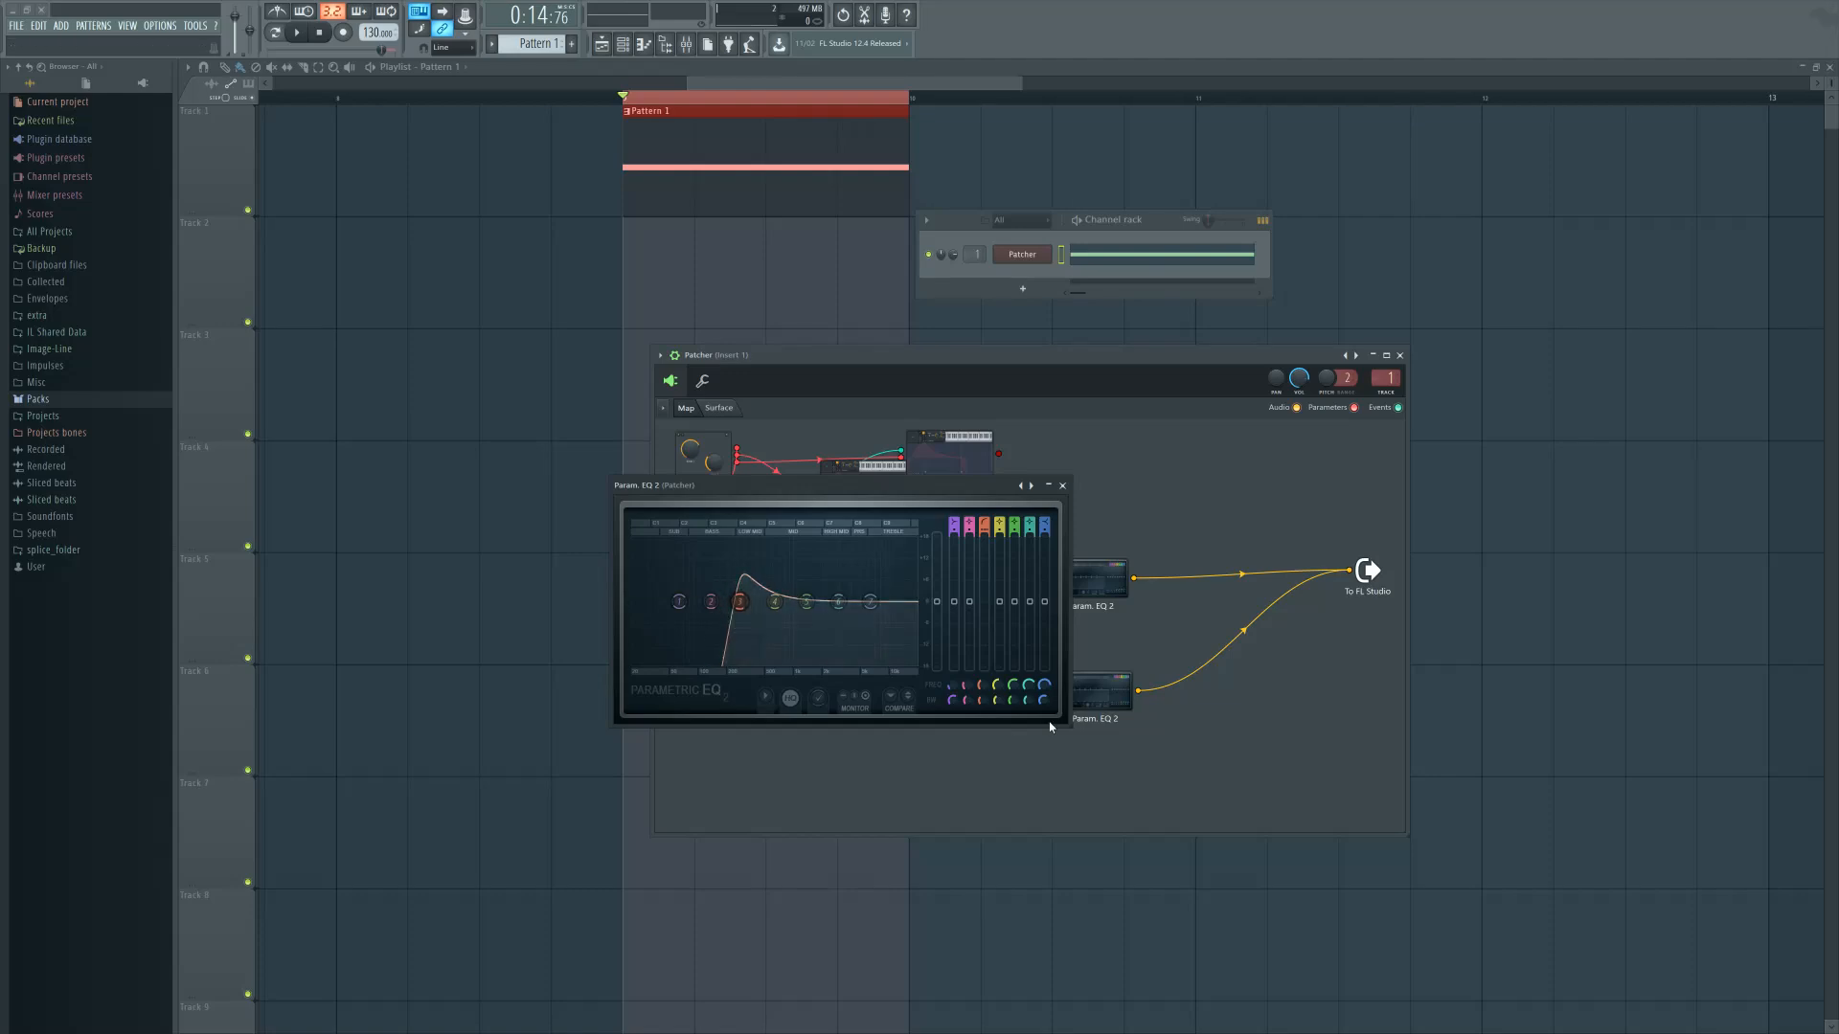
{"action": "right_click", "coordinate": [980, 686]}
{"action": "left_click", "coordinate": [1011, 708]}
{"action": "right_click", "coordinate": [983, 686]}
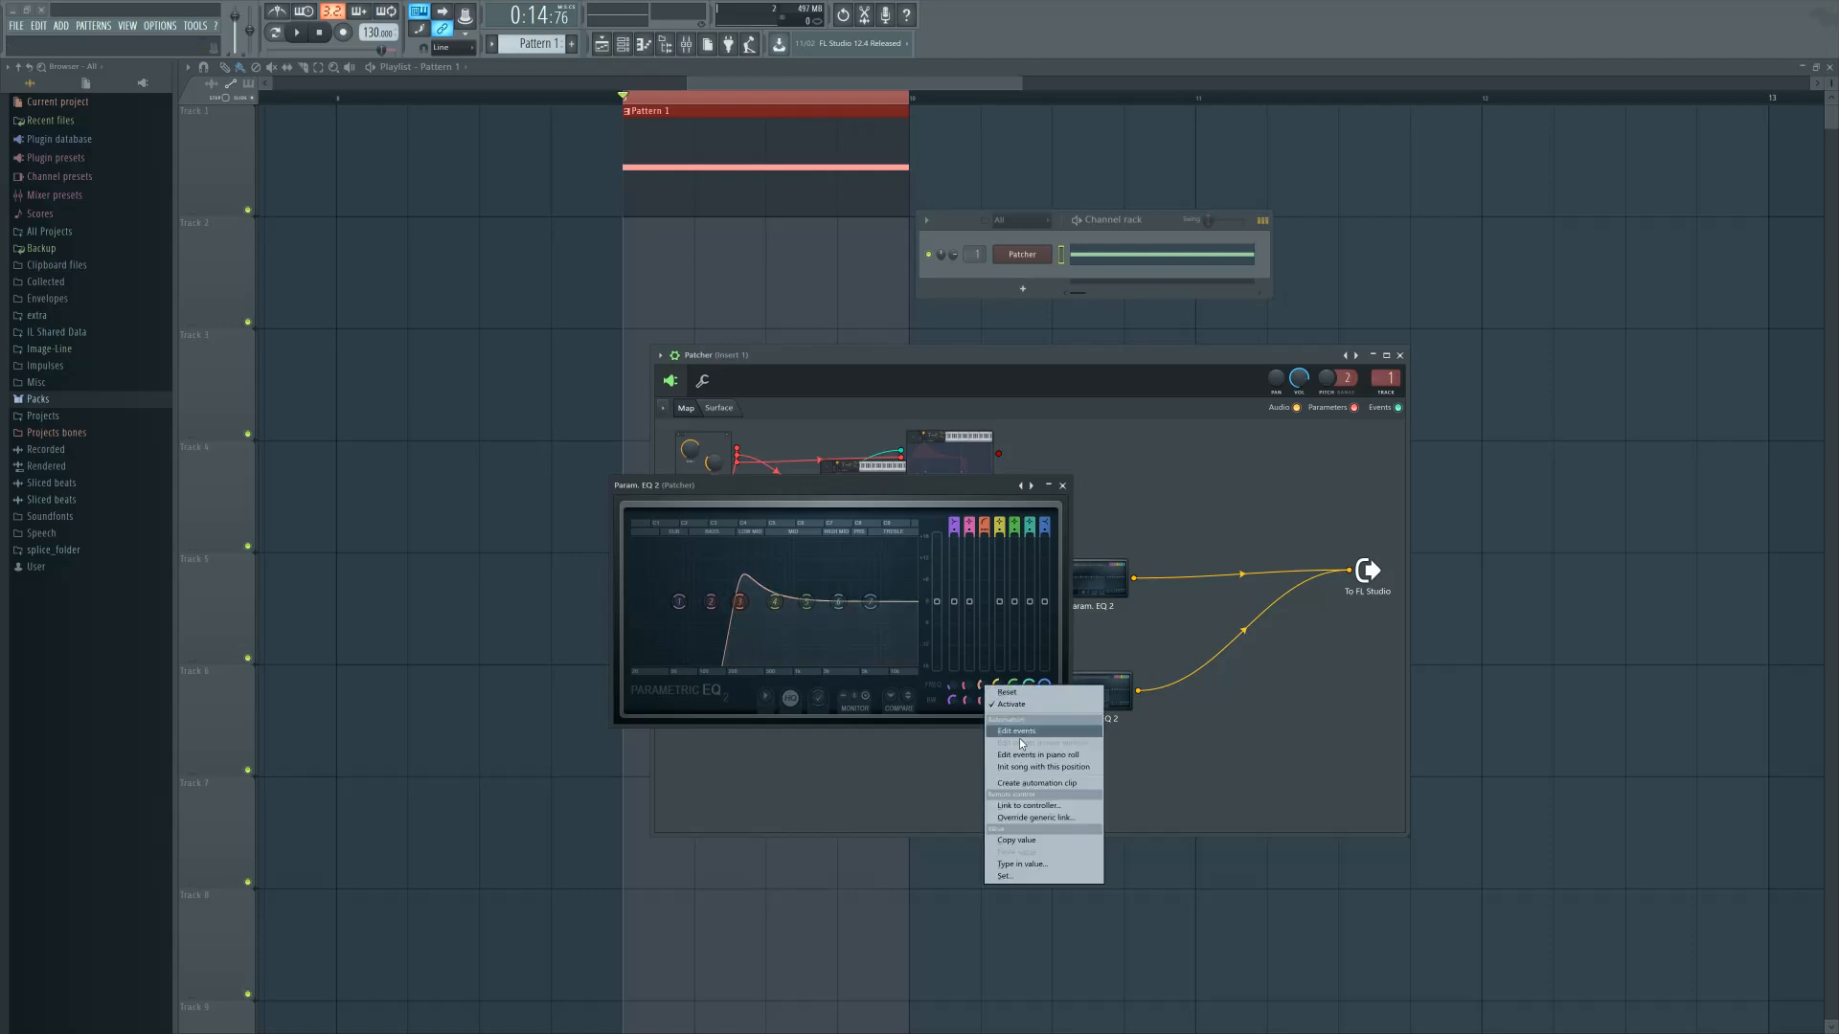
{"action": "left_click", "coordinate": [1000, 786]}
{"action": "scroll", "coordinate": [633, 410], "scroll_direction": "up", "scroll_amount": 2}
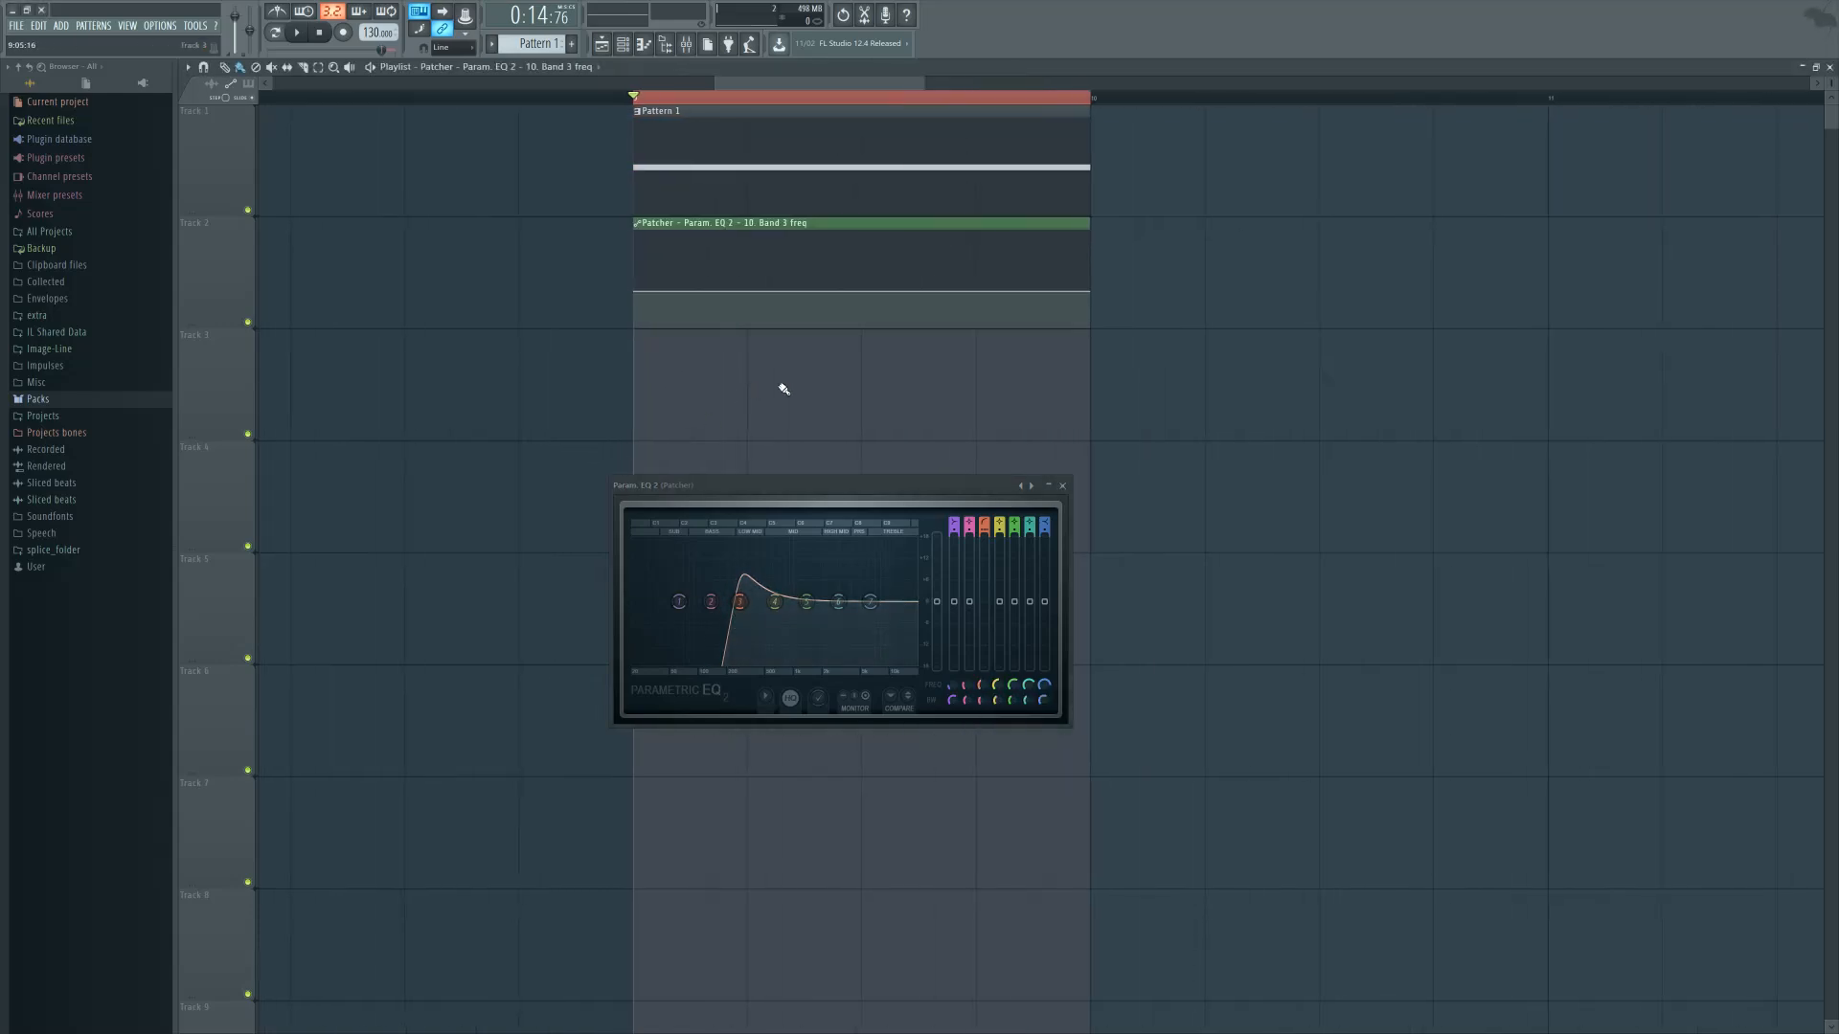
{"action": "left_click", "coordinate": [1062, 486]}
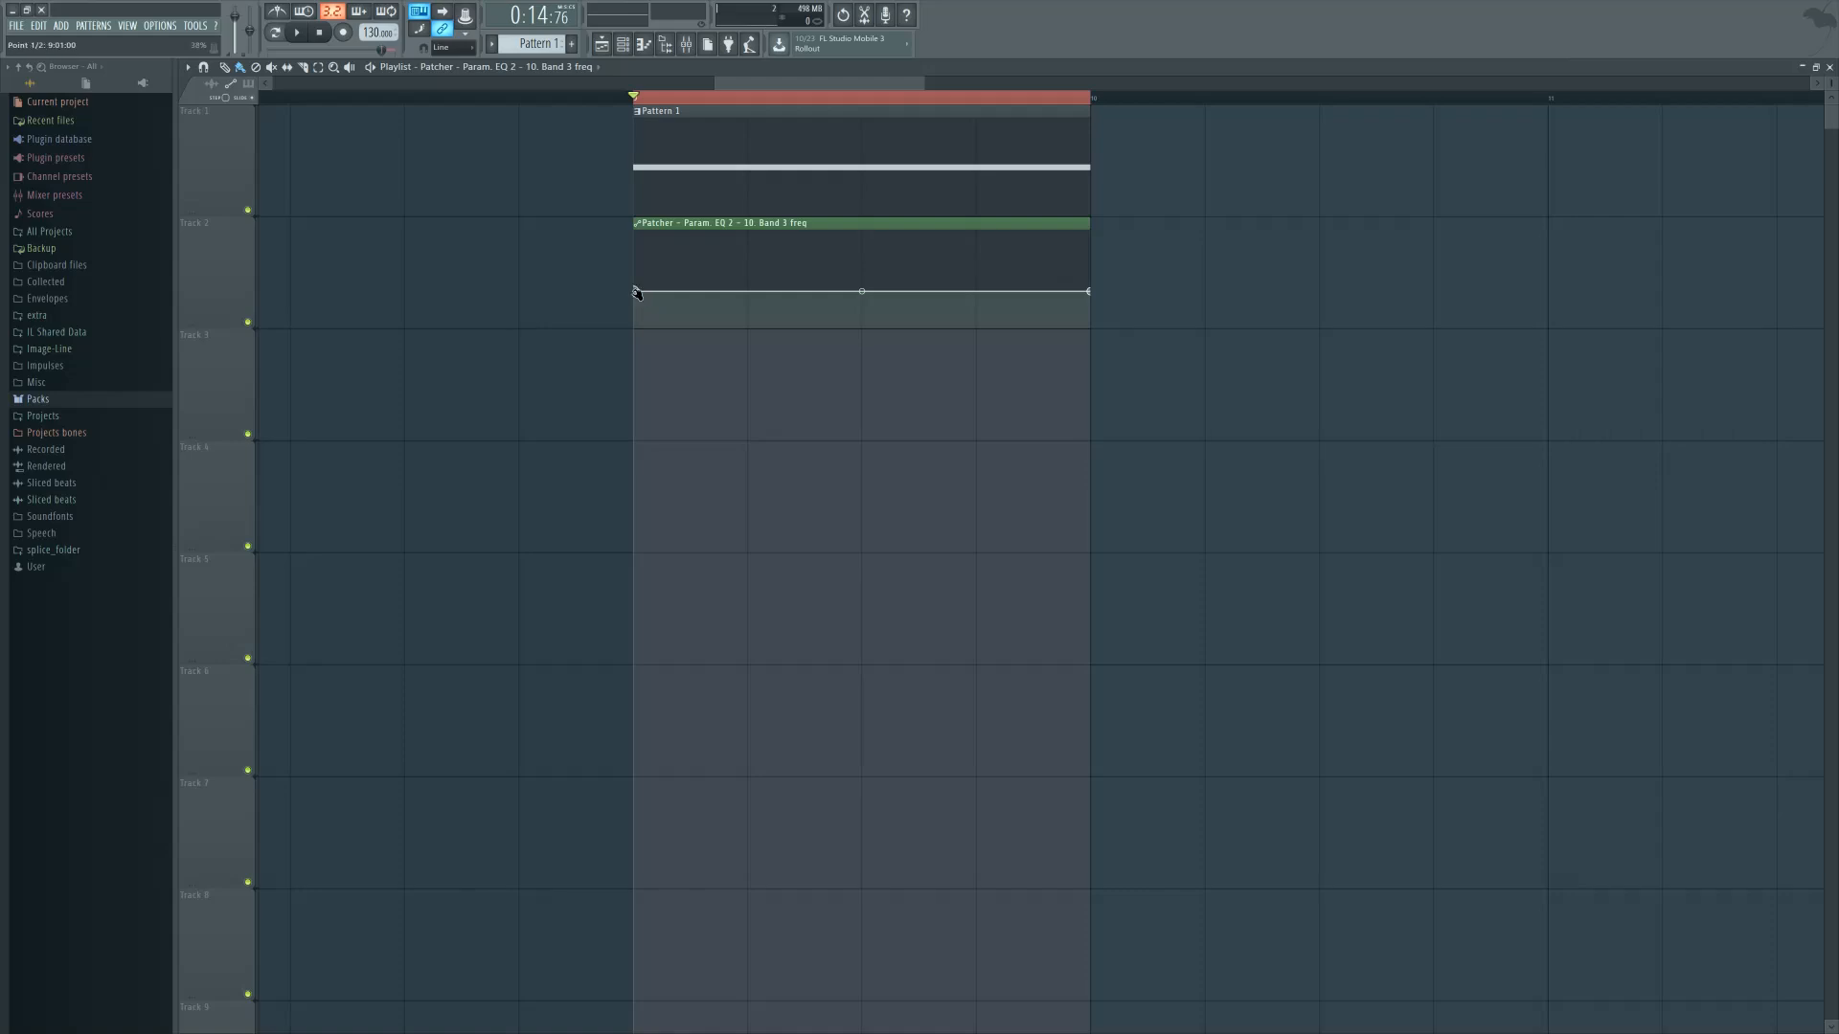
Shape the band 3 frequency clip into a one-bar zigzag of peaks and dips, removing the surplus points
{"action": "left_click_drag", "start_coordinate": [636, 292], "coordinate": [635, 311]}
{"action": "right_click", "coordinate": [661, 275]}
{"action": "right_click", "coordinate": [689, 310]}
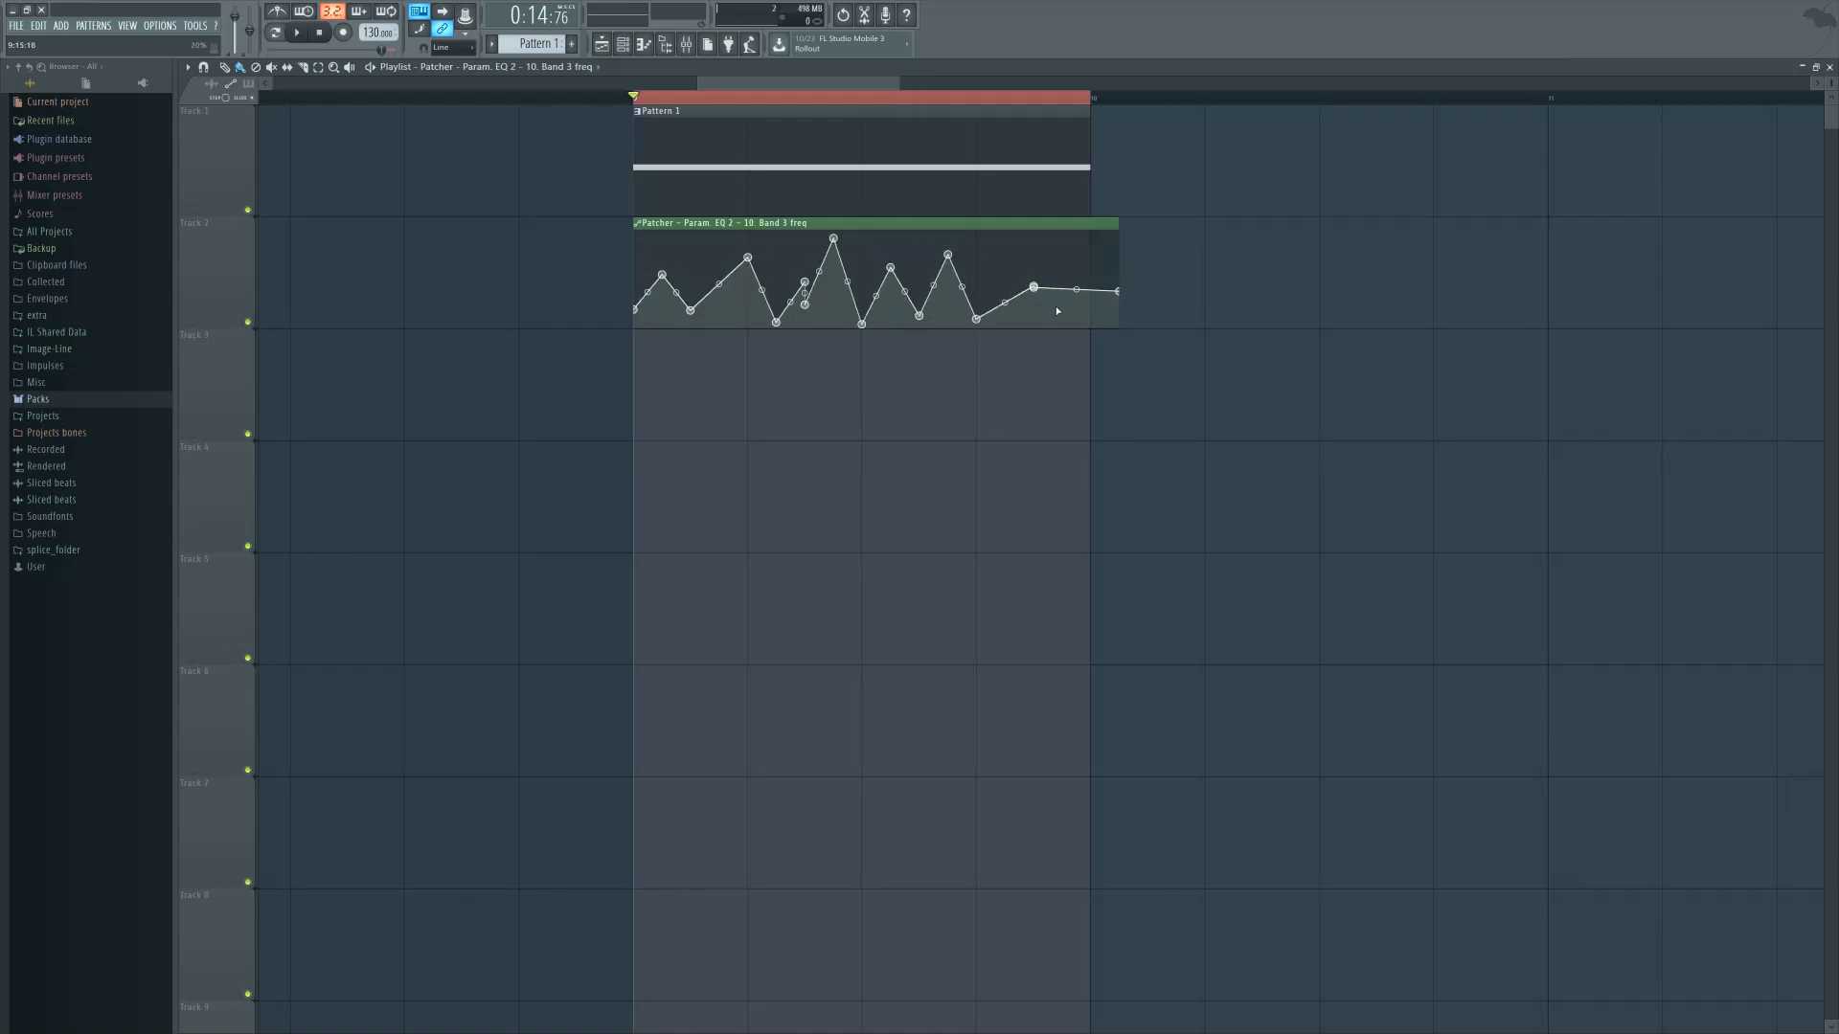
{"action": "right_click", "coordinate": [1035, 290]}
{"action": "left_click", "coordinate": [1044, 312]}
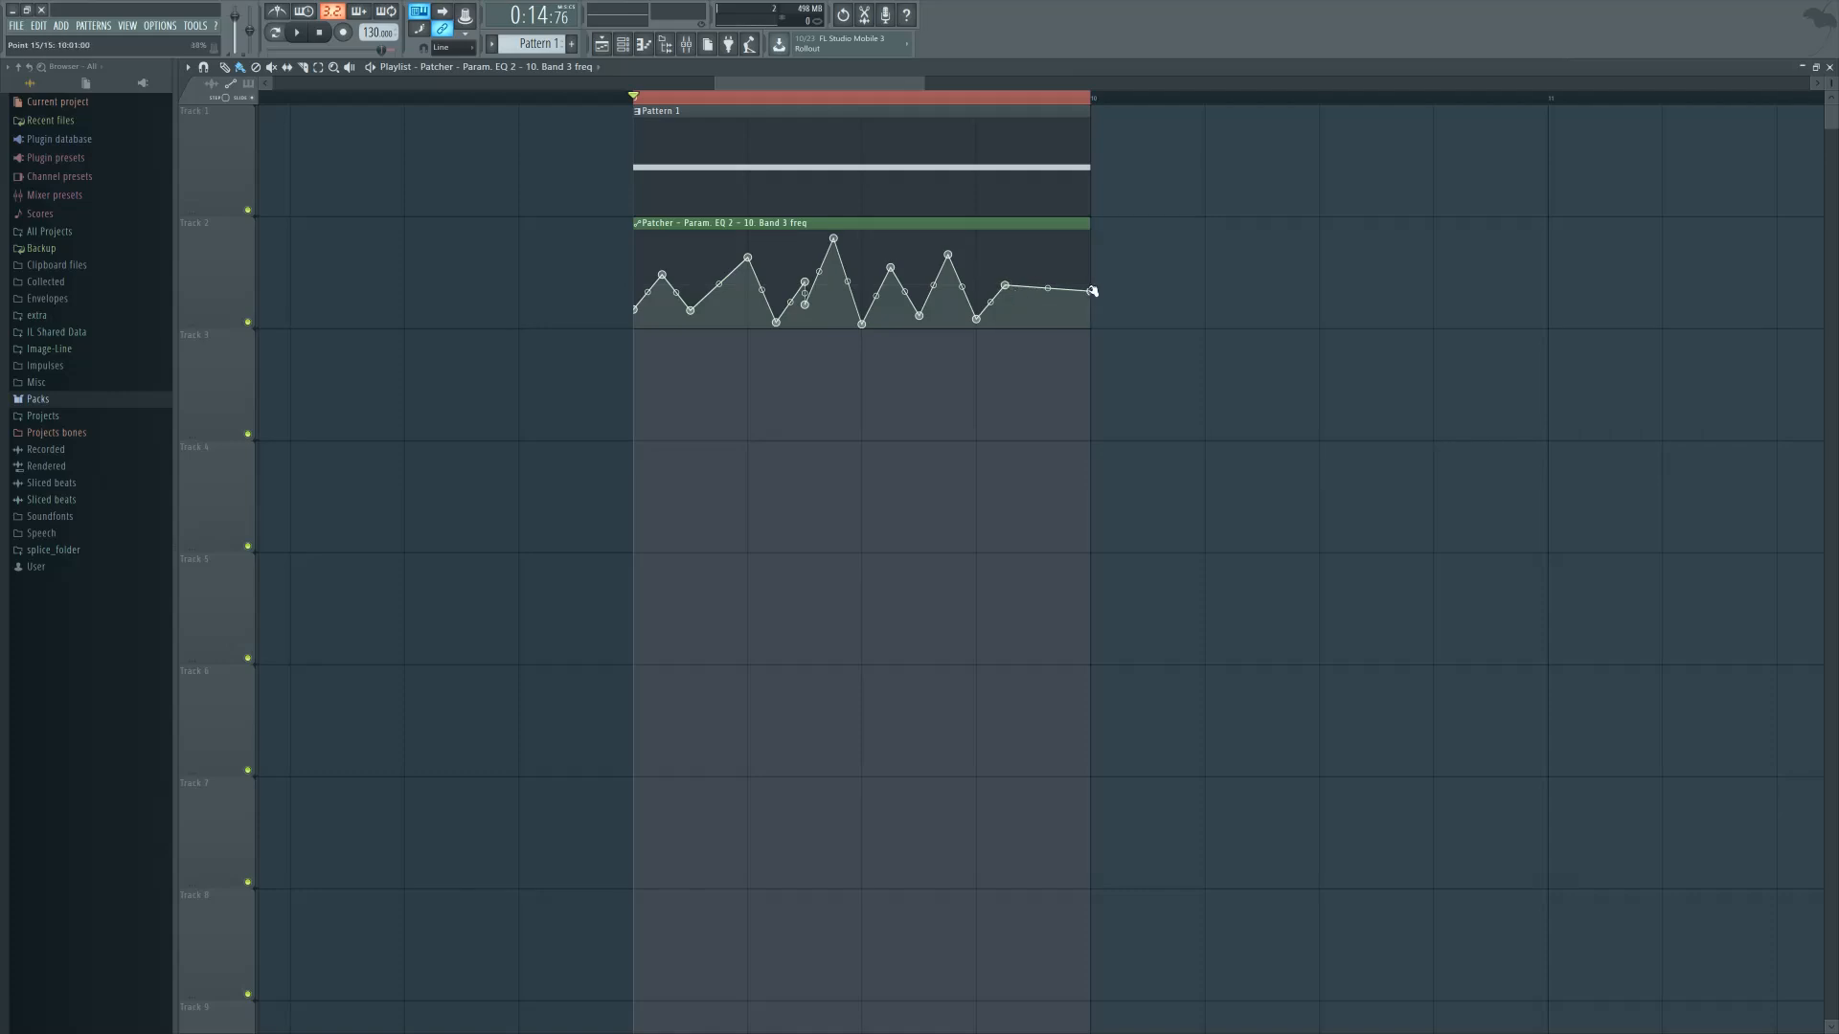
{"action": "right_click", "coordinate": [805, 305]}
{"action": "left_click", "coordinate": [824, 326]}
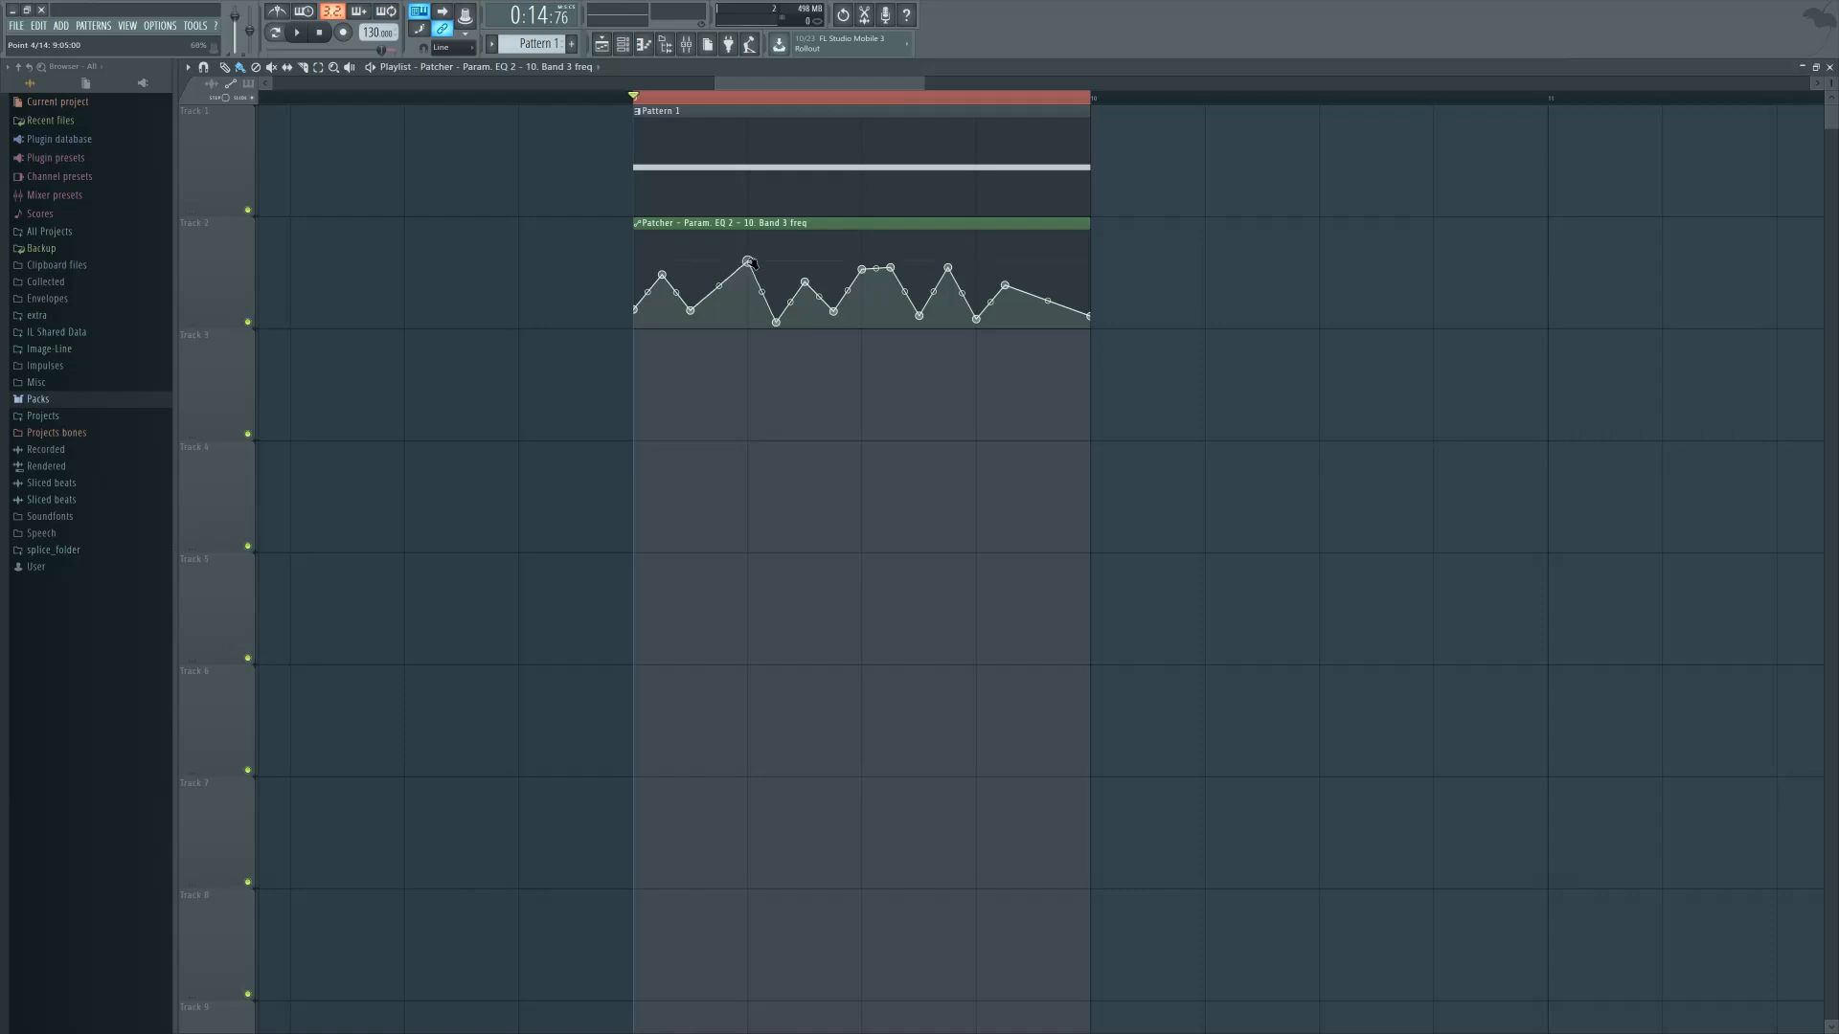
Reopen the Patcher window and lower the project tempo to 110 BPM
{"action": "left_click", "coordinate": [622, 44]}
{"action": "left_click", "coordinate": [1038, 254]}
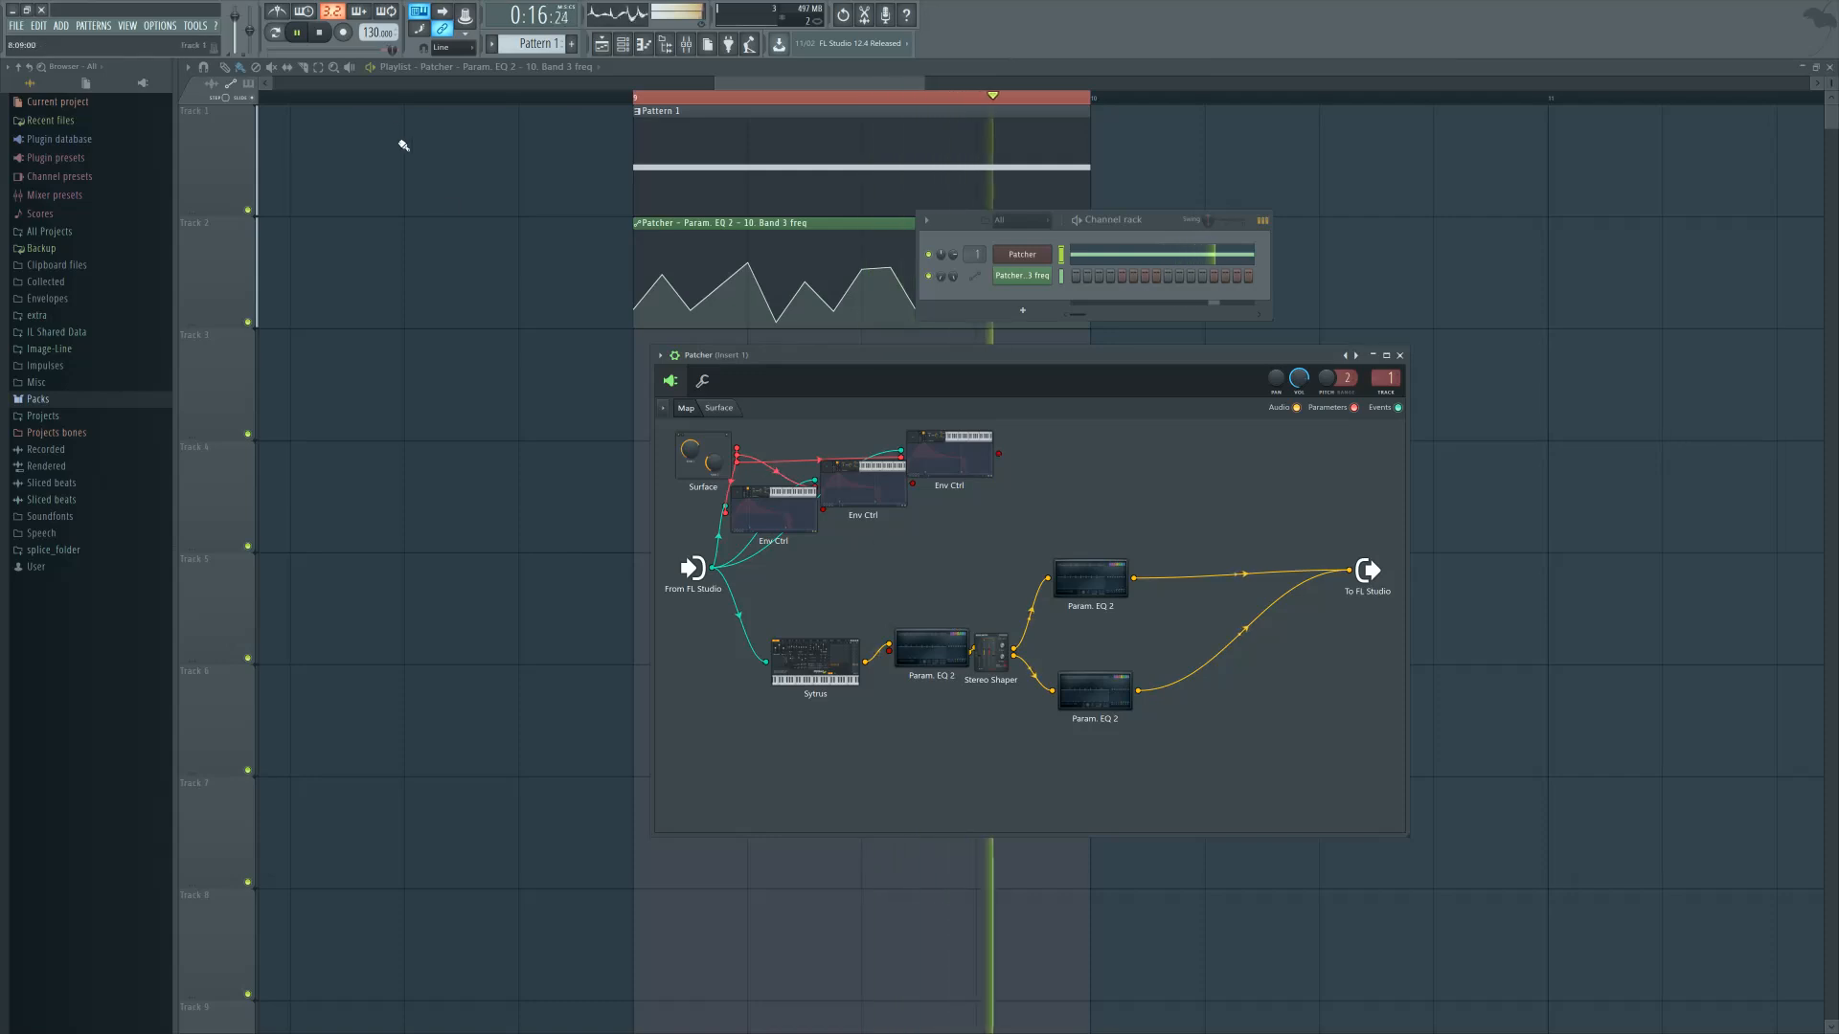
{"action": "left_click_drag", "start_coordinate": [374, 34], "coordinate": [374, 77]}
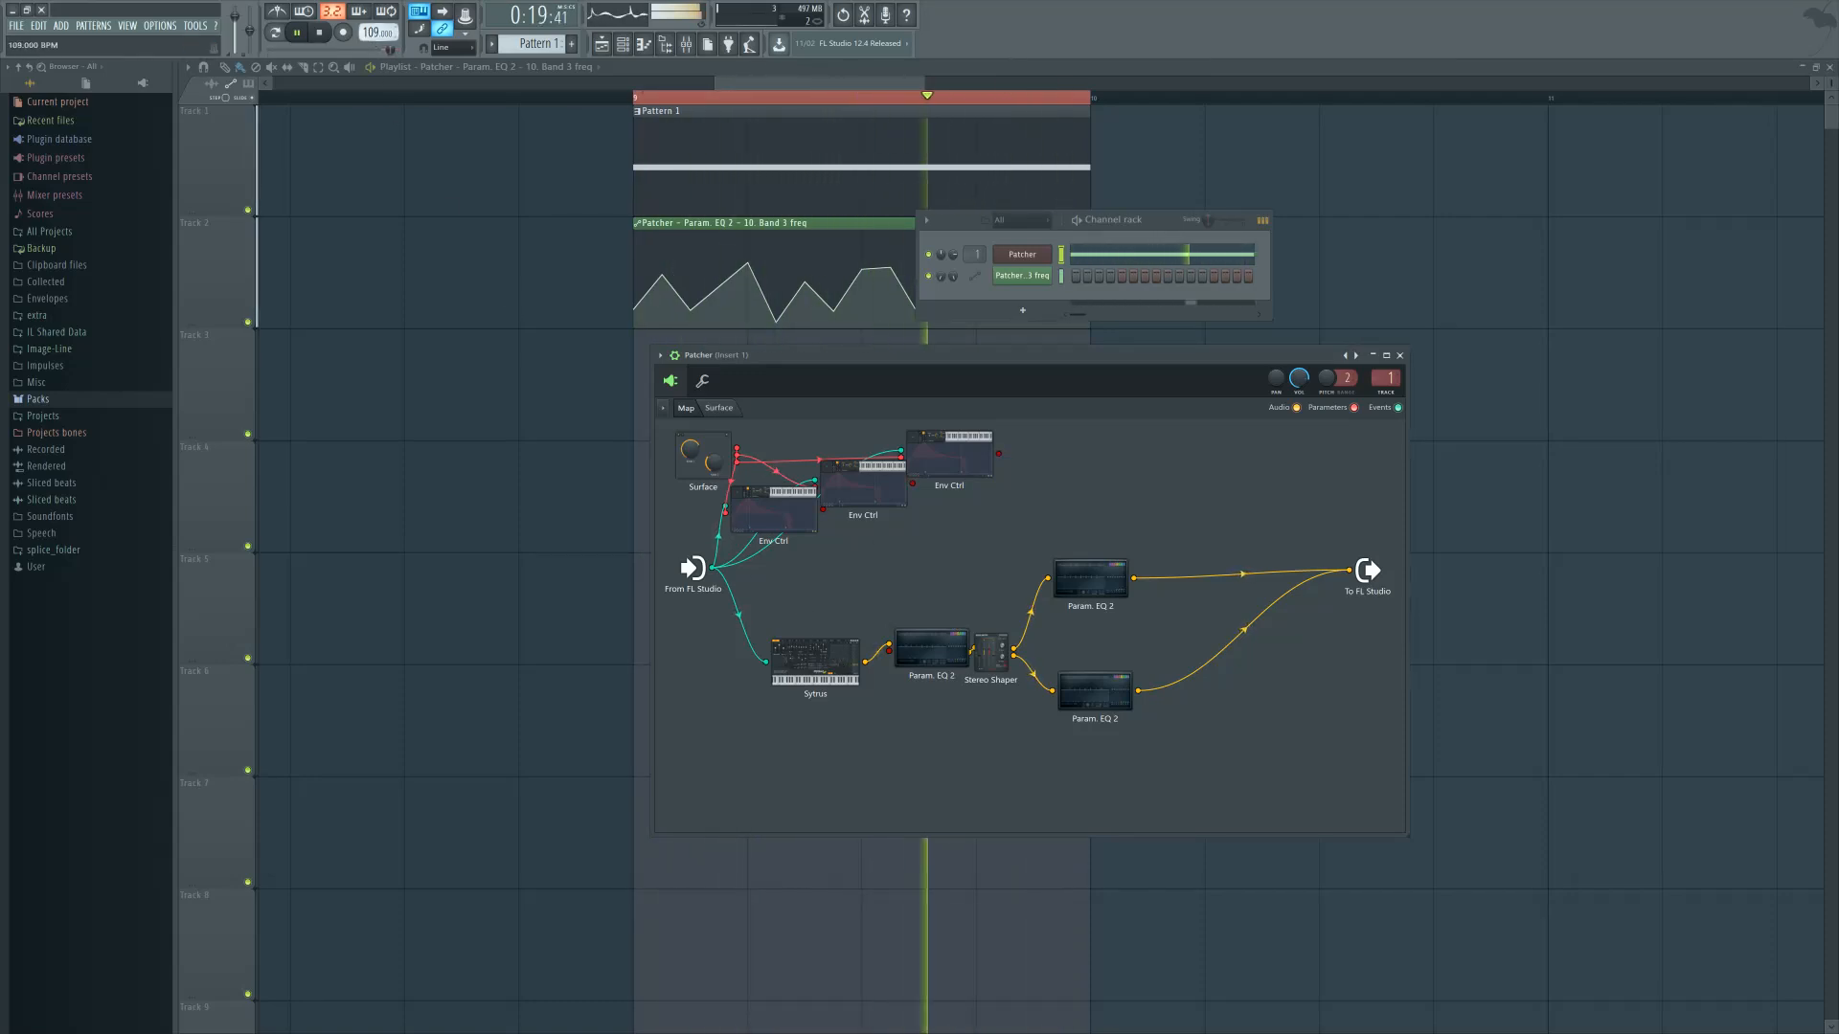
Lower Sytrus's unison pitch and phase amounts and close the Sytrus window
{"action": "double_click", "coordinate": [801, 670]}
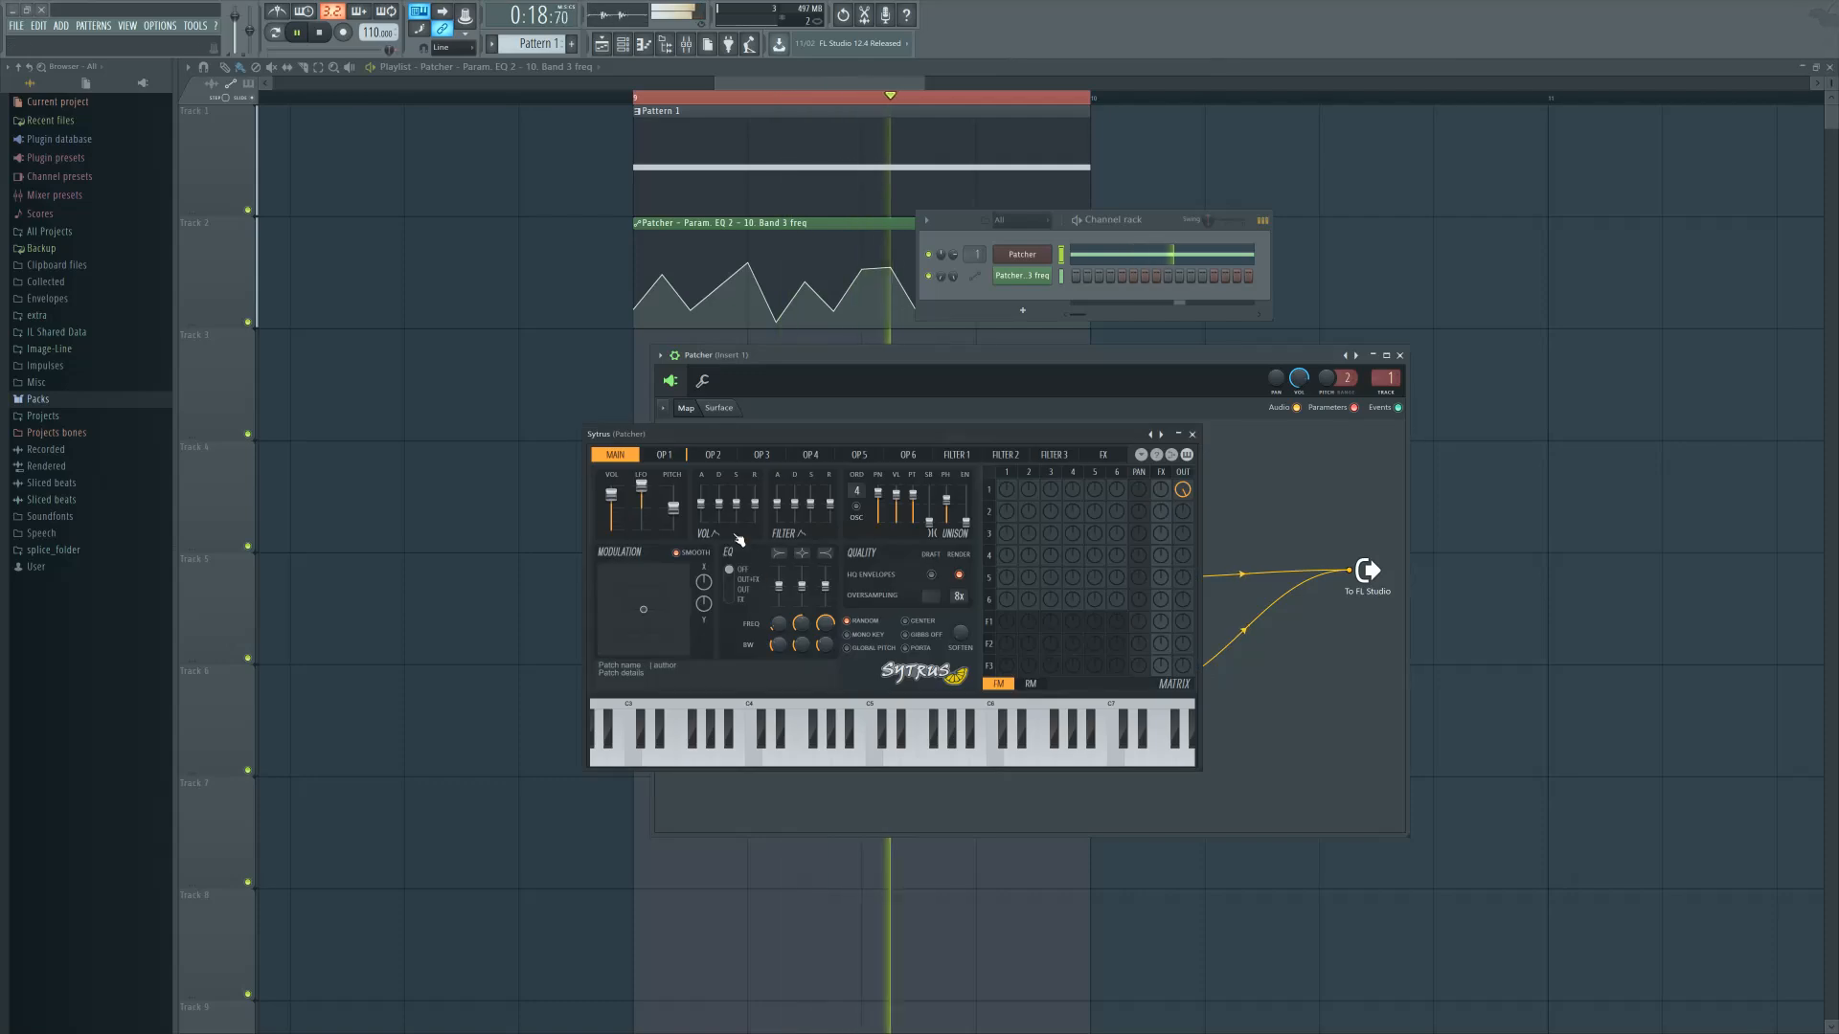
{"action": "left_click", "coordinate": [913, 514]}
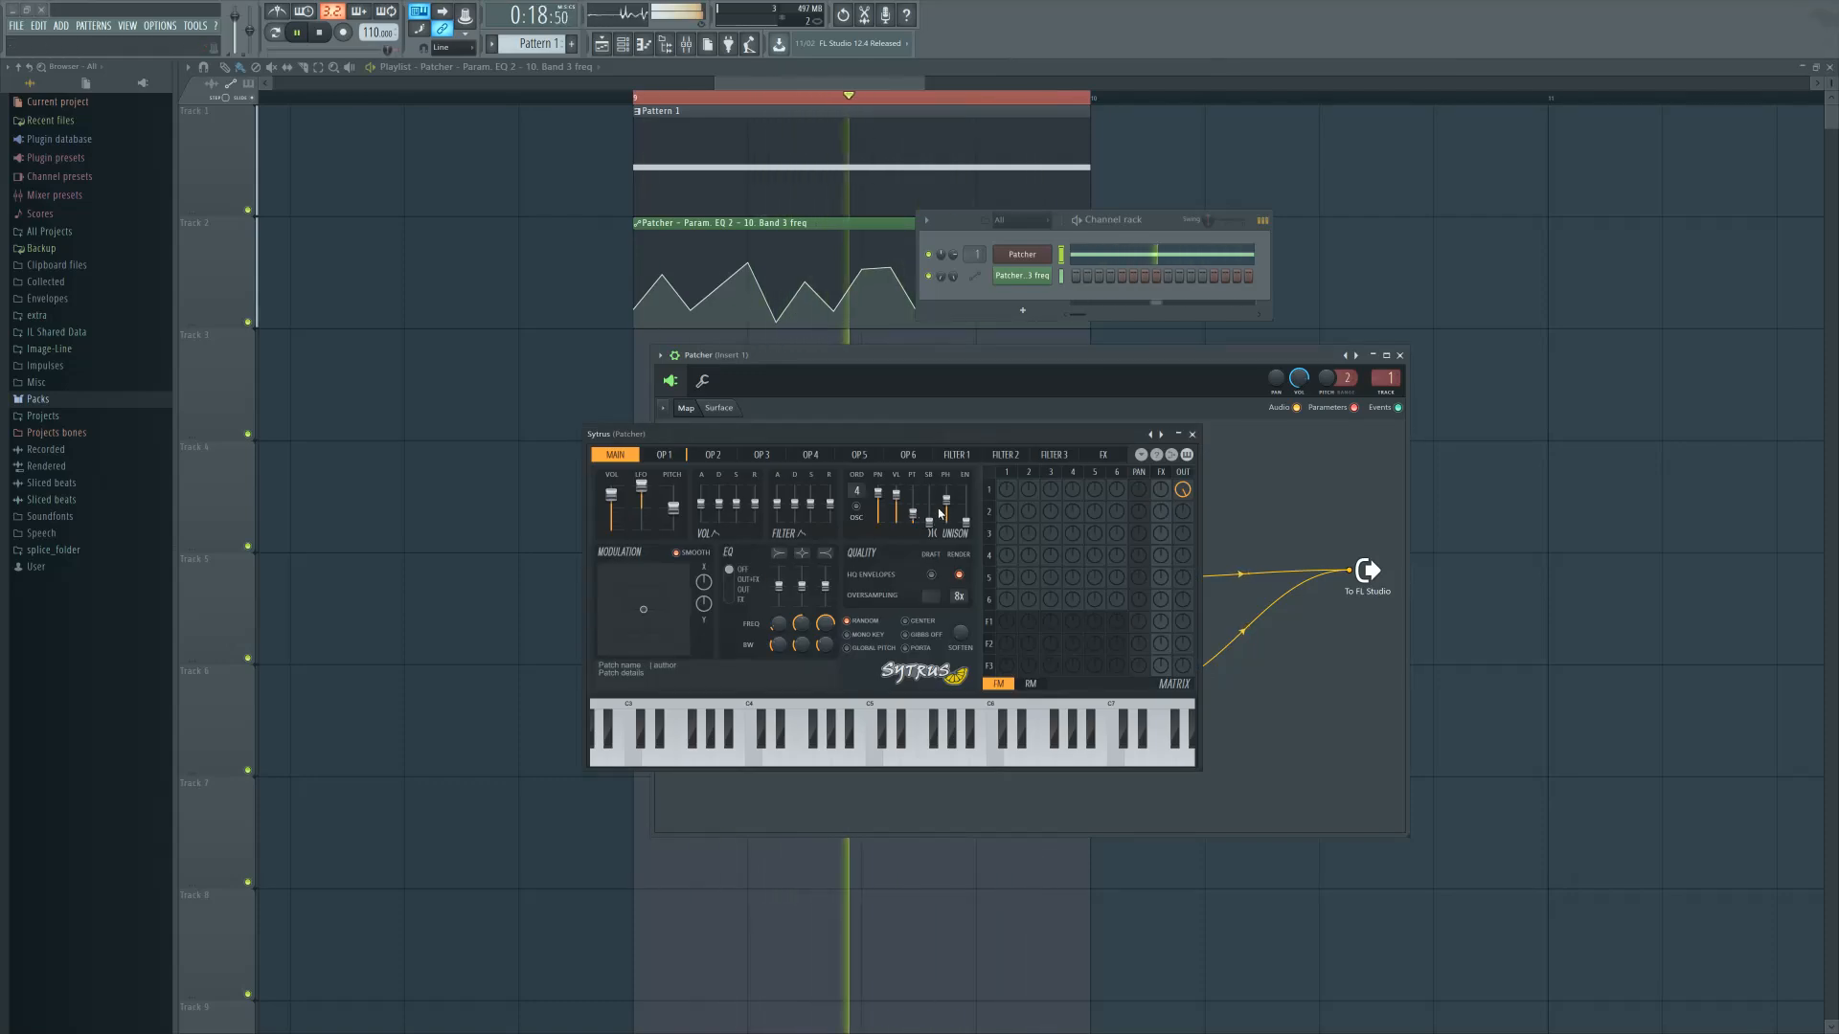
{"action": "left_click_drag", "start_coordinate": [946, 500], "coordinate": [951, 518]}
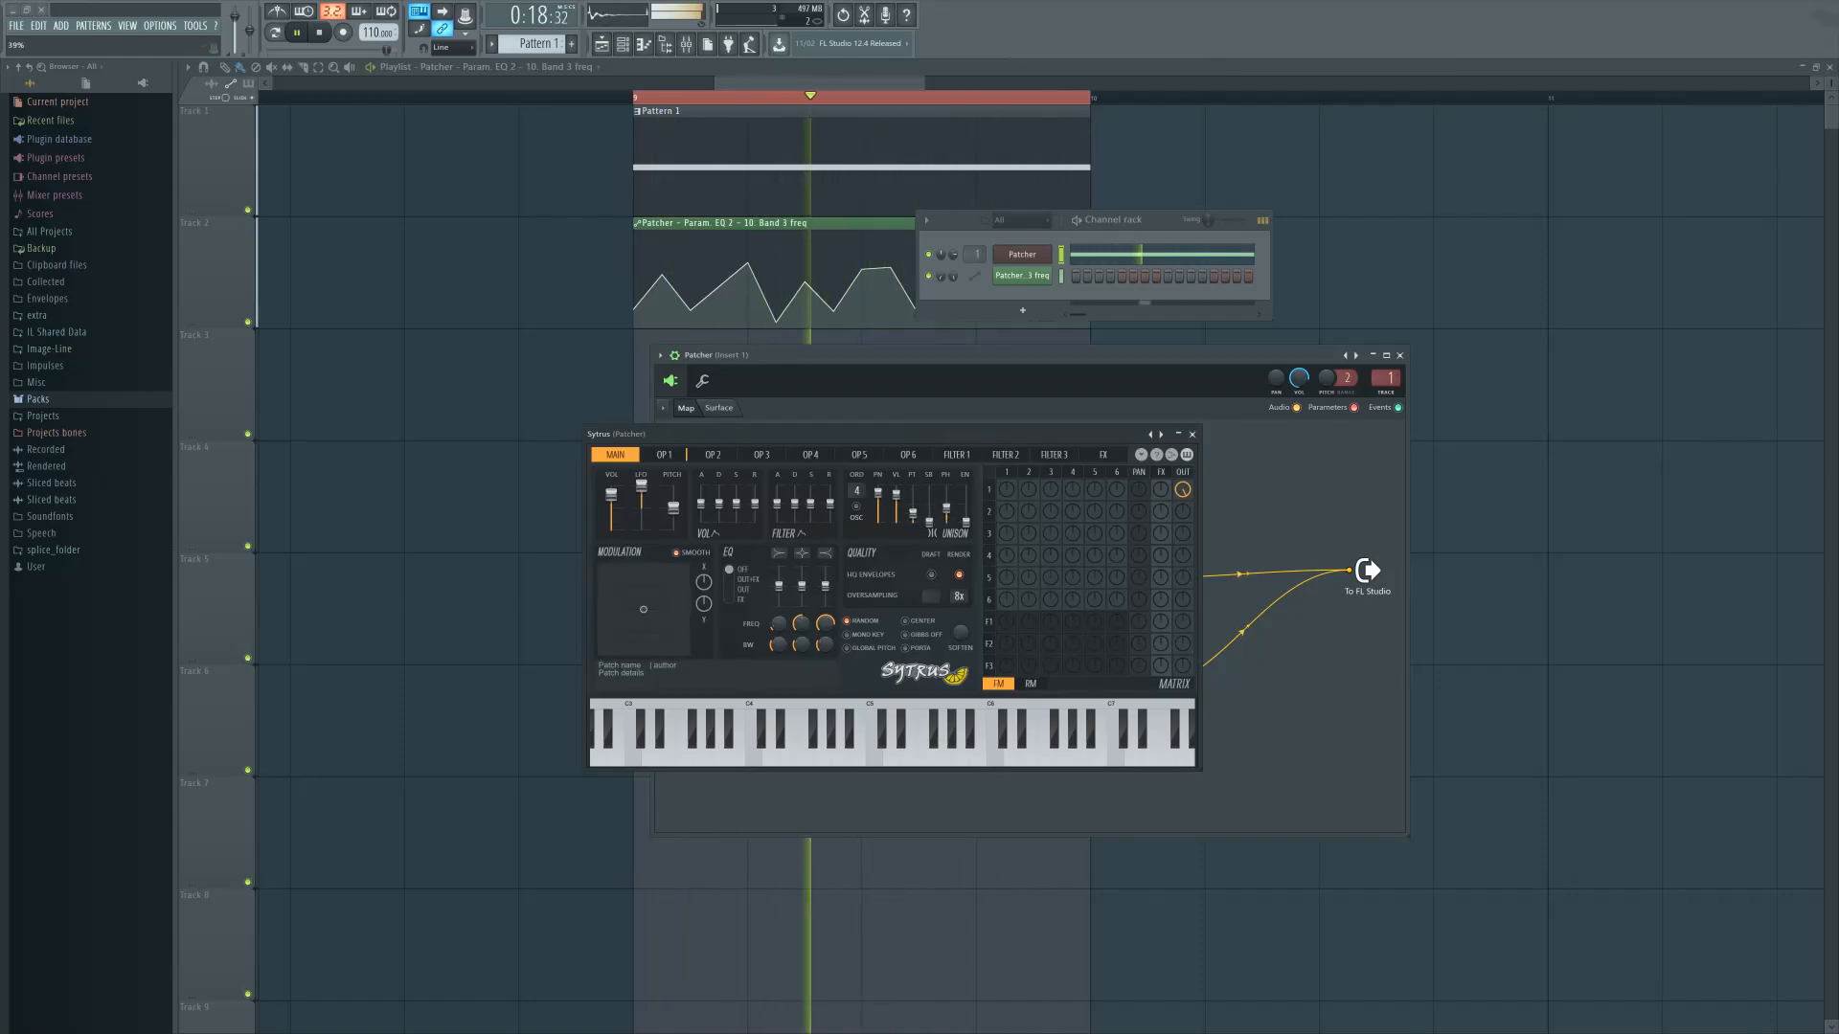
{"action": "left_click", "coordinate": [1191, 433]}
Space out the first EQ and the Stereo Shaper in the map, then open that EQ and play the loop through it
{"action": "left_click_drag", "start_coordinate": [992, 676], "coordinate": [927, 654]}
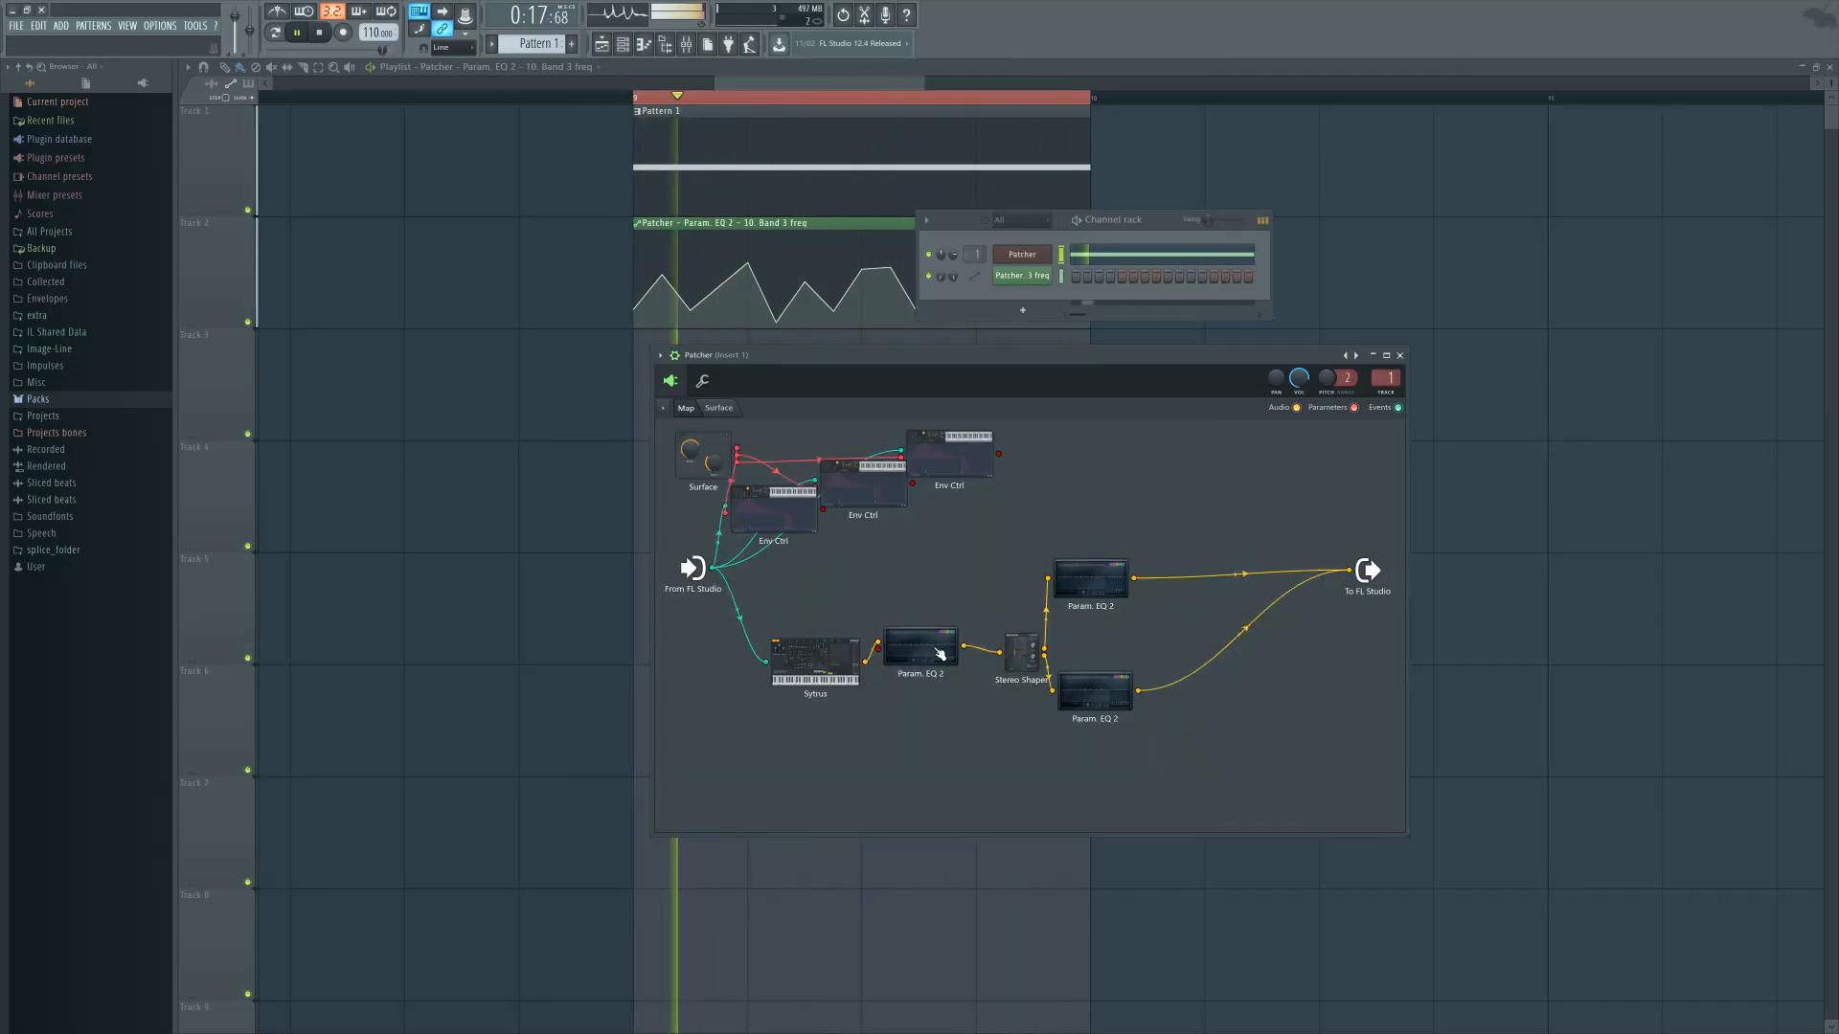
{"action": "double_click", "coordinate": [939, 655]}
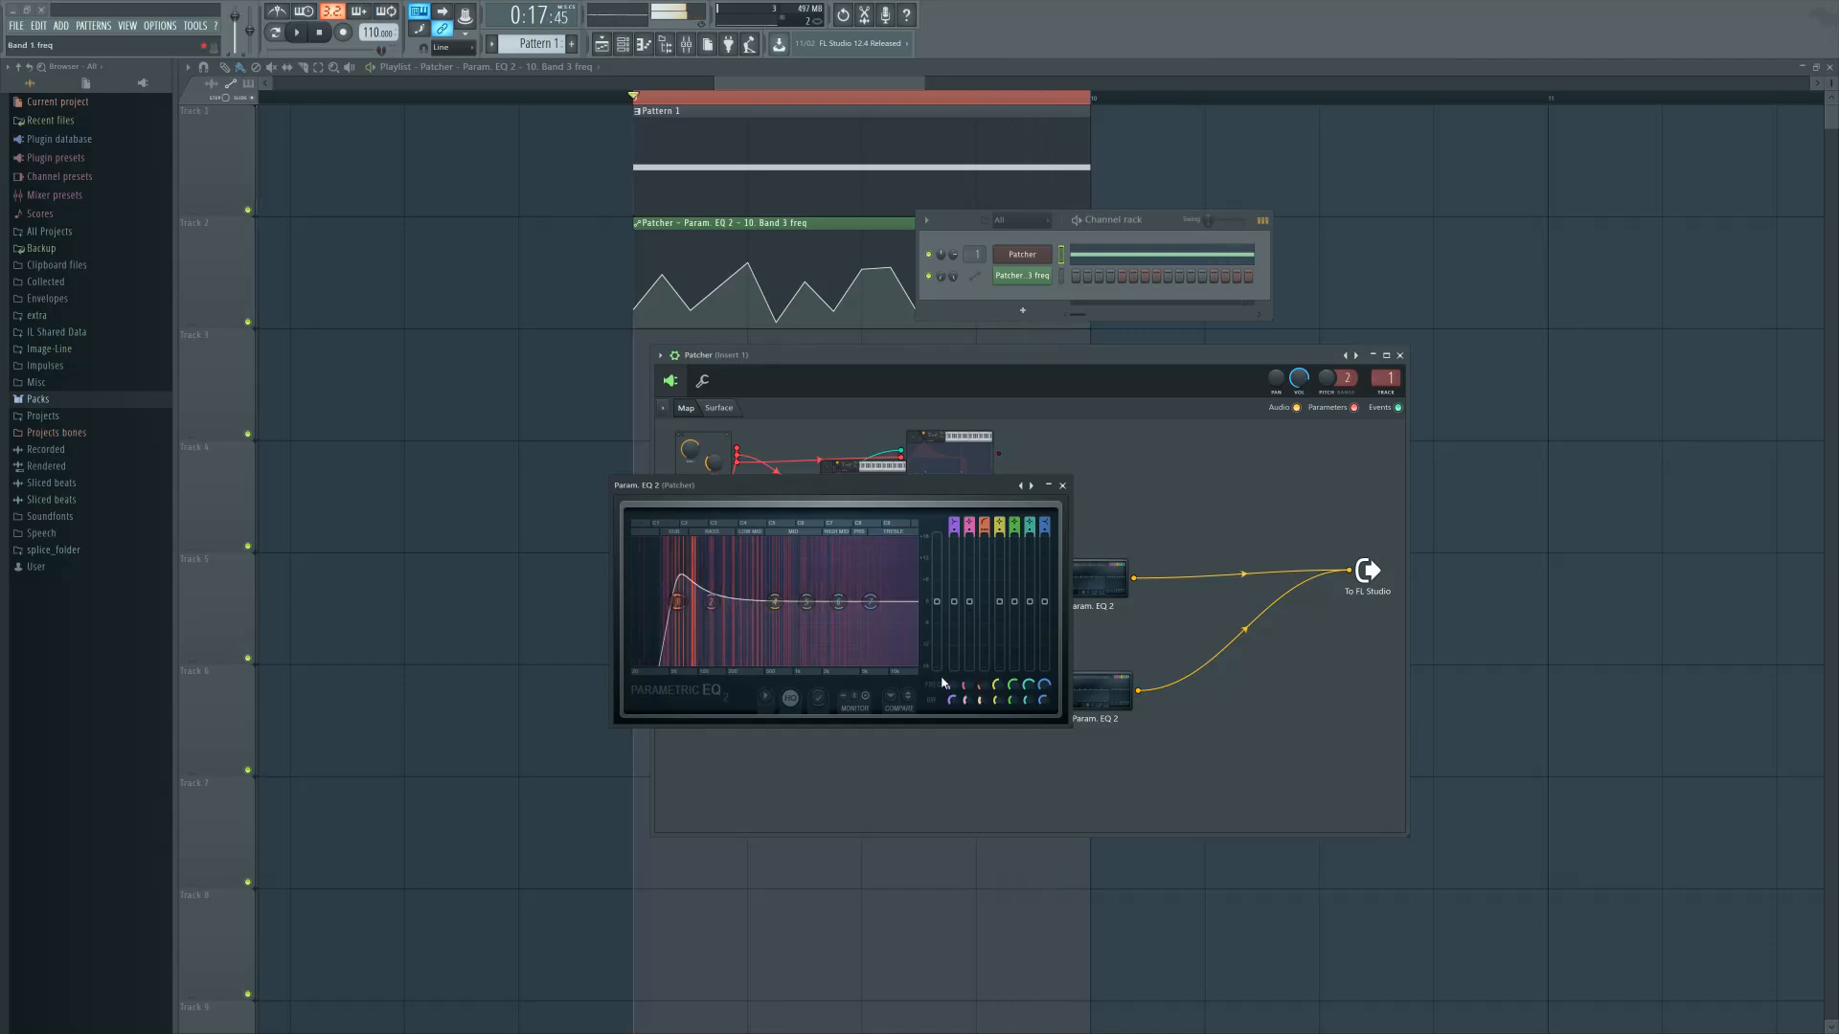
{"action": "key", "text": "space"}
{"action": "key", "text": "space"}
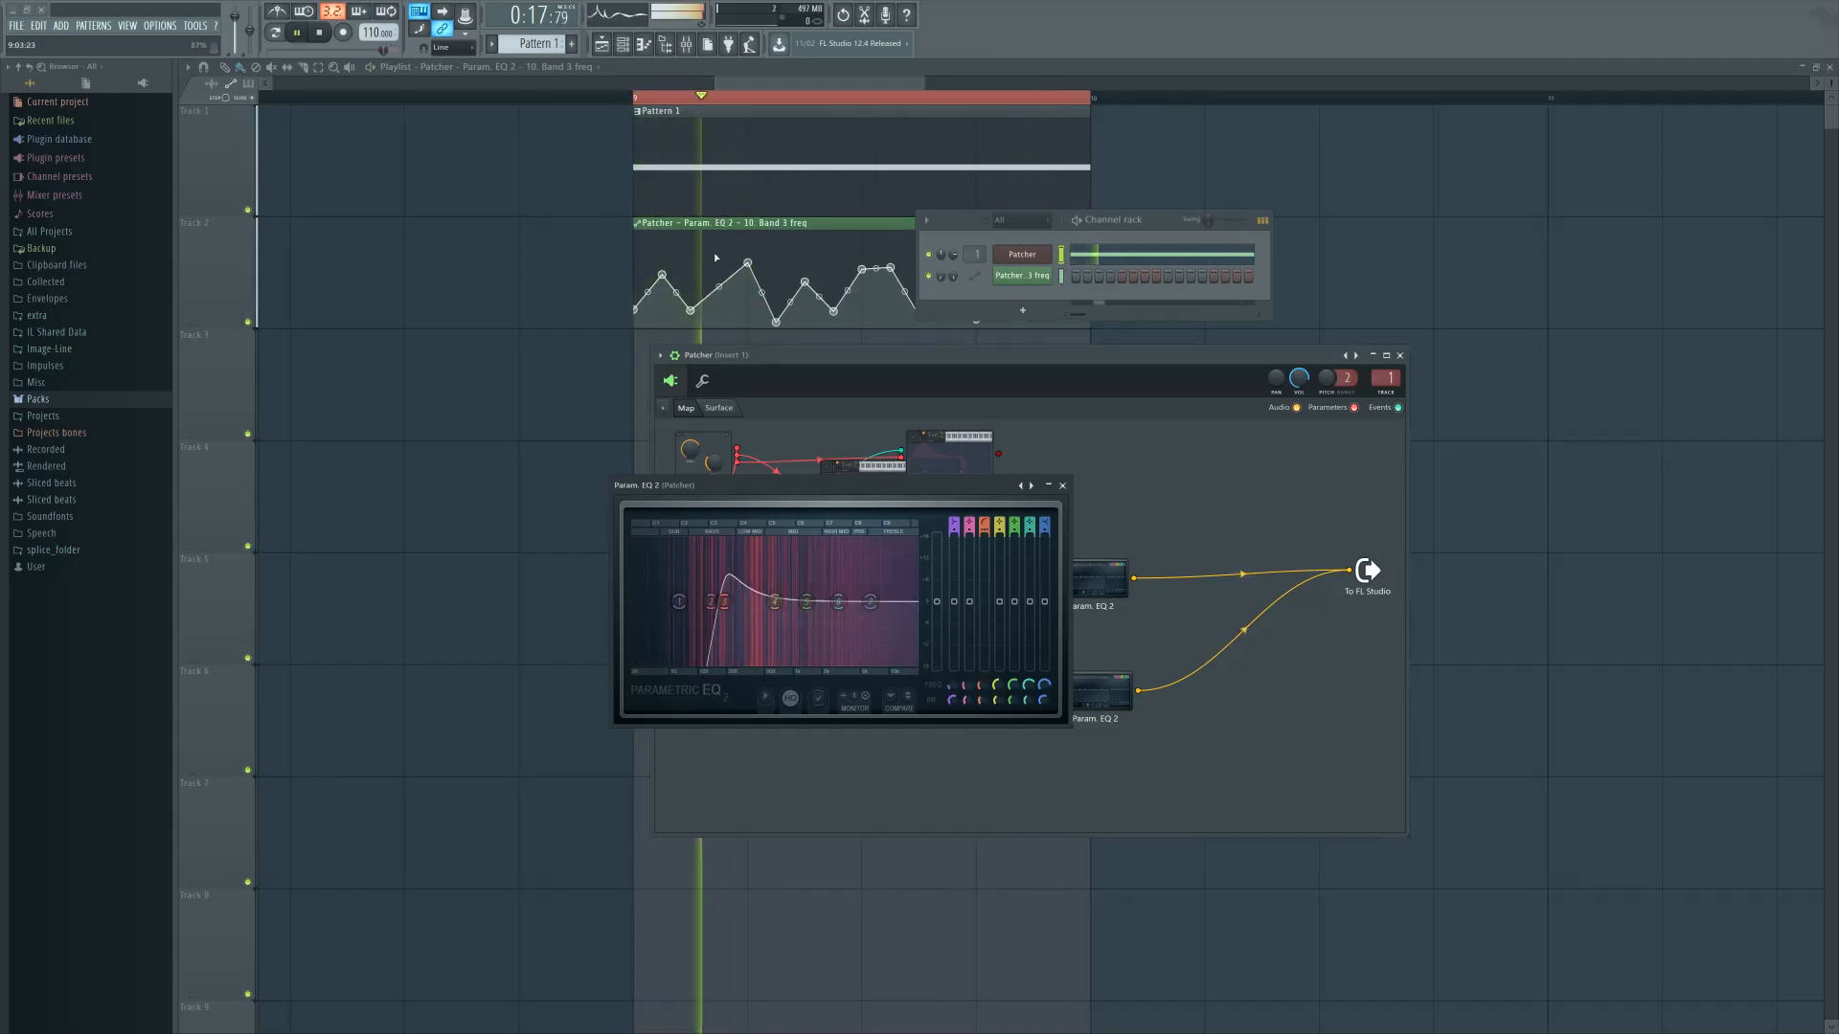
{"action": "key", "text": "space"}
Set band 1 of the first EQ to high pass, move its frequency lower, and close the EQ
{"action": "right_click", "coordinate": [679, 603]}
{"action": "mouse_move", "coordinate": [700, 639]}
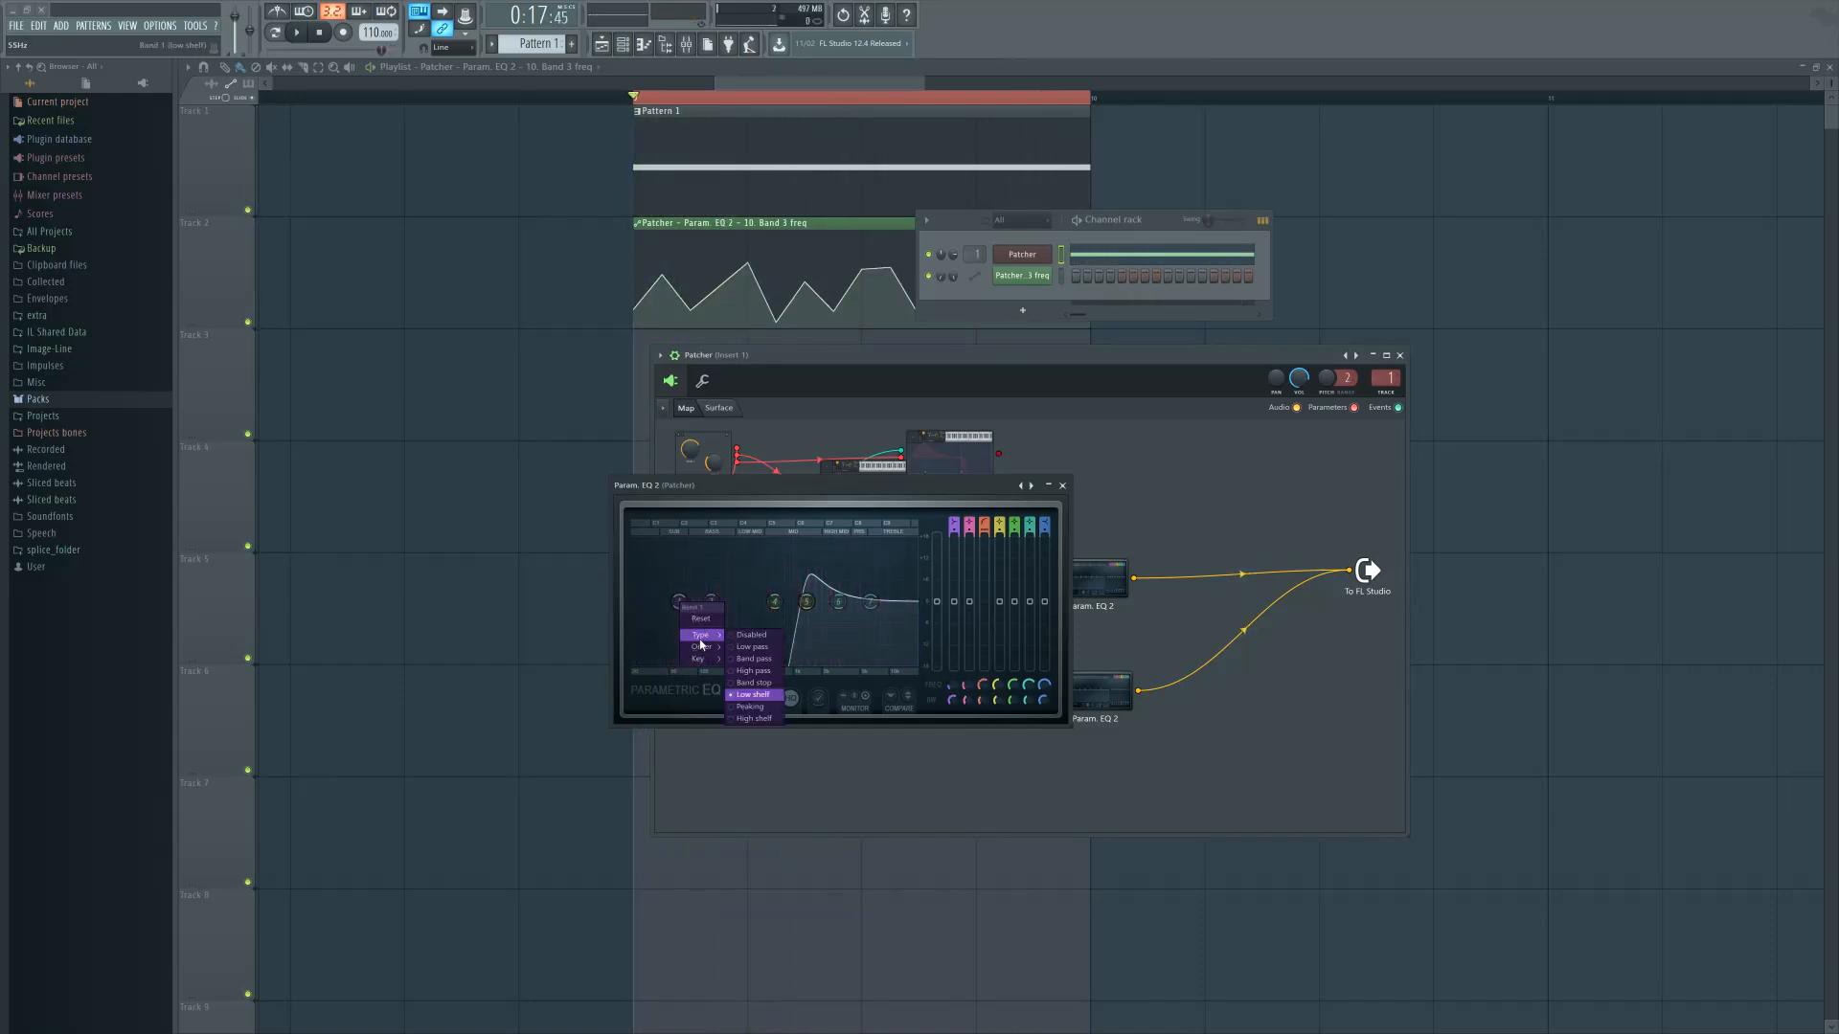
{"action": "left_click", "coordinate": [765, 660]}
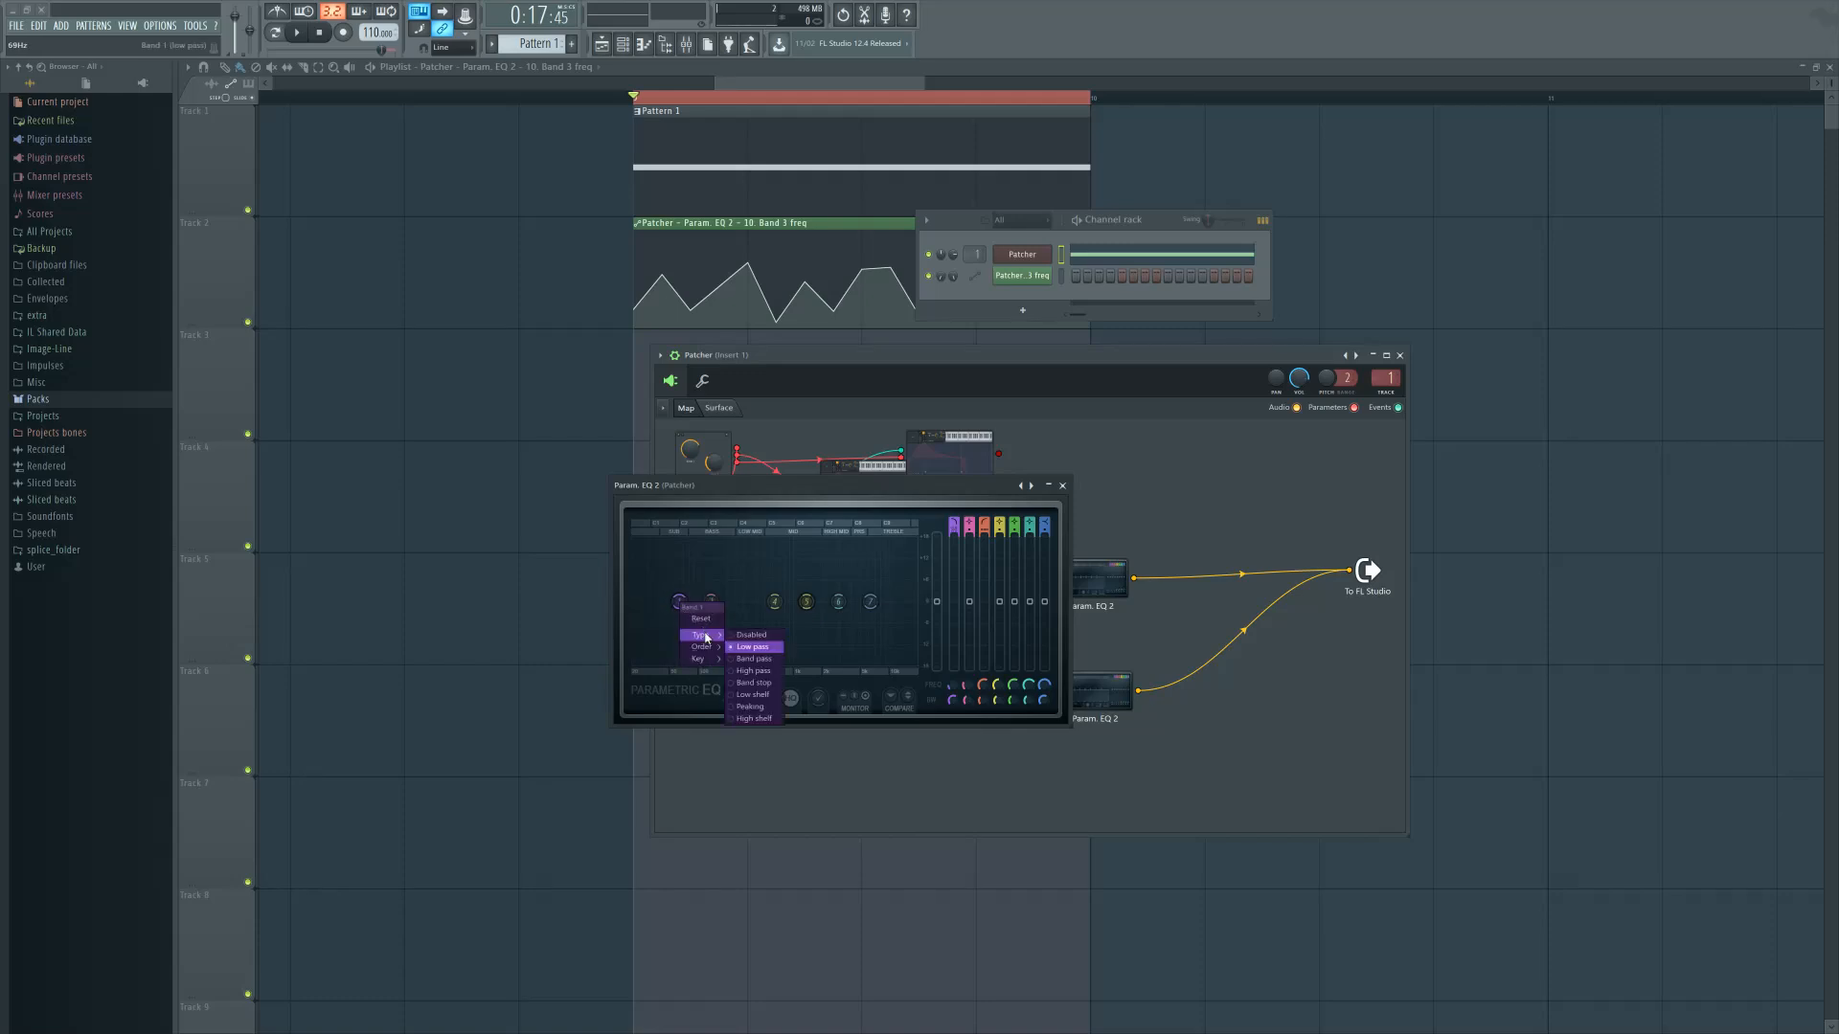
{"action": "left_click", "coordinate": [763, 672]}
{"action": "key", "text": "space"}
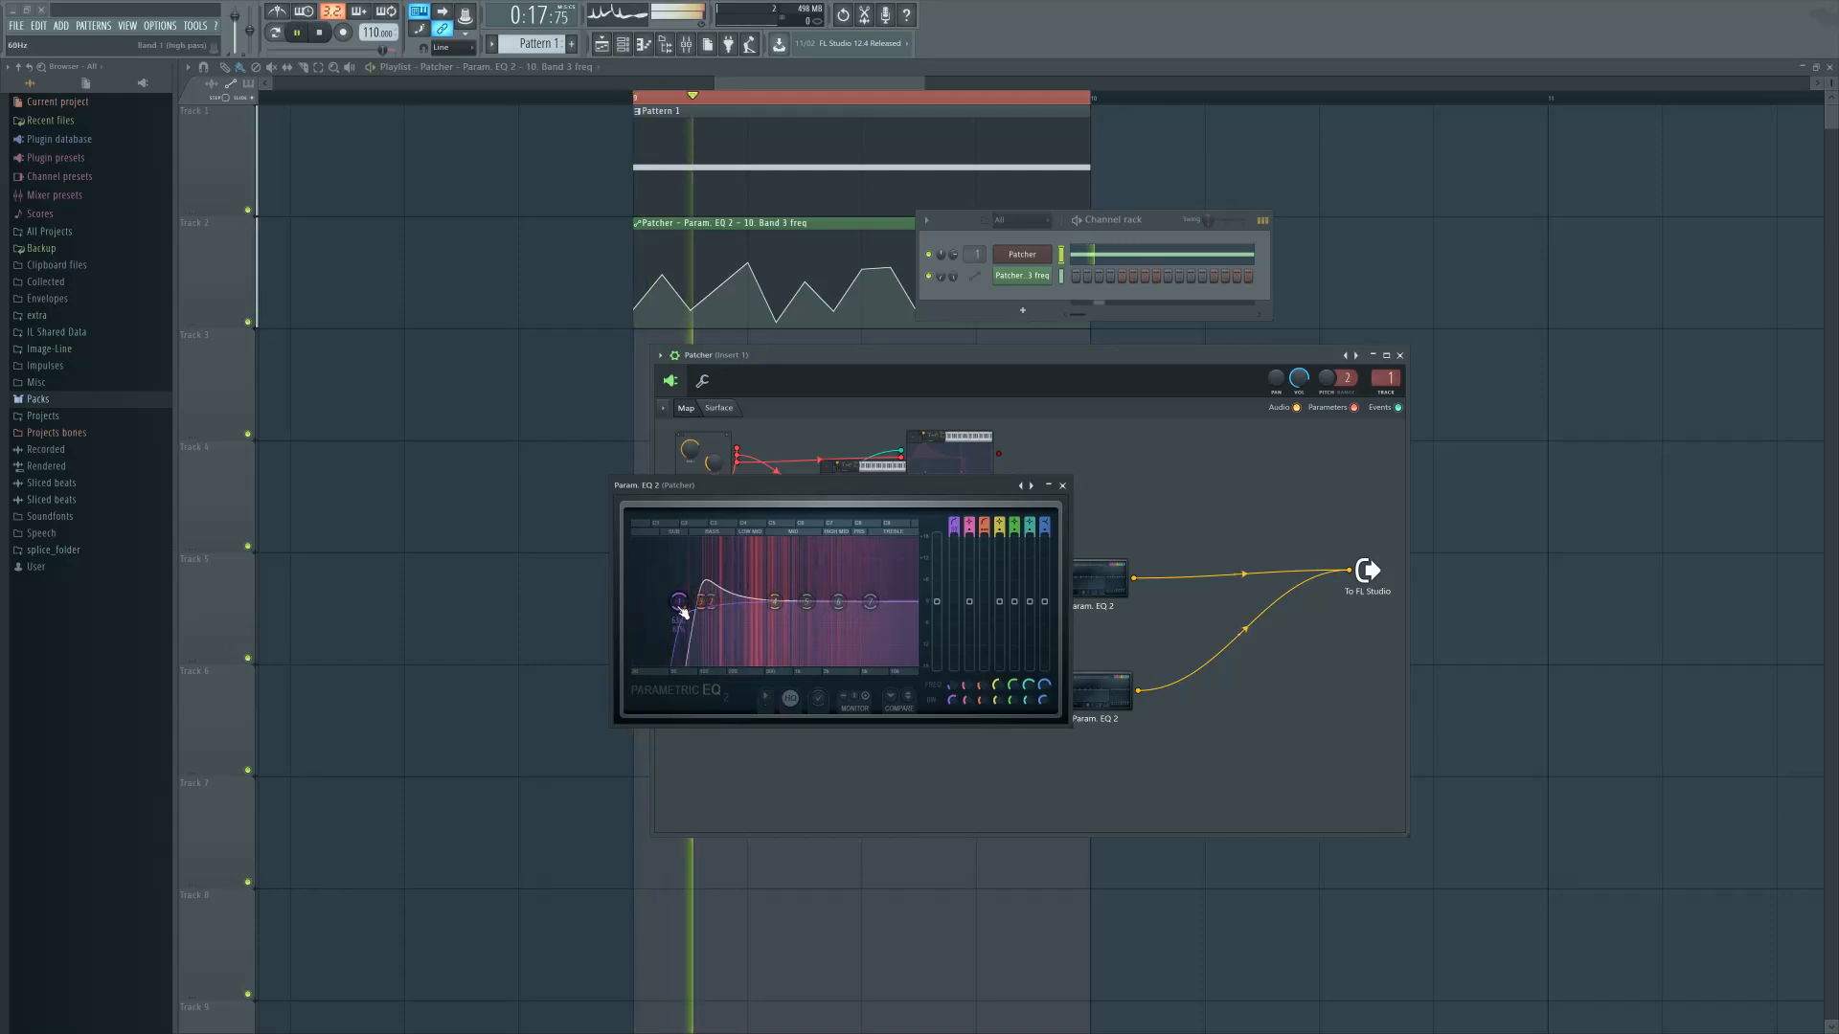
{"action": "left_click_drag", "start_coordinate": [682, 612], "coordinate": [644, 604]}
{"action": "key", "text": "space"}
{"action": "left_click", "coordinate": [1062, 486]}
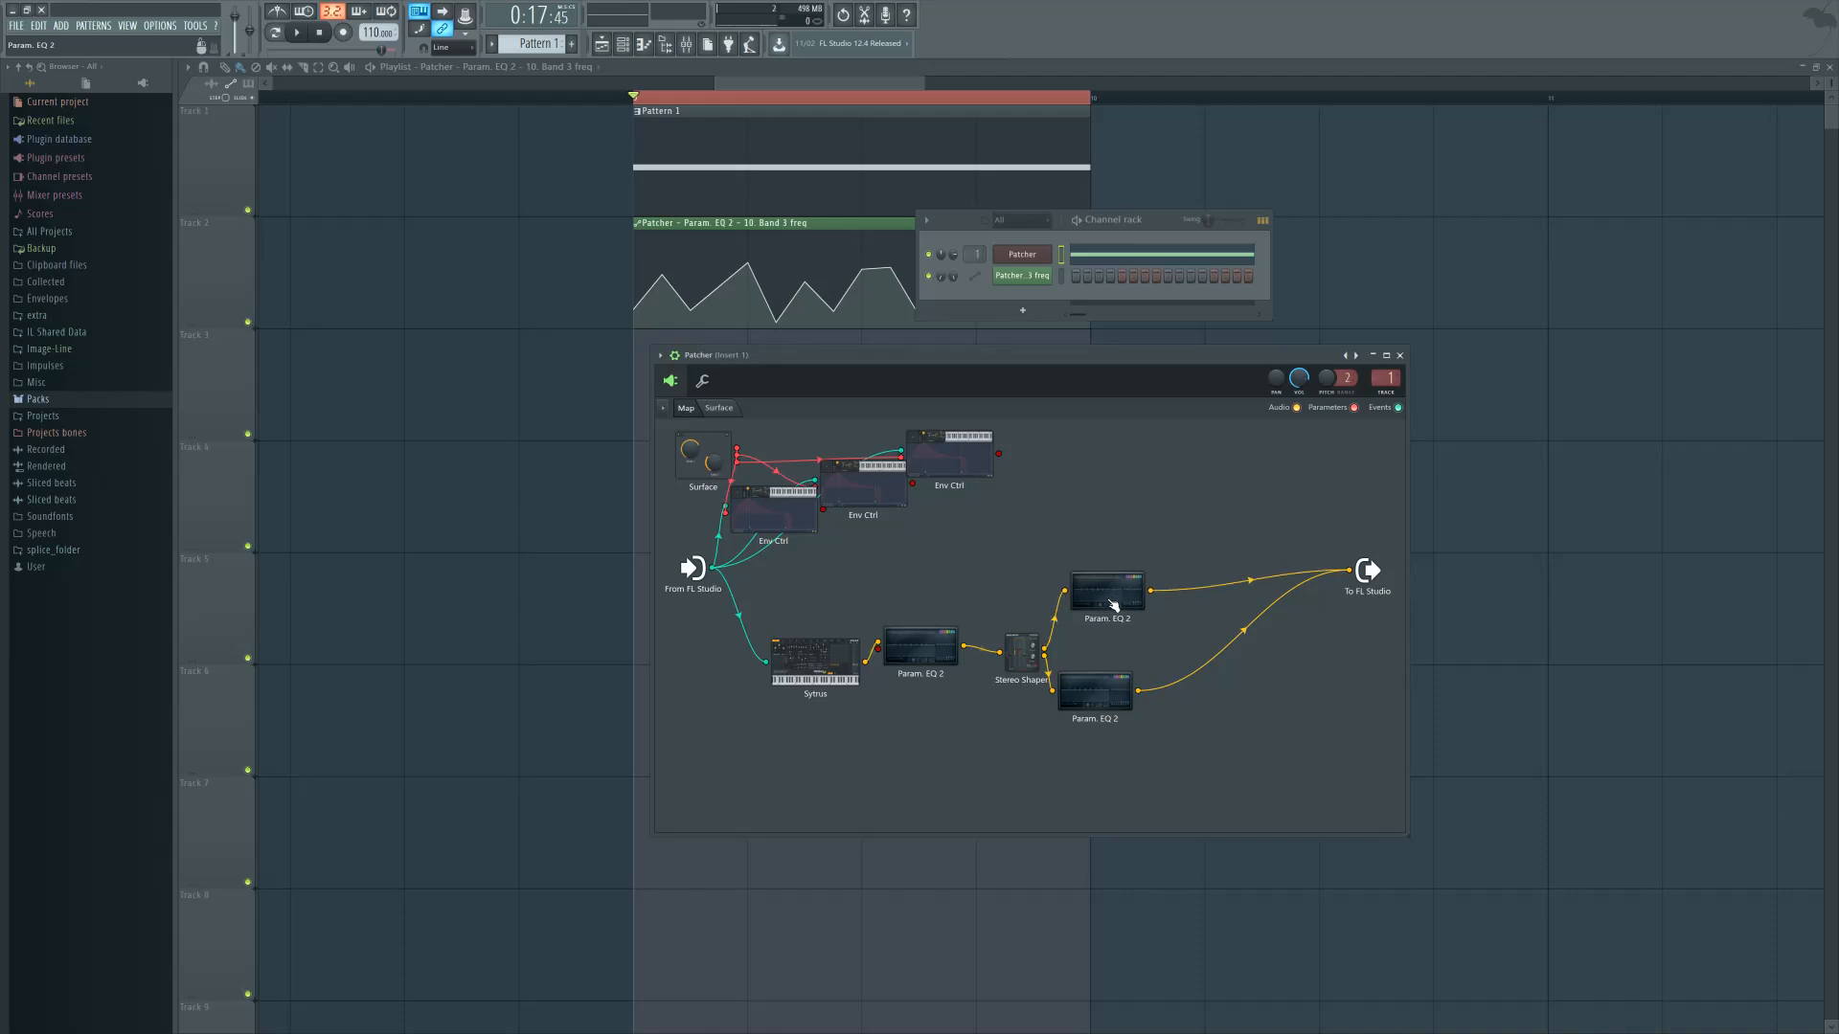
Add a Vocodex between the upper Parametric EQ 2 and the output, and audition the loop
{"action": "key", "text": "space"}
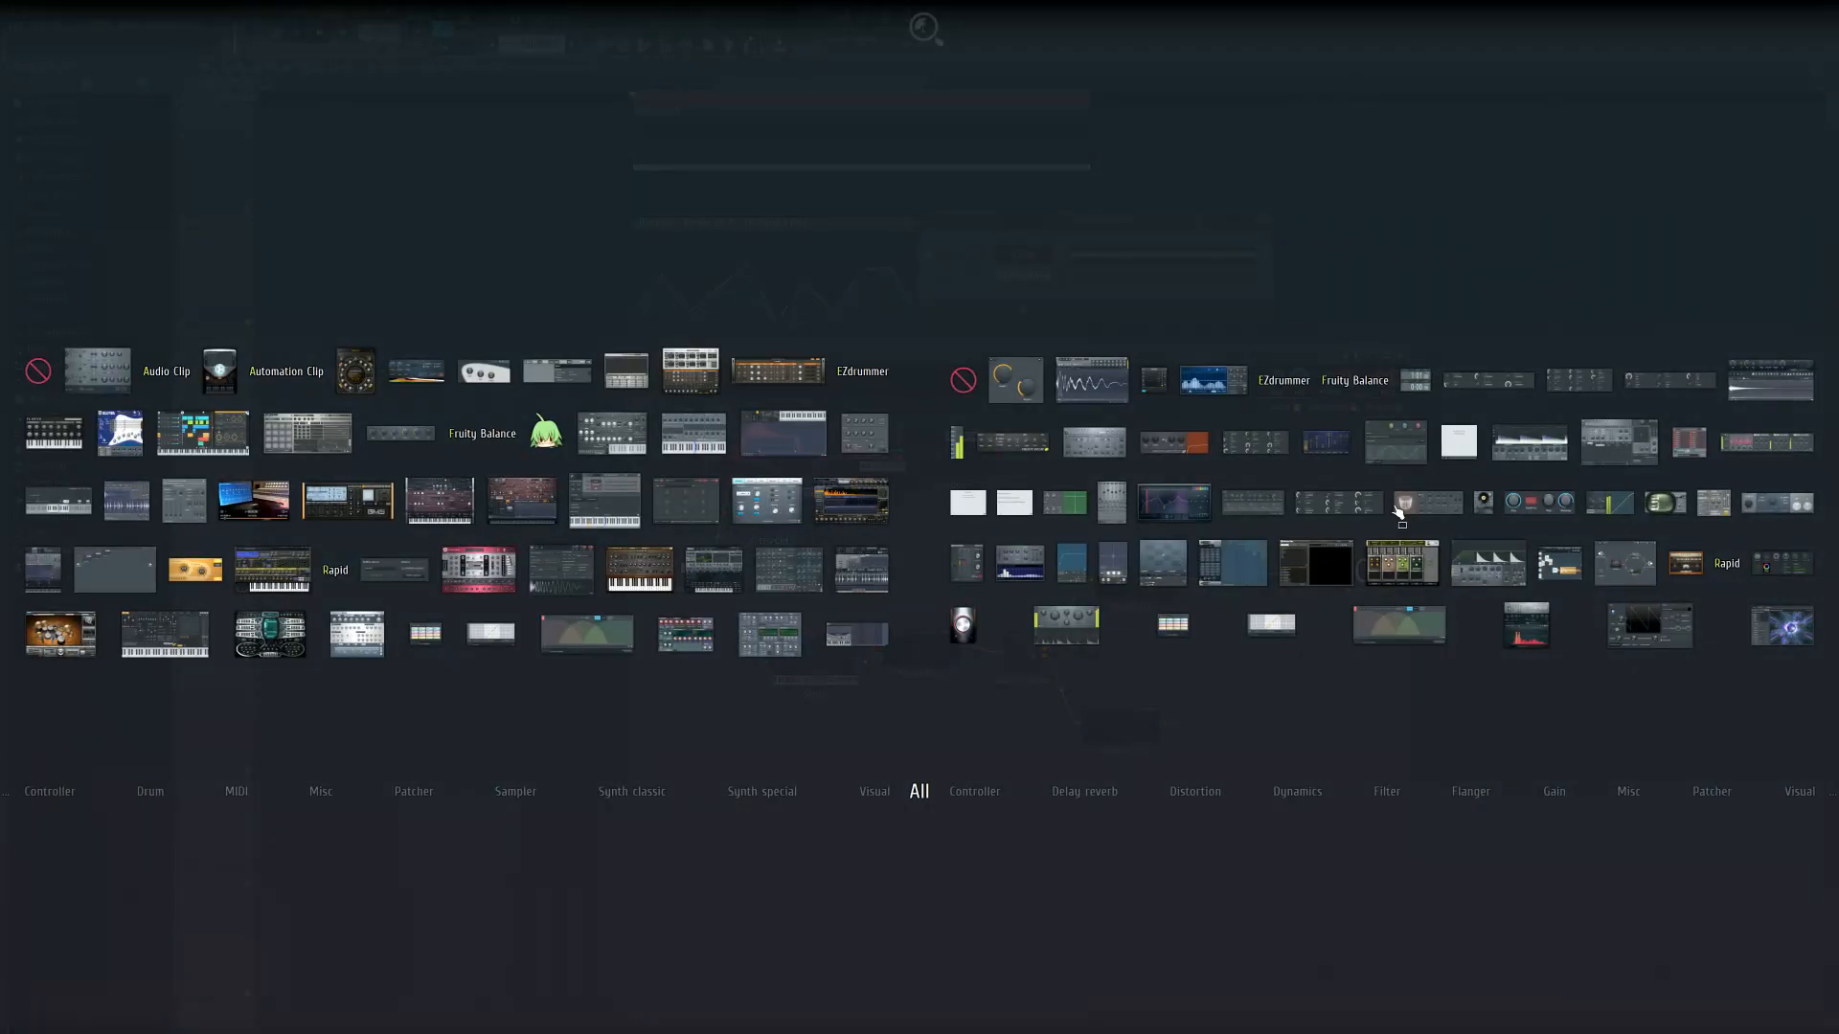
{"action": "left_click", "coordinate": [1537, 628]}
{"action": "key", "text": "space"}
{"action": "left_click_drag", "start_coordinate": [1200, 621], "coordinate": [1230, 574]}
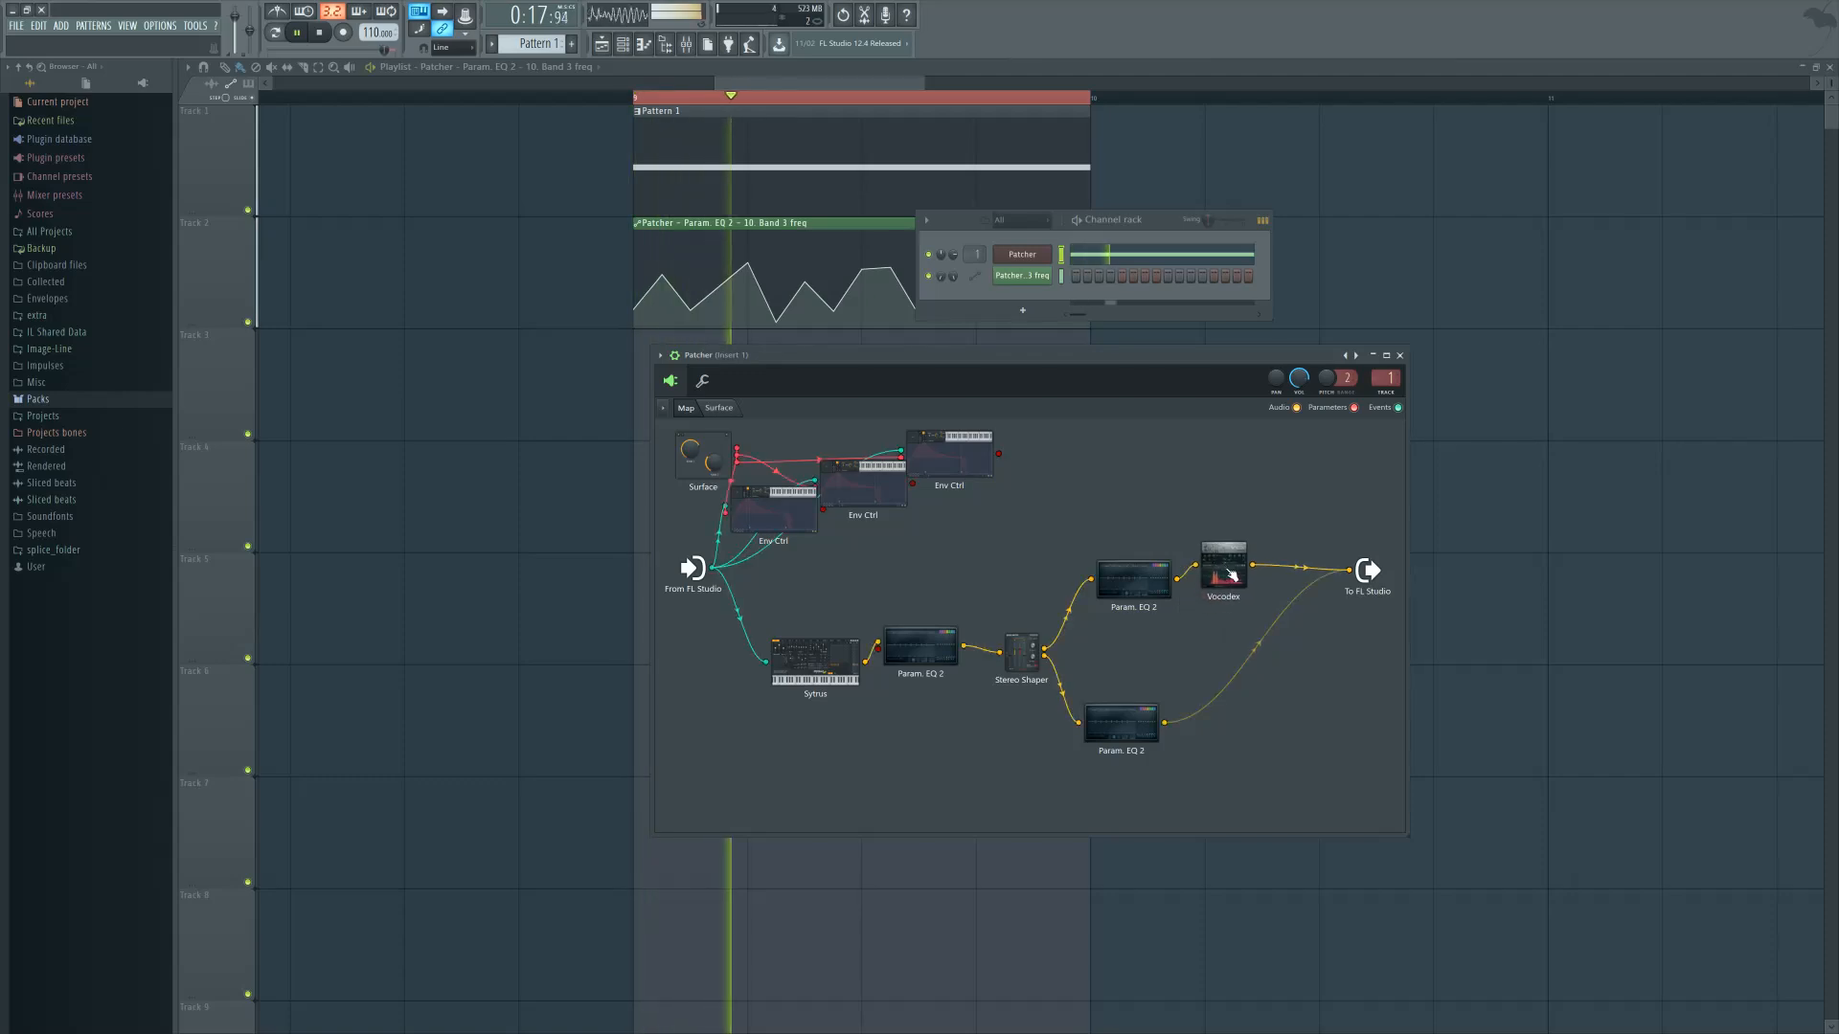
{"action": "key", "text": "space"}
Clone the Vocodex and route the copy between the lower Parametric EQ 2 and the output
{"action": "right_click", "coordinate": [1226, 574]}
{"action": "left_click", "coordinate": [1254, 607]}
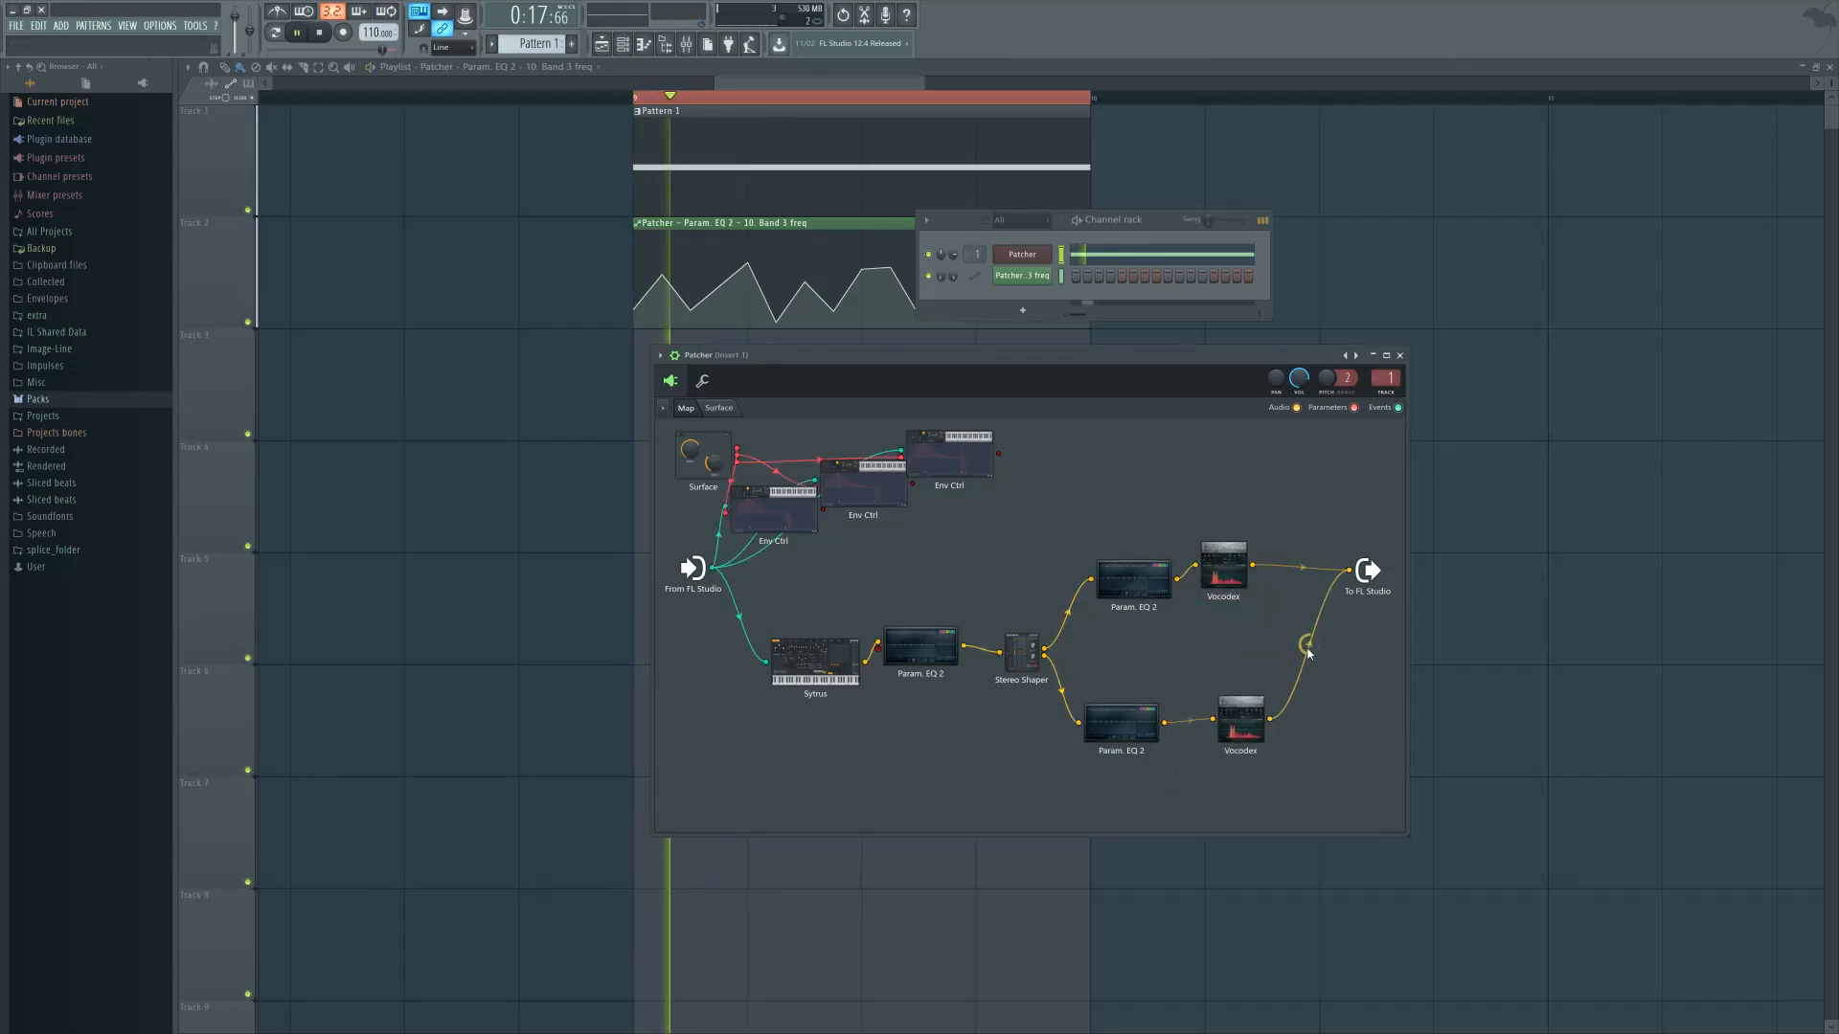
{"action": "key", "text": "space"}
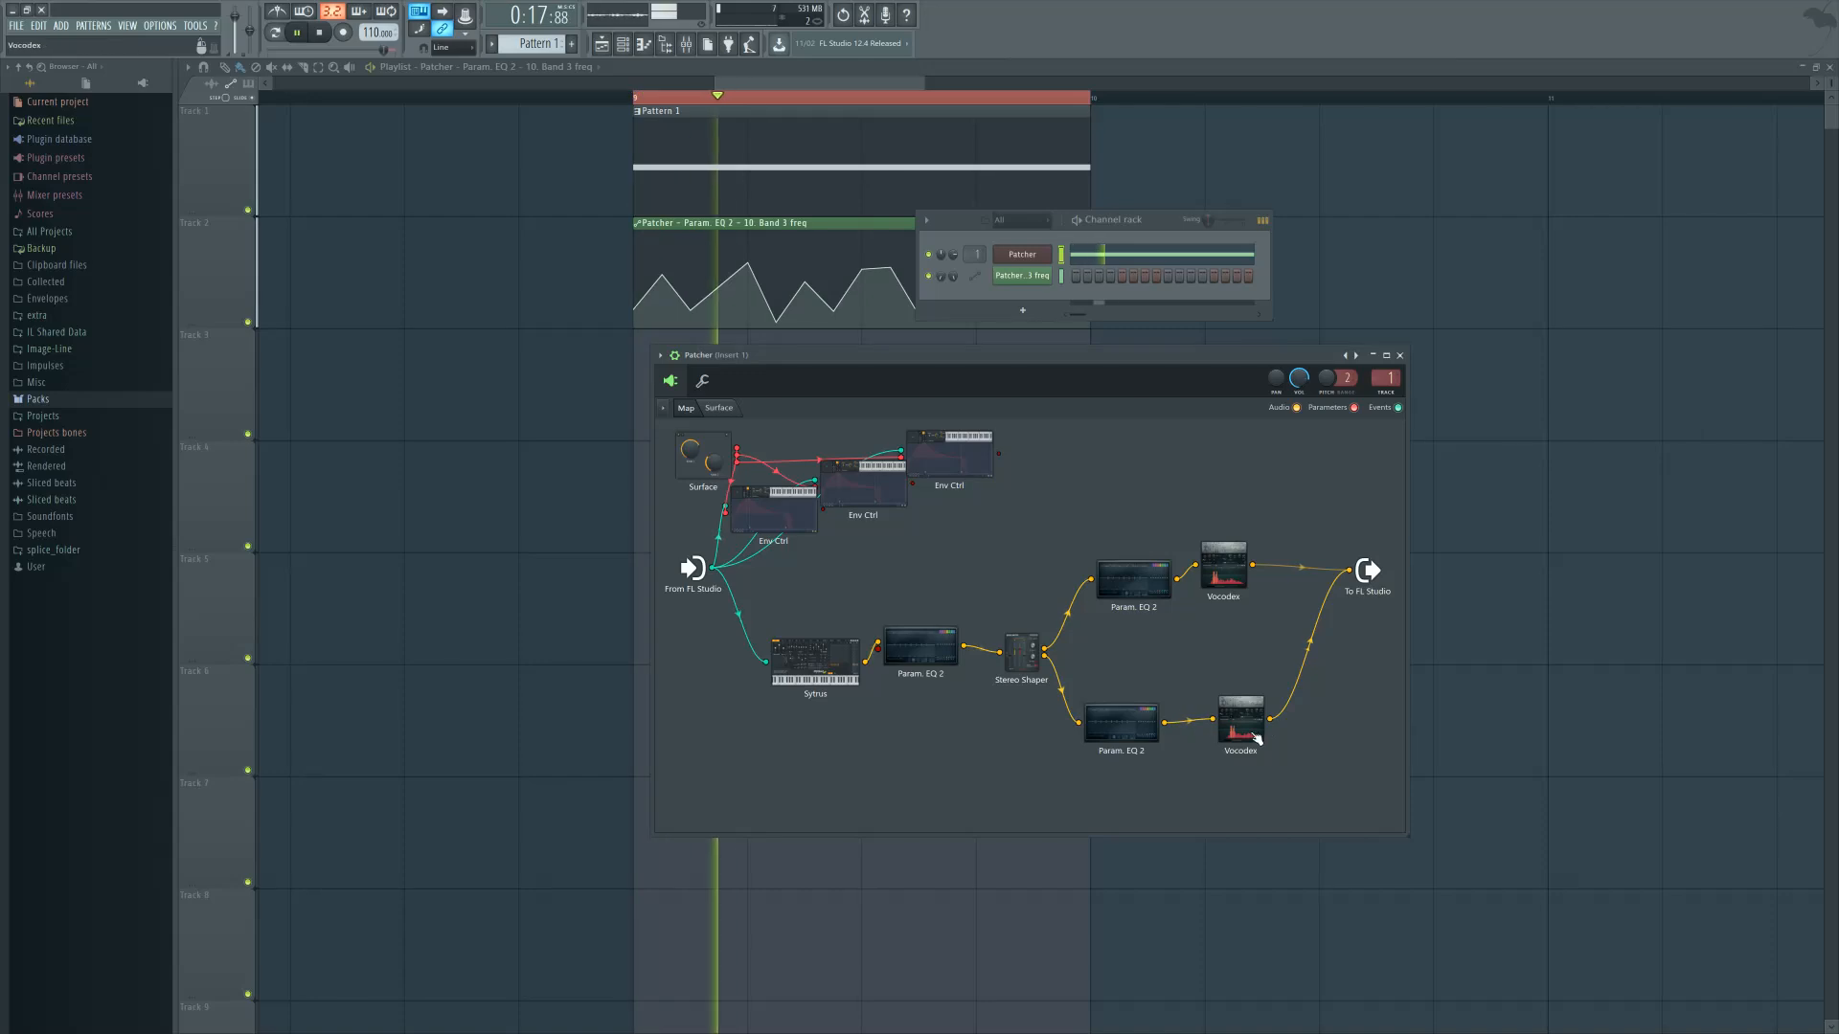
Open the lower Vocodex and arrange its window beside the Patcher window
{"action": "left_click", "coordinate": [1240, 713]}
{"action": "left_click_drag", "start_coordinate": [478, 222], "coordinate": [1195, 511]}
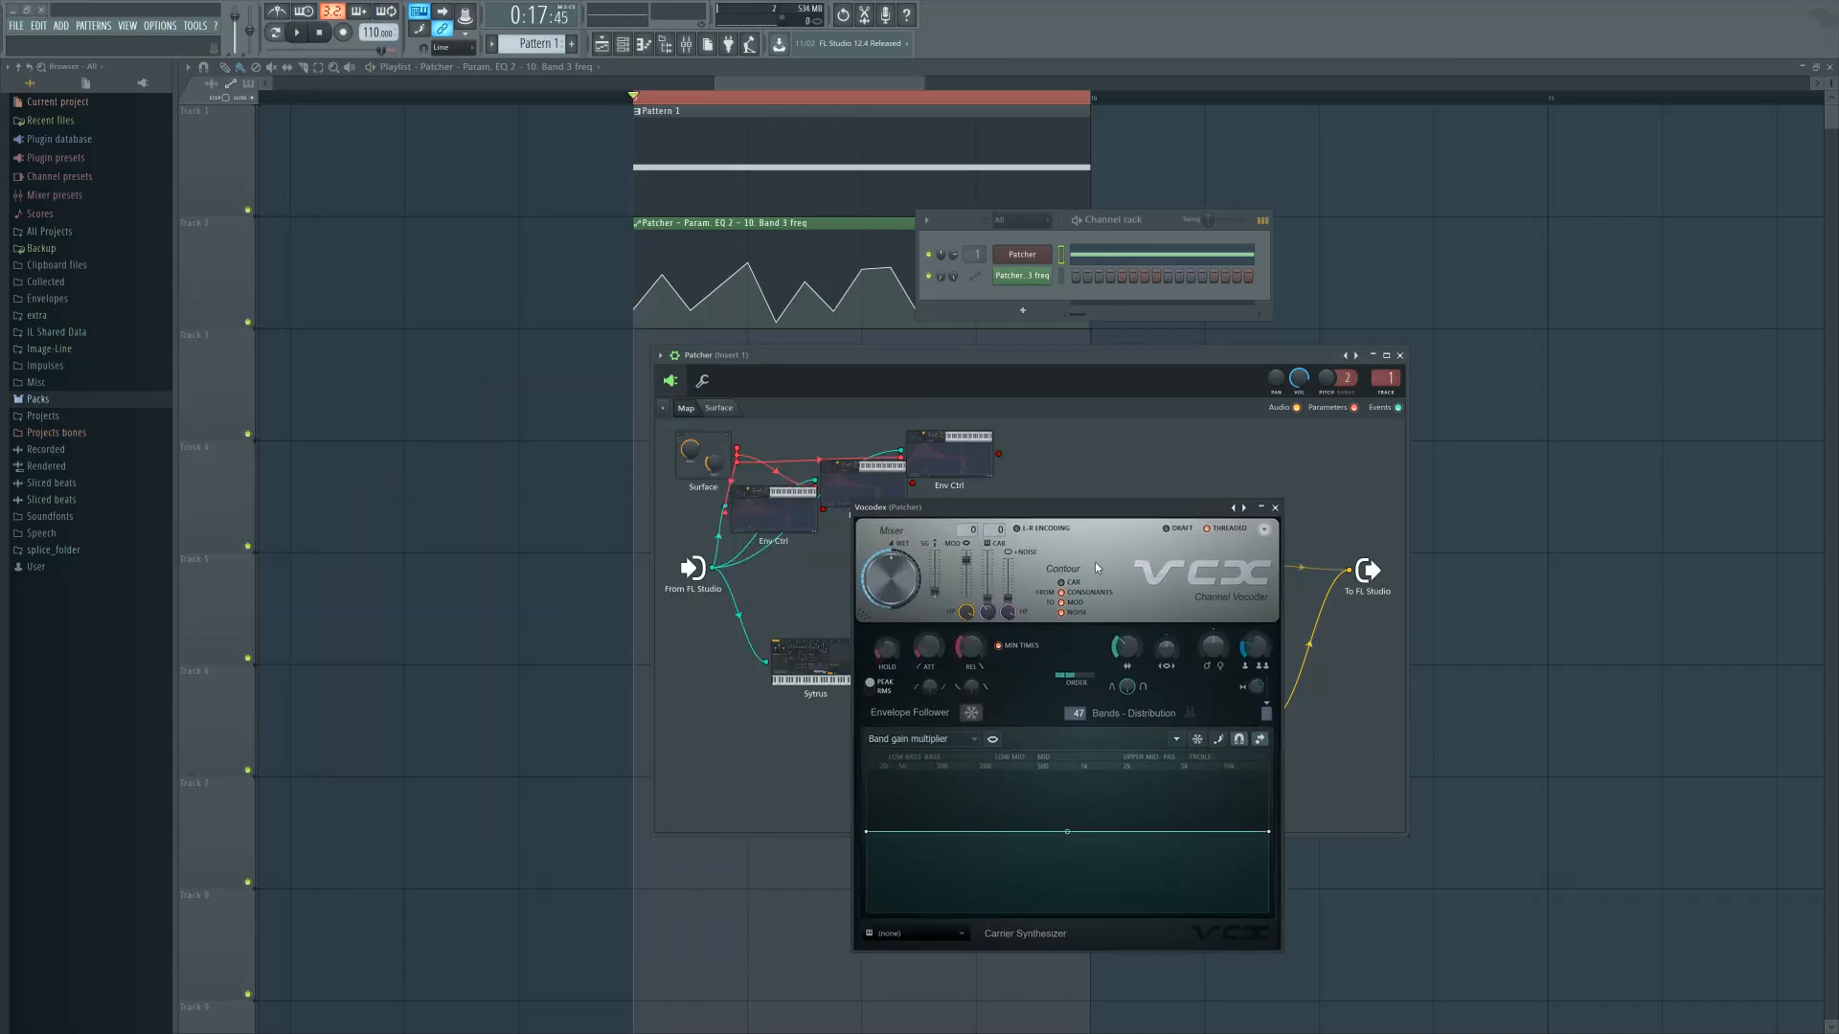
{"action": "left_click_drag", "start_coordinate": [1071, 511], "coordinate": [1502, 447]}
{"action": "left_click_drag", "start_coordinate": [1039, 357], "coordinate": [769, 361]}
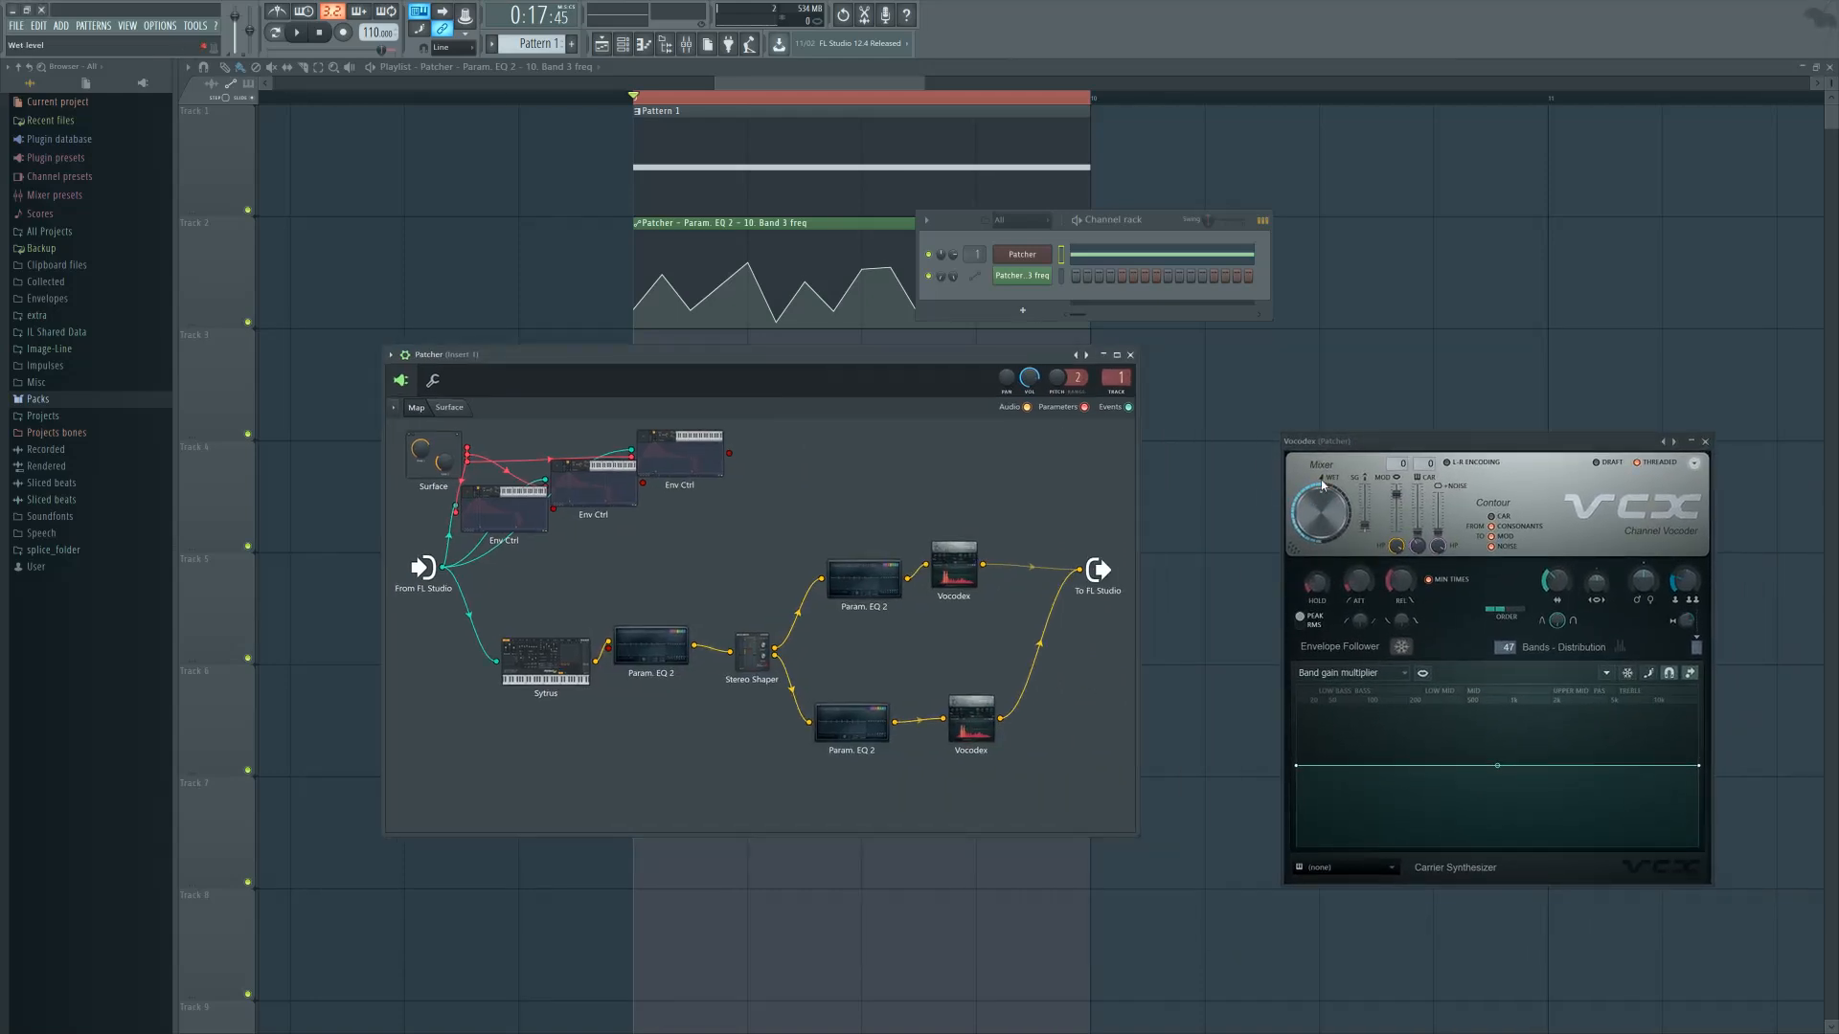
Move the lower Vocodex window nearer the Patcher map, set its filter order to 4, and raise its band count during playback
{"action": "left_click_drag", "start_coordinate": [1329, 441], "coordinate": [1202, 402]}
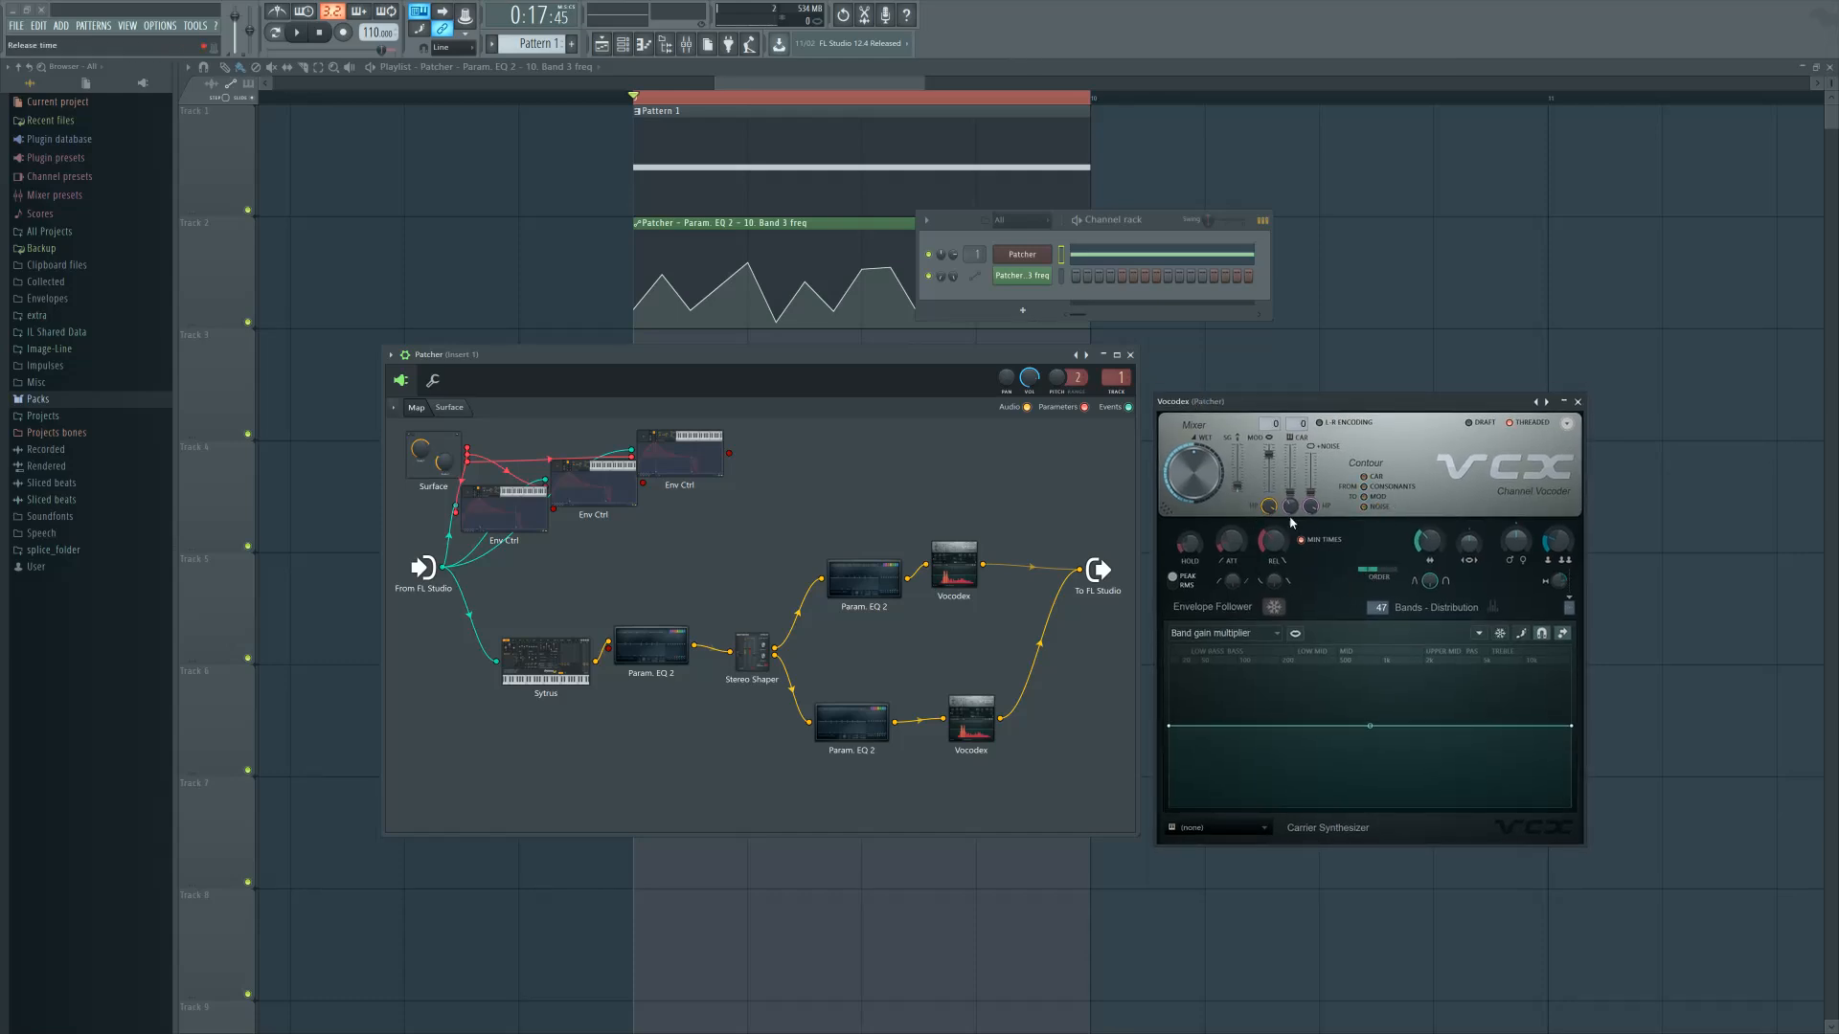
{"action": "key", "text": "space"}
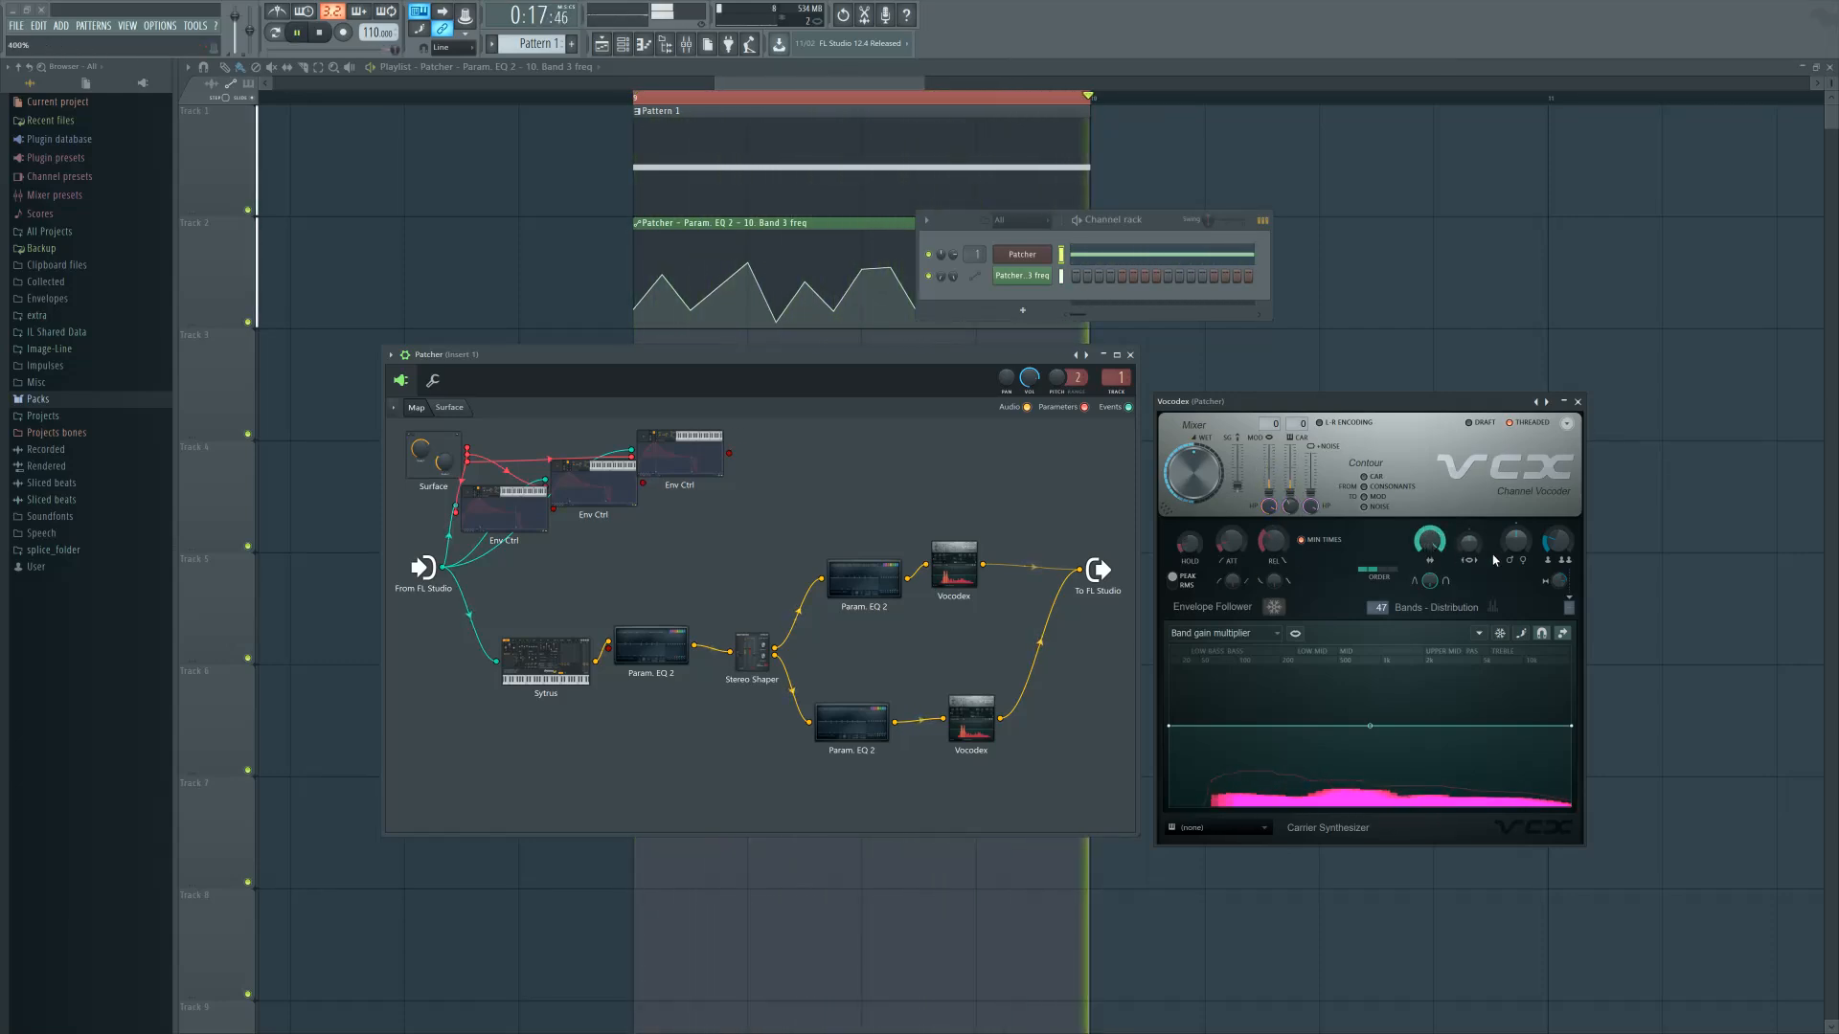
{"action": "left_click", "coordinate": [1392, 570]}
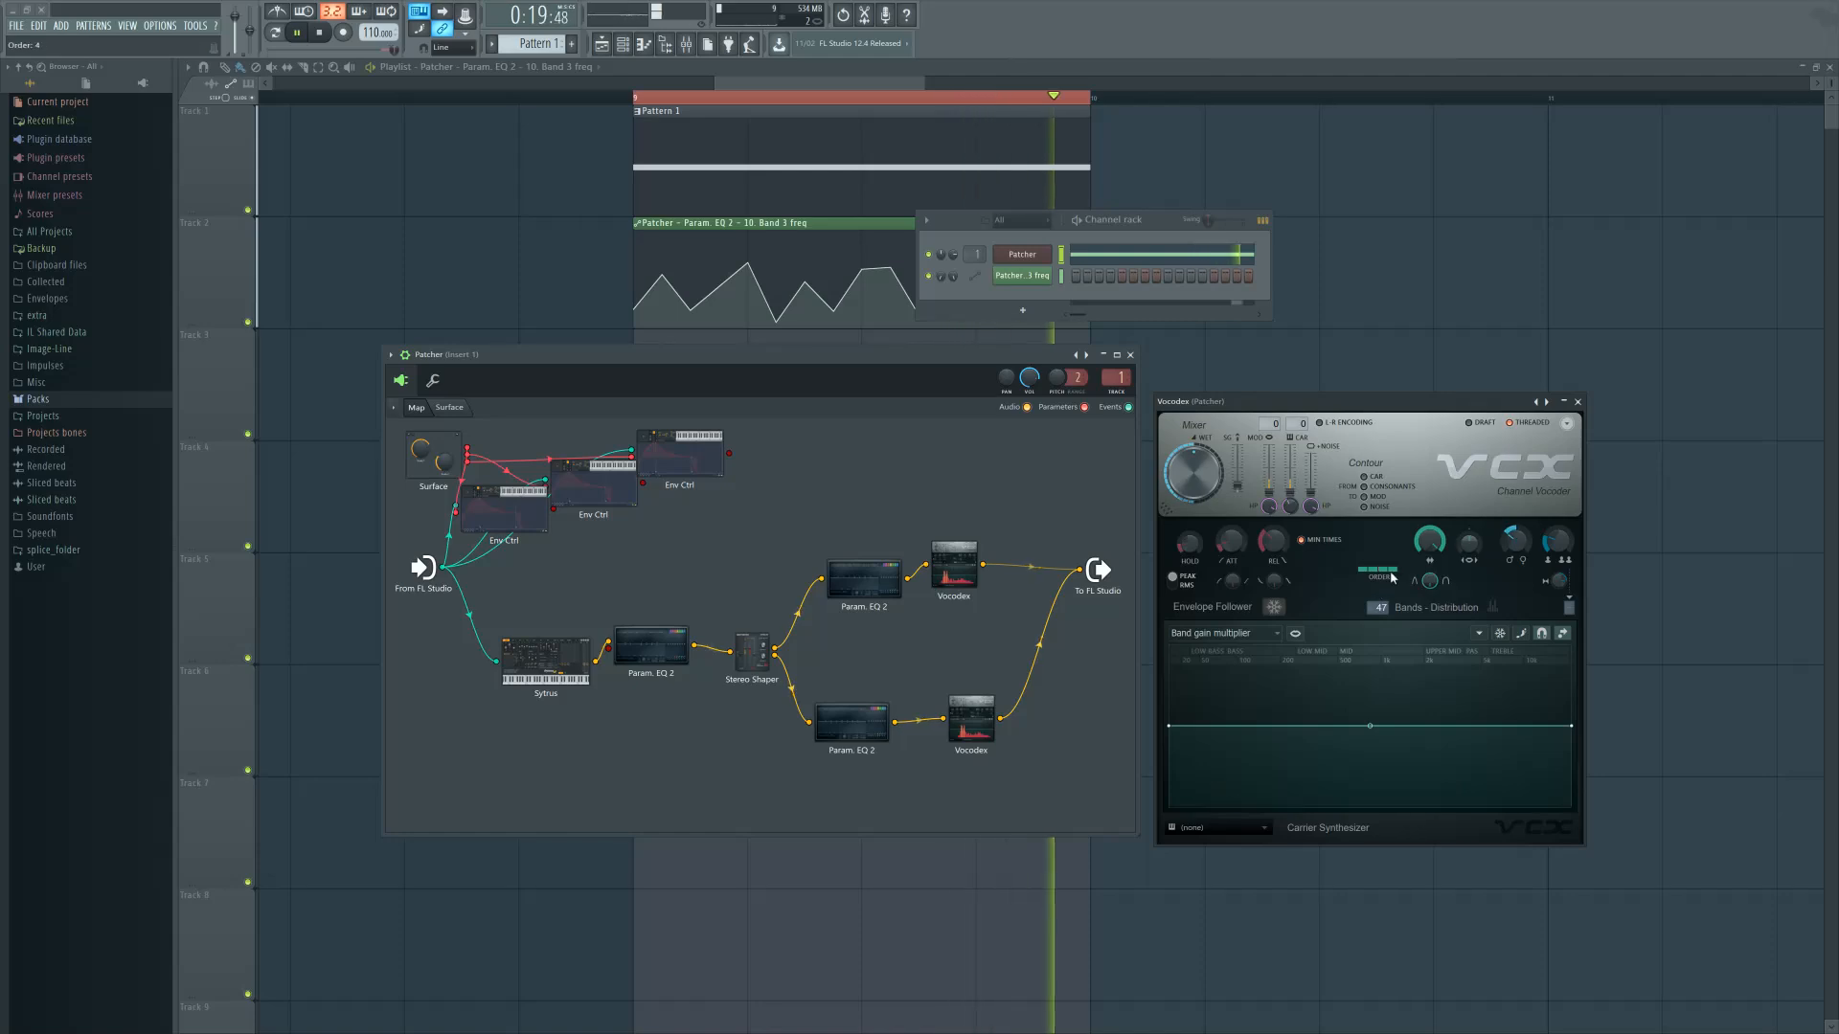
{"action": "left_click_drag", "start_coordinate": [1380, 607], "coordinate": [1380, 576]}
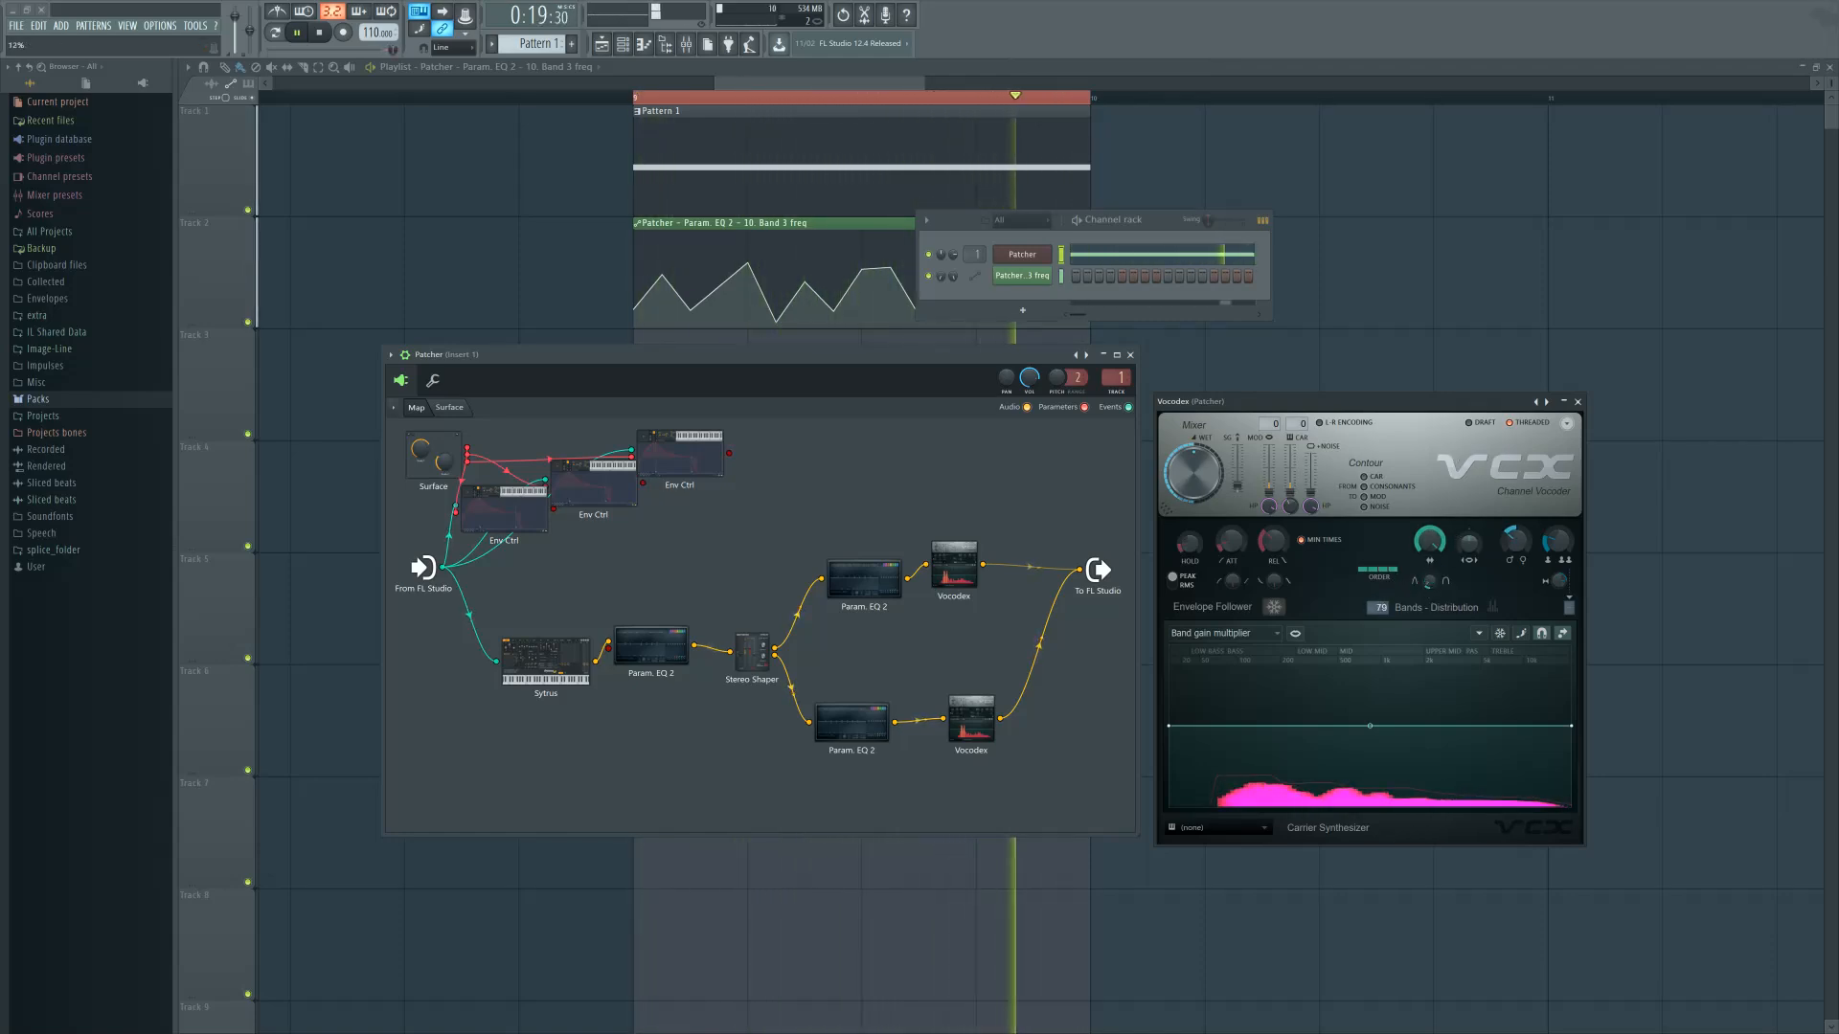
Insert a Maximus between the lower Parametric EQ 2 and the lower Vocodex
{"action": "left_click_drag", "start_coordinate": [951, 728], "coordinate": [977, 728]}
{"action": "key", "text": "F8"}
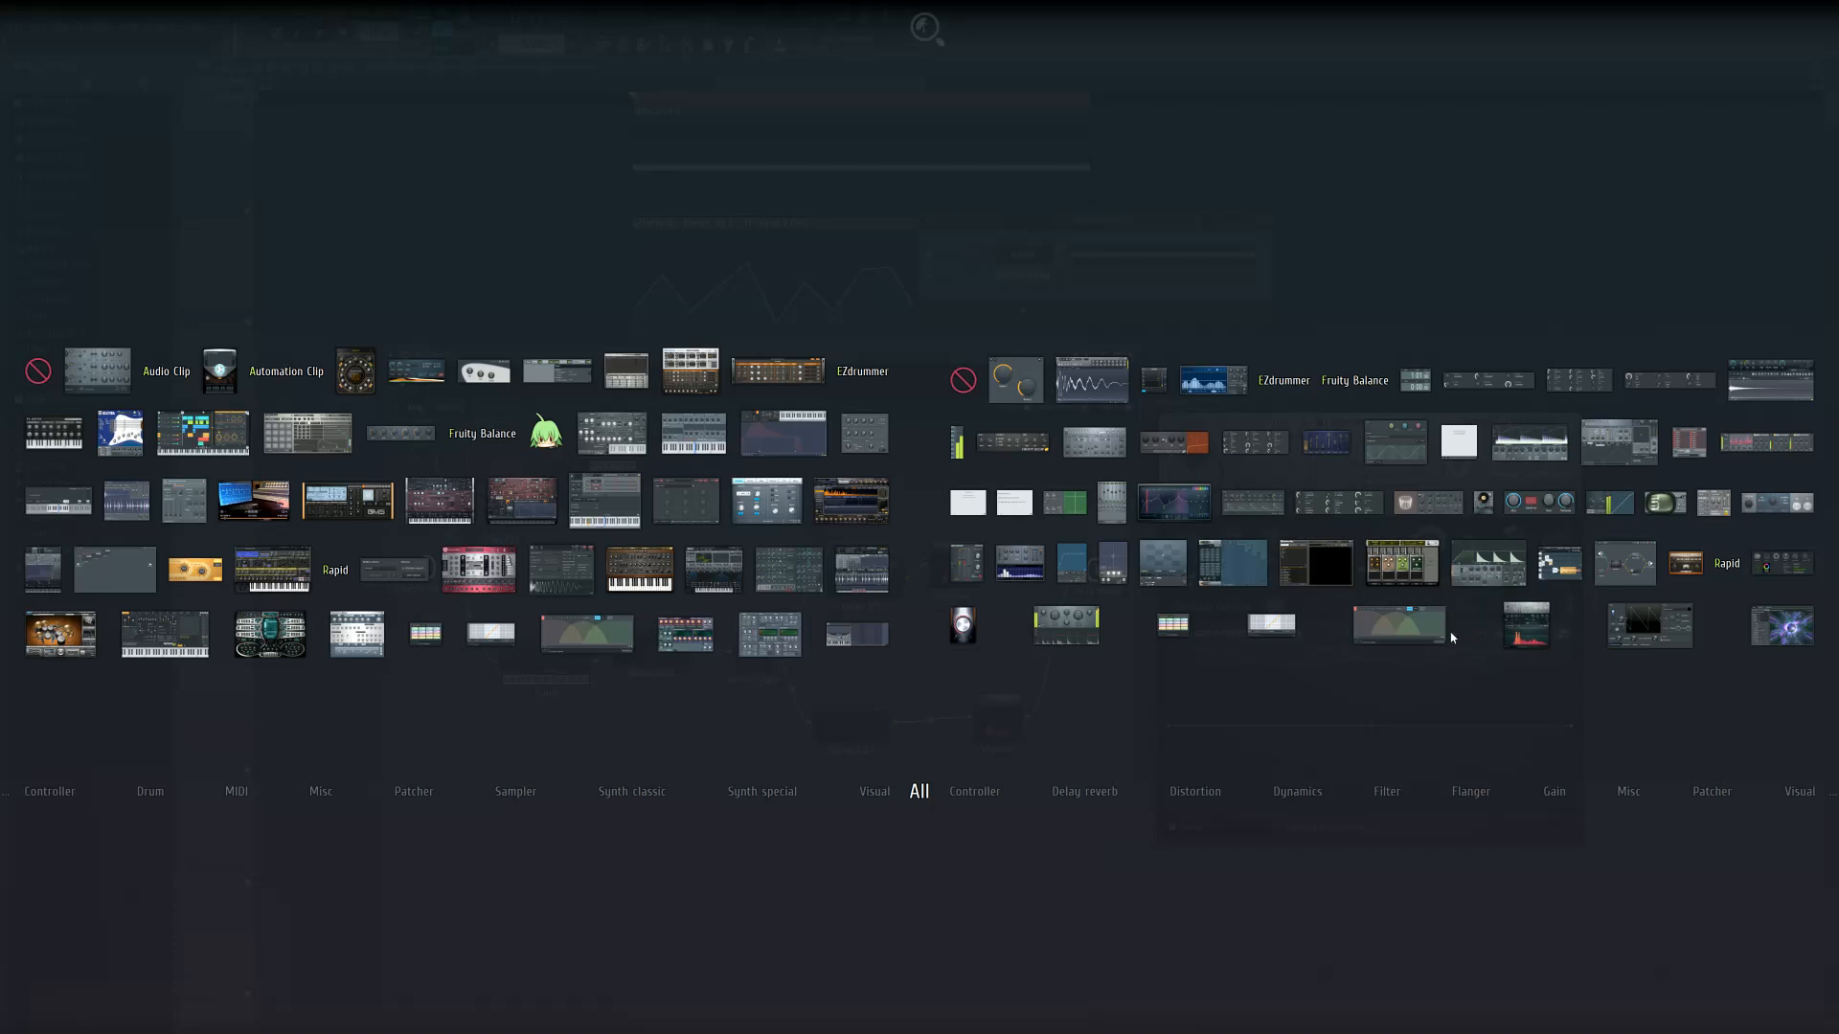
{"action": "left_click_drag", "start_coordinate": [1488, 565], "coordinate": [911, 713]}
Reshape the start of the lower Maximus's master curve, close it, and space out its module while auditioning the loop
{"action": "left_click_drag", "start_coordinate": [212, 326], "coordinate": [213, 294]}
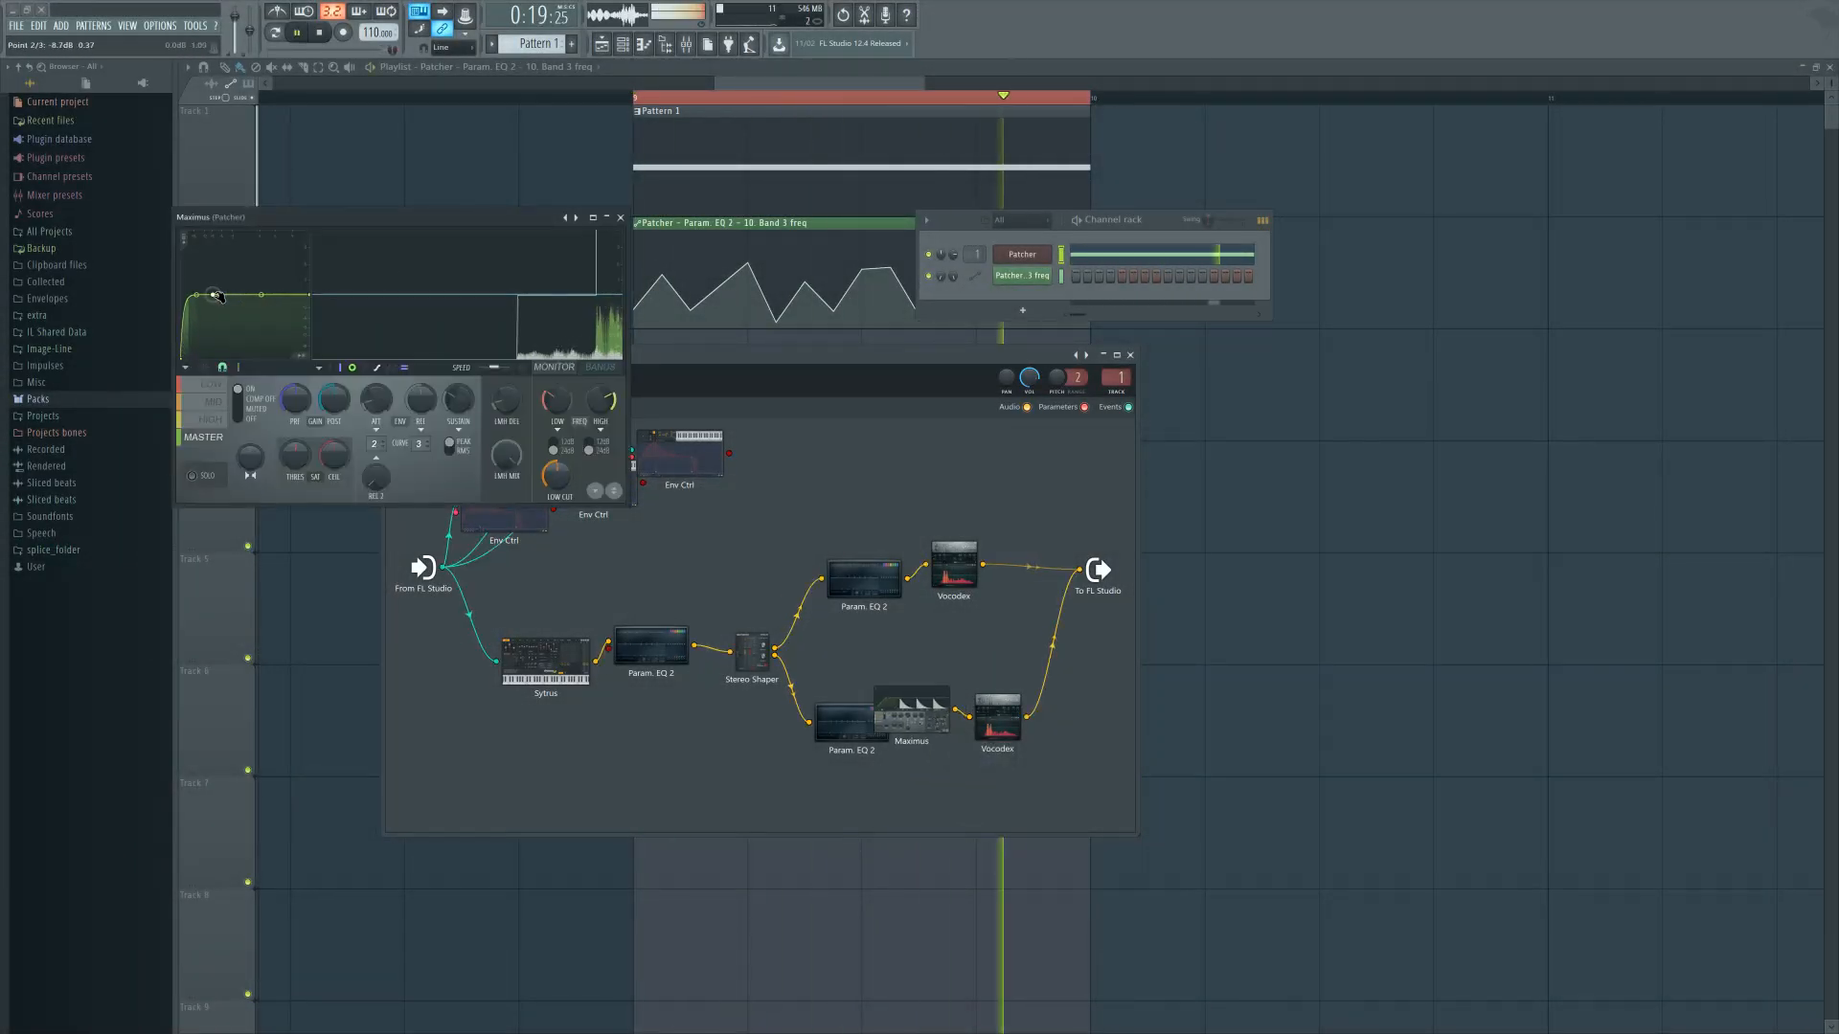
{"action": "left_click", "coordinate": [621, 217]}
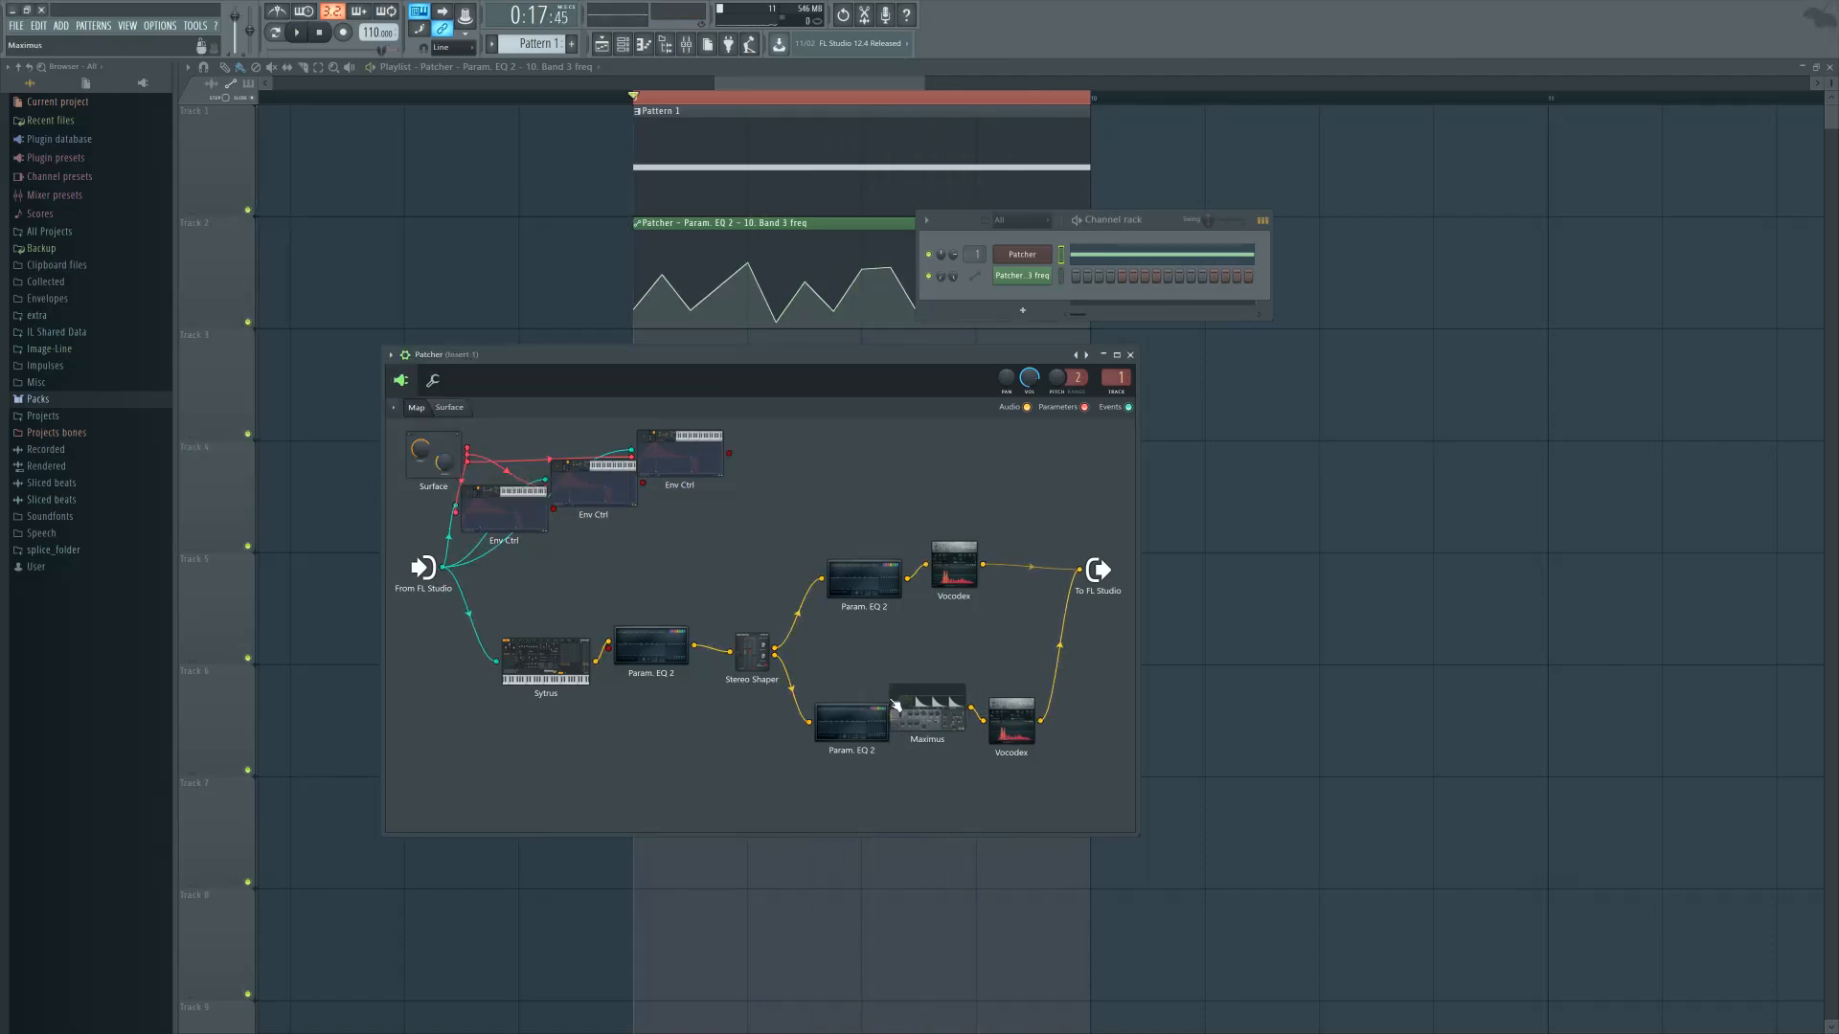
{"action": "key", "text": "space"}
{"action": "mouse_move", "coordinate": [923, 707]}
{"action": "left_mouse_down"}
{"action": "mouse_move", "coordinate": [941, 695]}
{"action": "mouse_move", "coordinate": [1017, 734]}
{"action": "mouse_move", "coordinate": [953, 719]}
{"action": "left_mouse_up"}
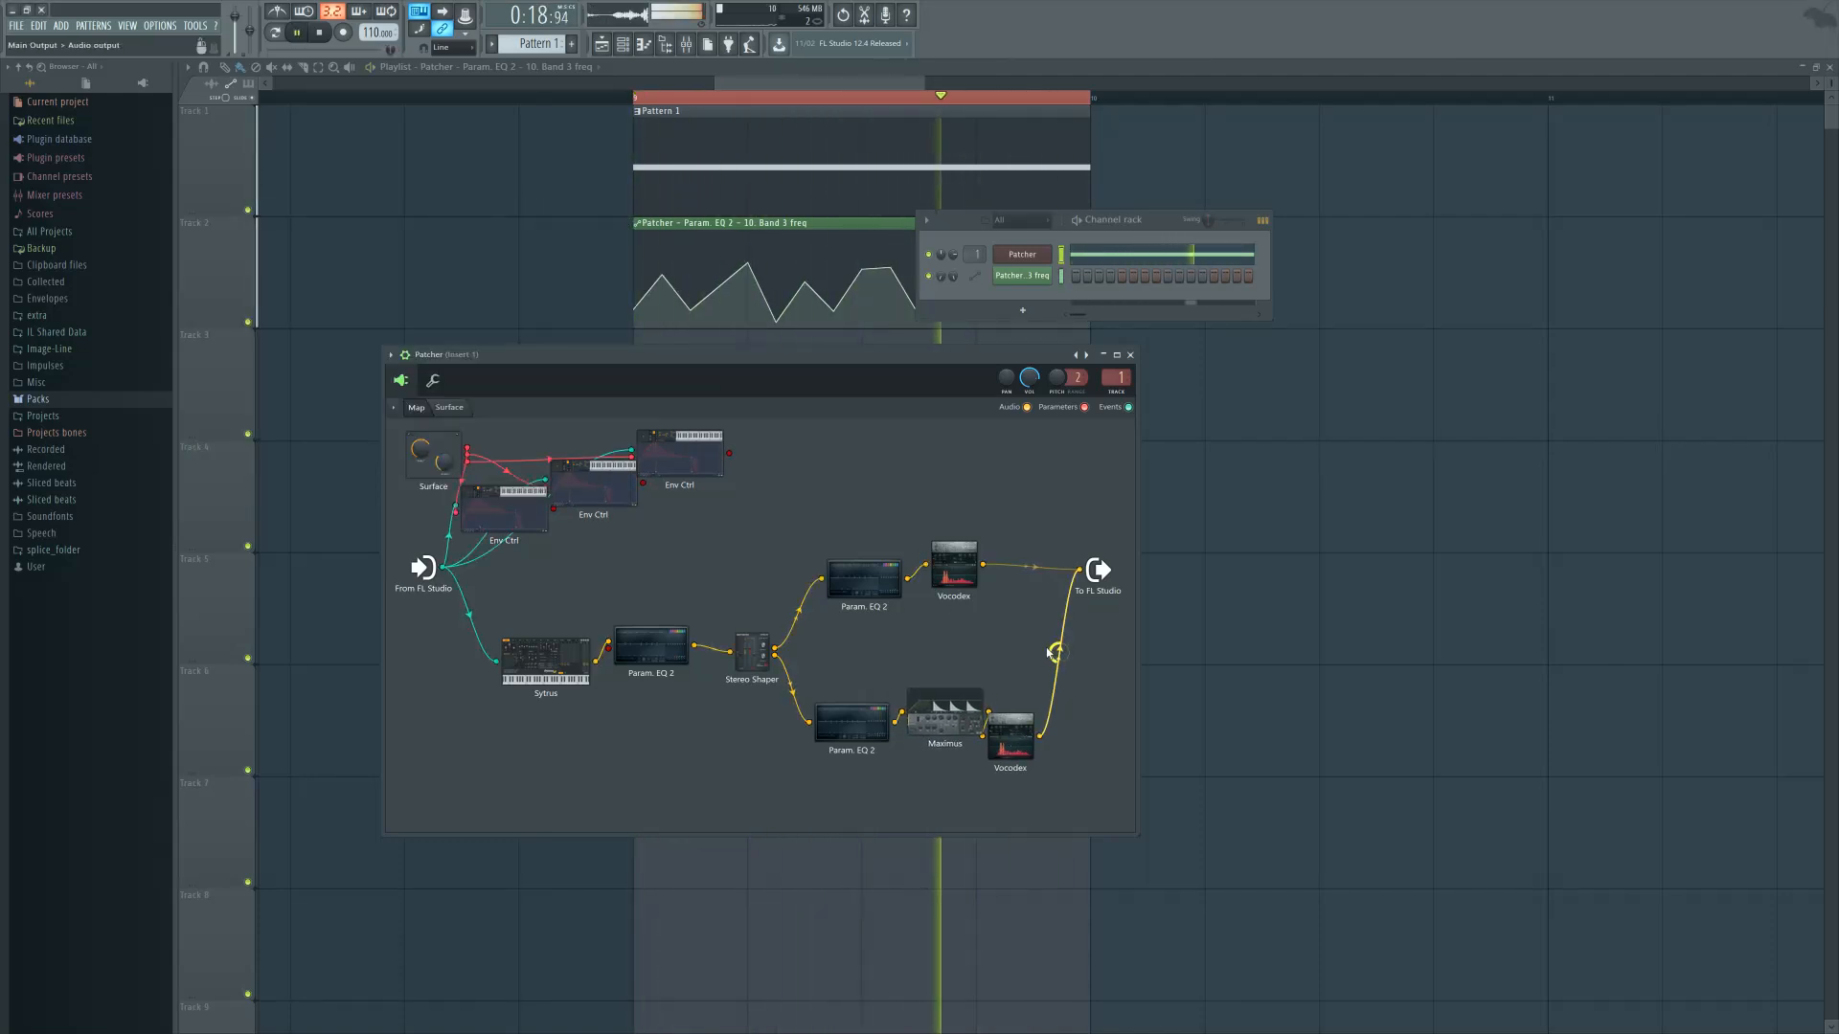
{"action": "key", "text": "space"}
Open the upper Vocodex, adjust its bandwidth, raise its band count to 89, and audition the loop
{"action": "double_click", "coordinate": [960, 572]}
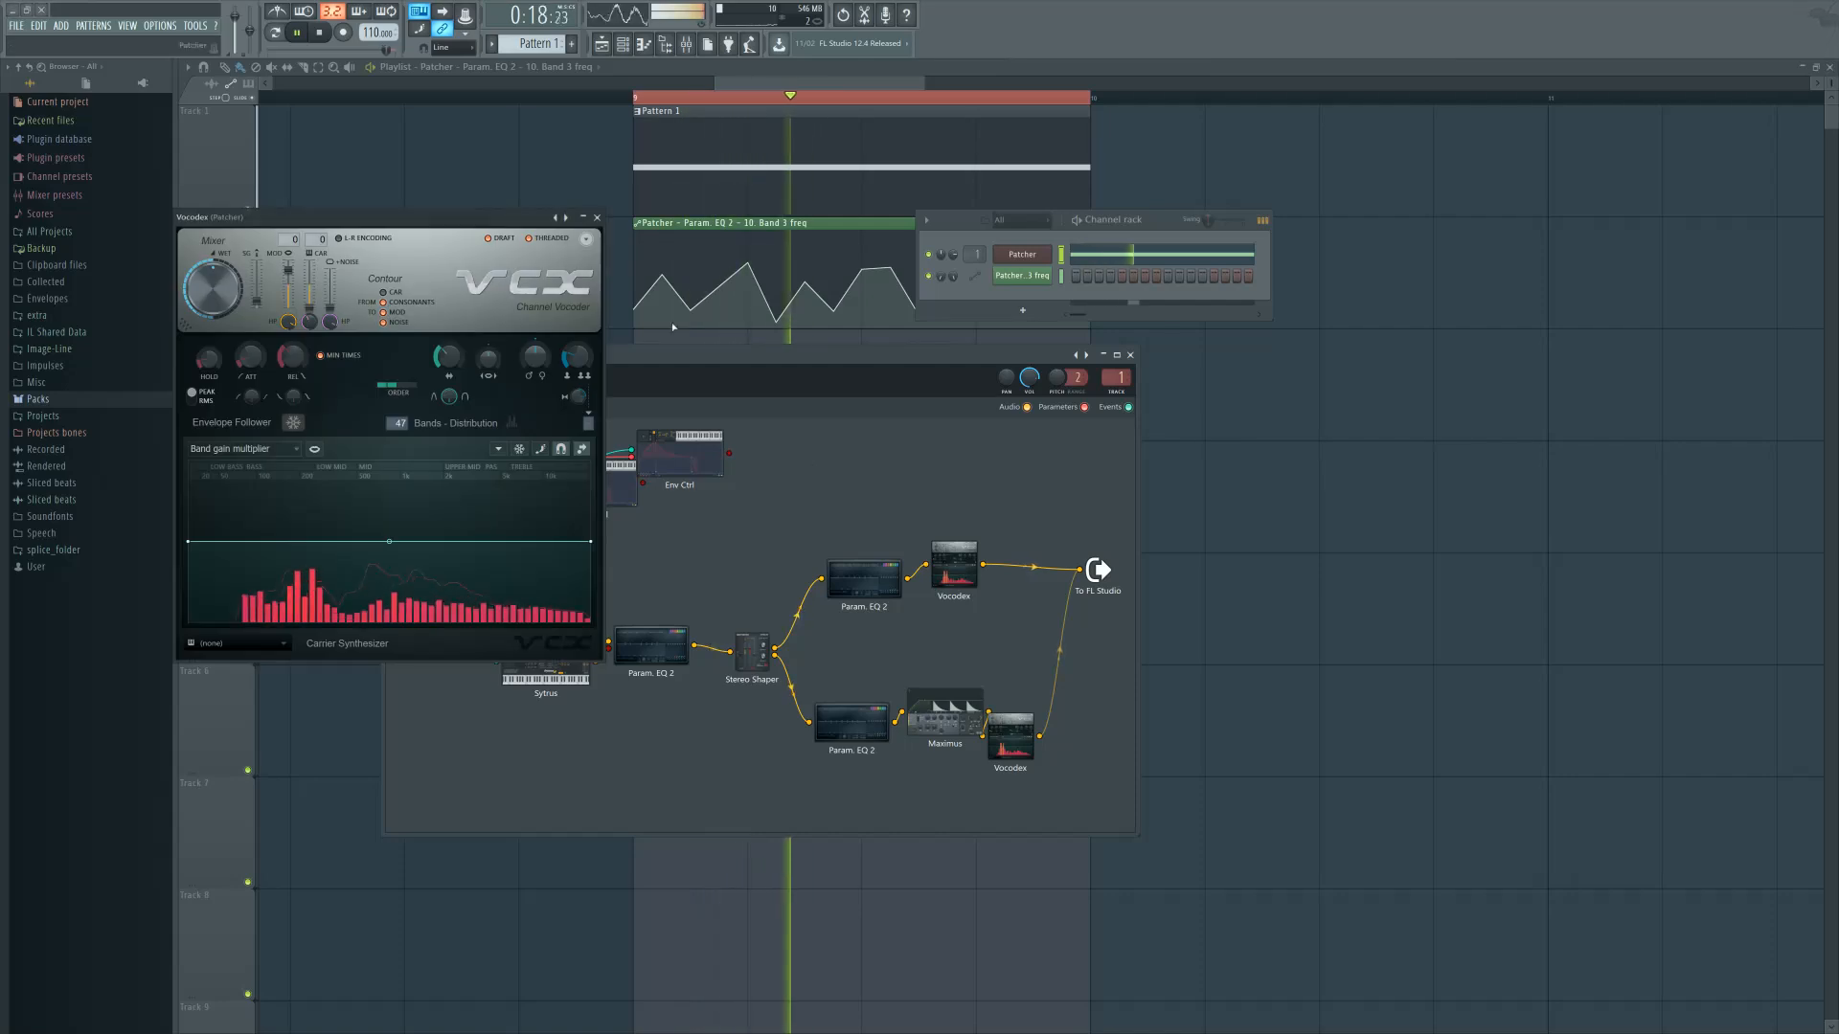
{"action": "left_click_drag", "start_coordinate": [511, 217], "coordinate": [1080, 387]}
{"action": "left_click", "coordinate": [981, 399]}
{"action": "key", "text": "space"}
{"action": "key", "text": "space"}
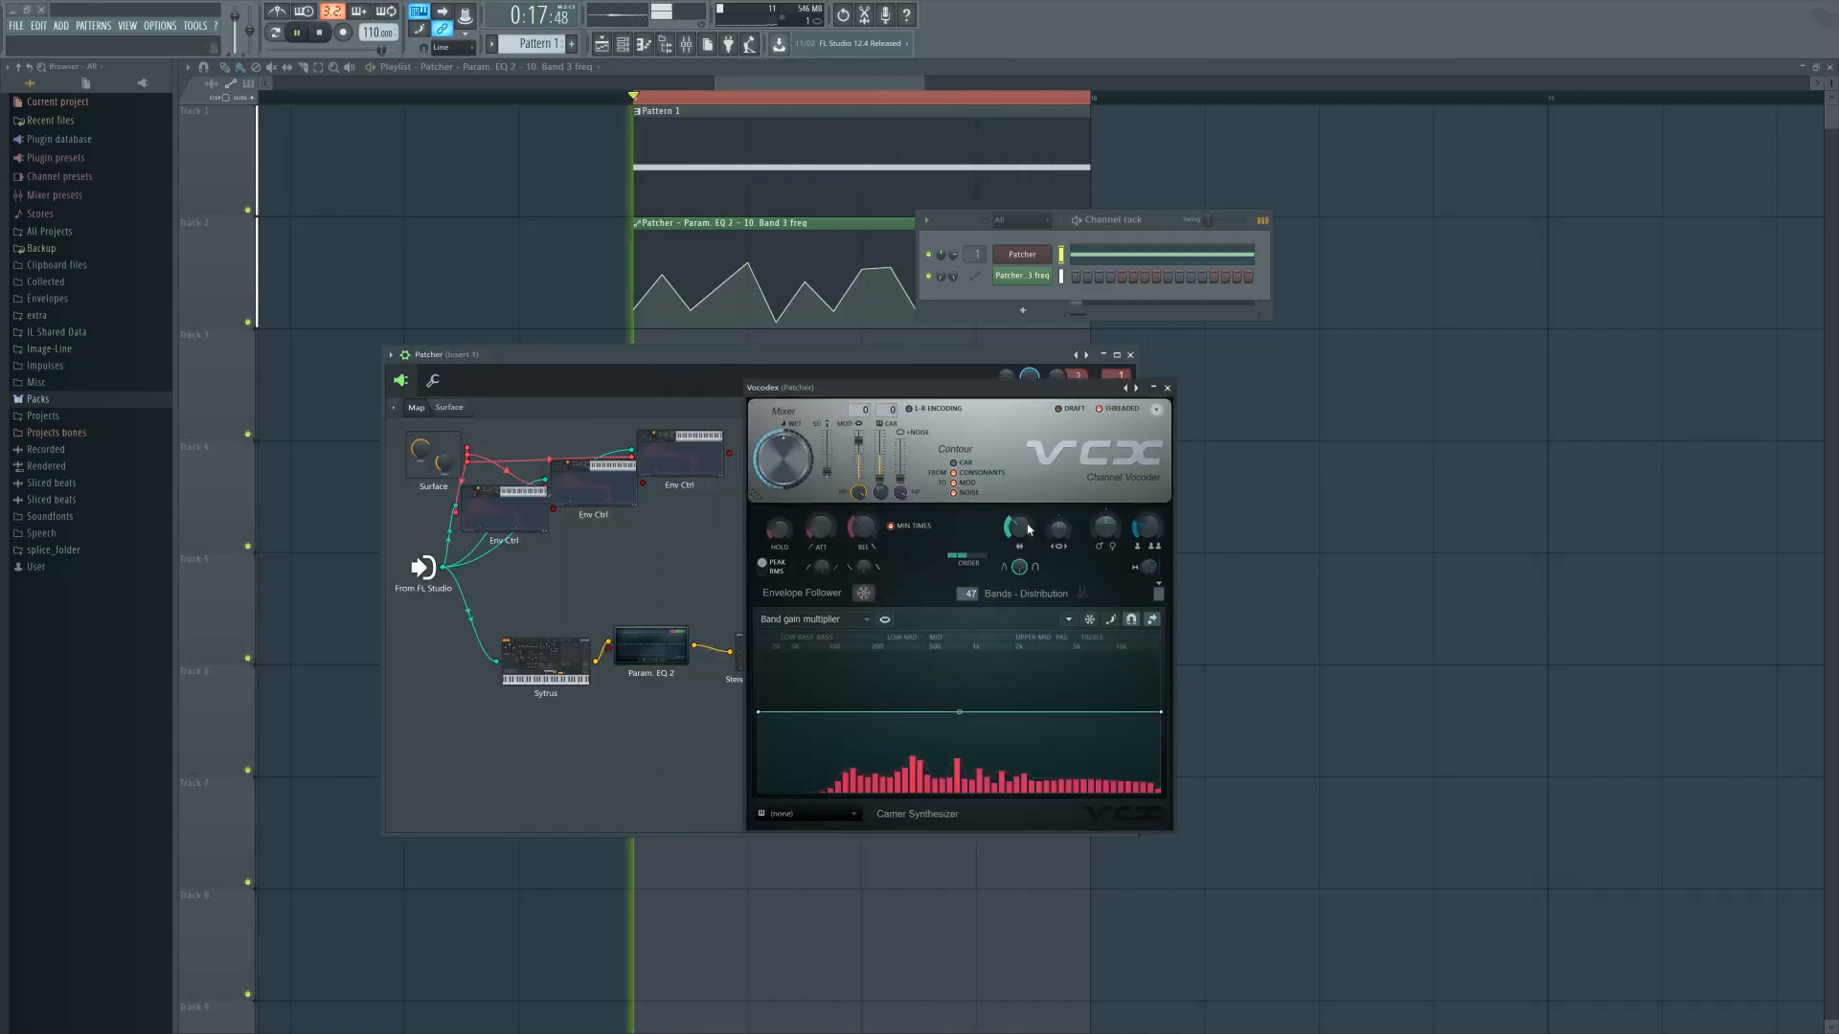
{"action": "left_click_drag", "start_coordinate": [1019, 527], "coordinate": [1019, 579]}
{"action": "key", "text": "space"}
{"action": "key", "text": "space"}
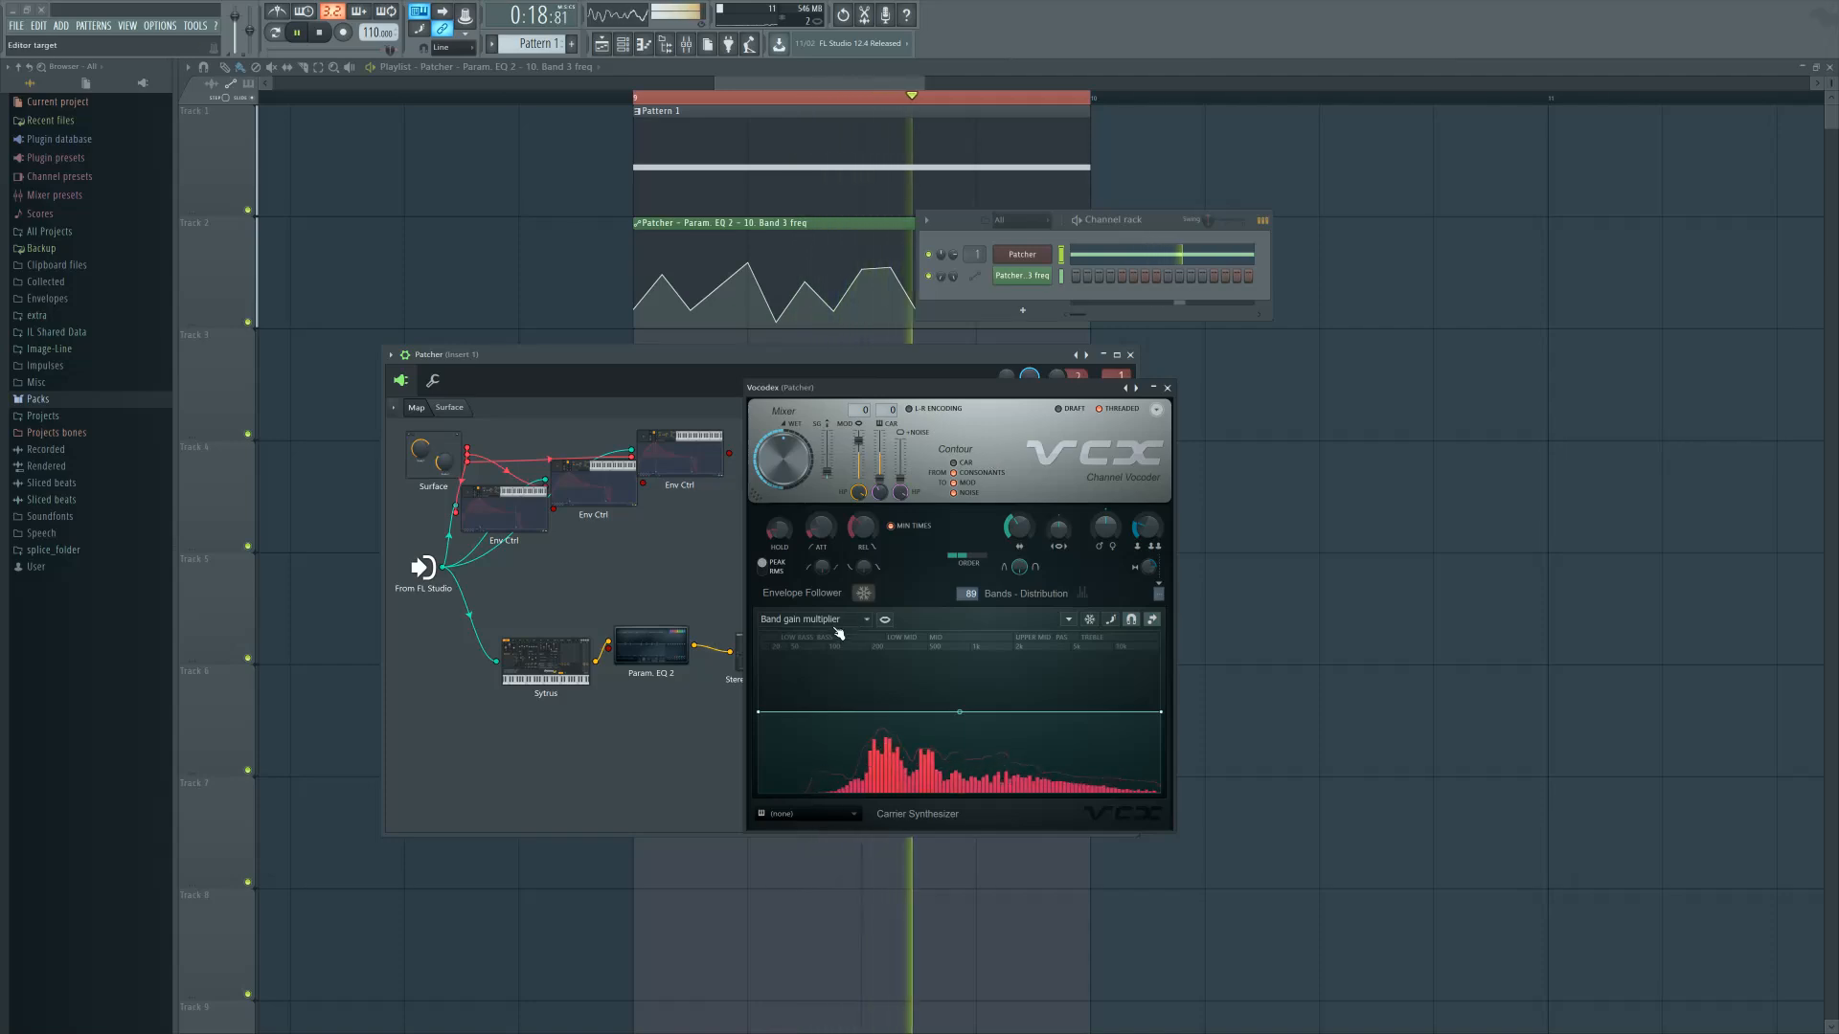
{"action": "key", "text": "space"}
Bend the midpoint of the upper Vocodex's band distribution curve upward and play the loop
{"action": "left_click", "coordinate": [839, 621]}
{"action": "left_click", "coordinate": [829, 762]}
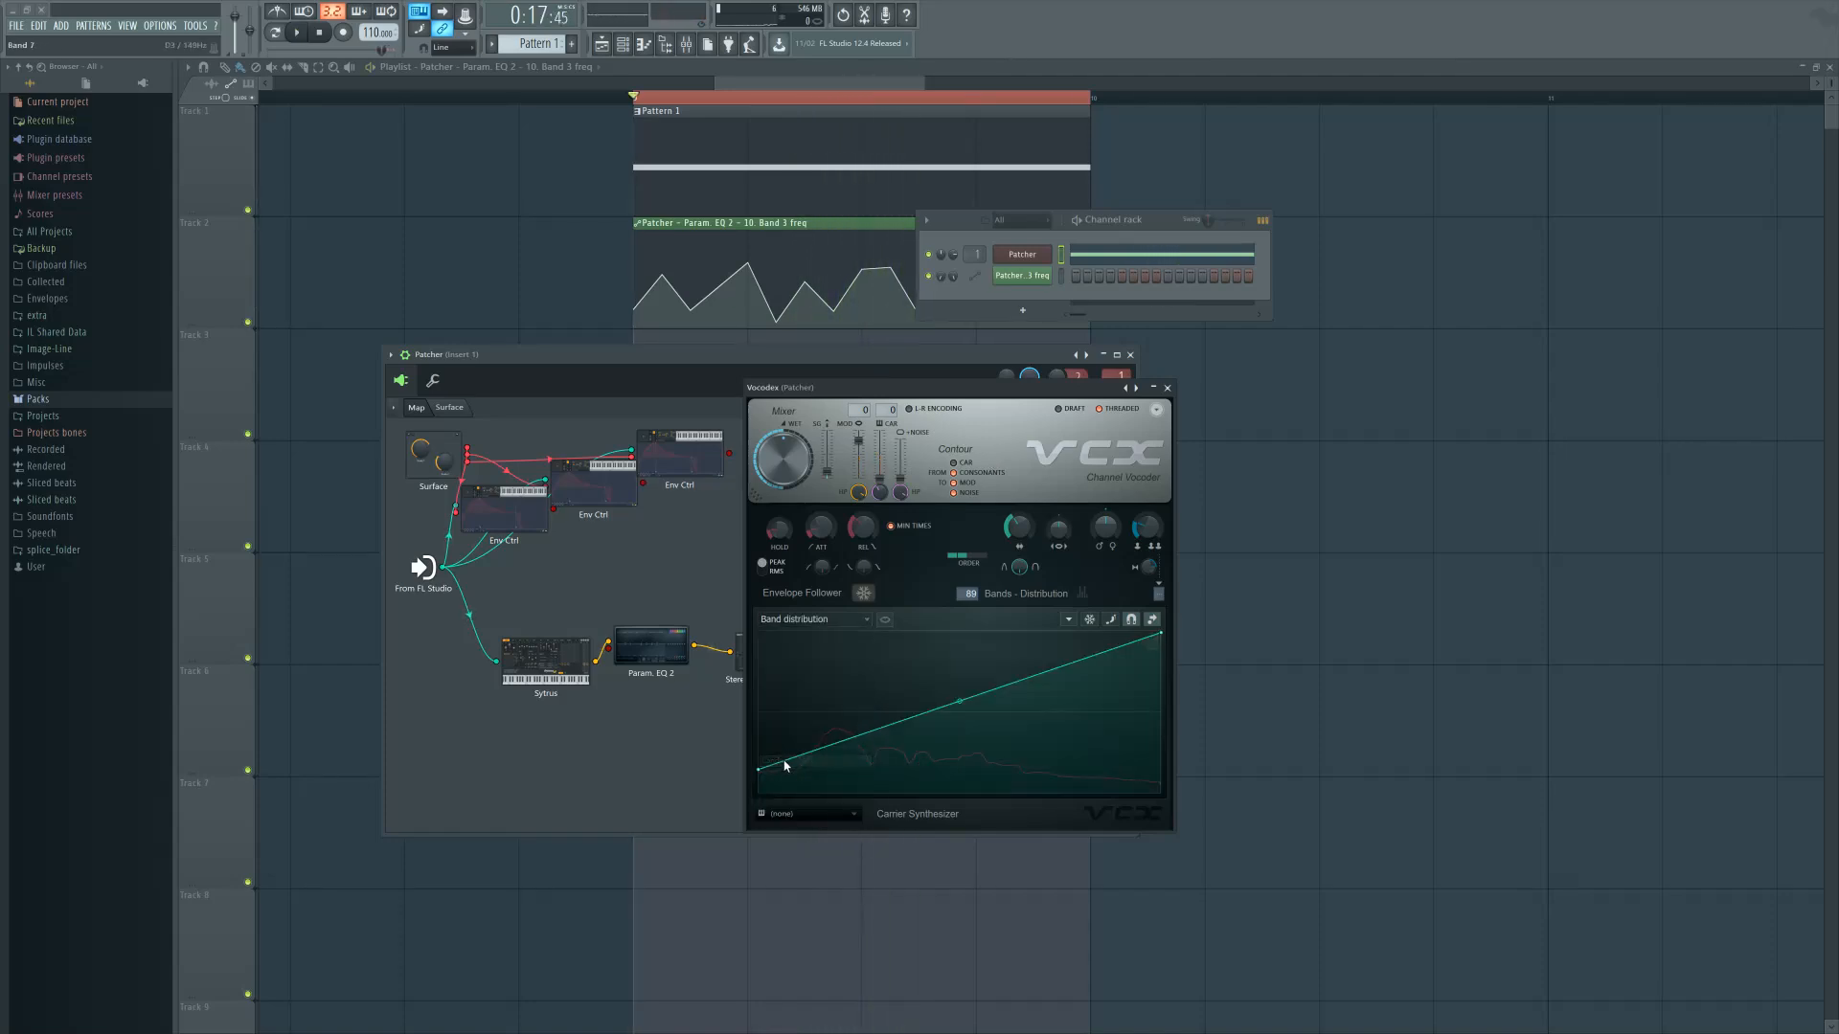
{"action": "left_click_drag", "start_coordinate": [962, 703], "coordinate": [961, 653]}
{"action": "key", "text": "space"}
Review the upper Vocodex's band panning and band gain multiplier curves during playback
{"action": "left_click", "coordinate": [852, 622]}
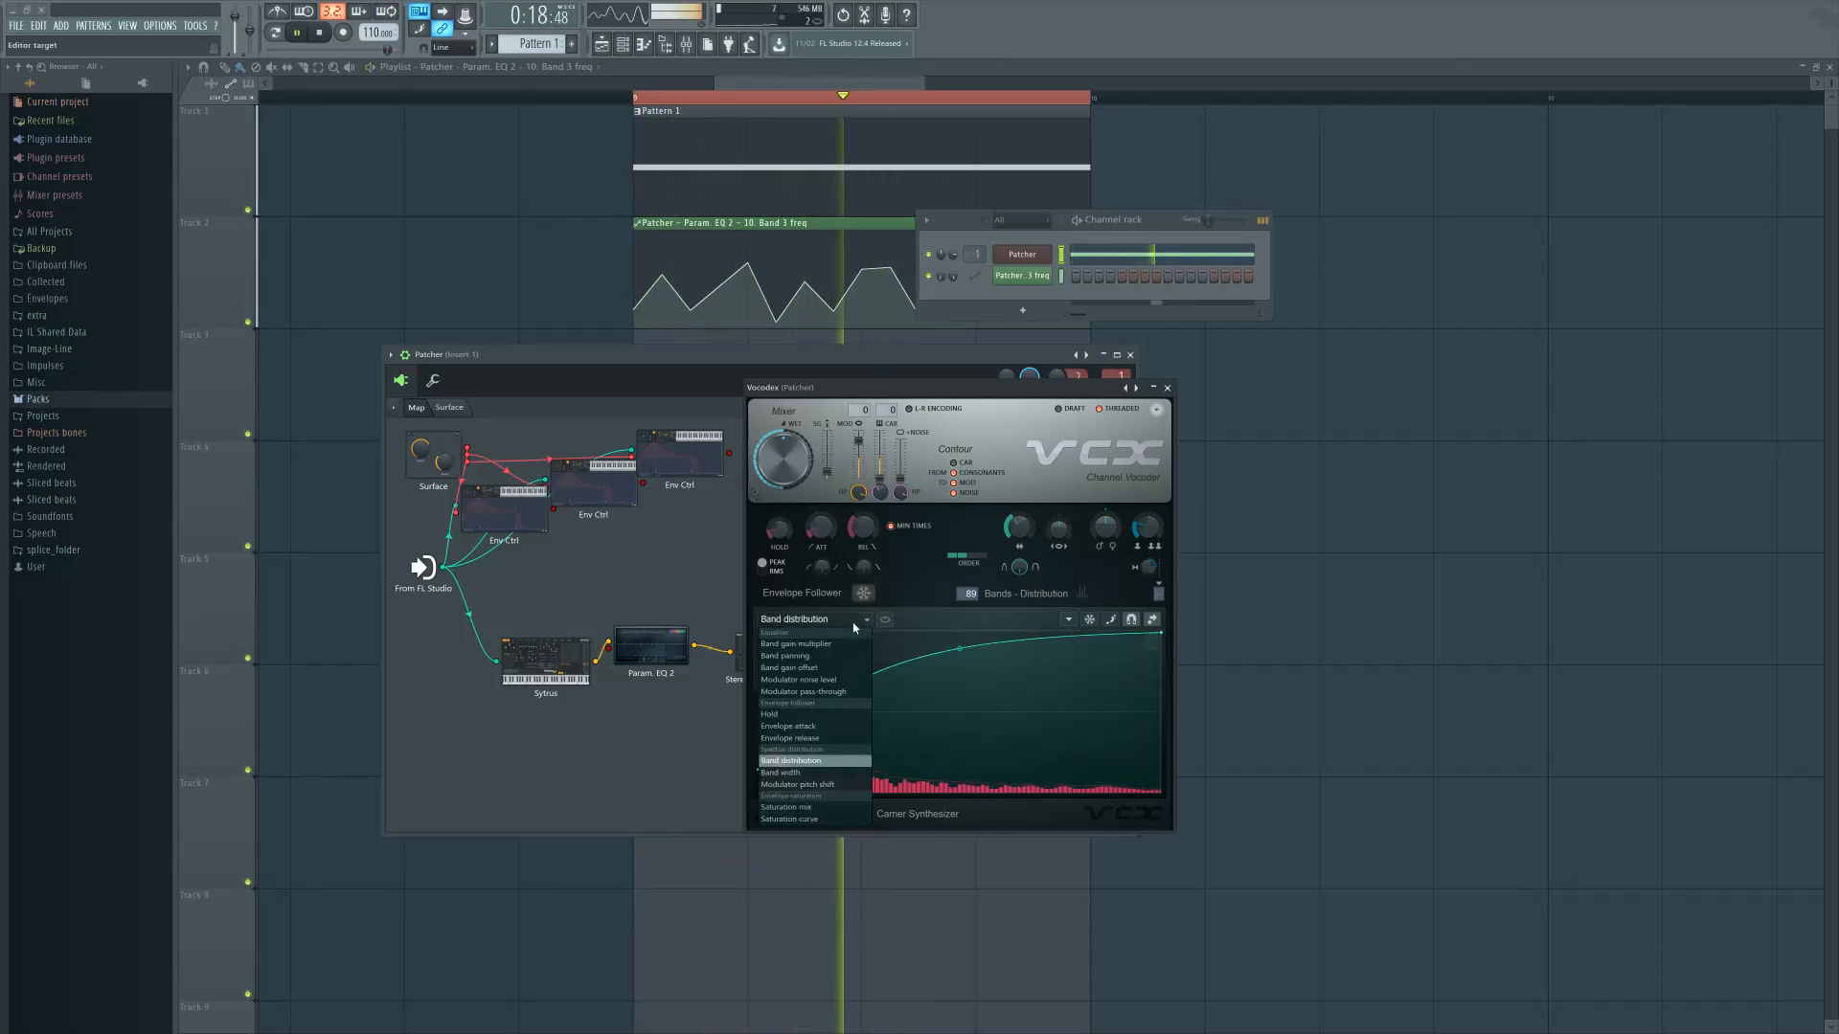
{"action": "left_click", "coordinate": [785, 657]}
{"action": "left_click", "coordinate": [839, 620]}
{"action": "left_click", "coordinate": [840, 644]}
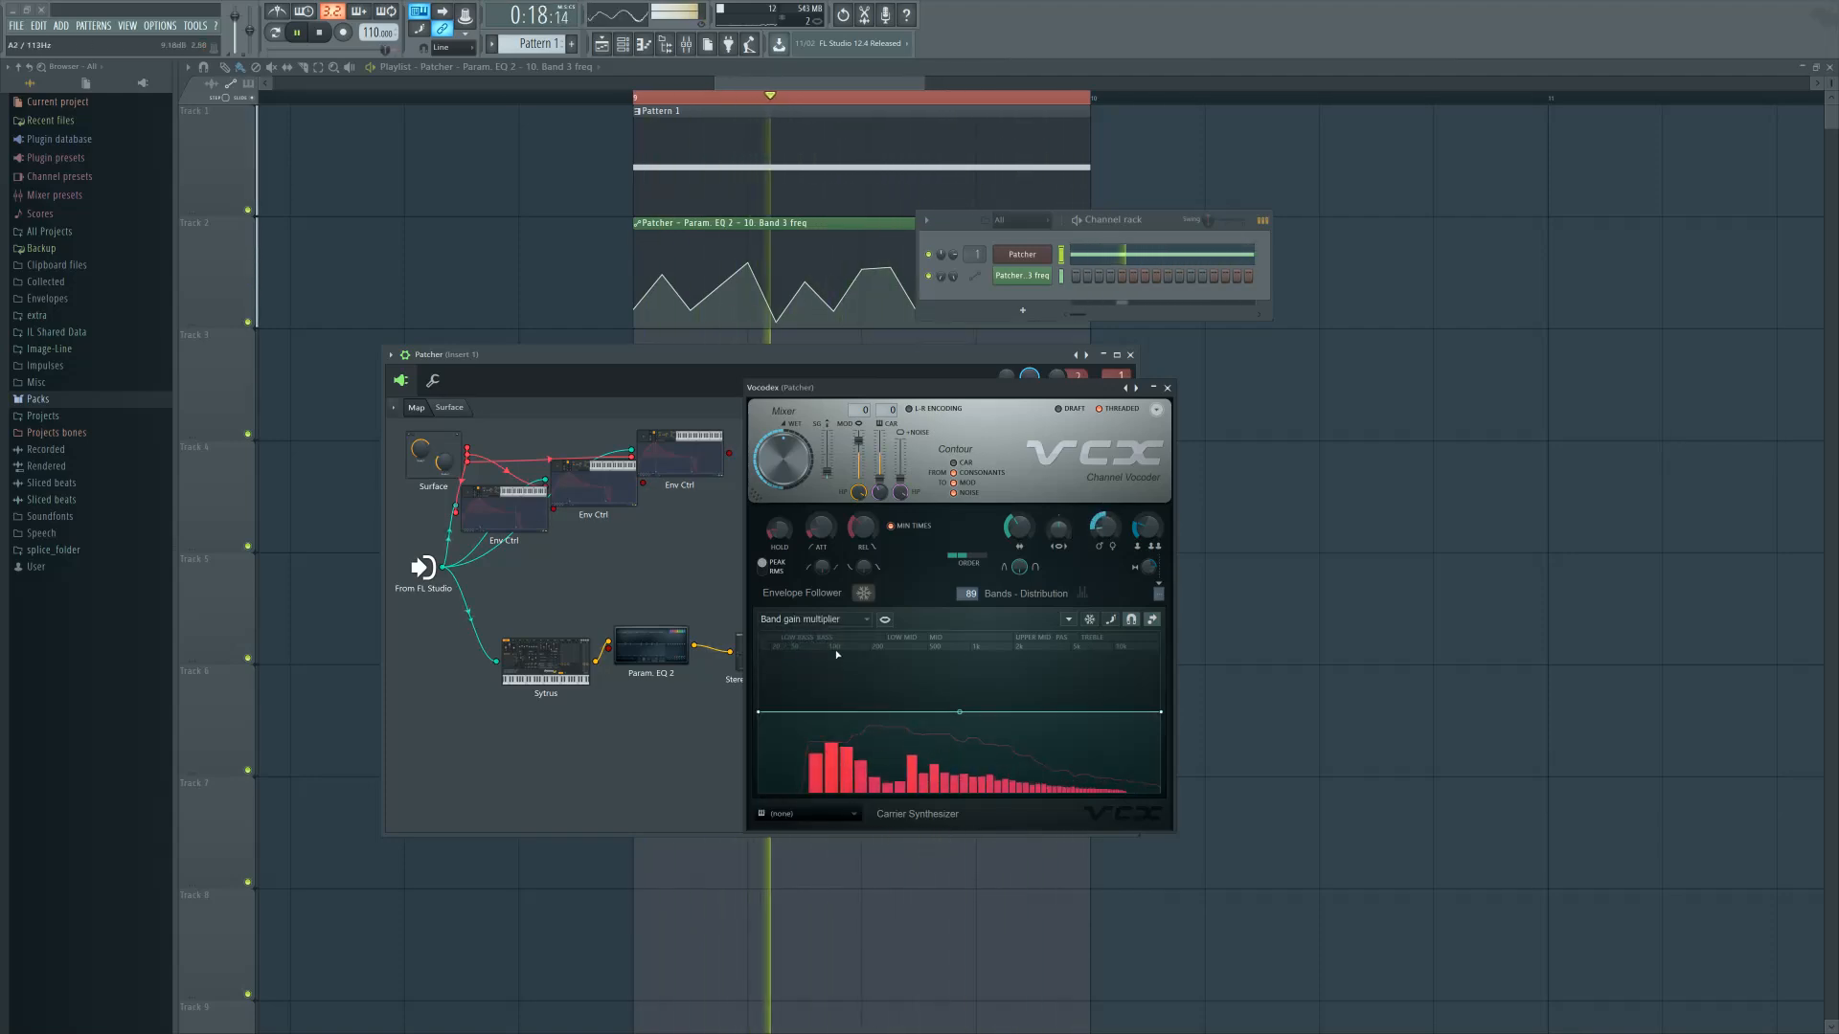
Draw a jagged band width curve with several peaks and dips in the upper Vocodex
{"action": "left_click", "coordinate": [823, 620]}
{"action": "left_click", "coordinate": [780, 773]}
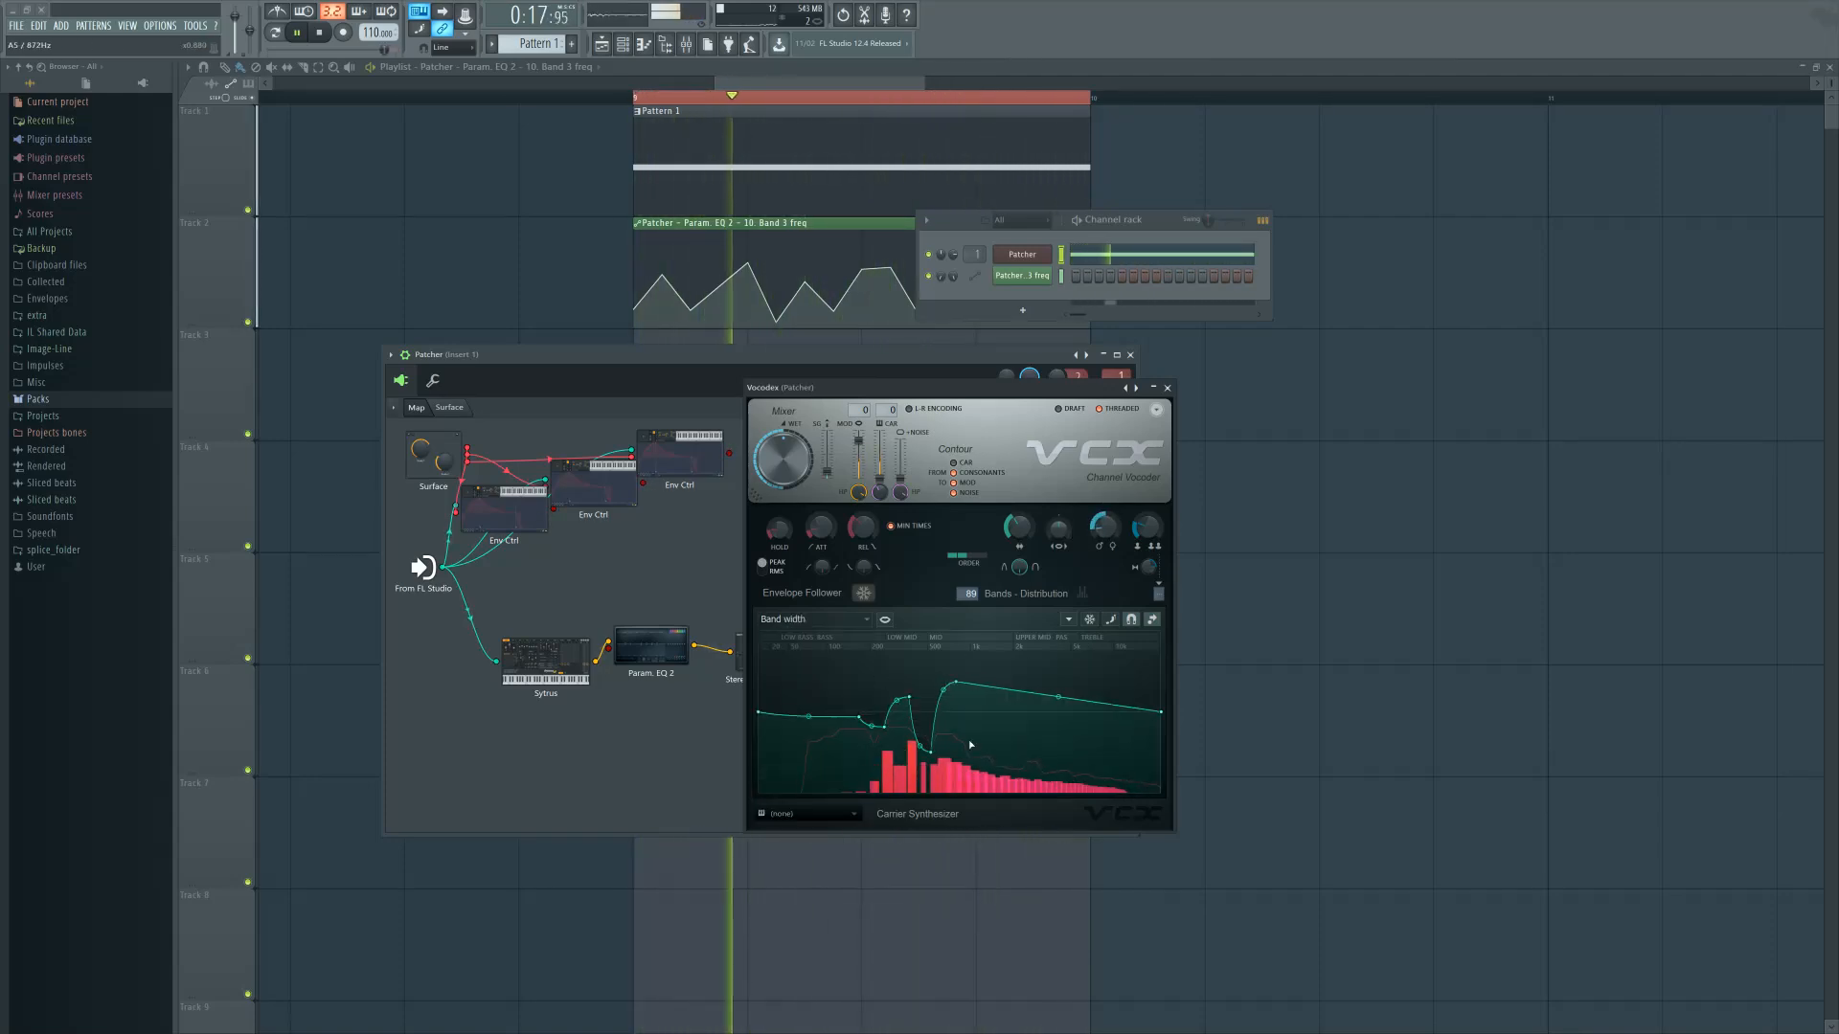
{"action": "right_click", "coordinate": [1056, 681]}
{"action": "right_click", "coordinate": [1096, 738]}
{"action": "mouse_move", "coordinate": [859, 717]}
{"action": "left_mouse_down"}
{"action": "mouse_move", "coordinate": [792, 714]}
{"action": "mouse_move", "coordinate": [875, 714]}
{"action": "mouse_move", "coordinate": [836, 714]}
{"action": "left_mouse_up"}
Draw a rising and falling modulator pitch shift curve in the upper Vocodex and close its window
{"action": "left_click", "coordinate": [814, 620]}
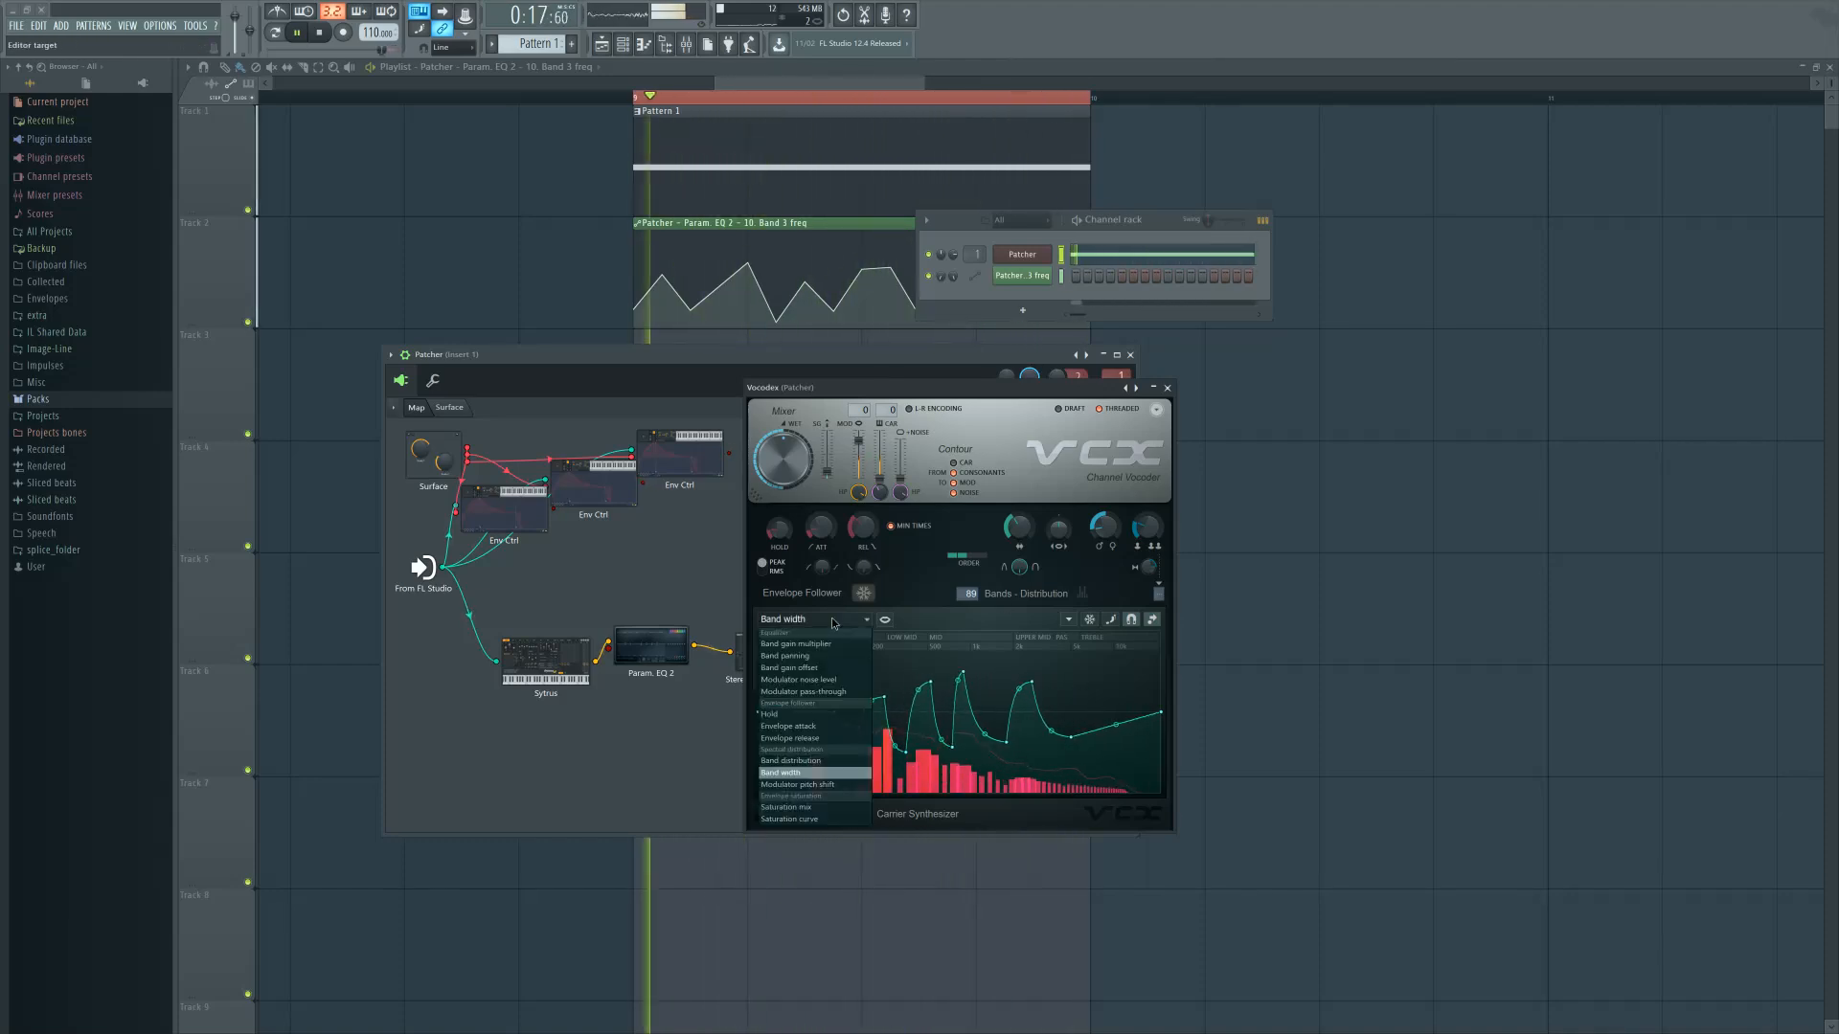
{"action": "left_click", "coordinate": [816, 784]}
{"action": "right_click", "coordinate": [942, 772]}
{"action": "right_click", "coordinate": [1074, 699]}
{"action": "right_click", "coordinate": [1099, 785]}
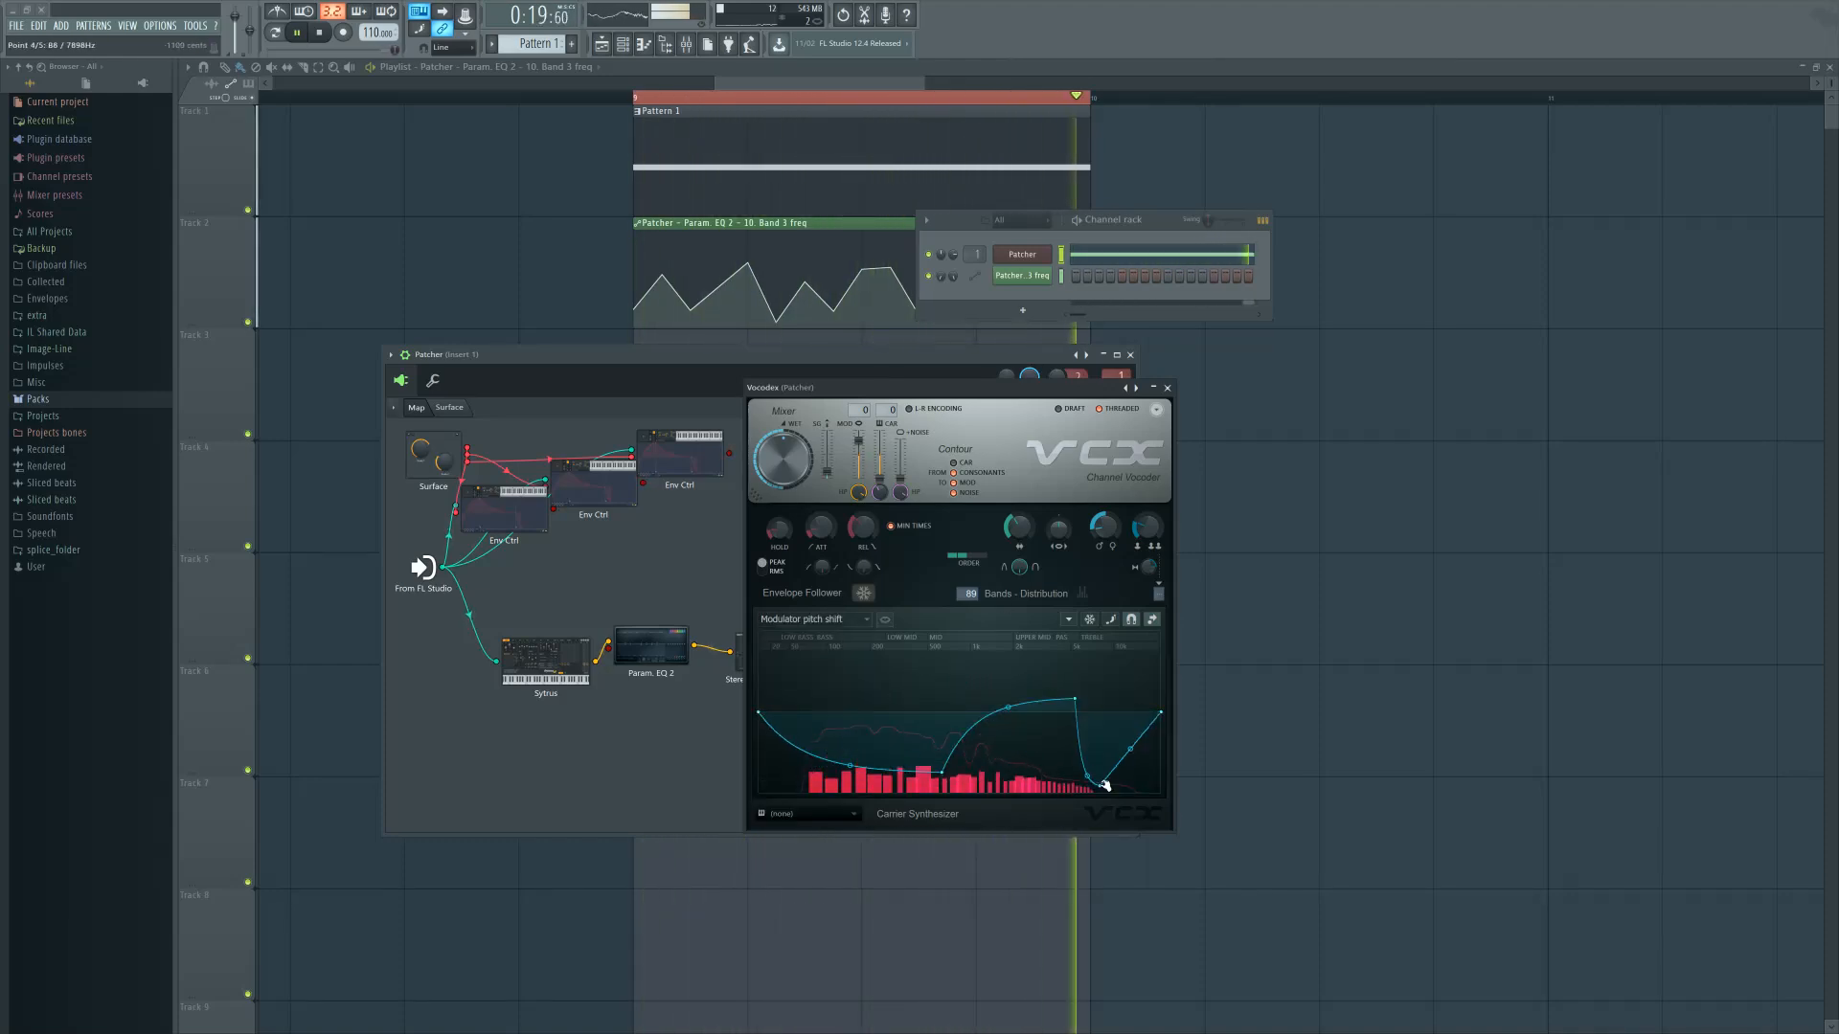
{"action": "right_click", "coordinate": [868, 666]}
{"action": "left_click_drag", "start_coordinate": [941, 772], "coordinate": [972, 771]}
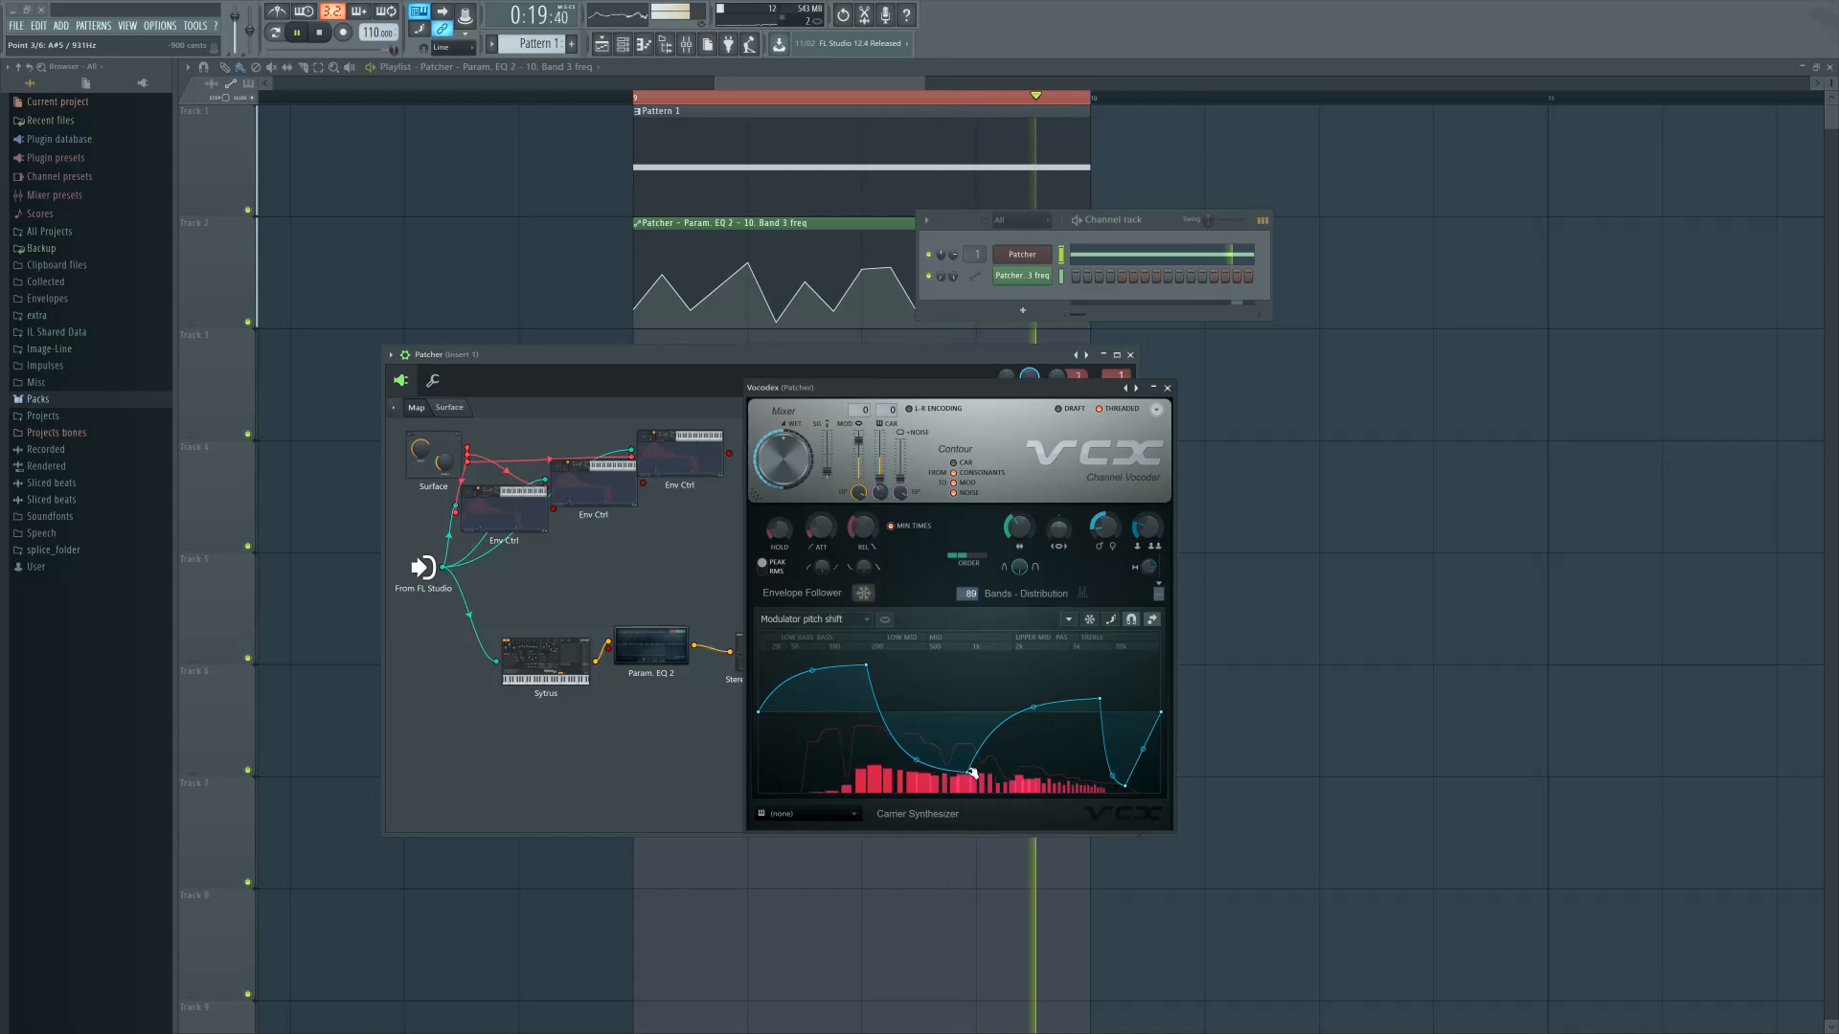
{"action": "left_click", "coordinate": [1168, 388]}
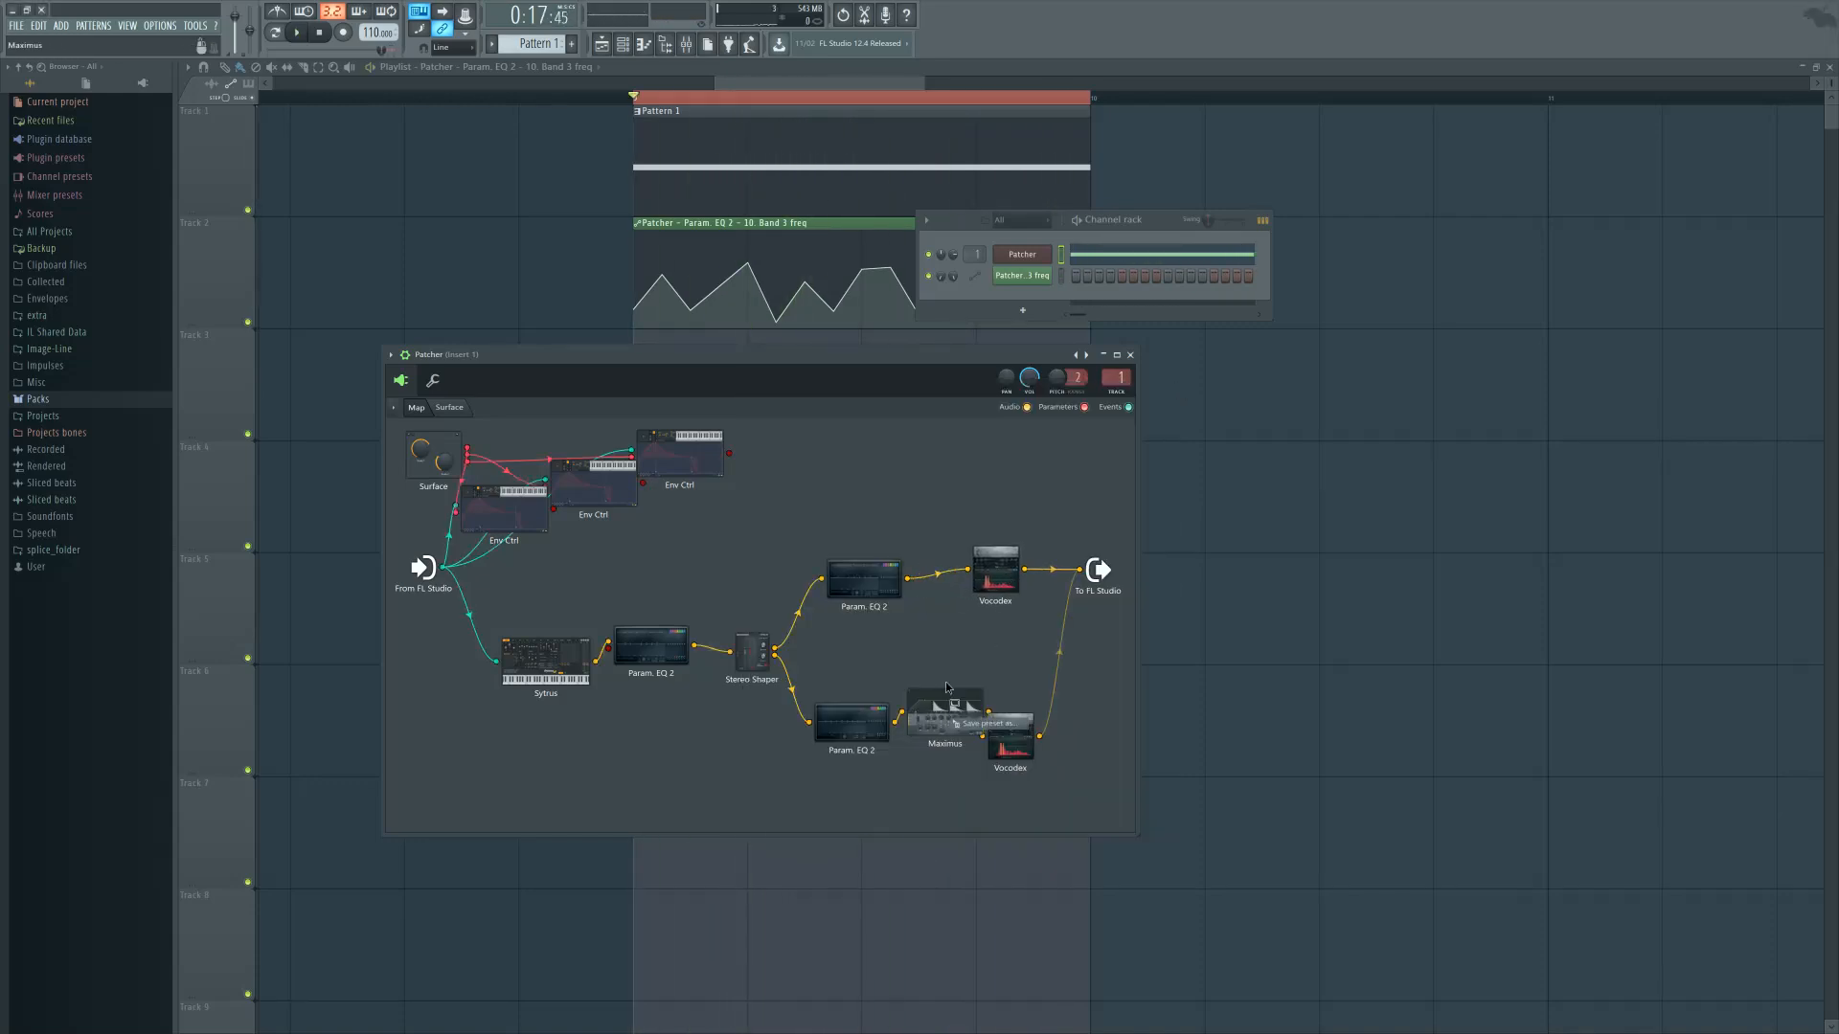
Try a copy of the Maximus between the upper Parametric EQ 2 and Vocodex during playback
{"action": "left_click_drag", "start_coordinate": [918, 596], "coordinate": [919, 594]}
{"action": "key", "text": "space"}
{"action": "left_click_drag", "start_coordinate": [931, 581], "coordinate": [924, 519]}
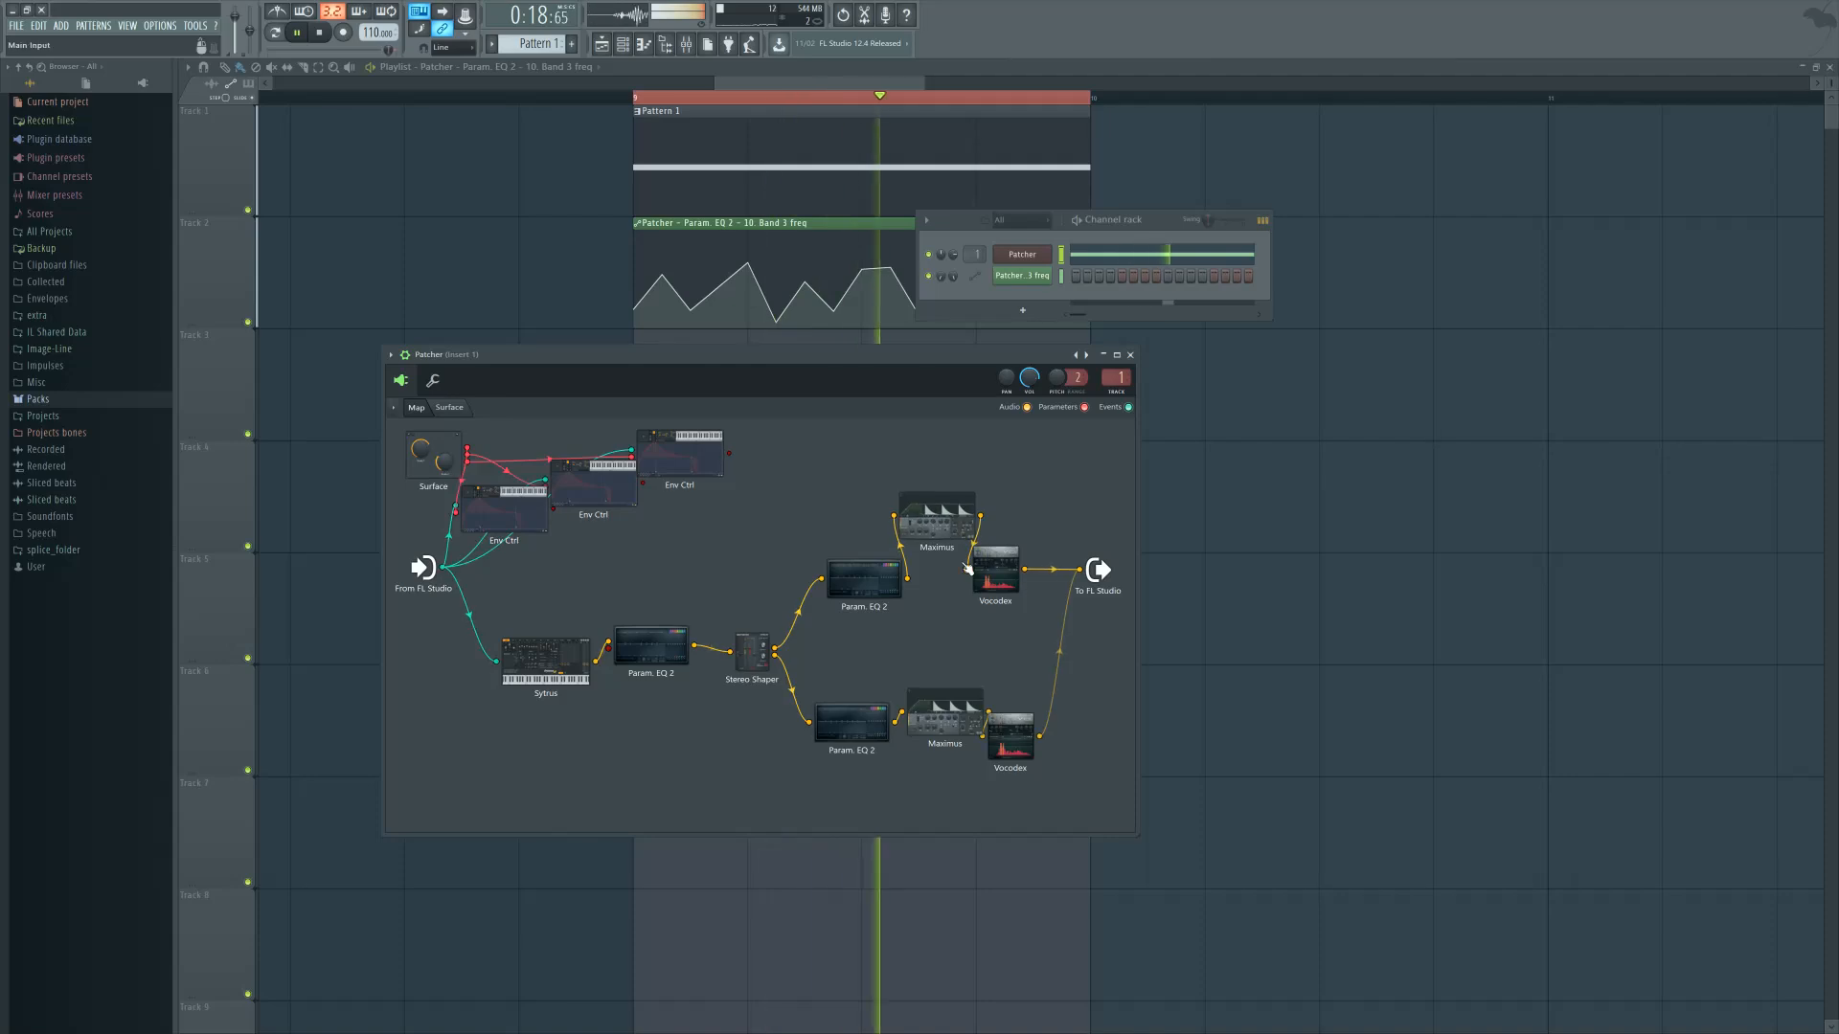
Try a gentler slope and a later knee on the upper Maximus's master curve while auditioning
{"action": "double_click", "coordinate": [949, 523]}
{"action": "key", "text": "space"}
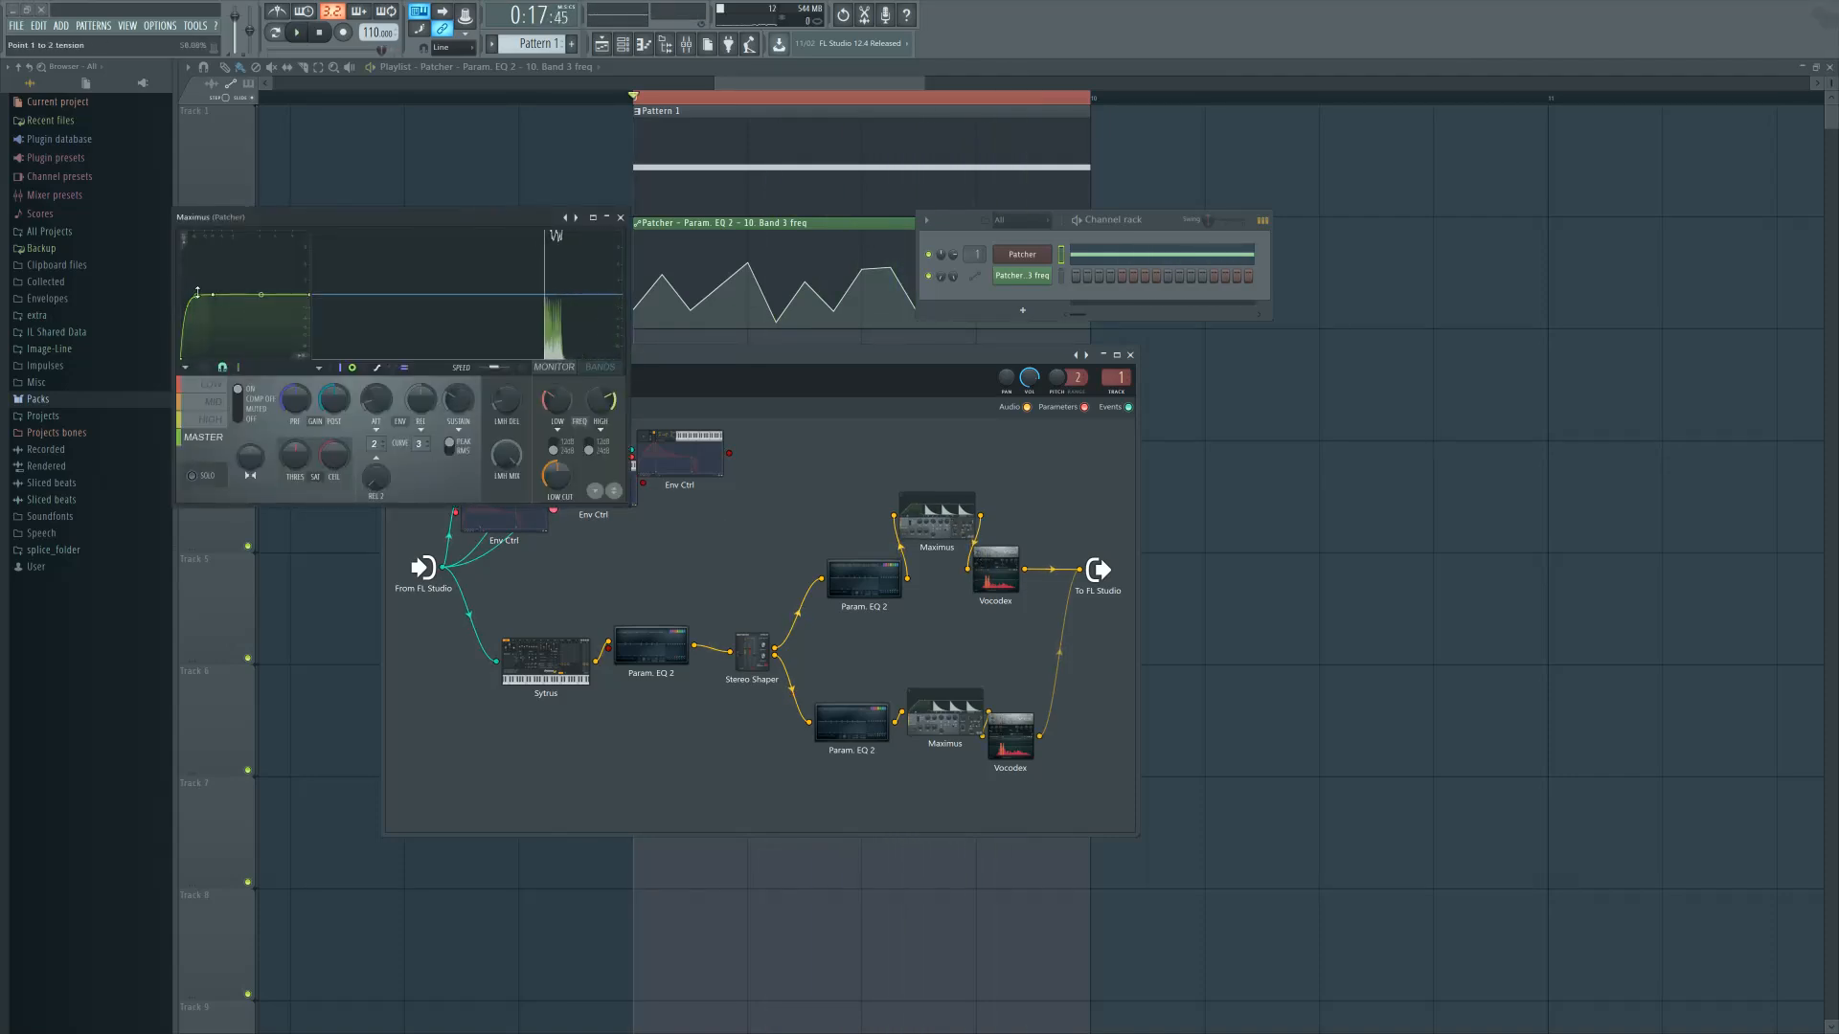
{"action": "left_click_drag", "start_coordinate": [197, 293], "coordinate": [197, 317]}
{"action": "key", "text": "space"}
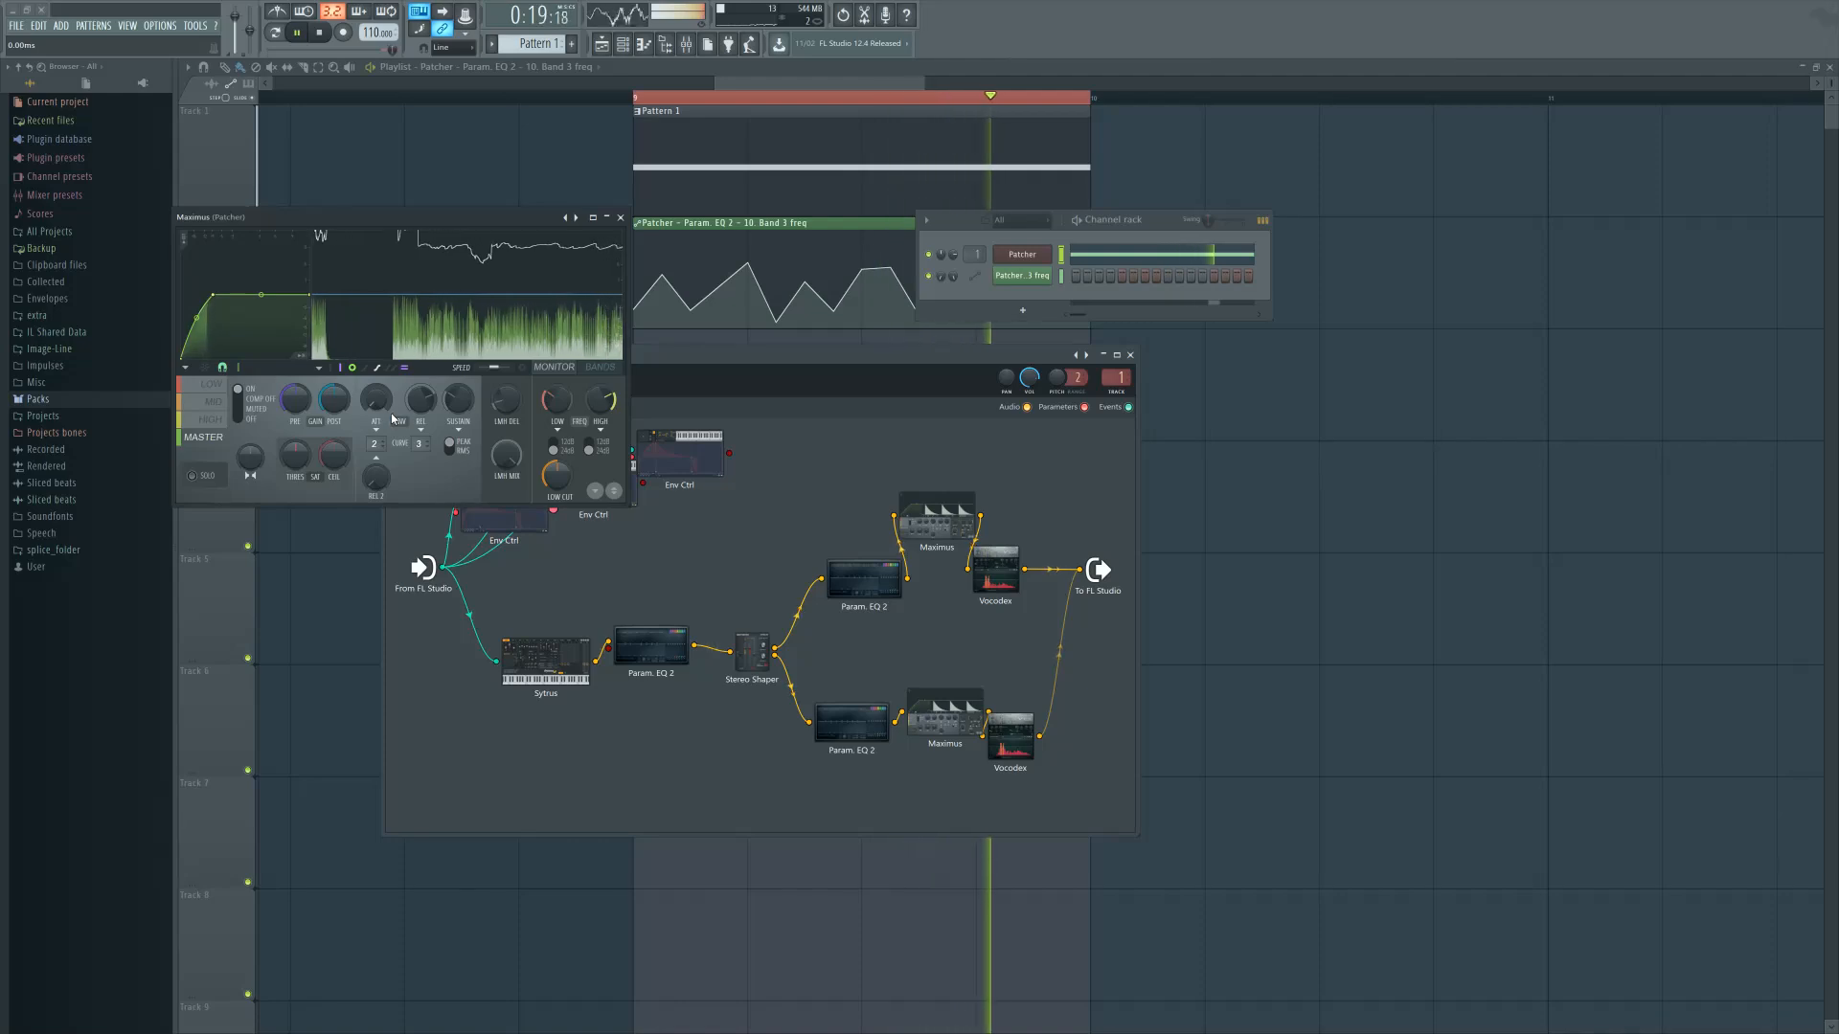
{"action": "left_click_drag", "start_coordinate": [212, 295], "coordinate": [239, 294]}
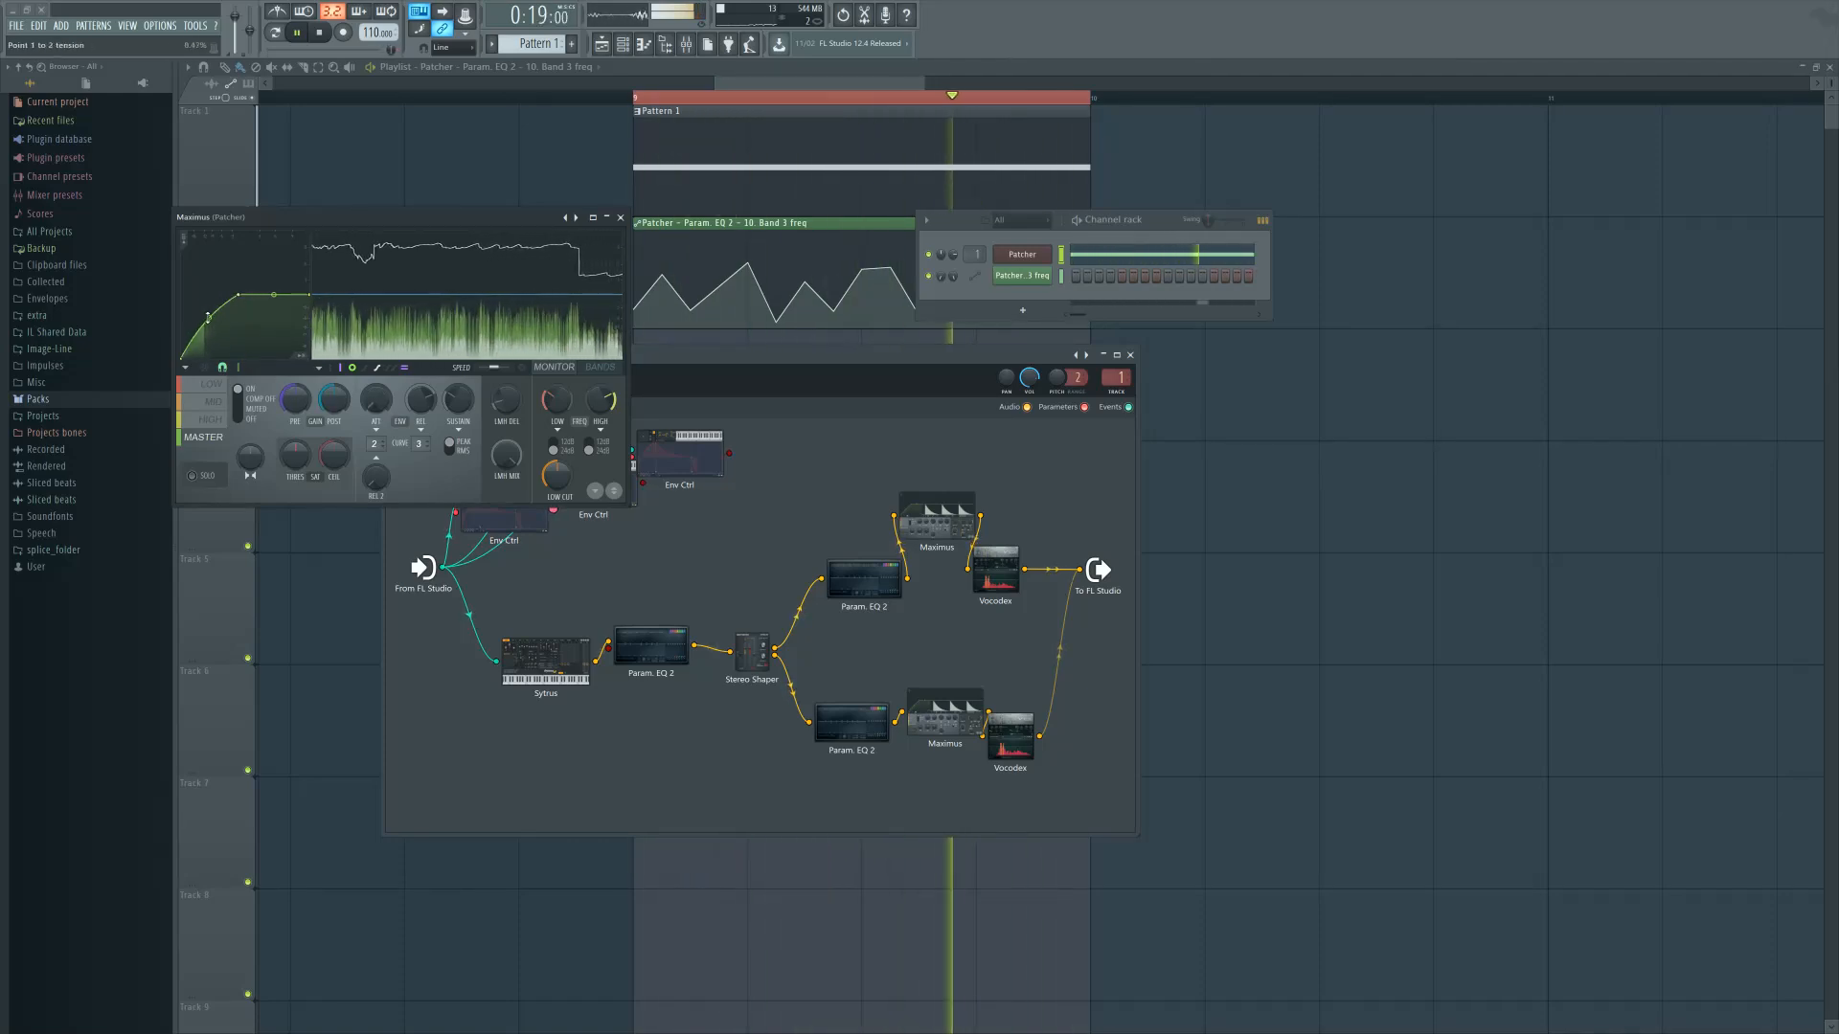
{"action": "key", "text": "space"}
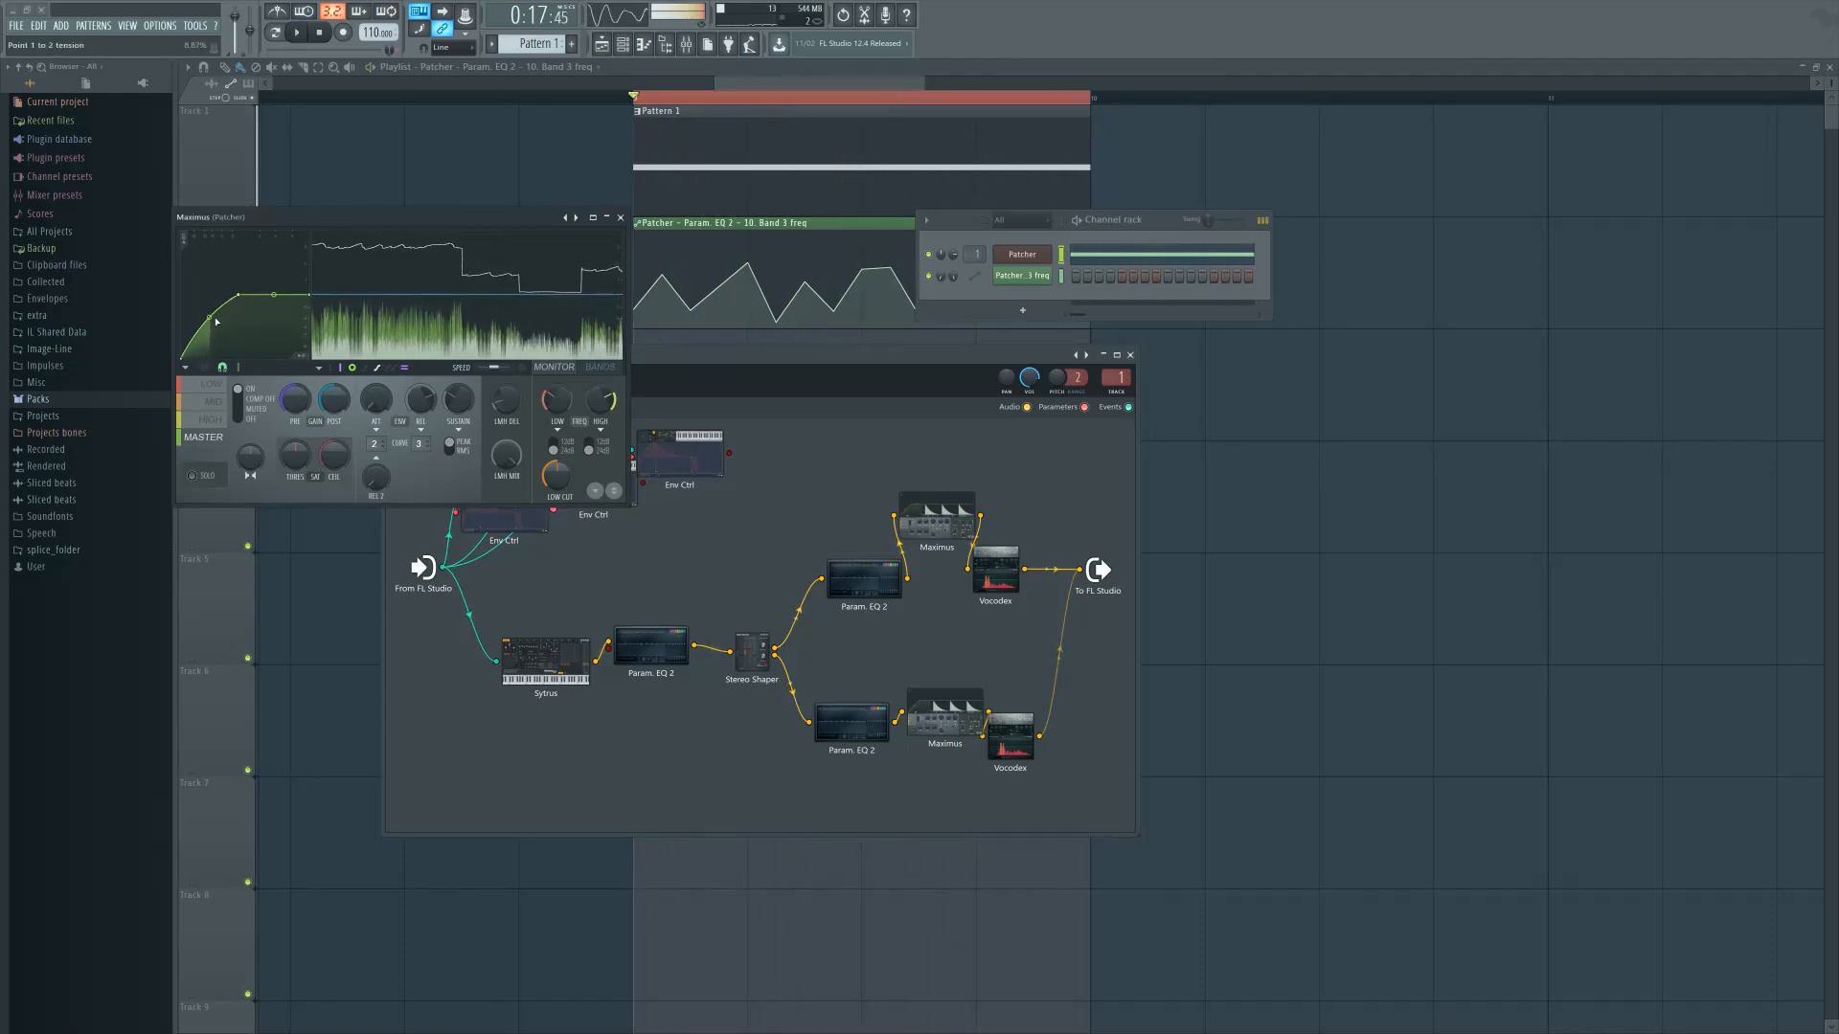
Delete the Maximus from the upper chain
{"action": "left_click_drag", "start_coordinate": [942, 524], "coordinate": [950, 519]}
{"action": "right_click", "coordinate": [946, 508]}
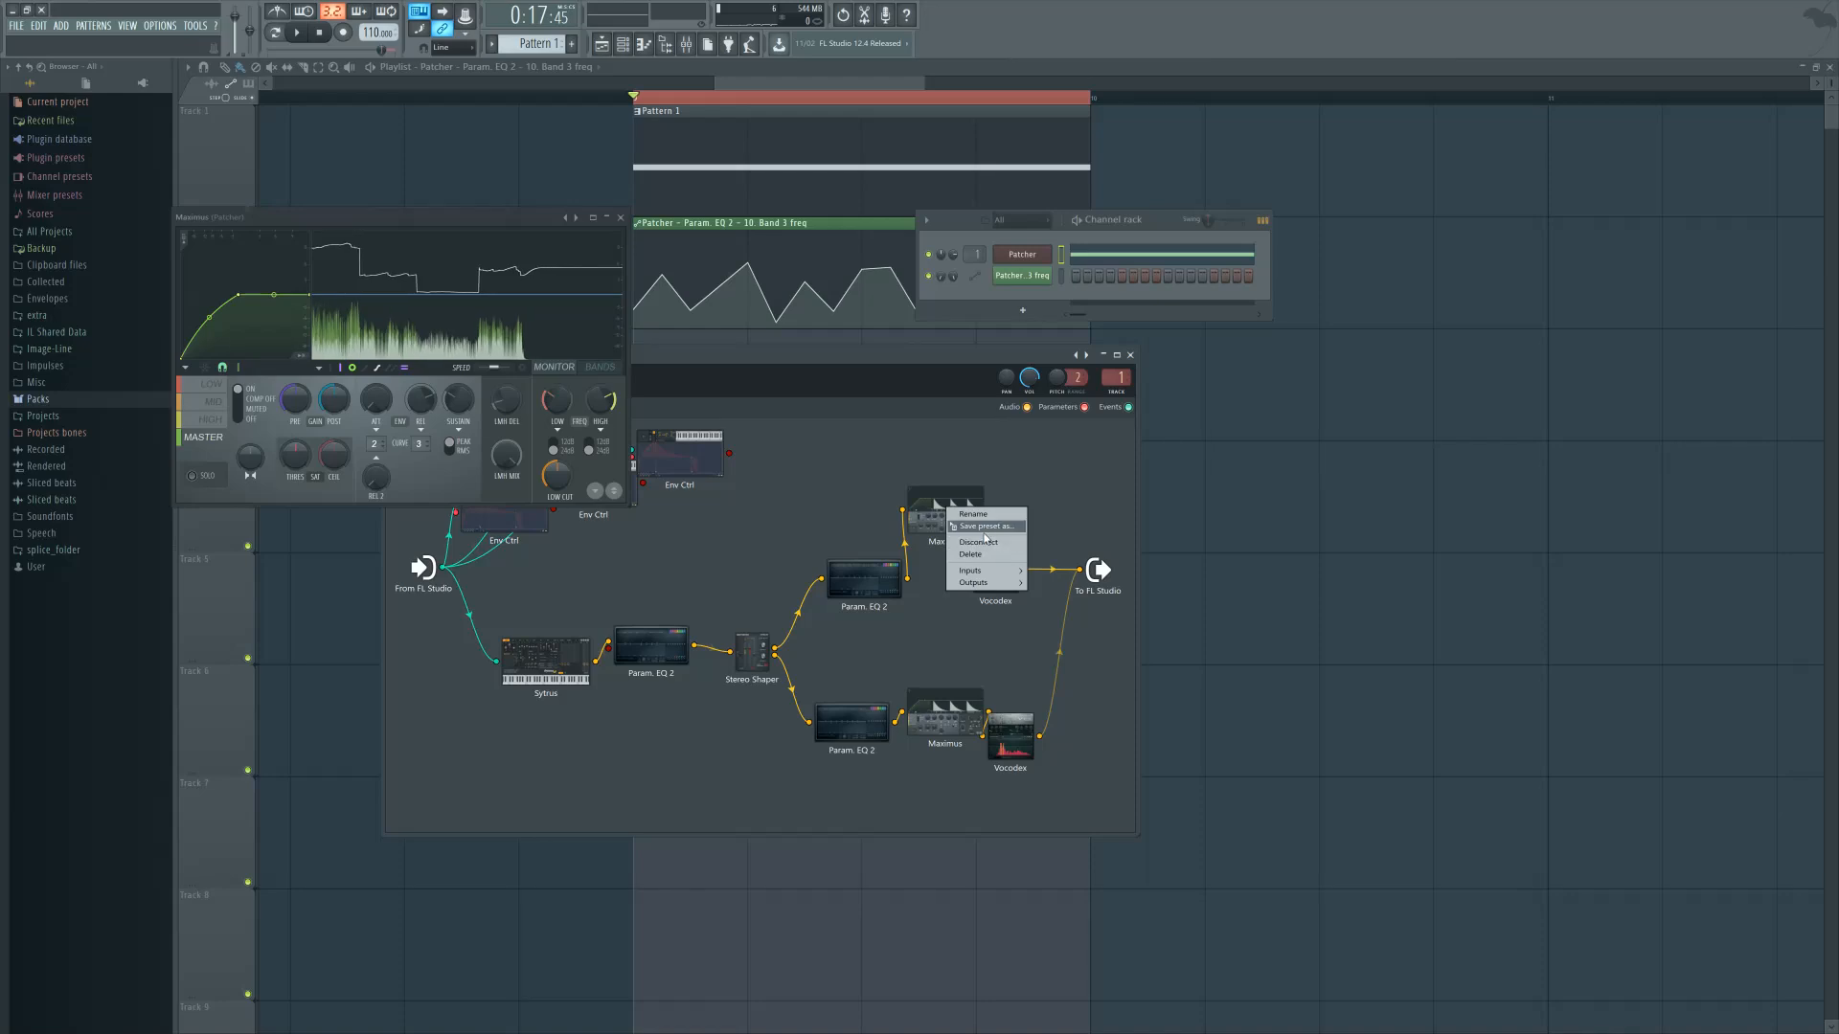
{"action": "left_click", "coordinate": [971, 553]}
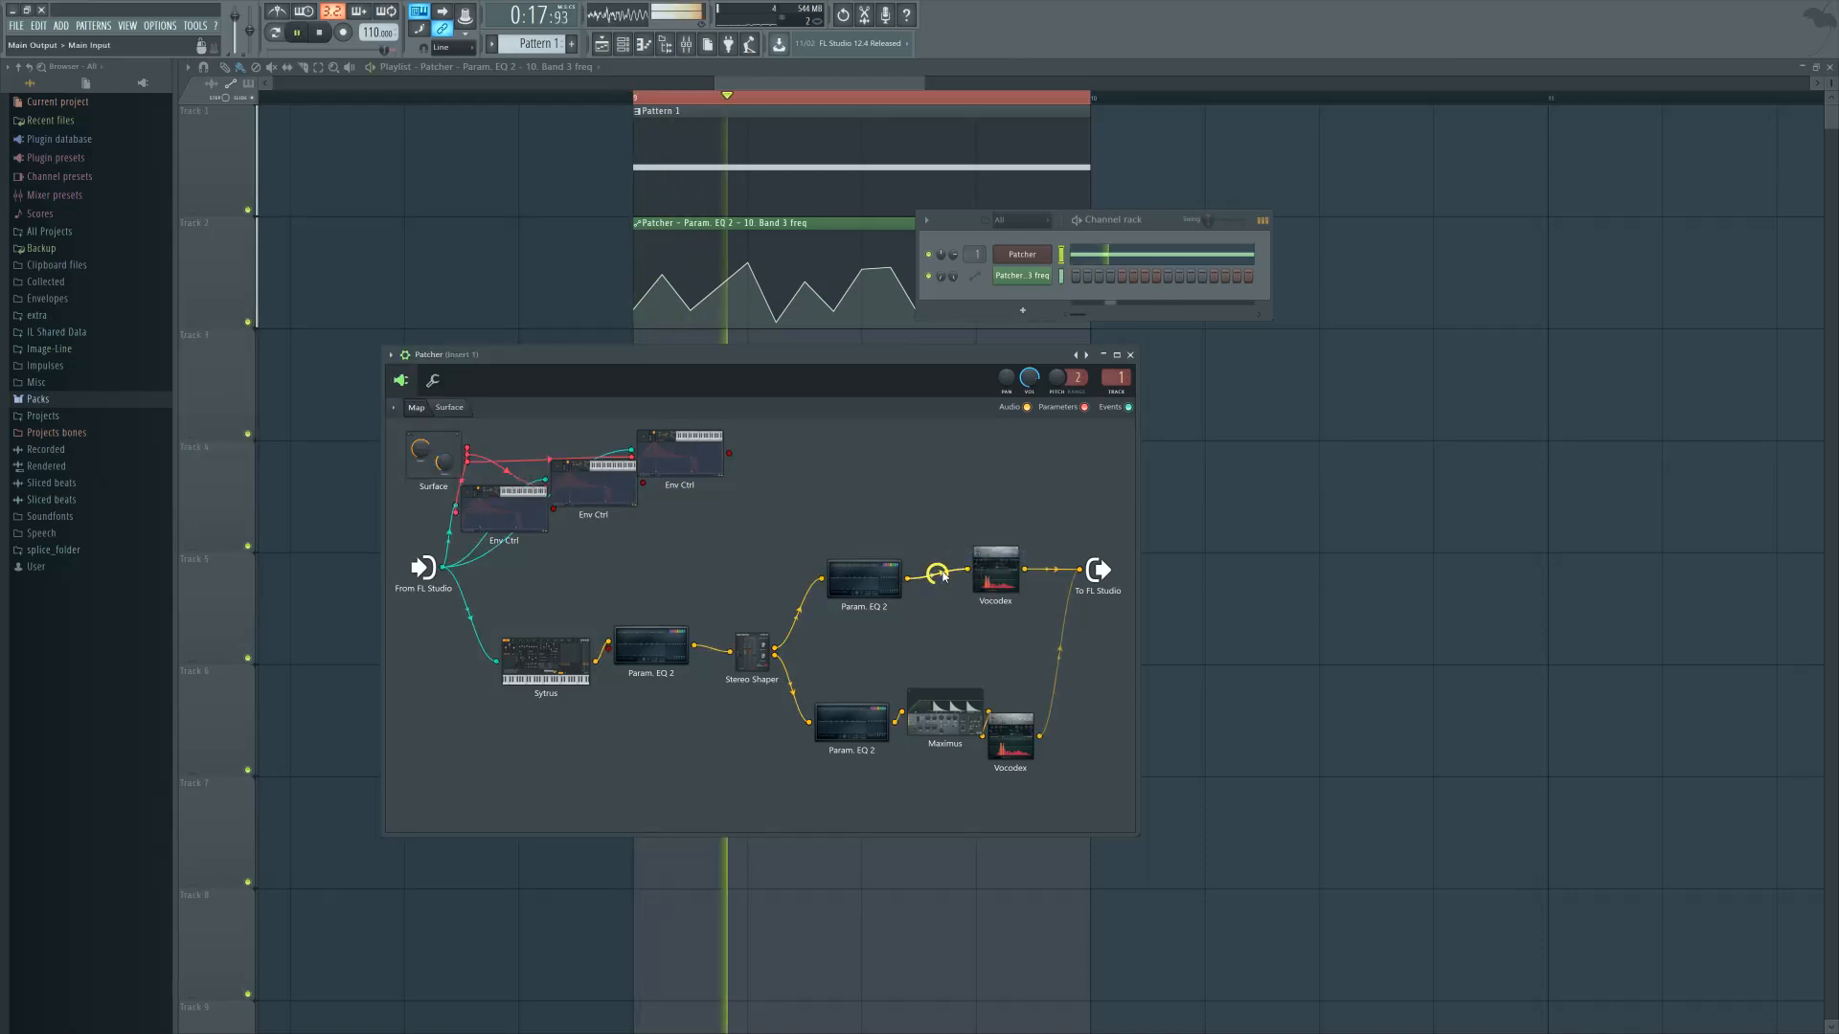
Lower the output module between the two chains and move the lower Vocodex away from the Maximus
{"action": "left_click_drag", "start_coordinate": [1103, 571], "coordinate": [1102, 625]}
{"action": "key", "text": "space"}
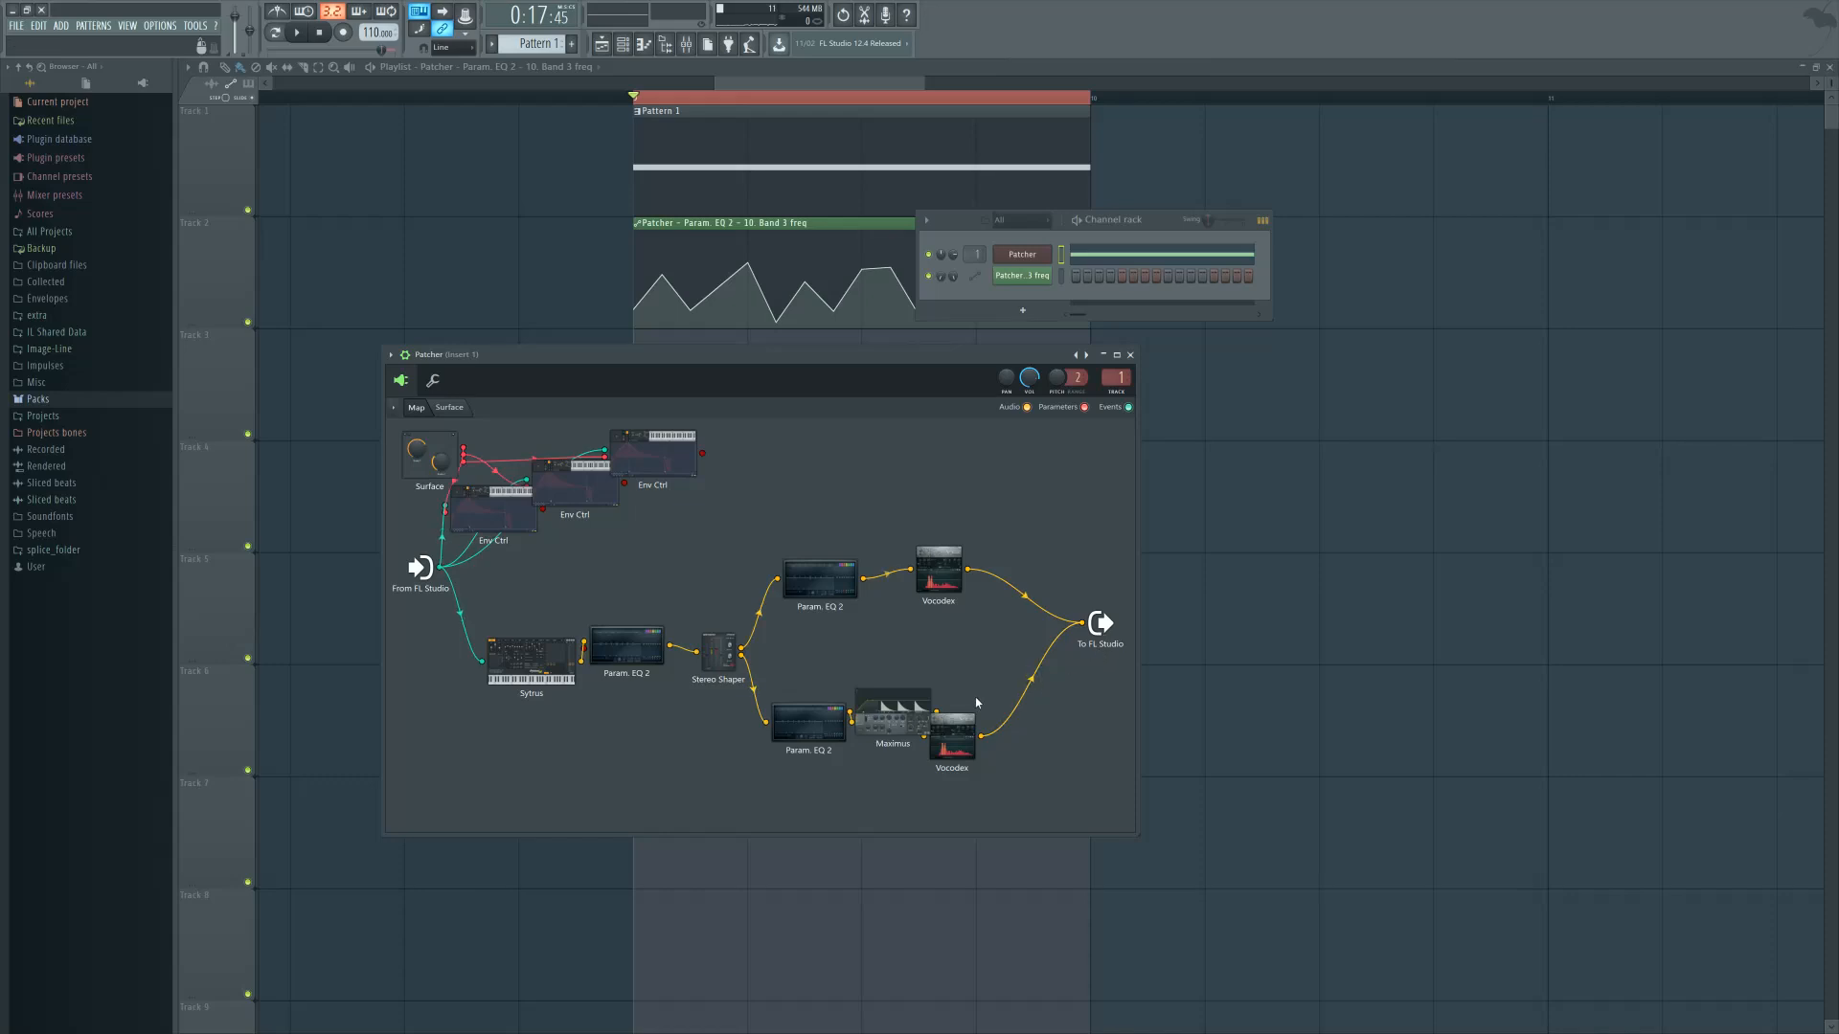
{"action": "left_click_drag", "start_coordinate": [977, 703], "coordinate": [1037, 679]}
Open the lower Maximus, move its window over the Patcher, and audition its compression
{"action": "left_click", "coordinate": [892, 717]}
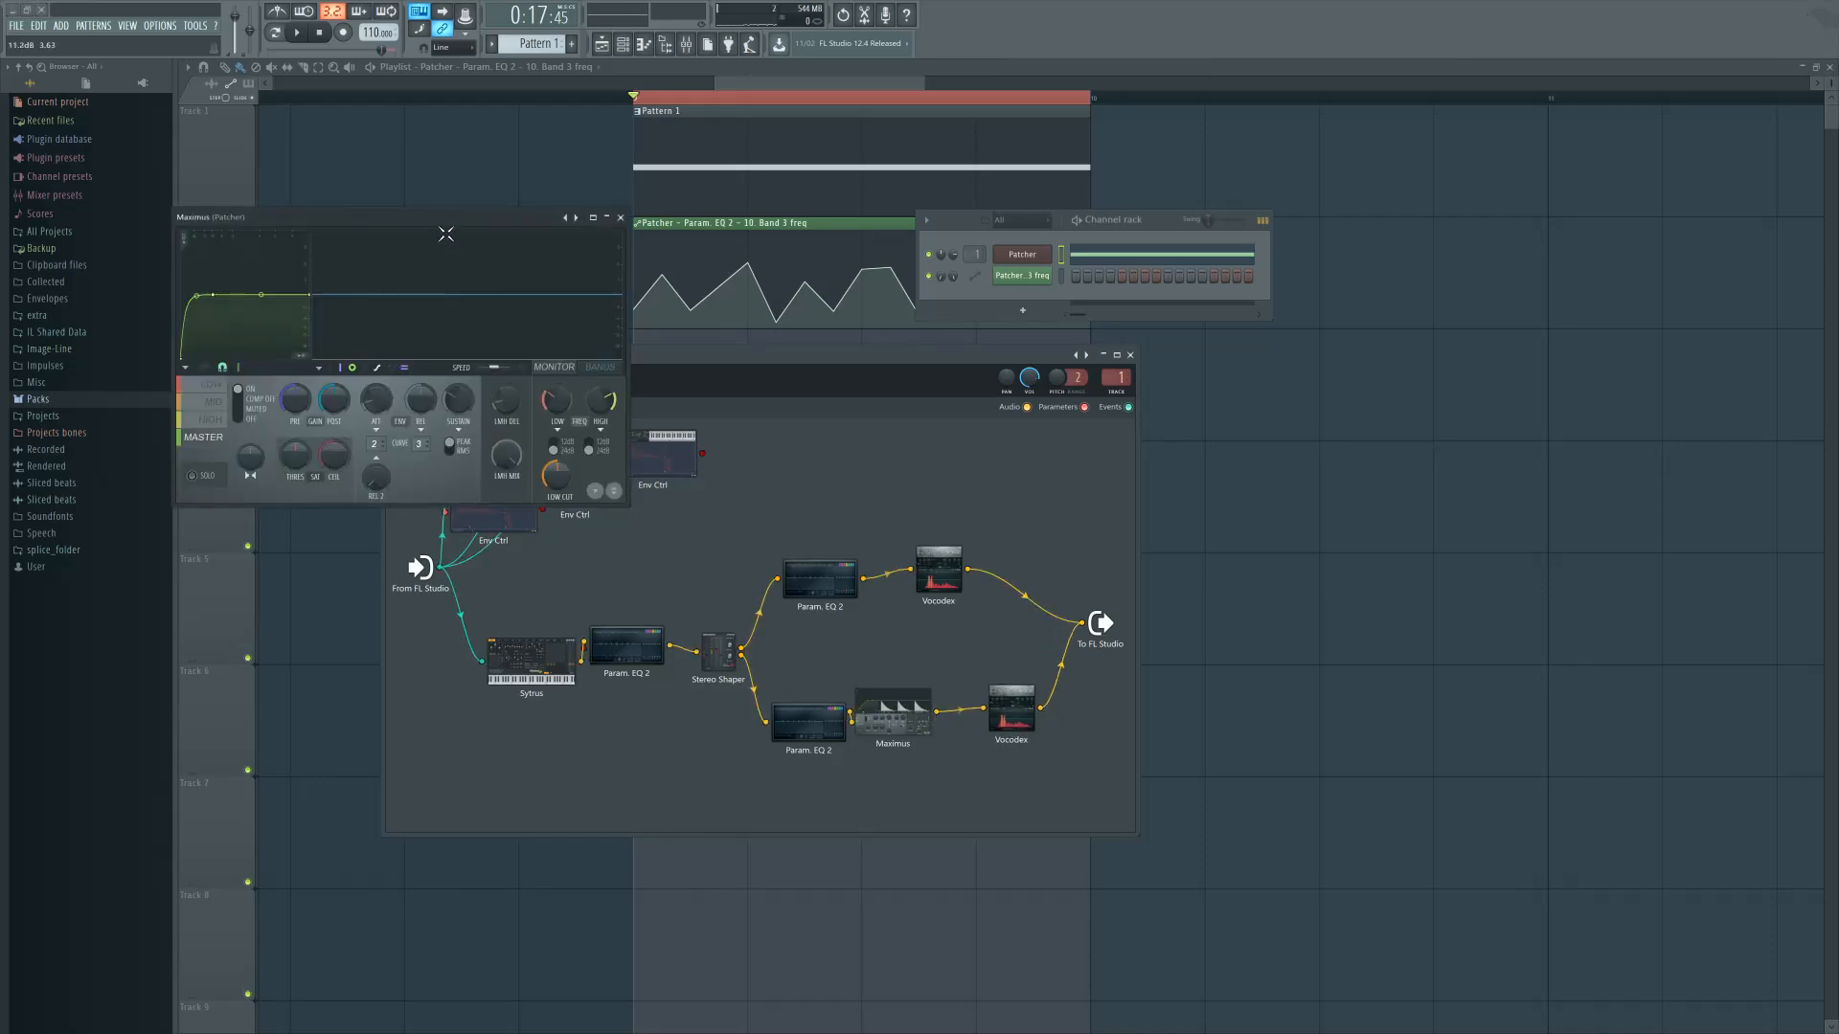
{"action": "left_click_drag", "start_coordinate": [445, 233], "coordinate": [651, 370]}
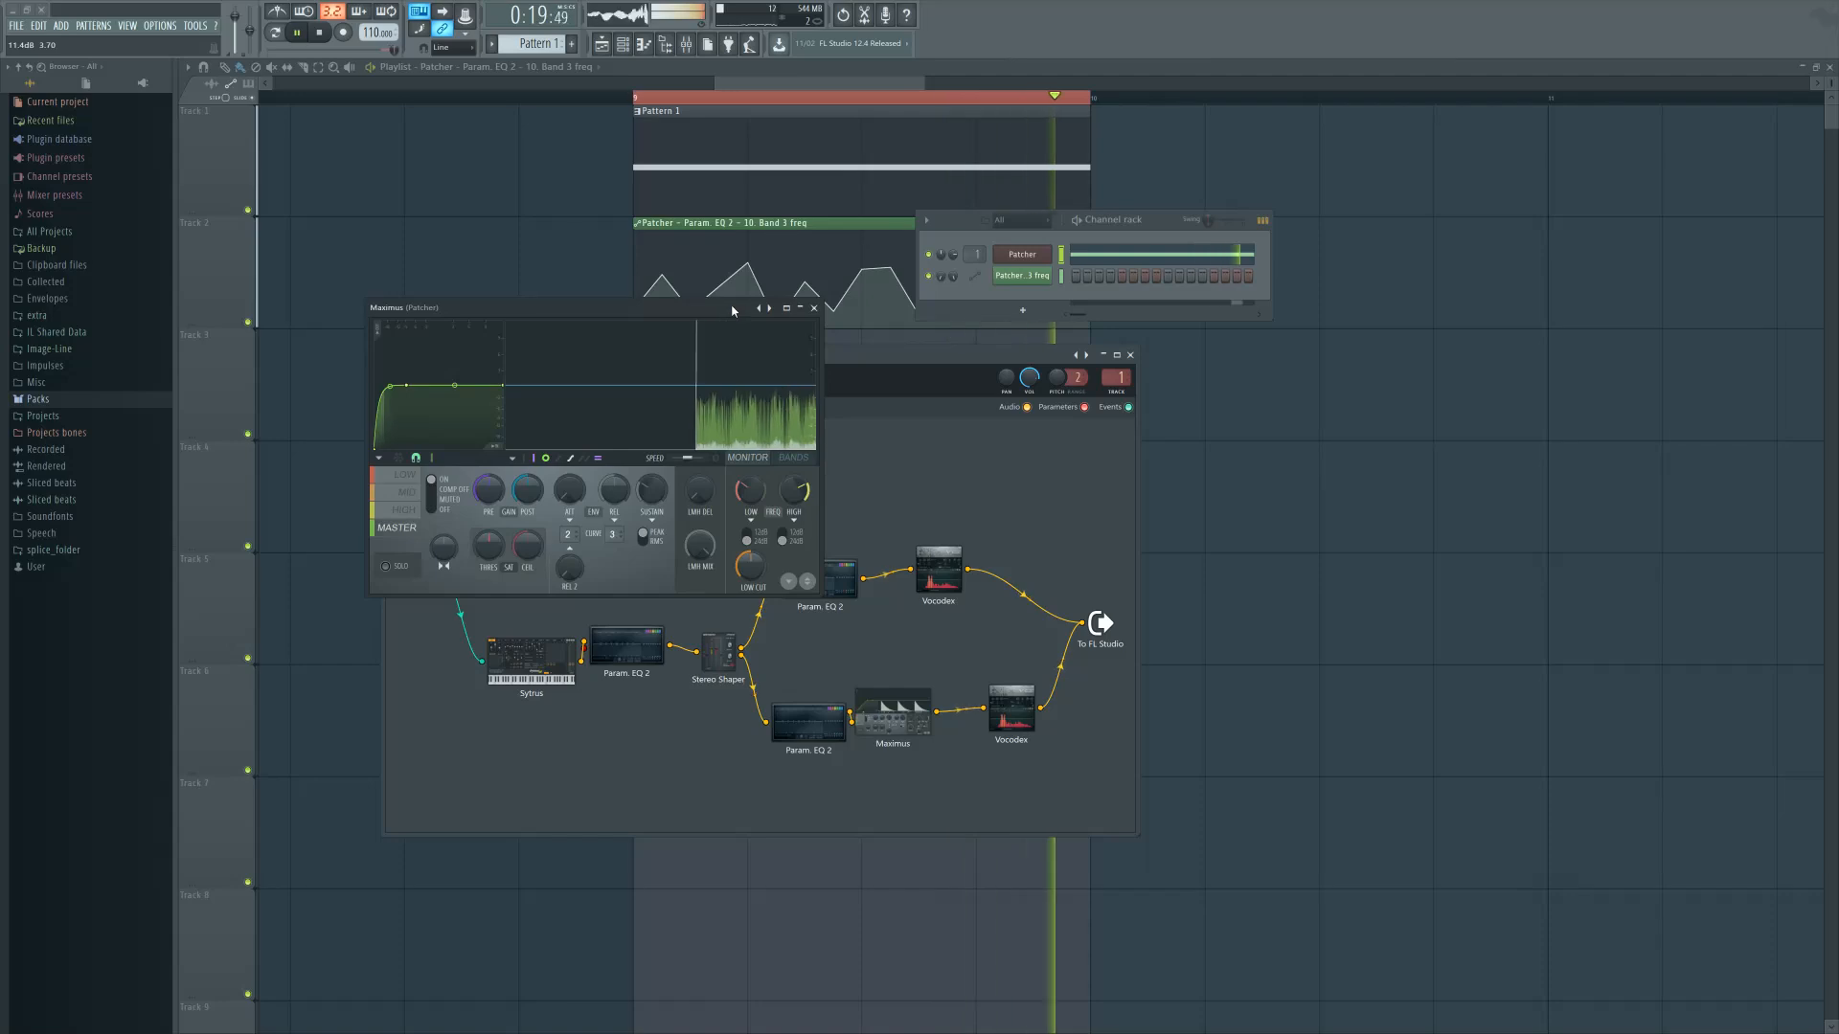
{"action": "key", "text": "space"}
Insert a copy of the lower Maximus between the upper Parametric EQ 2 and Vocodex, and position its window
{"action": "left_click_drag", "start_coordinate": [912, 701], "coordinate": [904, 576]}
{"action": "left_click_drag", "start_coordinate": [477, 217], "coordinate": [823, 357]}
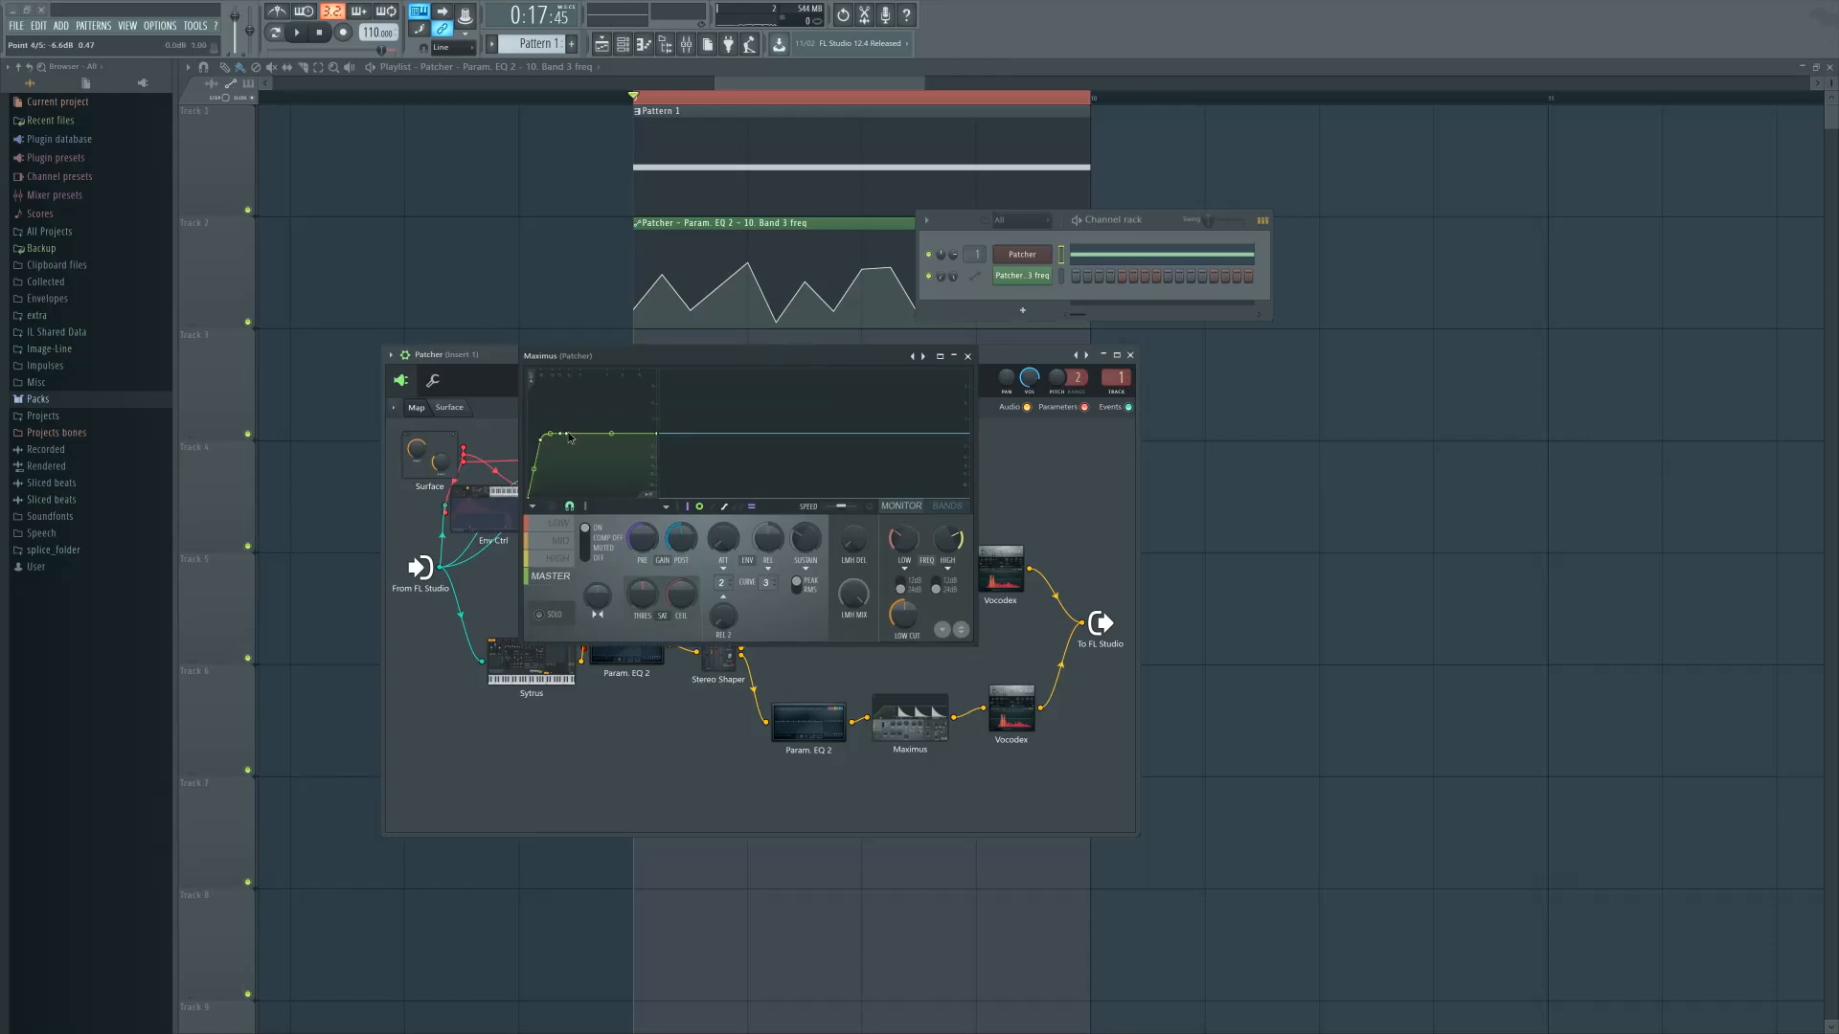
Delete the extra points from the upper Maximus's master curve to make it linear, and play the loop
{"action": "right_click", "coordinate": [568, 436]}
{"action": "left_click", "coordinate": [579, 450]}
{"action": "right_click", "coordinate": [561, 435]}
{"action": "left_click", "coordinate": [572, 450]}
{"action": "right_click", "coordinate": [541, 442]}
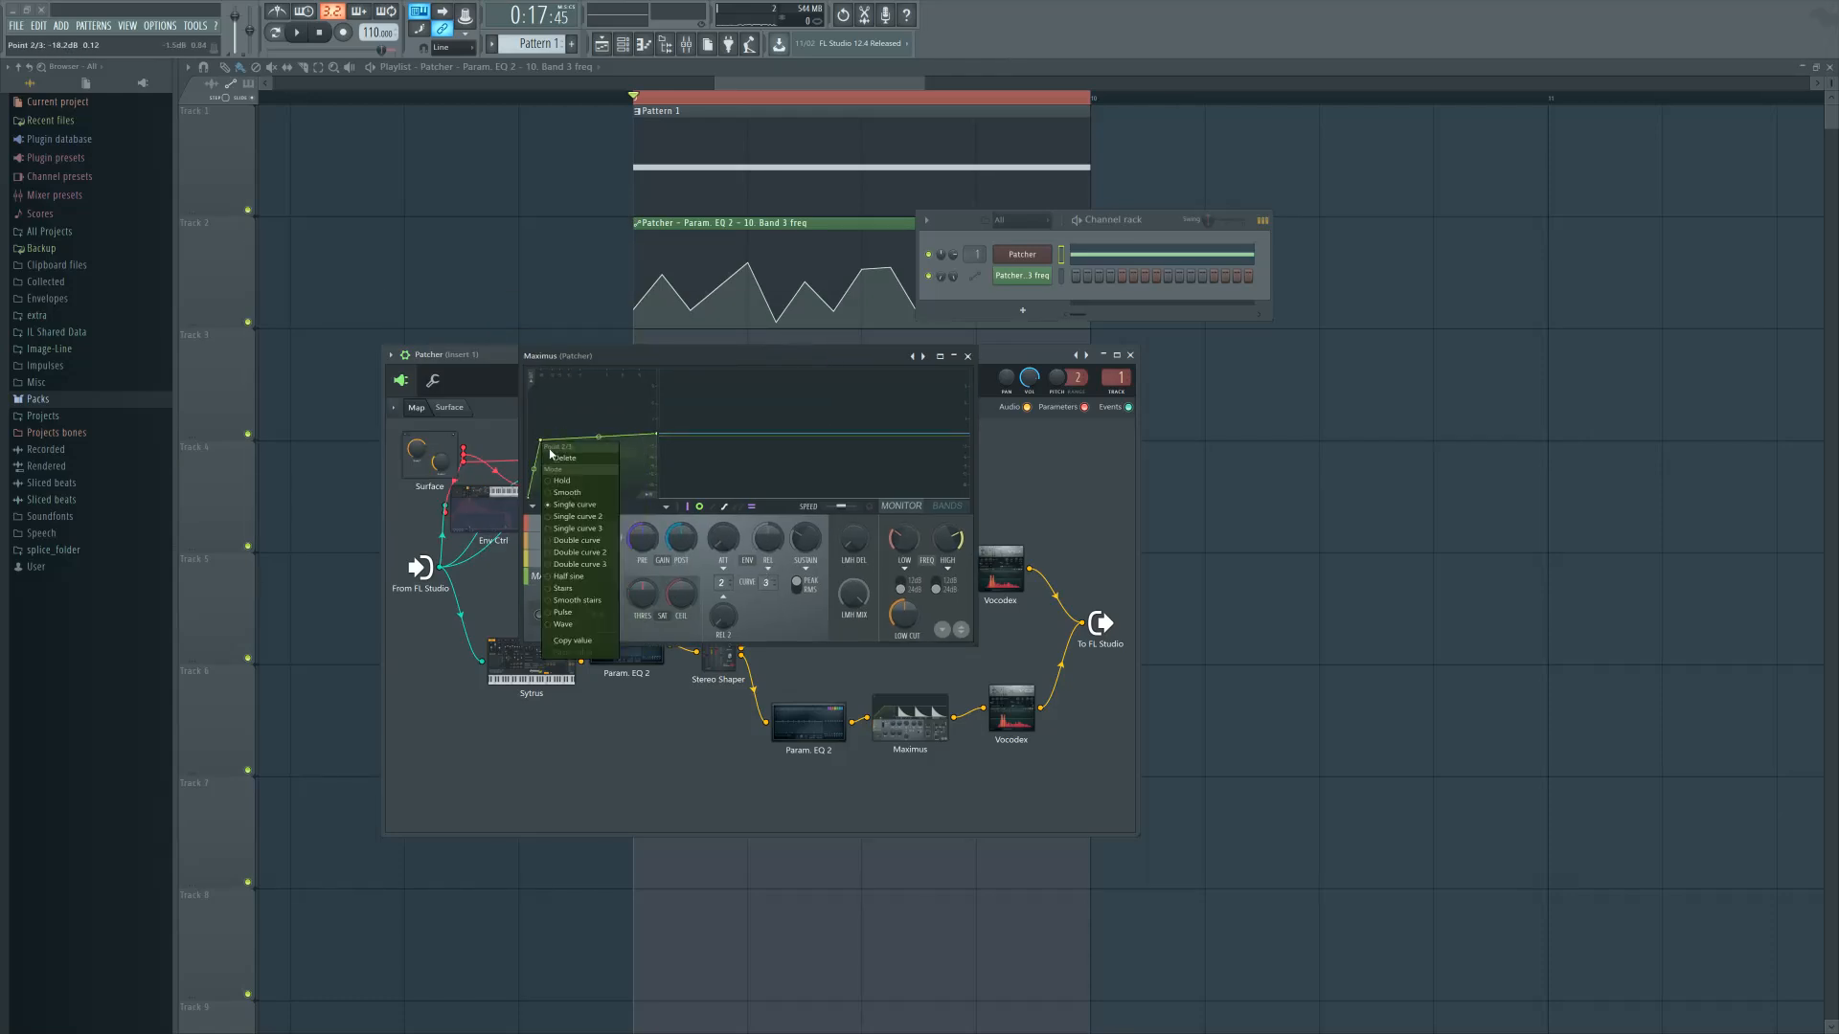
{"action": "left_click", "coordinate": [554, 457]}
{"action": "key", "text": "space"}
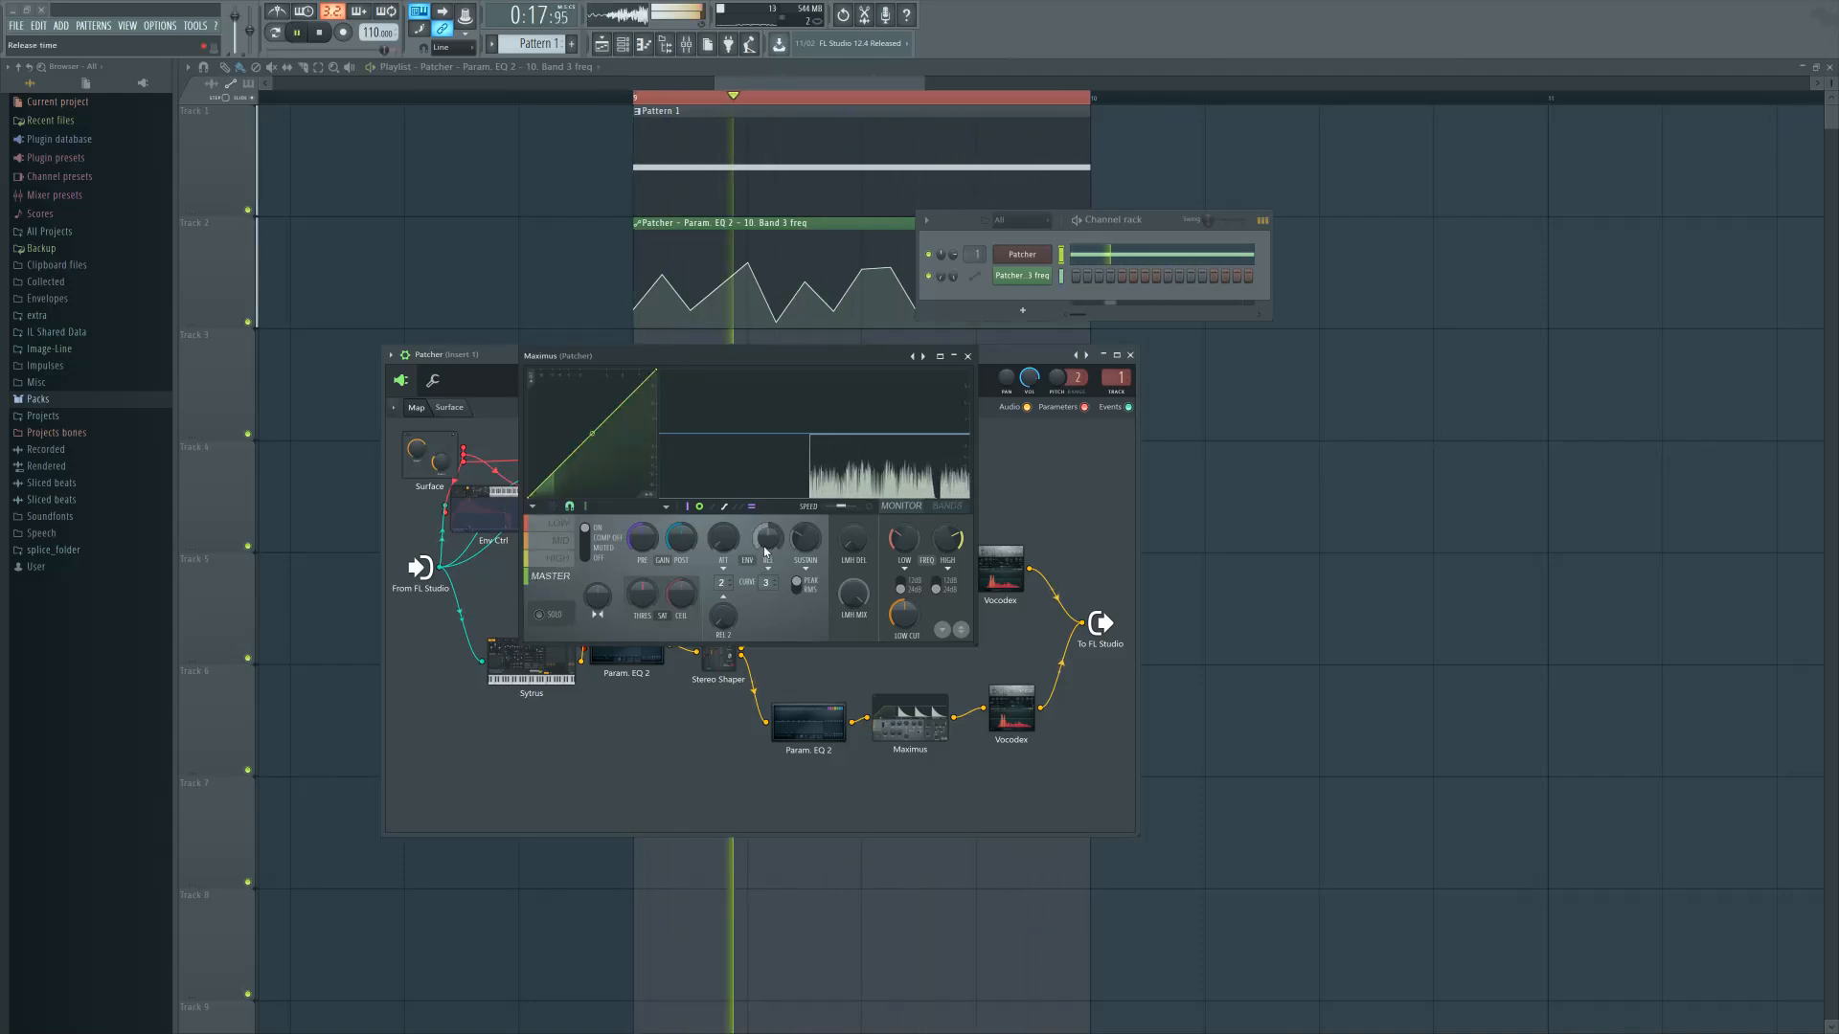
Close the upper Maximus and rearrange the output and upper-chain modules on the map
{"action": "left_click", "coordinate": [967, 357]}
{"action": "left_click_drag", "start_coordinate": [1096, 634], "coordinate": [1106, 633]}
{"action": "left_click_drag", "start_coordinate": [890, 563], "coordinate": [919, 576]}
{"action": "key", "text": "space"}
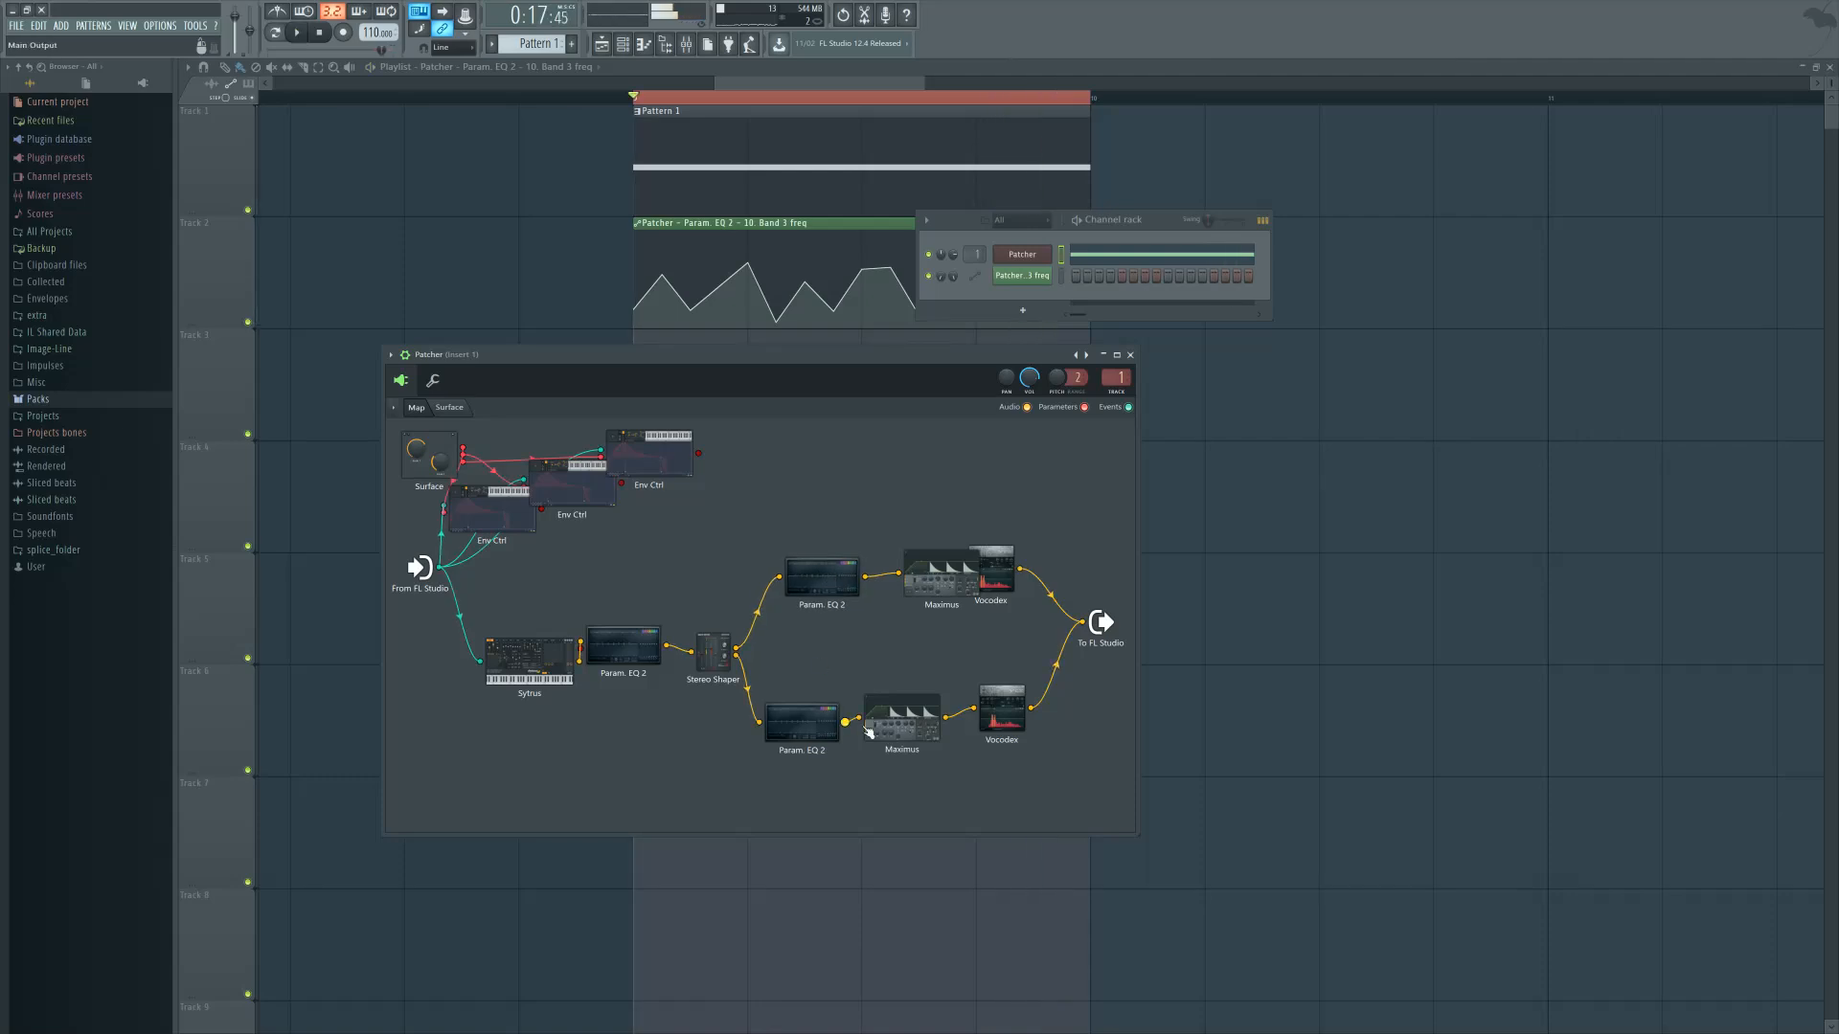
Soften the knee of the lower Maximus's master curve while the loop plays and close its window
{"action": "double_click", "coordinate": [915, 747]}
{"action": "key", "text": "space"}
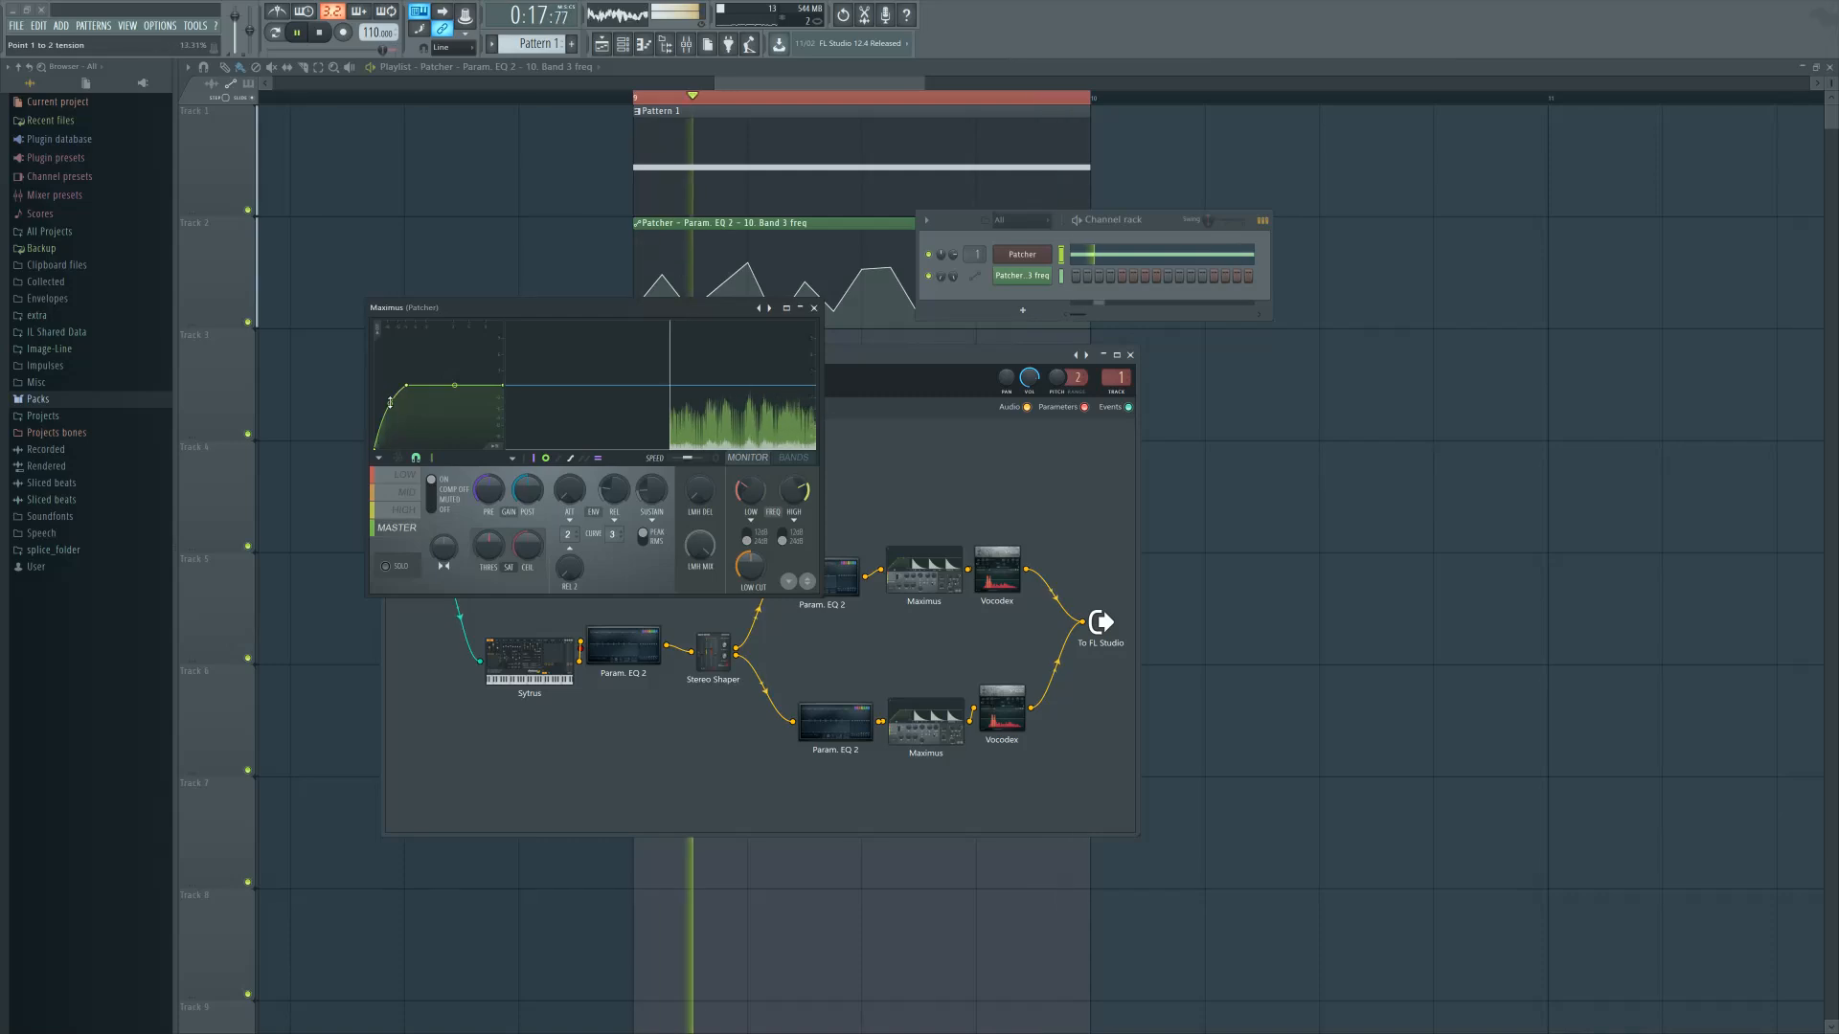
{"action": "left_click", "coordinate": [814, 309]}
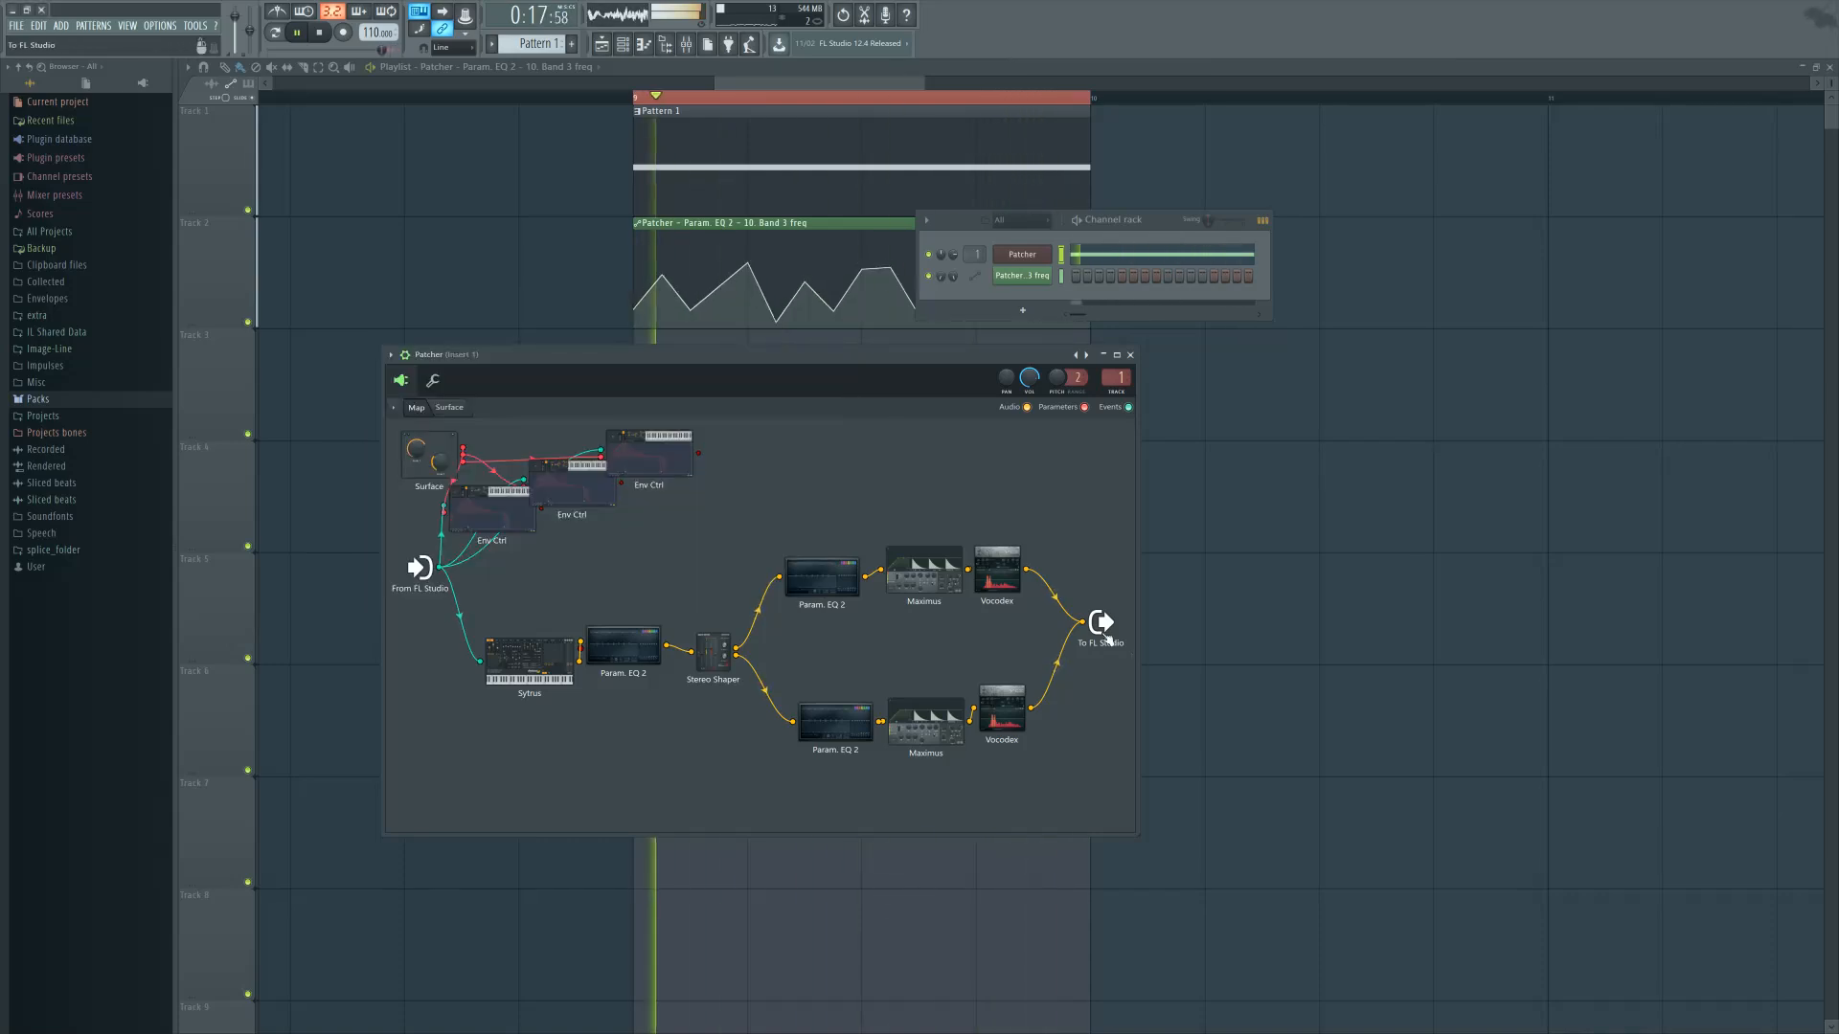
Reposition the output and lower Vocodex on the map, open the Vocodex, adjust the upper chain's output level, and stop playback
{"action": "left_click_drag", "start_coordinate": [1104, 628], "coordinate": [1106, 653]}
{"action": "left_click_drag", "start_coordinate": [969, 711], "coordinate": [996, 719]}
{"action": "double_click", "coordinate": [997, 718]}
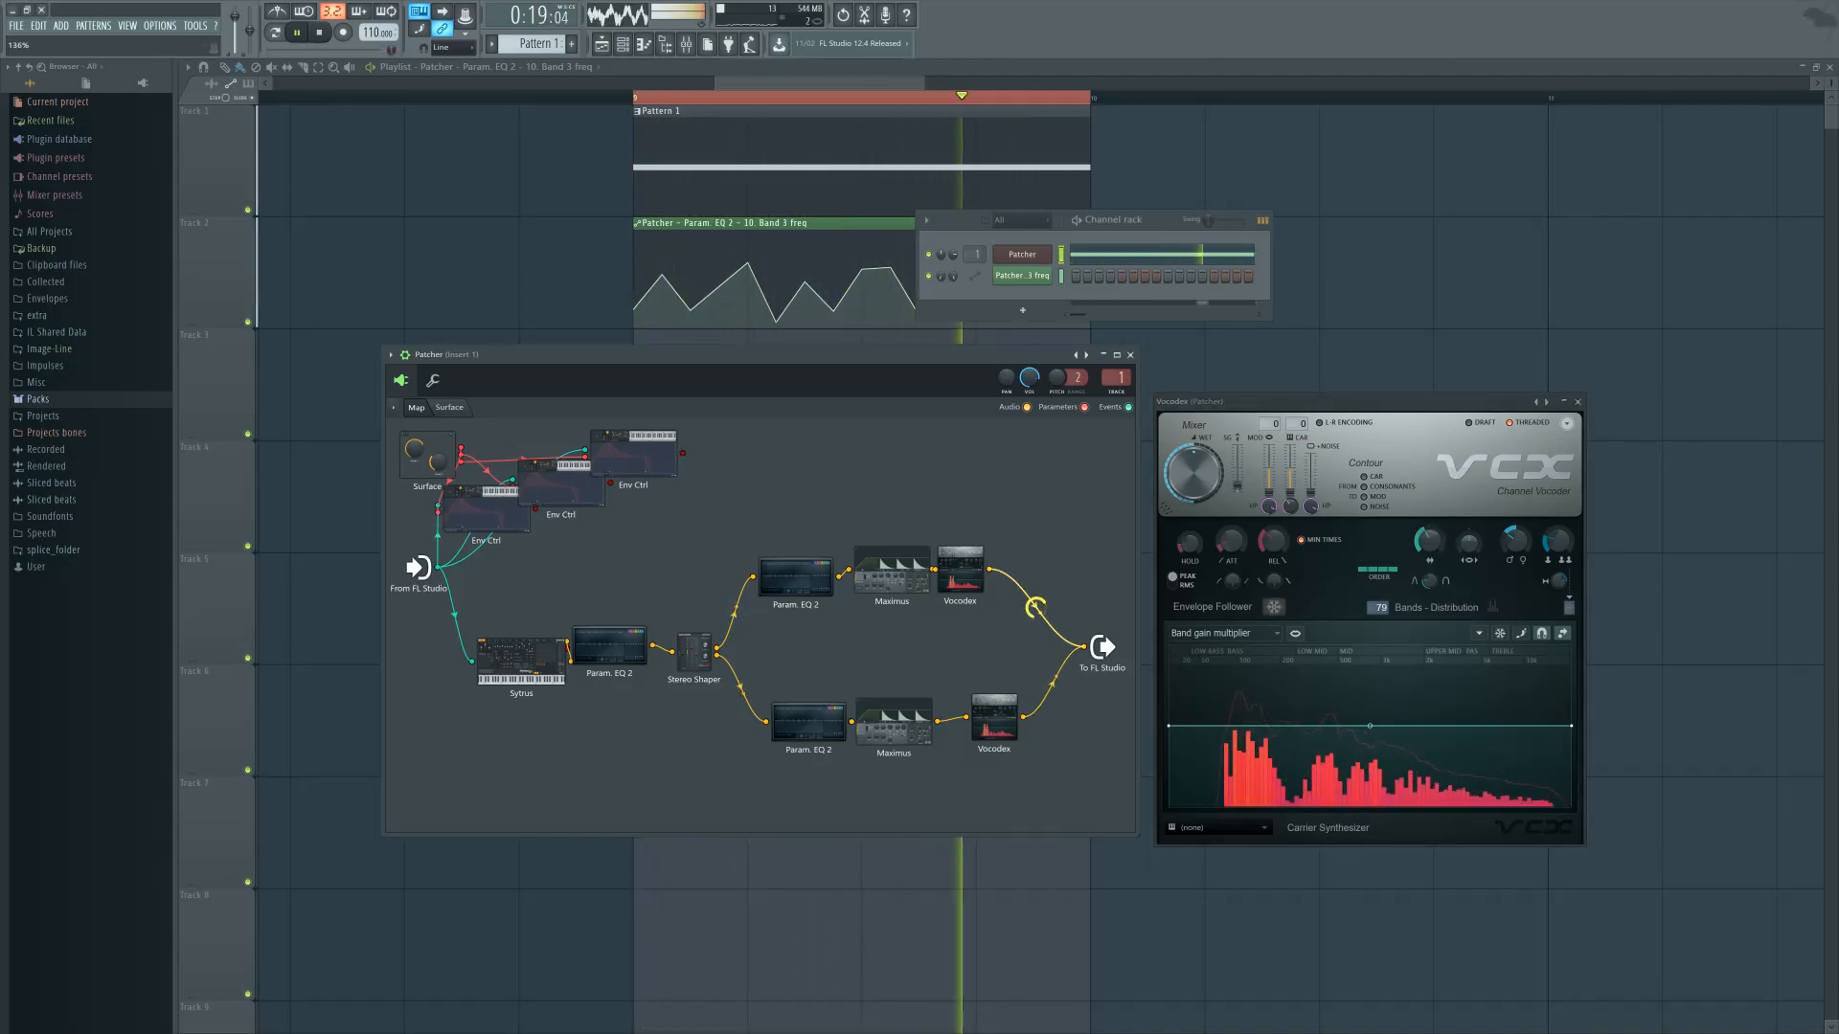
{"action": "key", "text": "space"}
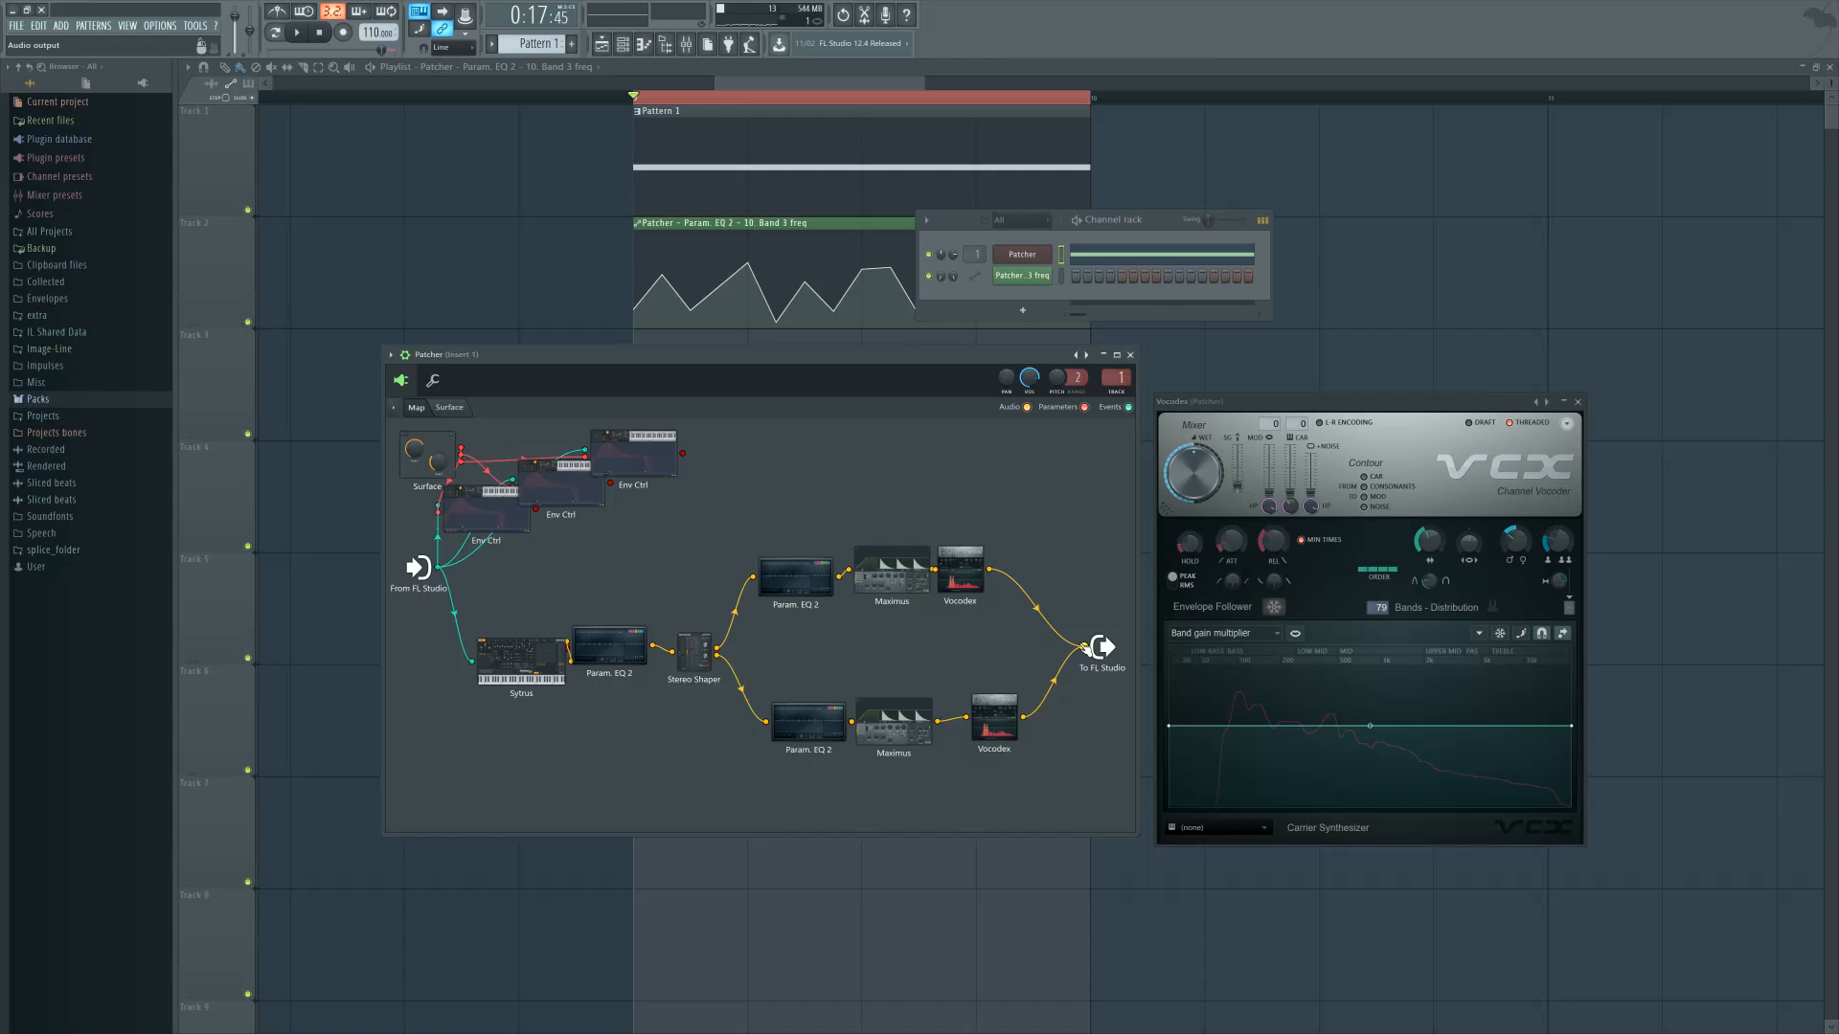
Remove the Fruity Limiter from the Master track in the mixer and close the mixer
{"action": "left_click", "coordinate": [684, 43]}
{"action": "left_click_drag", "start_coordinate": [981, 544], "coordinate": [812, 562]}
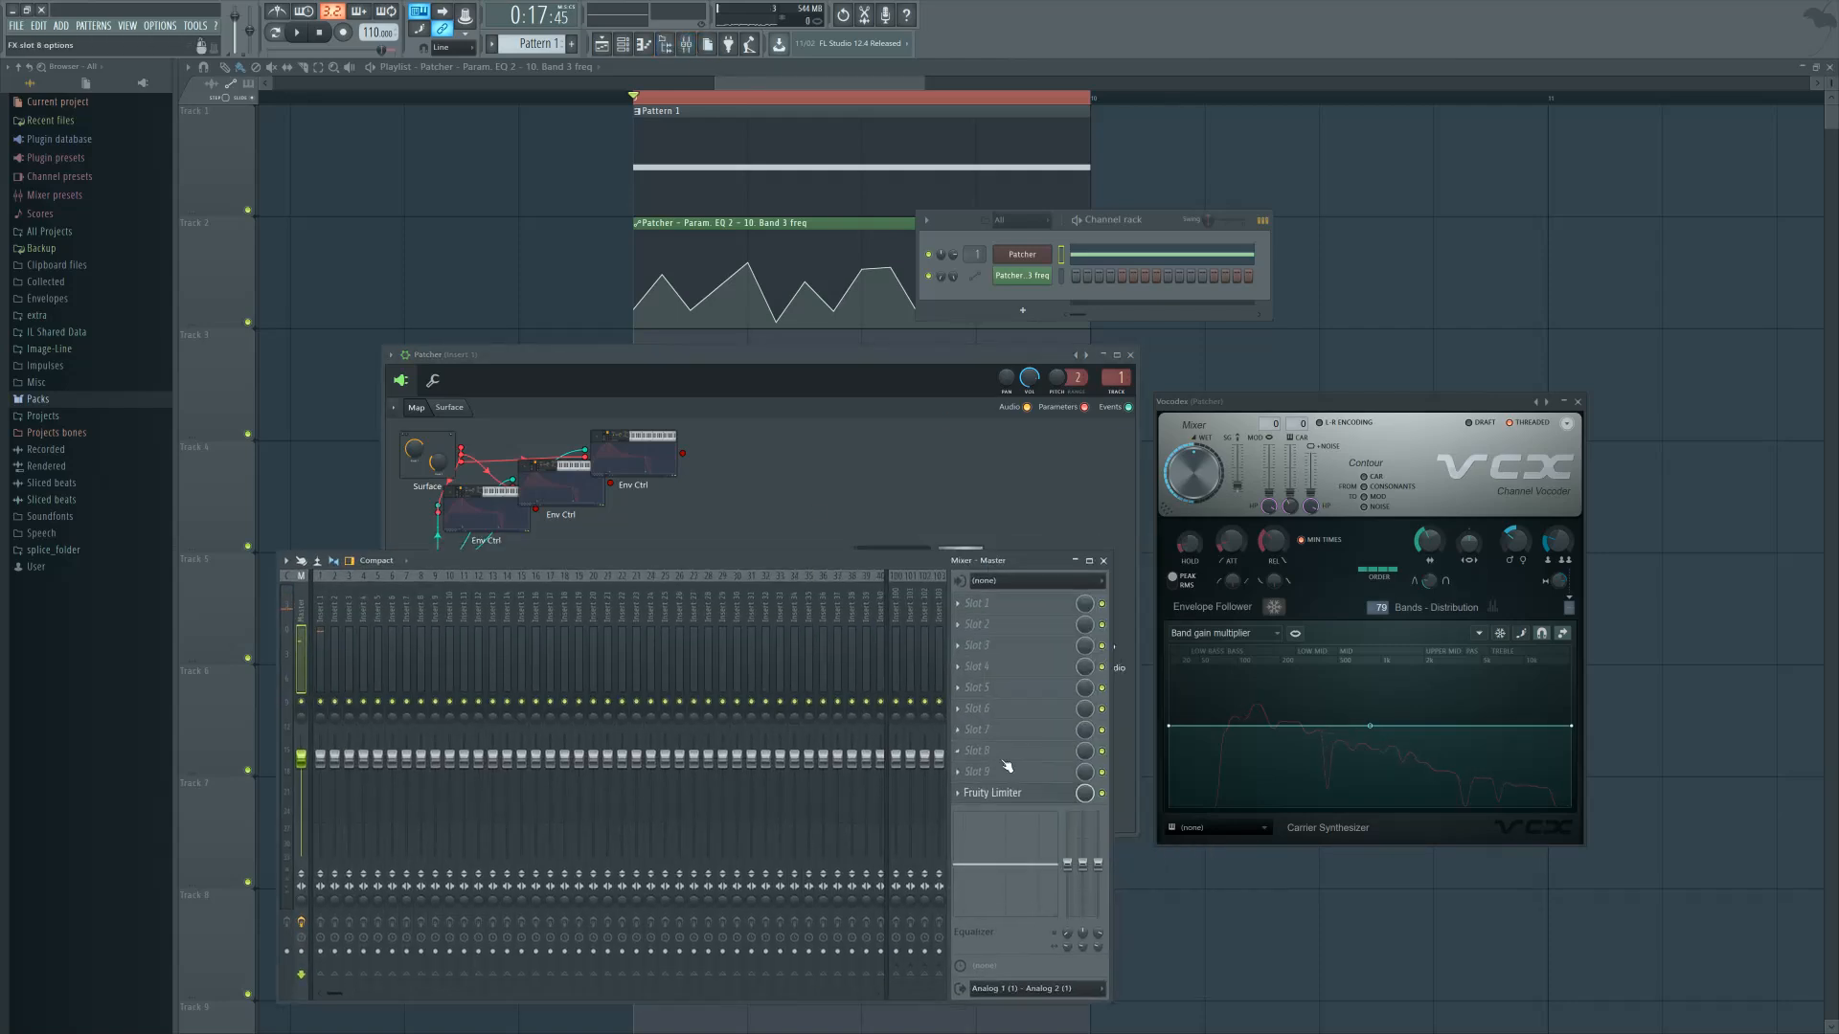
{"action": "left_click", "coordinate": [960, 795]}
{"action": "mouse_move", "coordinate": [978, 763]}
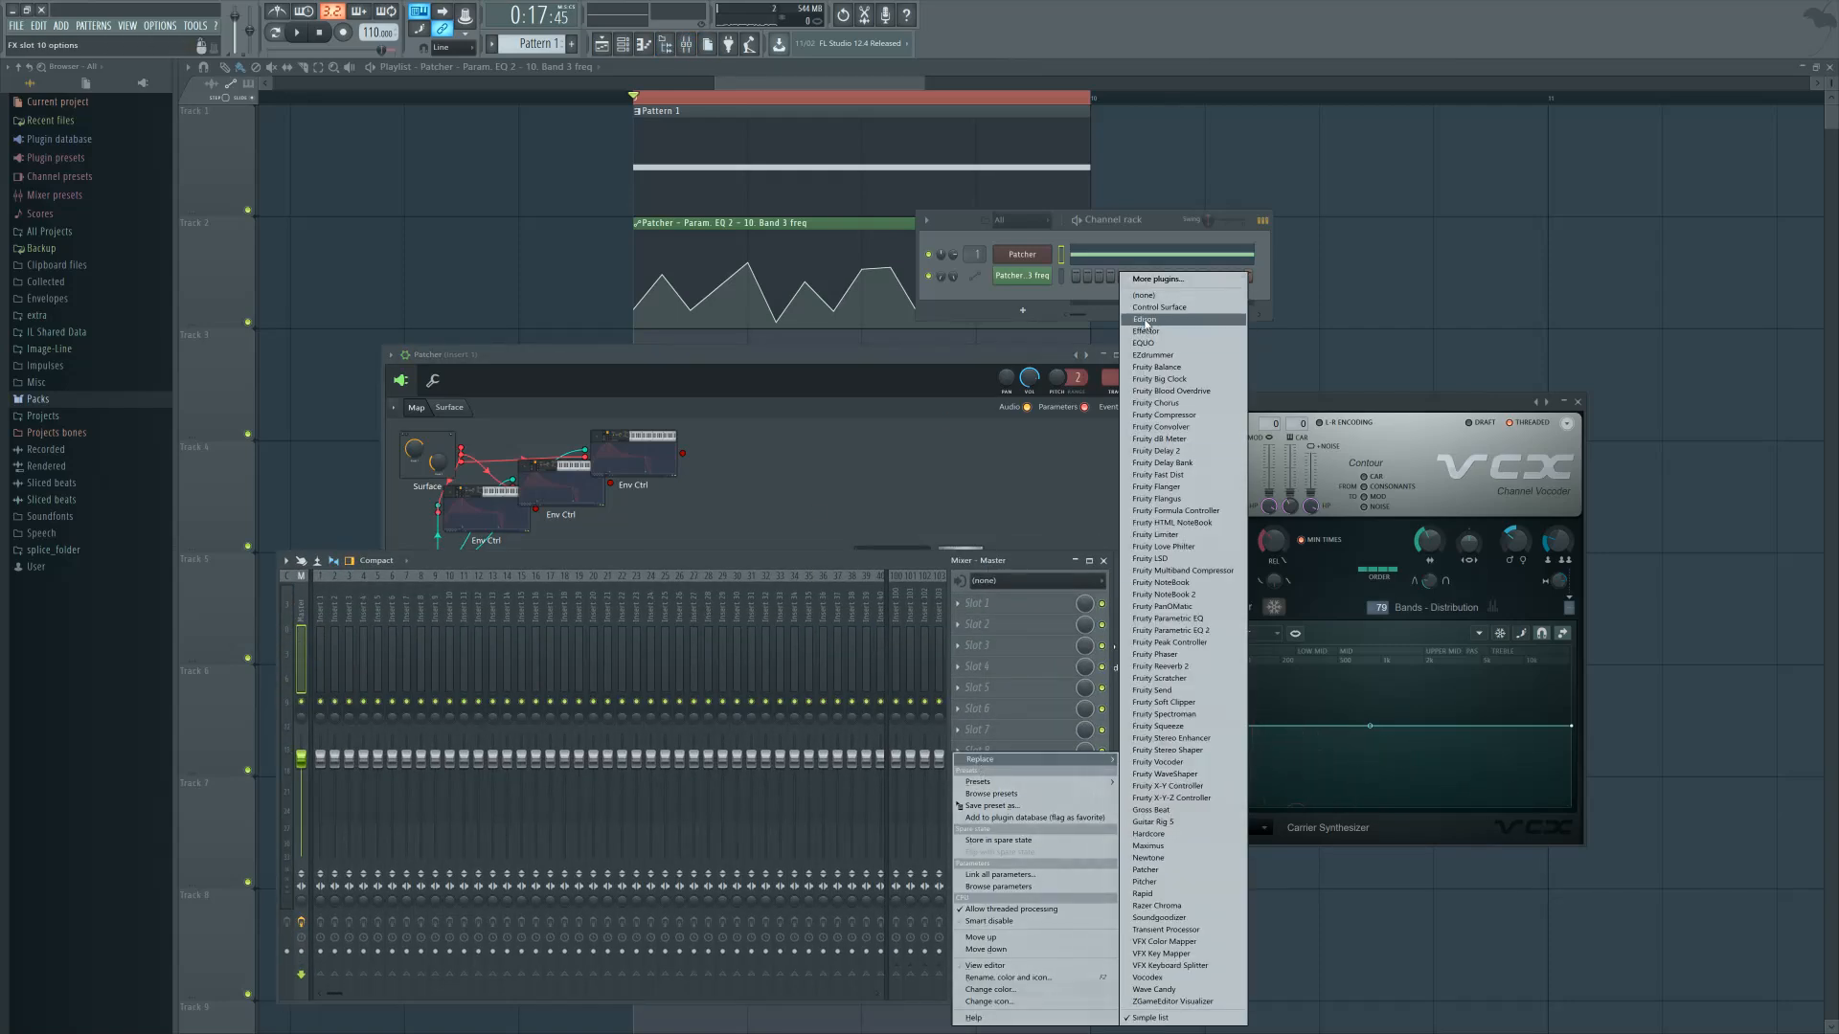
{"action": "left_click", "coordinate": [1153, 297]}
{"action": "left_click", "coordinate": [1104, 560]}
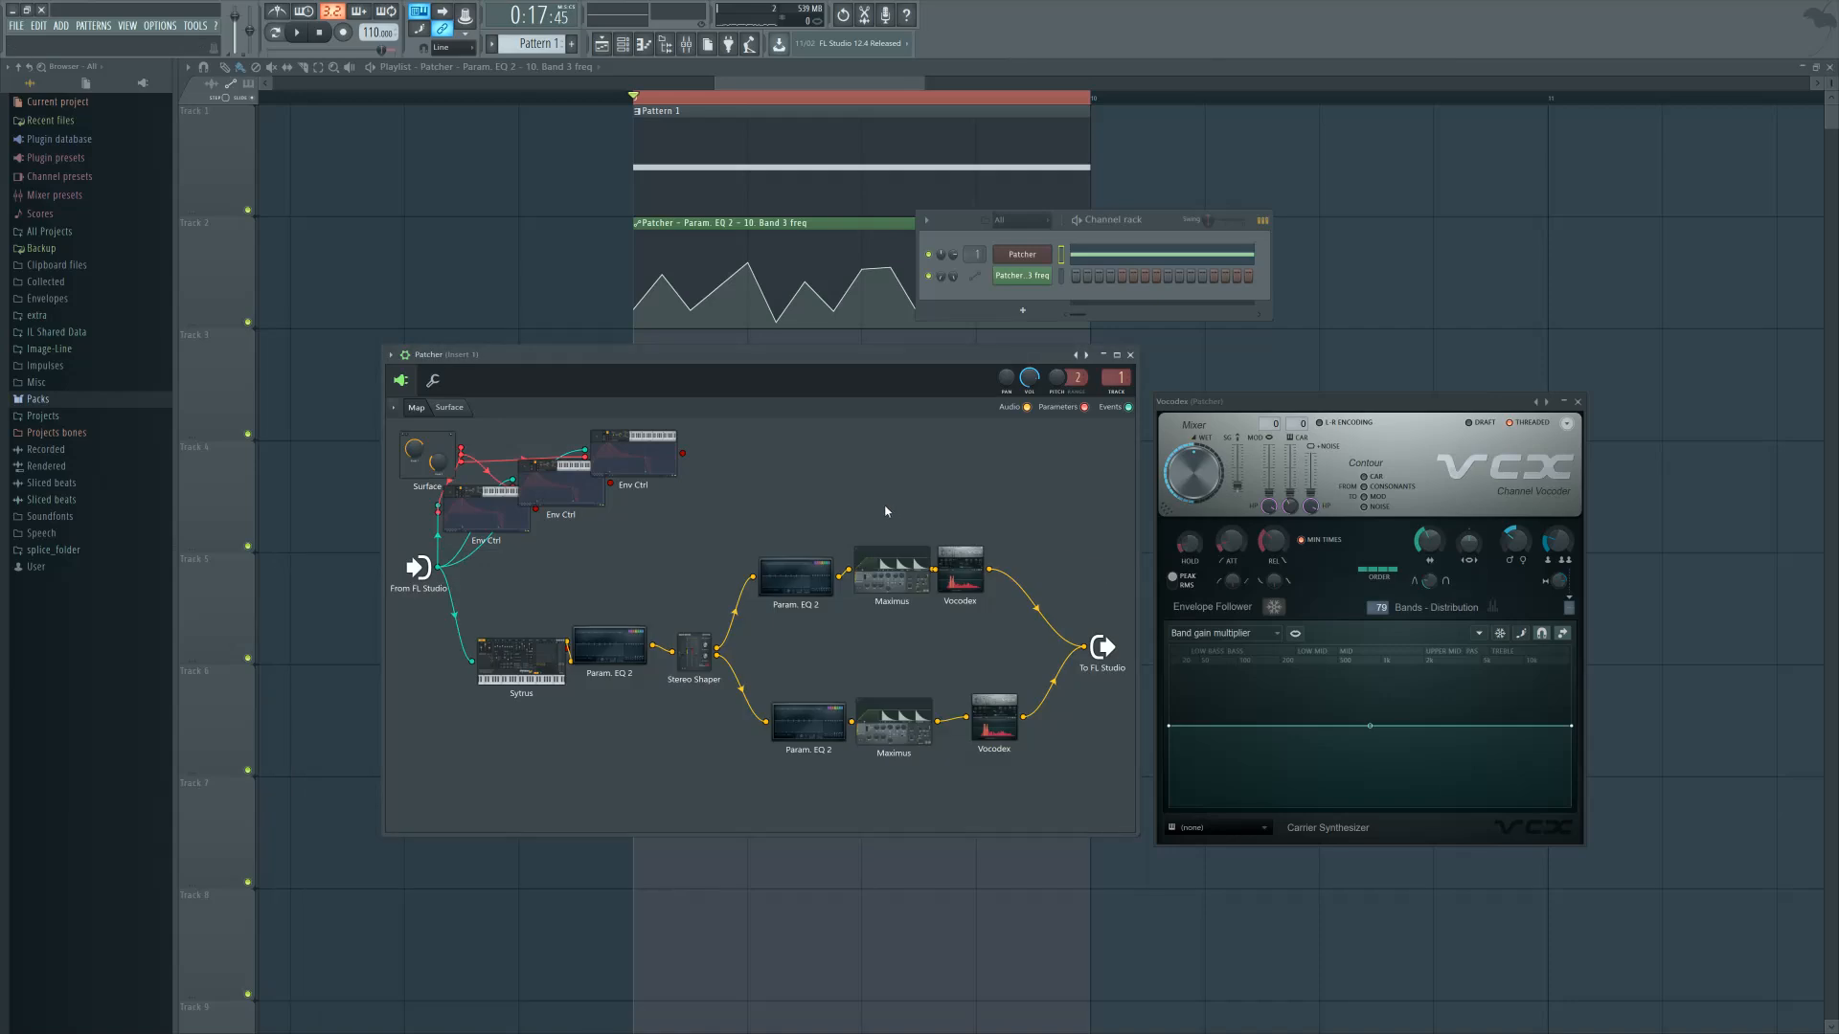
Reposition the Vocodex and Patcher windows and play the loop
{"action": "left_click_drag", "start_coordinate": [1256, 404], "coordinate": [1380, 369]}
{"action": "left_click_drag", "start_coordinate": [1044, 353], "coordinate": [1060, 379]}
{"action": "key", "text": "space"}
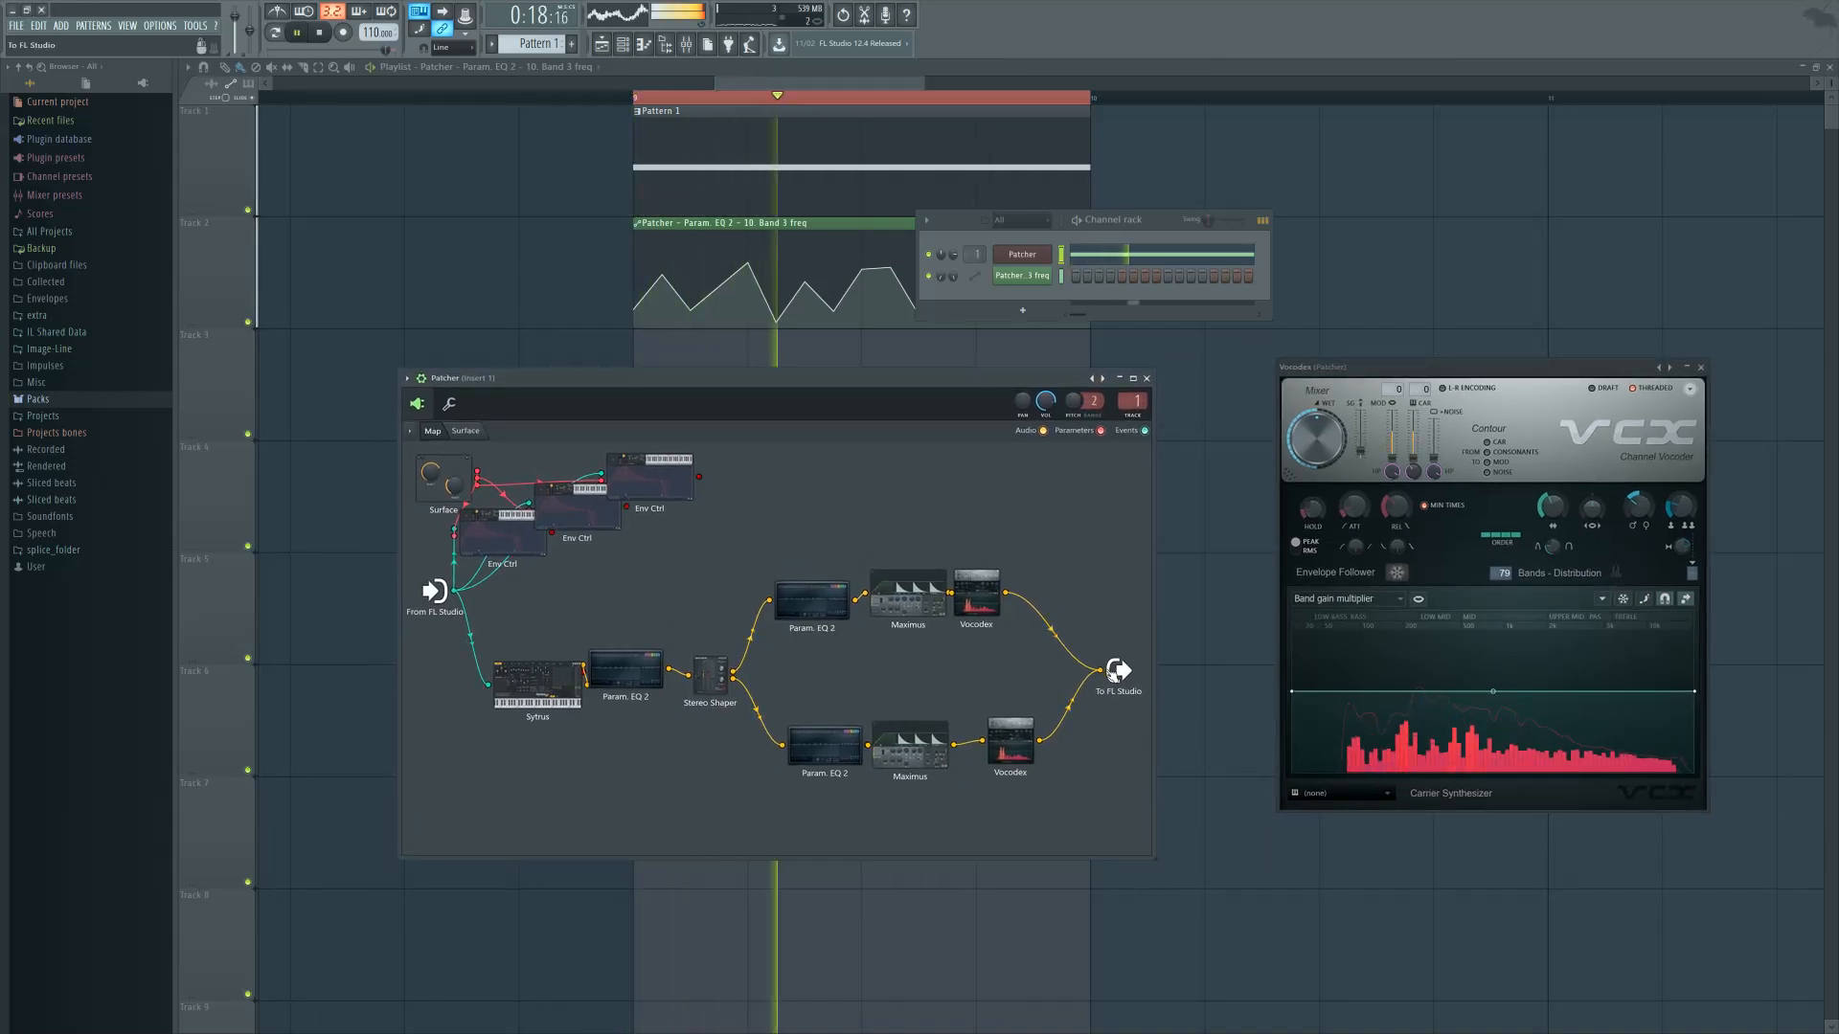
Add a Maximus where both Vocodex chains meet before the output, and position it on the map
{"action": "key", "text": "F8"}
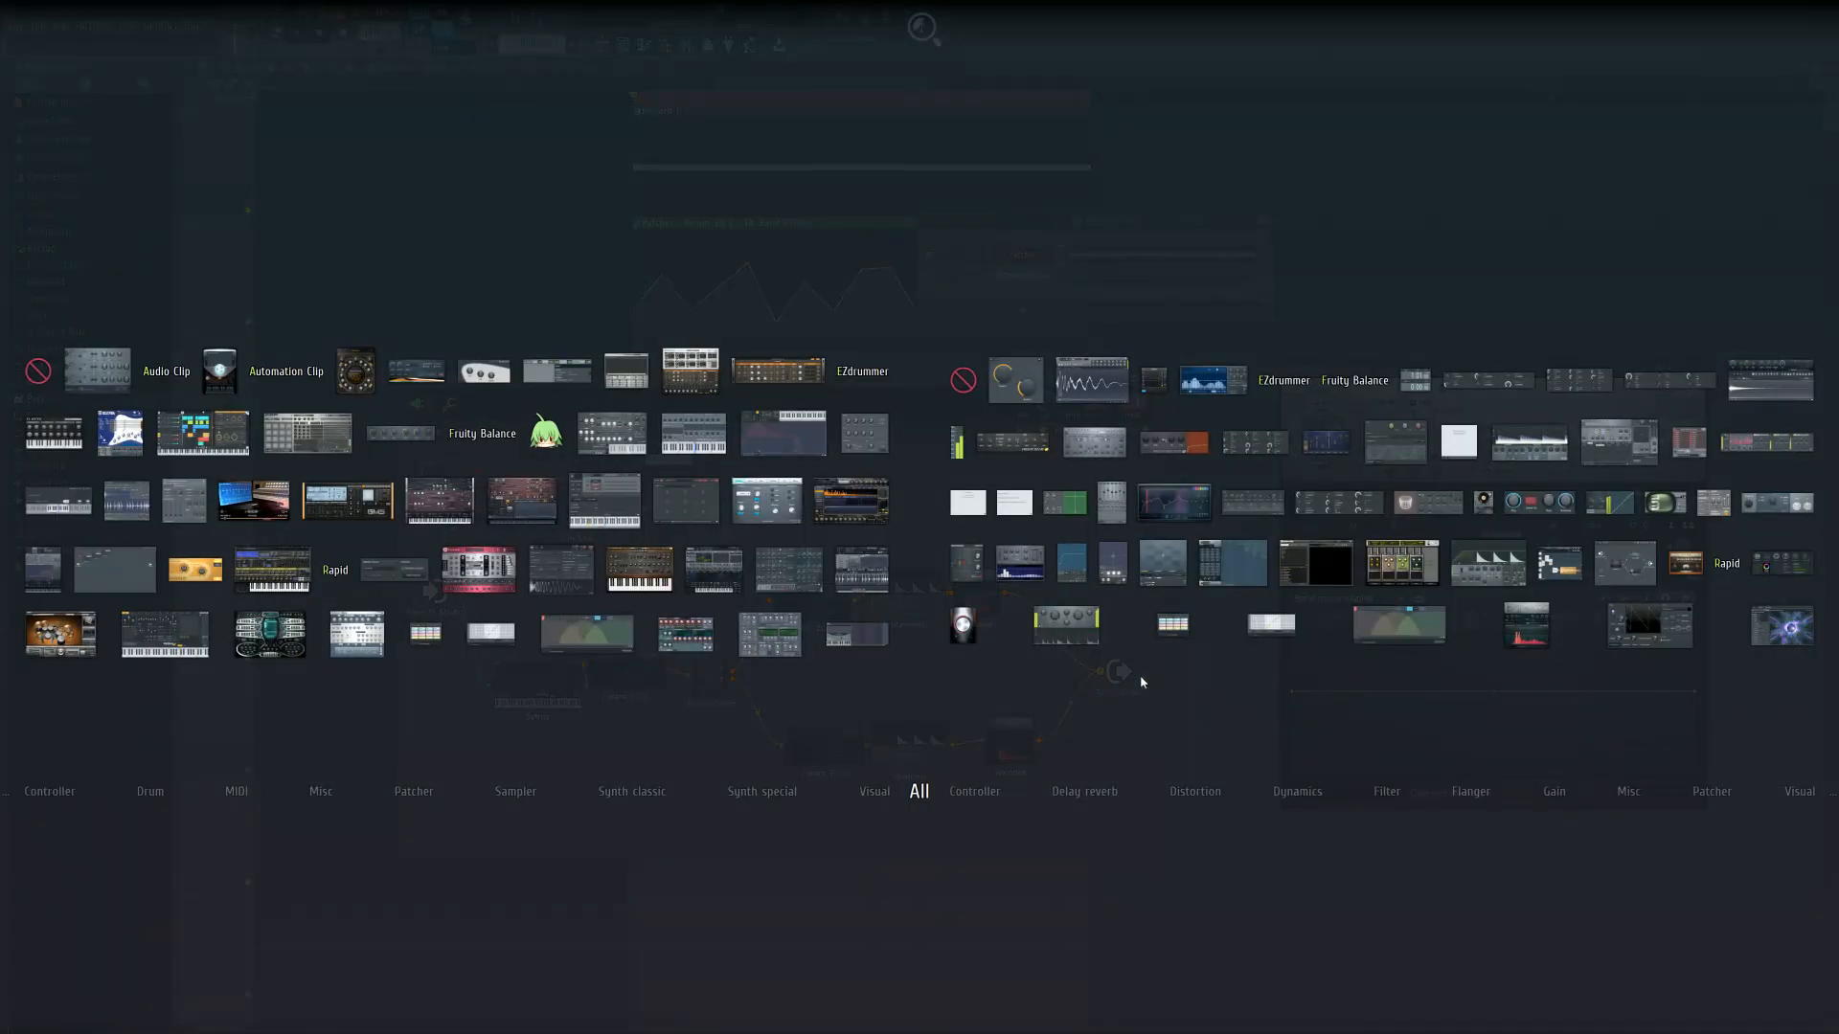
{"action": "left_click_drag", "start_coordinate": [1479, 613], "coordinate": [1154, 676]}
{"action": "left_click_drag", "start_coordinate": [1036, 676], "coordinate": [1183, 668]}
{"action": "left_click_drag", "start_coordinate": [1016, 623], "coordinate": [1046, 634]}
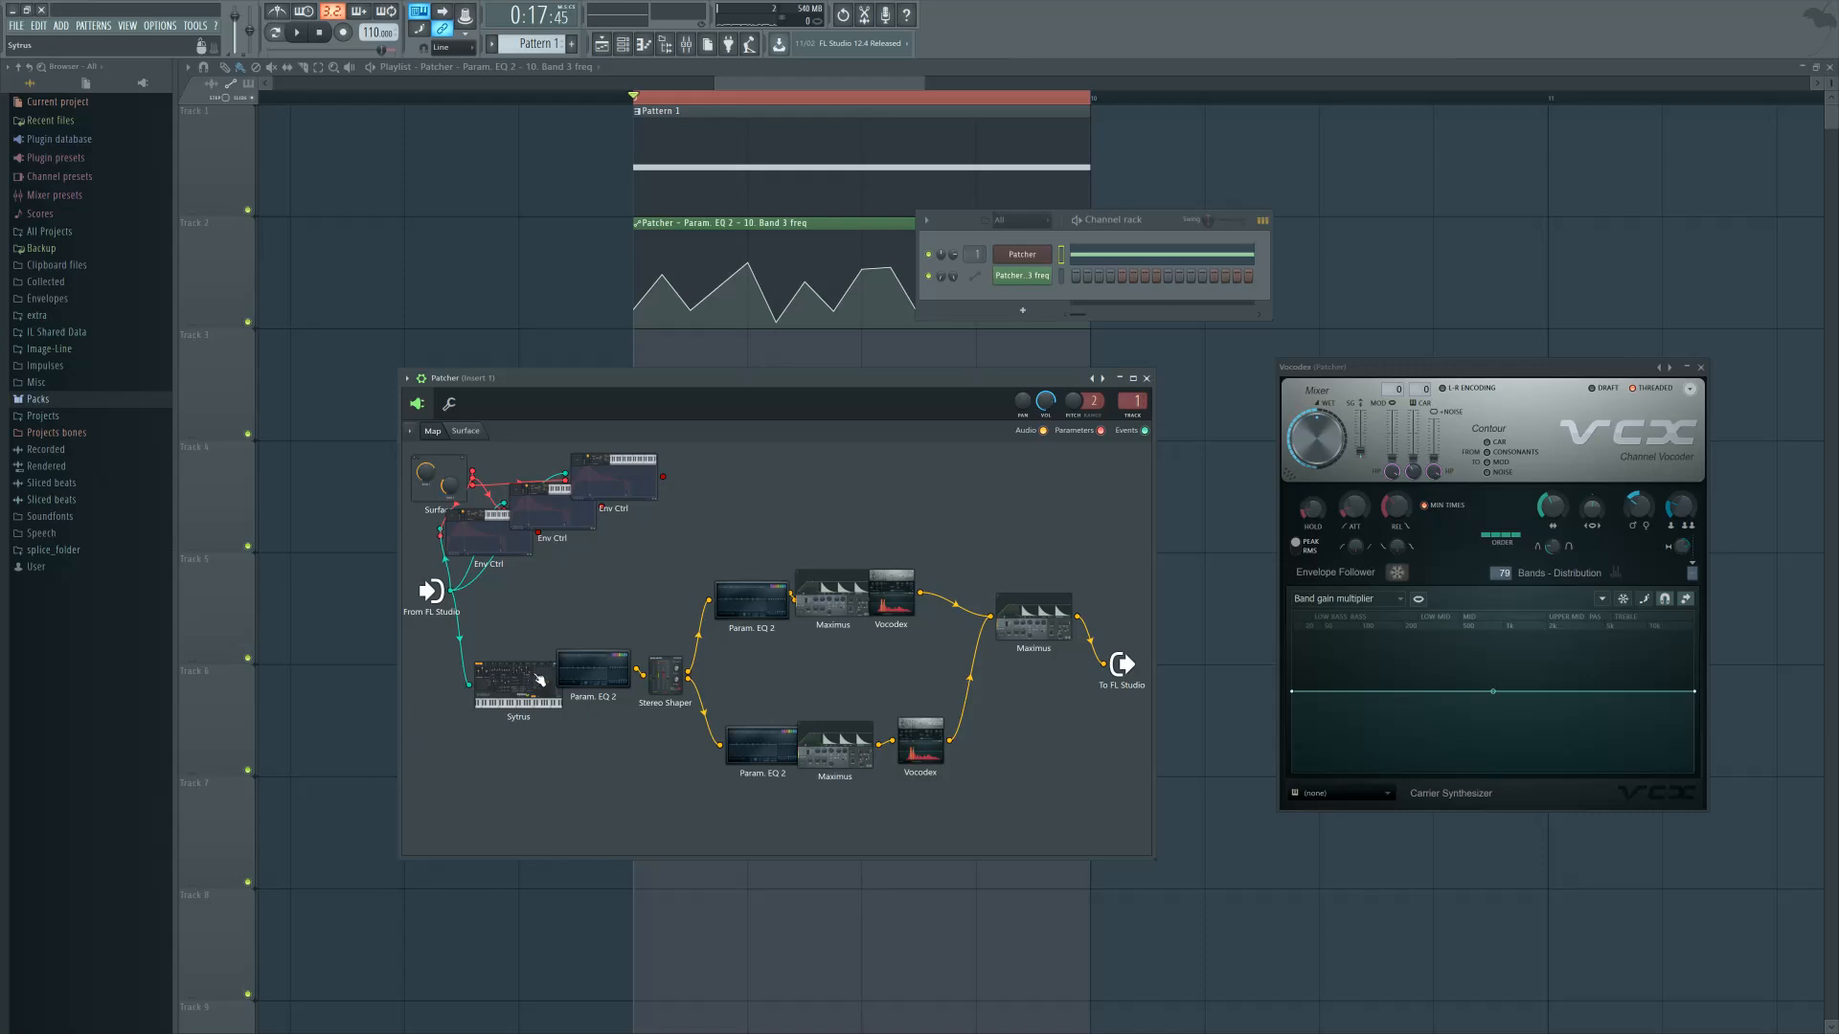
Move Sytrus and the first Parametric EQ 2 apart on the map, and open the Sytrus beside the Patcher window
{"action": "left_click_drag", "start_coordinate": [529, 692], "coordinate": [529, 715]}
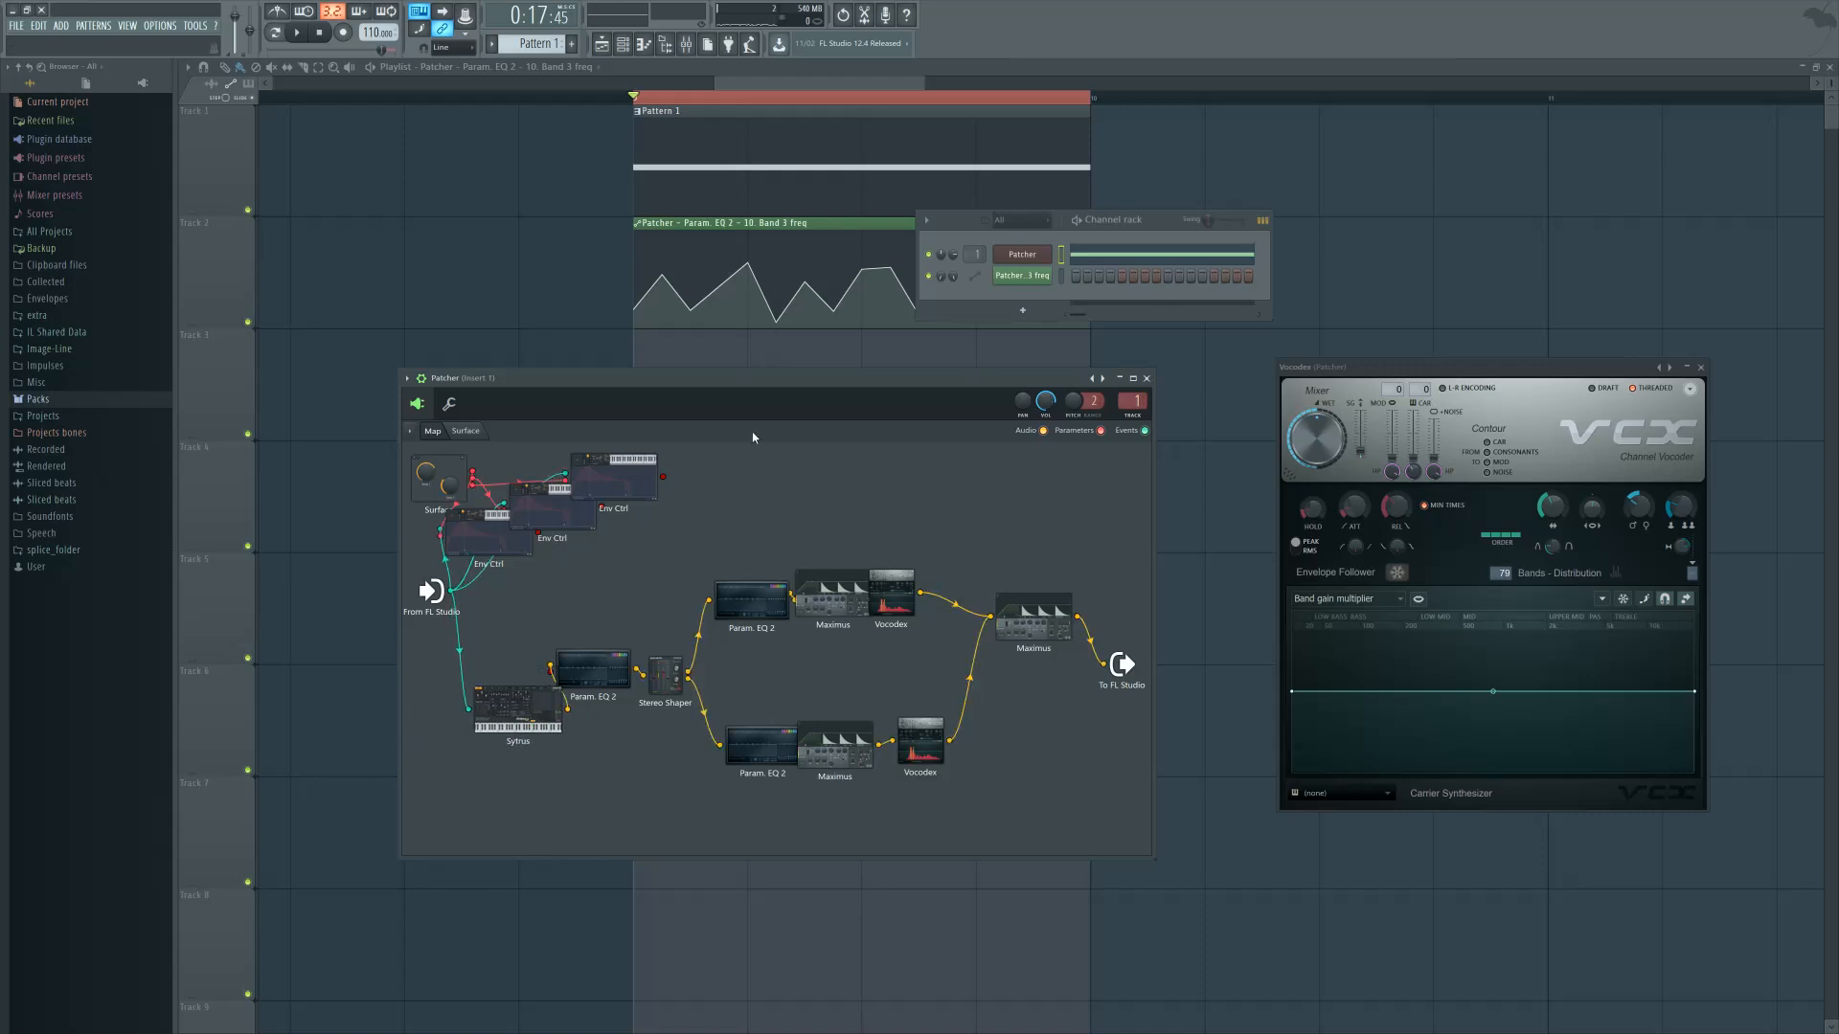
{"action": "left_click_drag", "start_coordinate": [638, 674], "coordinate": [611, 639]}
{"action": "double_click", "coordinate": [536, 694]}
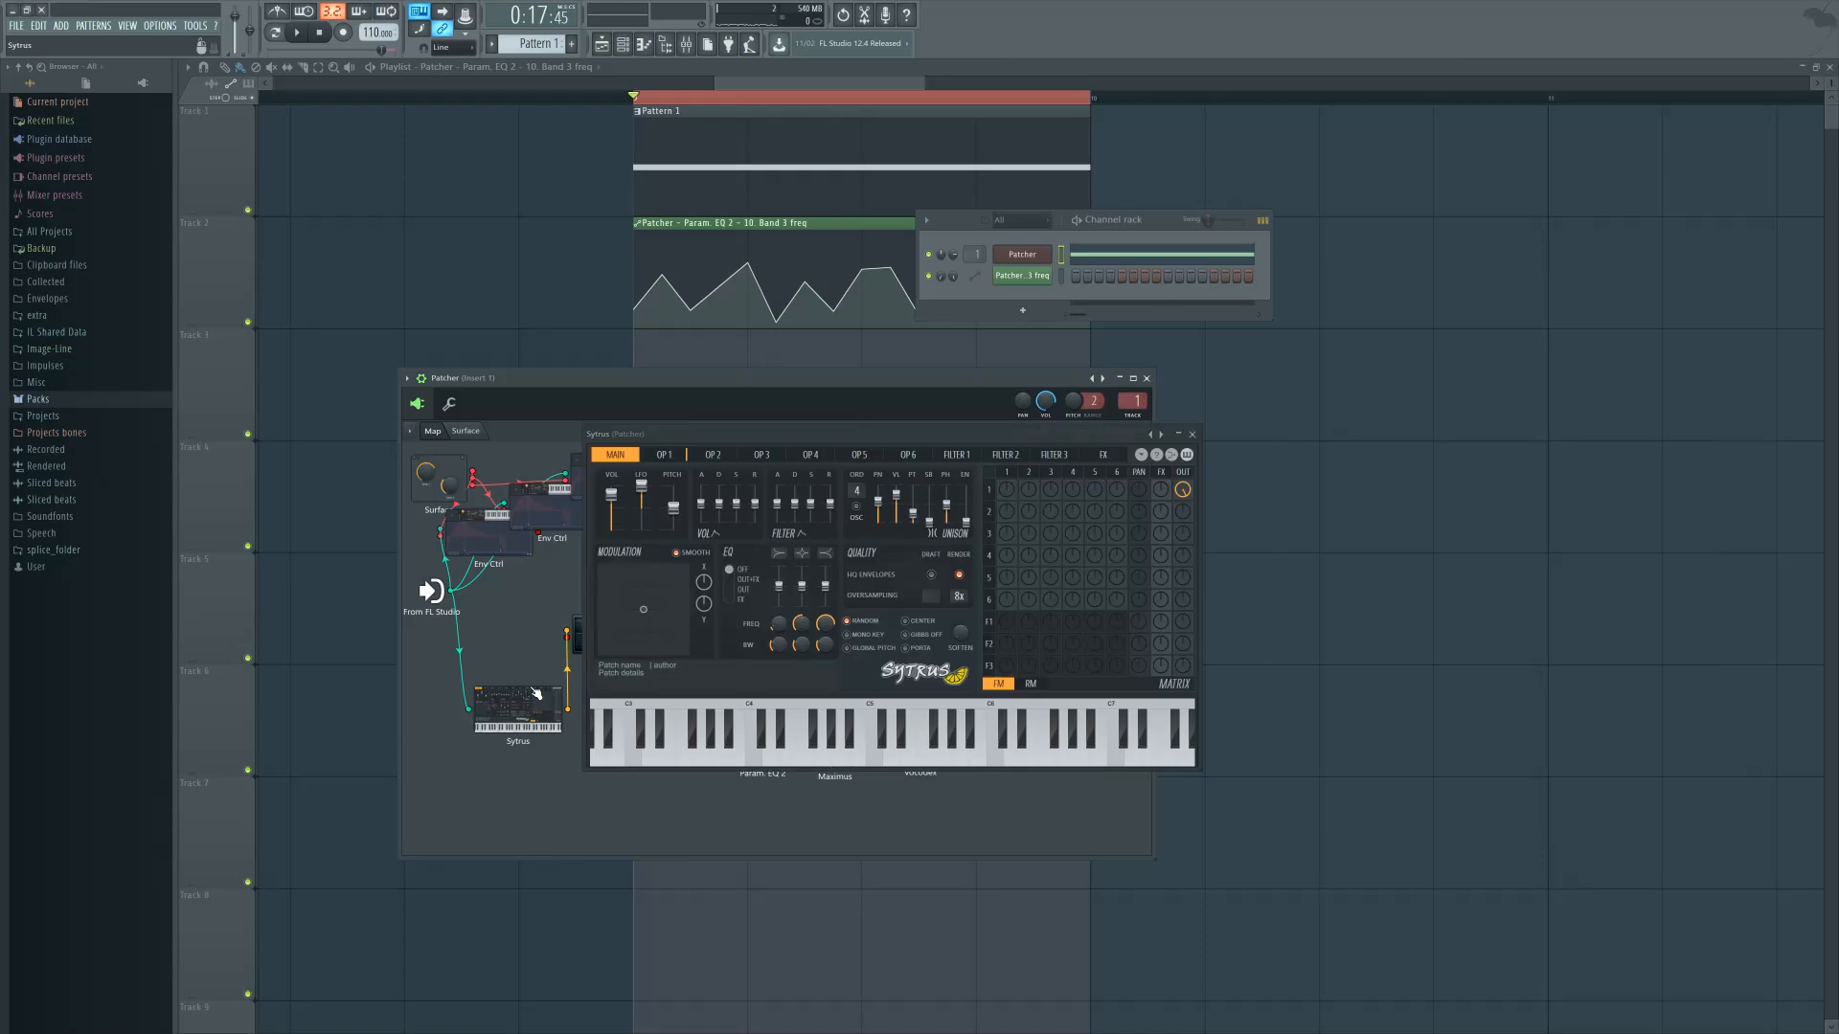
{"action": "left_click", "coordinate": [1195, 437]}
{"action": "double_click", "coordinate": [518, 708]}
{"action": "left_click_drag", "start_coordinate": [738, 442], "coordinate": [815, 512]}
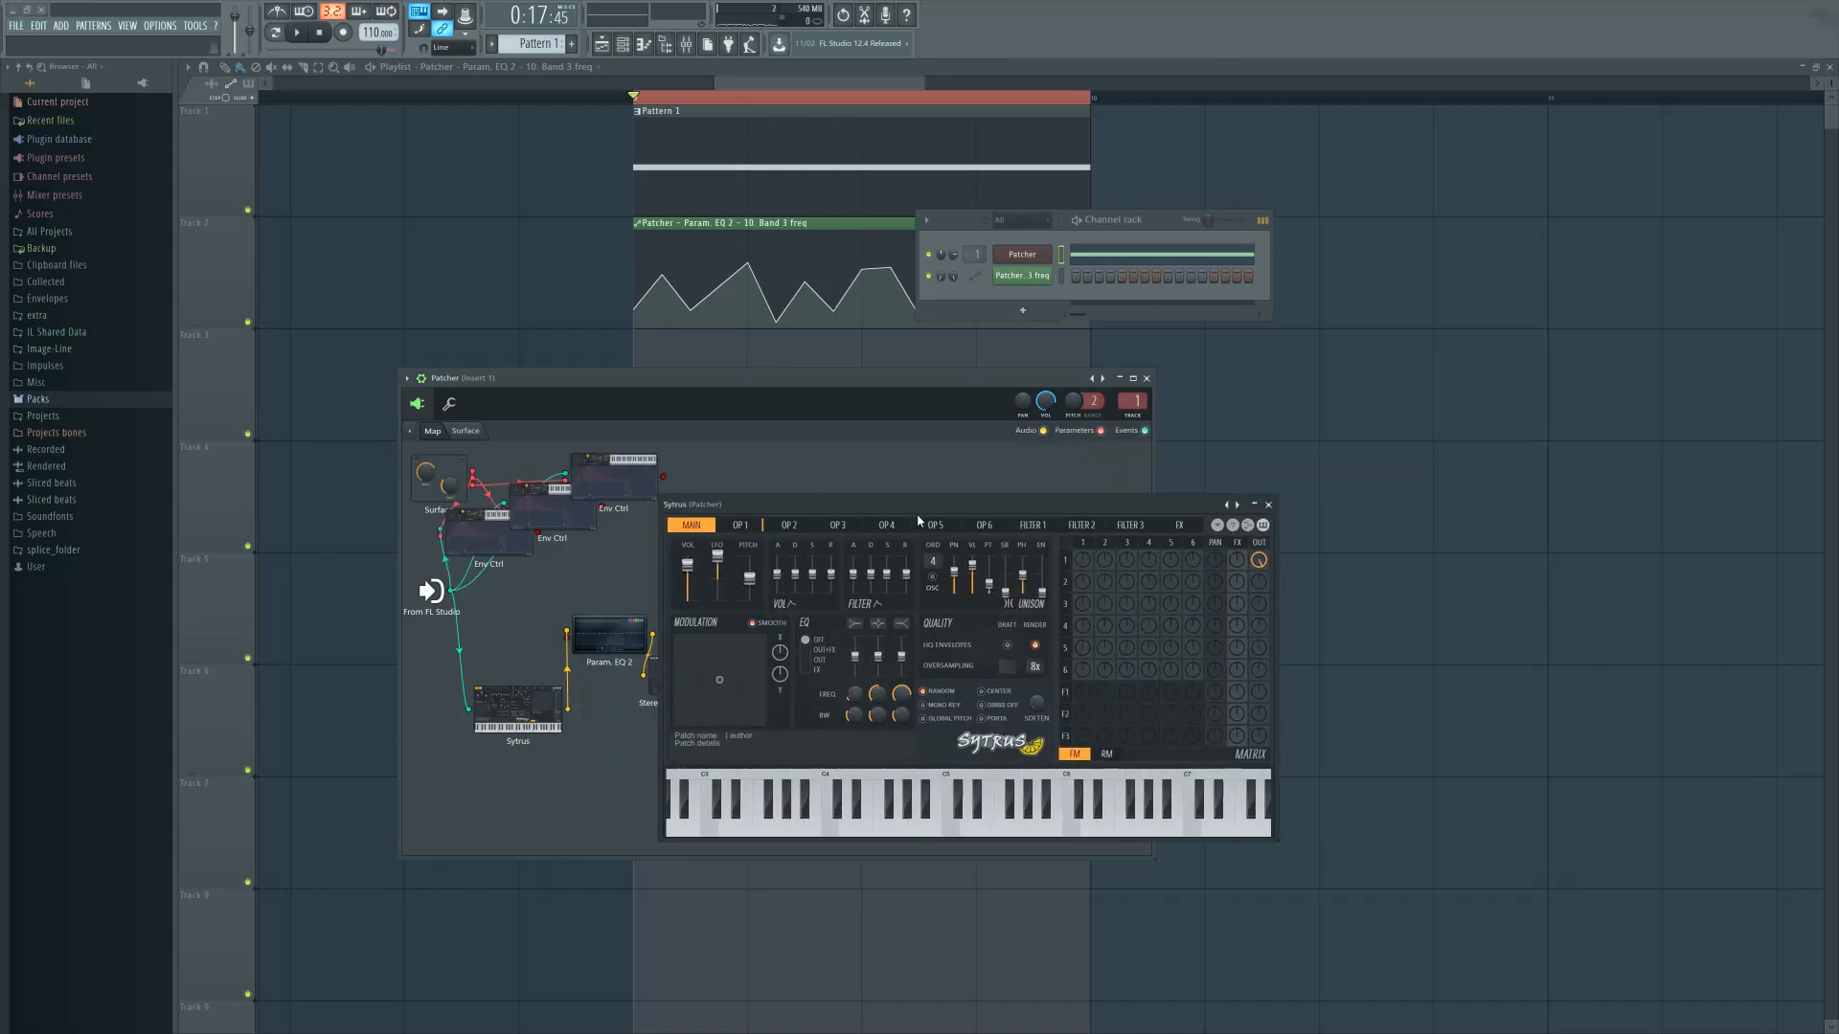
{"action": "left_click_drag", "start_coordinate": [1083, 517], "coordinate": [1585, 532]}
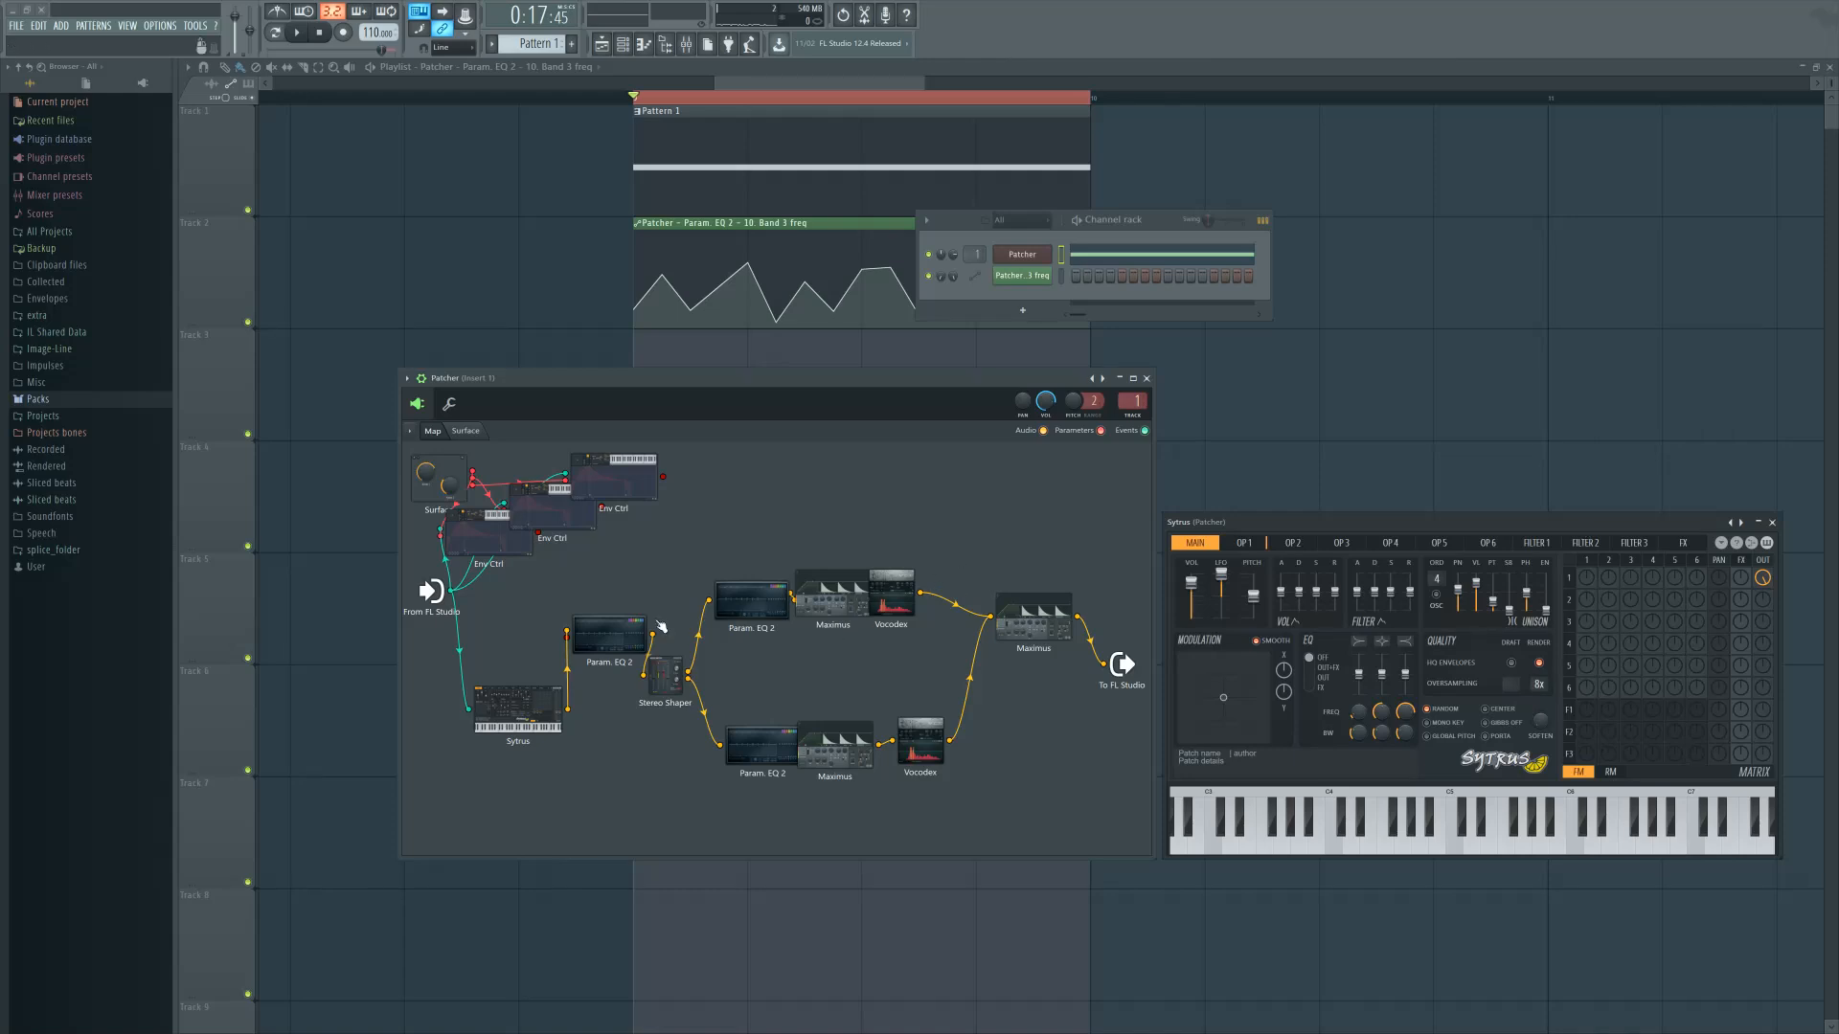
Shift the first Parametric EQ 2 and spread out the Env Ctrl modules on the map
{"action": "left_click_drag", "start_coordinate": [575, 645], "coordinate": [593, 645]}
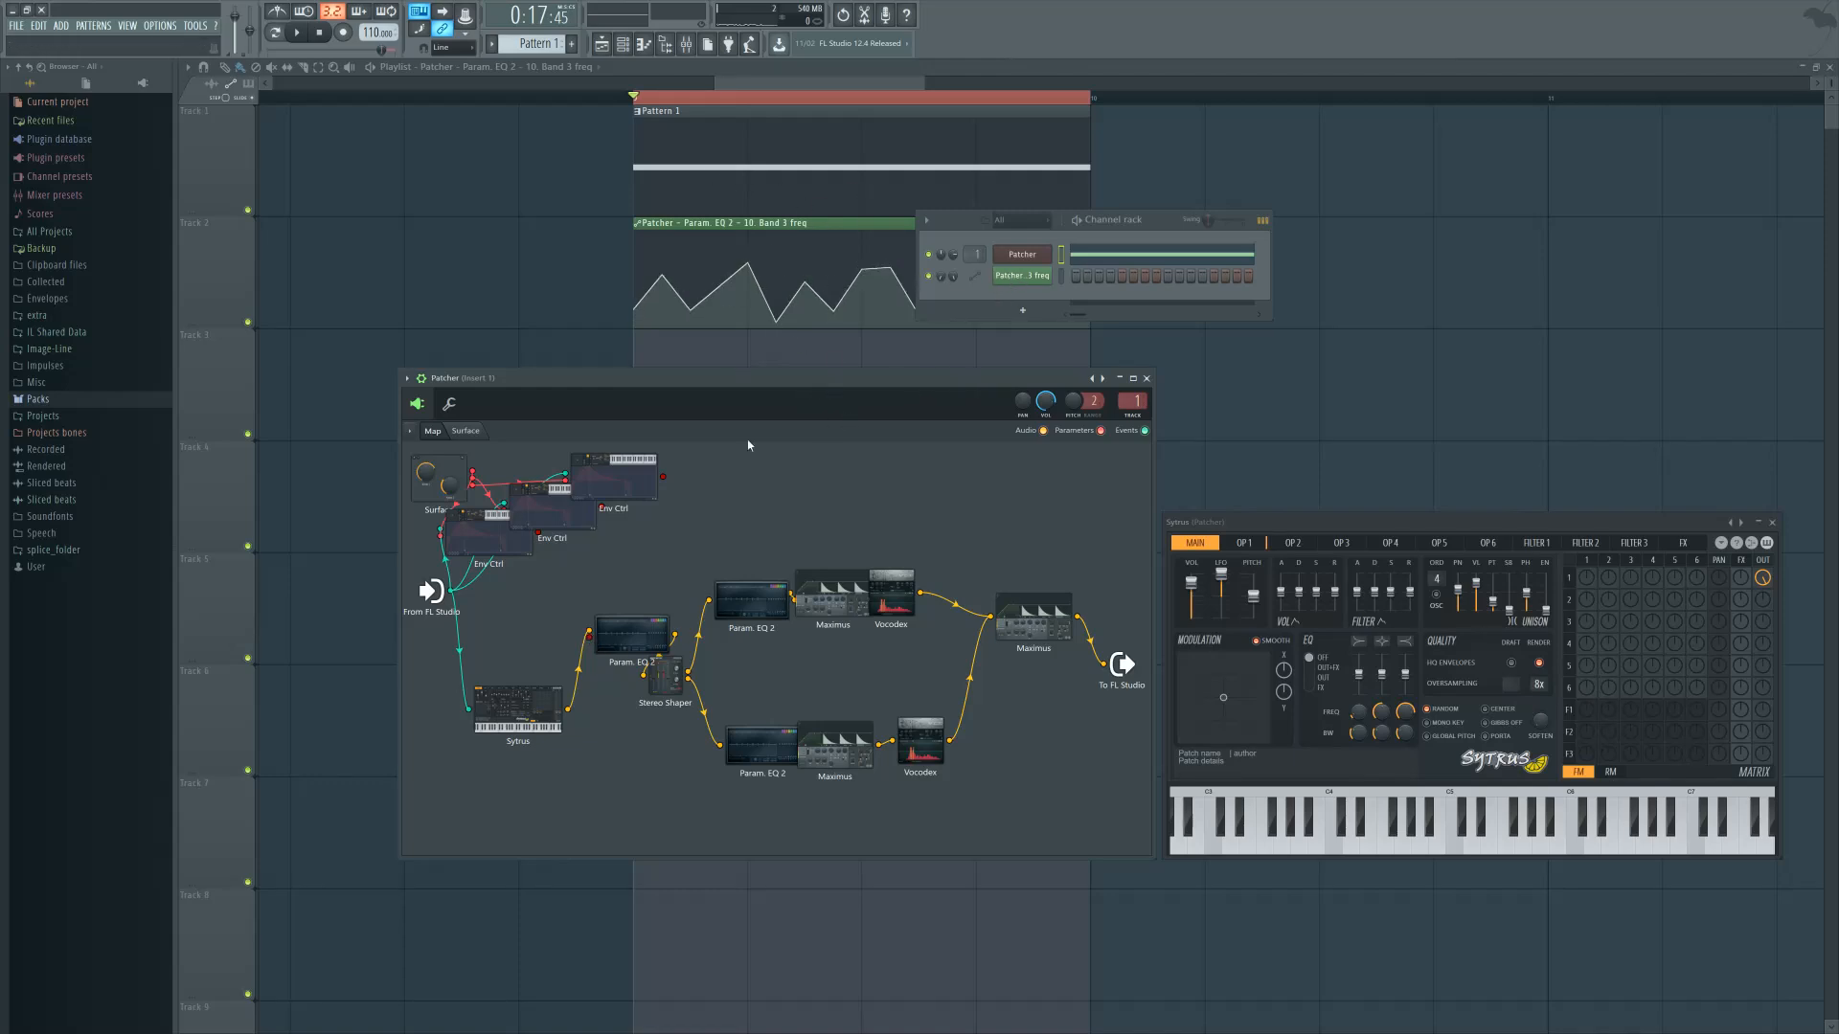
{"action": "left_click_drag", "start_coordinate": [599, 492], "coordinate": [630, 482]}
{"action": "left_click_drag", "start_coordinate": [556, 534], "coordinate": [585, 517]}
{"action": "left_click_drag", "start_coordinate": [616, 479], "coordinate": [657, 467]}
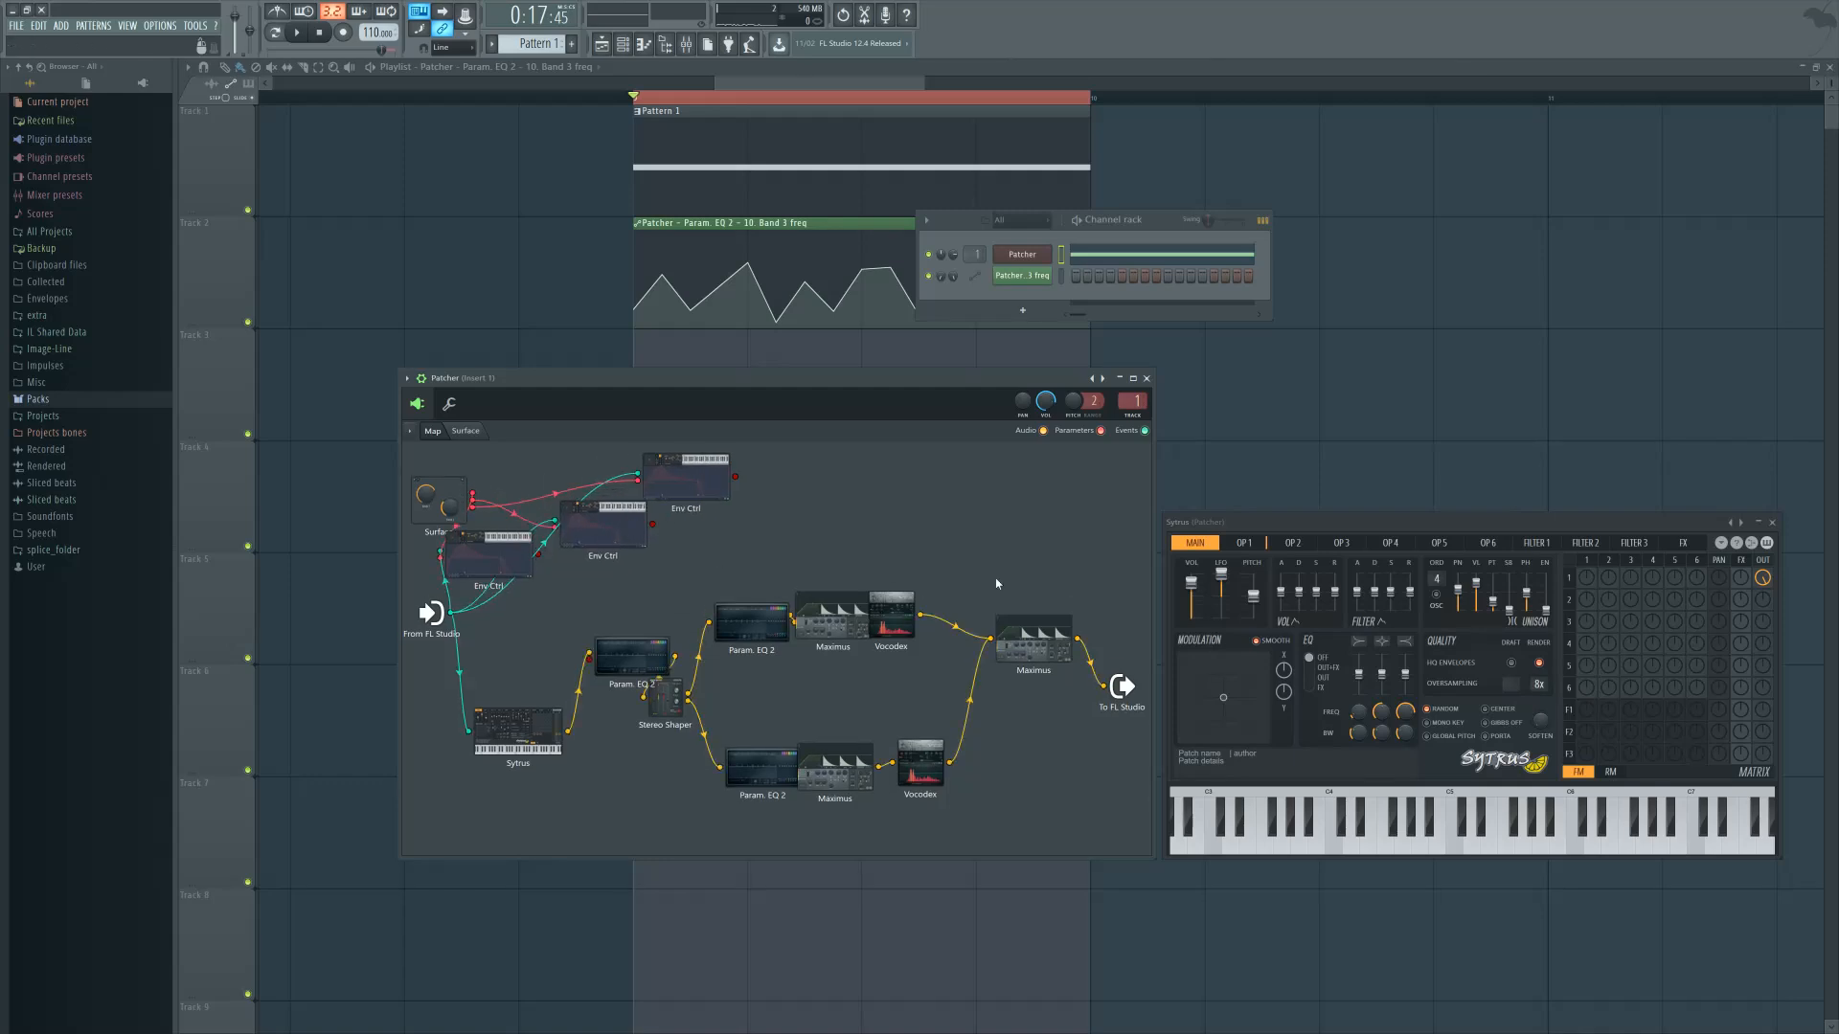
Move the Sytrus window over the Patcher's edge, play the loop, and close the Sytrus
{"action": "left_click_drag", "start_coordinate": [1277, 527], "coordinate": [1088, 535]}
{"action": "key", "text": "space"}
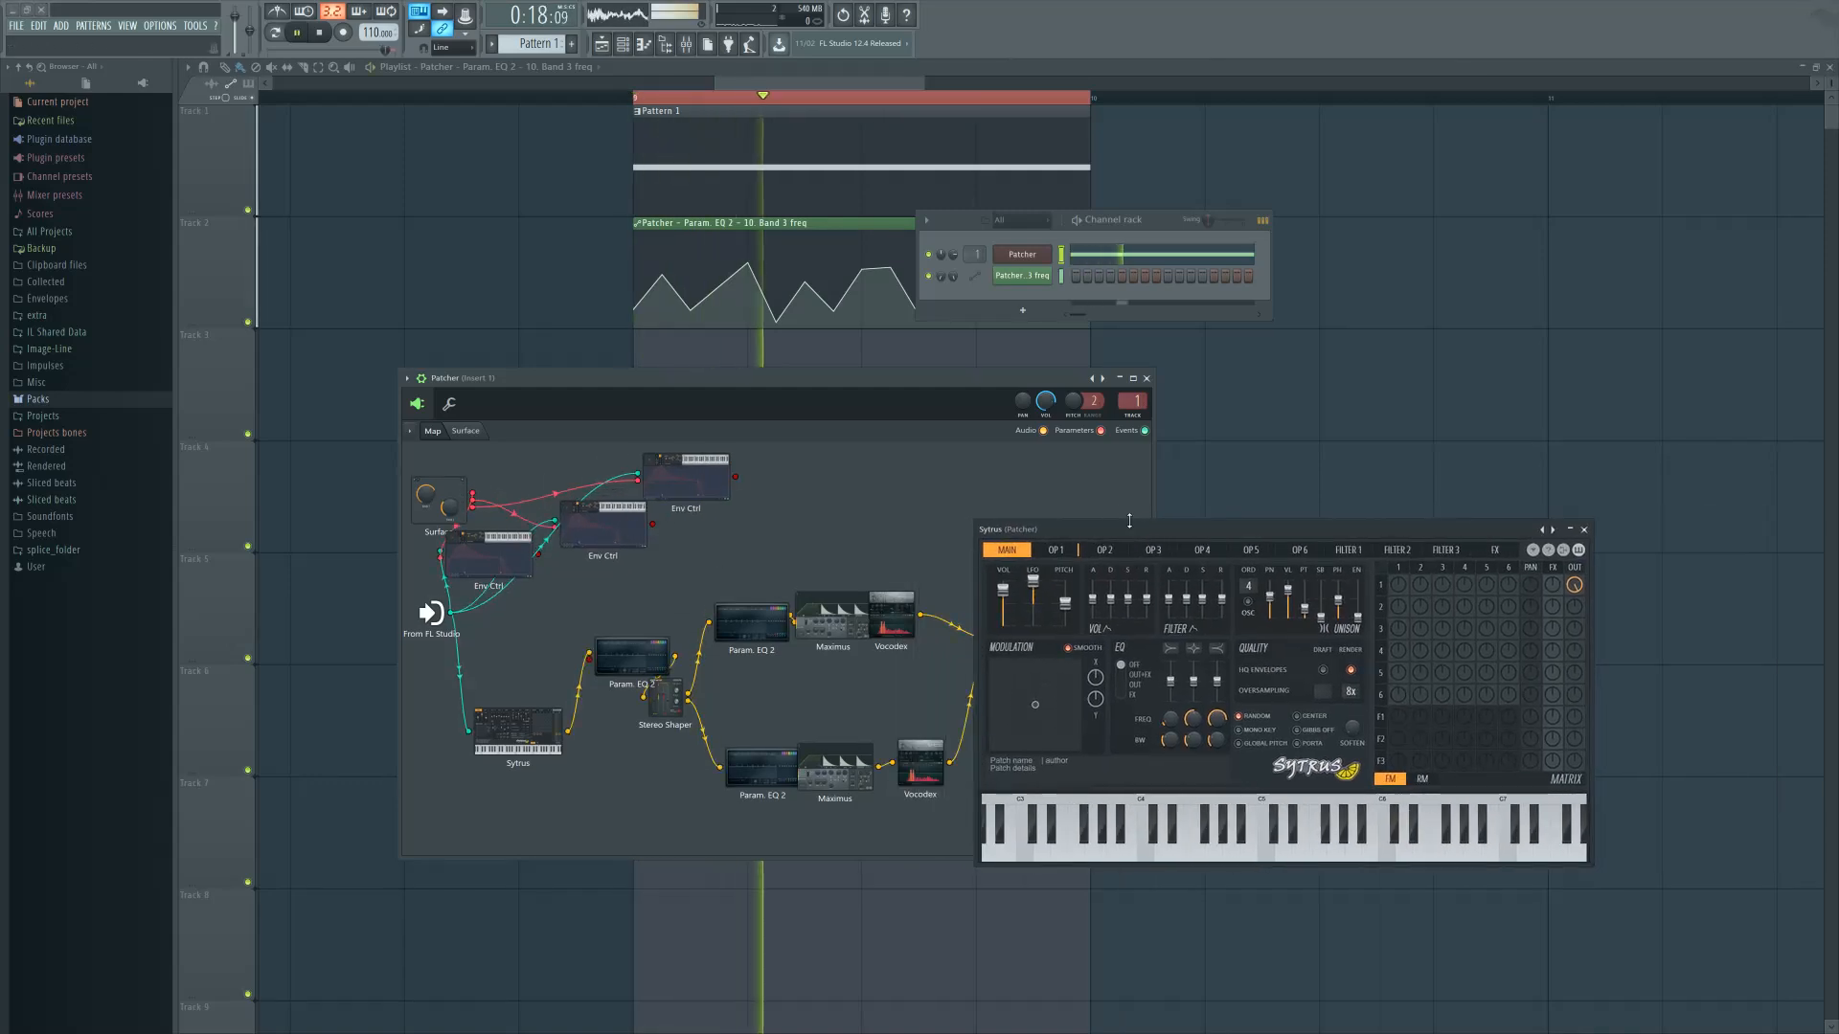
{"action": "left_click", "coordinate": [1580, 530]}
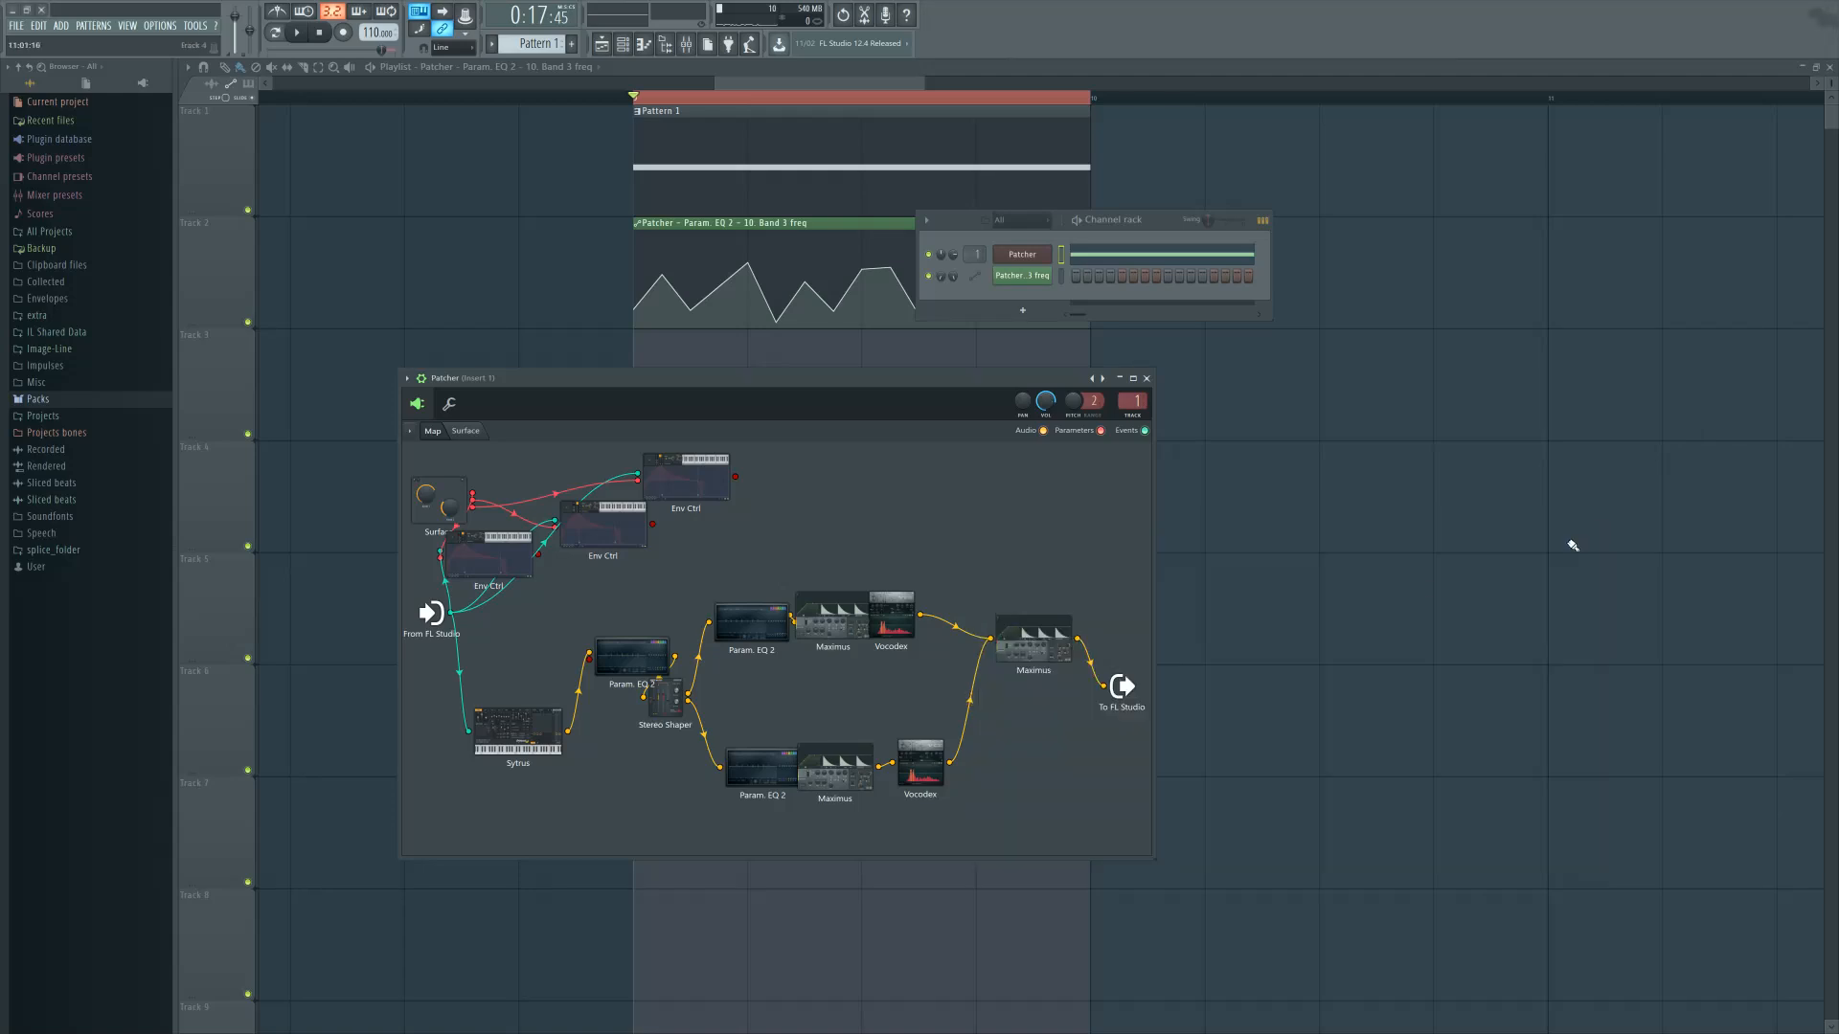
Clone the Sytrus, route the copy's audio into the final Maximus, and open the copy
{"action": "right_click", "coordinate": [525, 733]}
{"action": "left_click", "coordinate": [546, 785]}
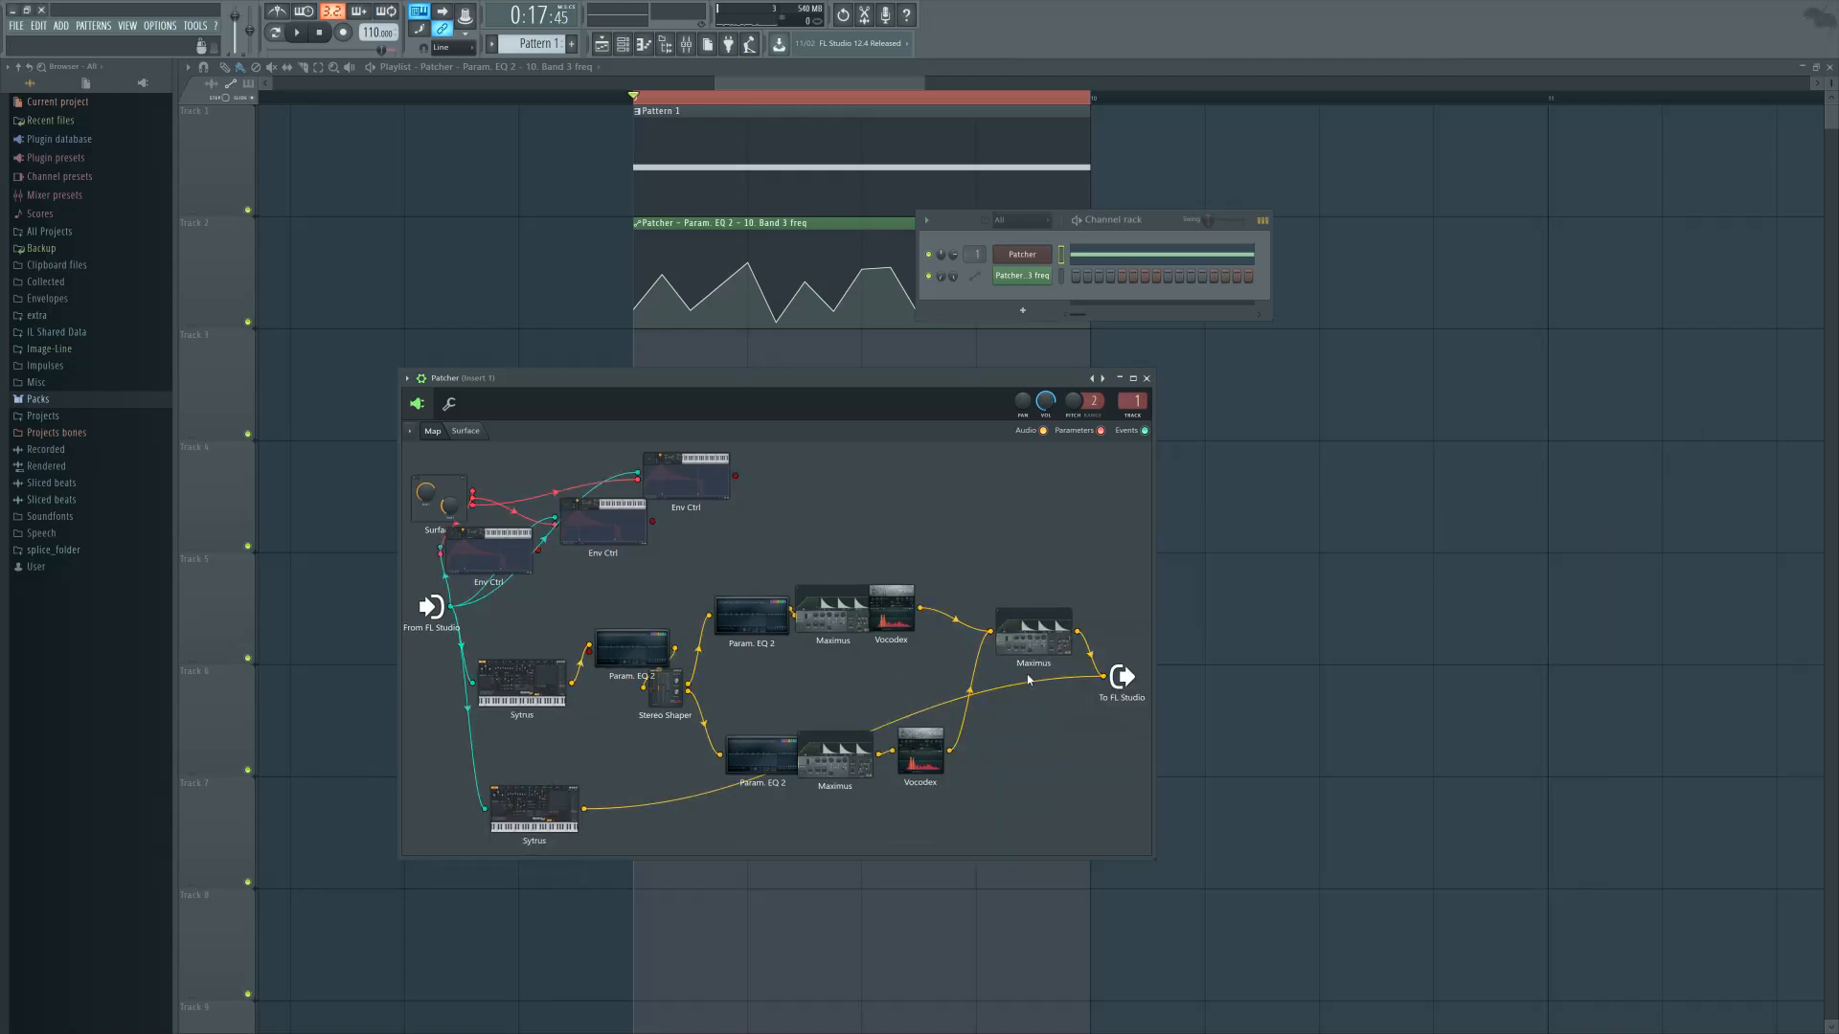
{"action": "left_click", "coordinate": [576, 794]}
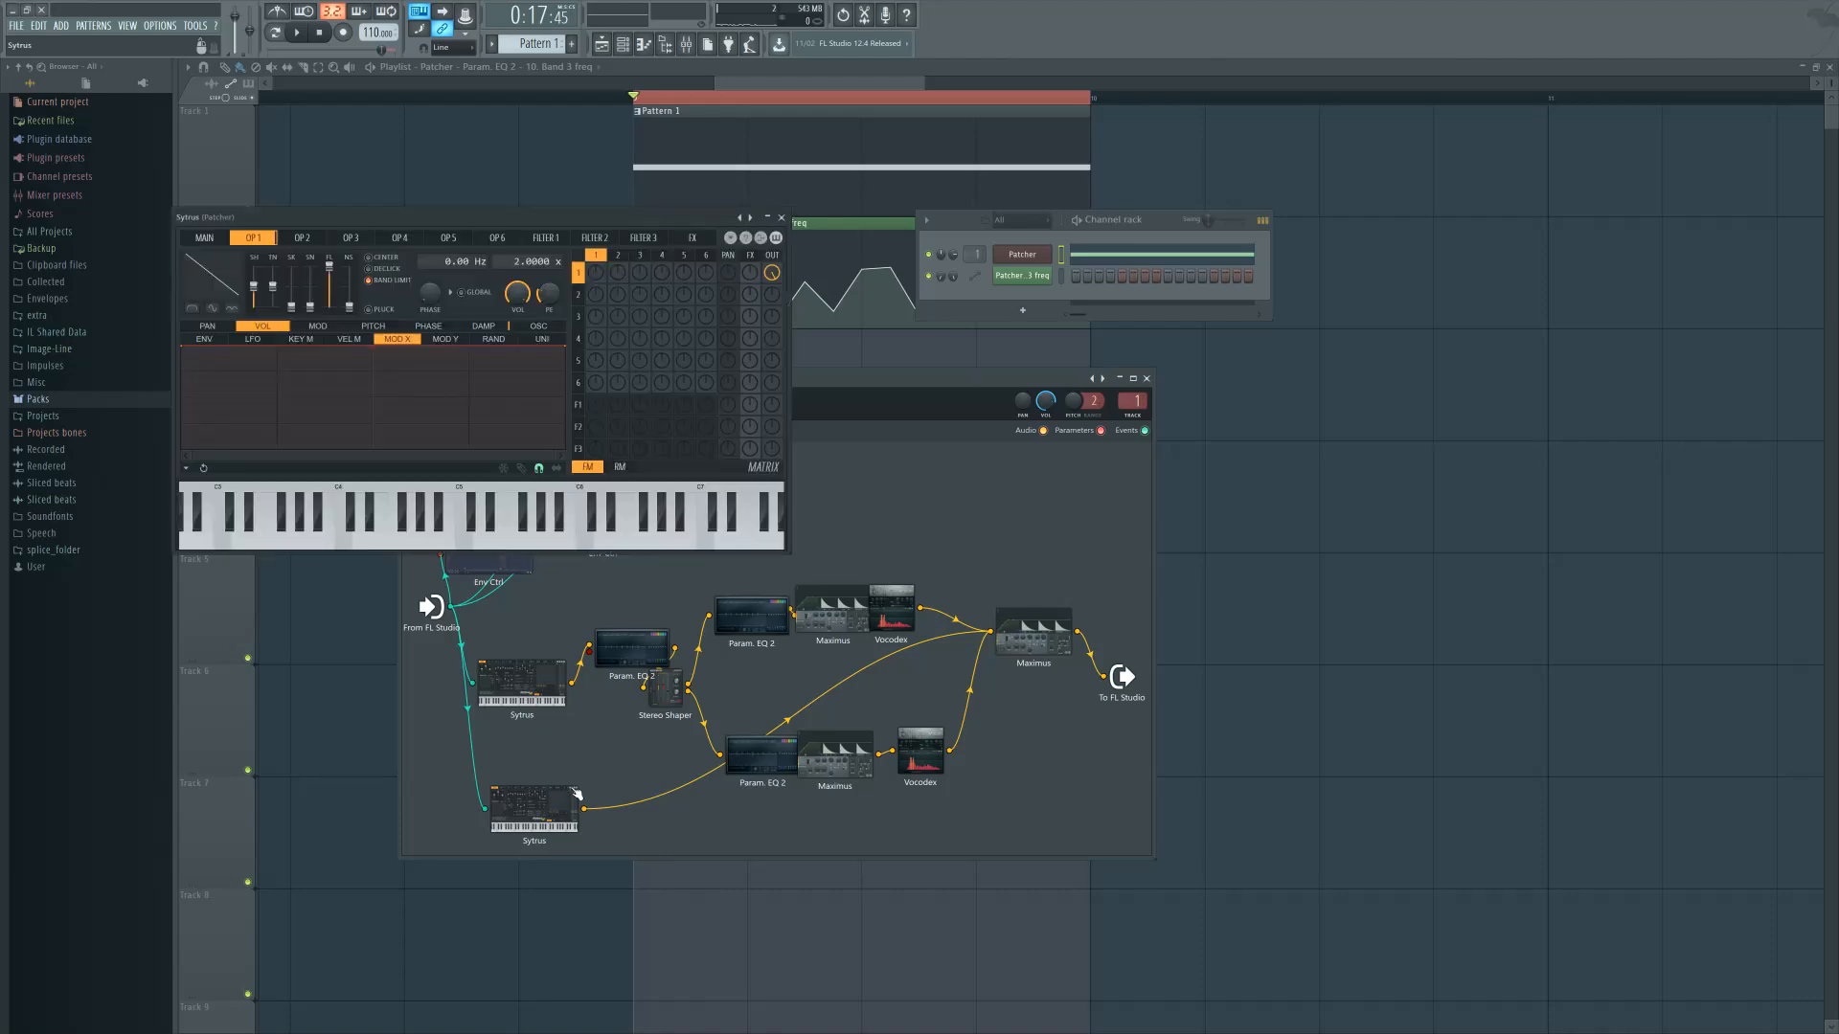
Change the copied Sytrus's operator 1 to a sine wave and adjust its link level into the final Maximus while the loop plays
{"action": "left_click", "coordinate": [750, 217]}
{"action": "left_click", "coordinate": [801, 552]}
{"action": "key", "text": "space"}
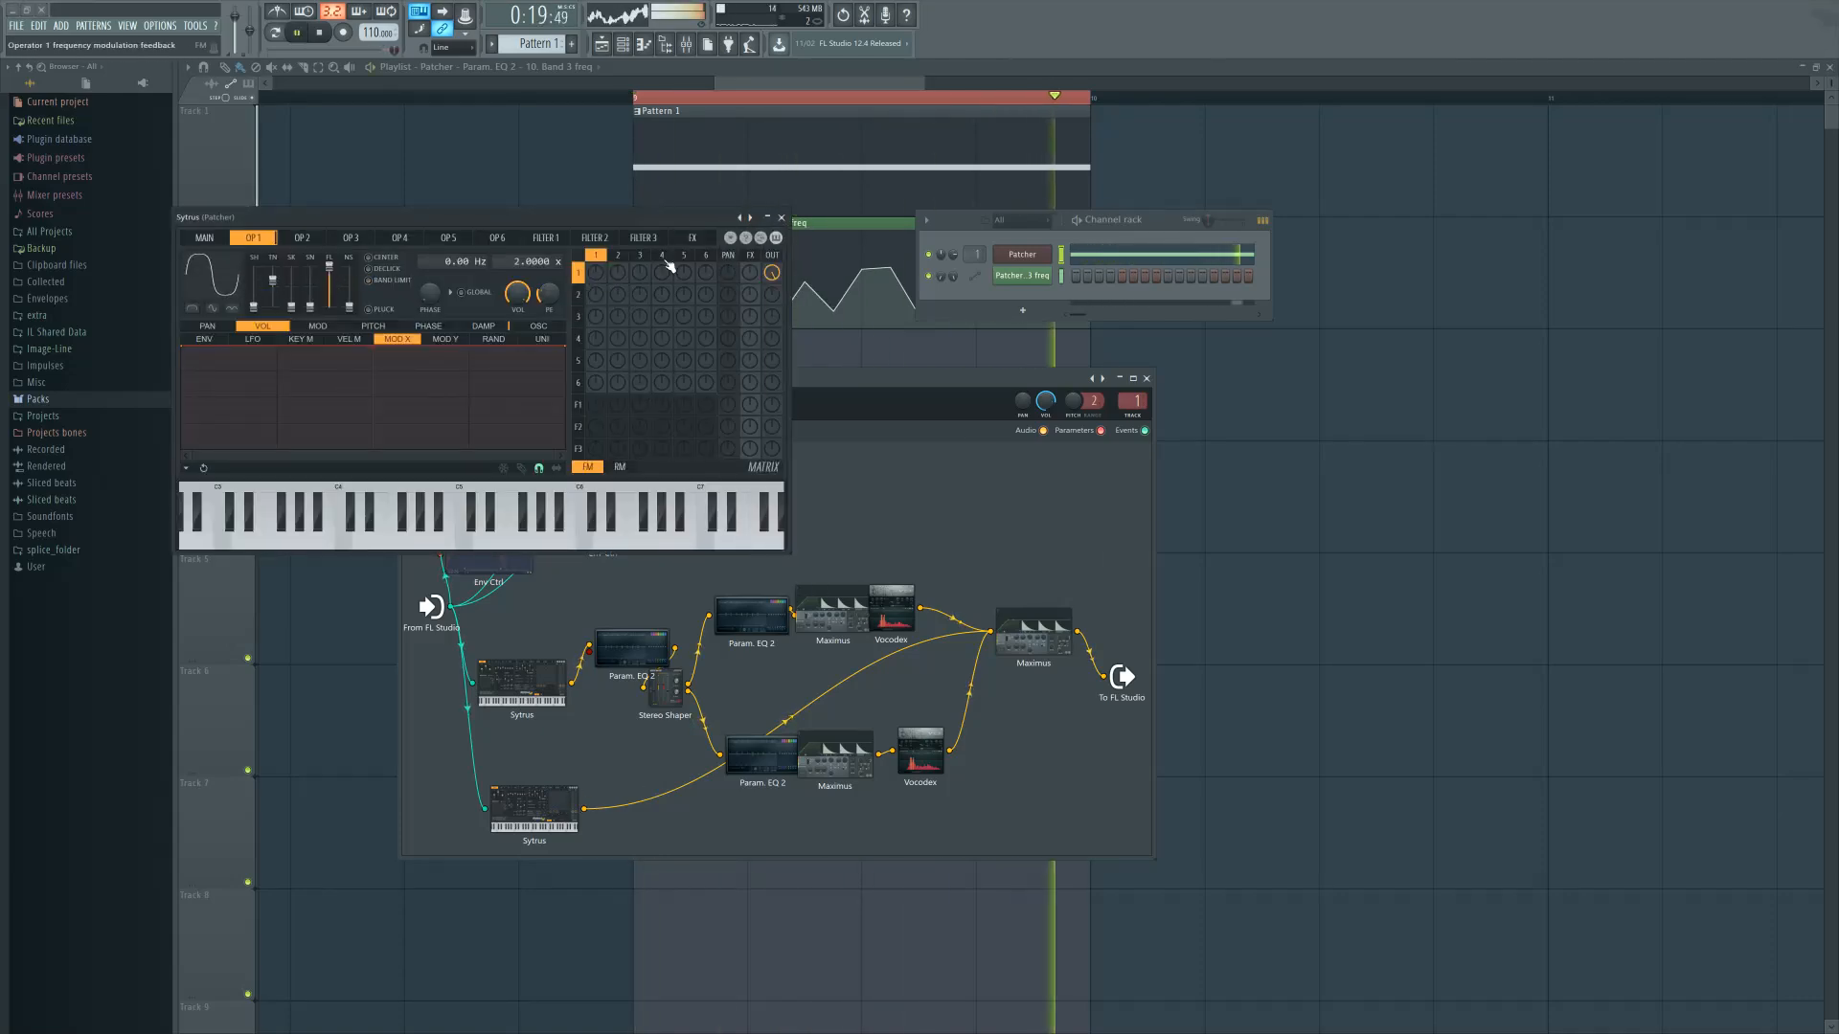
{"action": "left_click", "coordinate": [782, 218]}
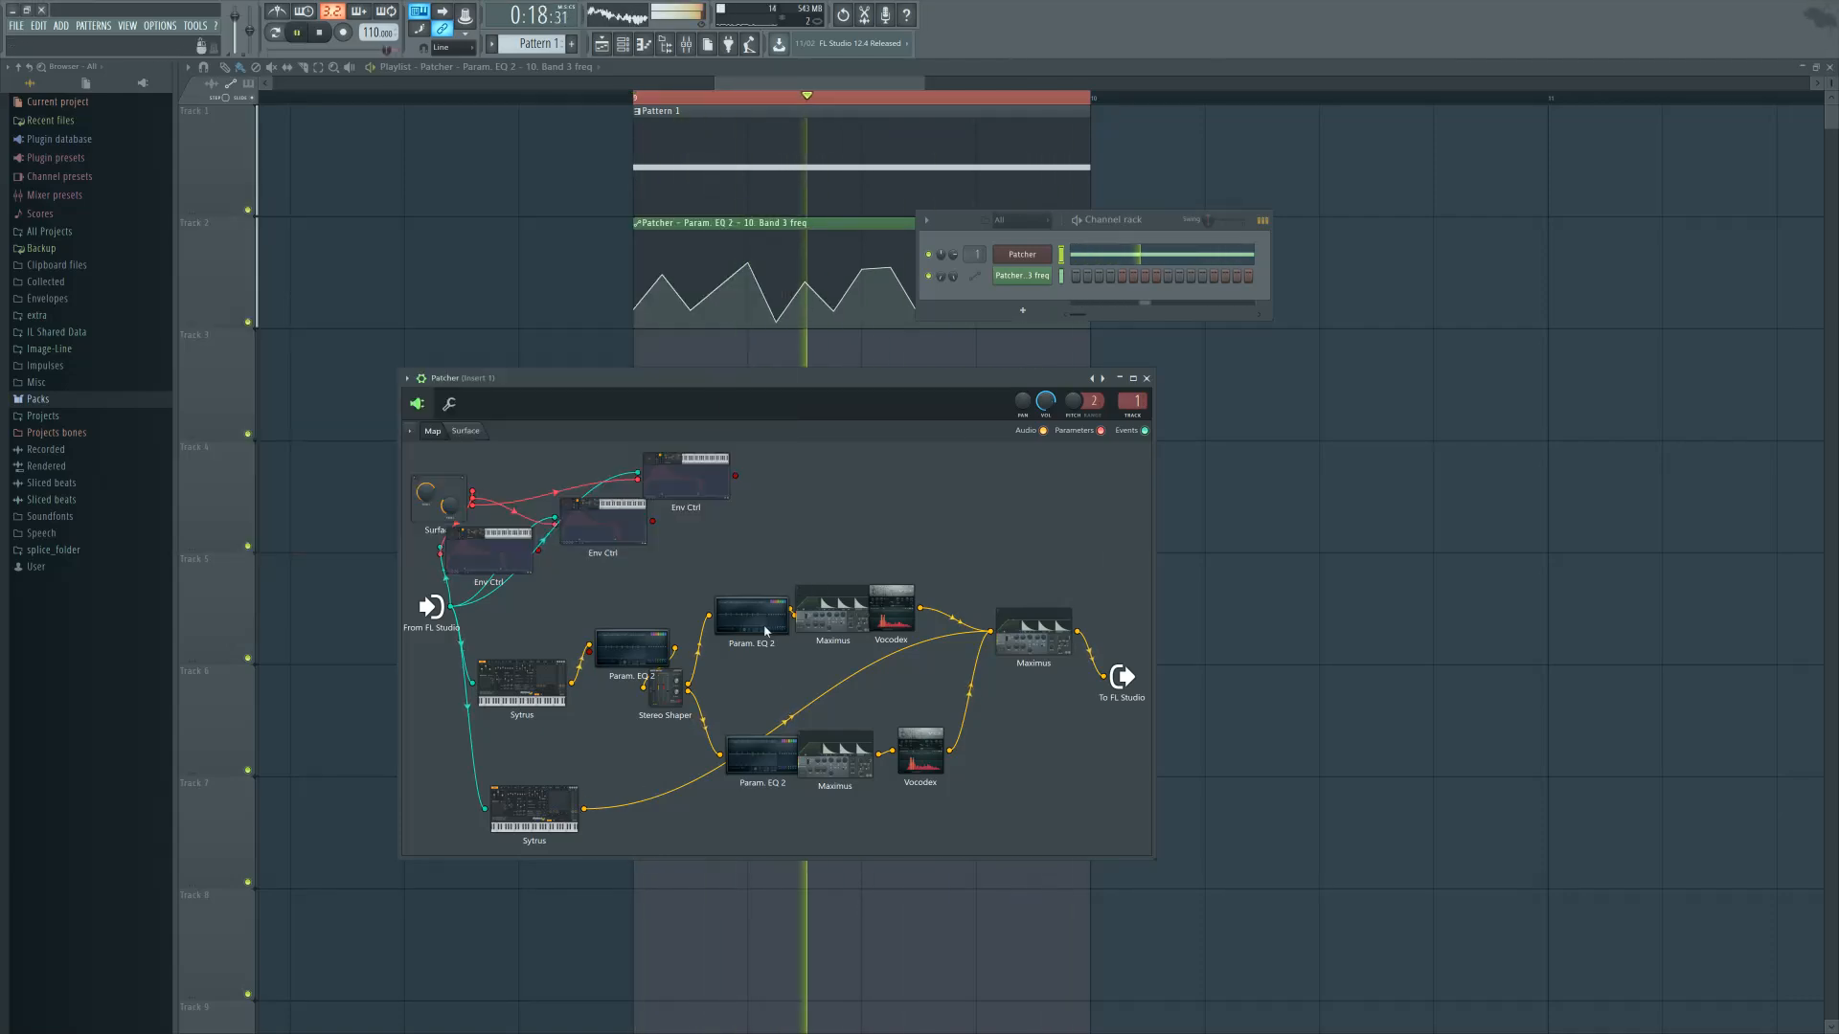
{"action": "double_click", "coordinate": [560, 801]}
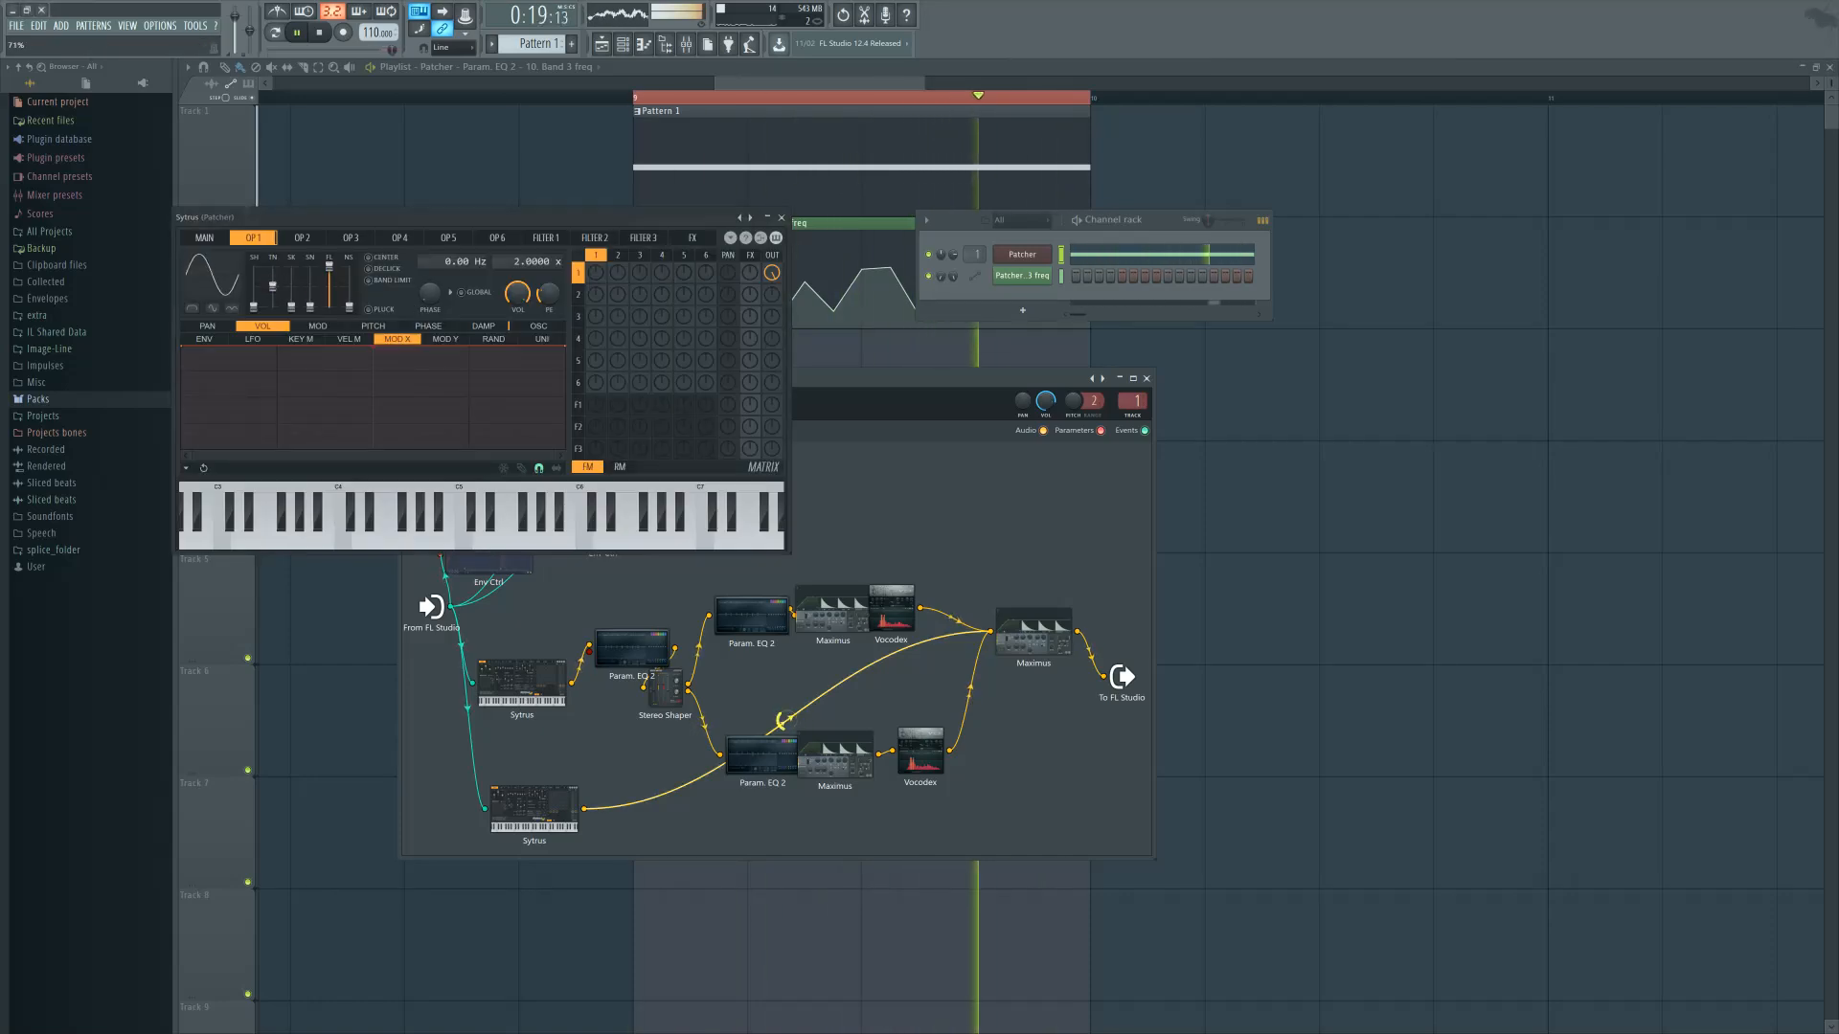
{"action": "left_click", "coordinate": [782, 218]}
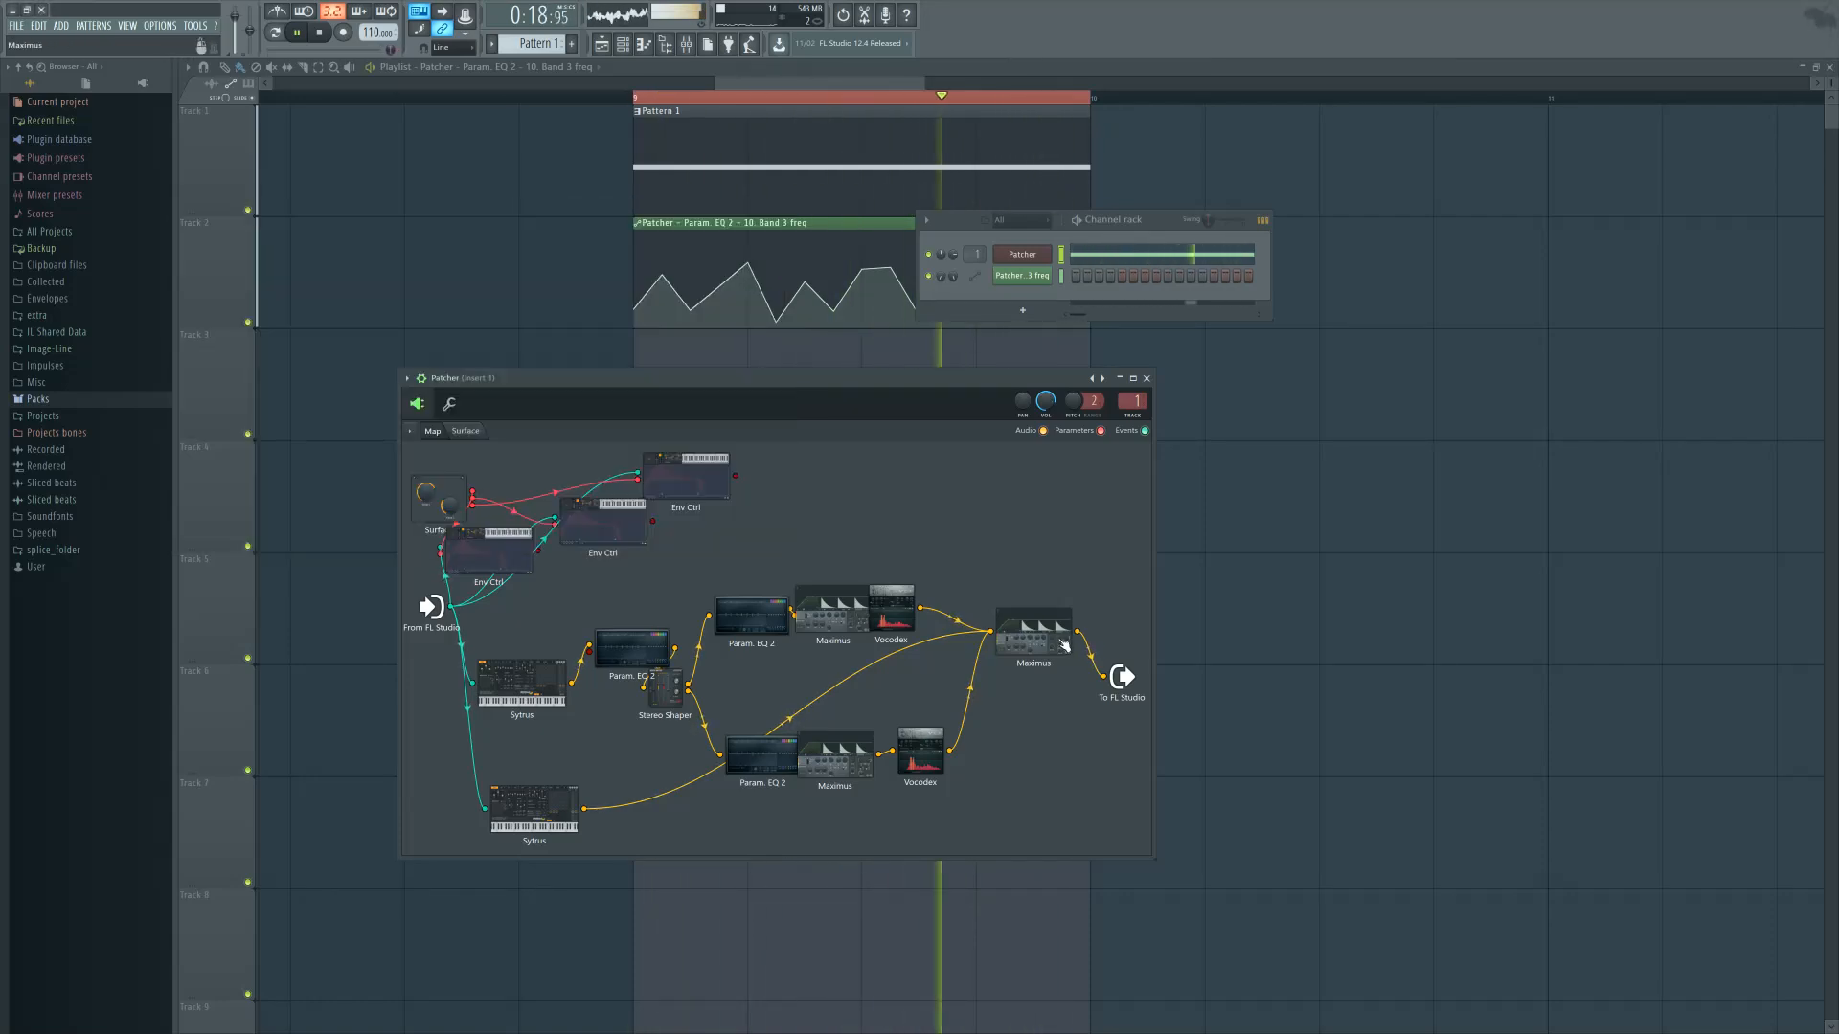
Open the final Maximus, lower the knee of its low band curve, and adjust the band's envelope timing
{"action": "double_click", "coordinate": [1057, 639]}
{"action": "left_click_drag", "start_coordinate": [410, 222], "coordinate": [831, 435]}
{"action": "left_click", "coordinate": [614, 597]}
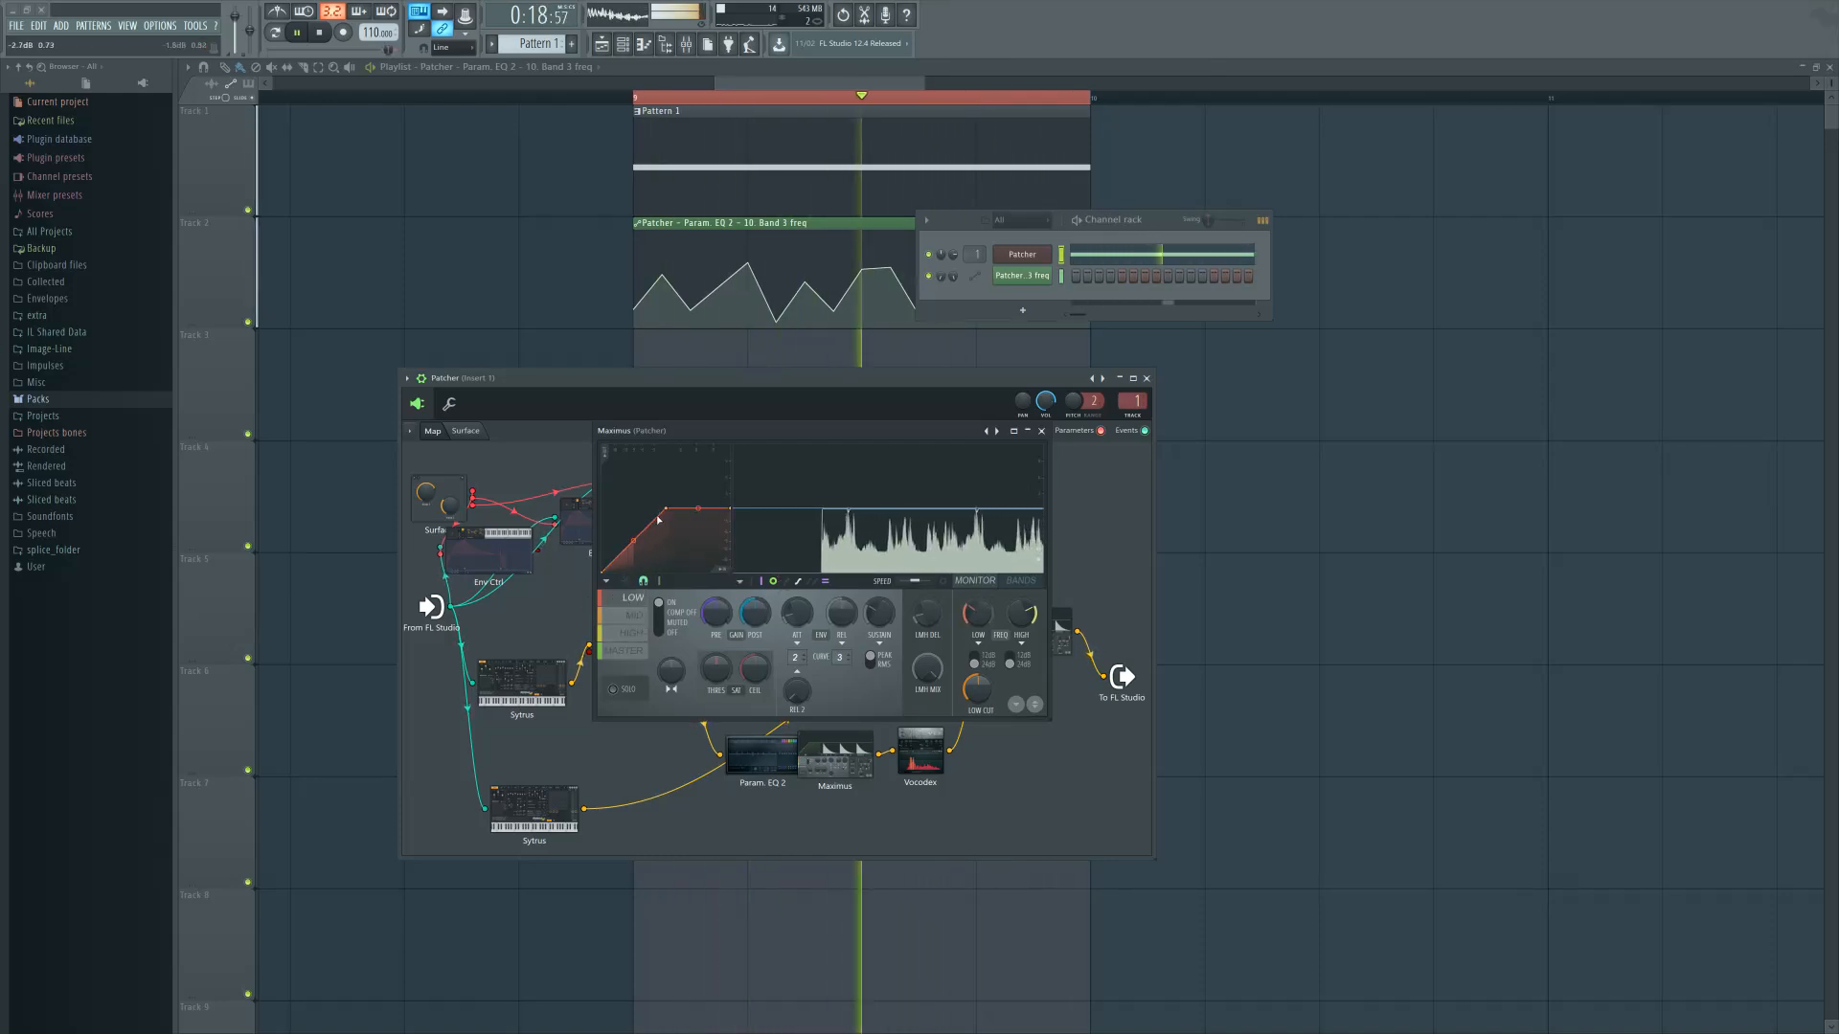
{"action": "right_click", "coordinate": [628, 547]}
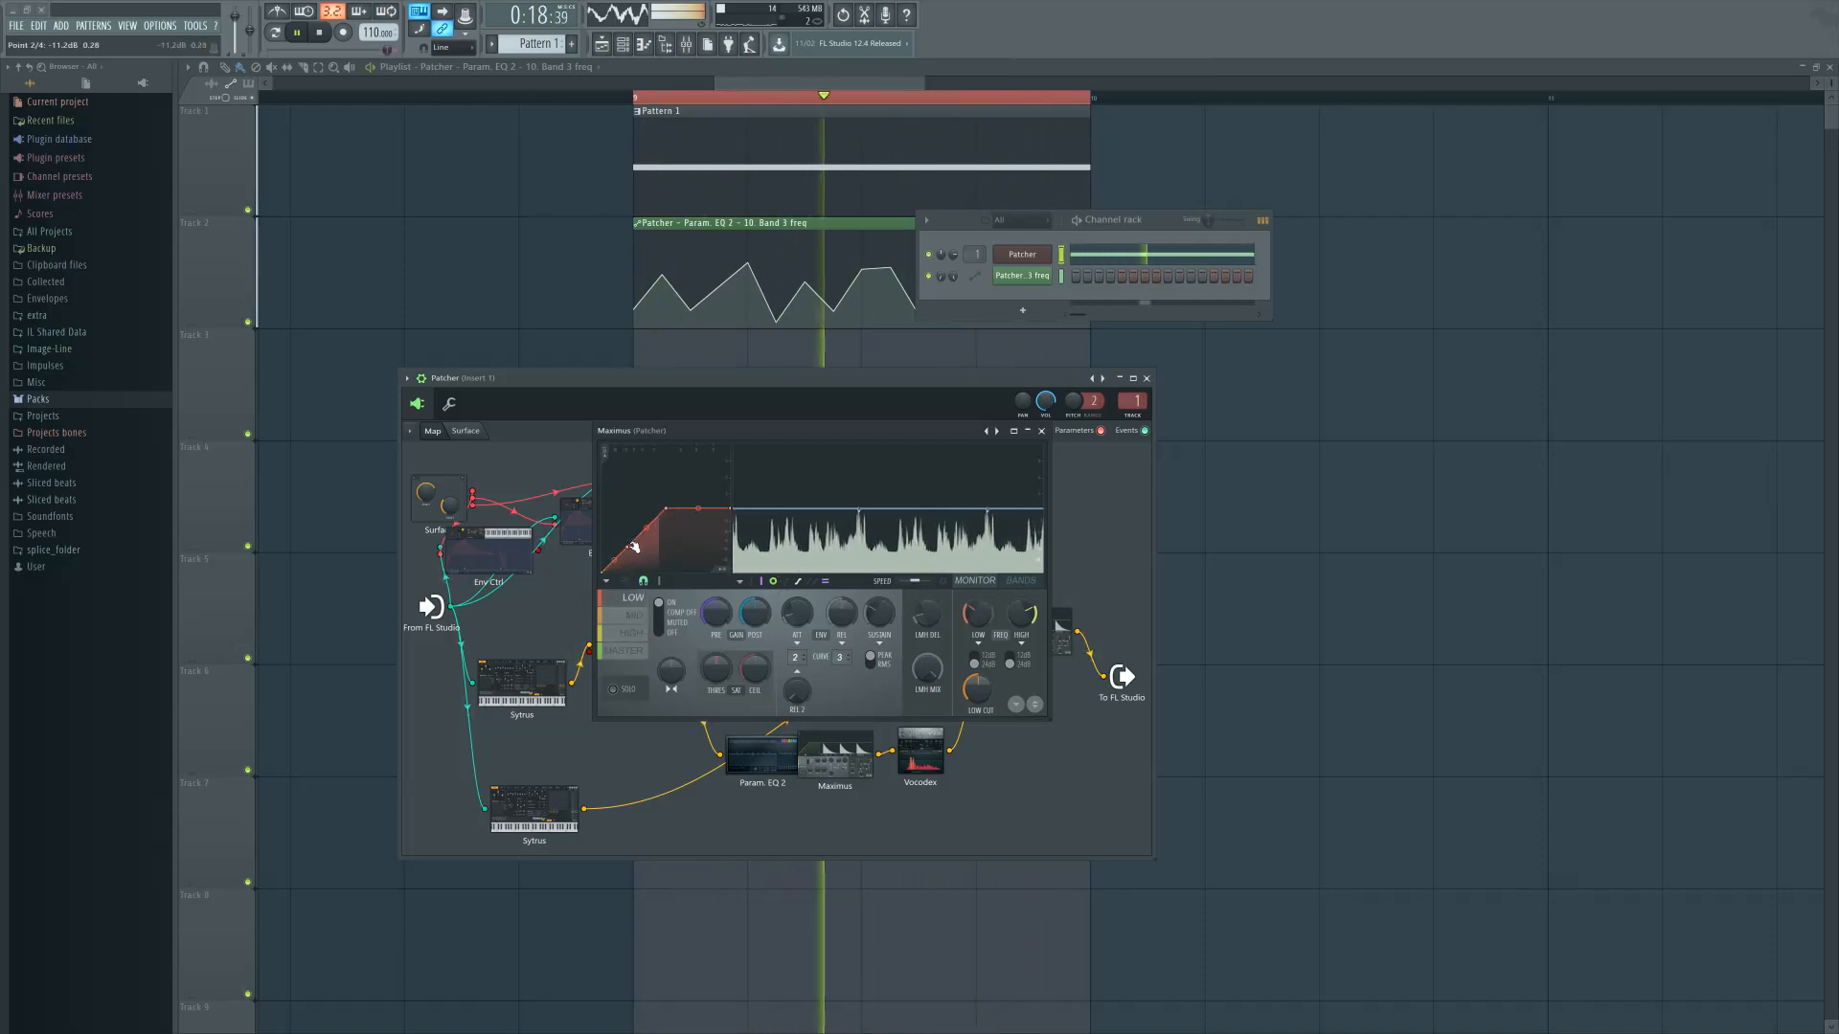
{"action": "left_click_drag", "start_coordinate": [666, 509], "coordinate": [634, 539]}
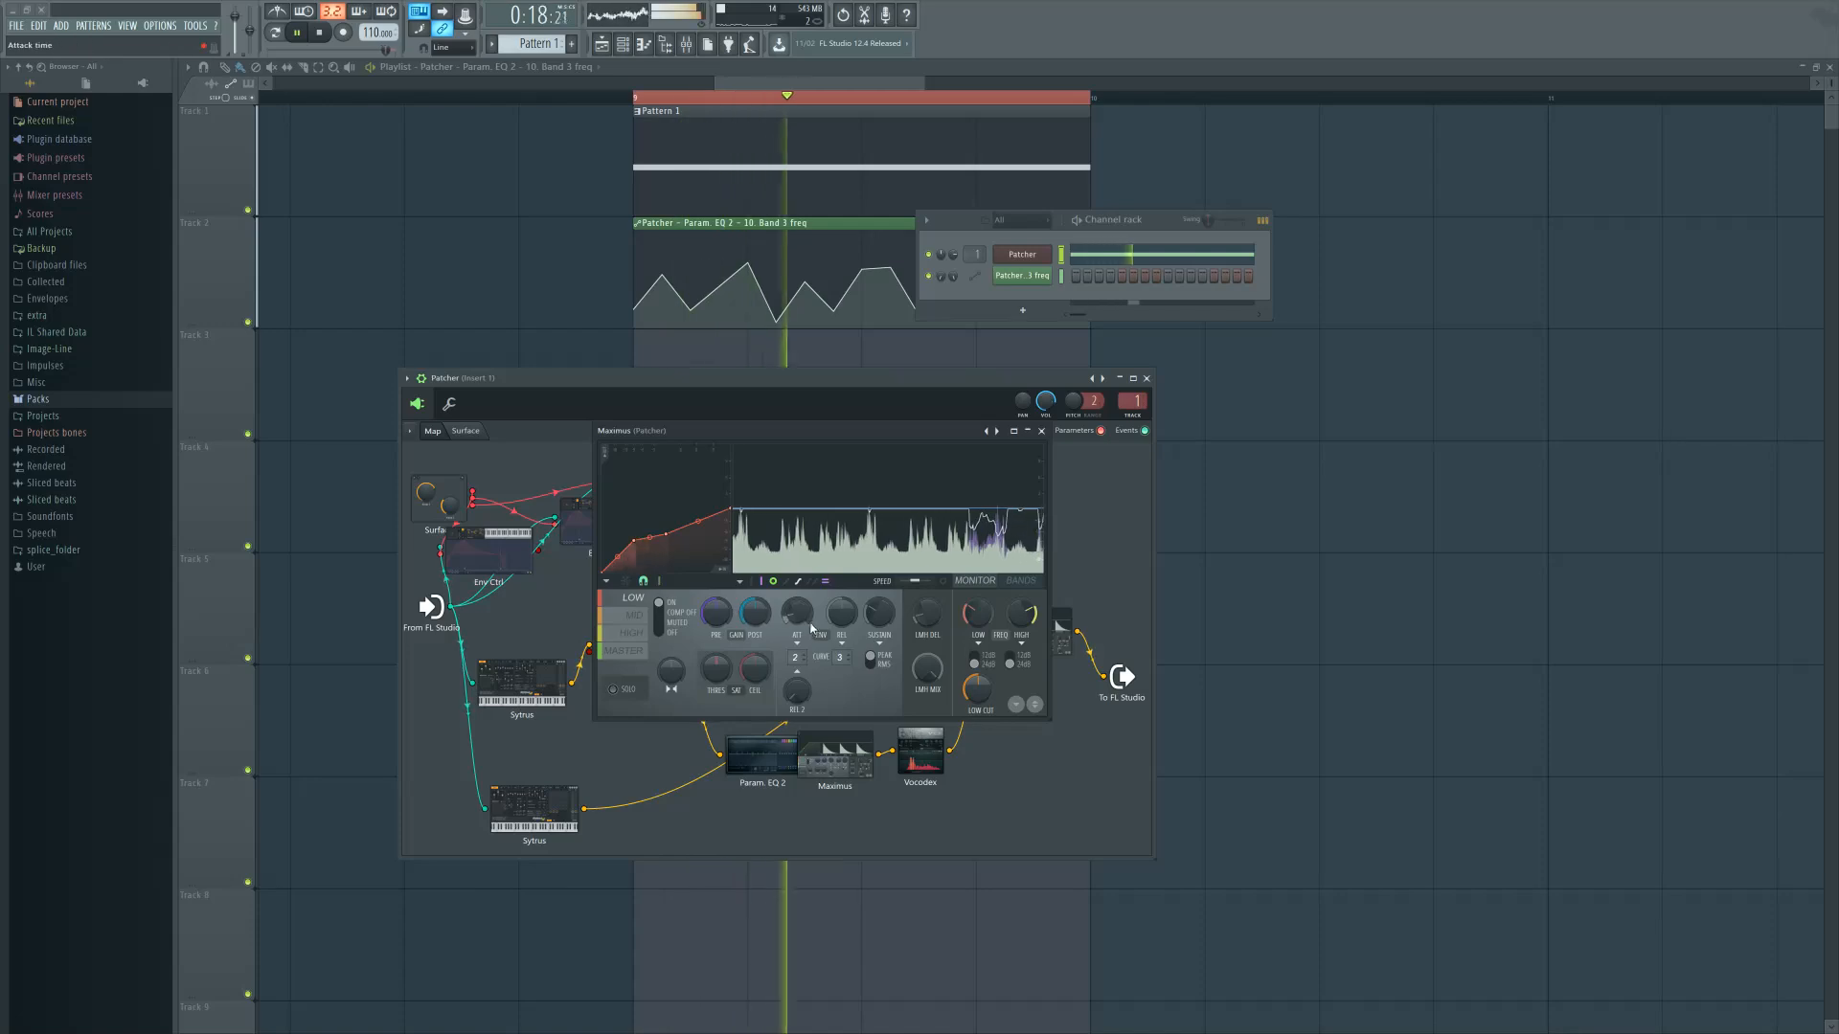
{"action": "left_click_drag", "start_coordinate": [840, 615], "coordinate": [797, 627]}
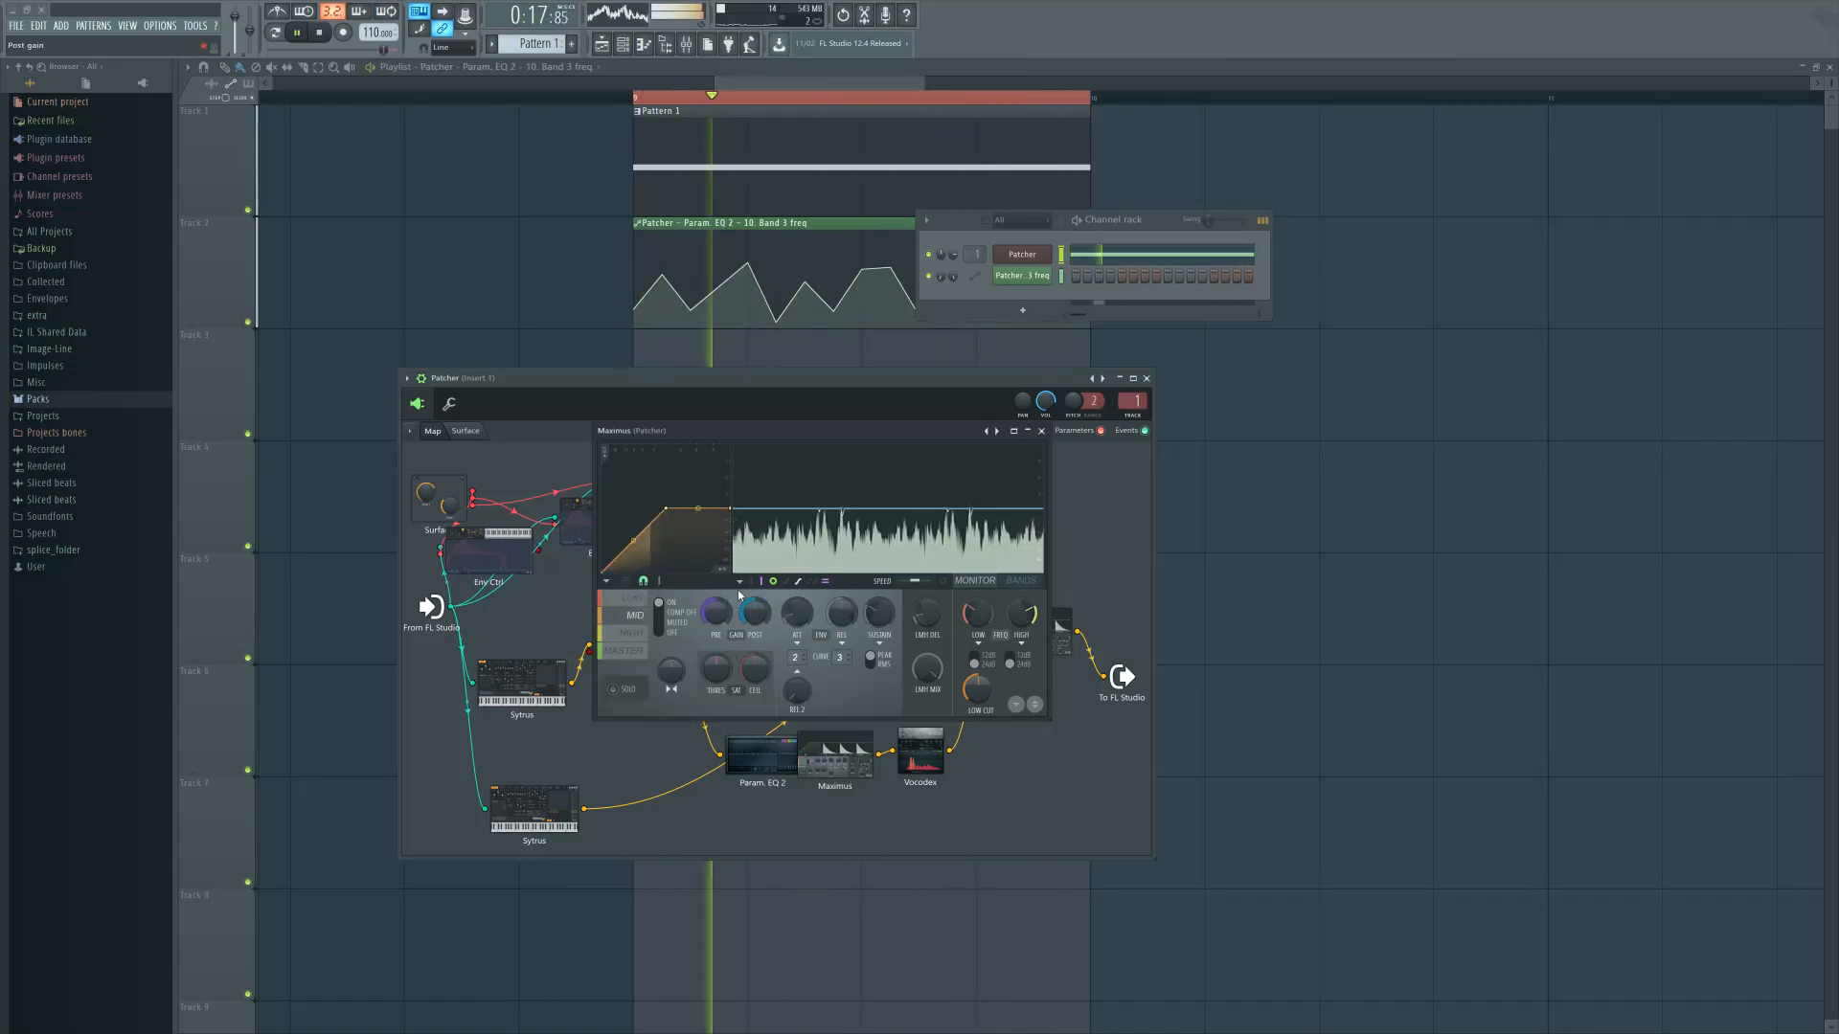
Lower the knee of the final Maximus's mid band curve and raise the band's post gain
{"action": "right_click", "coordinate": [647, 535]}
{"action": "right_click", "coordinate": [667, 509]}
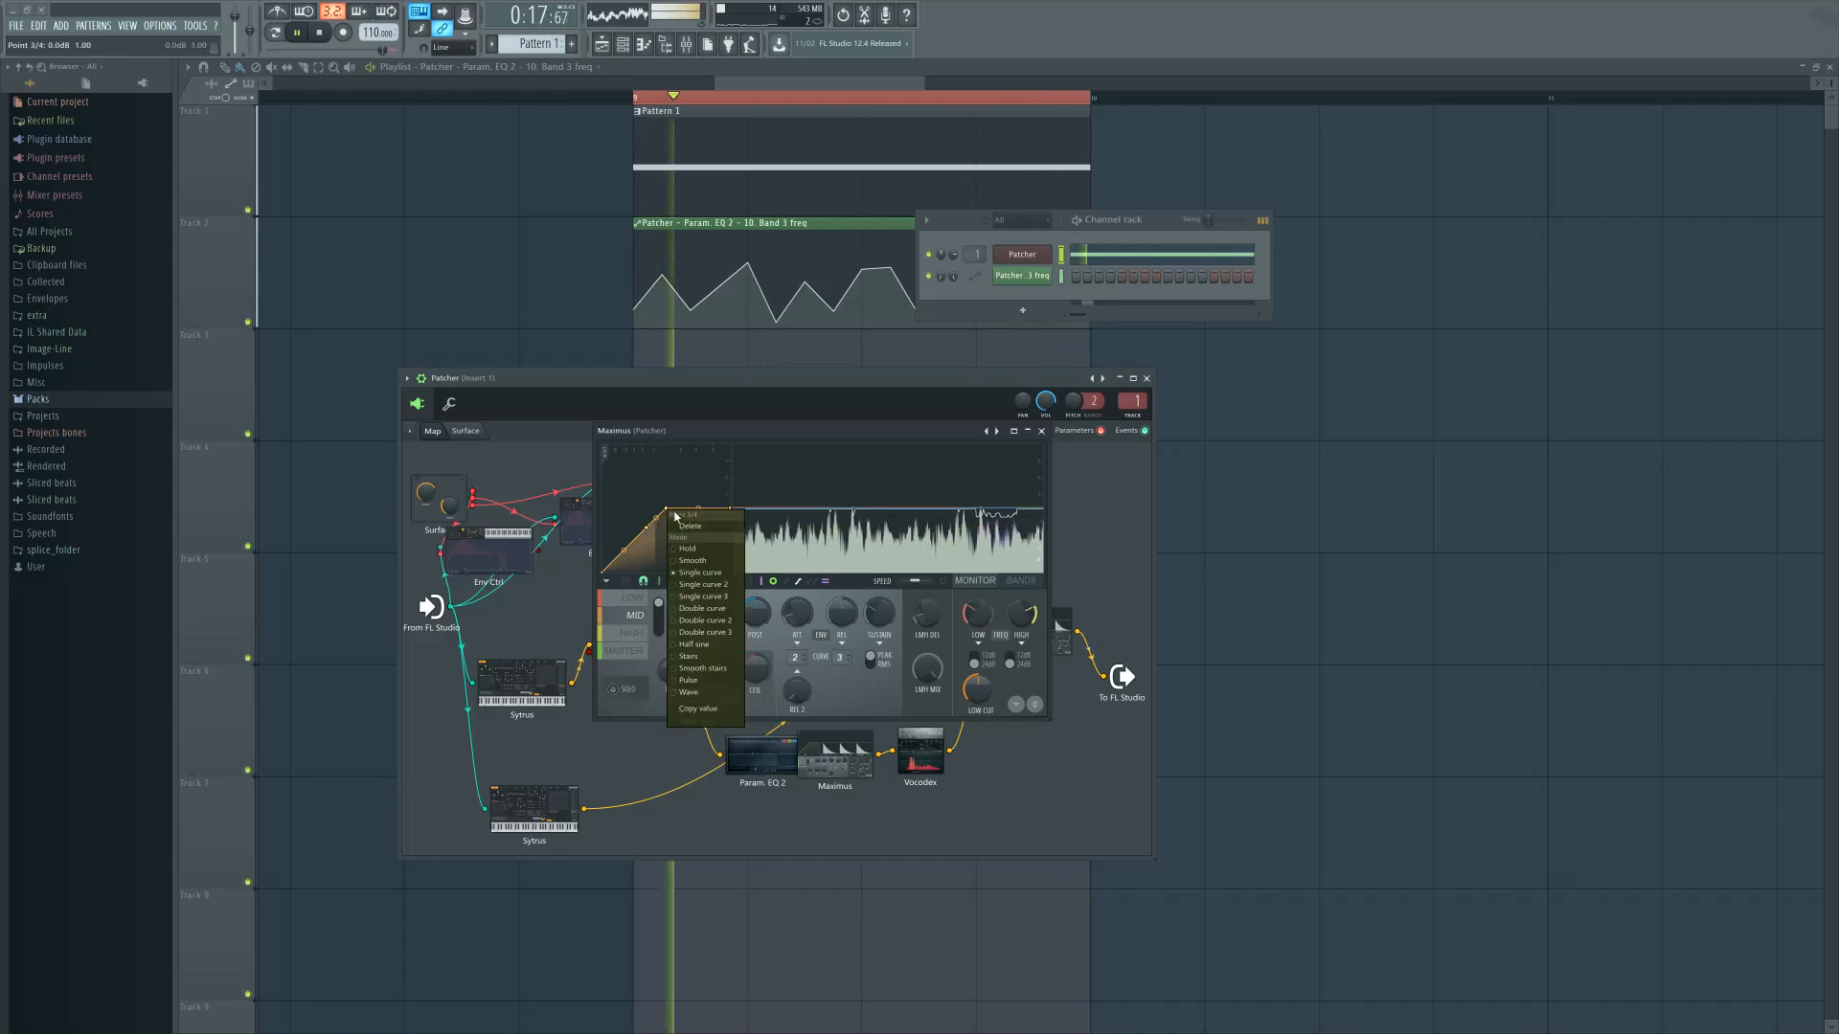
{"action": "left_click", "coordinate": [681, 517]}
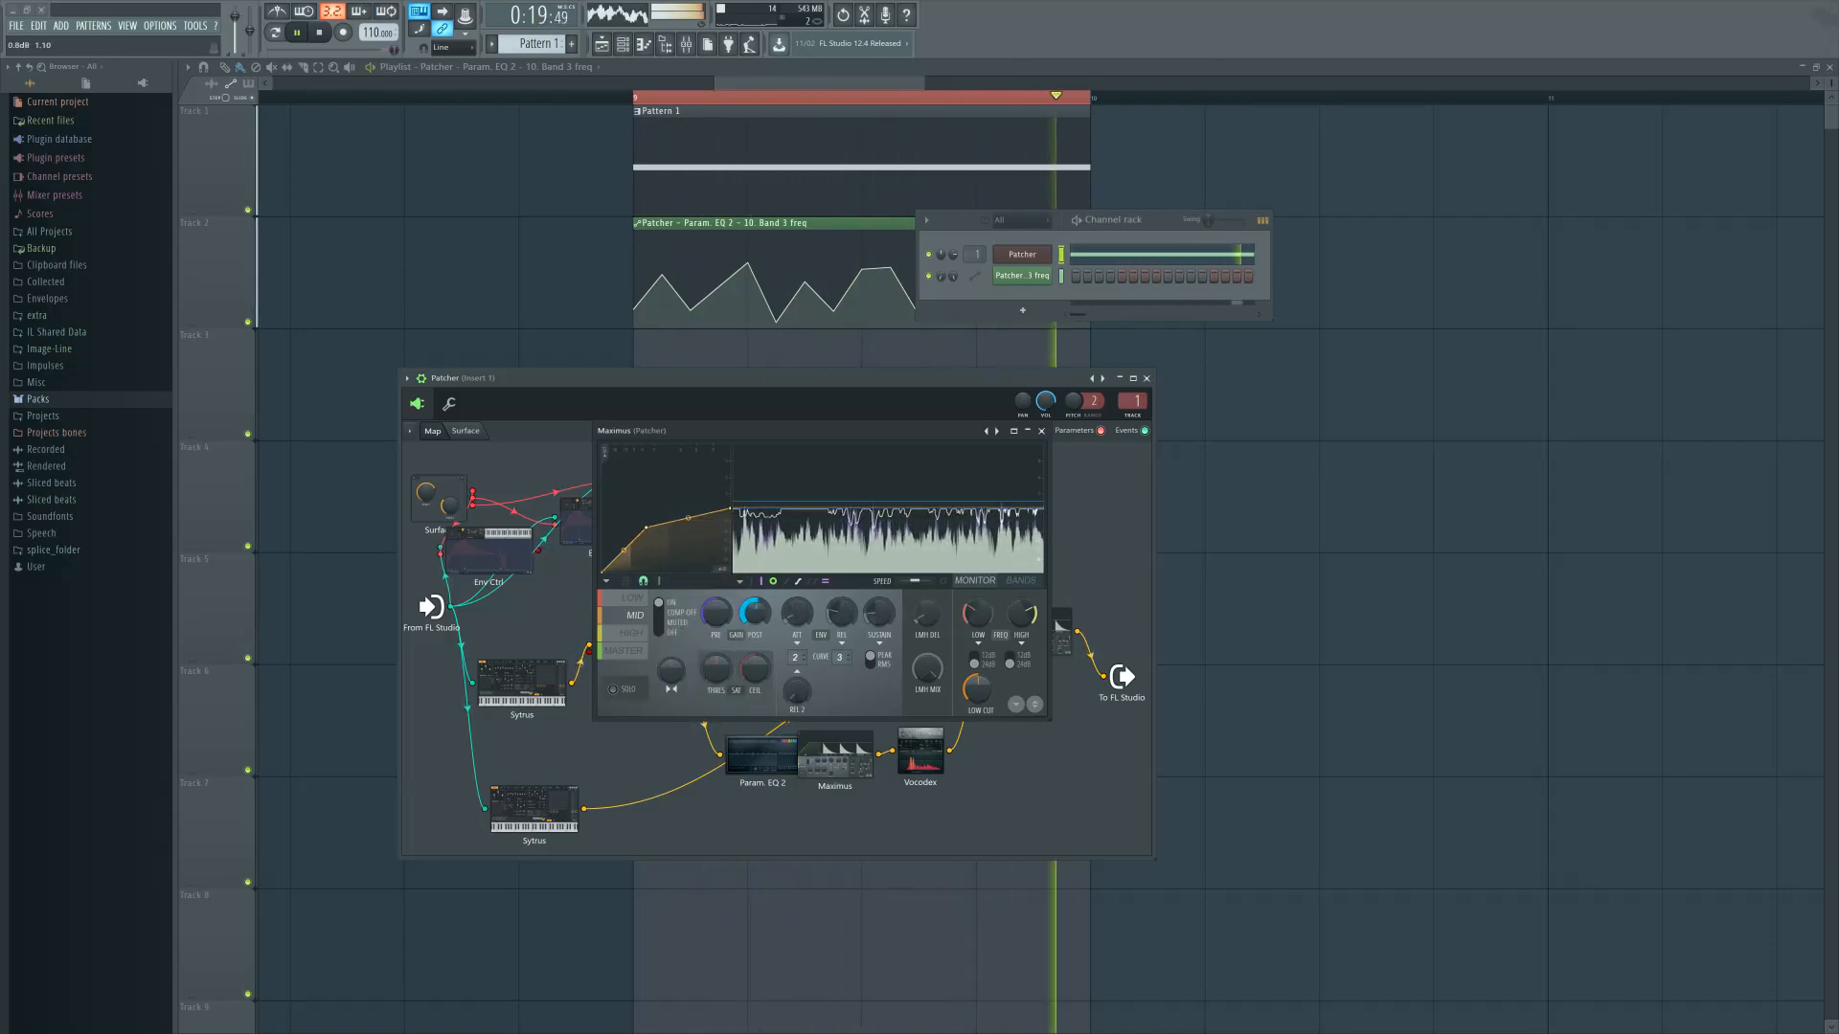
Lower the knee and end point of the final Maximus's high band curve and adjust the band's attack and release times
{"action": "left_click", "coordinate": [632, 633]}
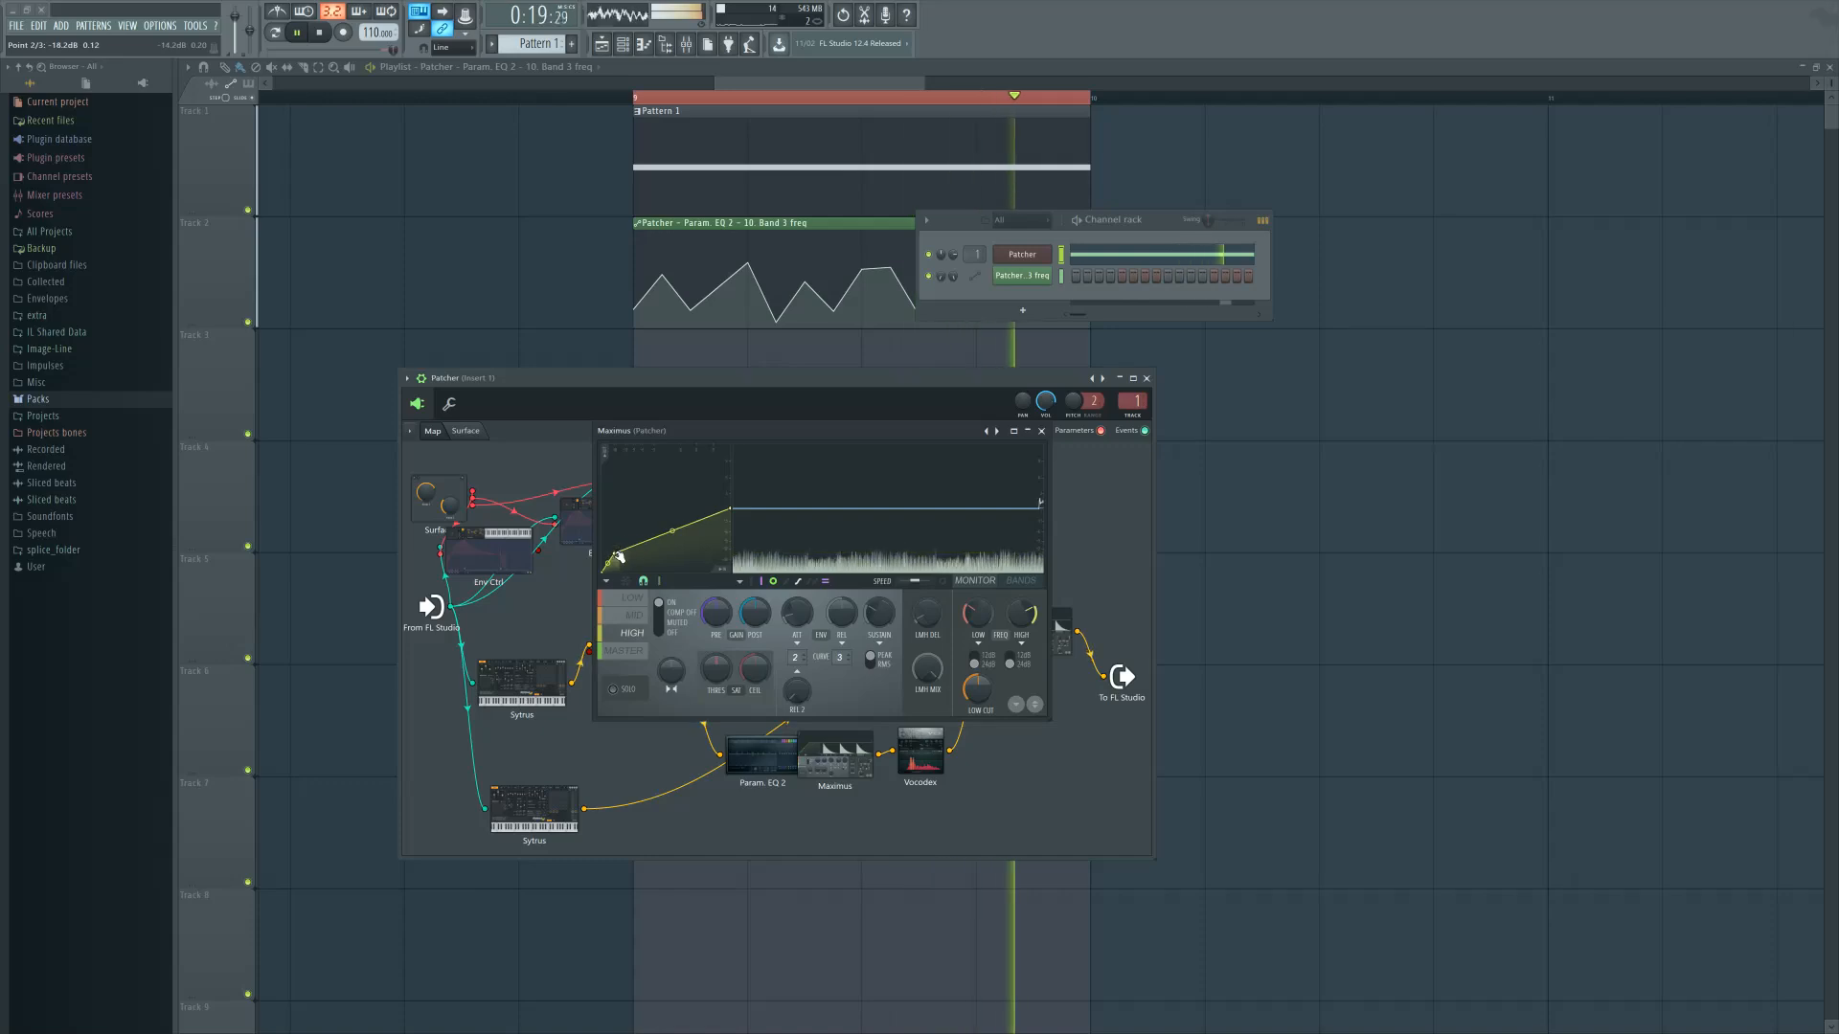
{"action": "left_click_drag", "start_coordinate": [619, 556], "coordinate": [617, 563]}
{"action": "left_click_drag", "start_coordinate": [731, 508], "coordinate": [731, 542]}
{"action": "left_click_drag", "start_coordinate": [803, 614], "coordinate": [812, 622]}
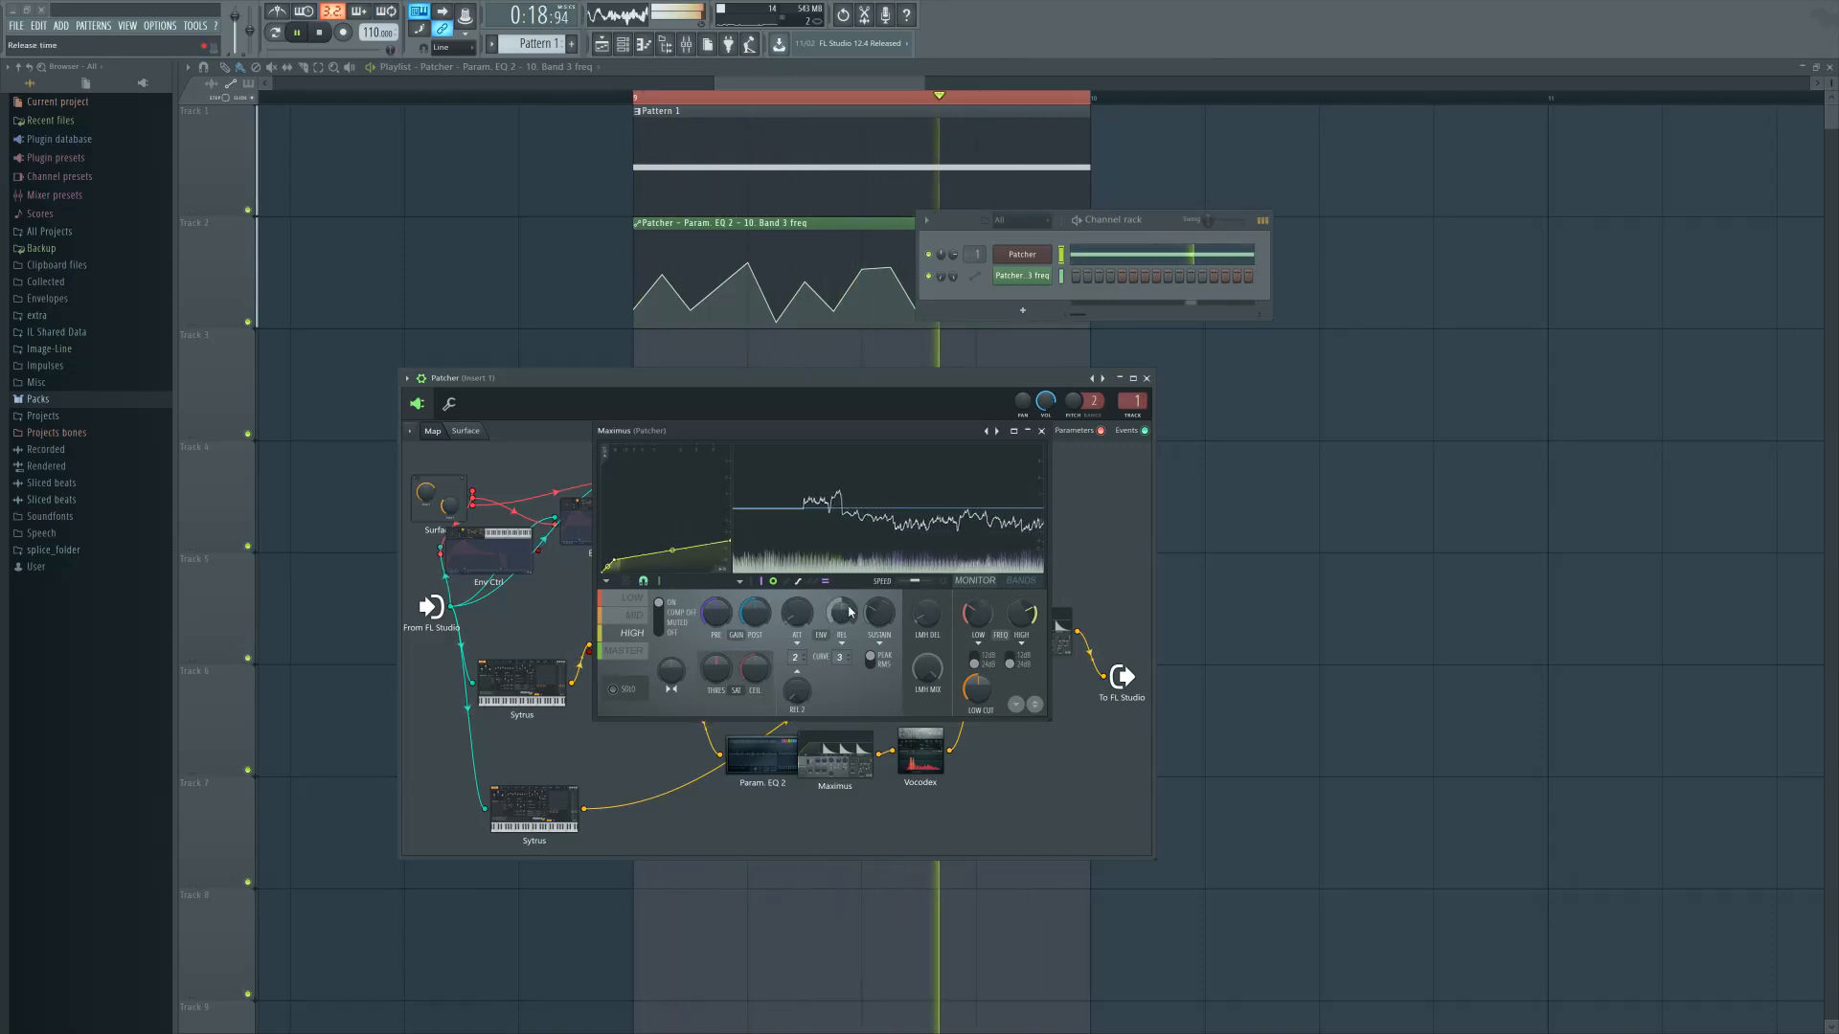
Raise the end point of the final Maximus's master curve and close its window
{"action": "left_click", "coordinate": [632, 652]}
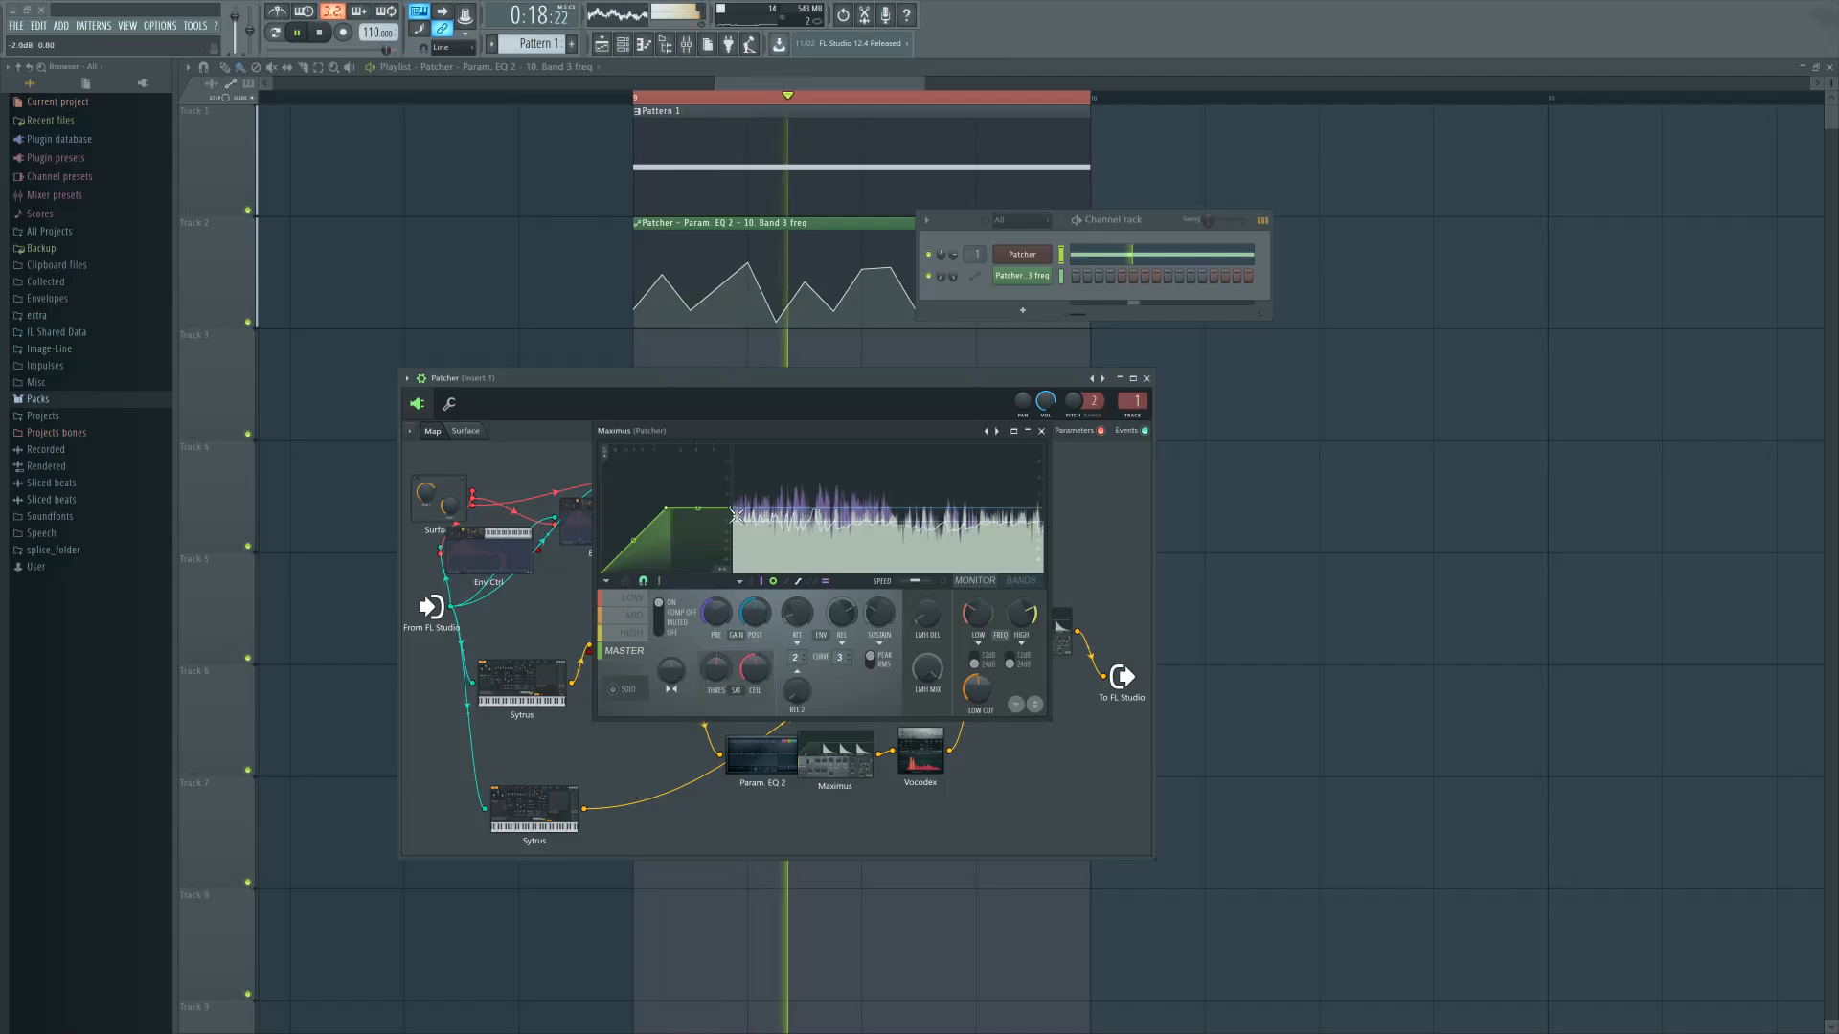
{"action": "left_click_drag", "start_coordinate": [730, 507], "coordinate": [730, 481]}
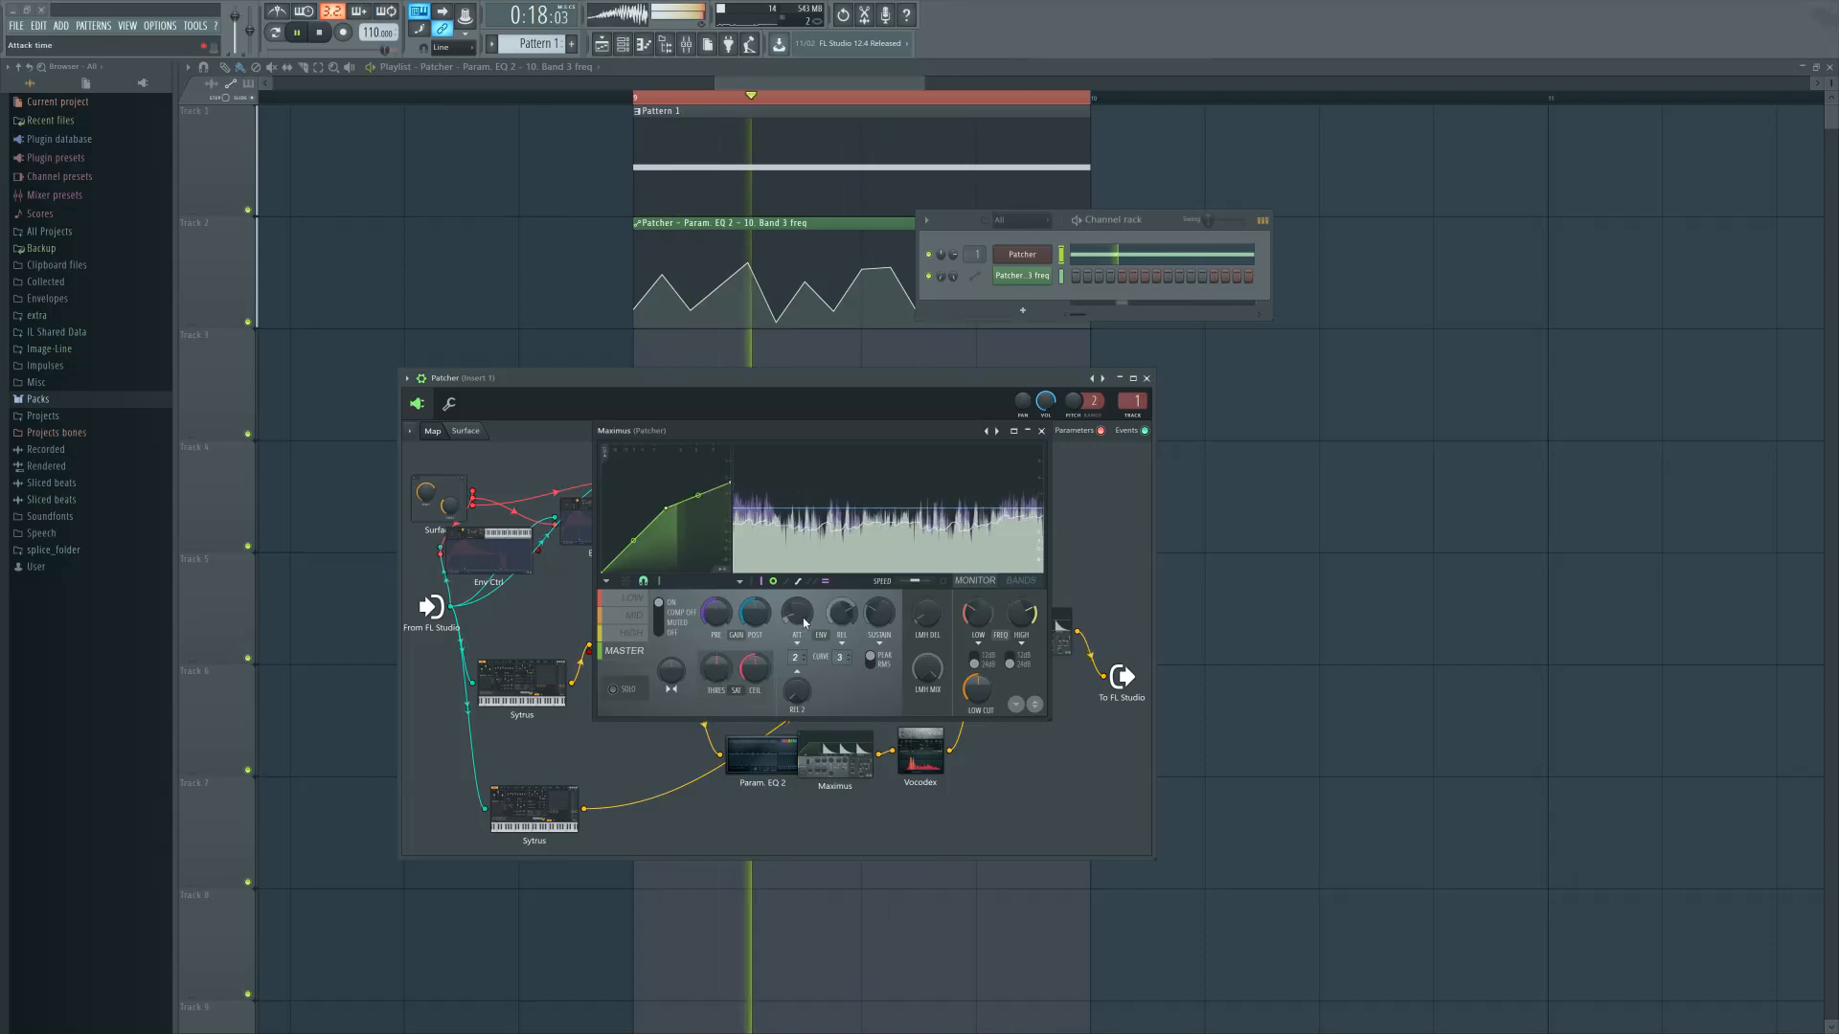
{"action": "left_click", "coordinate": [1042, 431]}
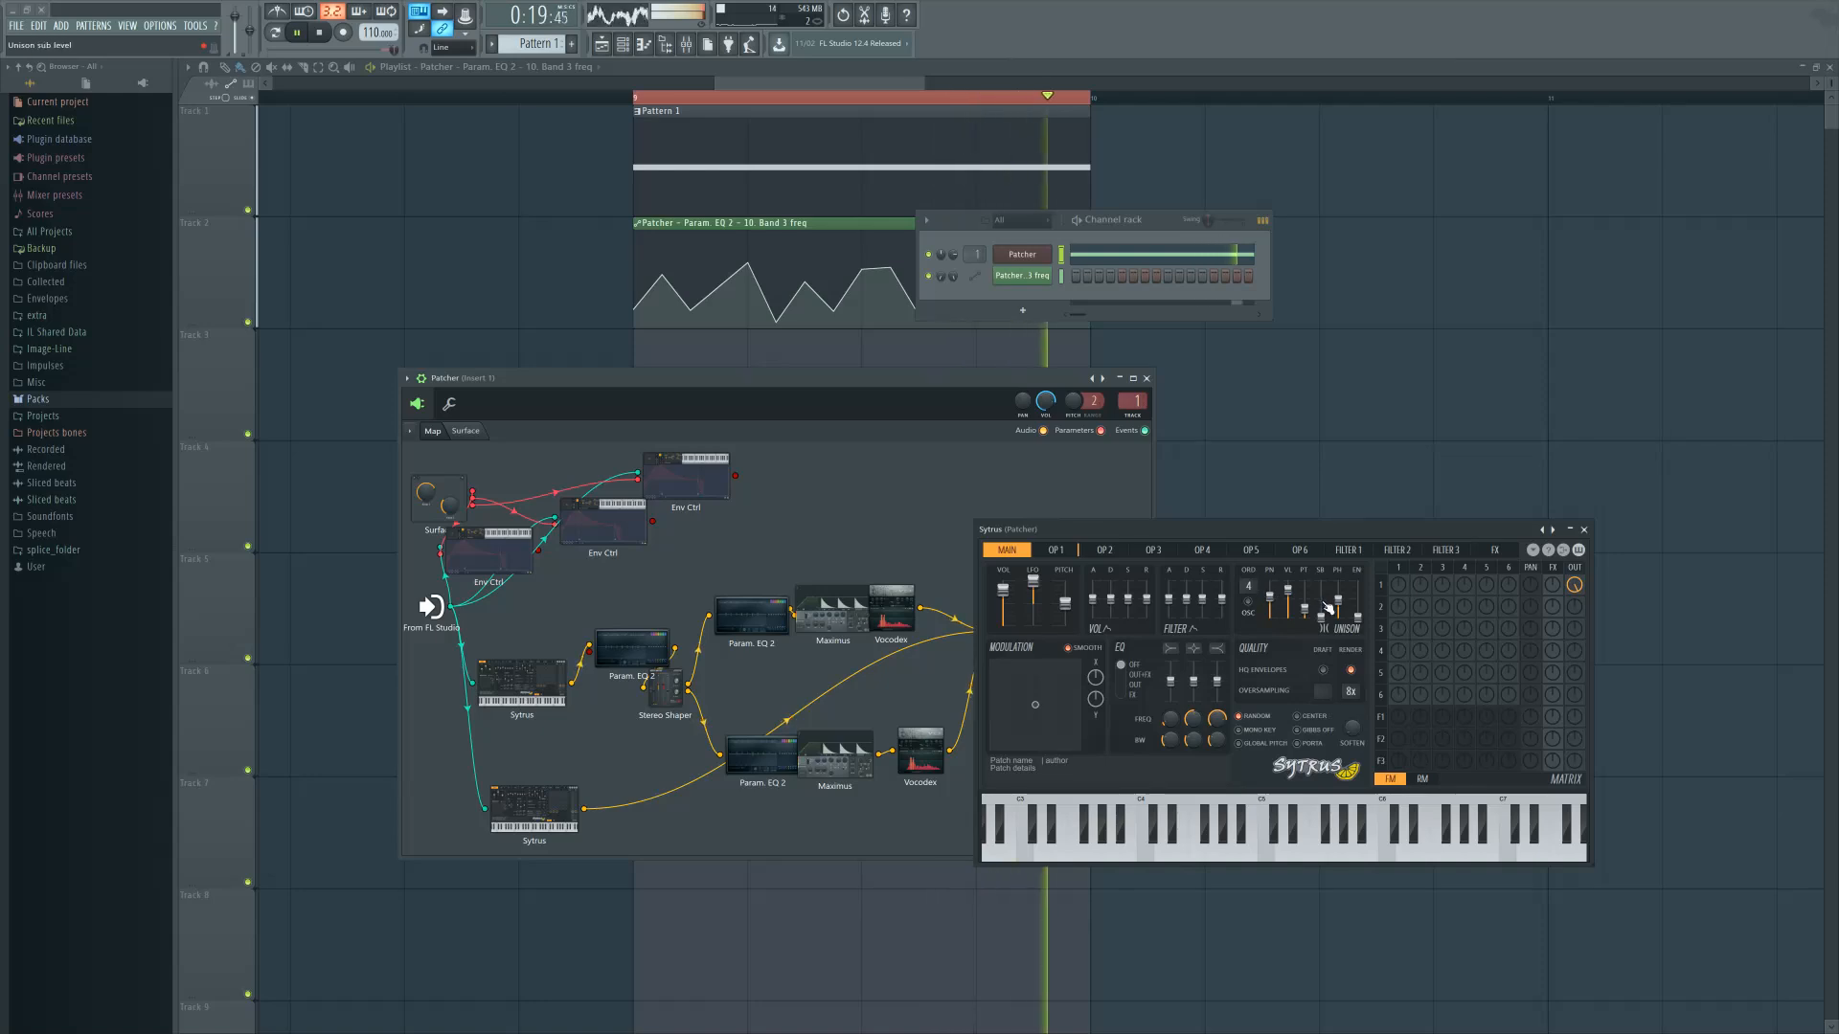
Set the original Sytrus's unison order to 7 and adjust its unison sliders while the loop plays
{"action": "mouse_move", "coordinate": [1304, 616]}
{"action": "left_mouse_down"}
{"action": "mouse_move", "coordinate": [1338, 591]}
{"action": "mouse_move", "coordinate": [1306, 613]}
{"action": "left_mouse_up"}
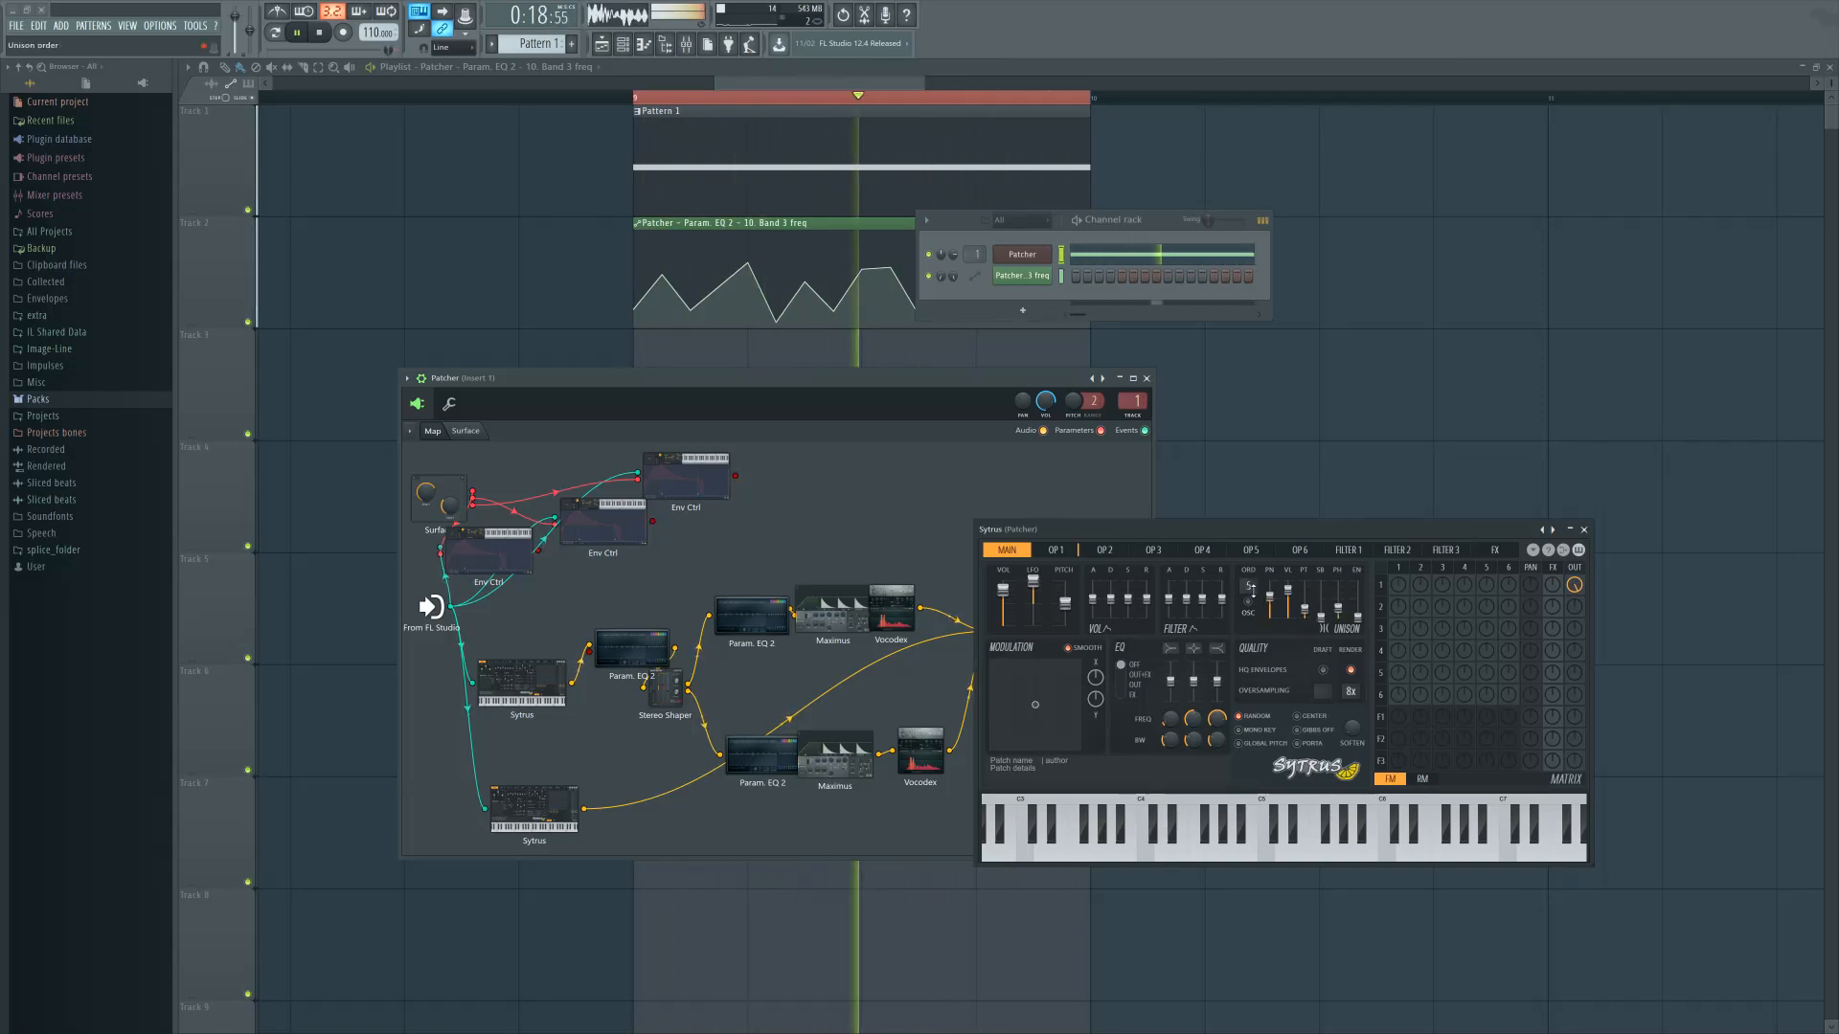
{"action": "left_click_drag", "start_coordinate": [1259, 598], "coordinate": [1340, 611]}
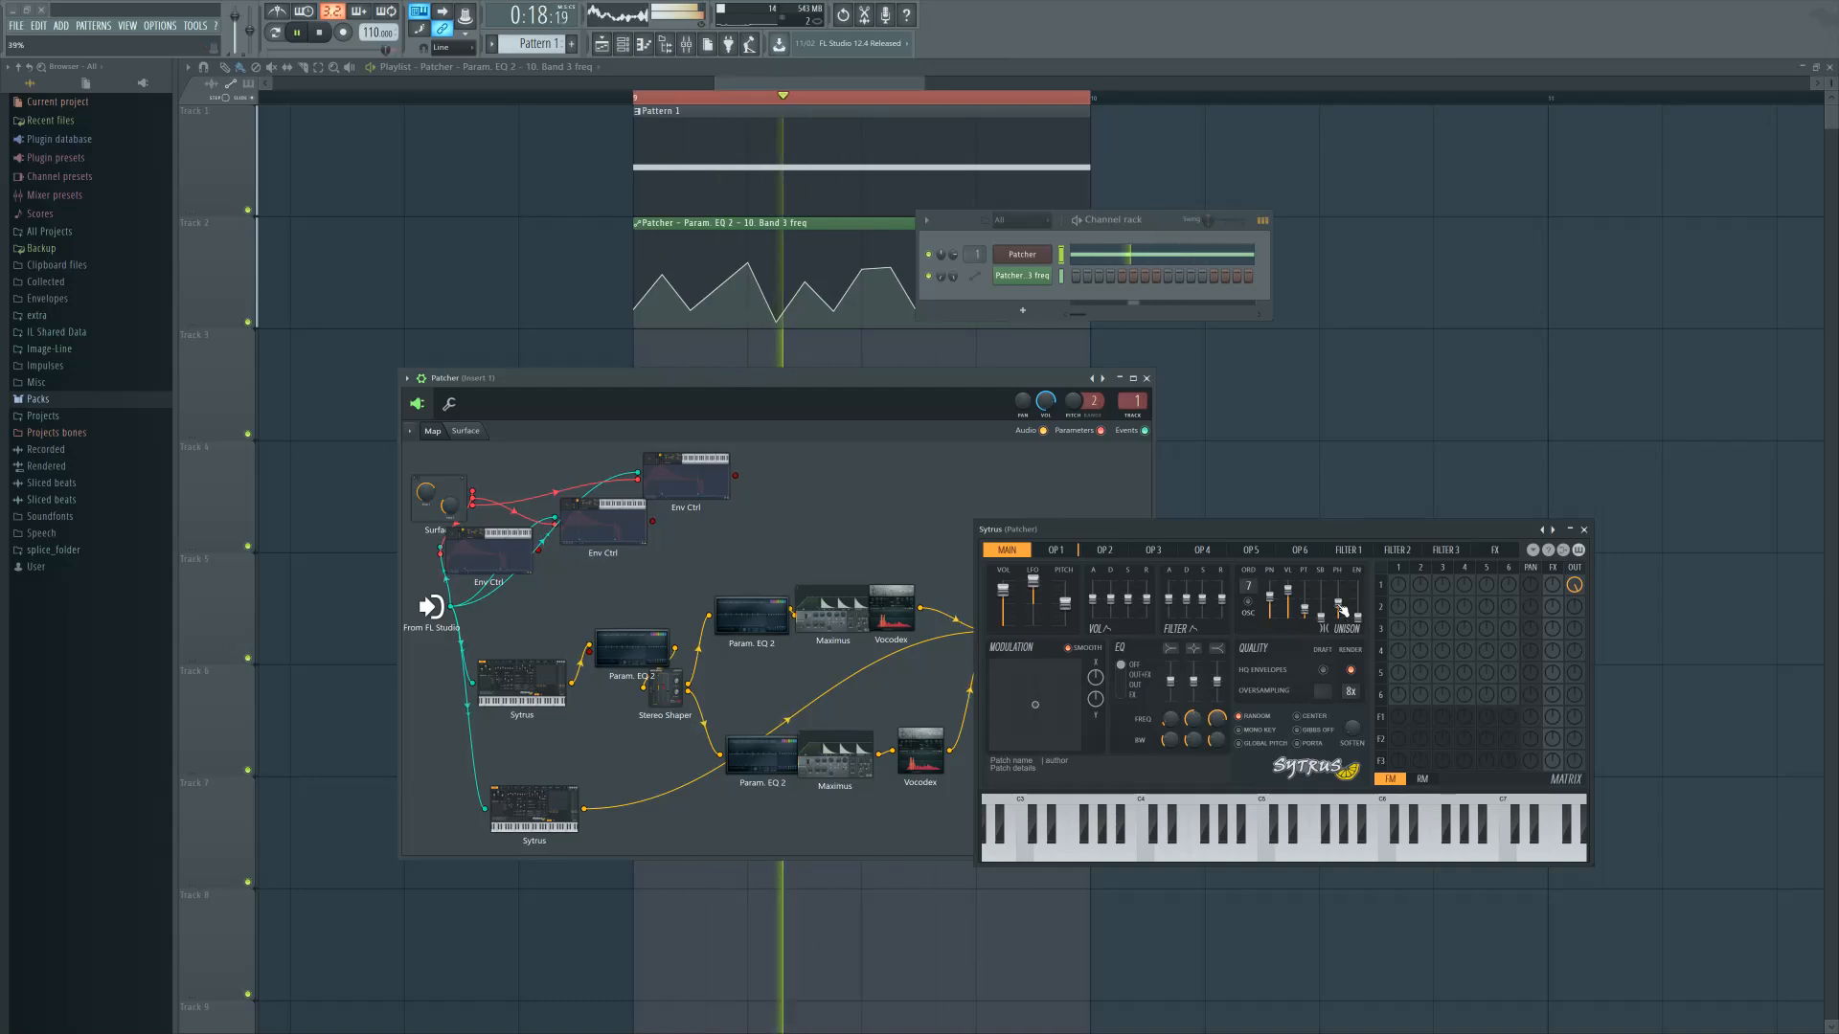
Move the upper Vocodex node away from its Maximus and try a modulator pitch shift of about +500 cents in the lower Vocodex
{"action": "left_click", "coordinate": [1584, 529]}
{"action": "left_click_drag", "start_coordinate": [890, 609], "coordinate": [916, 609]}
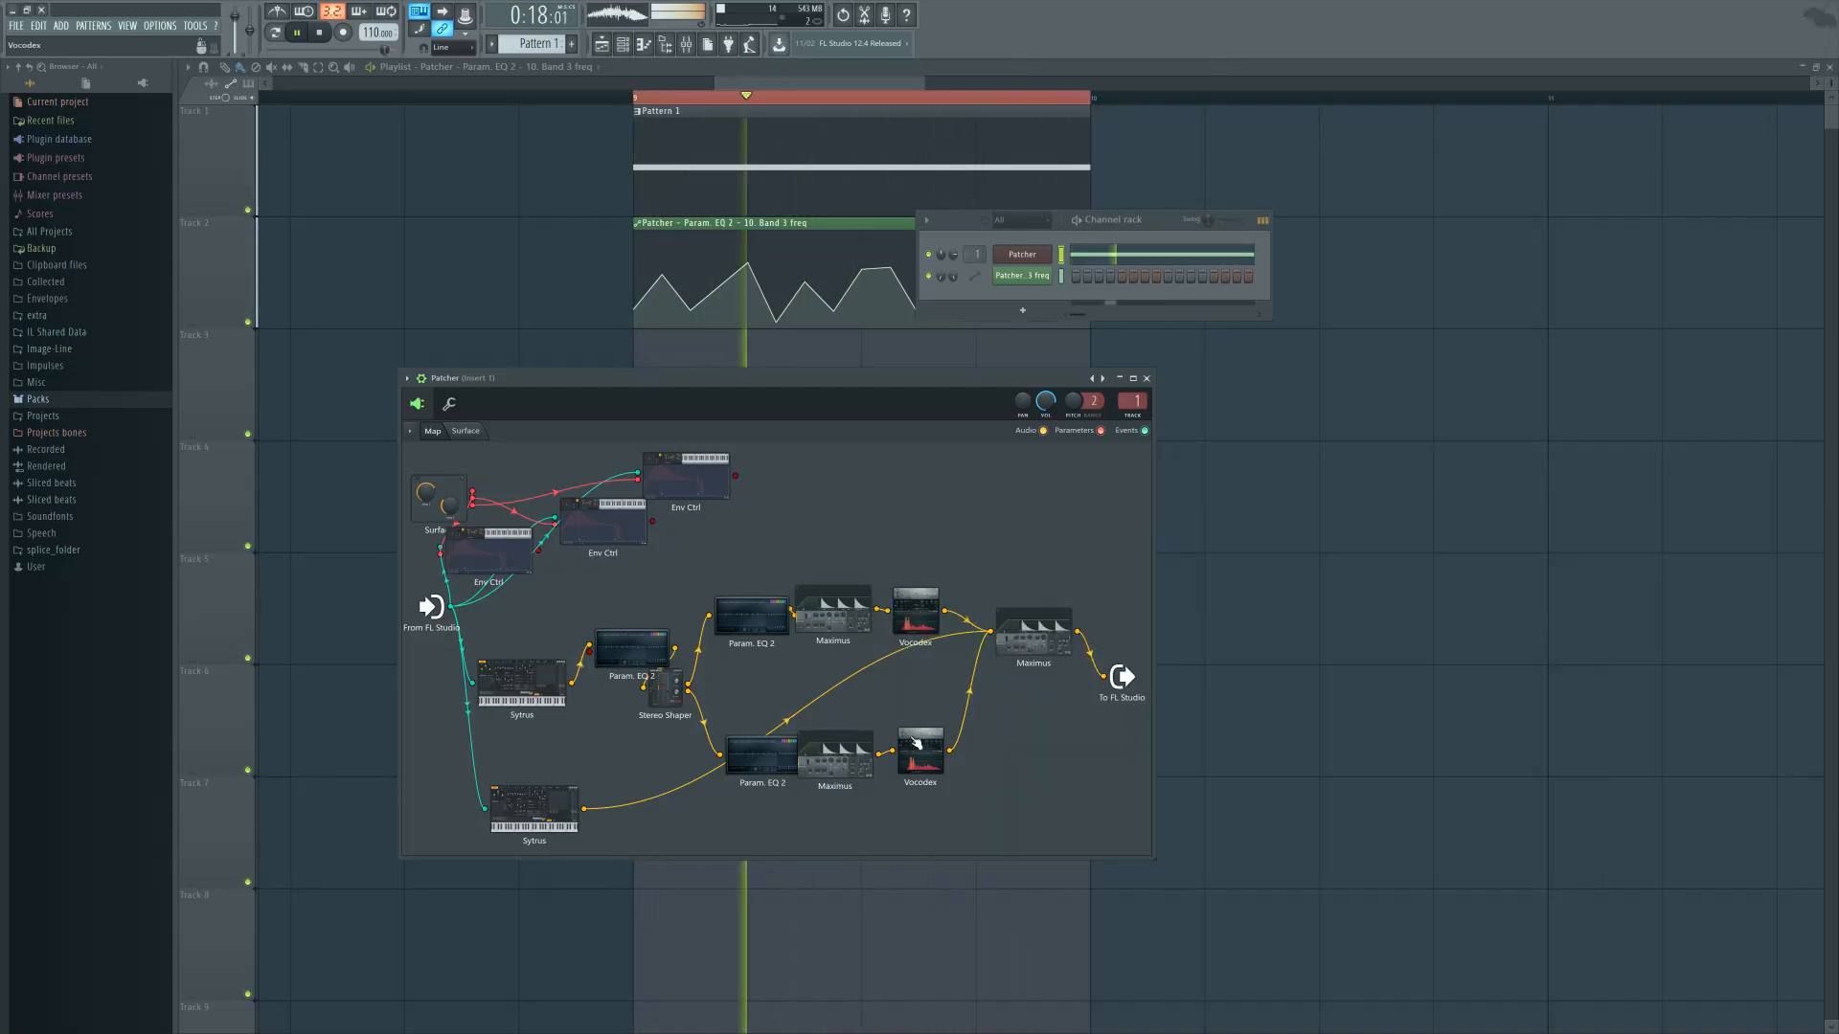
{"action": "left_click", "coordinate": [915, 609]}
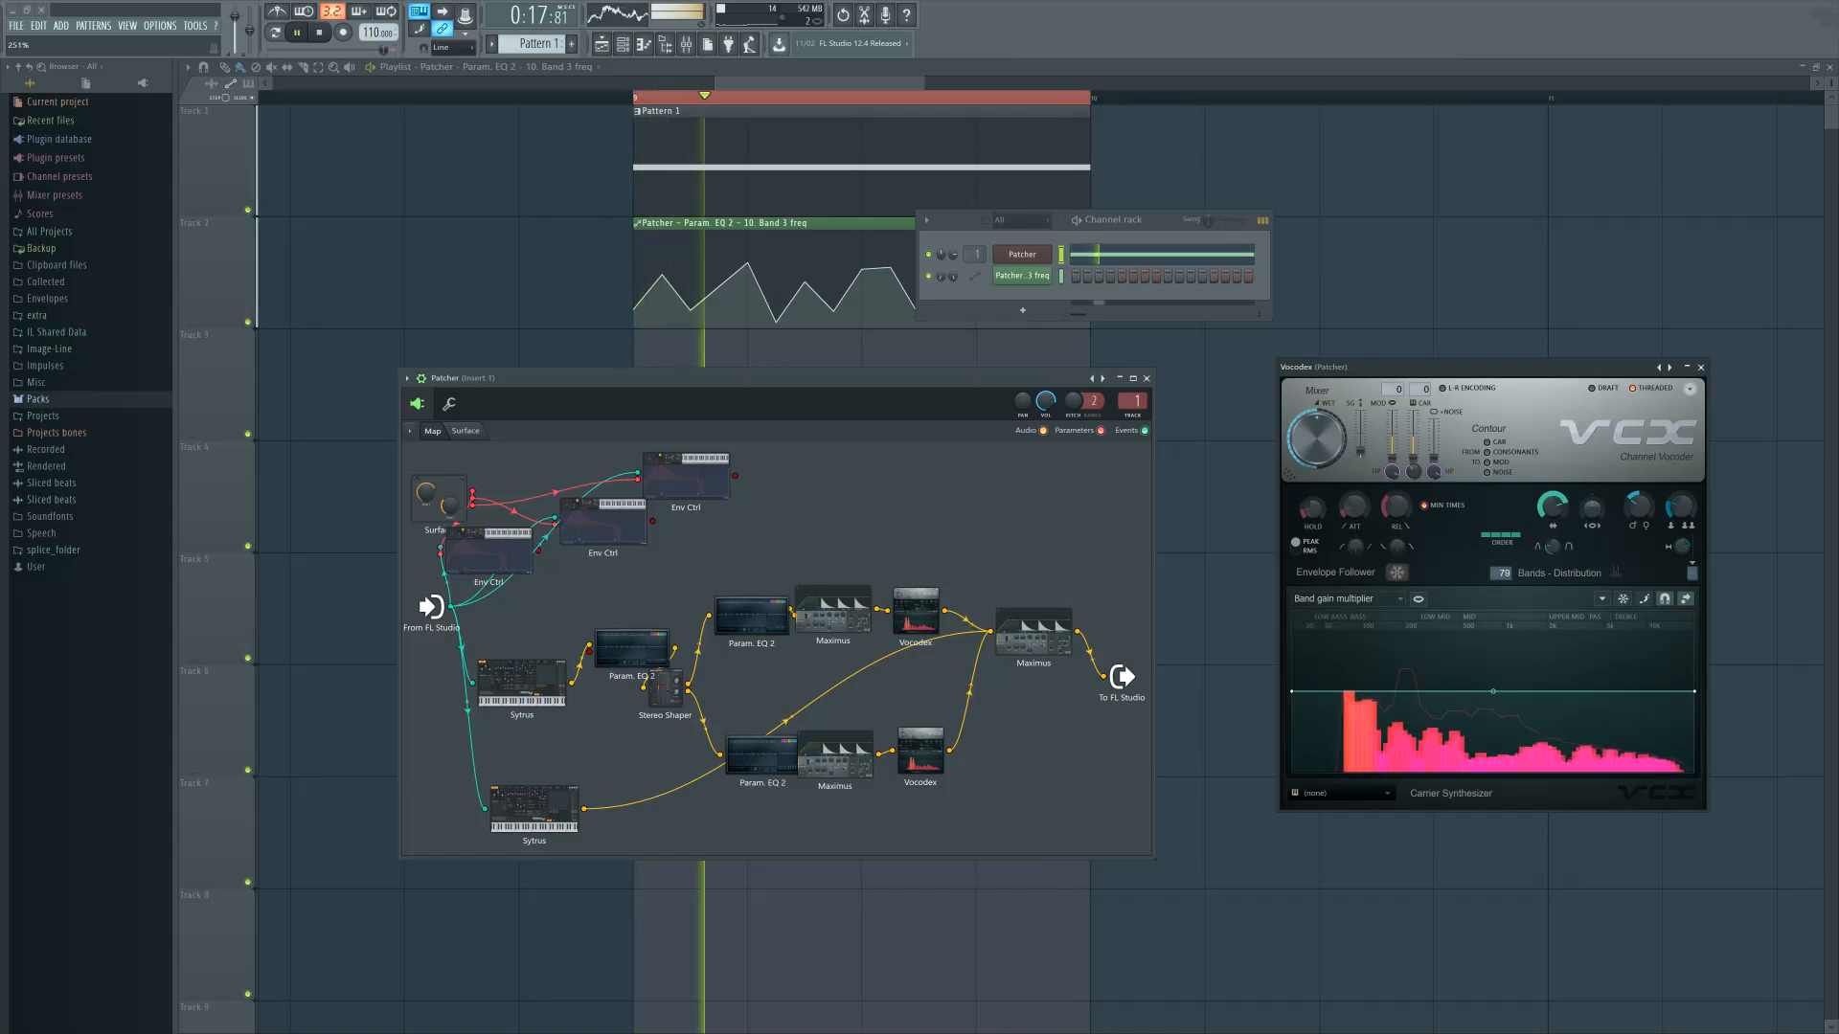
{"action": "left_click", "coordinate": [923, 618]}
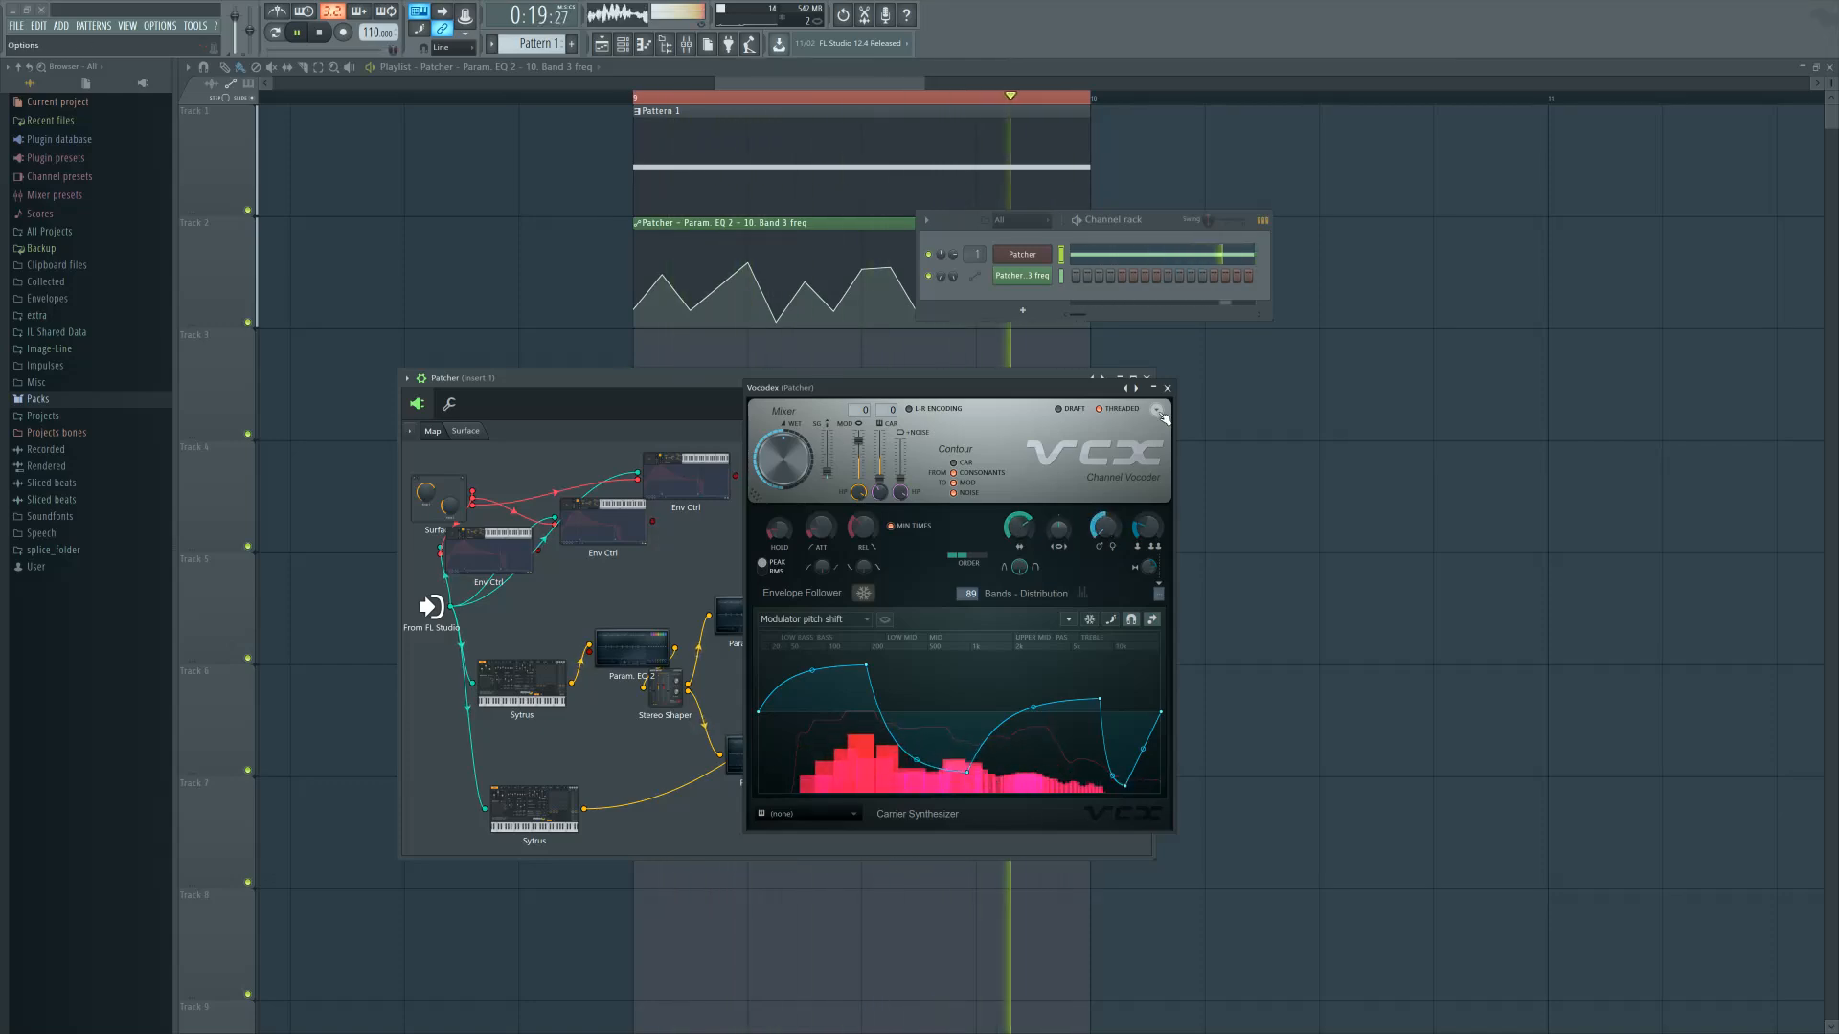
{"action": "left_click", "coordinate": [1167, 388]}
{"action": "left_click", "coordinate": [915, 752]}
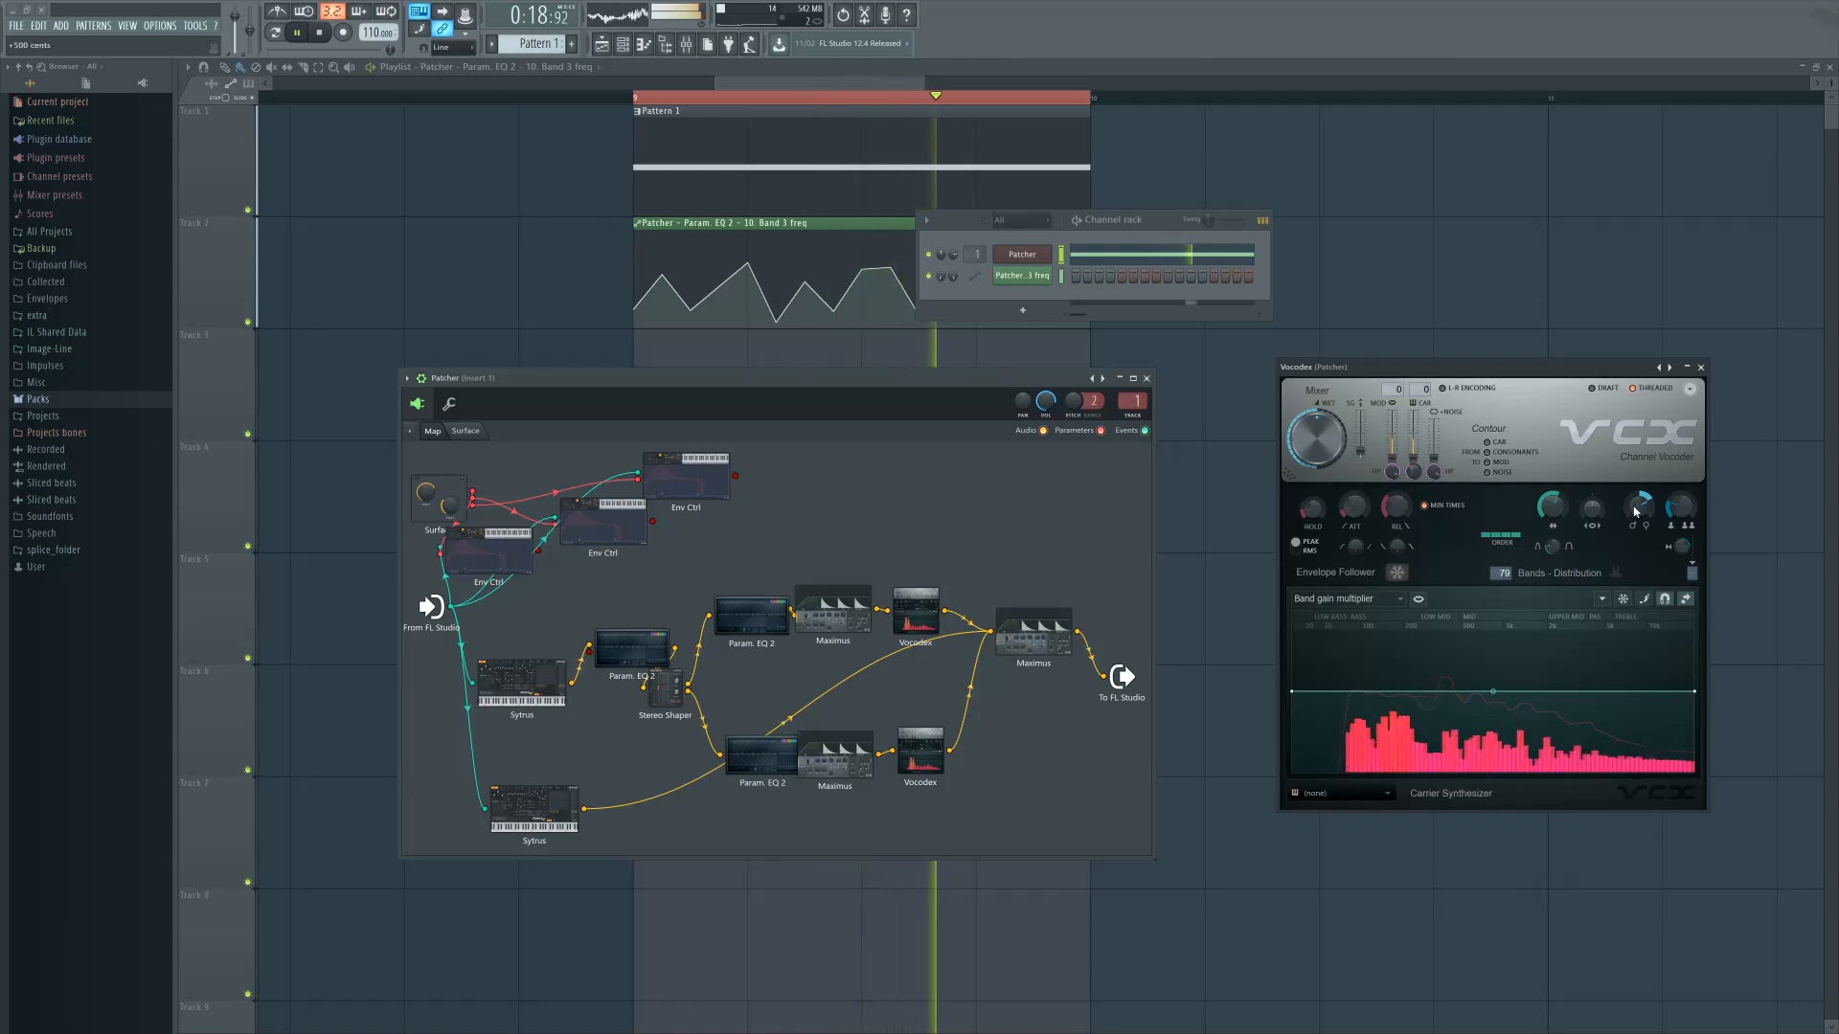
{"action": "left_click", "coordinate": [1700, 368]}
Review the final Maximus's mid band and crossovers, and set its high band's stereo separation to 13% separated
{"action": "left_click", "coordinate": [1033, 632]}
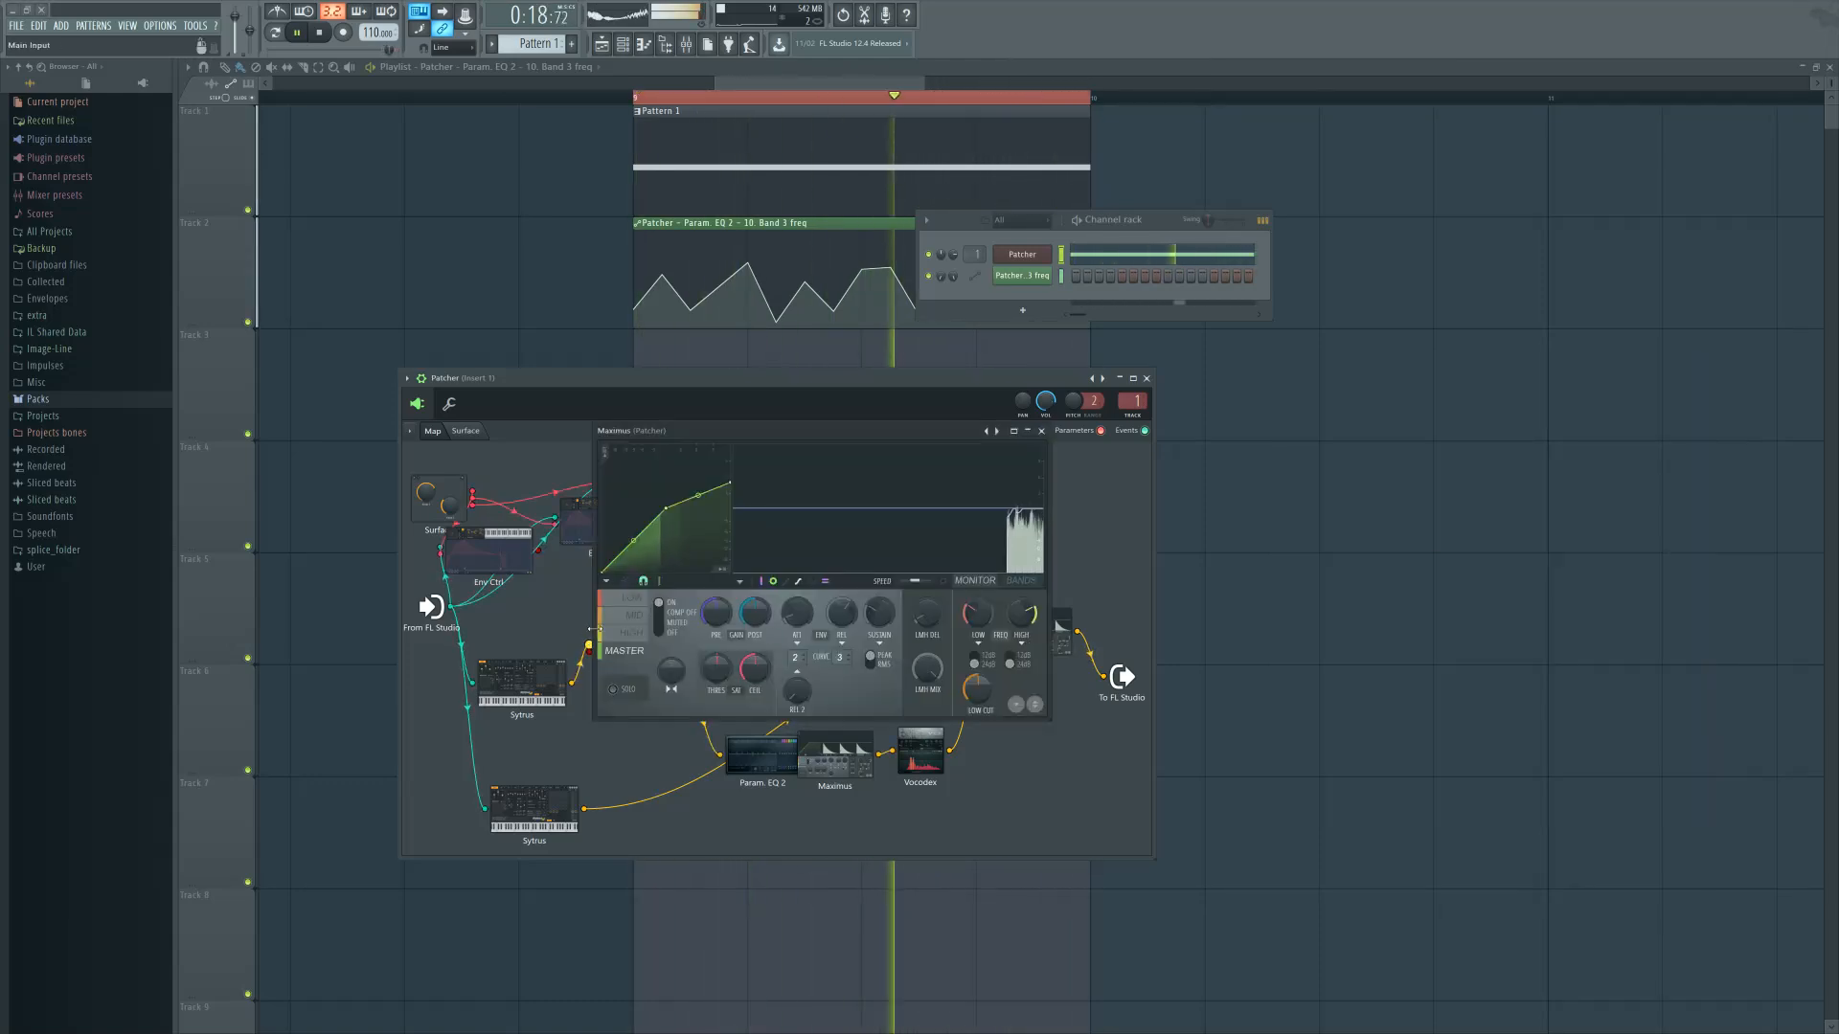
{"action": "left_click", "coordinate": [634, 616]}
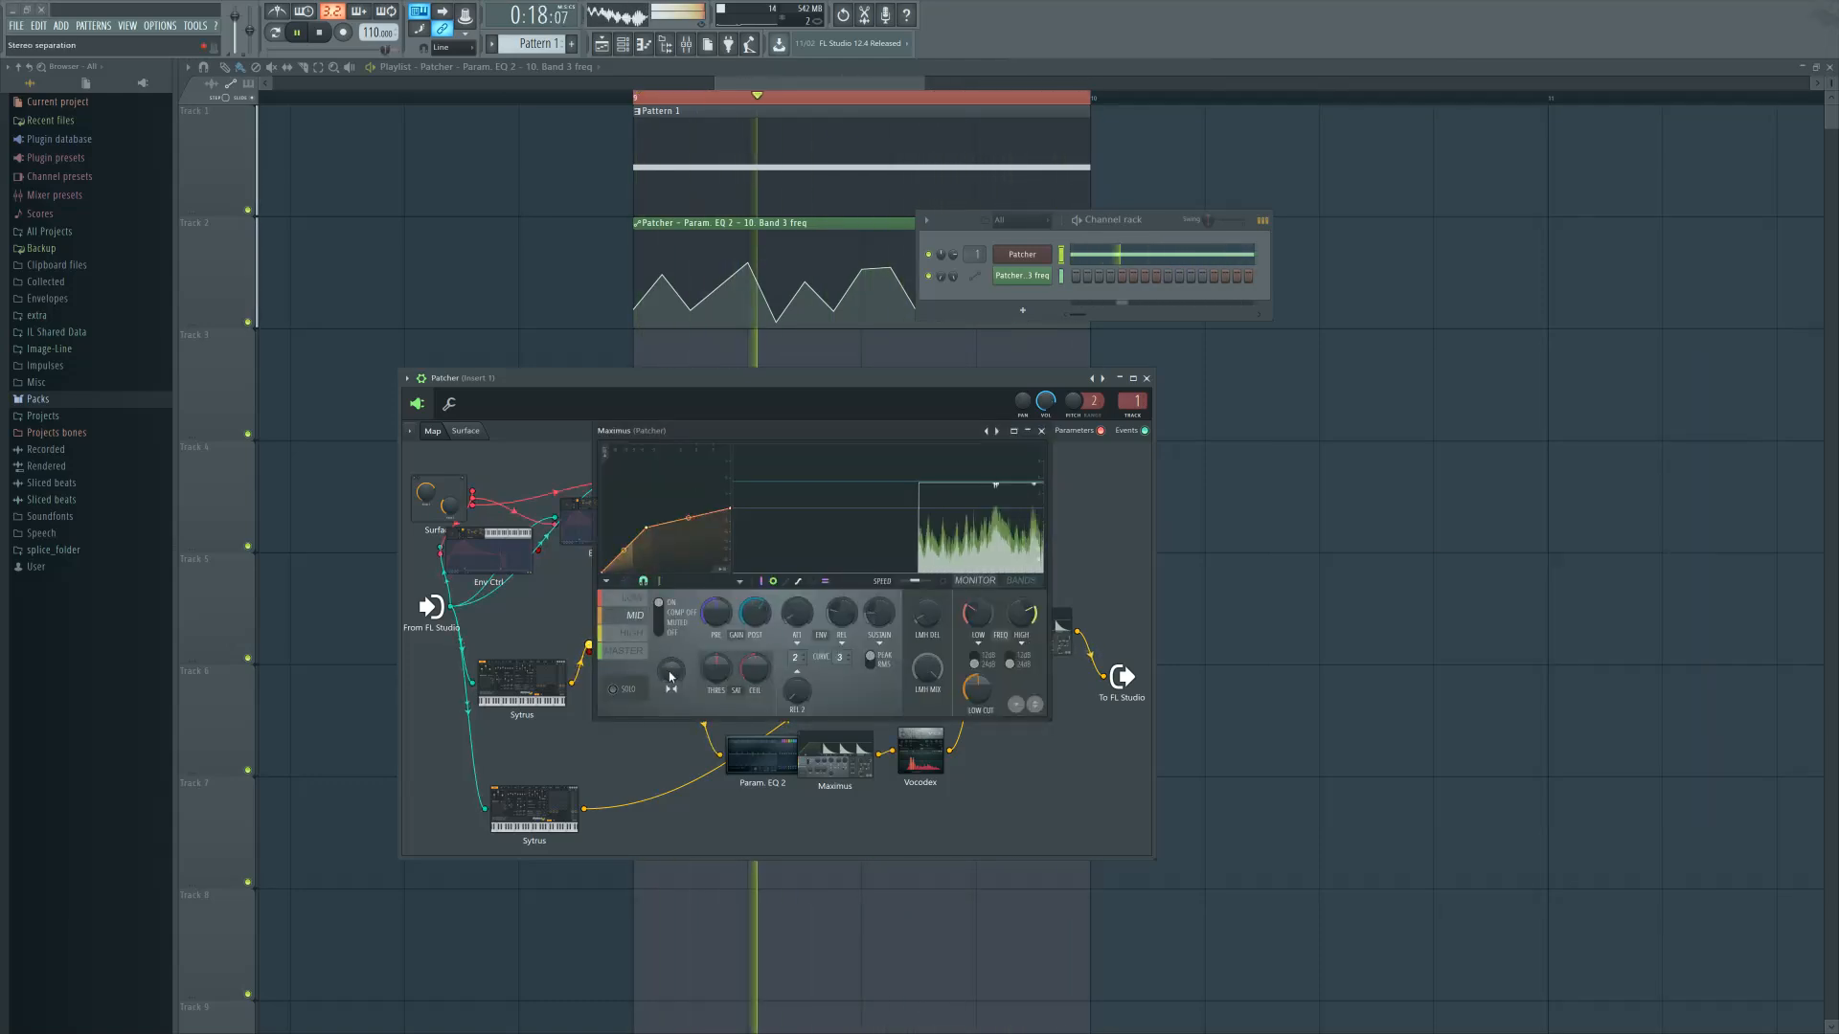
{"action": "left_click", "coordinate": [1021, 582]}
{"action": "left_click_drag", "start_coordinate": [977, 614], "coordinate": [977, 634]}
{"action": "left_click_drag", "start_coordinate": [1022, 614], "coordinate": [1022, 623]}
{"action": "left_click", "coordinate": [974, 581]}
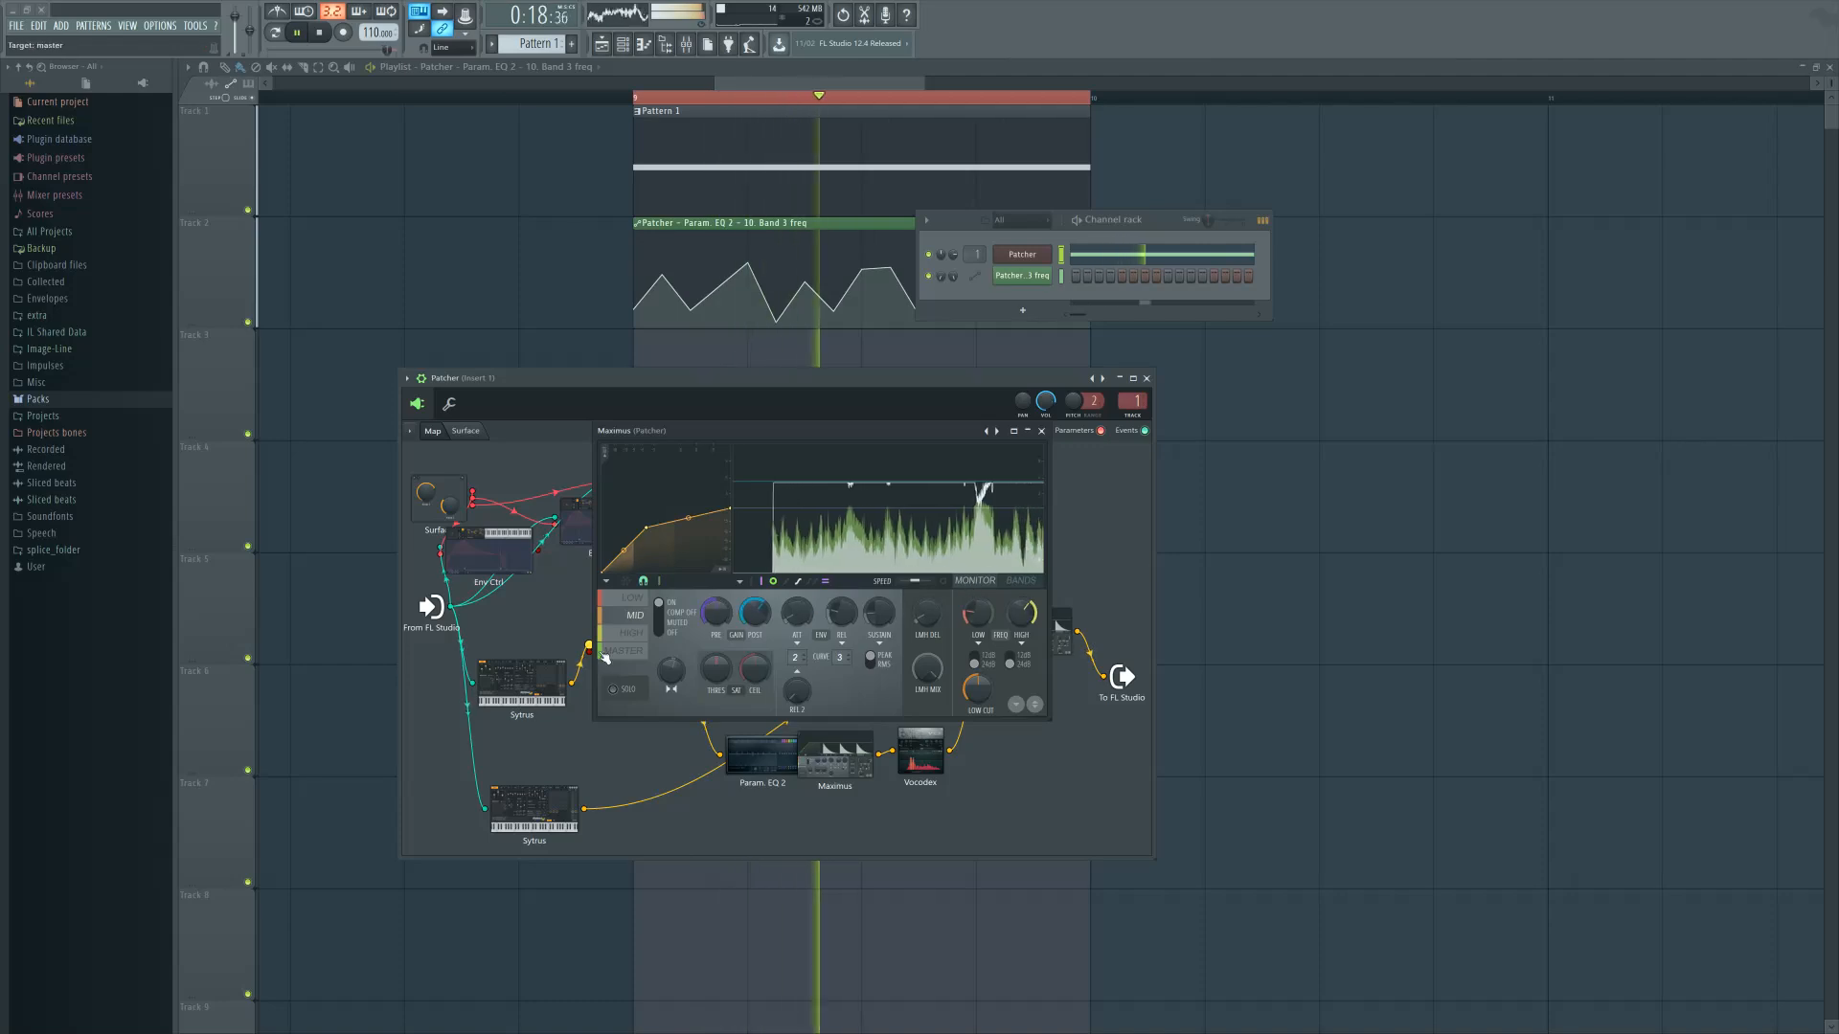
{"action": "left_click", "coordinate": [632, 633]}
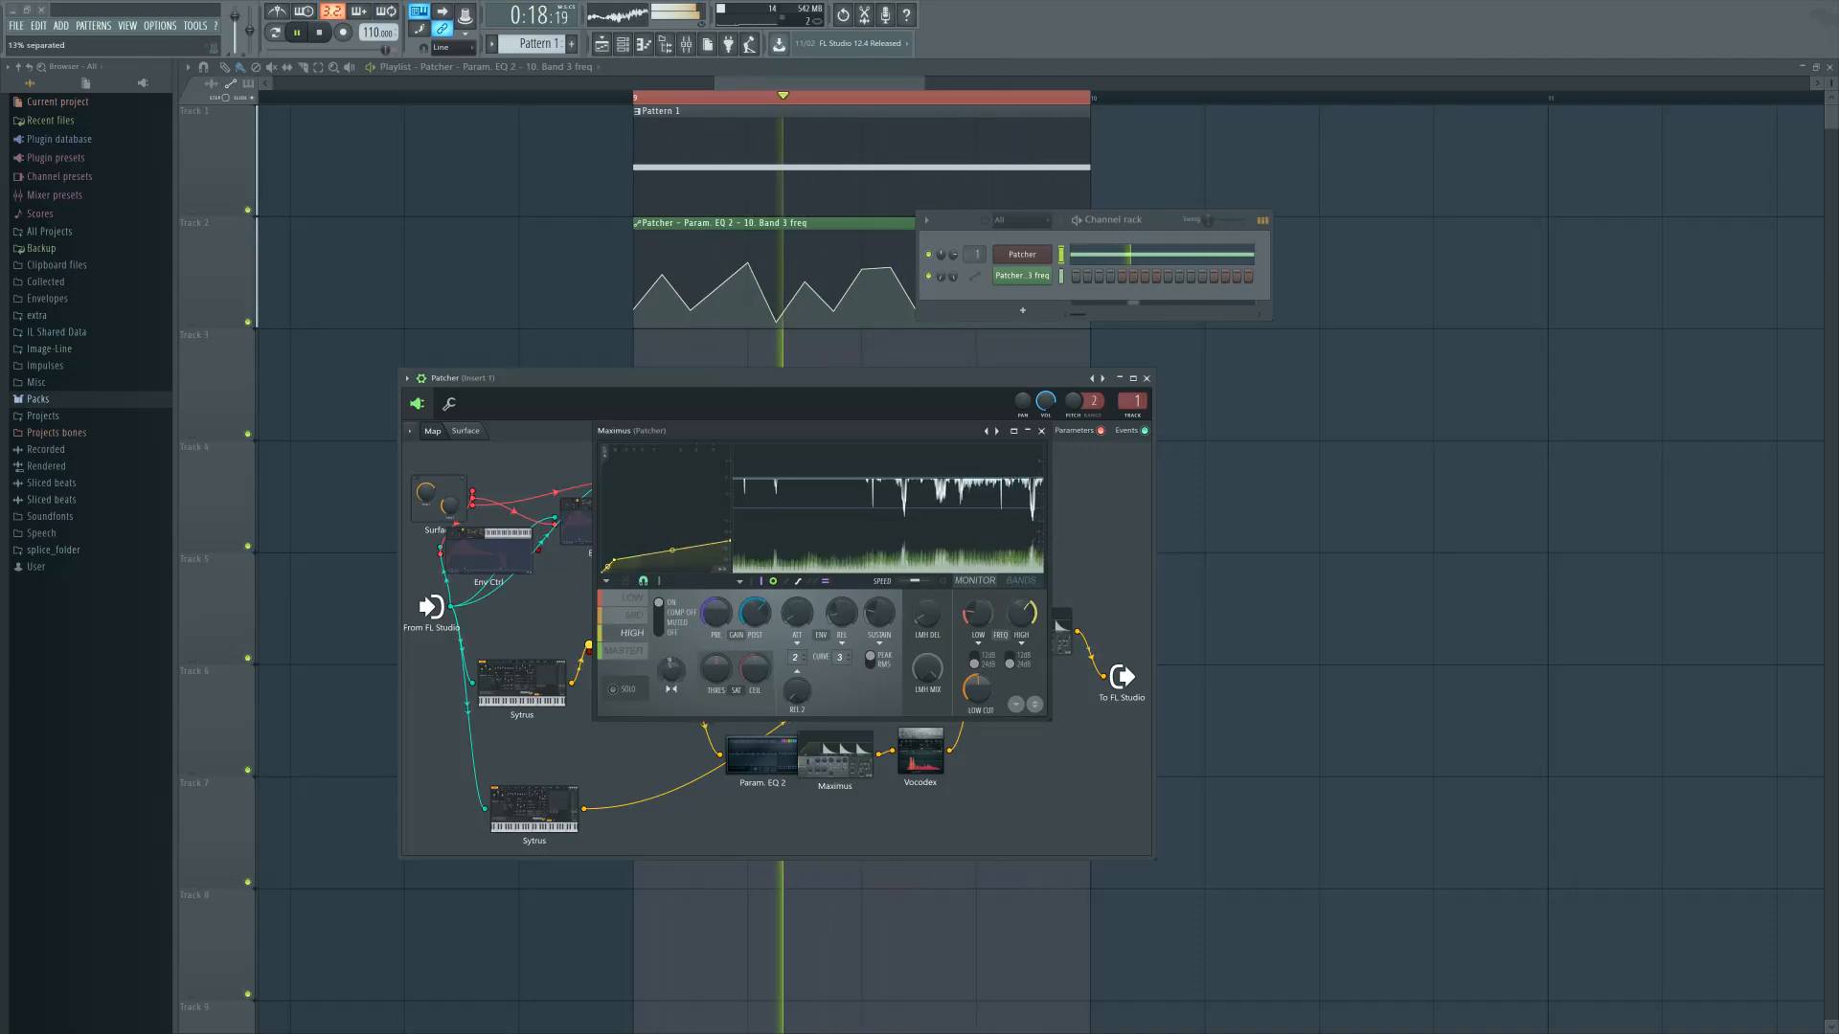
{"action": "left_click", "coordinate": [624, 650]}
{"action": "key", "text": "space"}
{"action": "left_click", "coordinate": [1042, 430]}
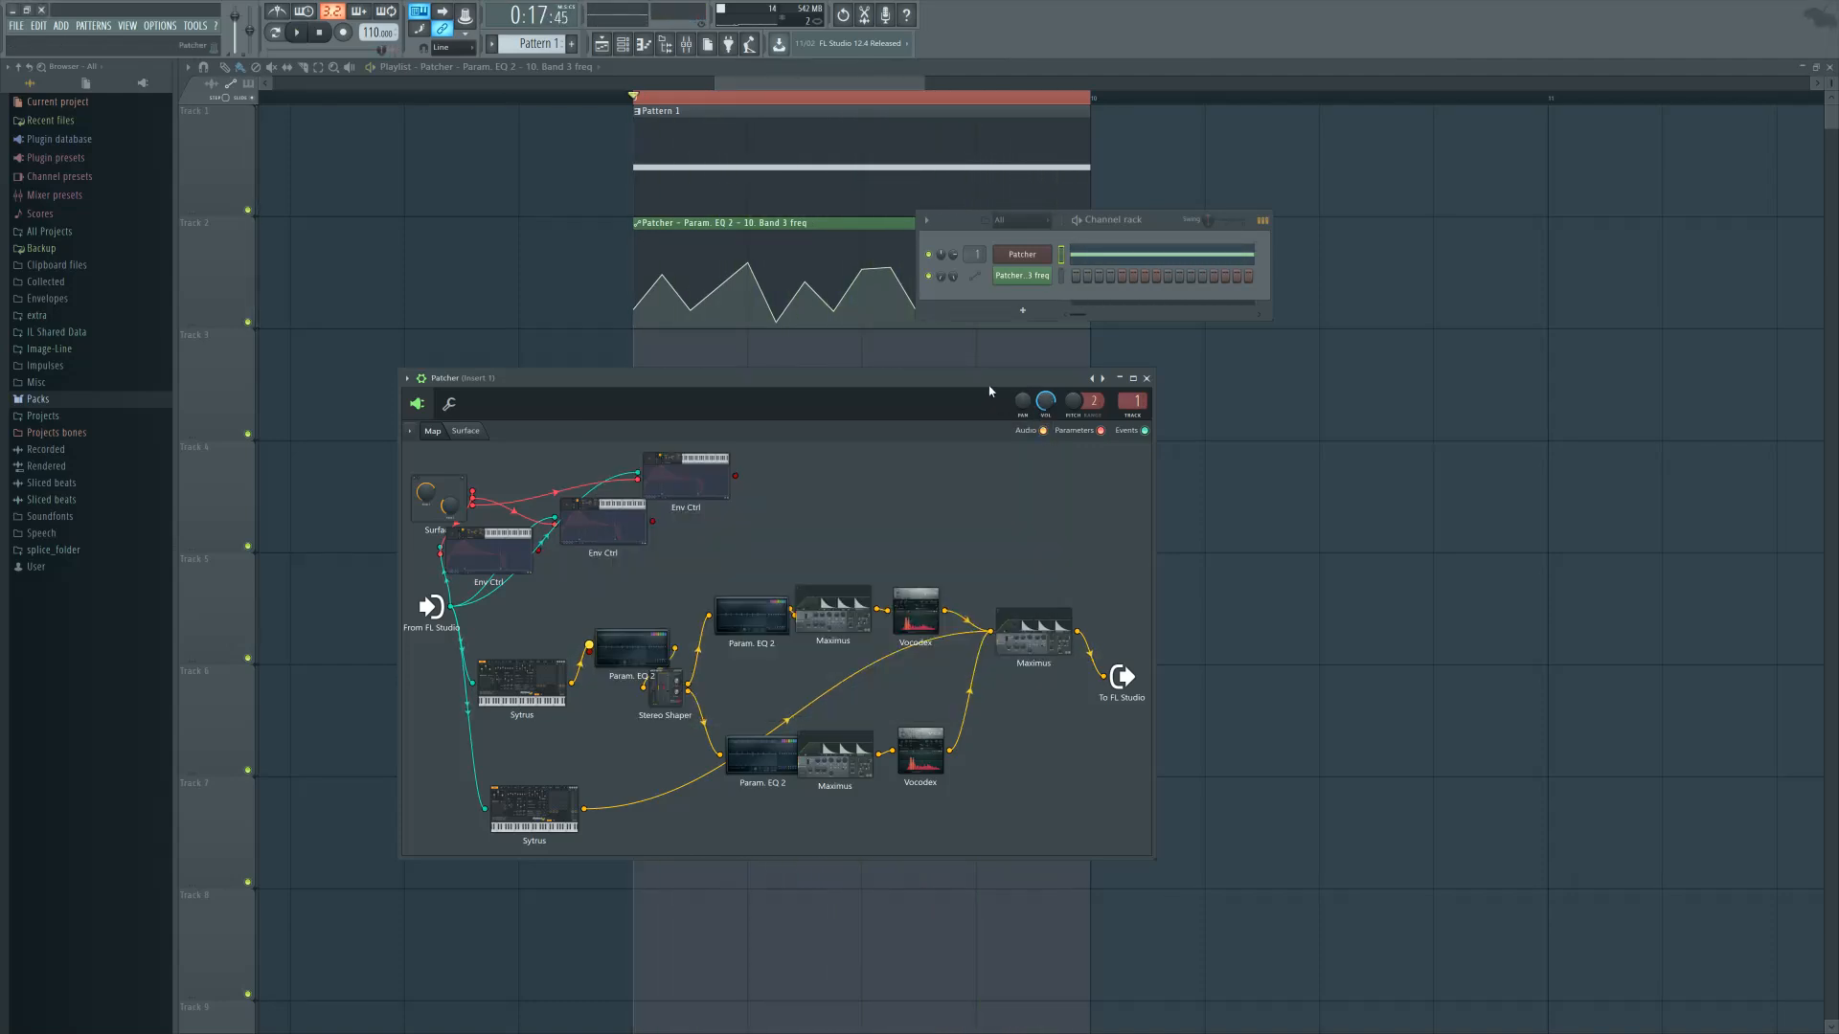
Space out the Maximus and Vocodex nodes of both chains in the Patcher map and check the upper Vocodex's settings
{"action": "left_click_drag", "start_coordinate": [988, 390], "coordinate": [1191, 454]}
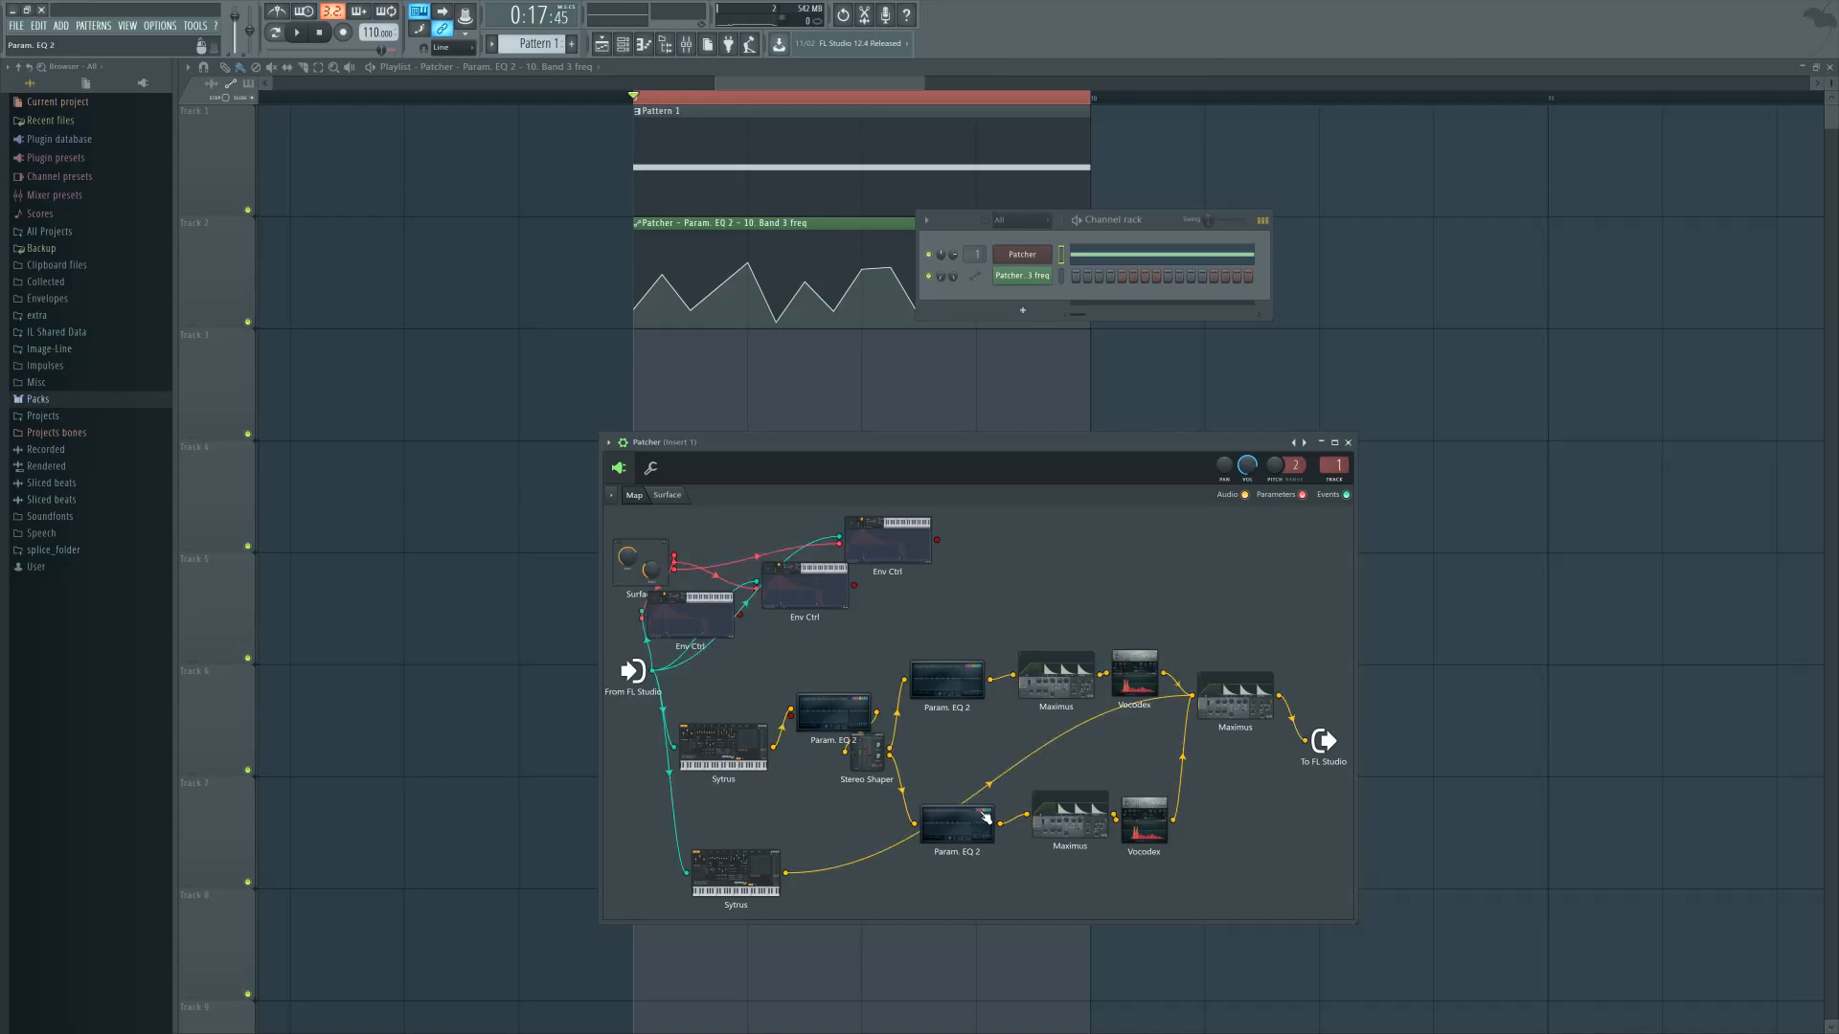
{"action": "left_click", "coordinate": [1148, 664]}
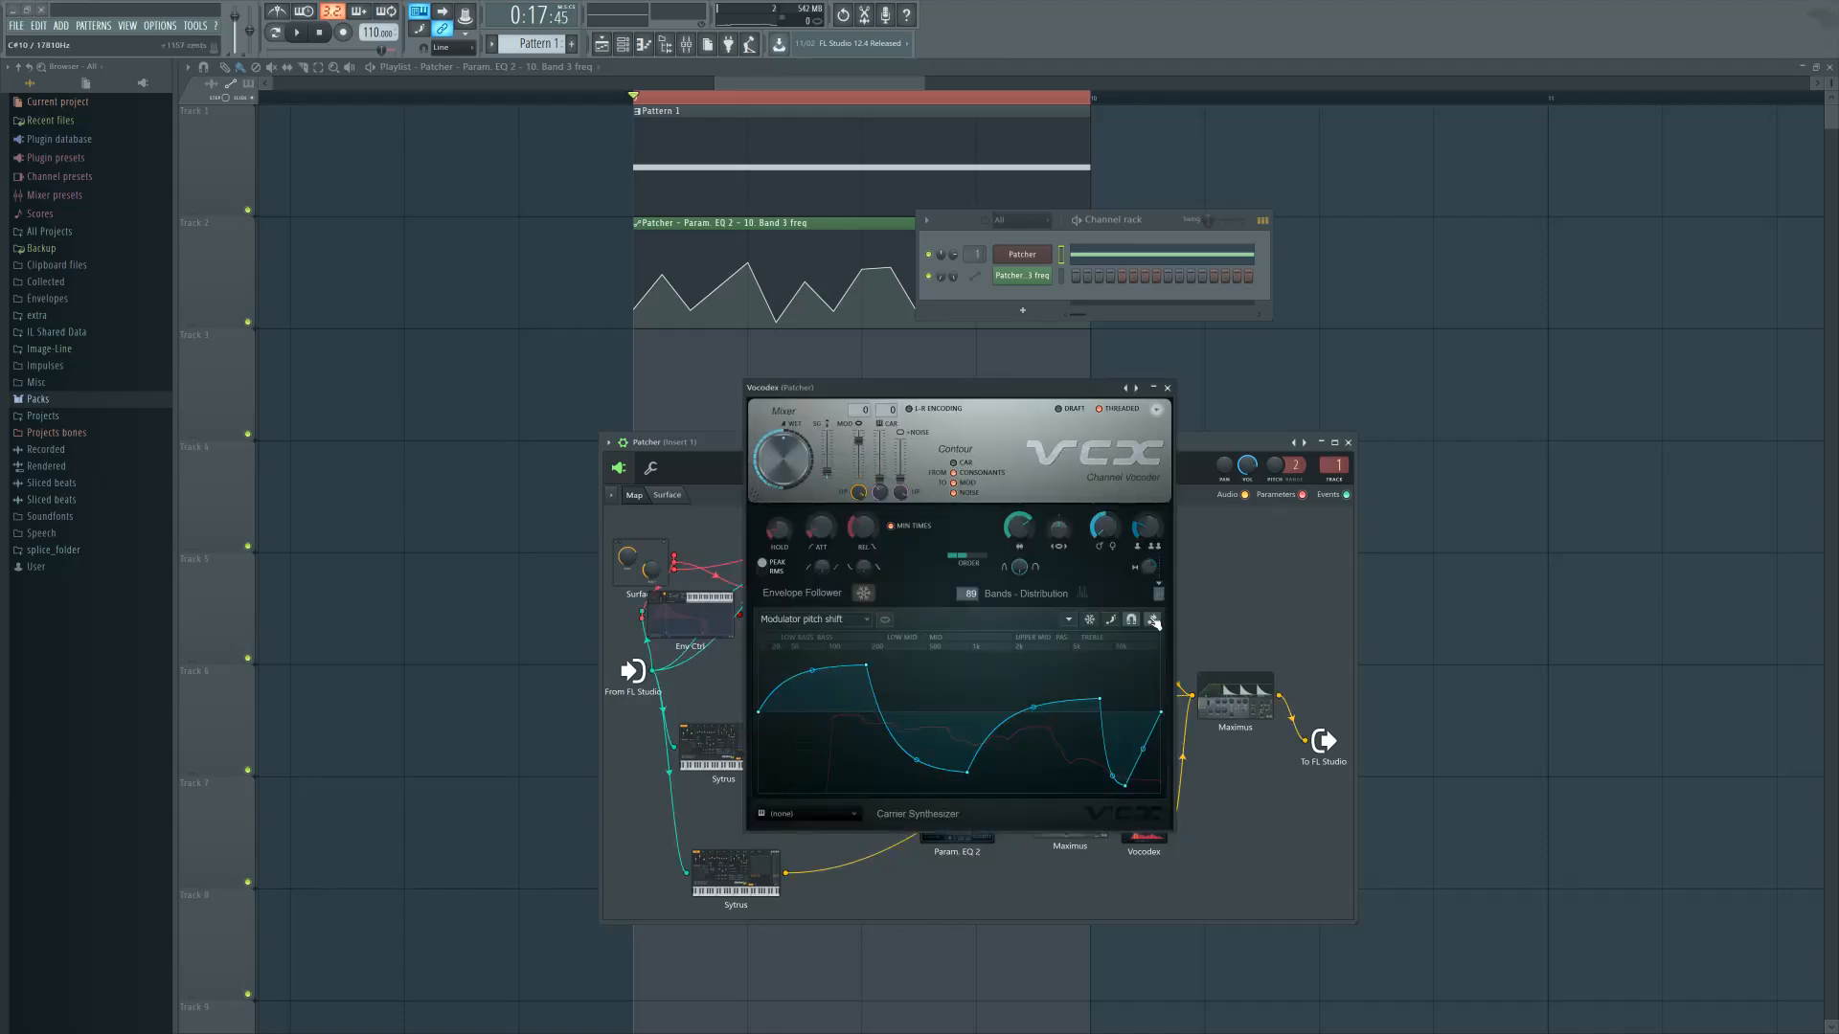
{"action": "left_click_drag", "start_coordinate": [1077, 389], "coordinate": [1087, 409]}
{"action": "left_click", "coordinate": [1178, 408]}
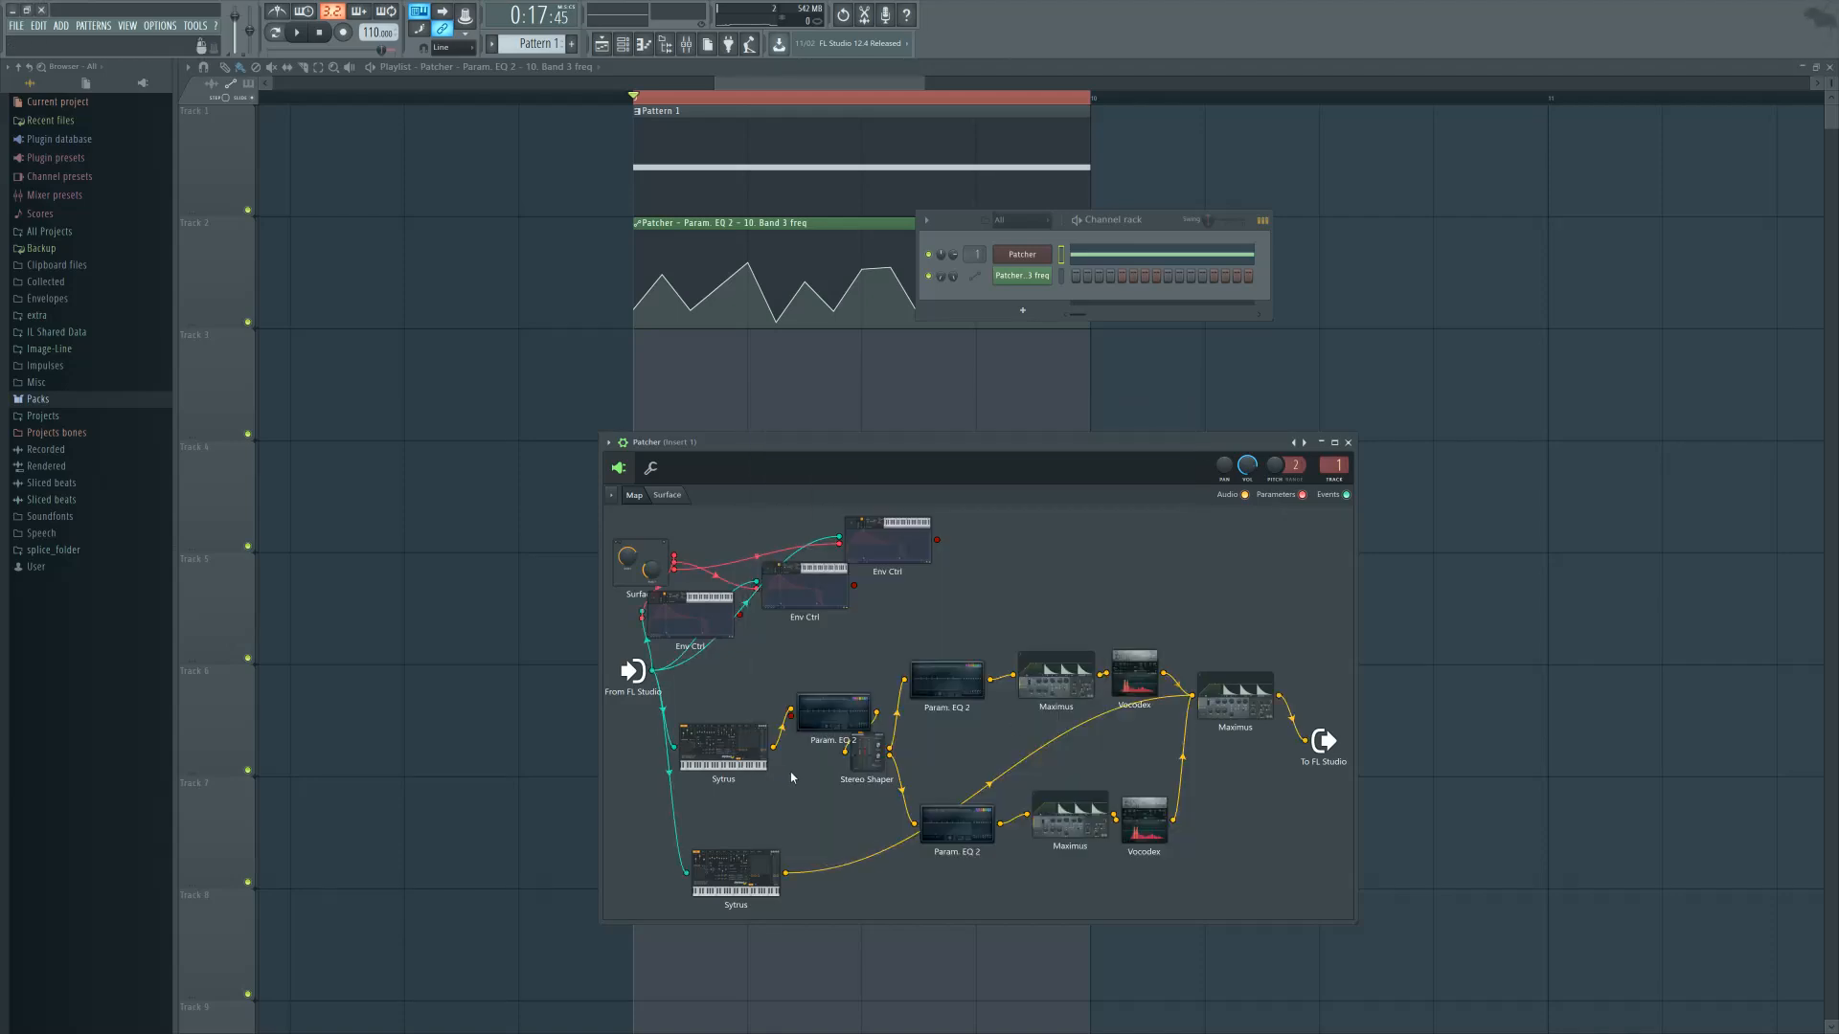
In the upper Sytrus's FM matrix, modulate operator 1 with operator 2 and operator 2 with operator 3, adding a high harmonic to operator 2
{"action": "left_click", "coordinate": [735, 758]}
{"action": "left_click_drag", "start_coordinate": [1180, 539], "coordinate": [891, 527]}
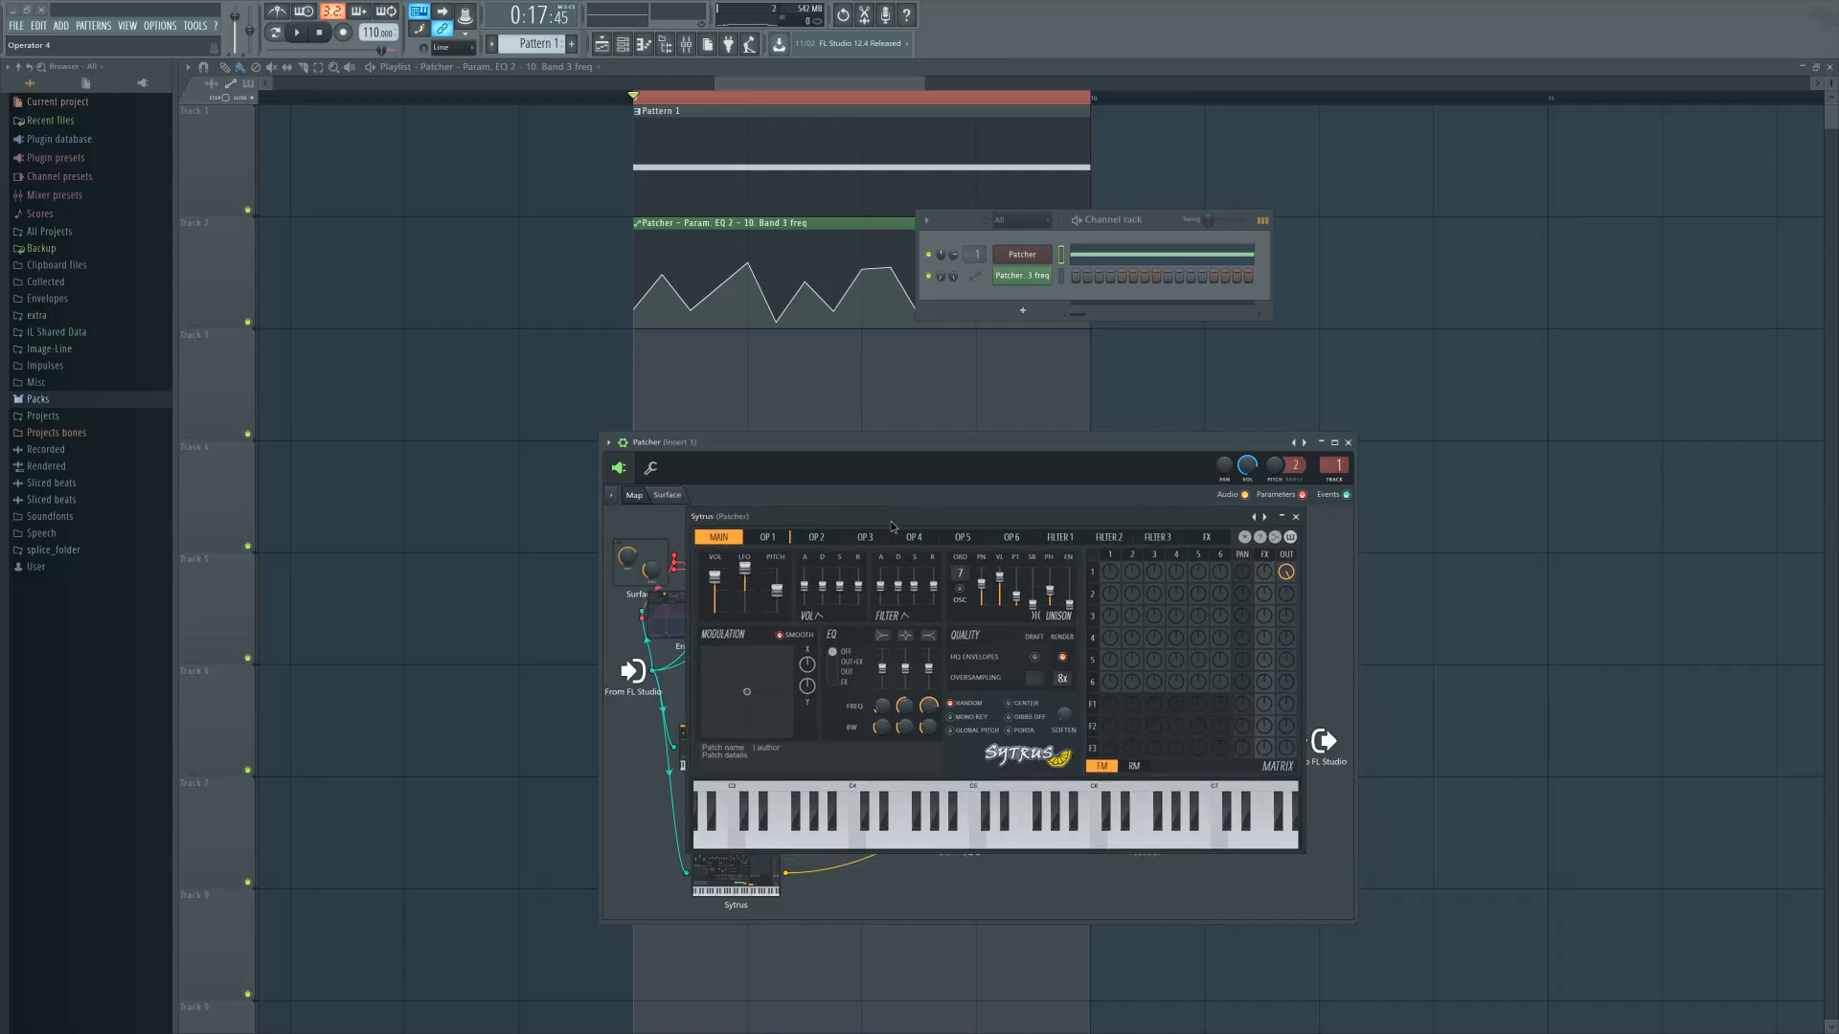
{"action": "left_click", "coordinate": [1117, 555]}
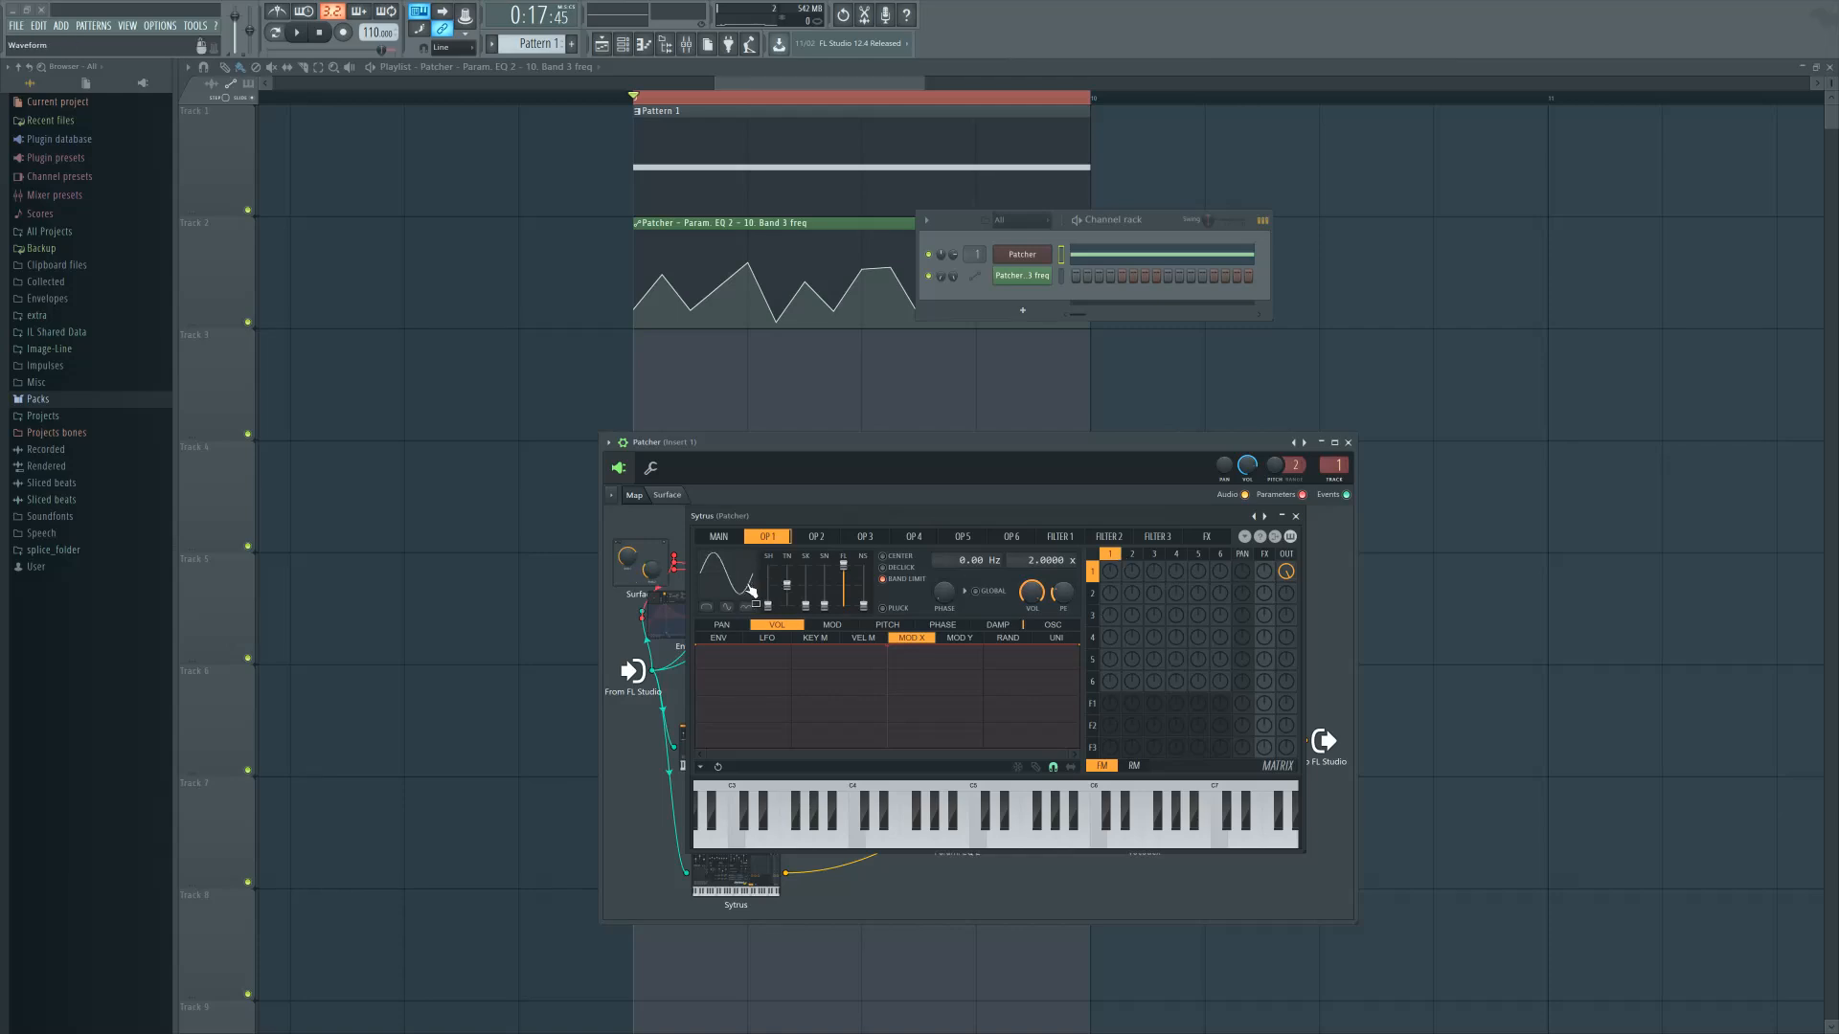
{"action": "left_click", "coordinate": [1131, 555]}
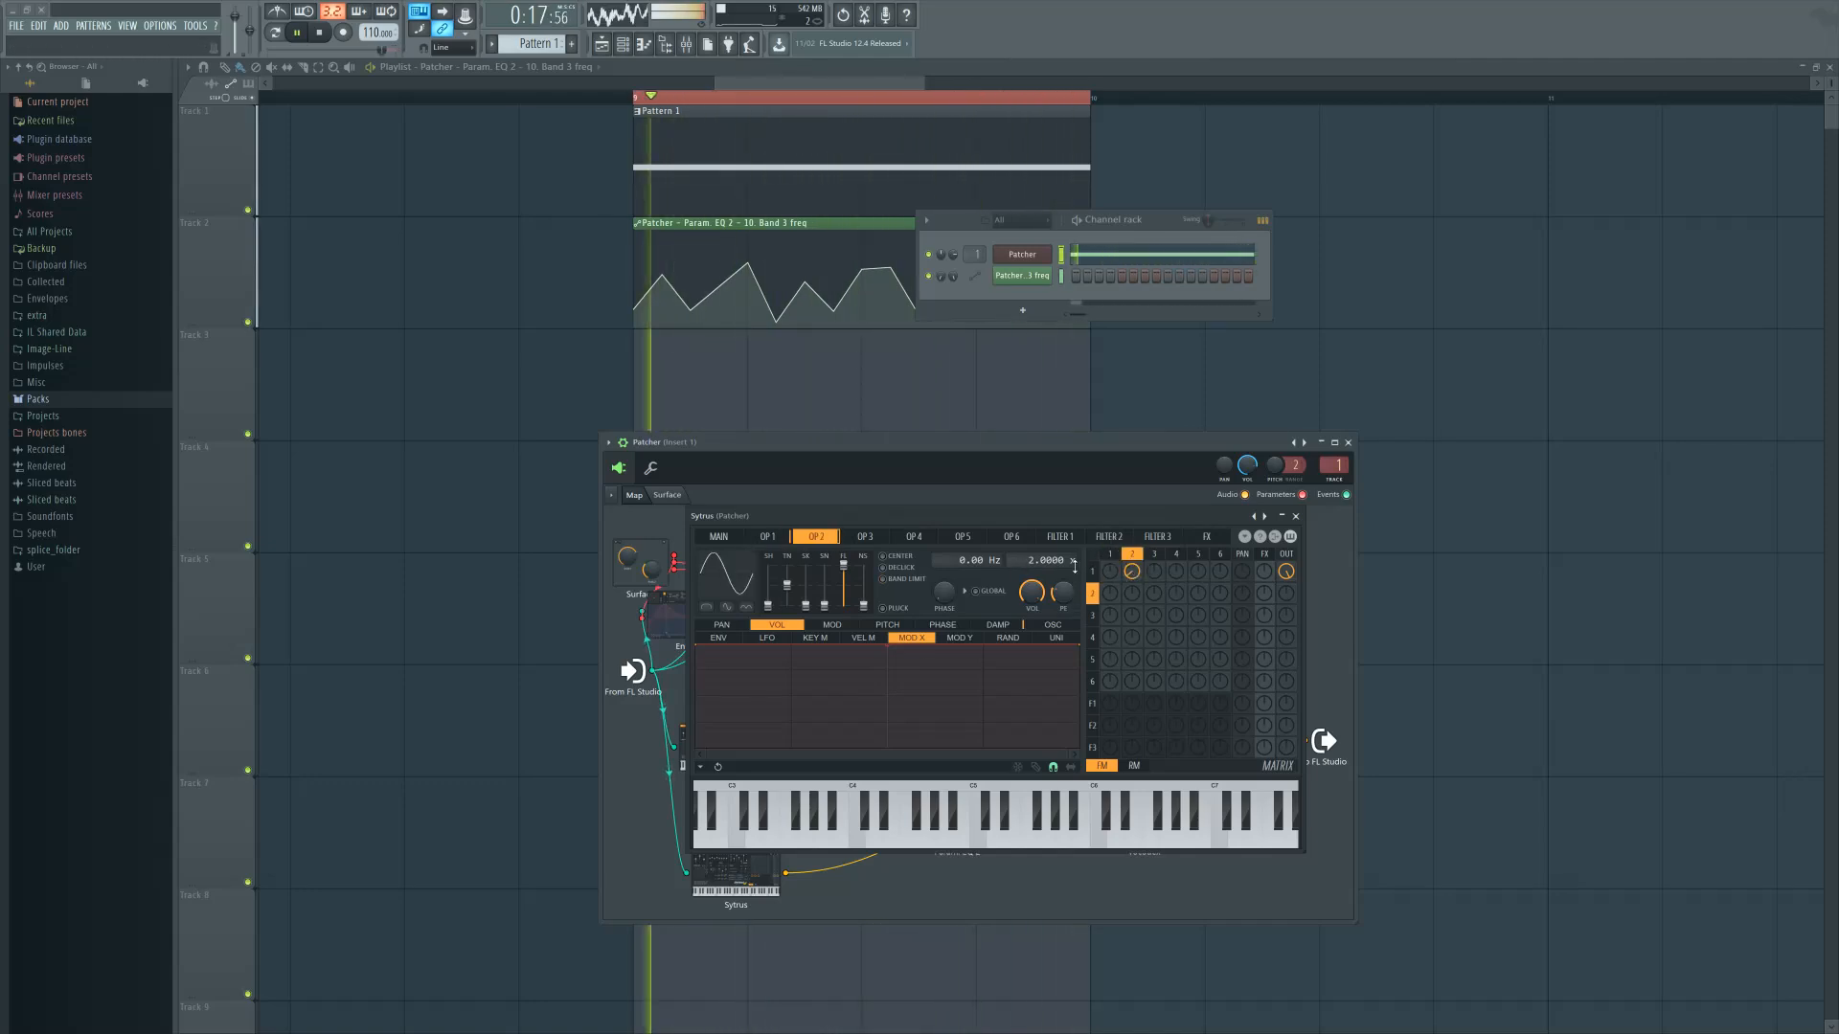
{"action": "left_click", "coordinate": [1053, 626]}
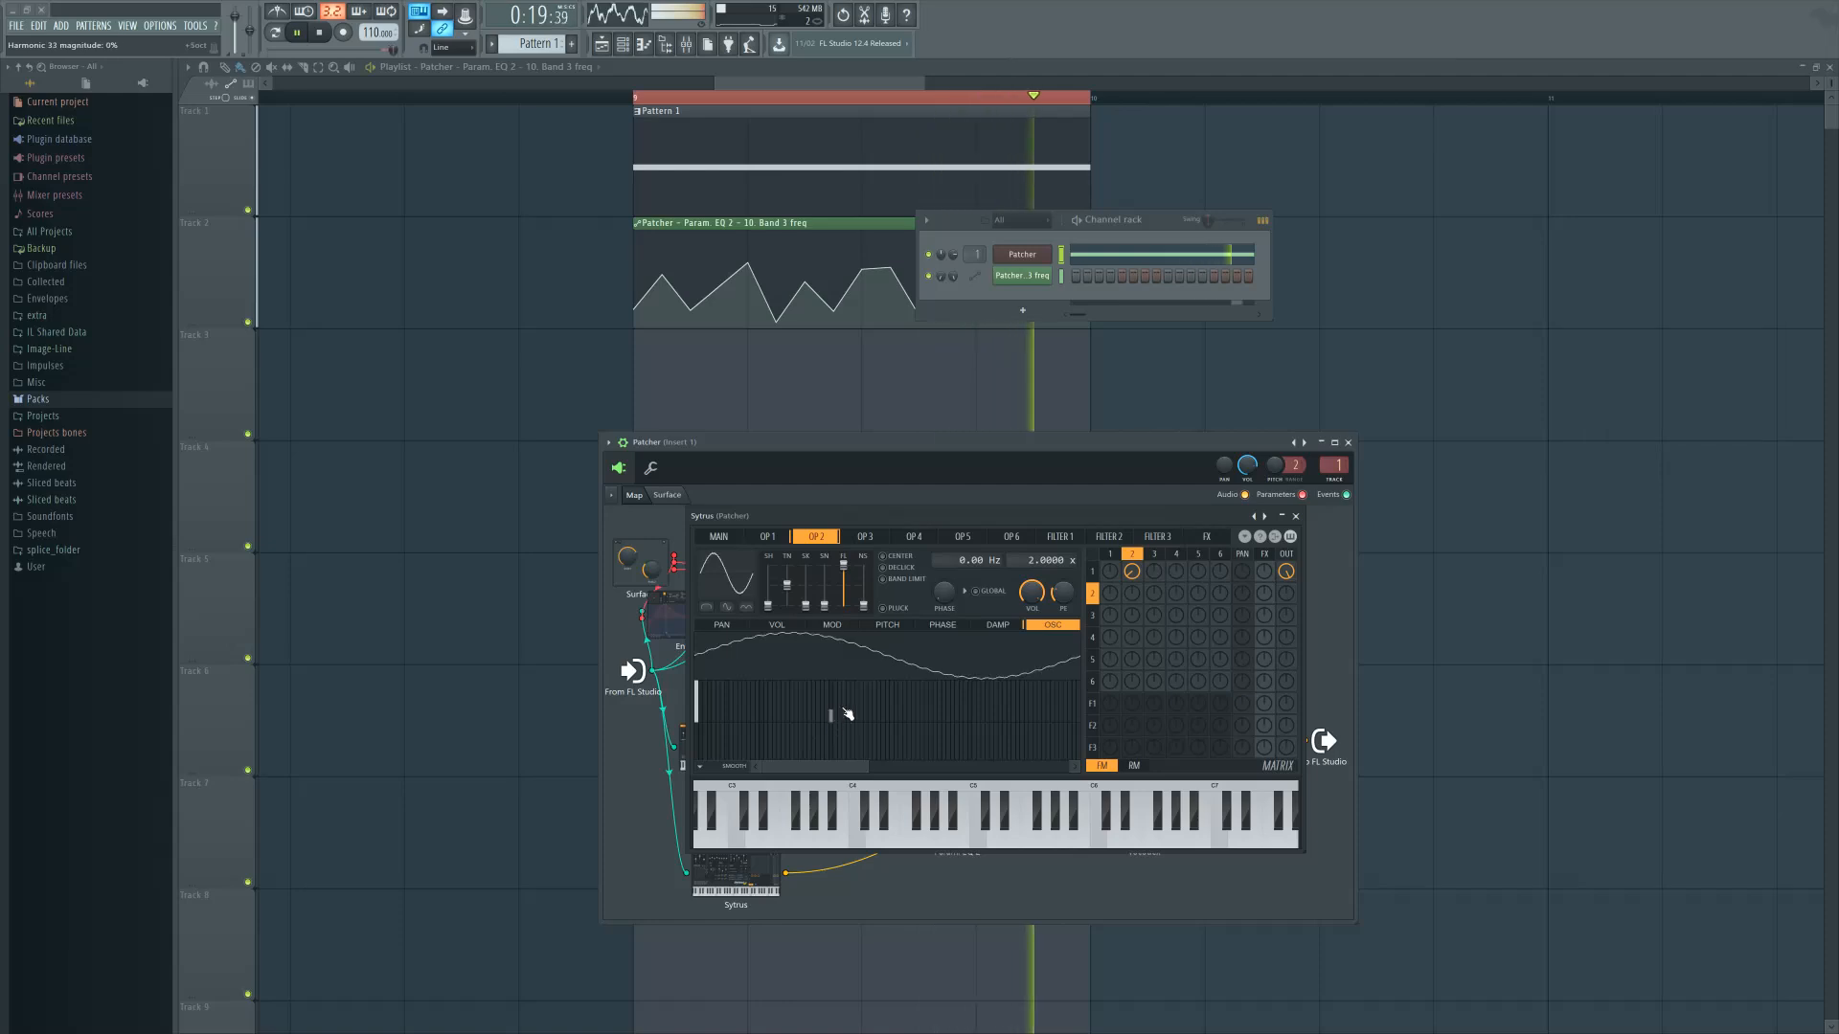
{"action": "mouse_move", "coordinate": [1136, 574]}
{"action": "left_mouse_down"}
{"action": "mouse_move", "coordinate": [1136, 613]}
{"action": "mouse_move", "coordinate": [1134, 582]}
{"action": "mouse_move", "coordinate": [1154, 597]}
{"action": "left_mouse_up"}
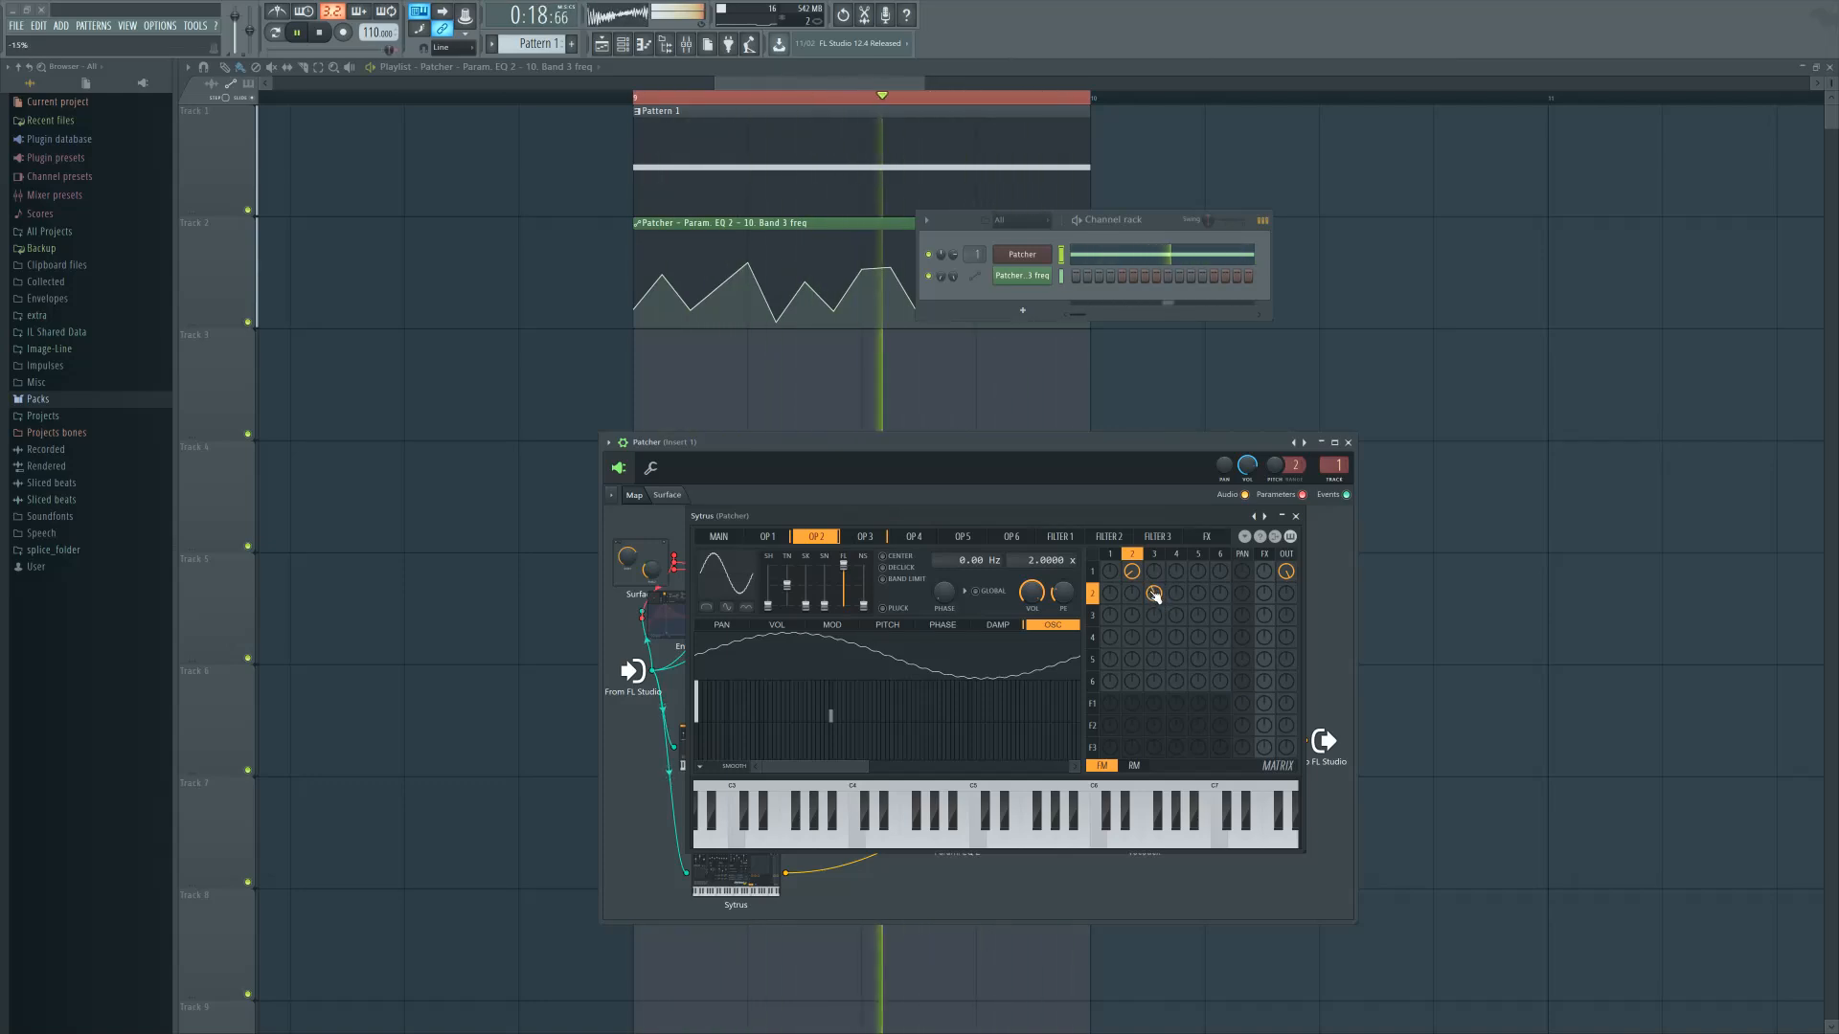
Reshape operator 1's waveform toward a triangle and create an automation clip for the Sytrus's Modulation X
{"action": "left_click", "coordinate": [767, 537]}
{"action": "left_click", "coordinate": [832, 624]}
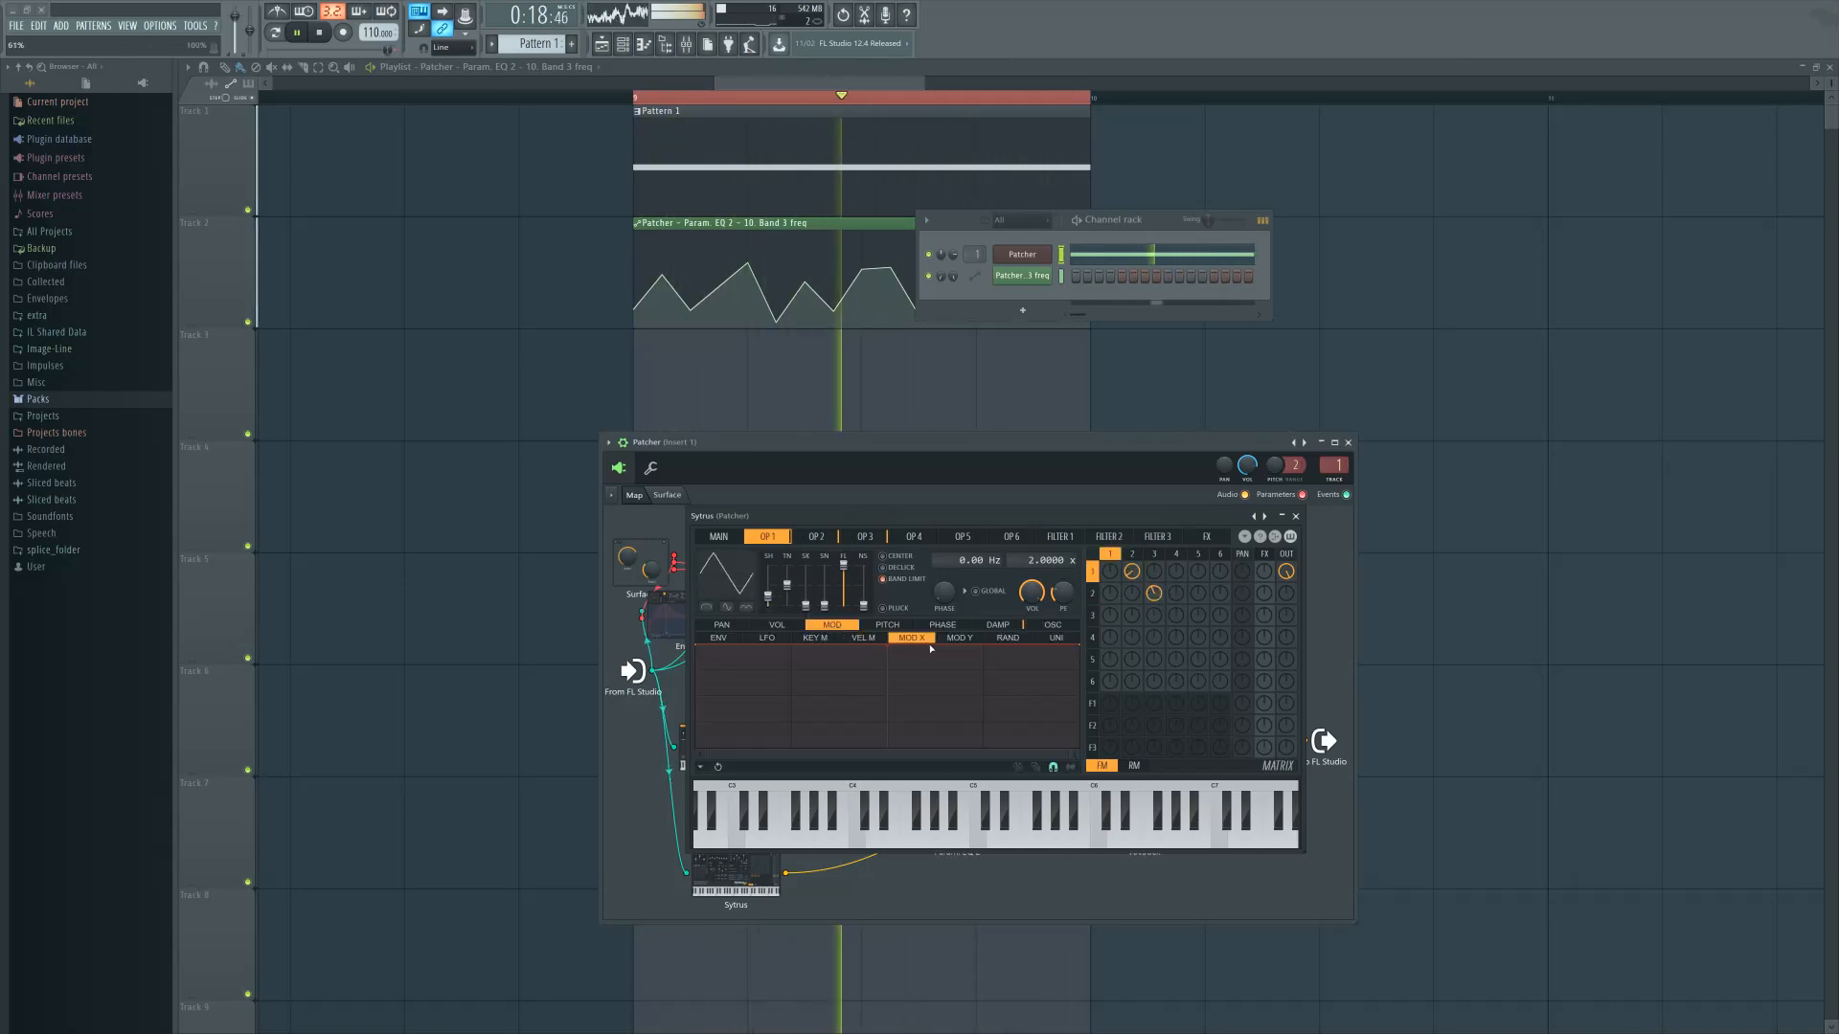
{"action": "left_click", "coordinate": [718, 536]}
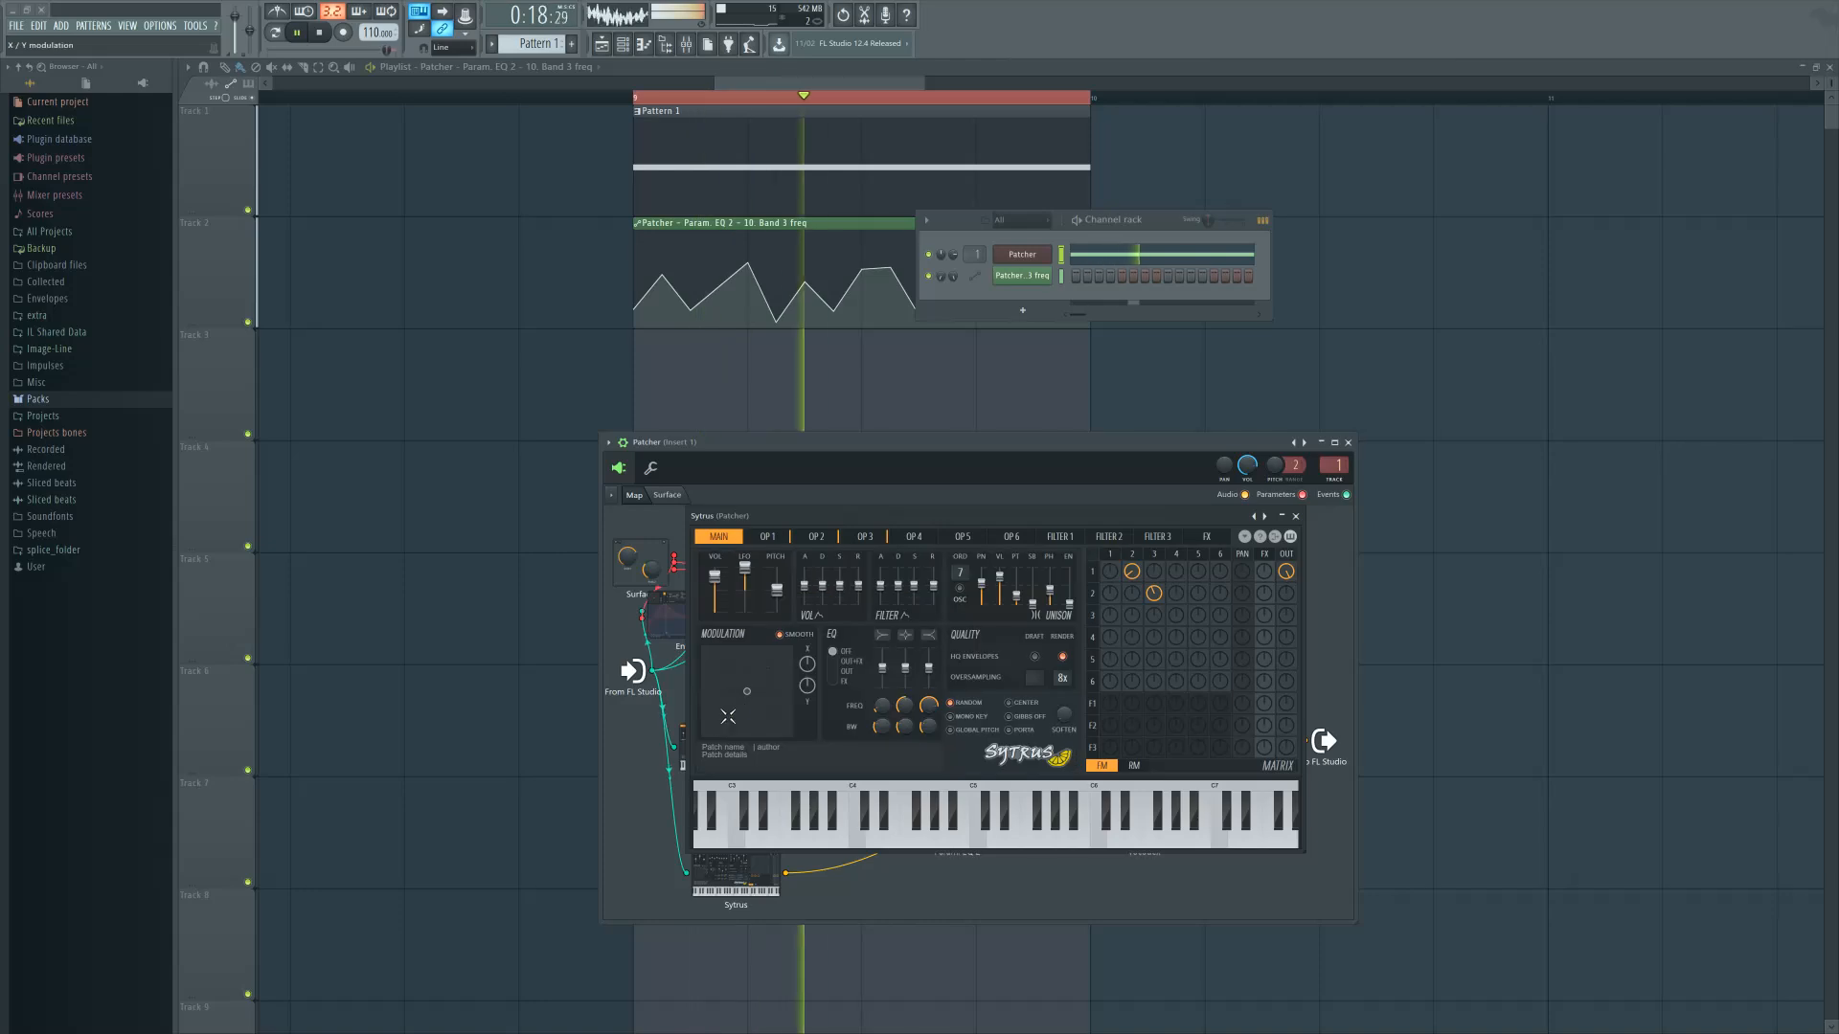
{"action": "left_click", "coordinate": [846, 684]}
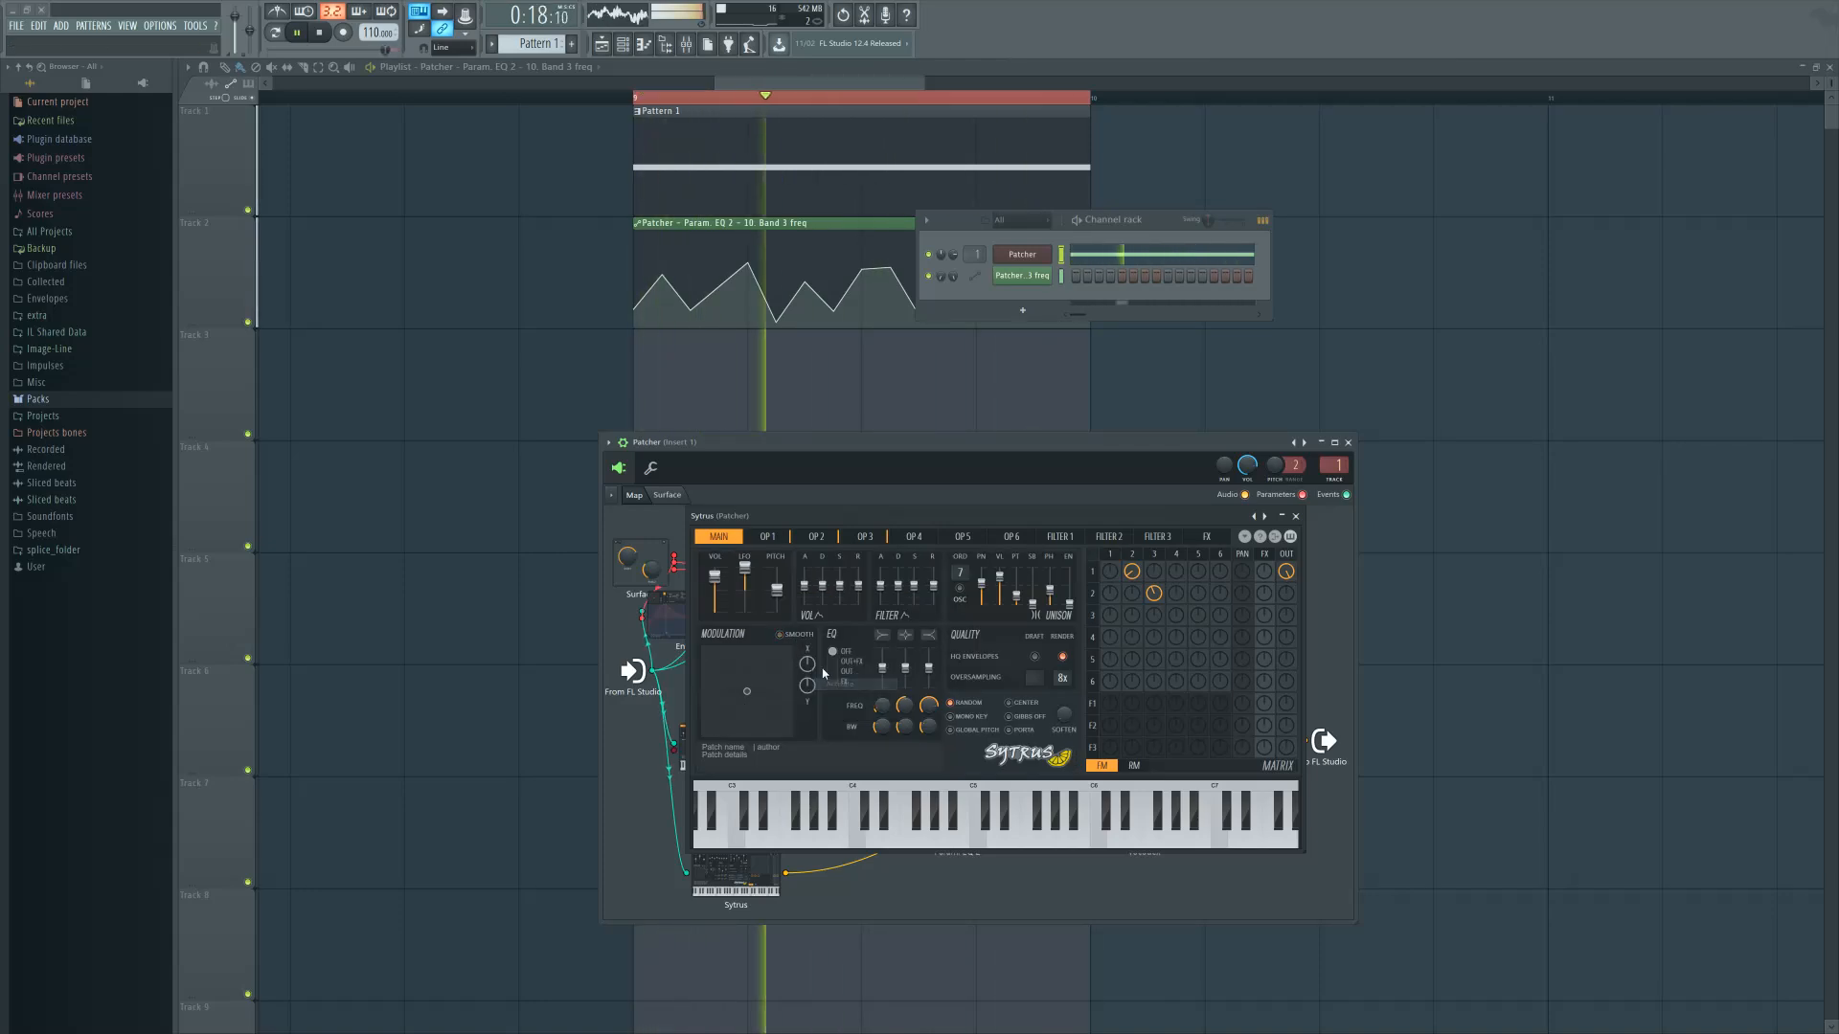
{"action": "right_click", "coordinate": [810, 663]}
{"action": "left_click", "coordinate": [867, 763]}
{"action": "key", "text": "space"}
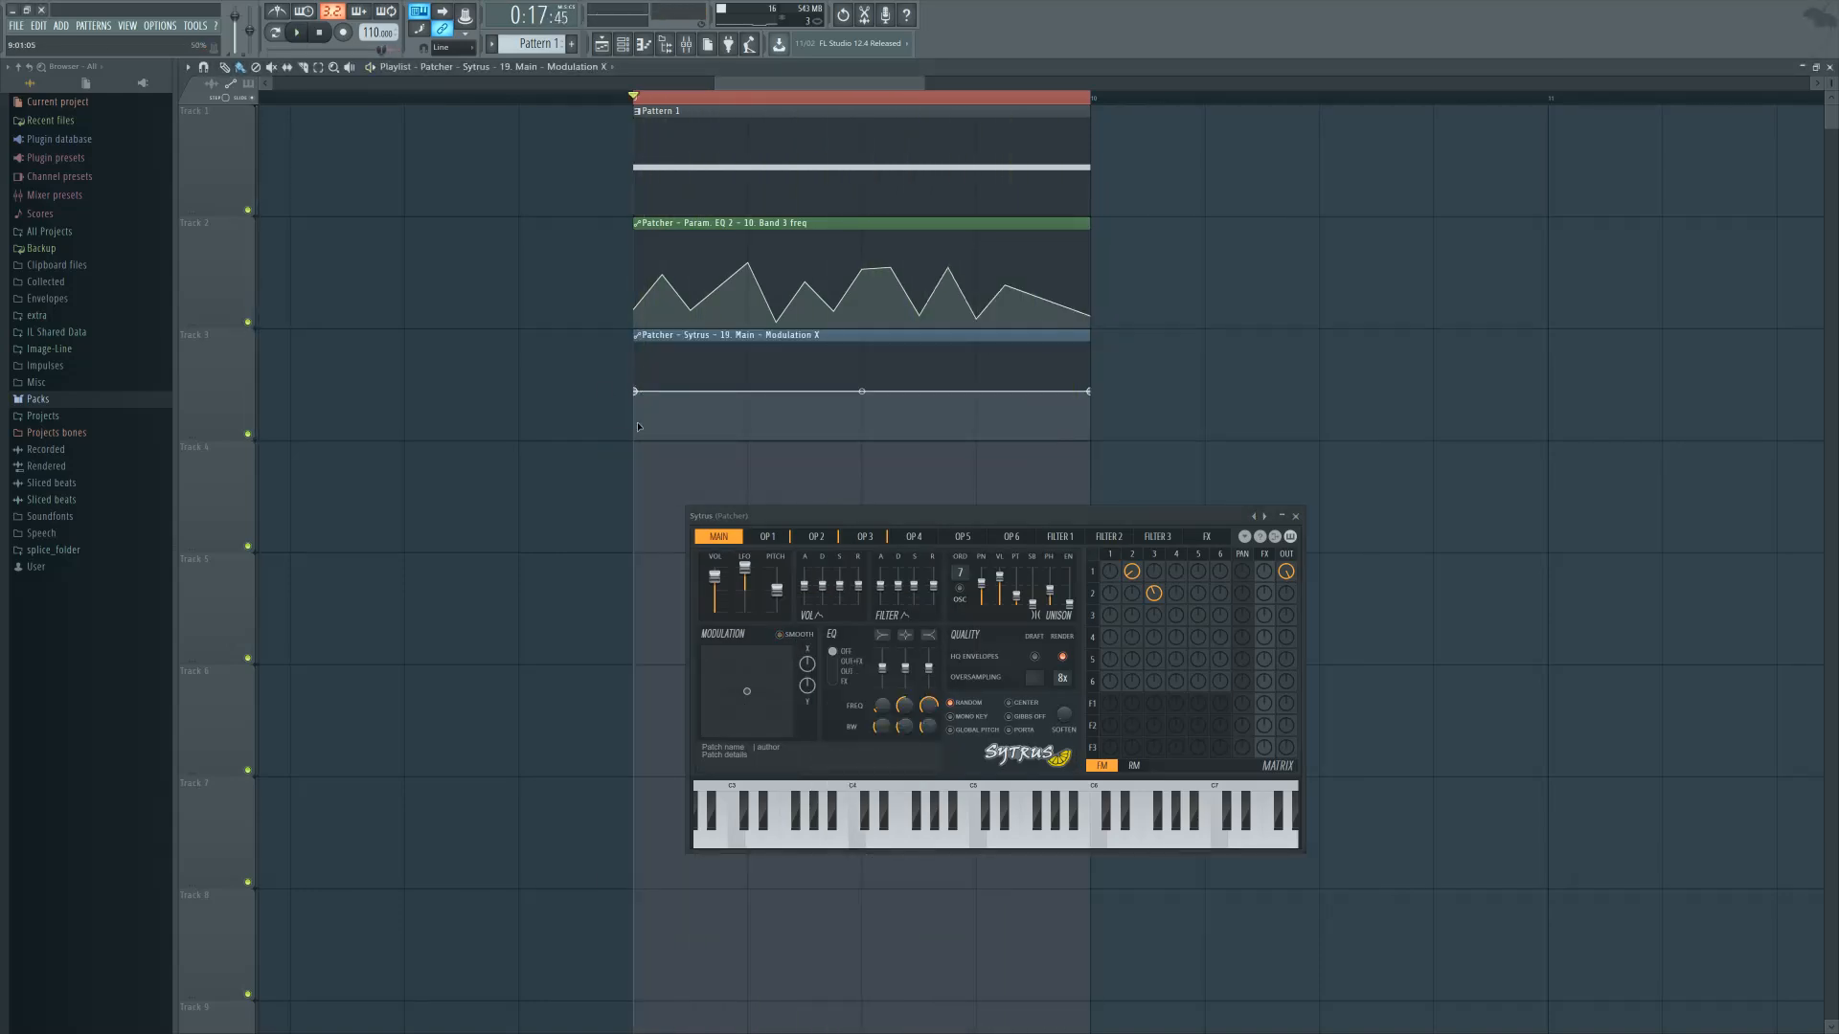
Draw a zigzag of full and partial peaks across the Modulation X automation clip, with a lower final peak
{"action": "key", "text": "space"}
{"action": "key", "text": "space"}
{"action": "right_click", "coordinate": [720, 345]}
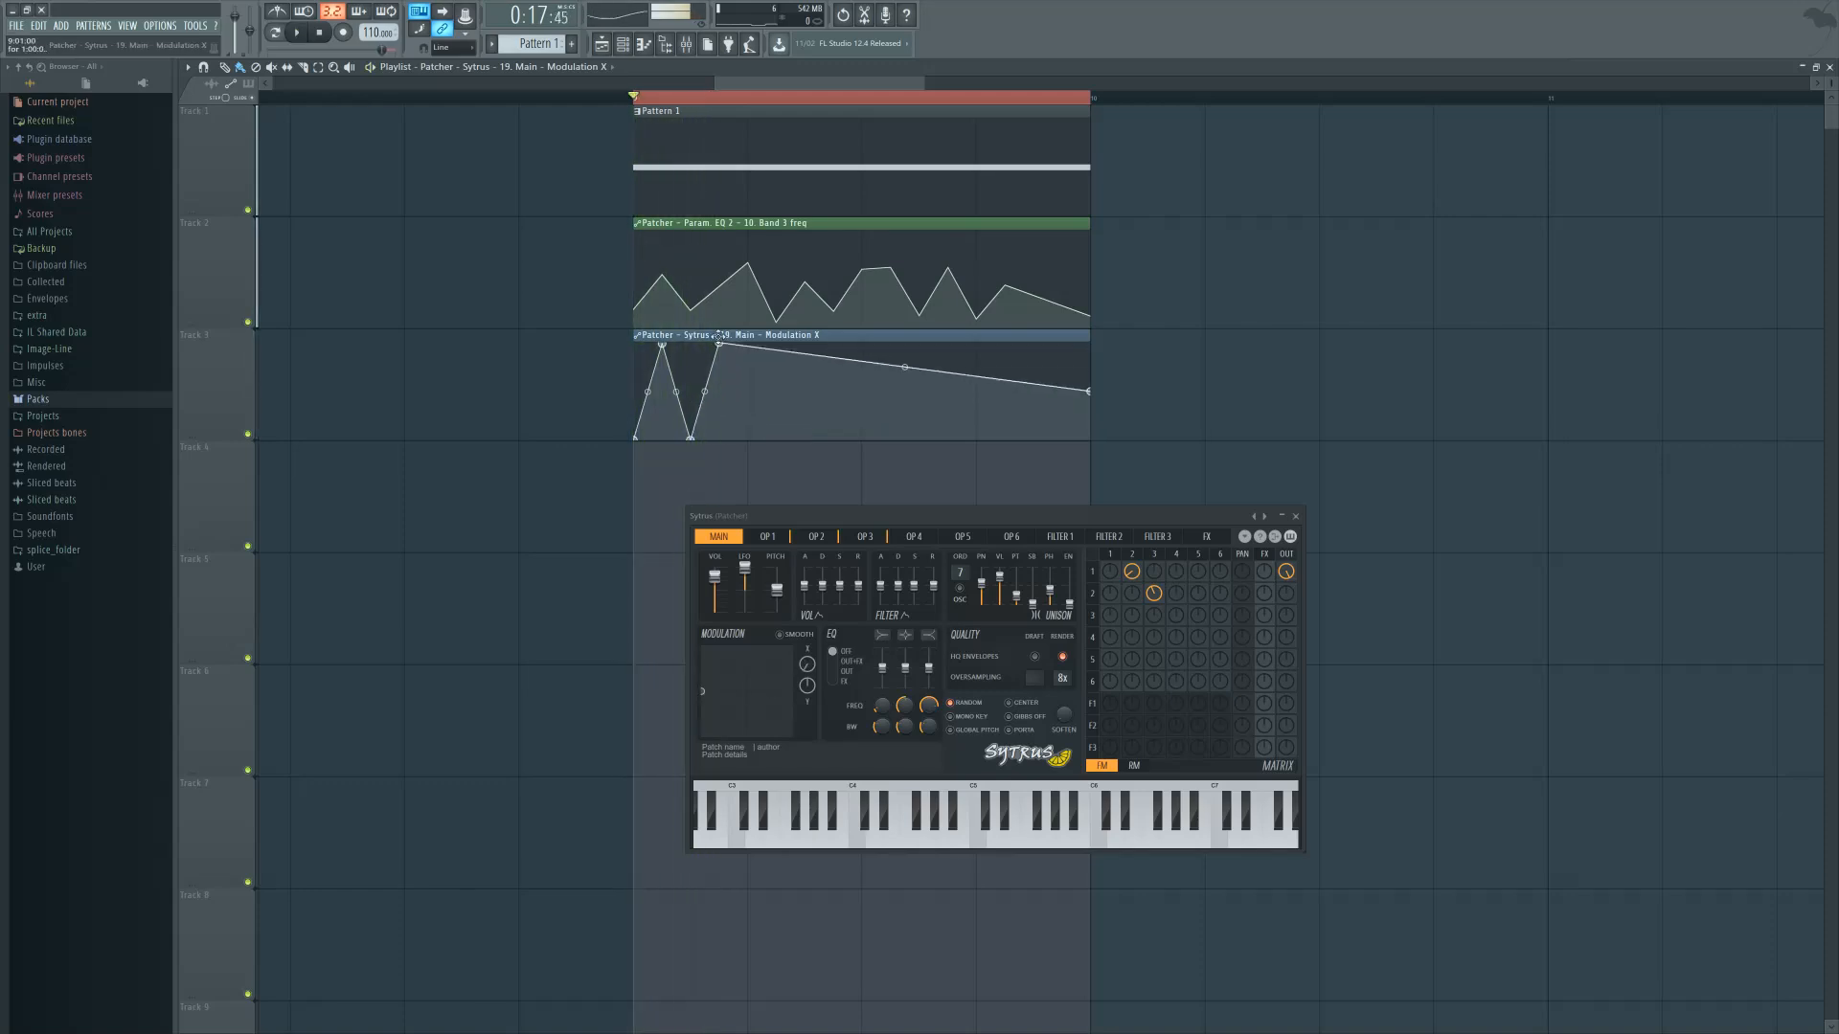
{"action": "key", "text": "space"}
{"action": "right_click", "coordinate": [748, 437]}
{"action": "right_click", "coordinate": [805, 353]}
{"action": "right_click", "coordinate": [833, 439]}
{"action": "right_click", "coordinate": [861, 365]}
{"action": "right_click", "coordinate": [919, 438]}
{"action": "right_click", "coordinate": [948, 345]}
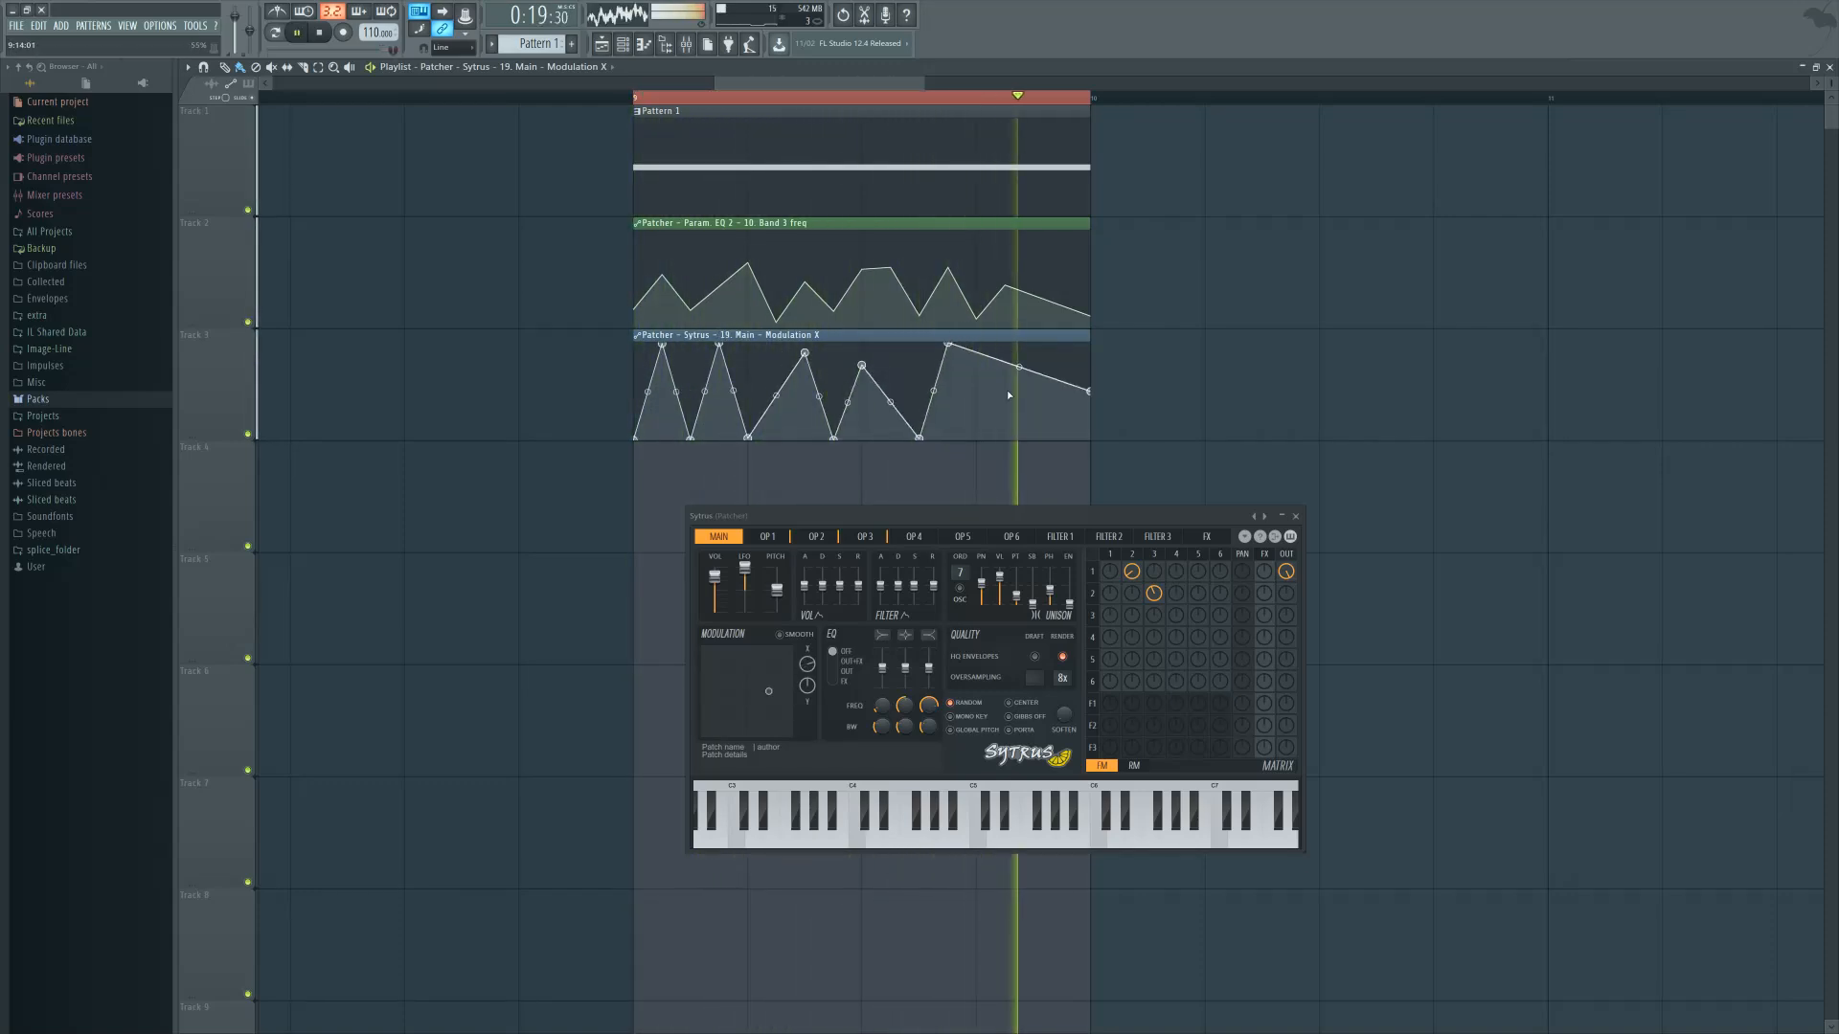
{"action": "right_click", "coordinate": [1004, 428]}
{"action": "right_click", "coordinate": [1034, 344]}
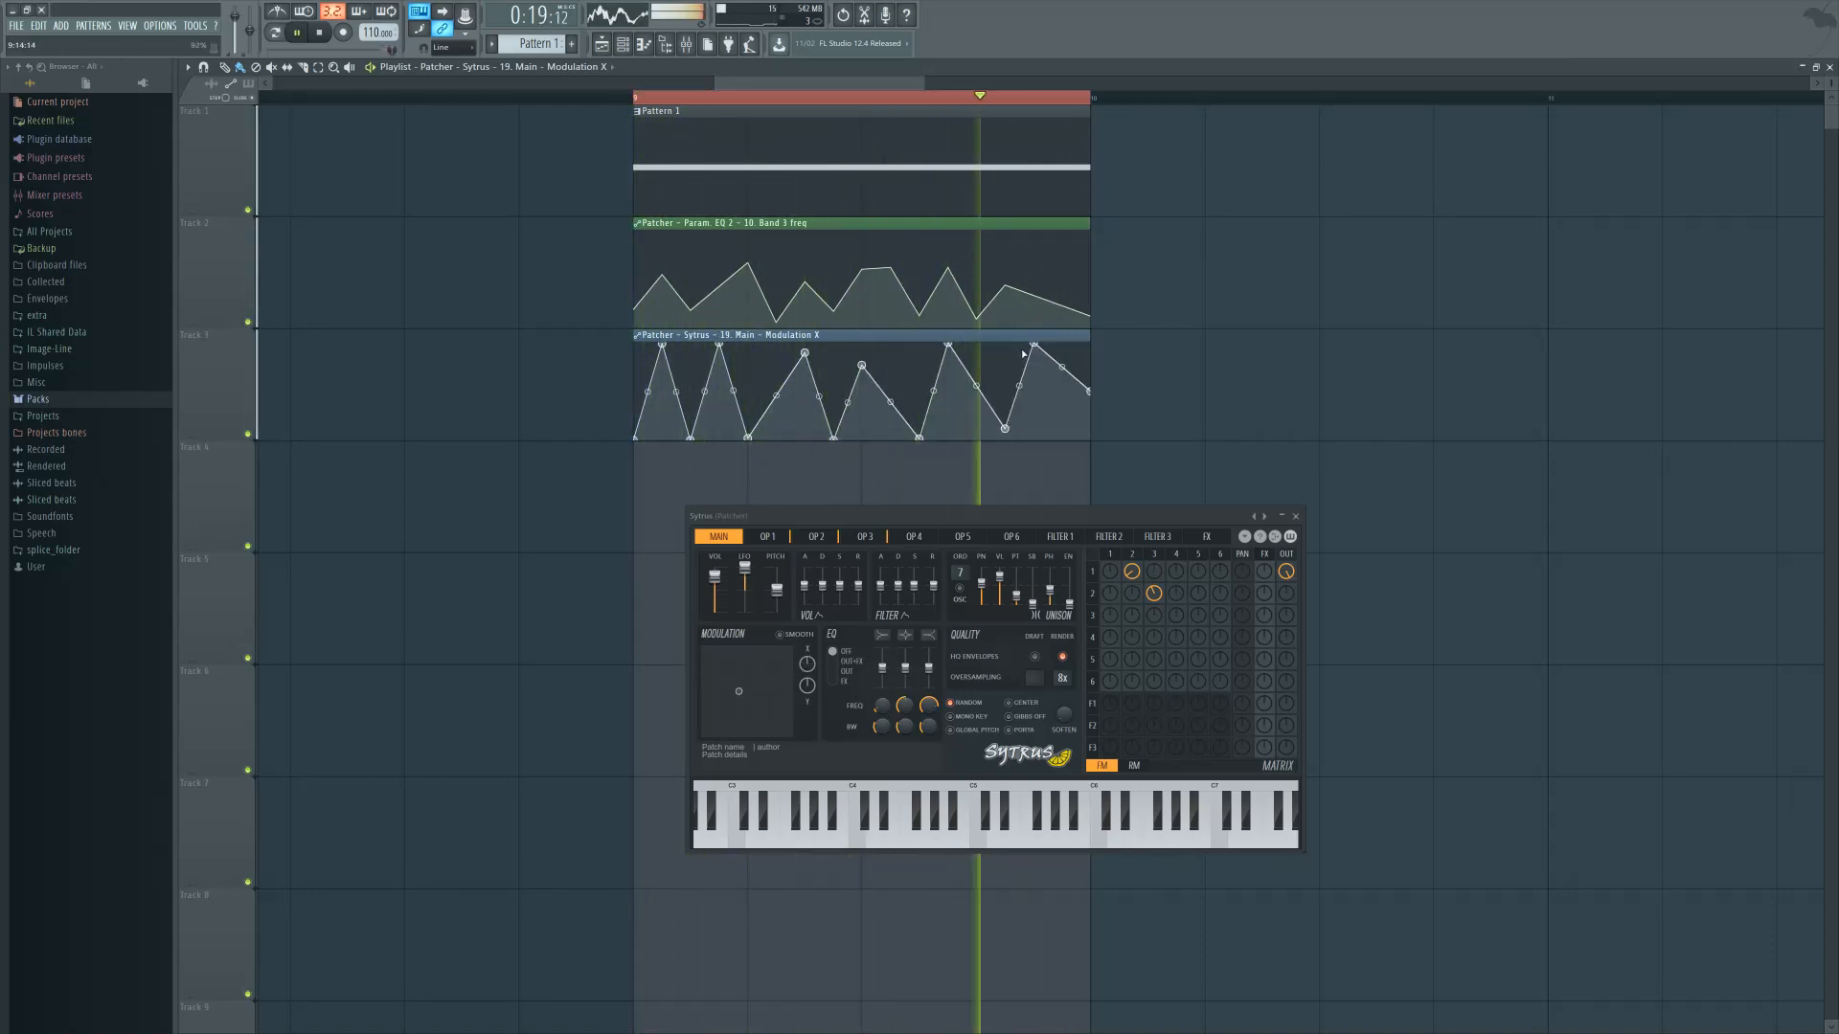
{"action": "left_click_drag", "start_coordinate": [1033, 345], "coordinate": [1034, 379]}
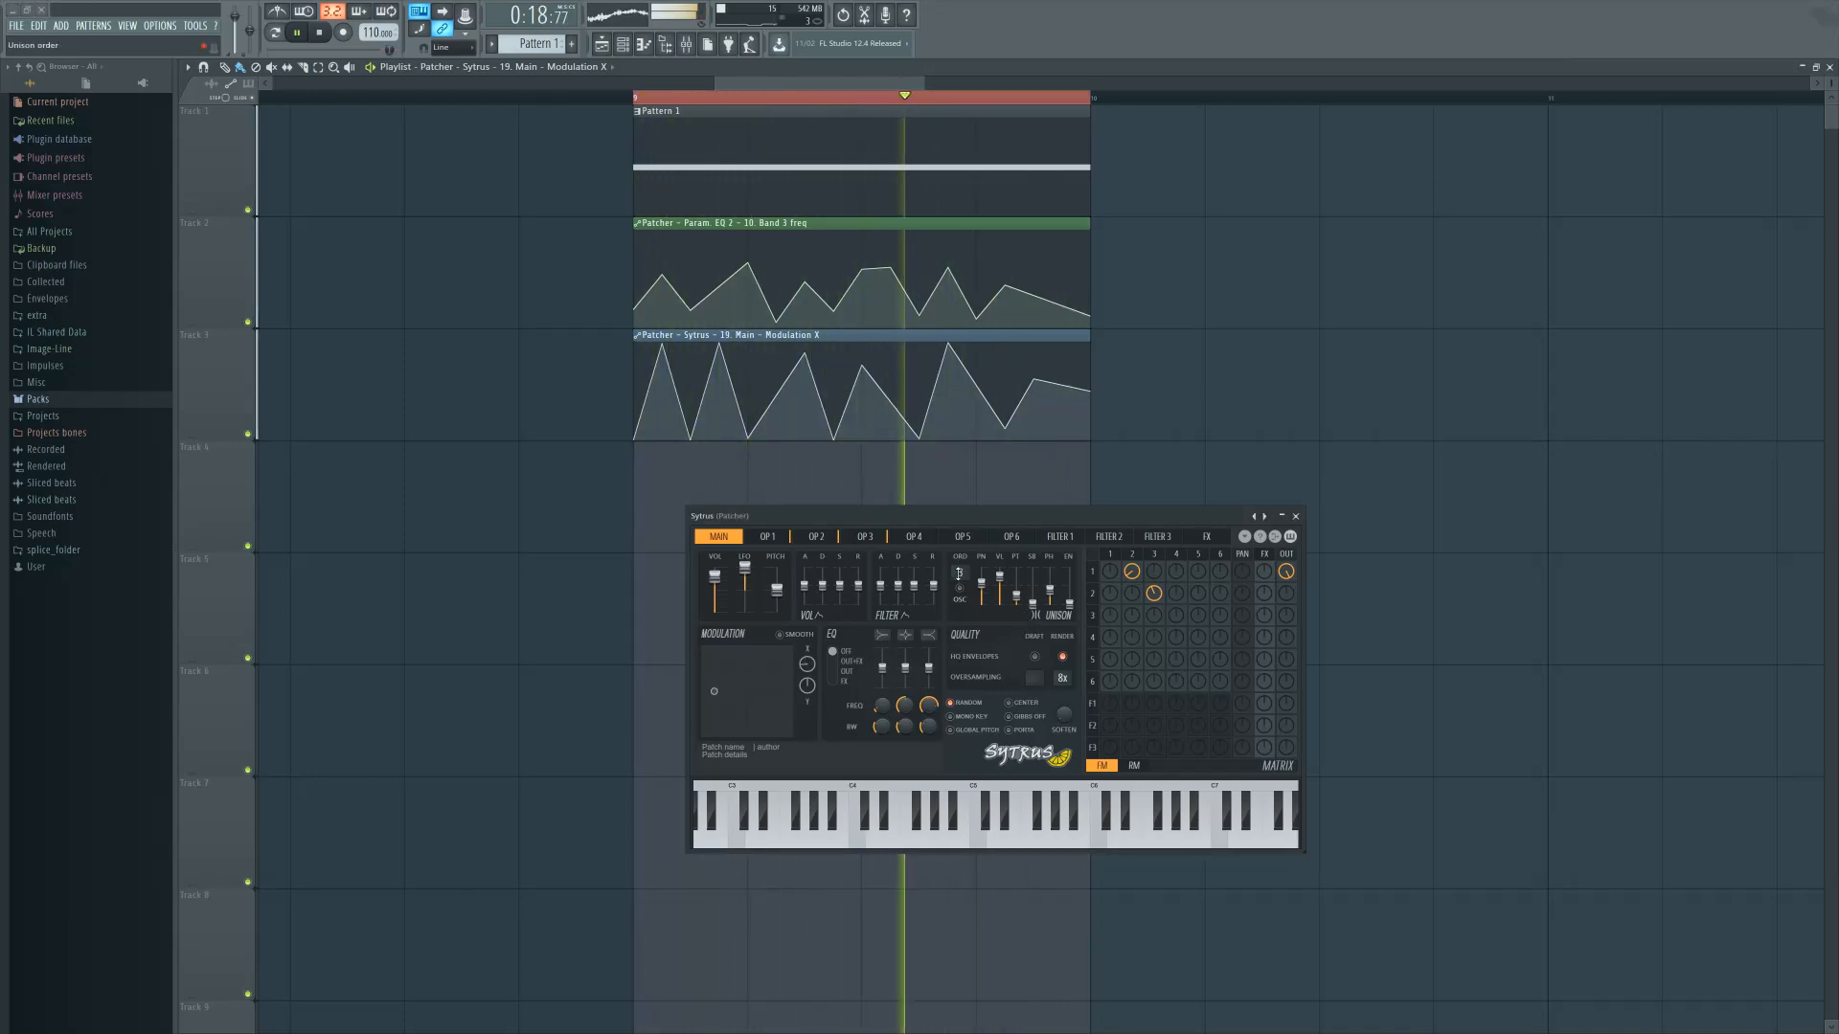
Set the upper Sytrus's unison order to 4, adjust its unison sliders and close its window
{"action": "left_click_drag", "start_coordinate": [961, 578], "coordinate": [1054, 576]}
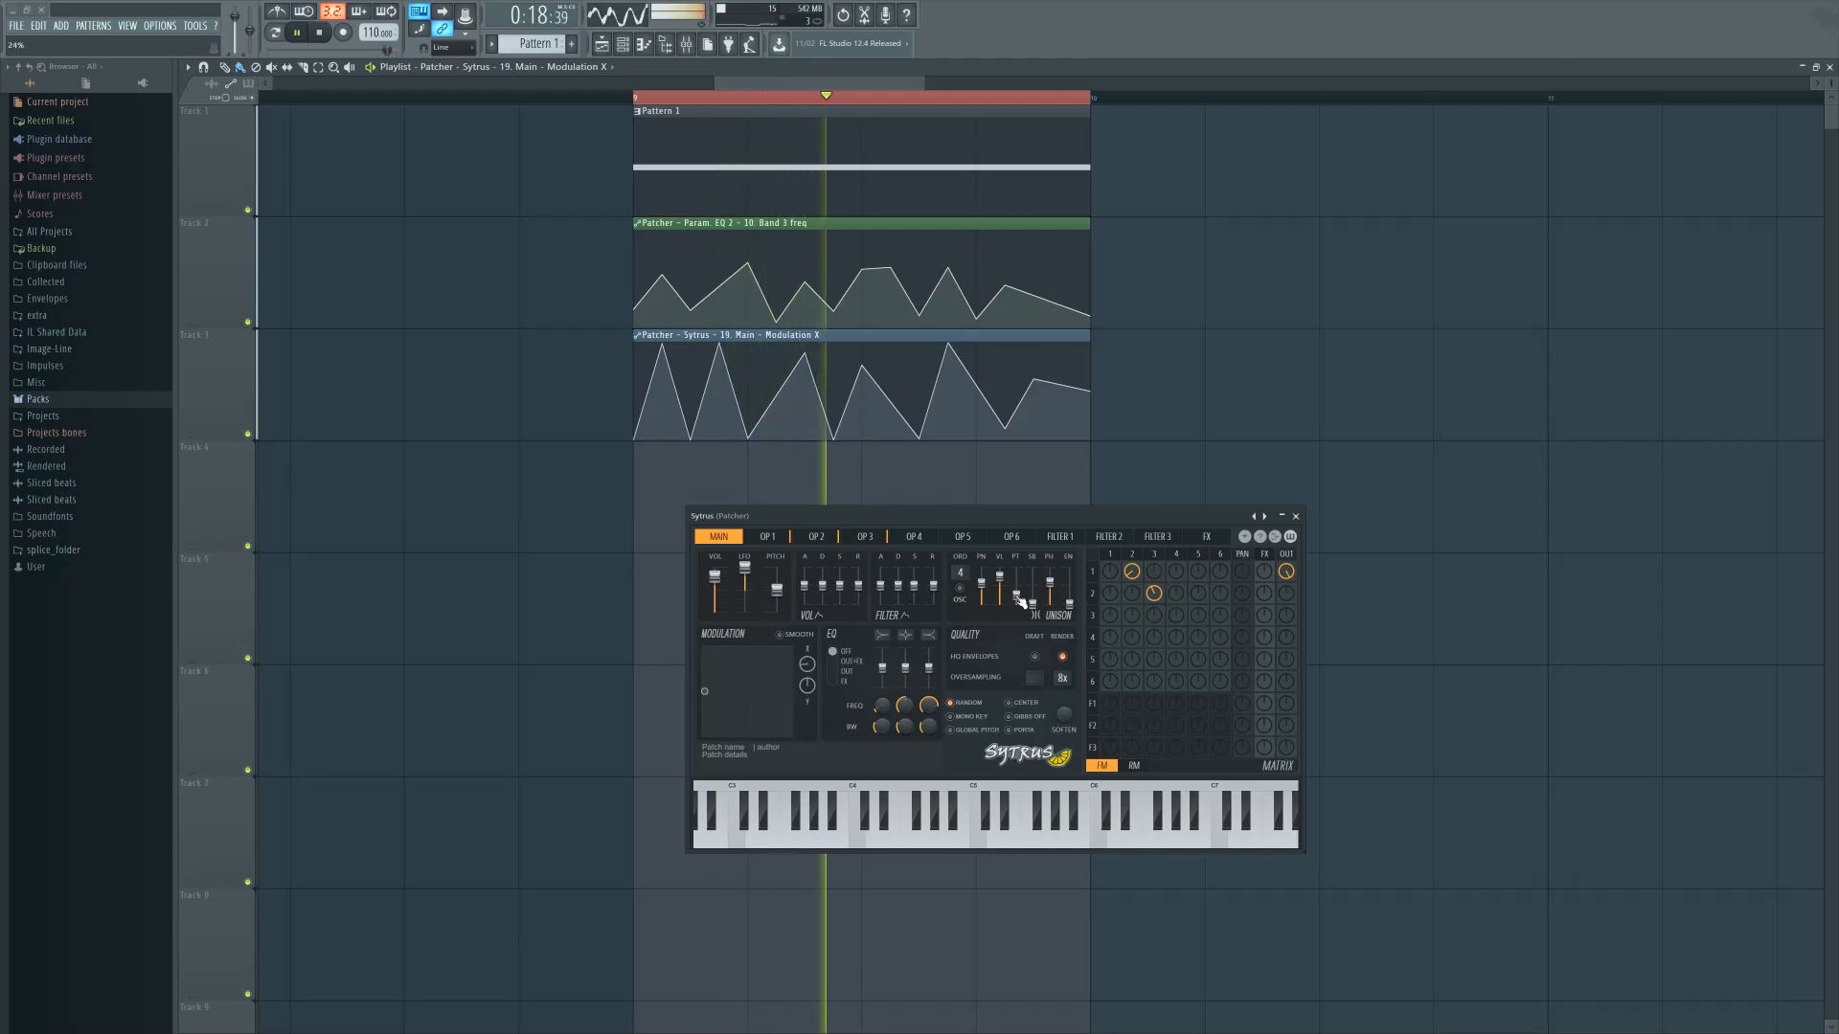
{"action": "left_click", "coordinate": [1347, 487]}
{"action": "right_click", "coordinate": [1348, 488]}
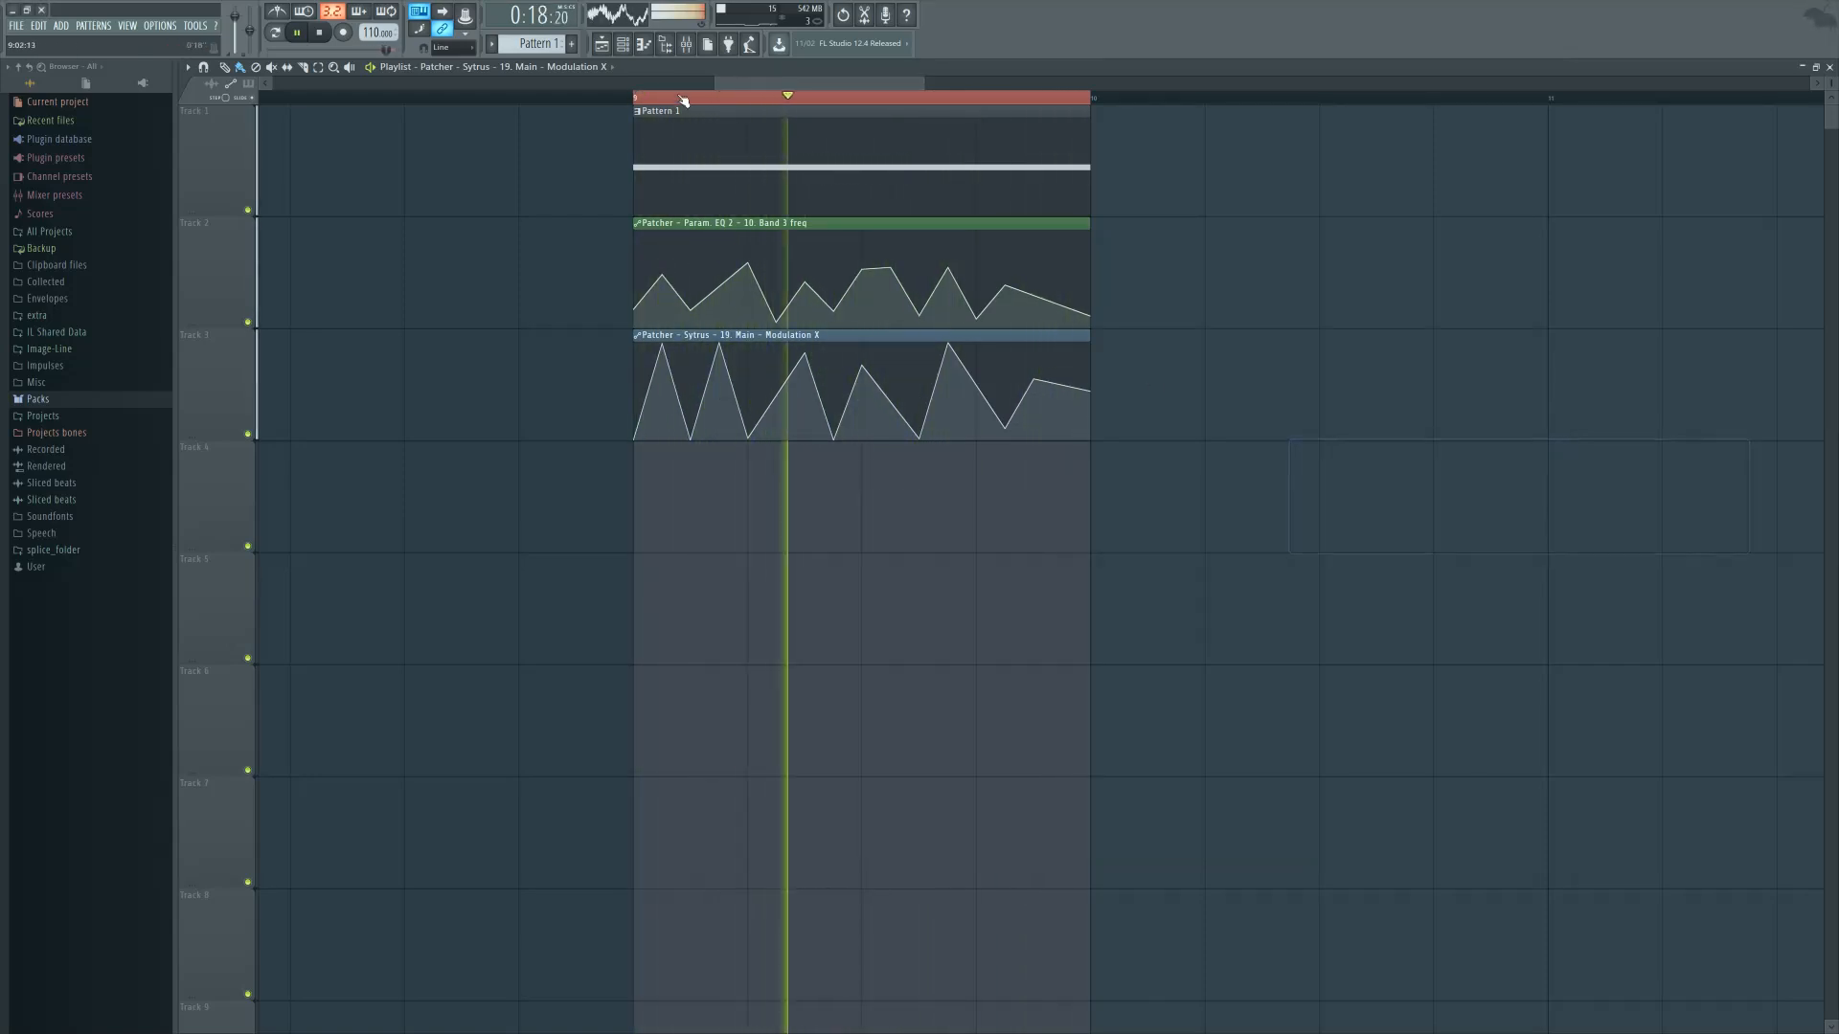
Reopen the Patcher map and adjust the mixer level and pass-through frequency of the upper Vocodex
{"action": "key", "text": "F6"}
{"action": "left_click", "coordinate": [1047, 257]}
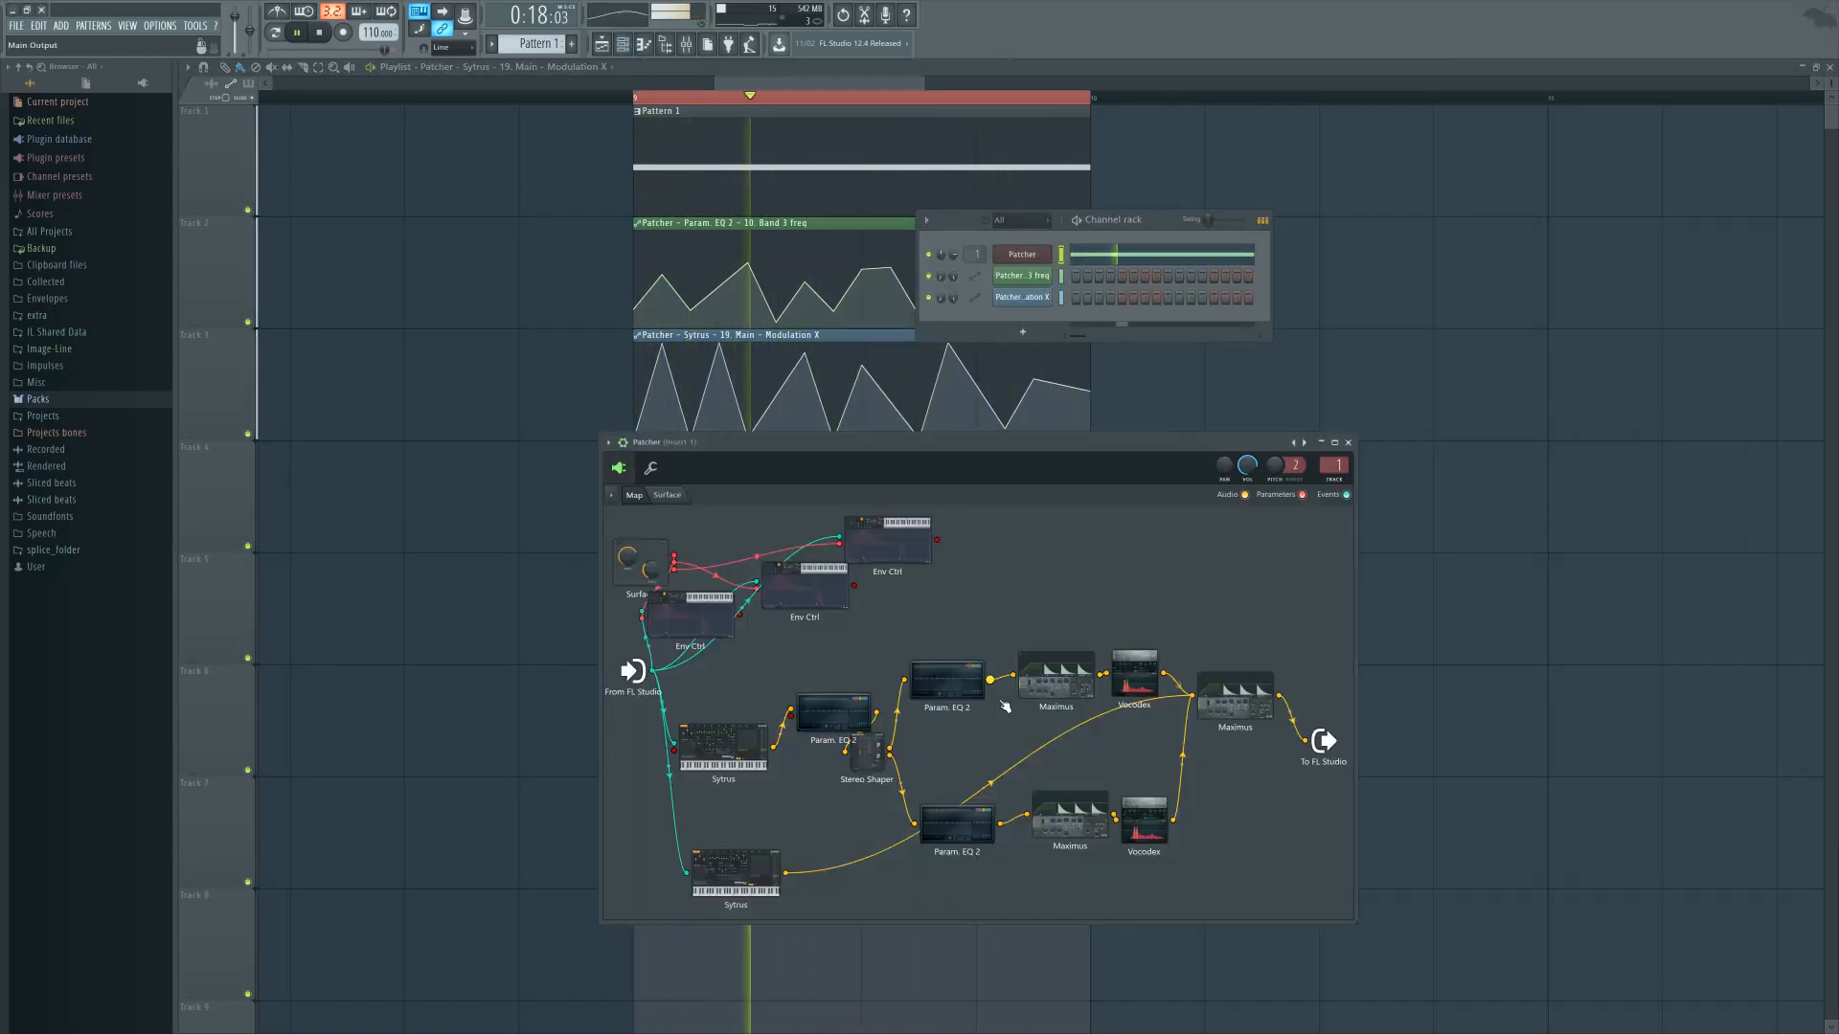
{"action": "left_click", "coordinate": [1116, 672]}
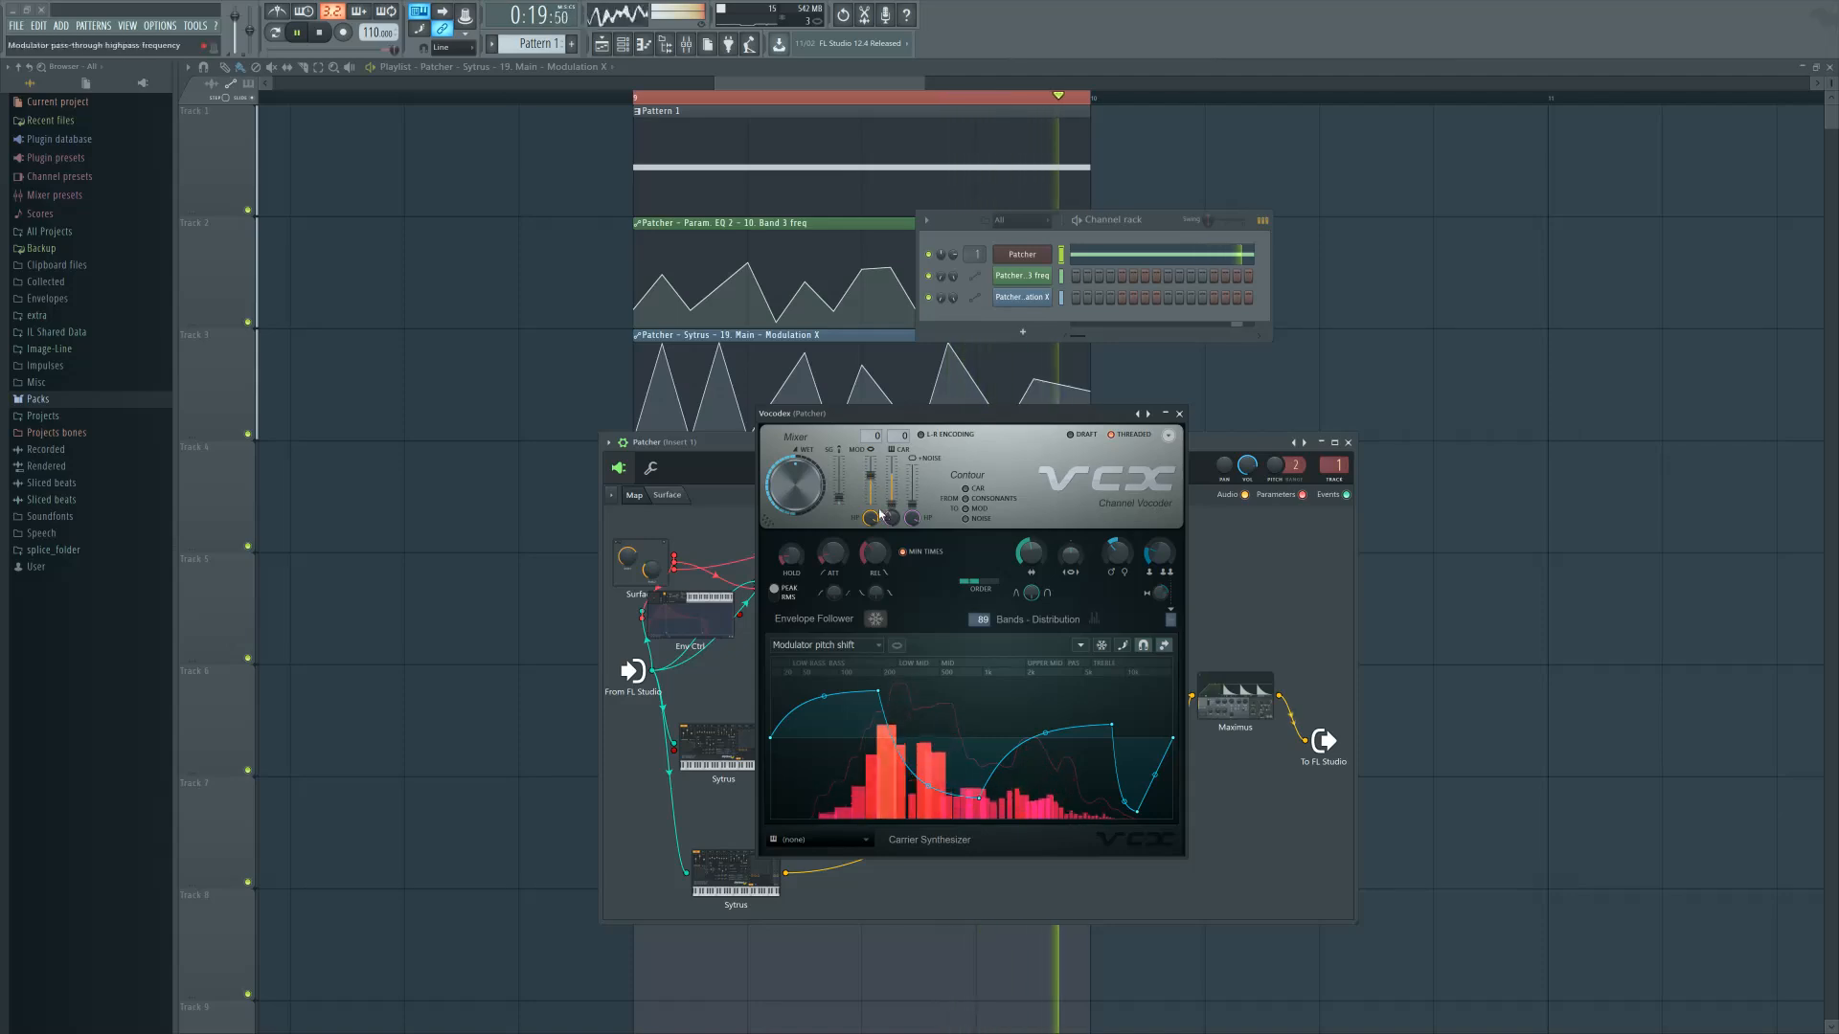
{"action": "left_click_drag", "start_coordinate": [891, 504], "coordinate": [895, 501]}
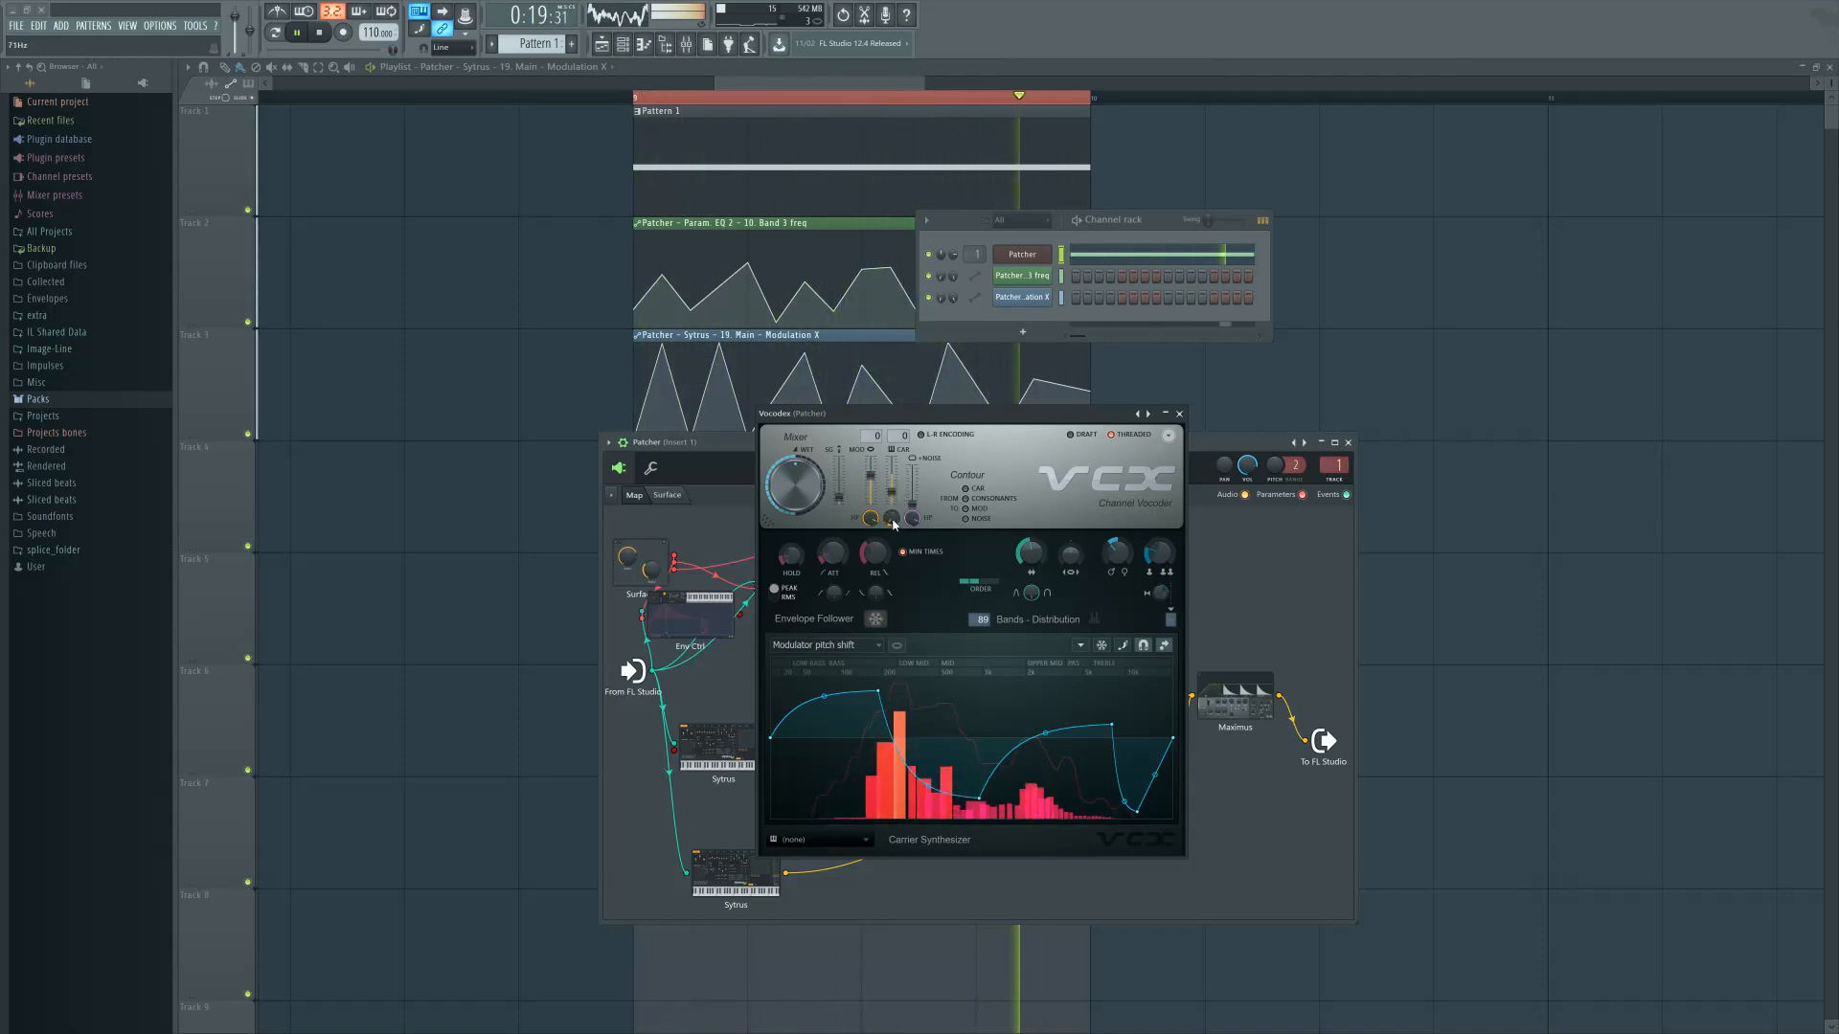
{"action": "left_click", "coordinate": [1180, 416]}
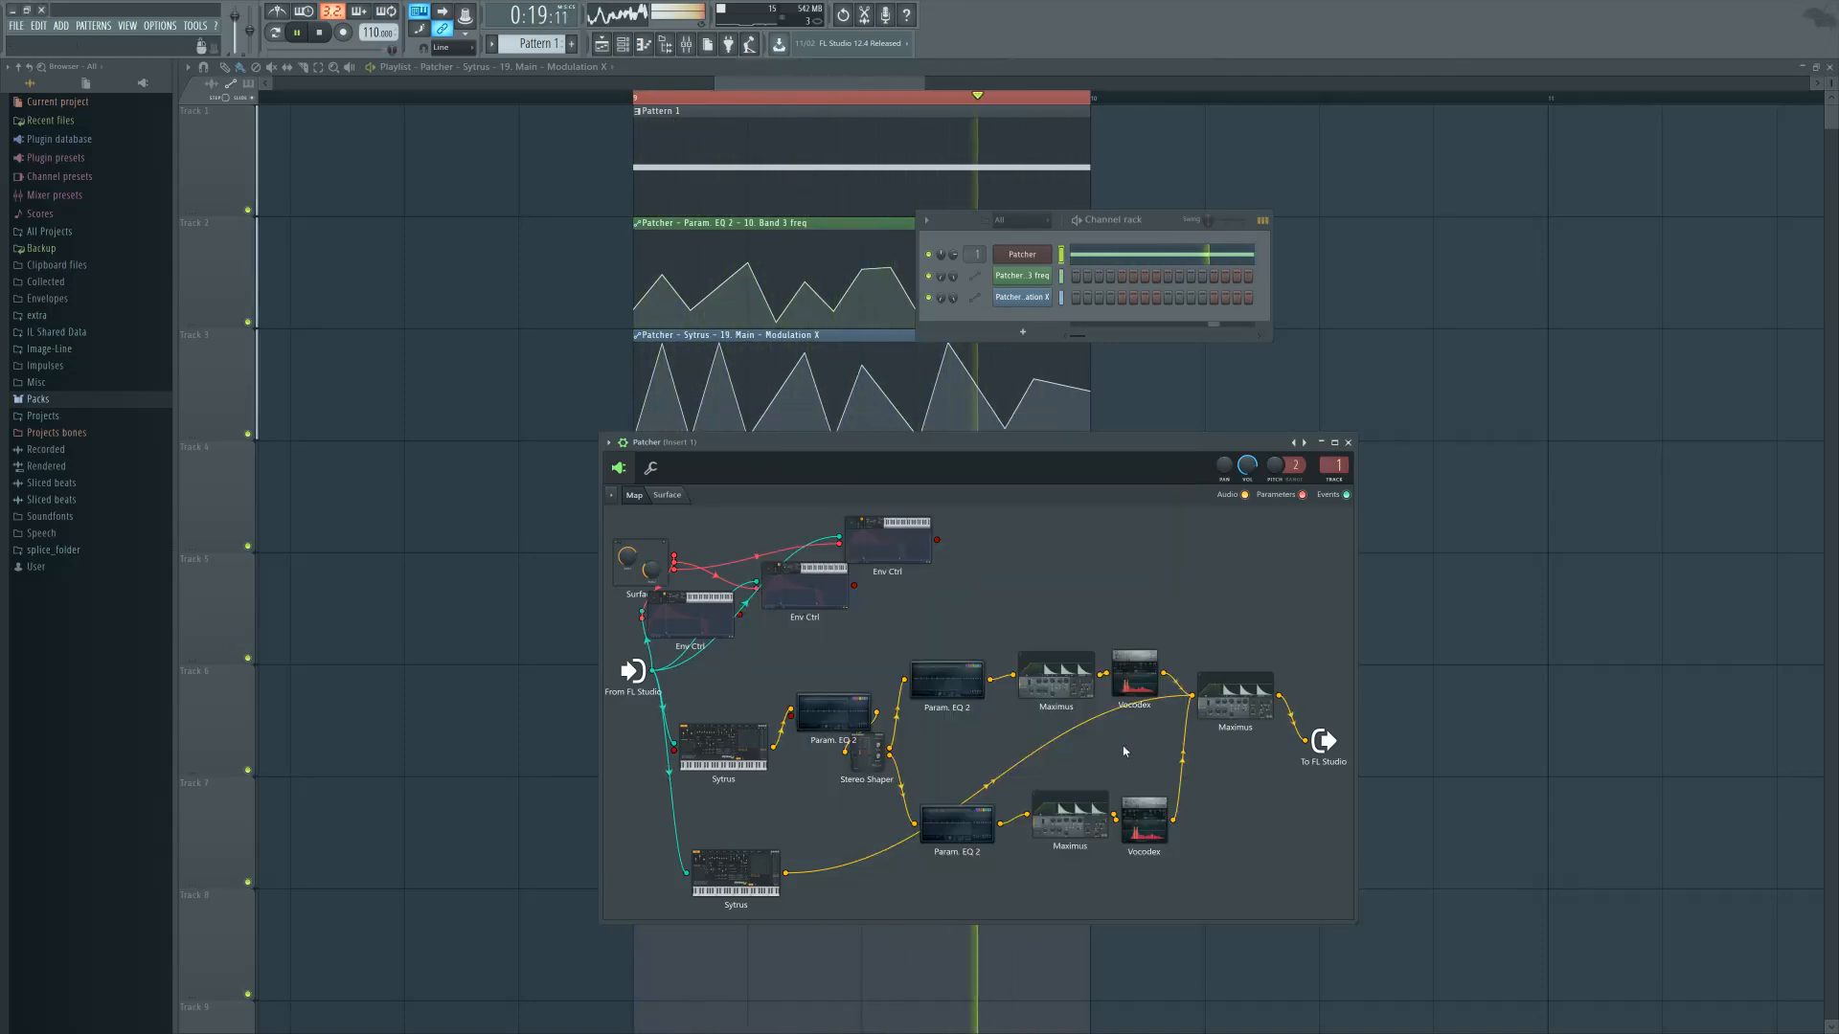
Adjust the lower Vocodex's modulator pitch shift, trying about -922 cents, and compare it with the upper Vocodex's settings
{"action": "double_click", "coordinate": [1154, 830]}
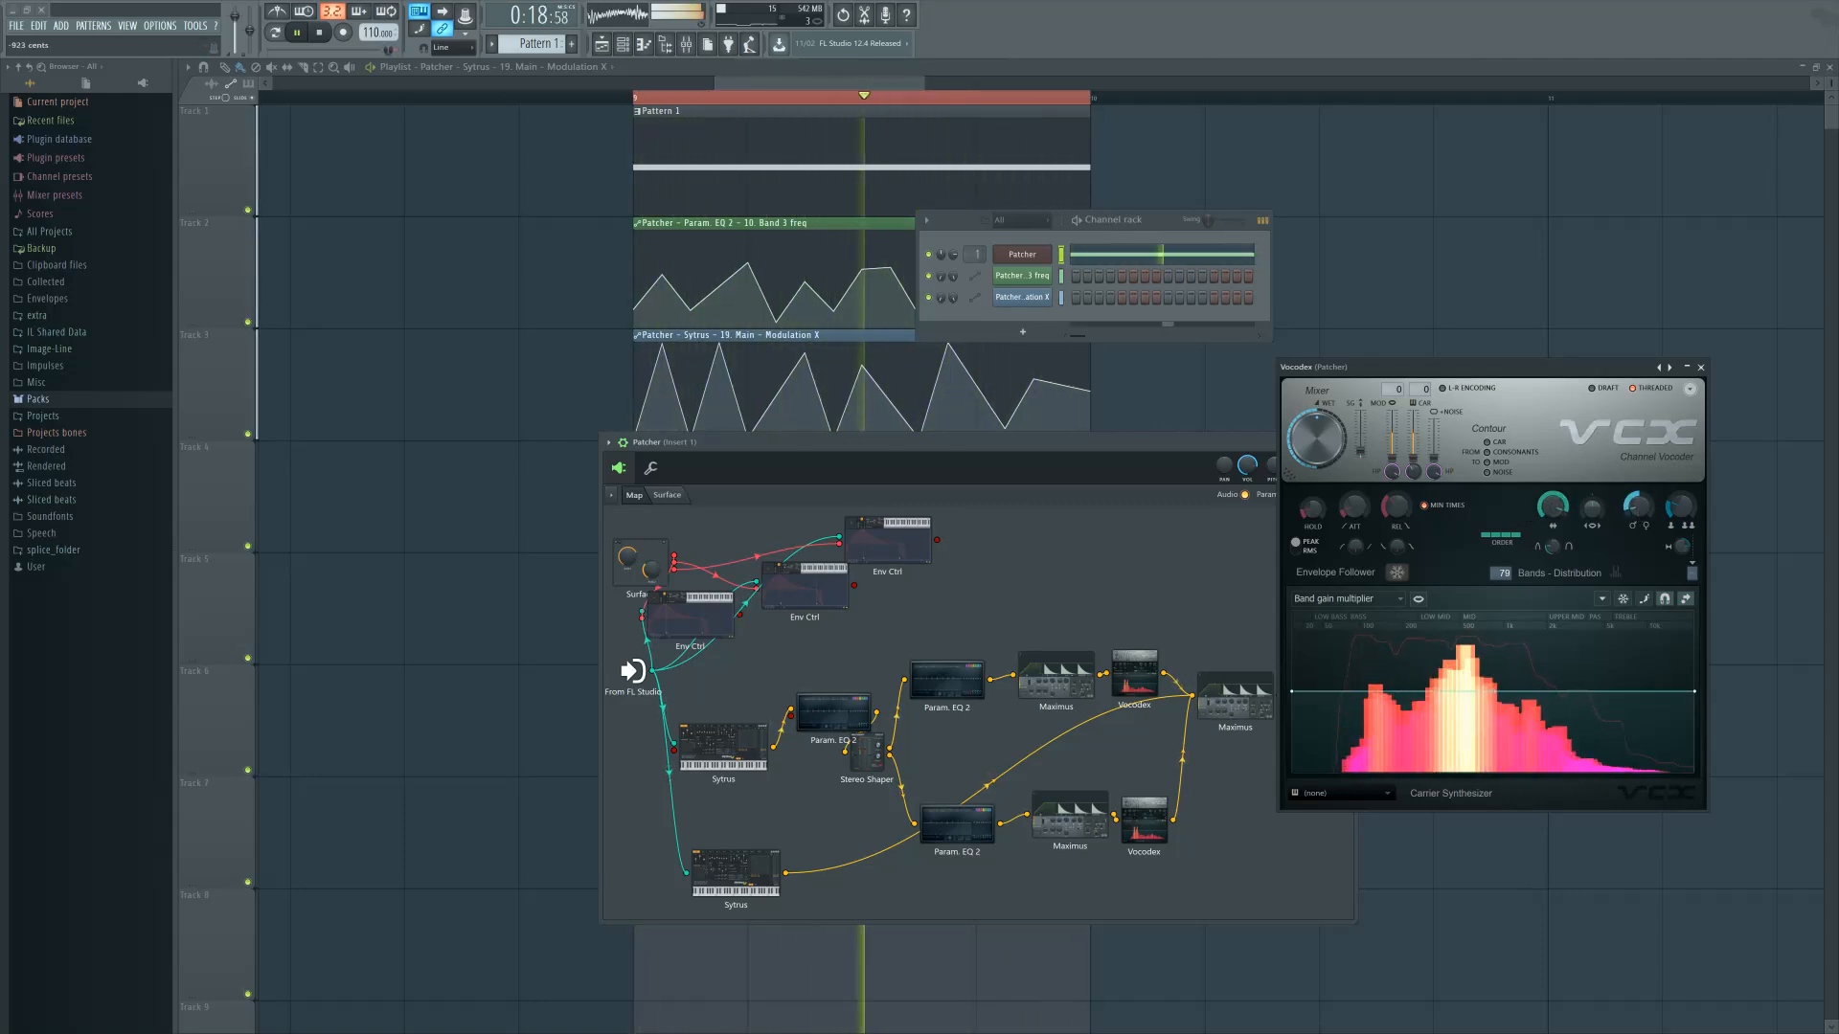
{"action": "left_click", "coordinate": [1701, 367]}
{"action": "left_click", "coordinate": [1139, 816]}
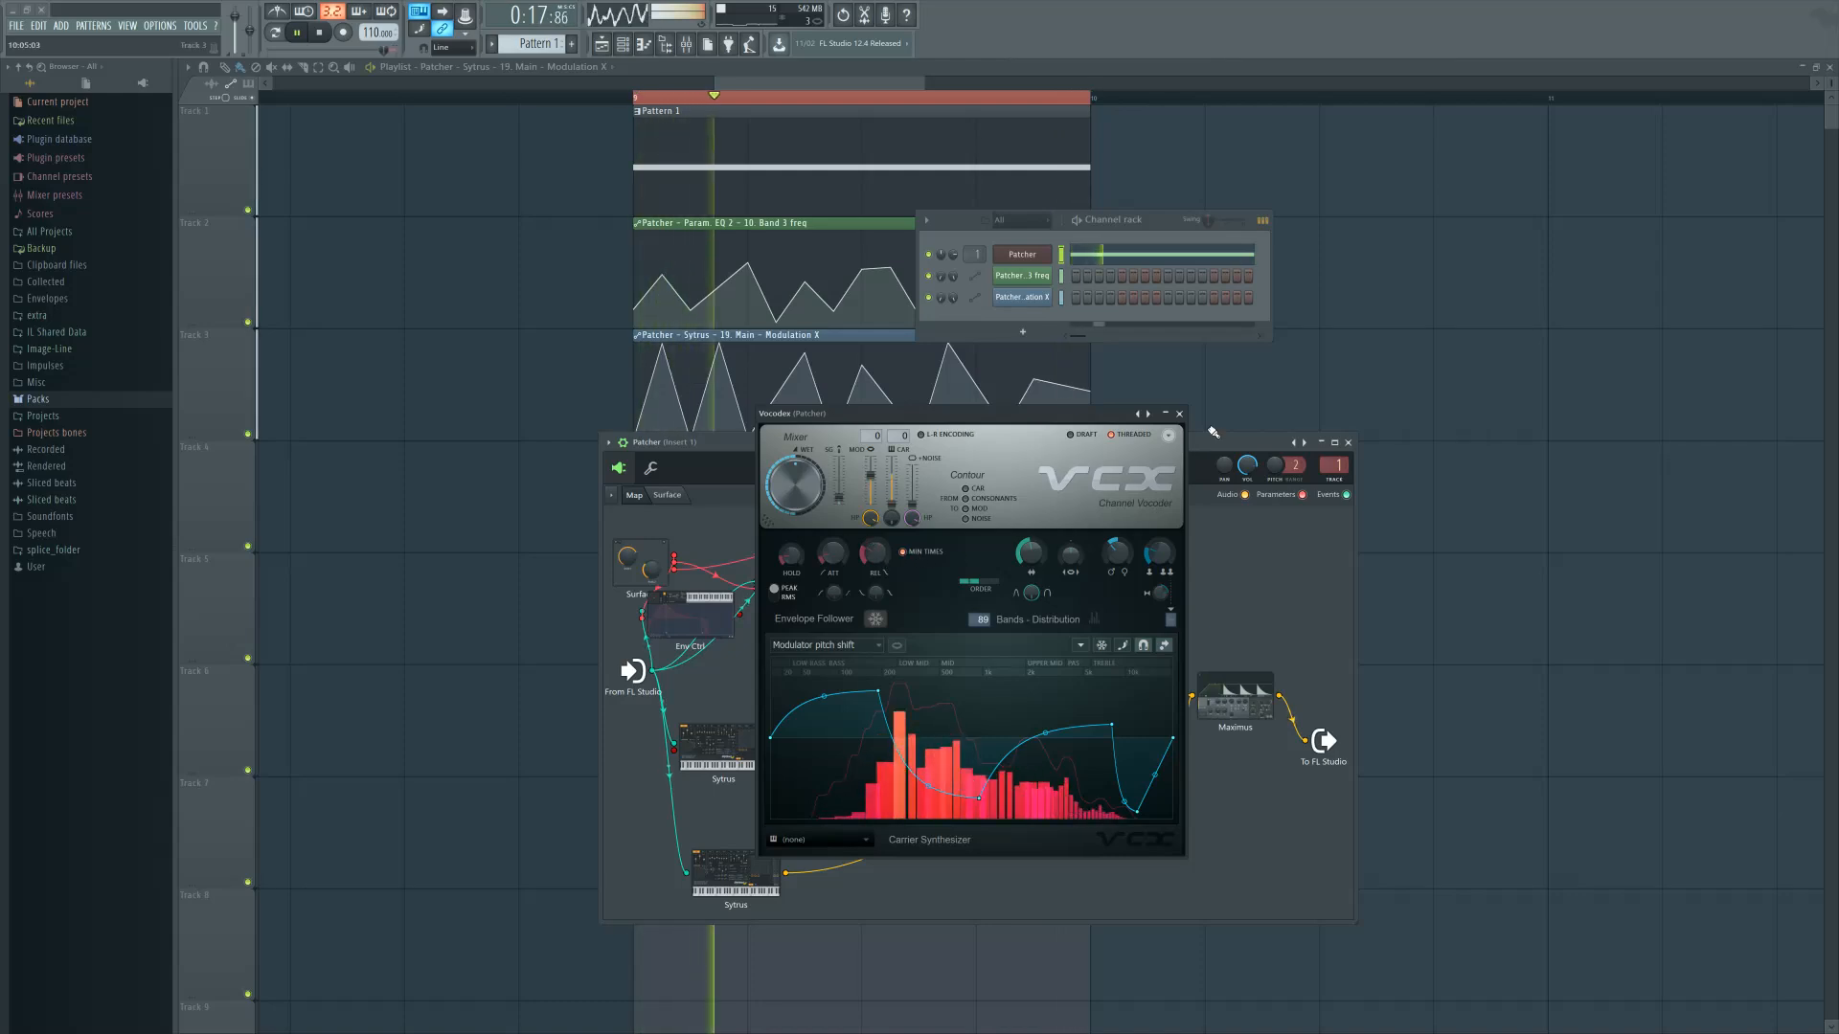
{"action": "left_click", "coordinate": [1178, 414]}
{"action": "left_click", "coordinate": [1129, 822]}
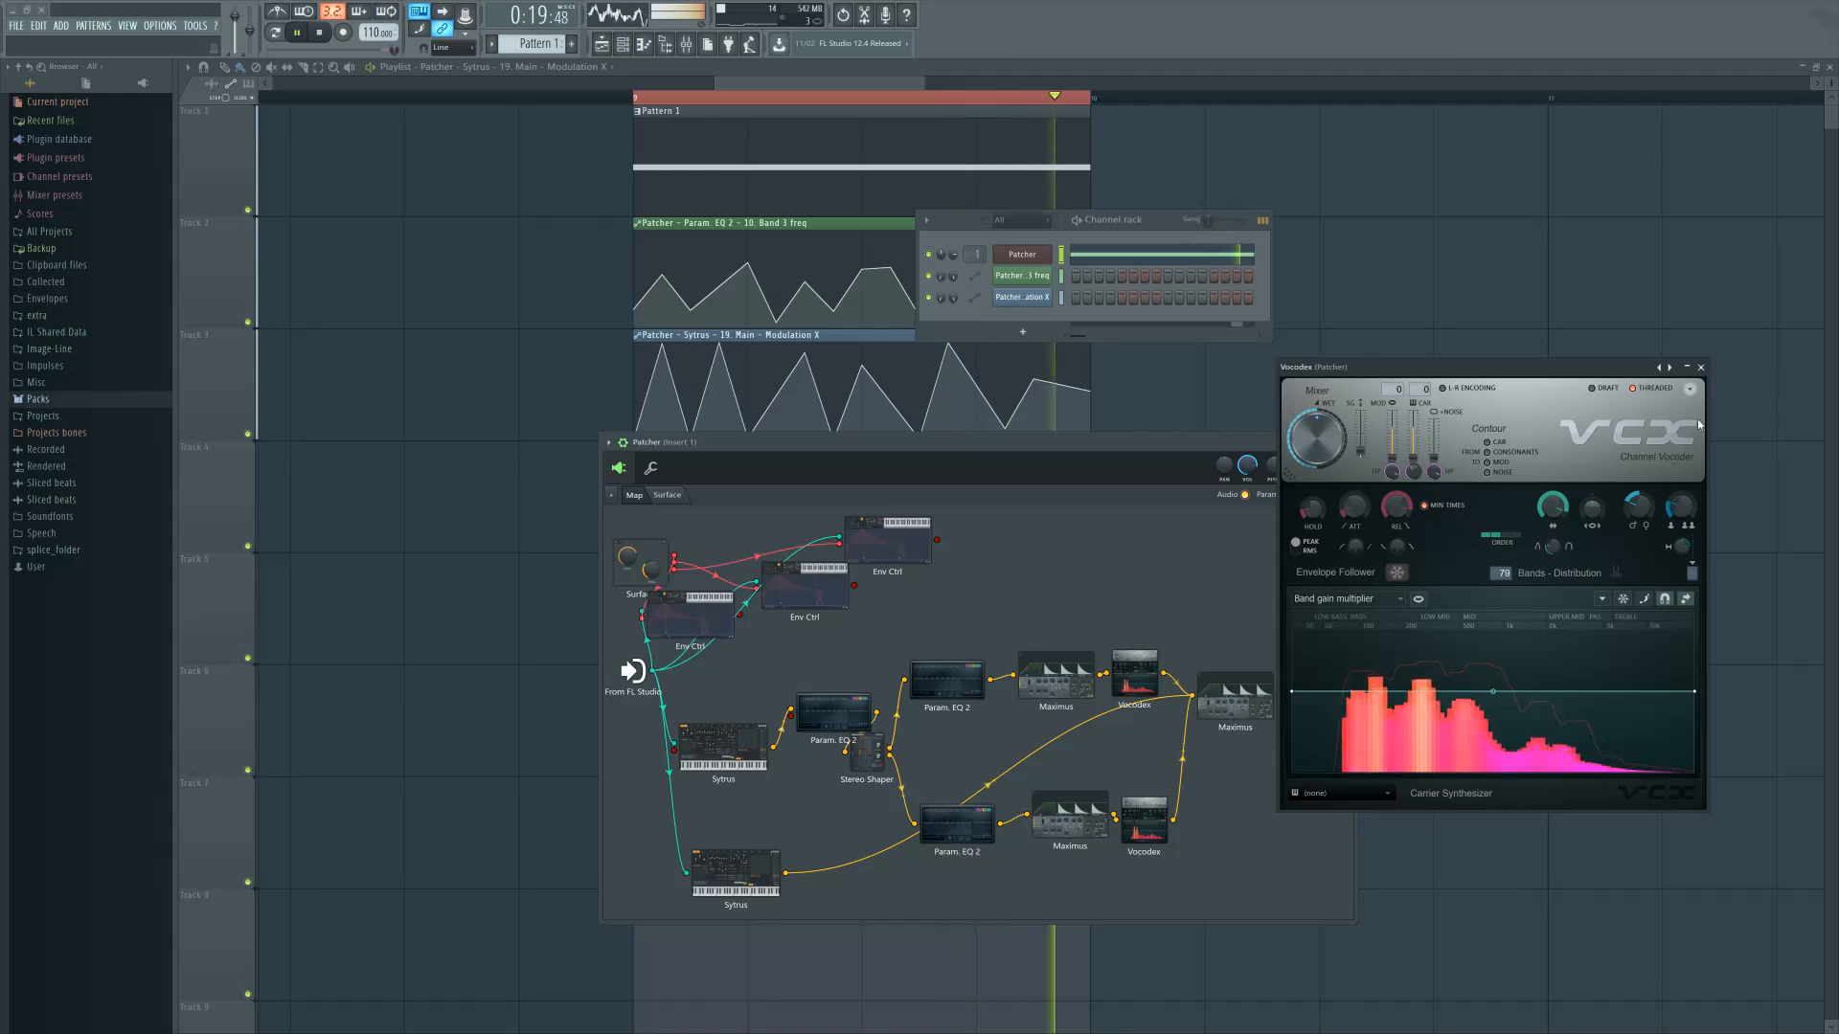
{"action": "left_click", "coordinate": [1701, 367]}
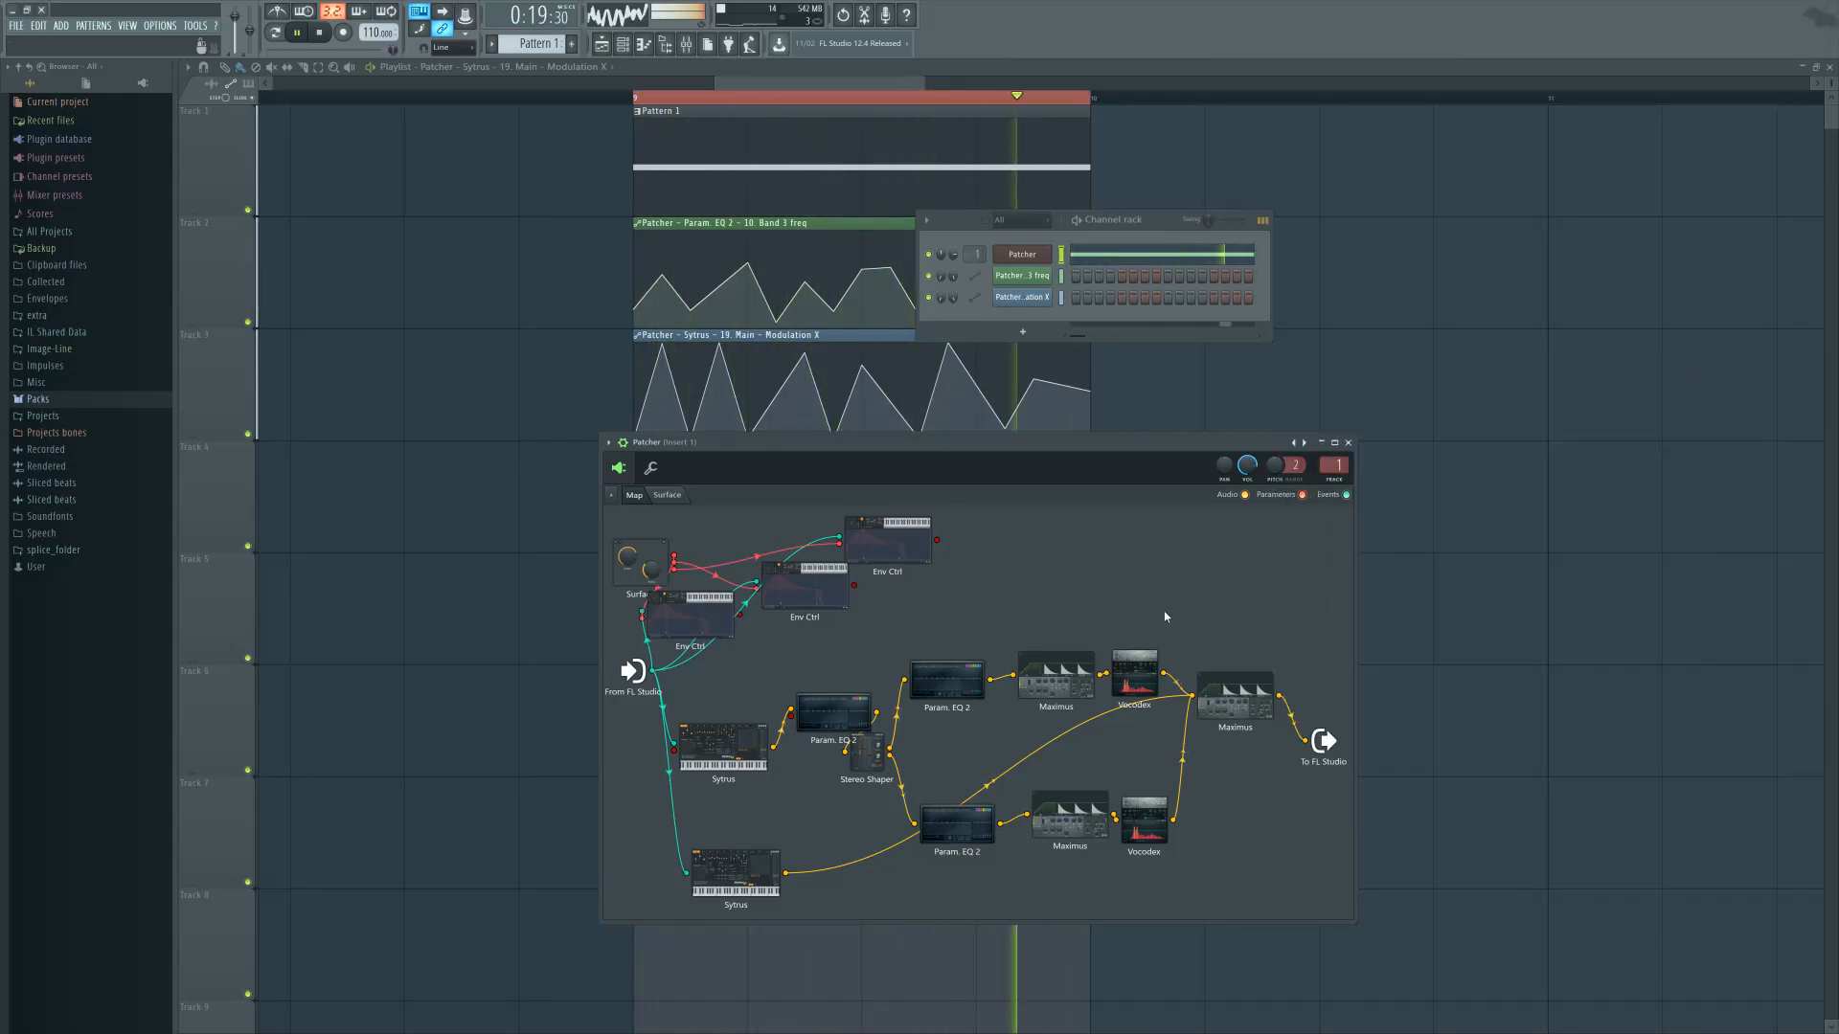
Open the upper Vocodex on its modulator pitch shift curve and move its window clear of the Patcher map
{"action": "left_click", "coordinate": [1126, 693]}
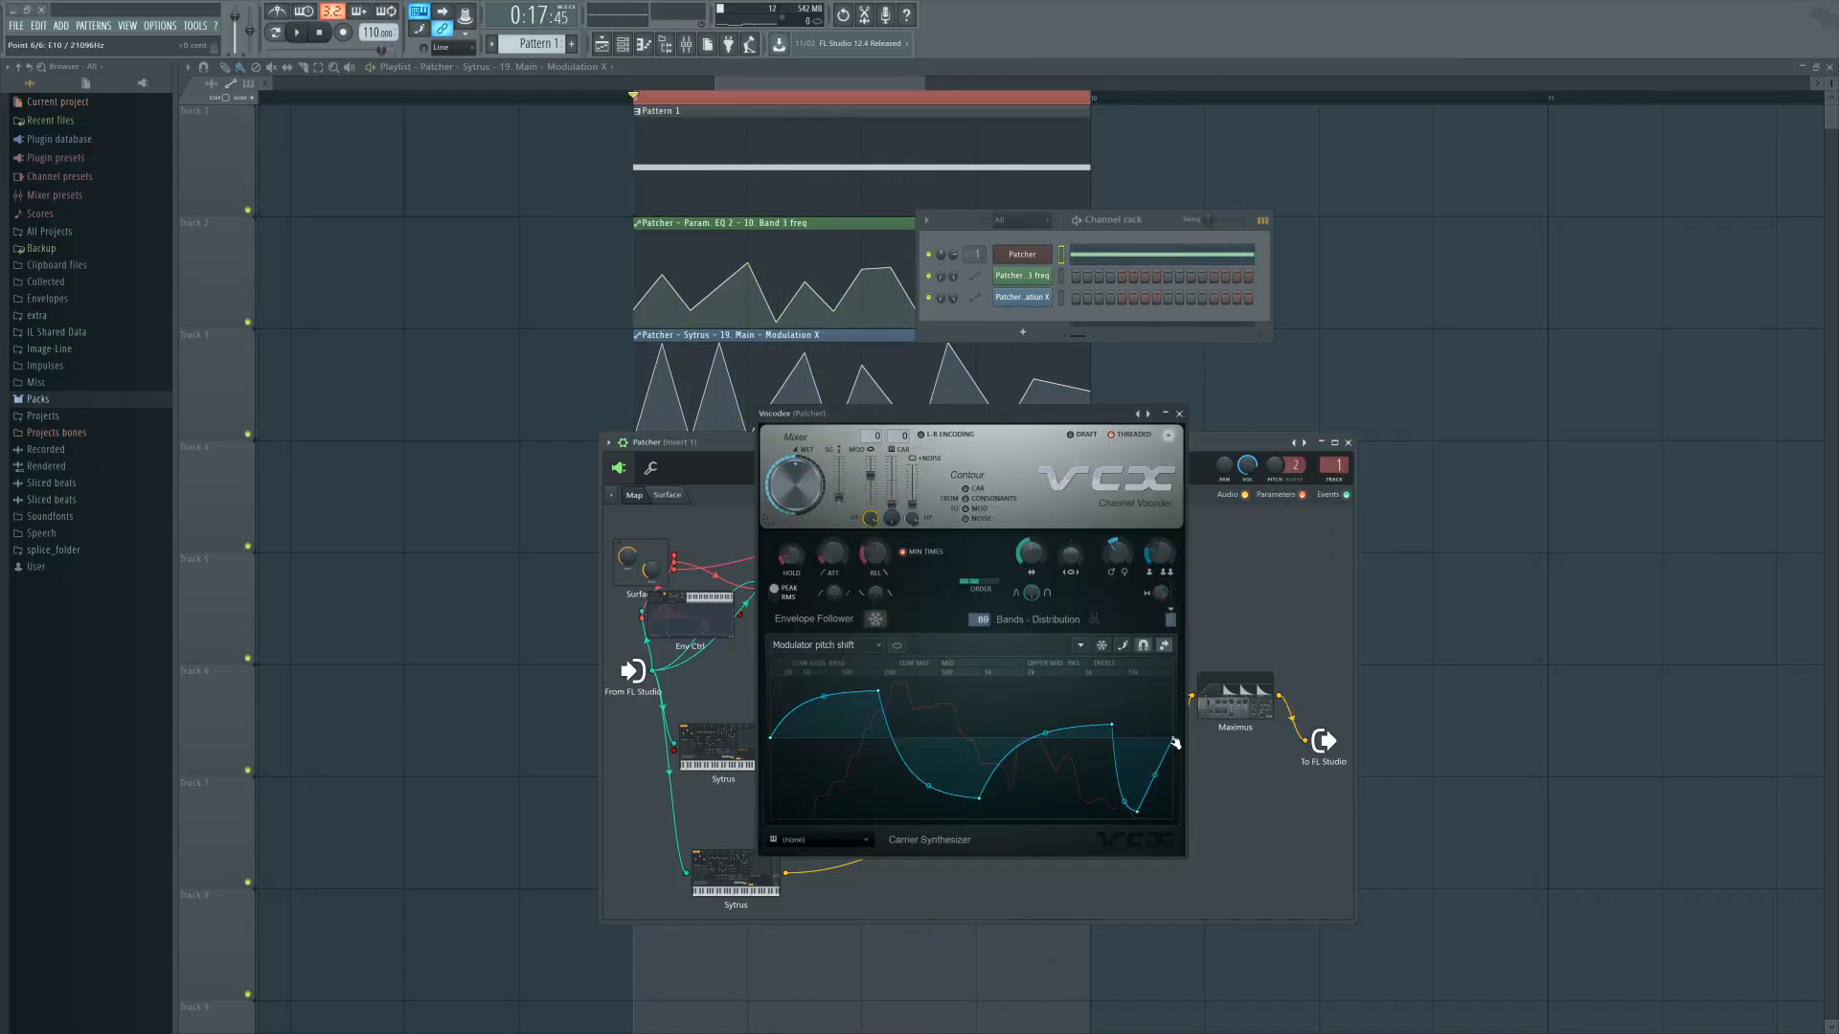
{"action": "left_click_drag", "start_coordinate": [1089, 421], "coordinate": [1603, 400]}
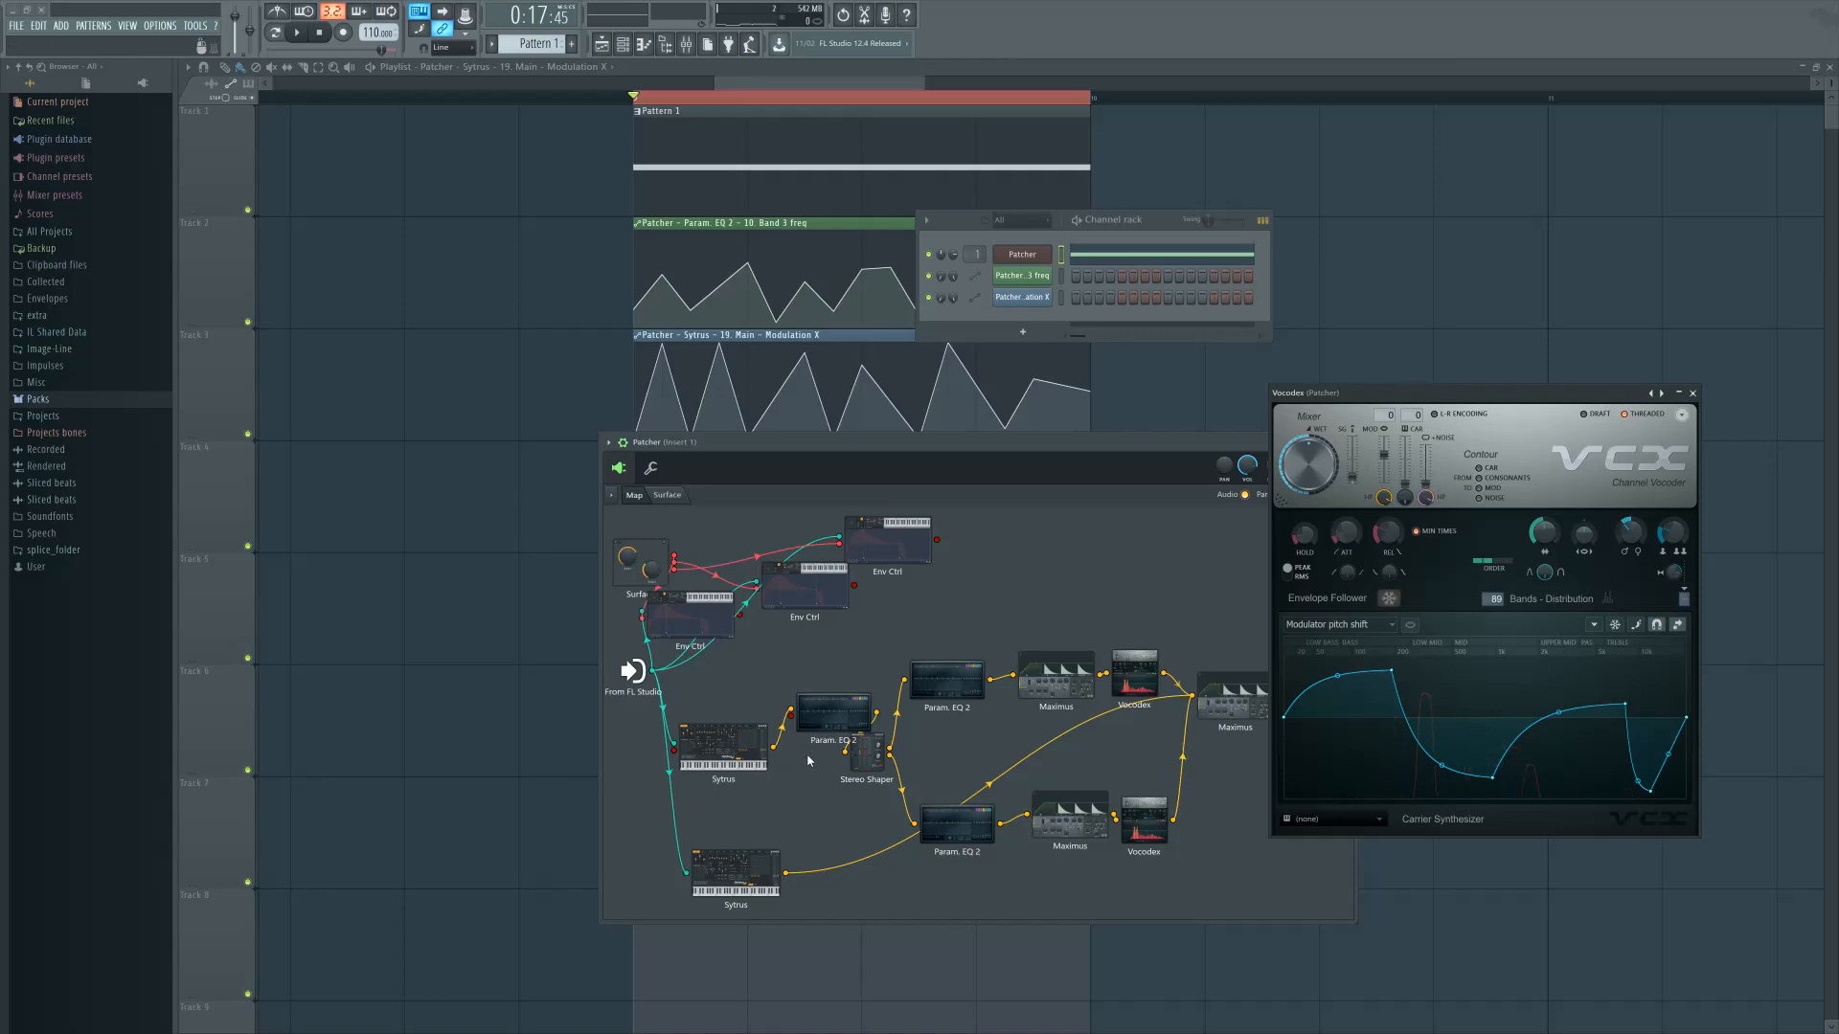
Shape the upper Sytrus's operator 2 modulation unison envelope with a flat, lowered middle section, then raise its waveform shape slider and close it
{"action": "left_click", "coordinate": [710, 749]}
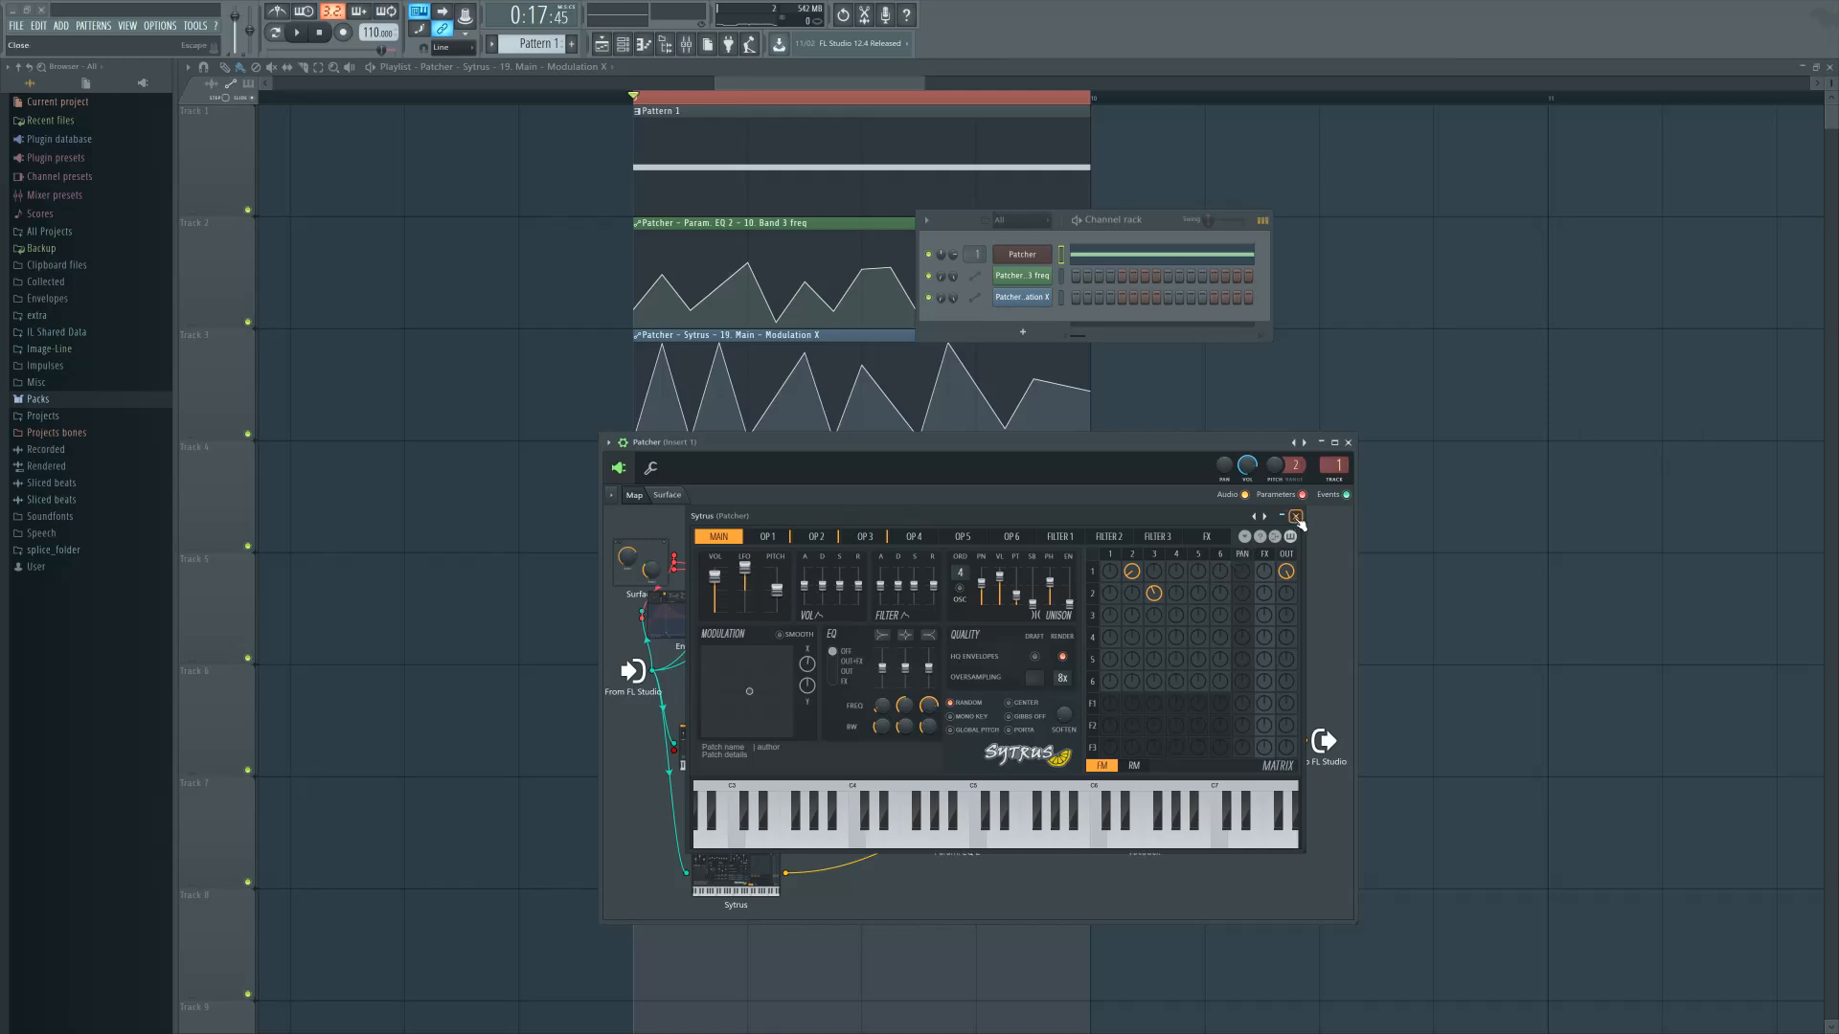
{"action": "key", "text": "space"}
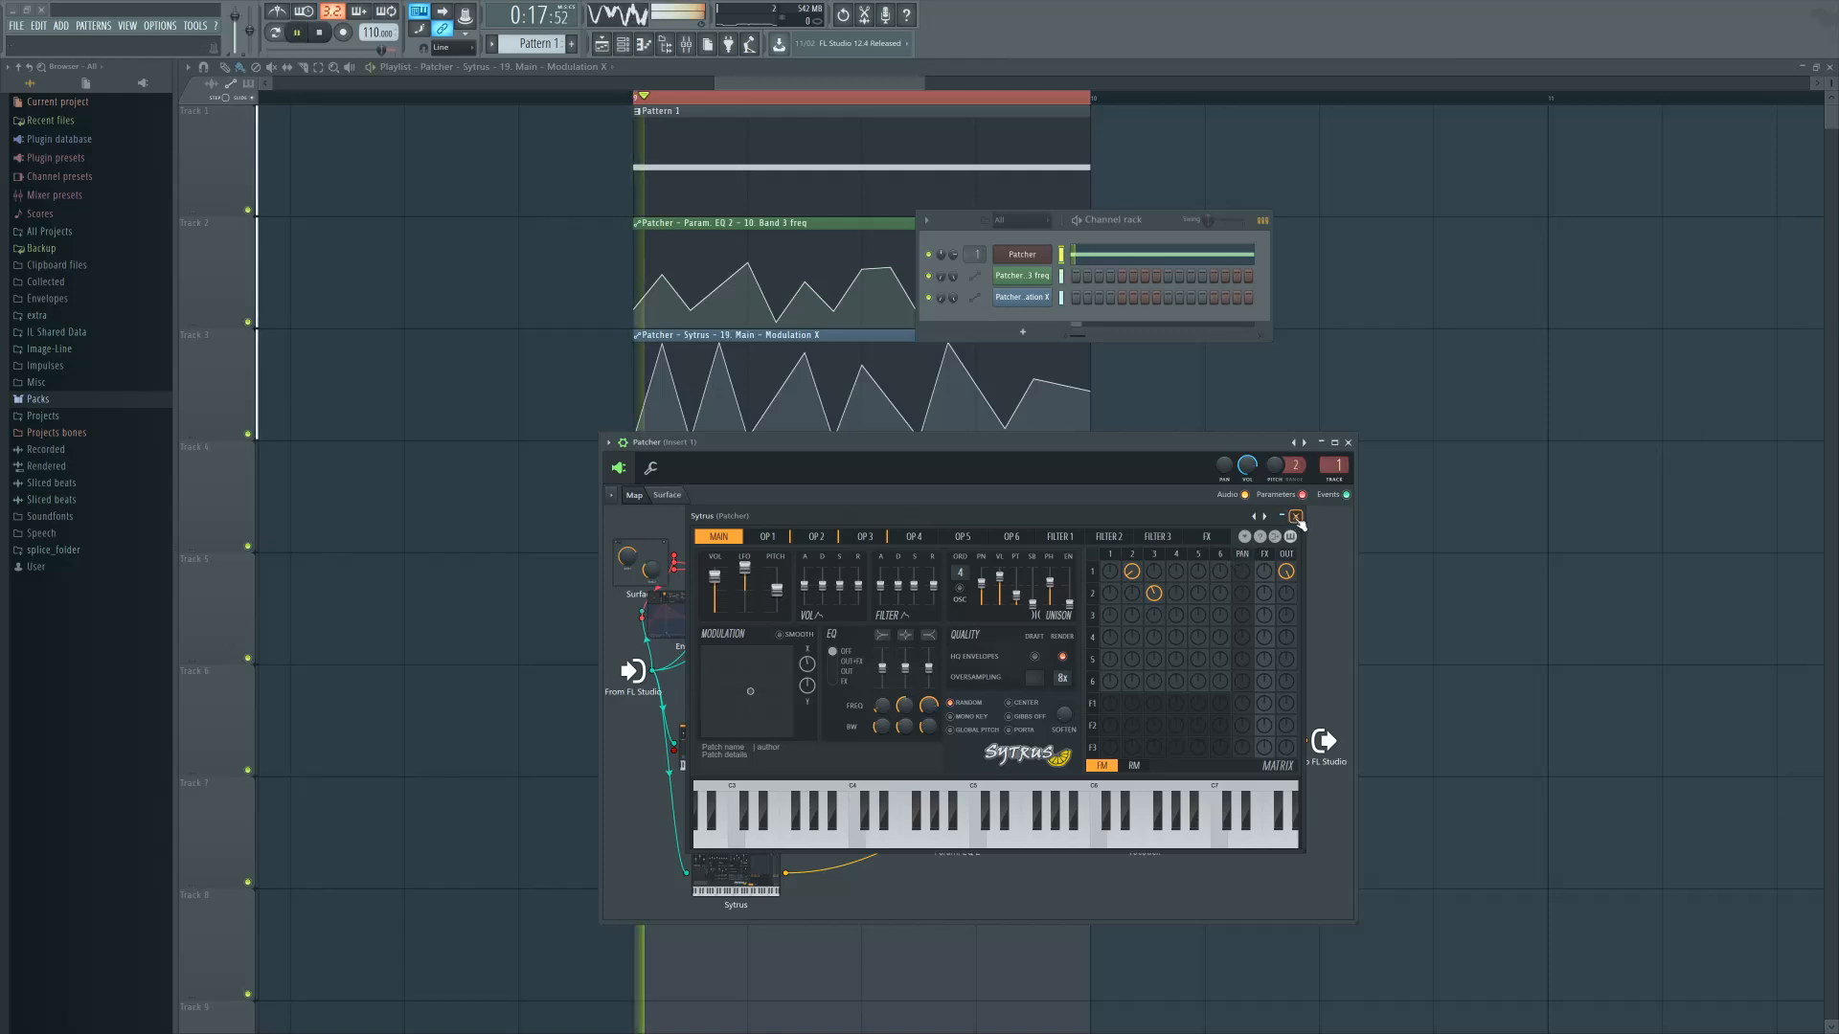
{"action": "left_click", "coordinate": [1143, 556]}
{"action": "key", "text": "space"}
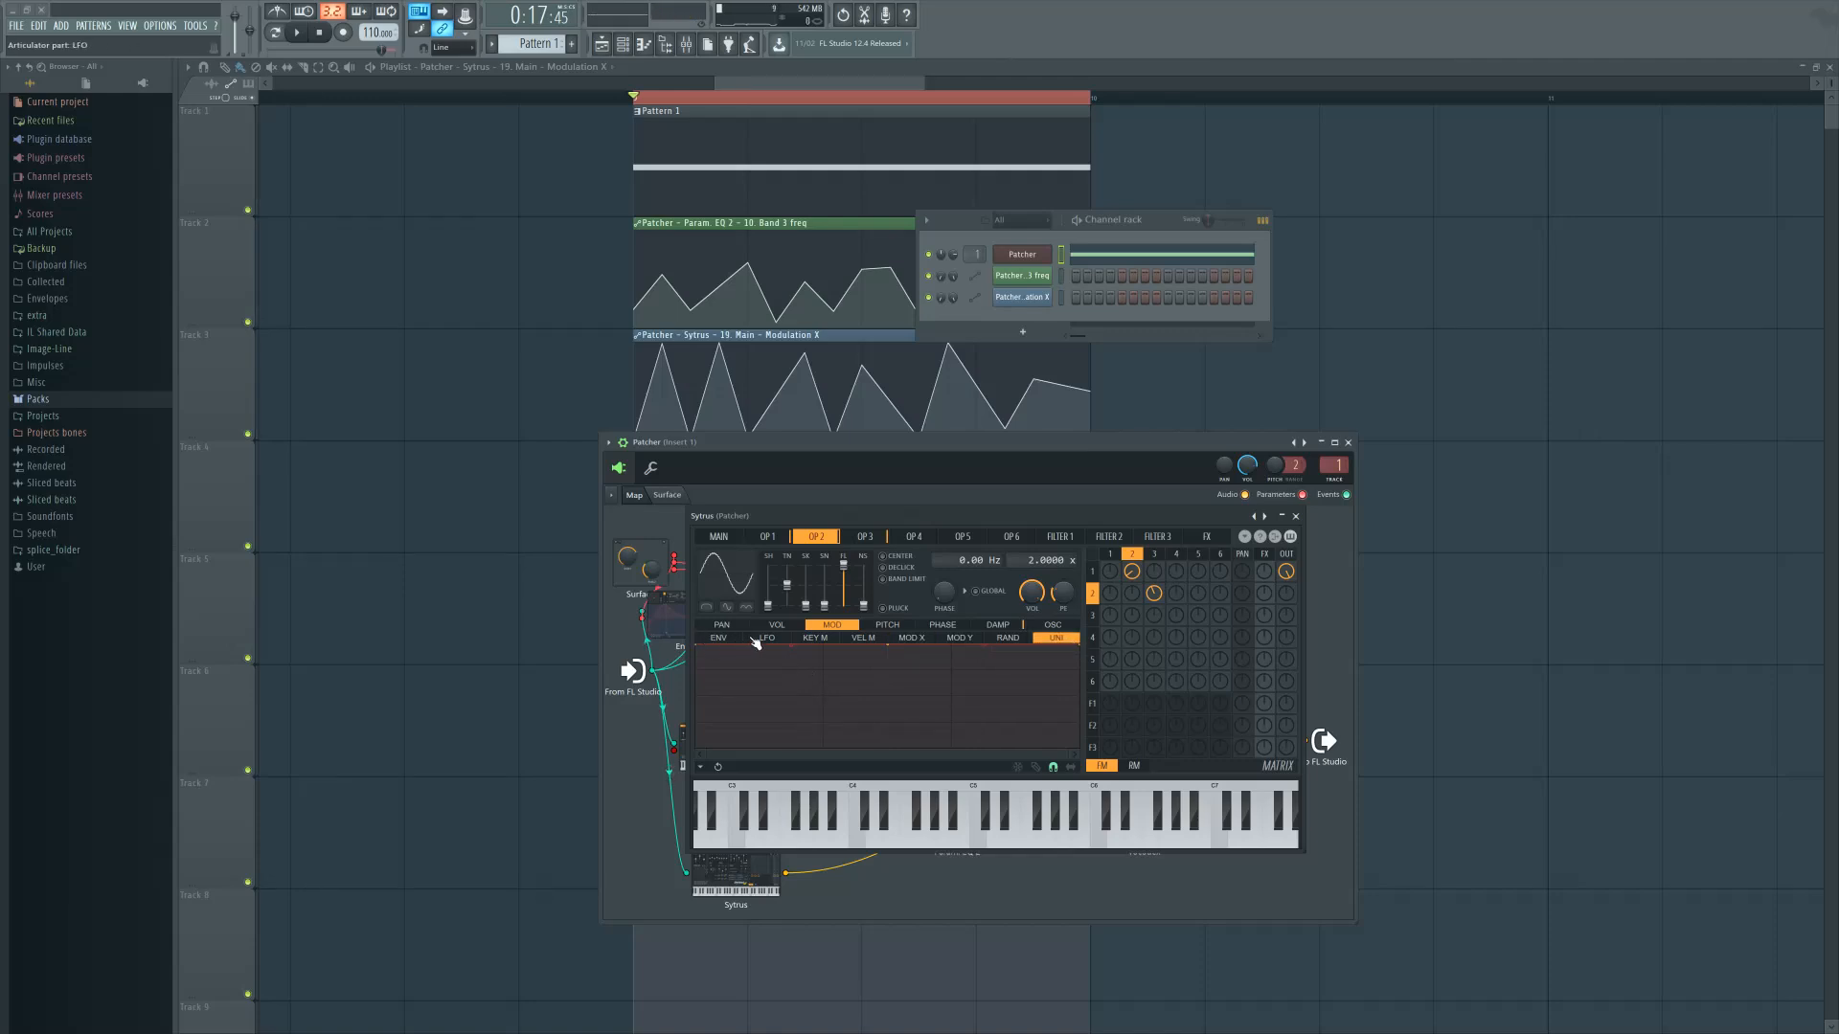
{"action": "key", "text": "space"}
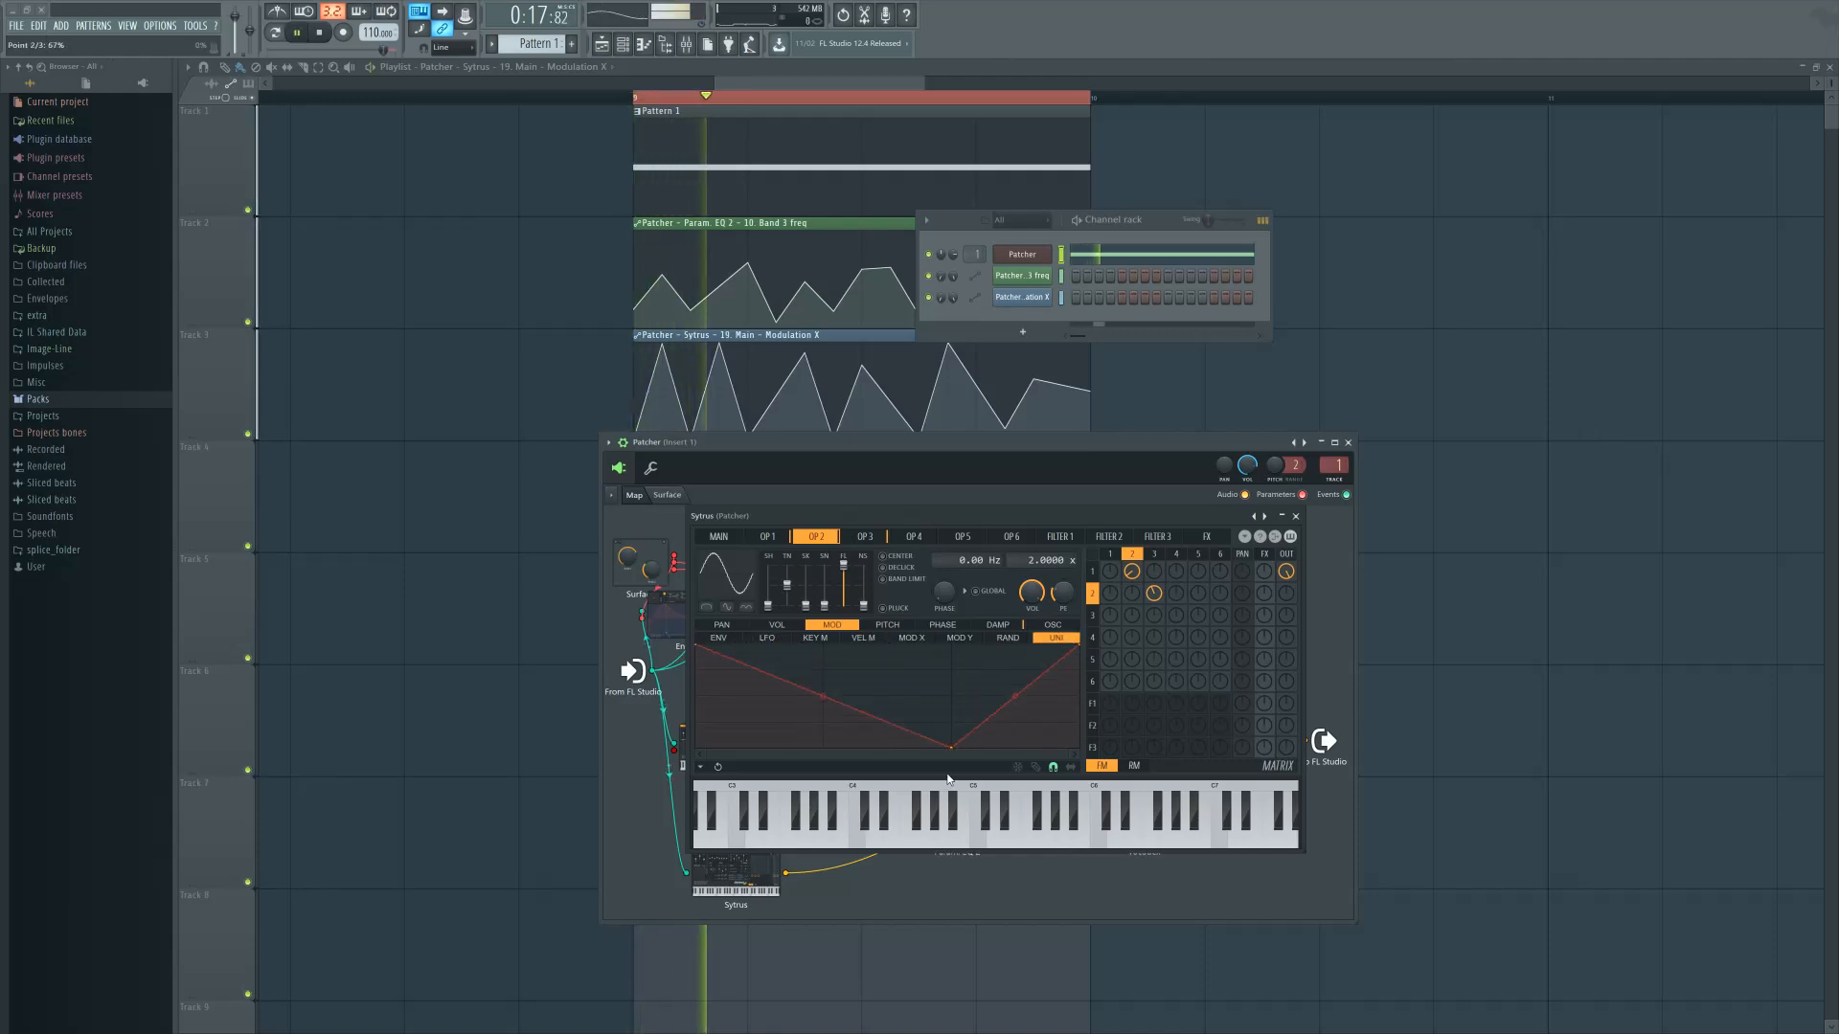
{"action": "left_click_drag", "start_coordinate": [826, 744], "coordinate": [825, 753]}
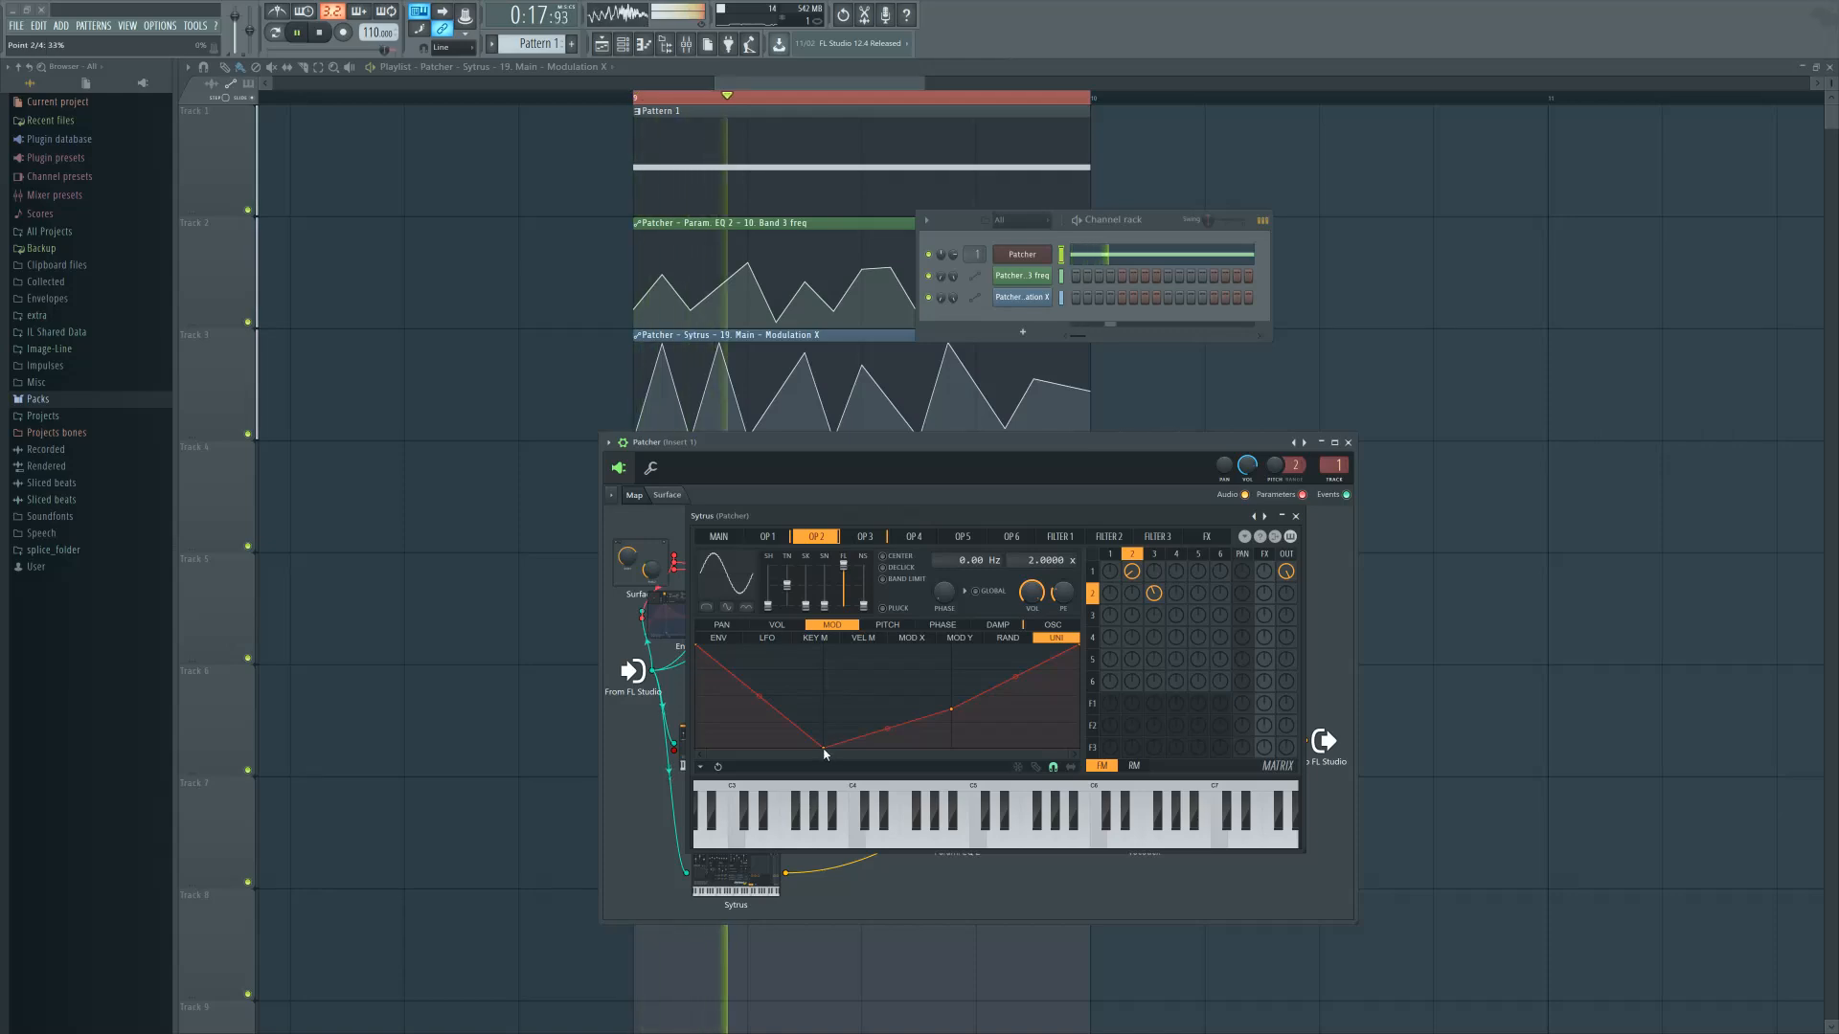
{"action": "left_click_drag", "start_coordinate": [826, 751], "coordinate": [828, 699]}
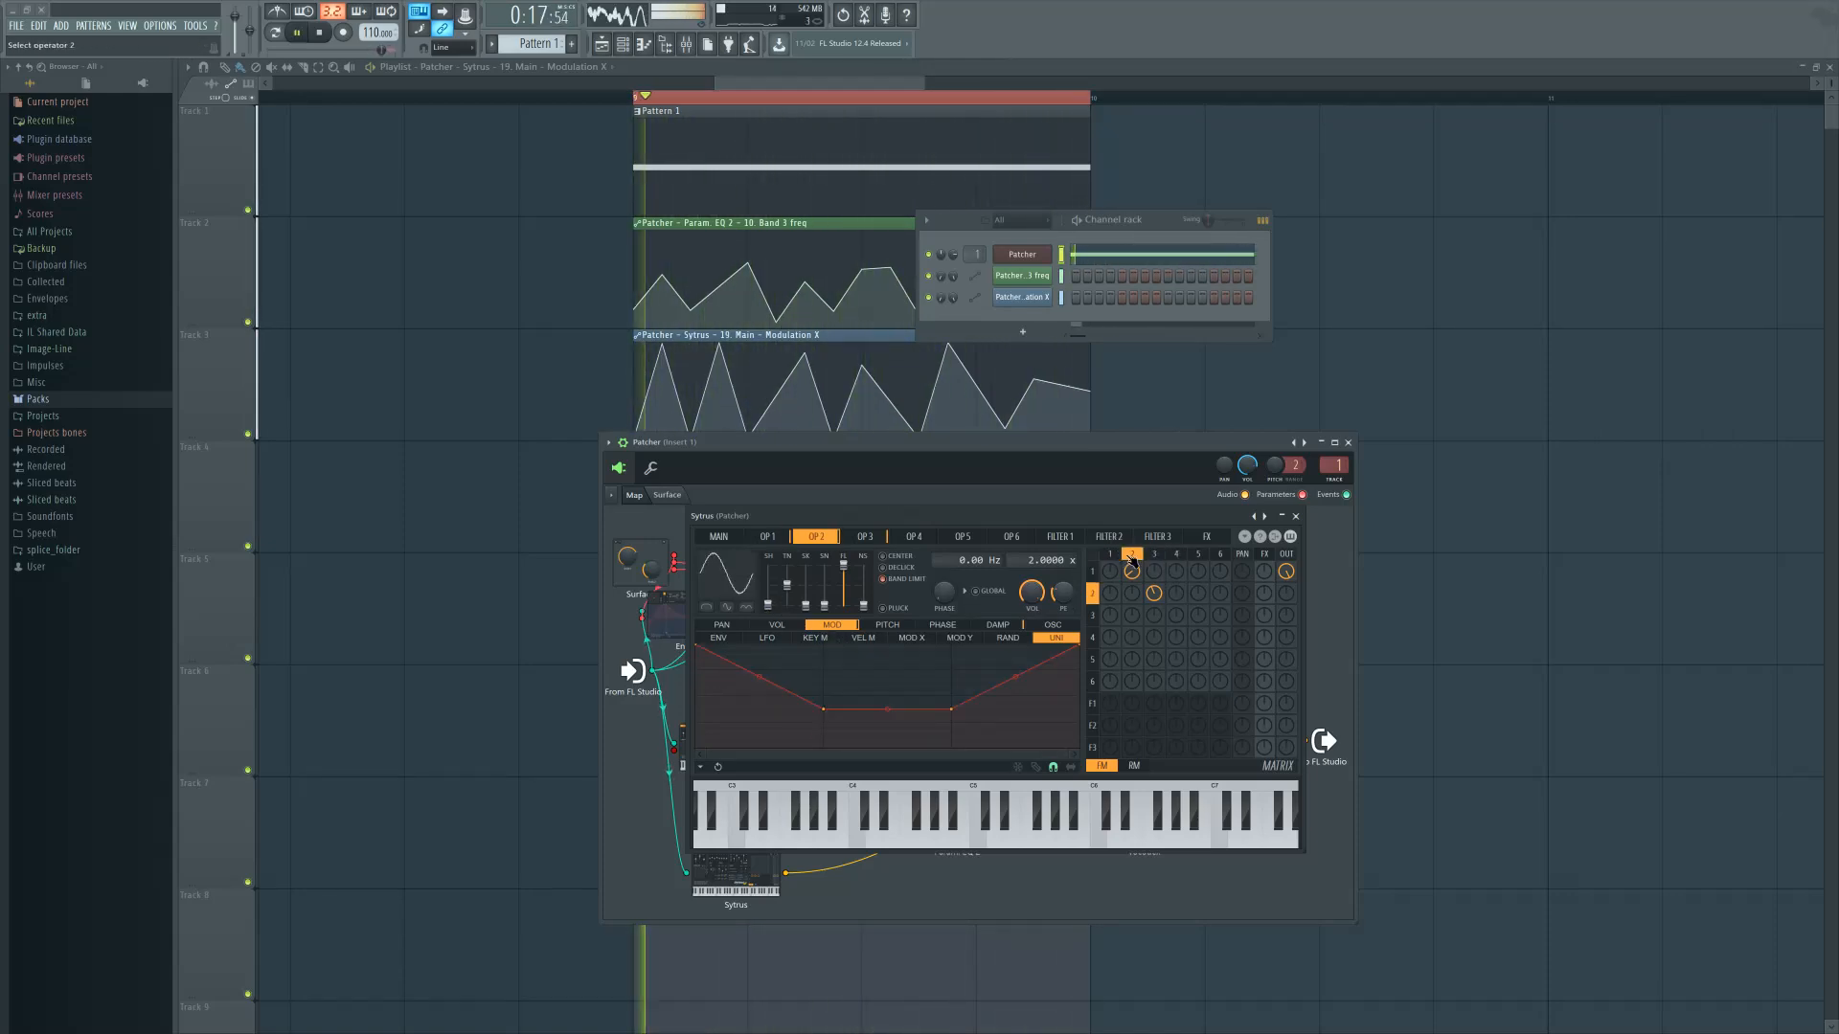
{"action": "left_click_drag", "start_coordinate": [769, 605], "coordinate": [769, 595]}
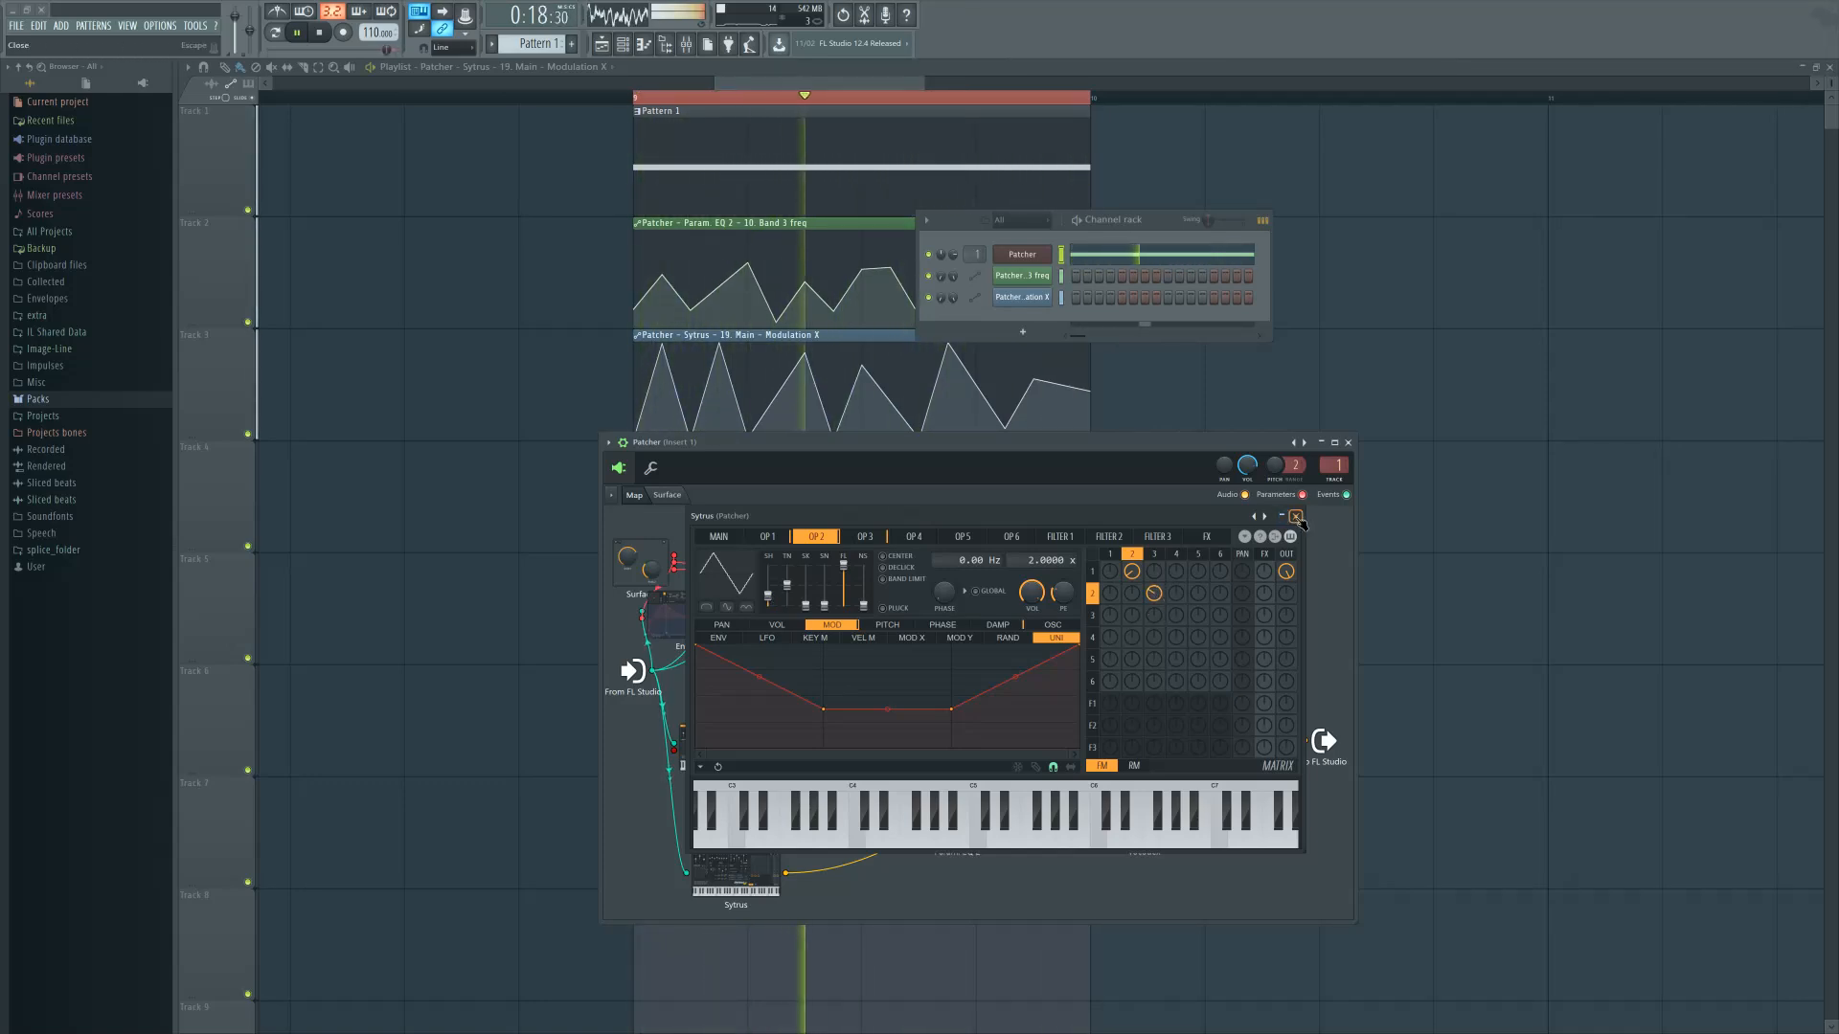
{"action": "key", "text": "Escape"}
Reopen the upper Vocodex and raise its bandwidth to about 296% during playback
{"action": "left_click", "coordinate": [1153, 674]}
{"action": "key", "text": "space"}
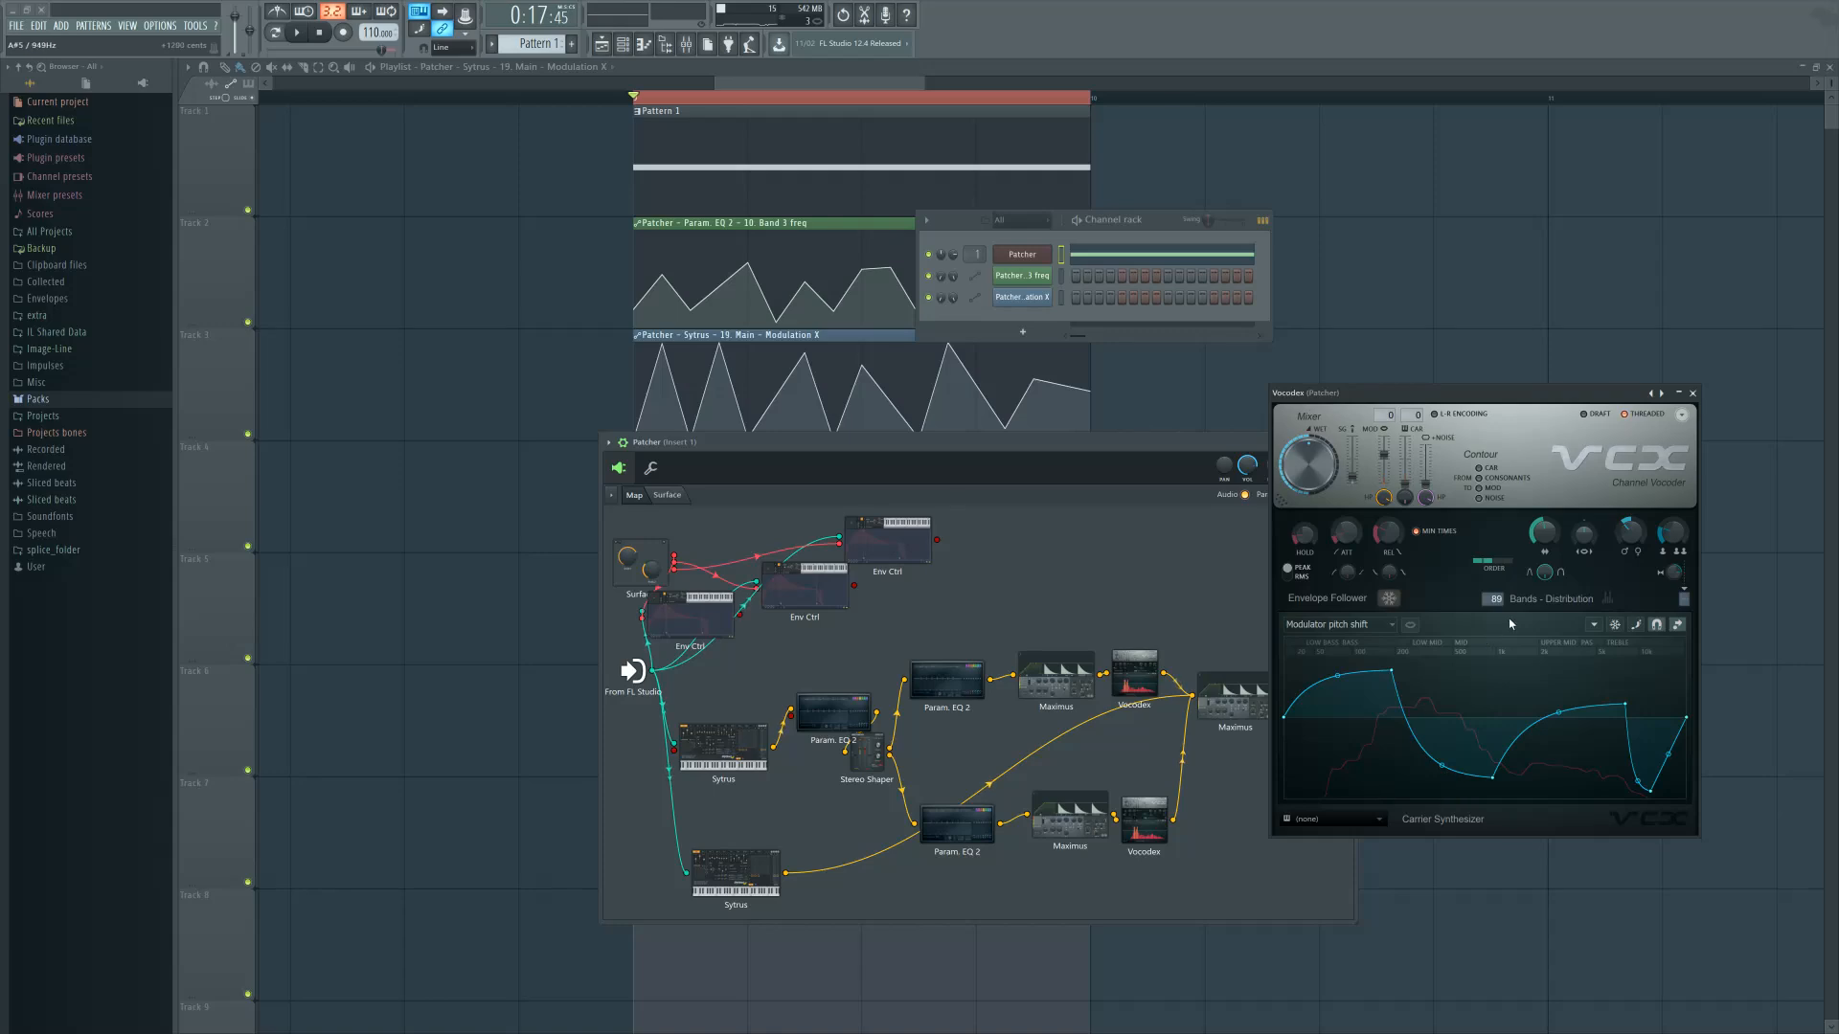
{"action": "key", "text": "space"}
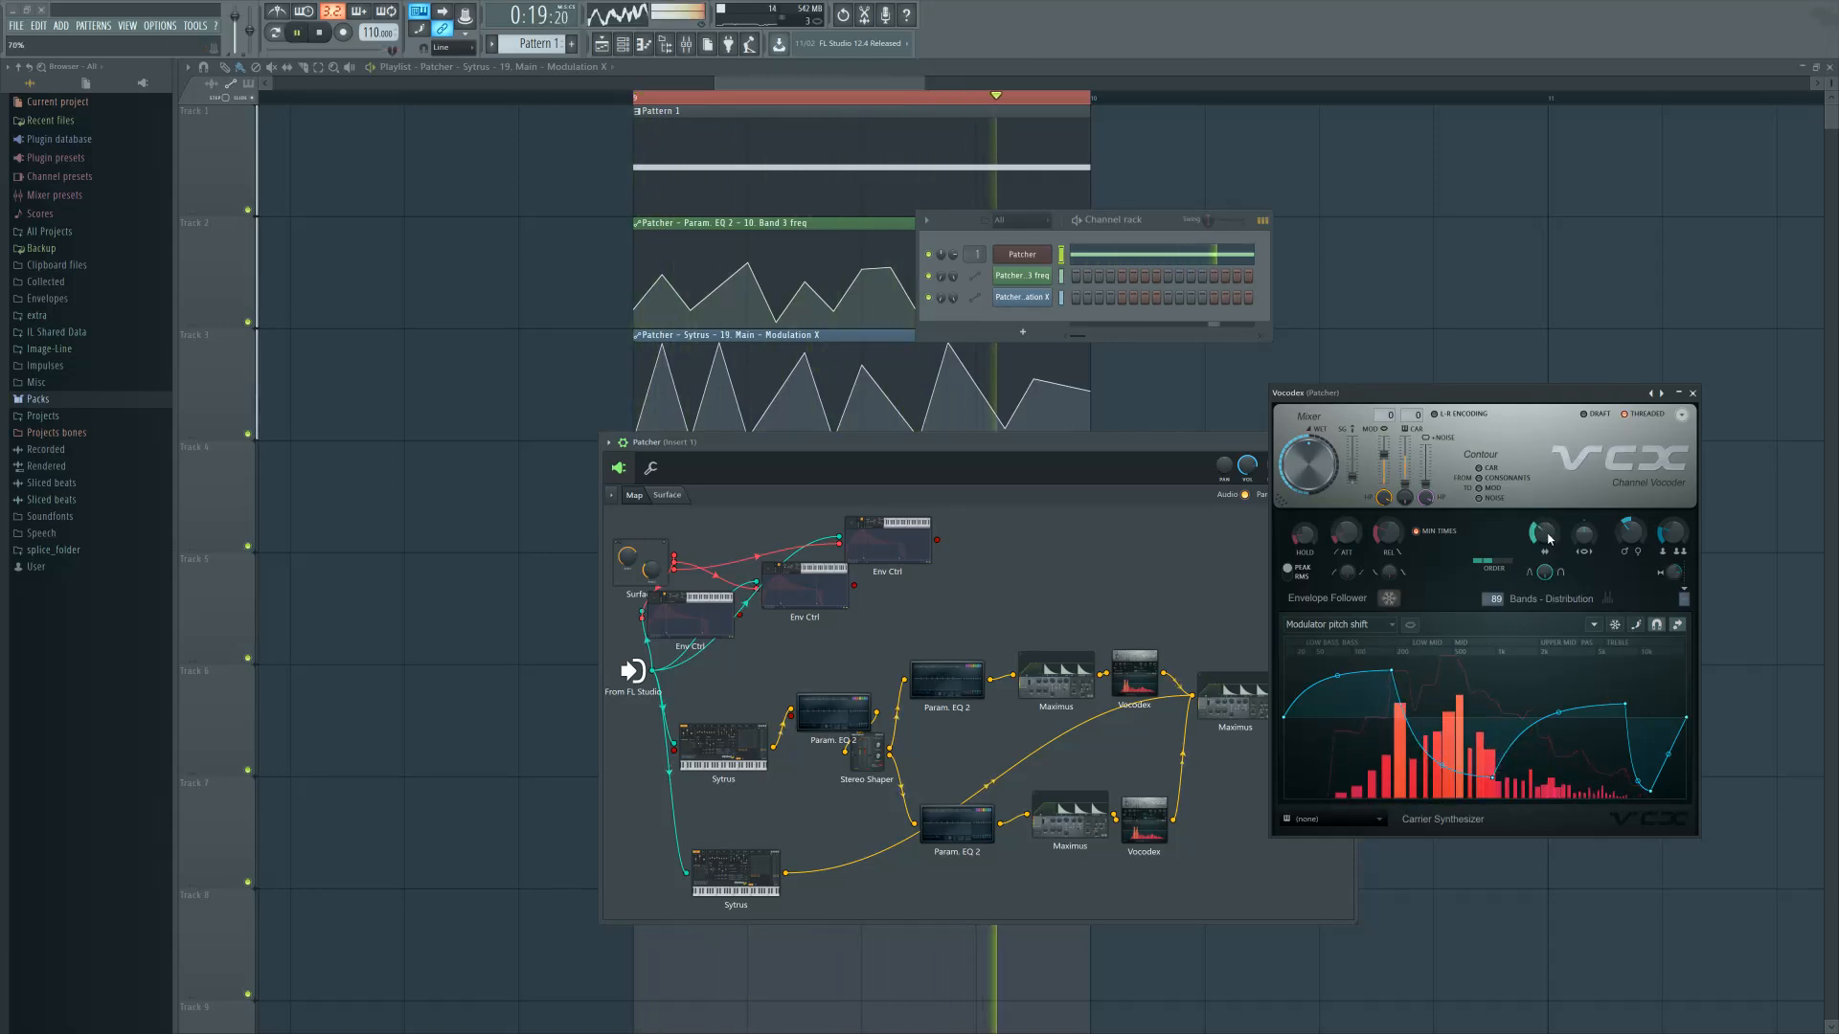
{"action": "scroll", "coordinate": [1544, 532], "scroll_direction": "up", "scroll_amount": 5}
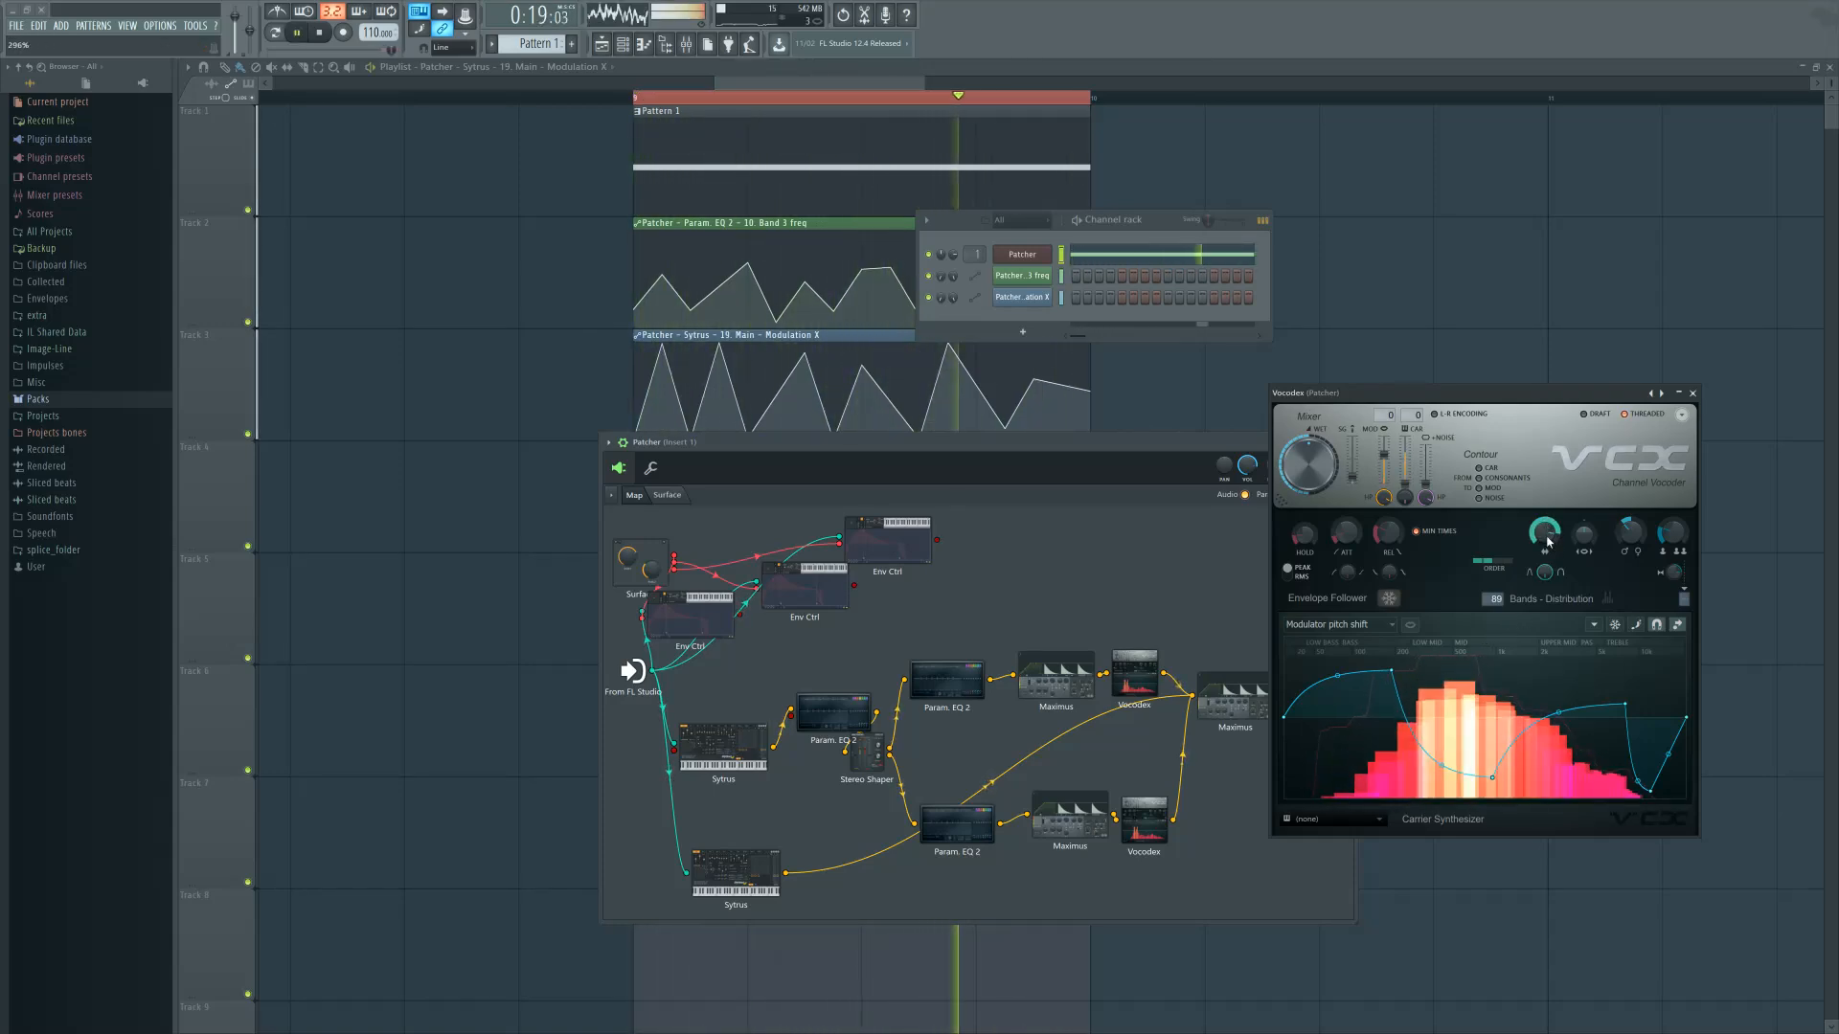
Set the lower Vocodex's modulator pitch shift to about -240 cents and close the Vocodex windows
{"action": "left_click", "coordinate": [1145, 824]}
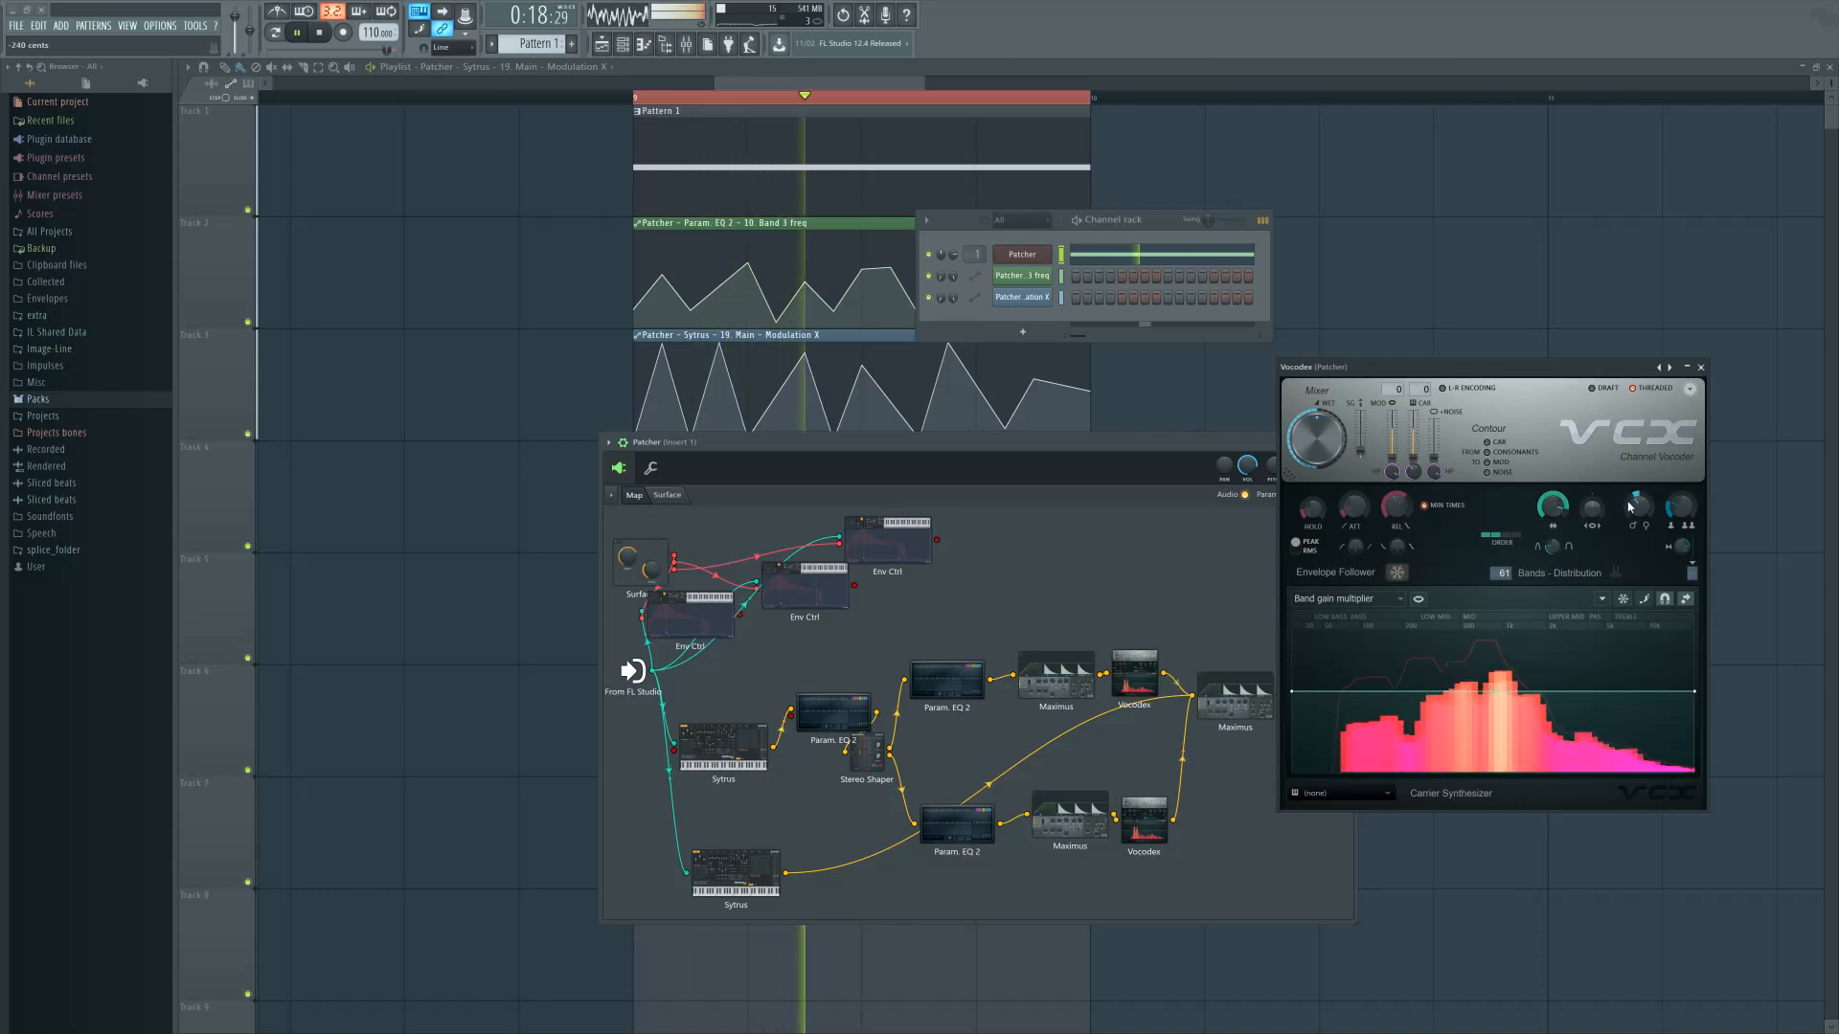
{"action": "left_click", "coordinate": [1701, 368]}
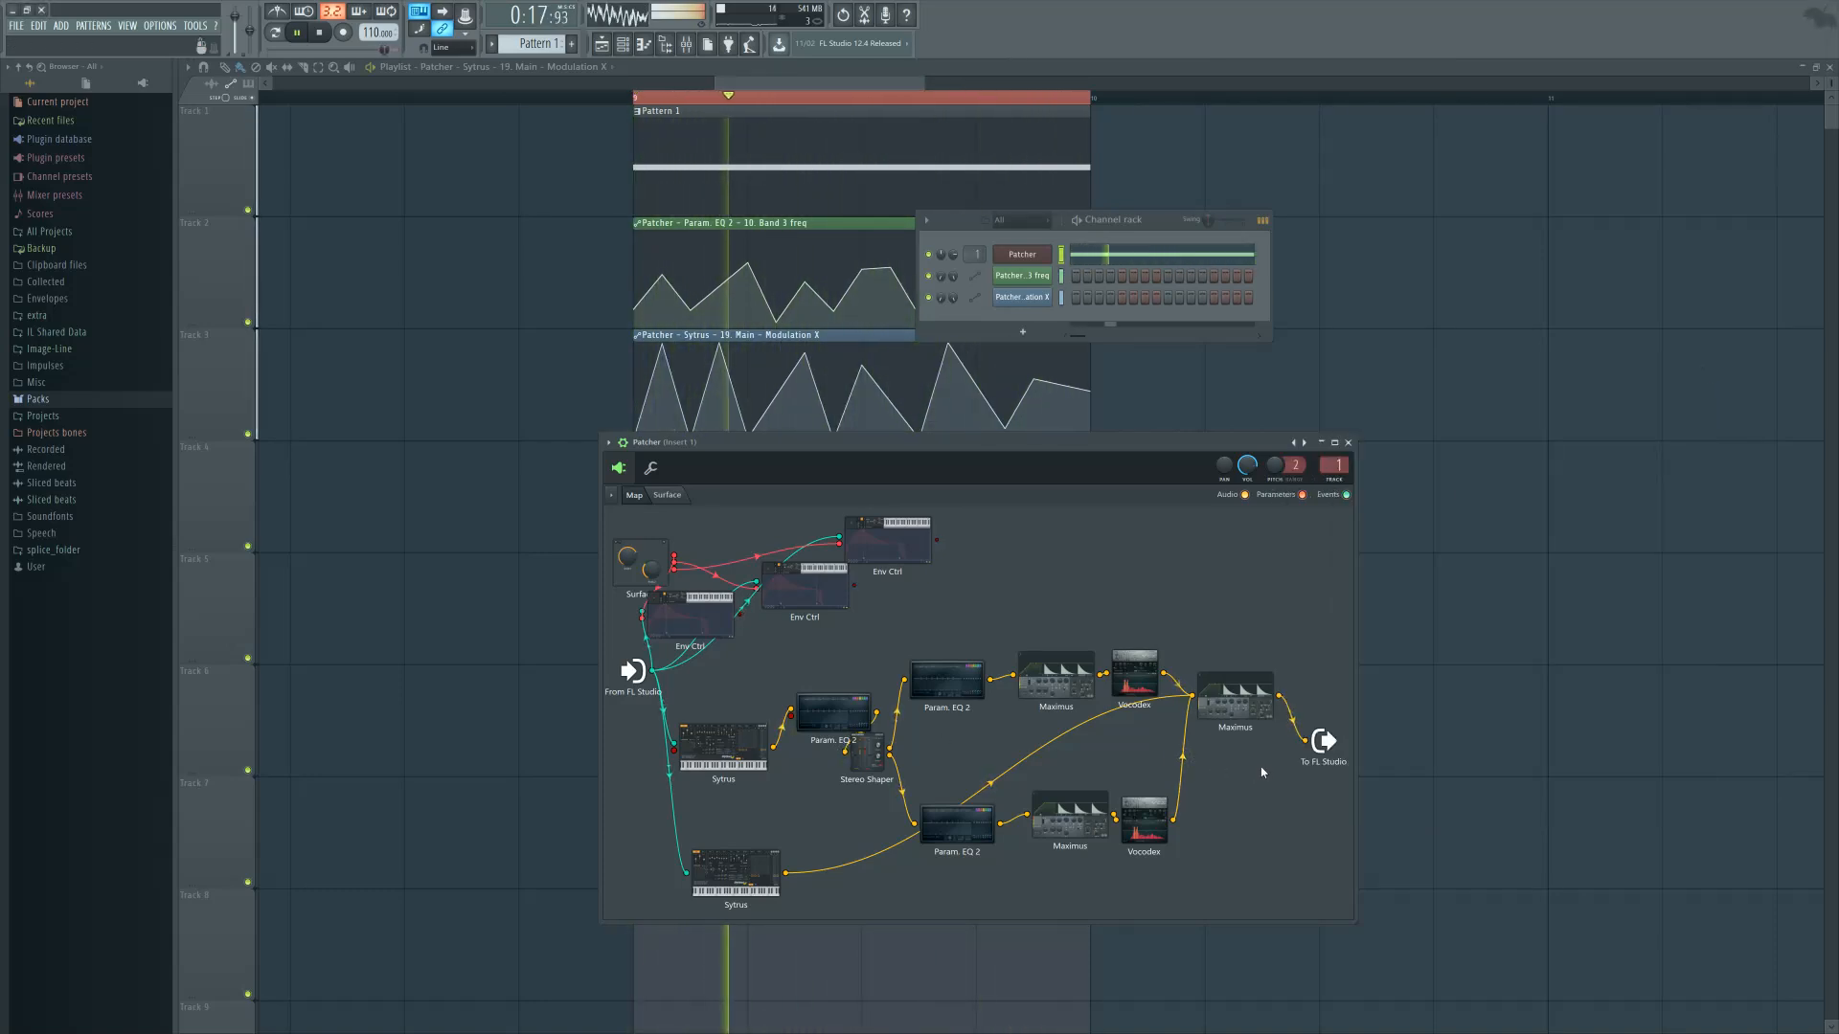
Set the upper Sytrus's unison order to 7, adjust its unison sliders and close its window
{"action": "double_click", "coordinate": [723, 747]}
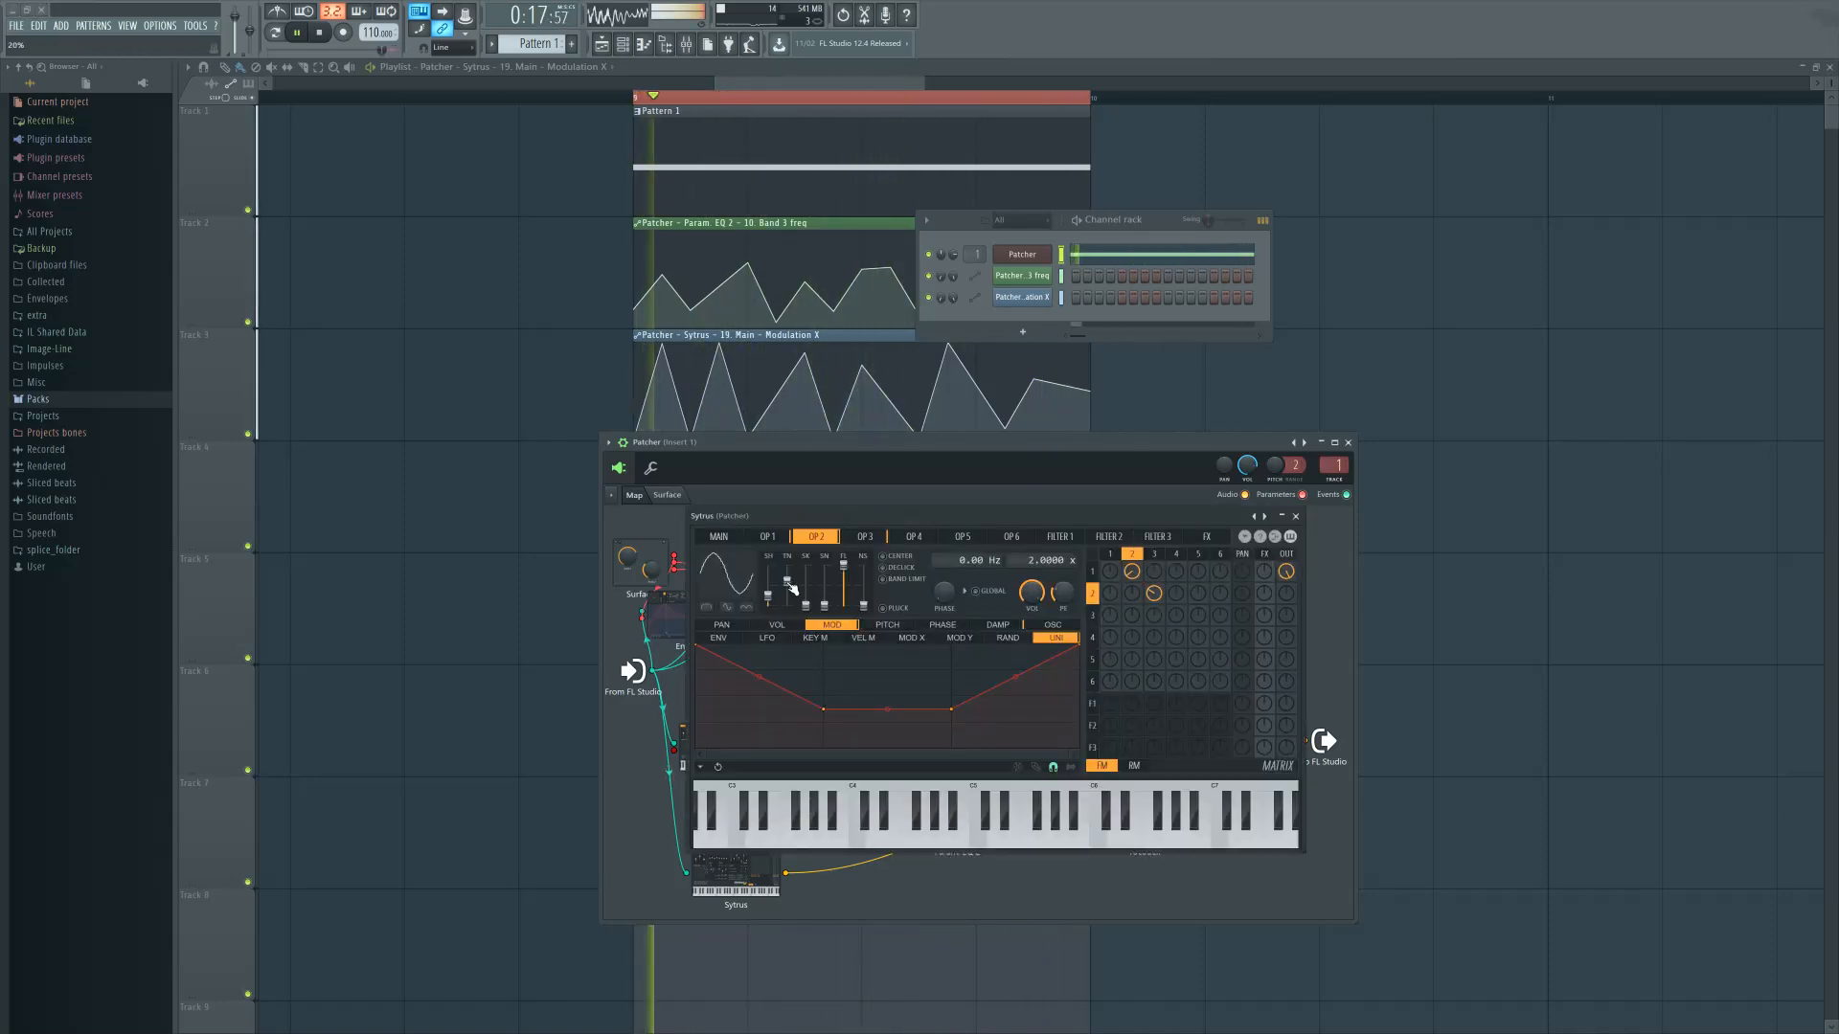
{"action": "left_click", "coordinate": [728, 538]}
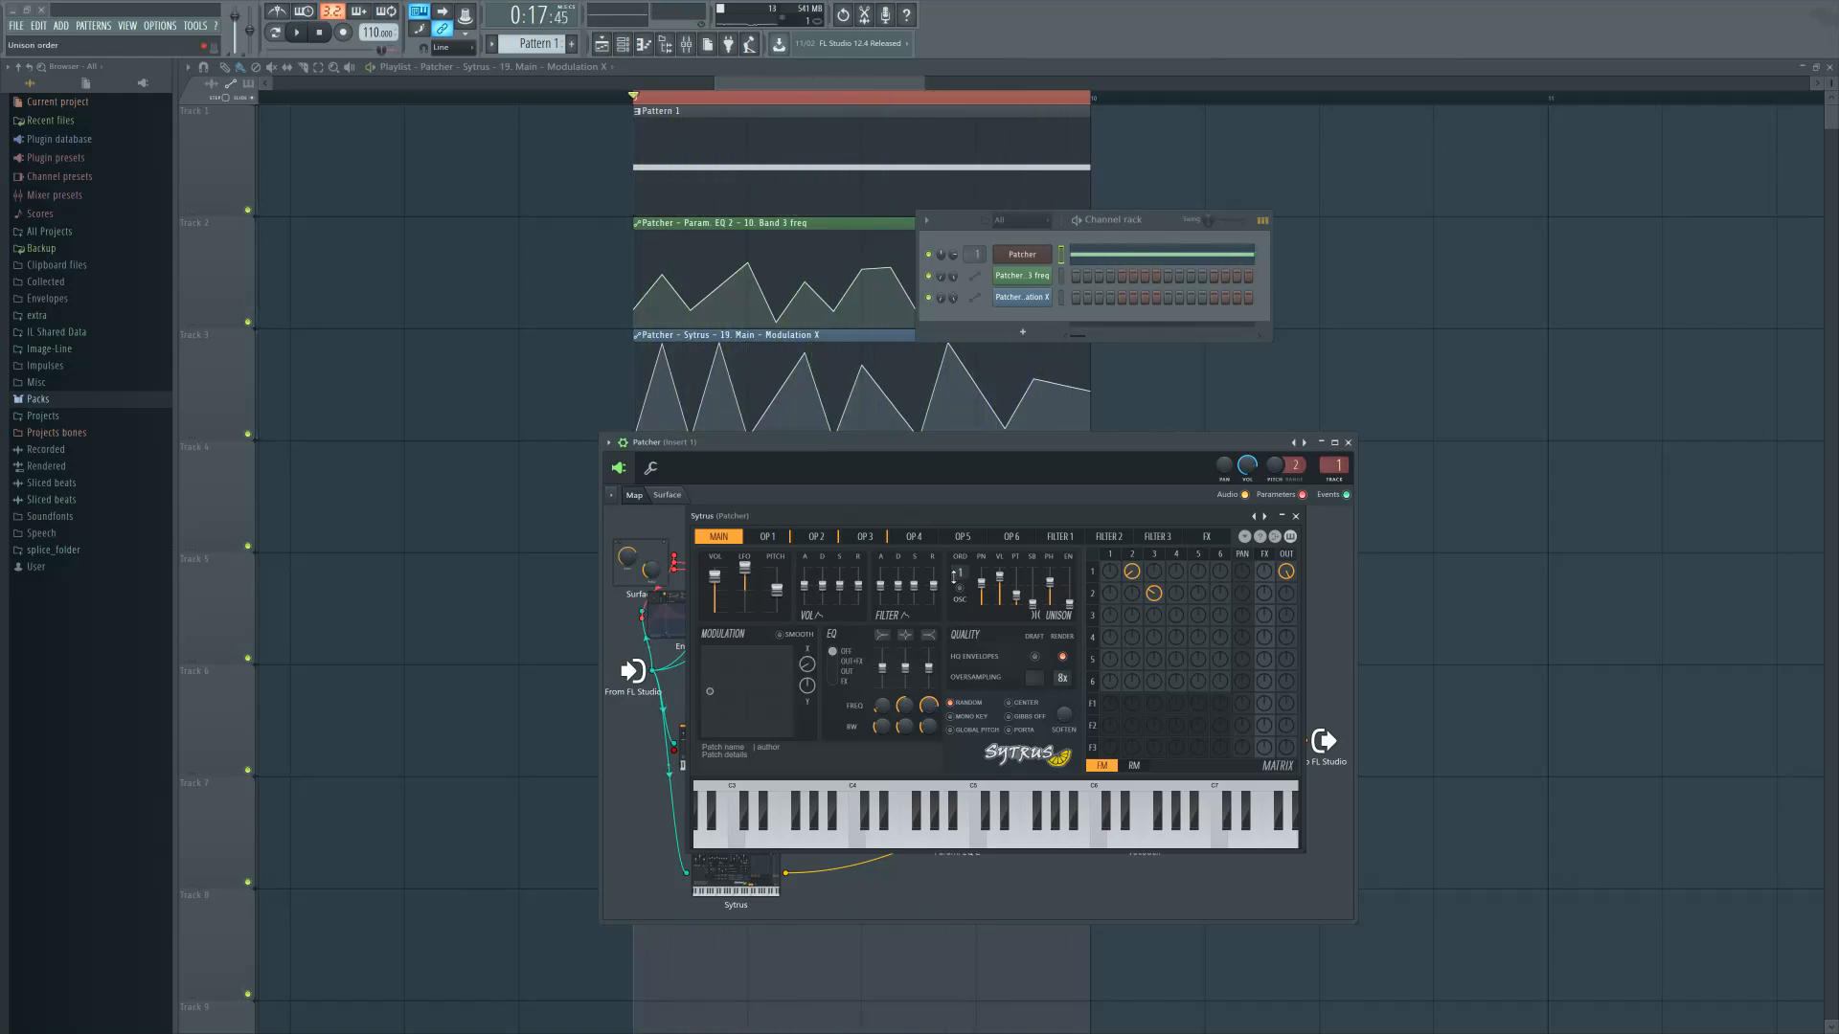
{"action": "key", "text": "space"}
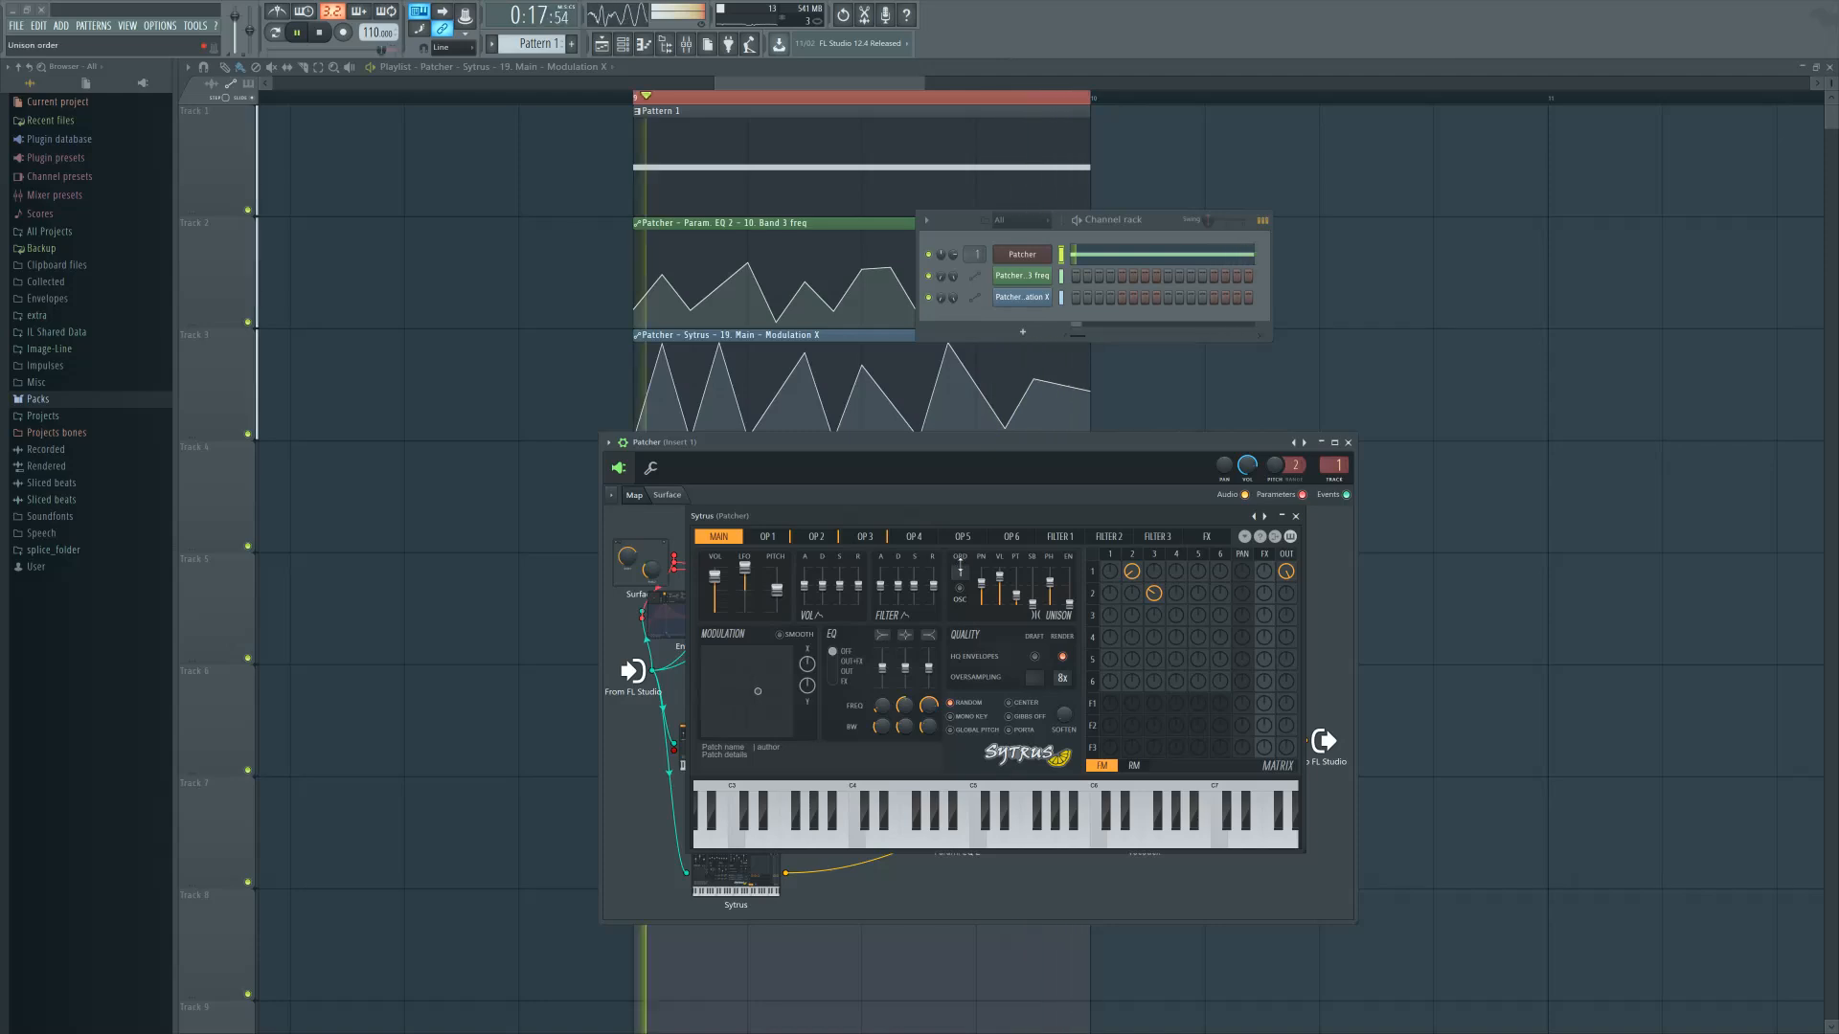
{"action": "left_click_drag", "start_coordinate": [981, 585], "coordinate": [1031, 605]}
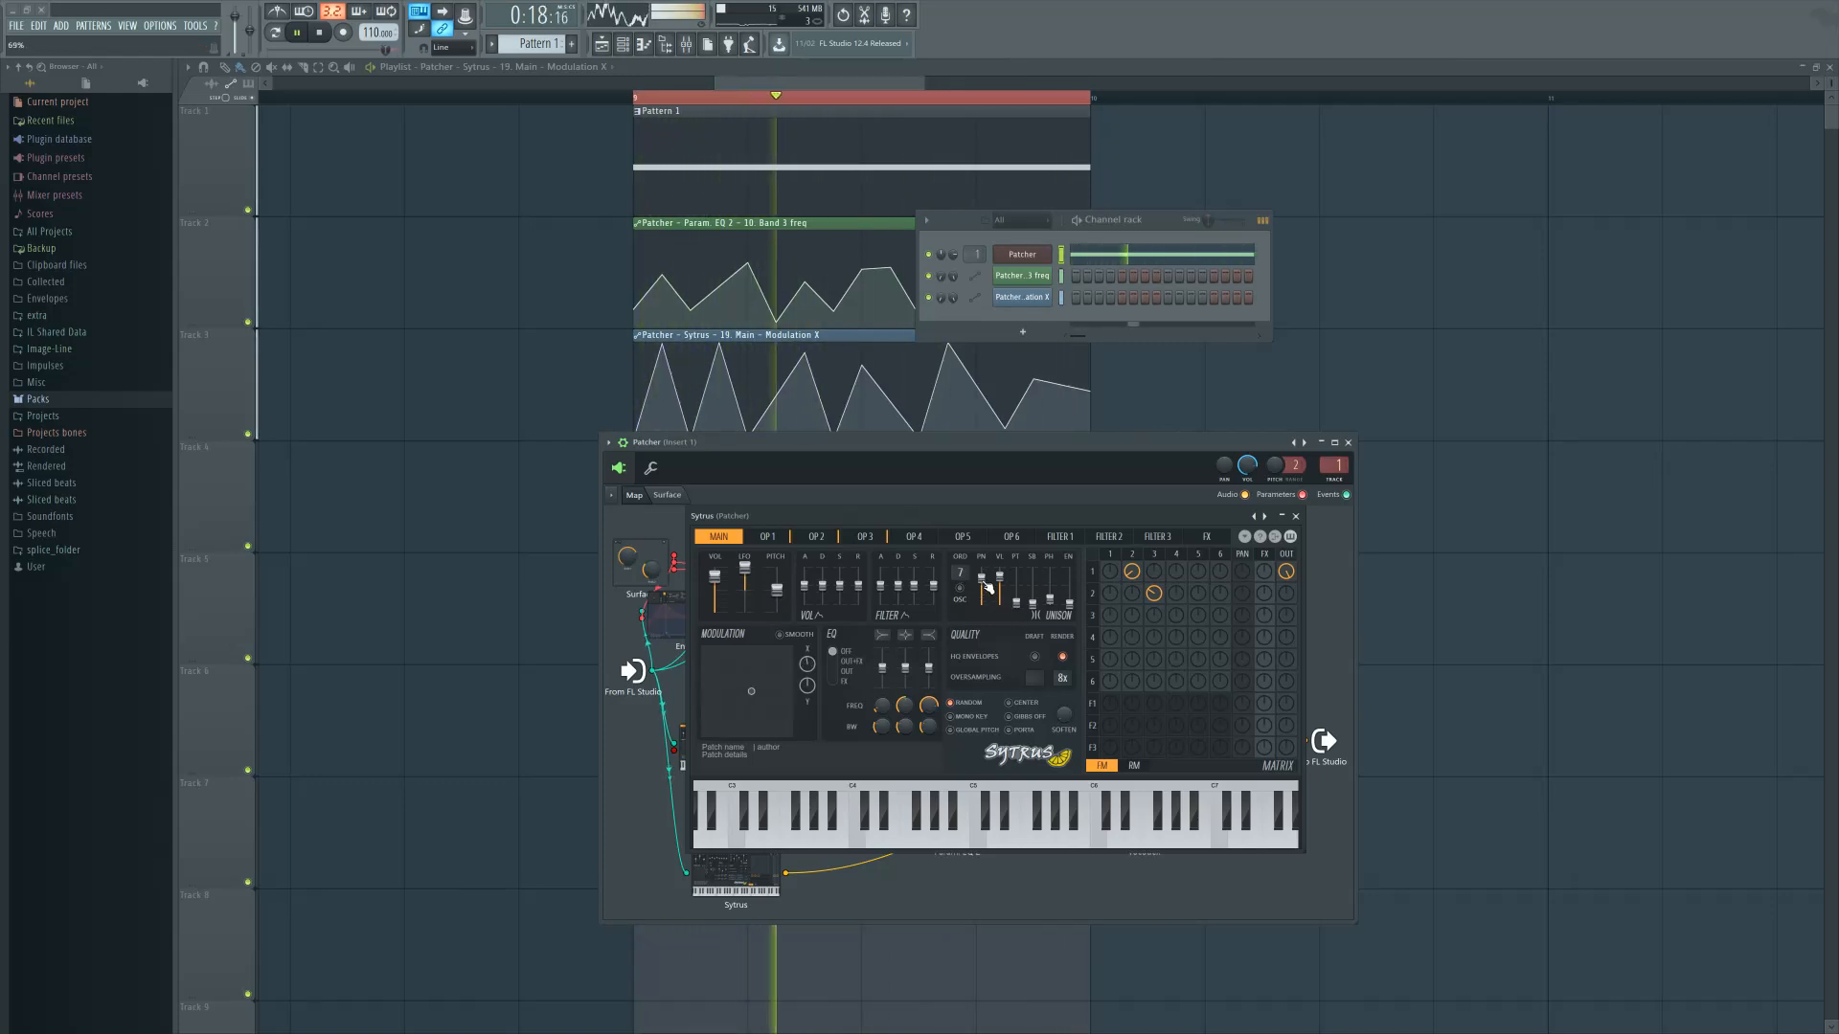
{"action": "left_click", "coordinate": [1296, 516]}
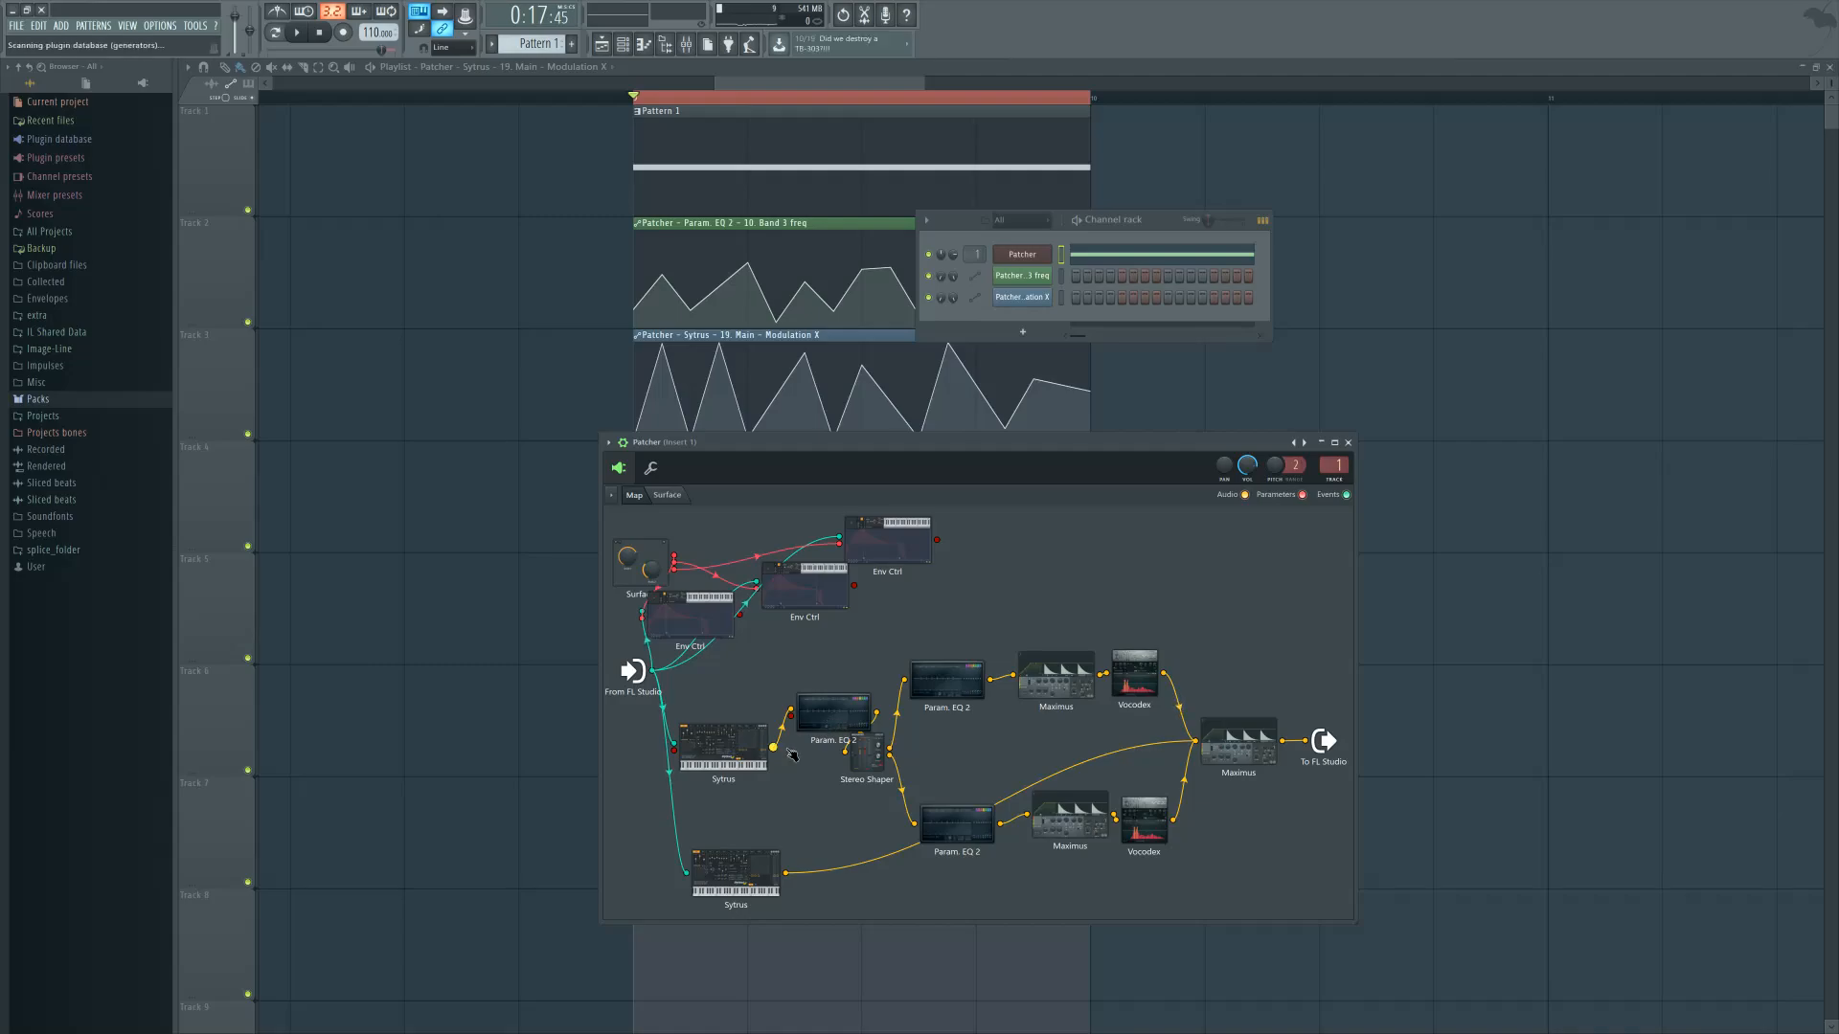
Send the upper Sytrus's operator 1 to the effects at 100% and adjust the effects page's reverb sliders
{"action": "key", "text": "alt+p"}
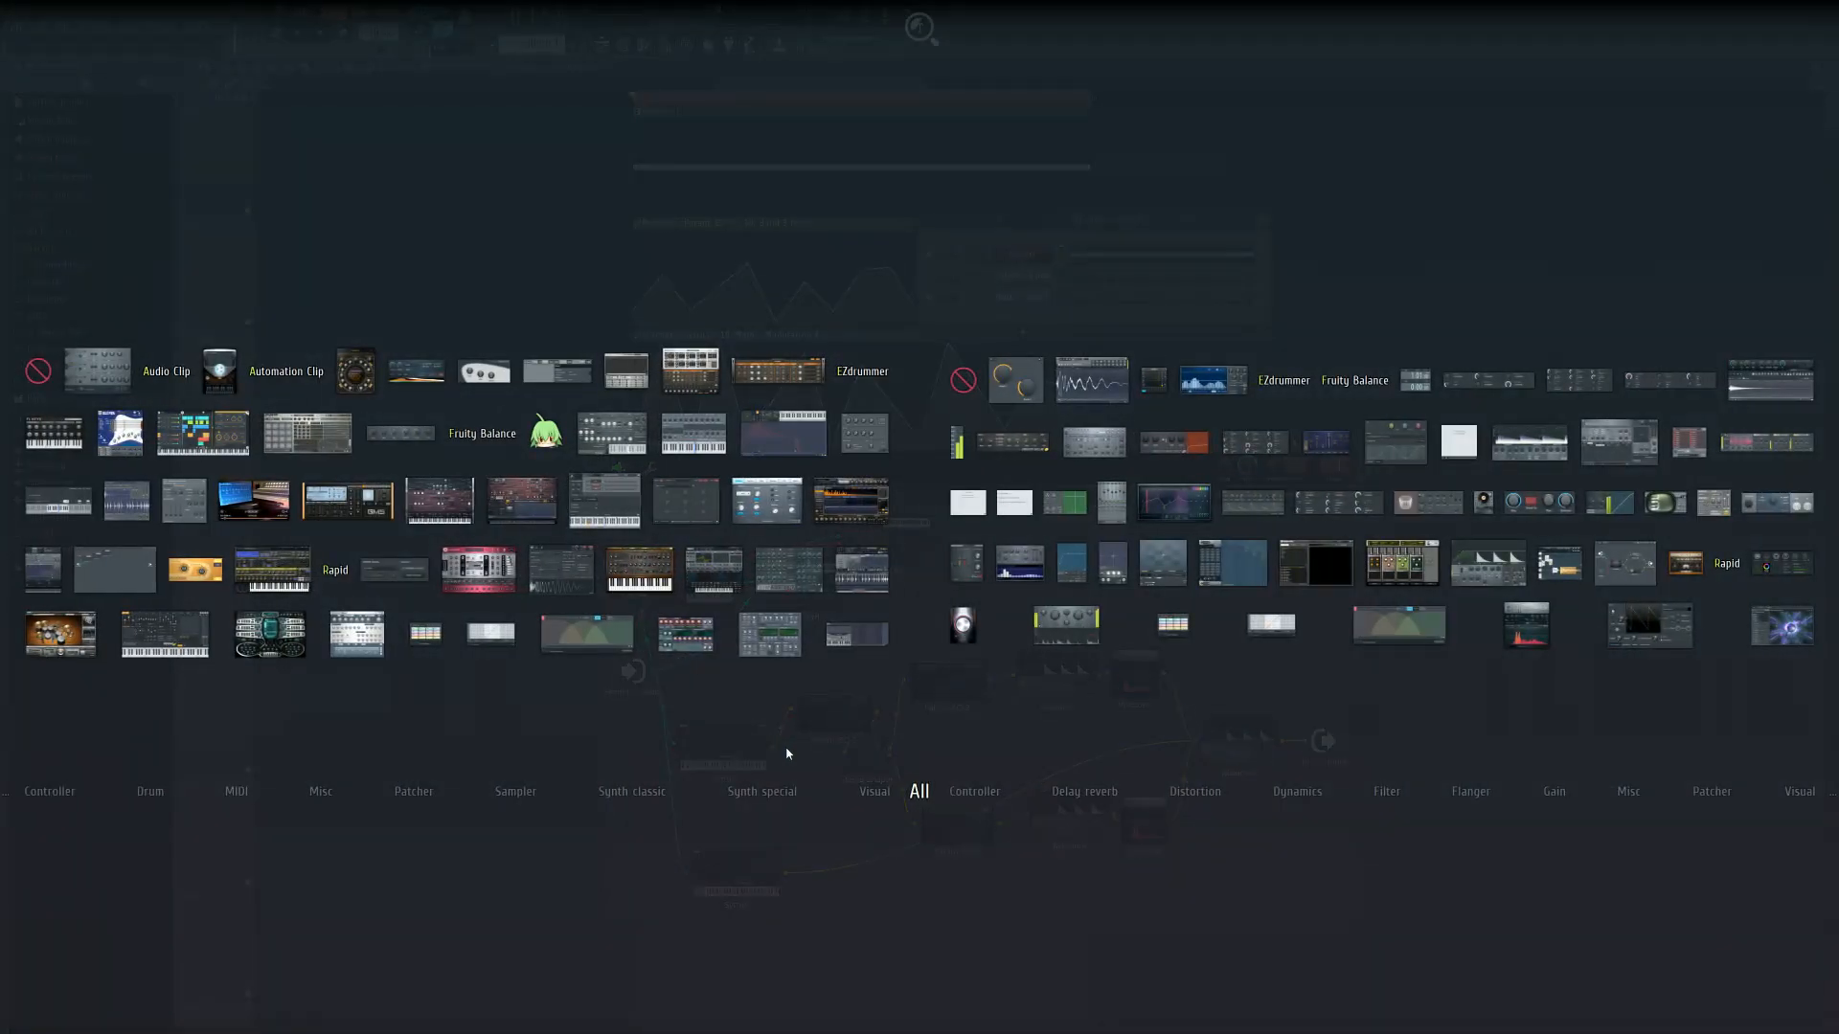
{"action": "left_click", "coordinate": [1373, 716]}
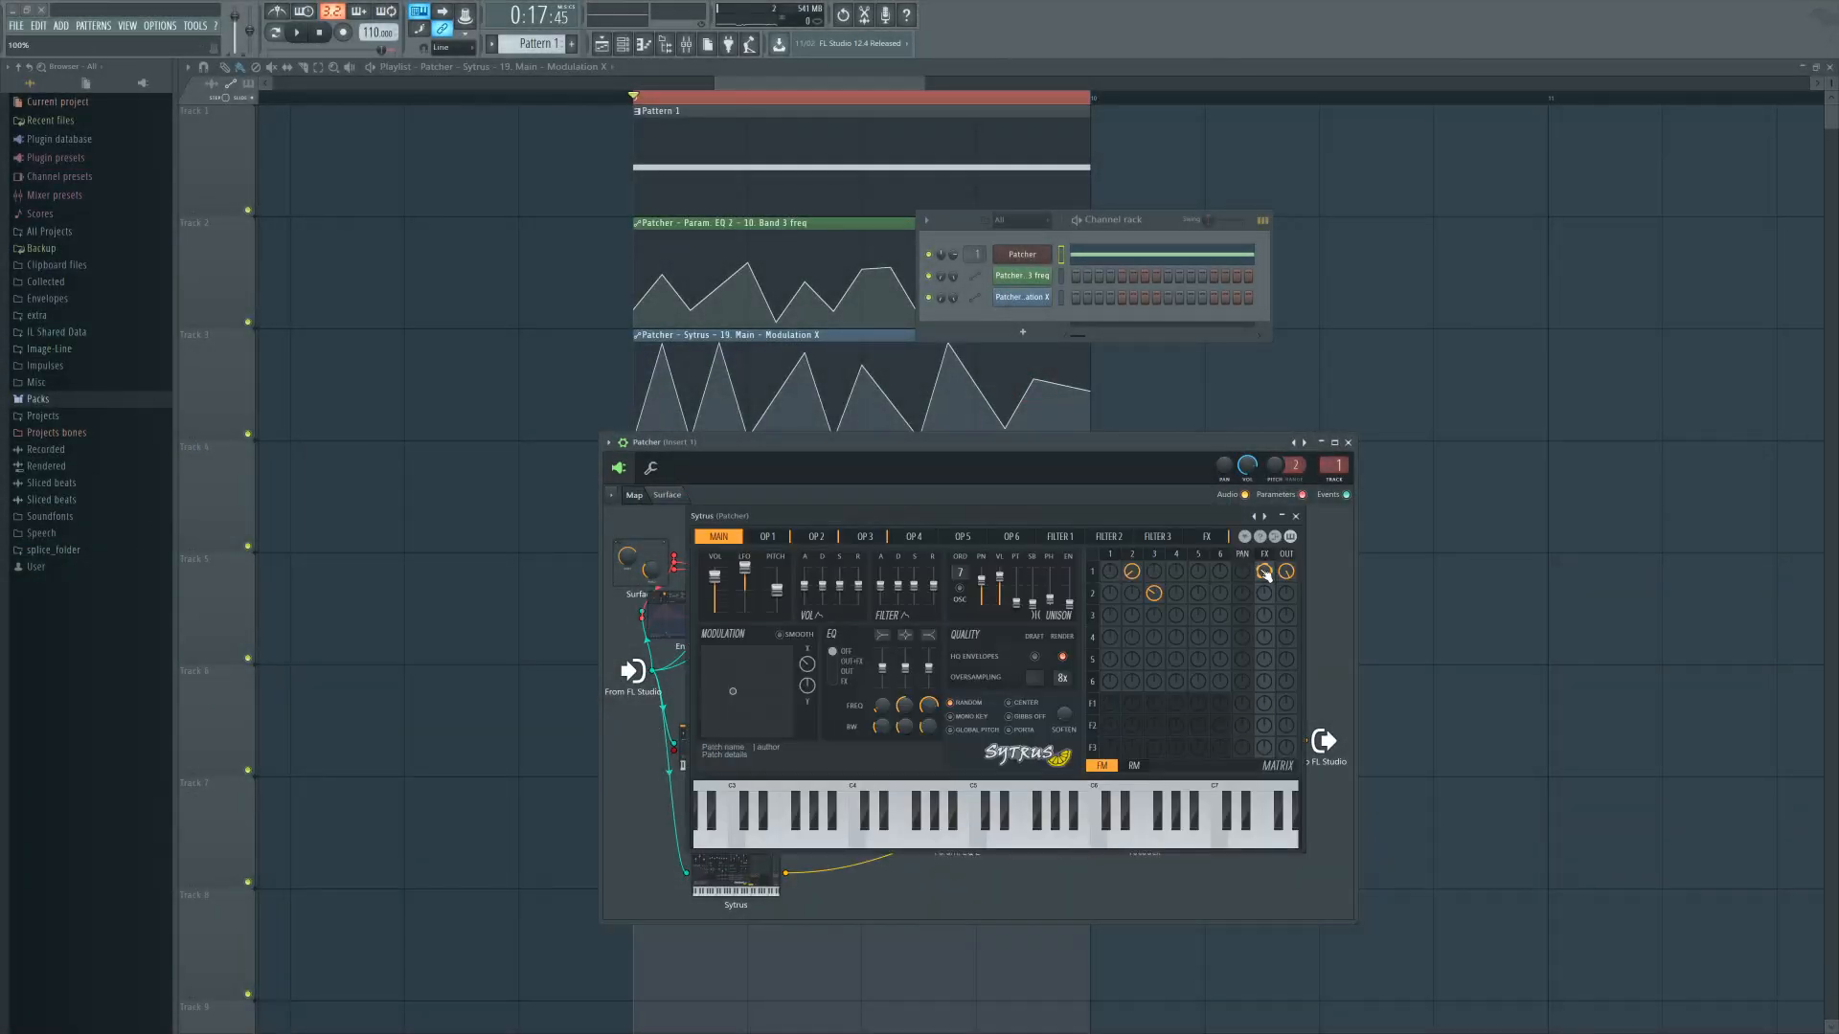
{"action": "left_click", "coordinate": [1264, 572]}
{"action": "key", "text": "space"}
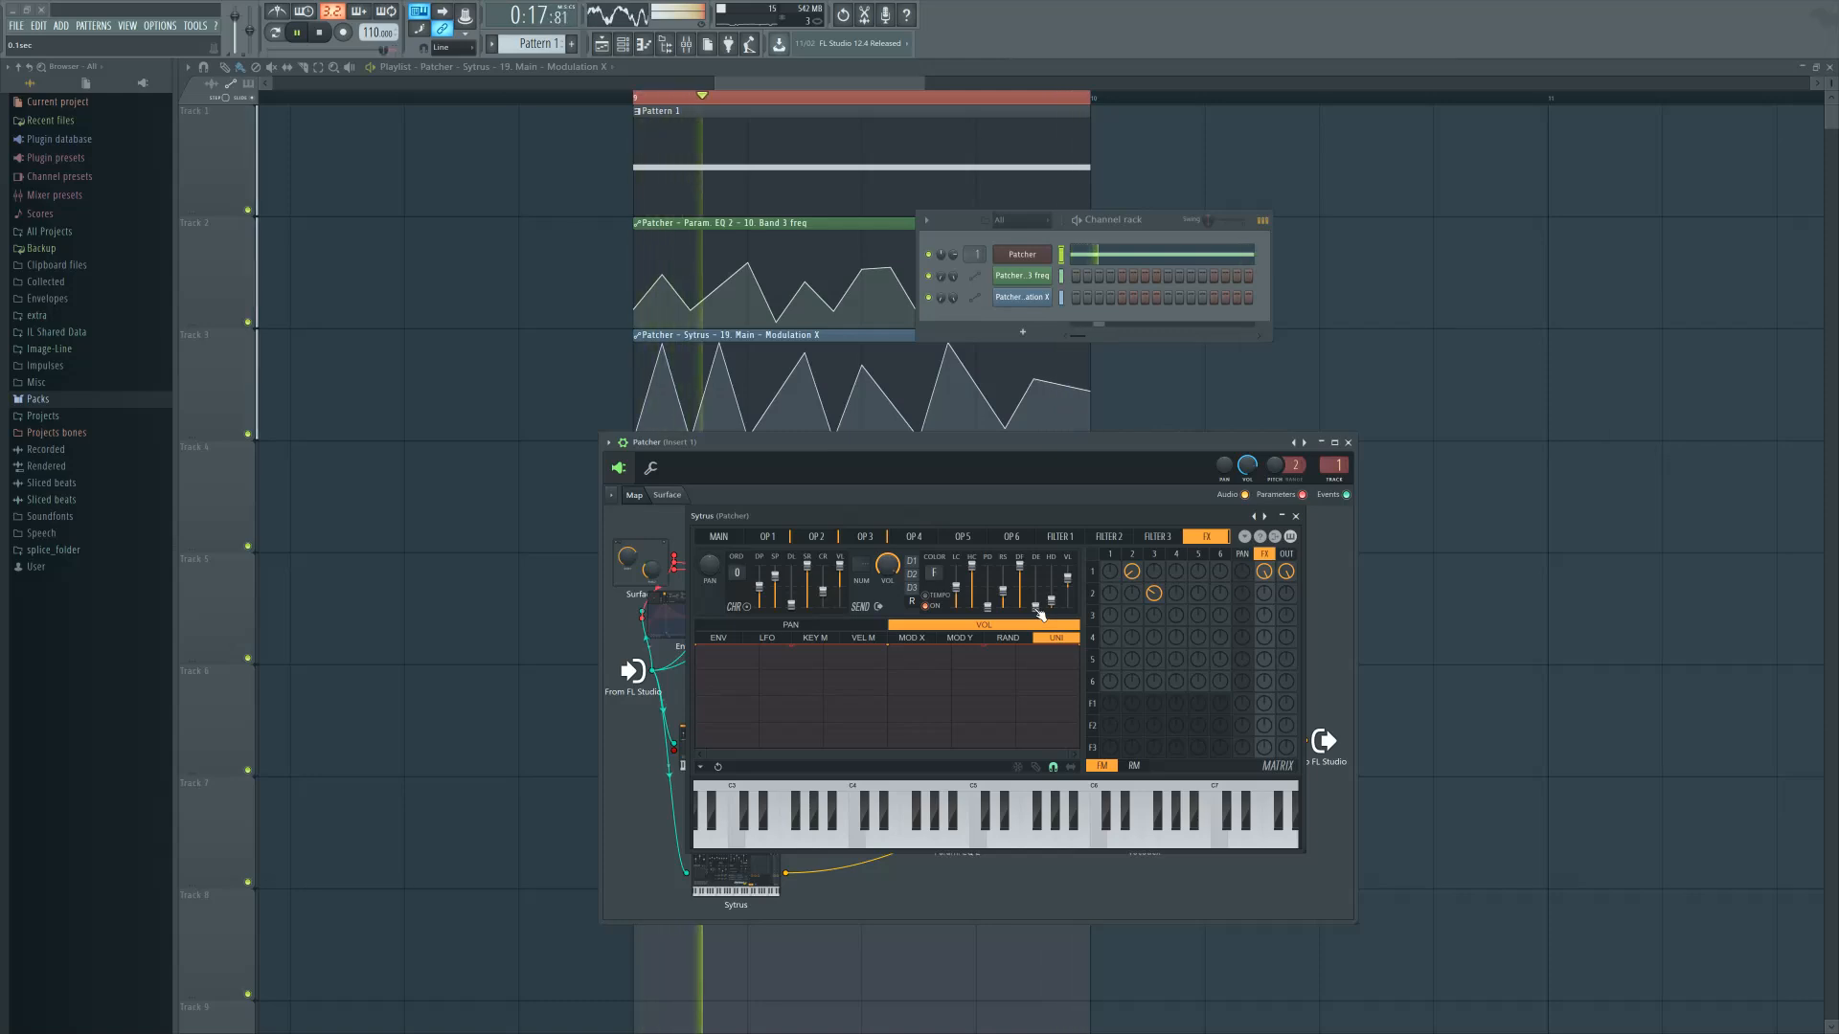
{"action": "left_click", "coordinate": [1296, 518]}
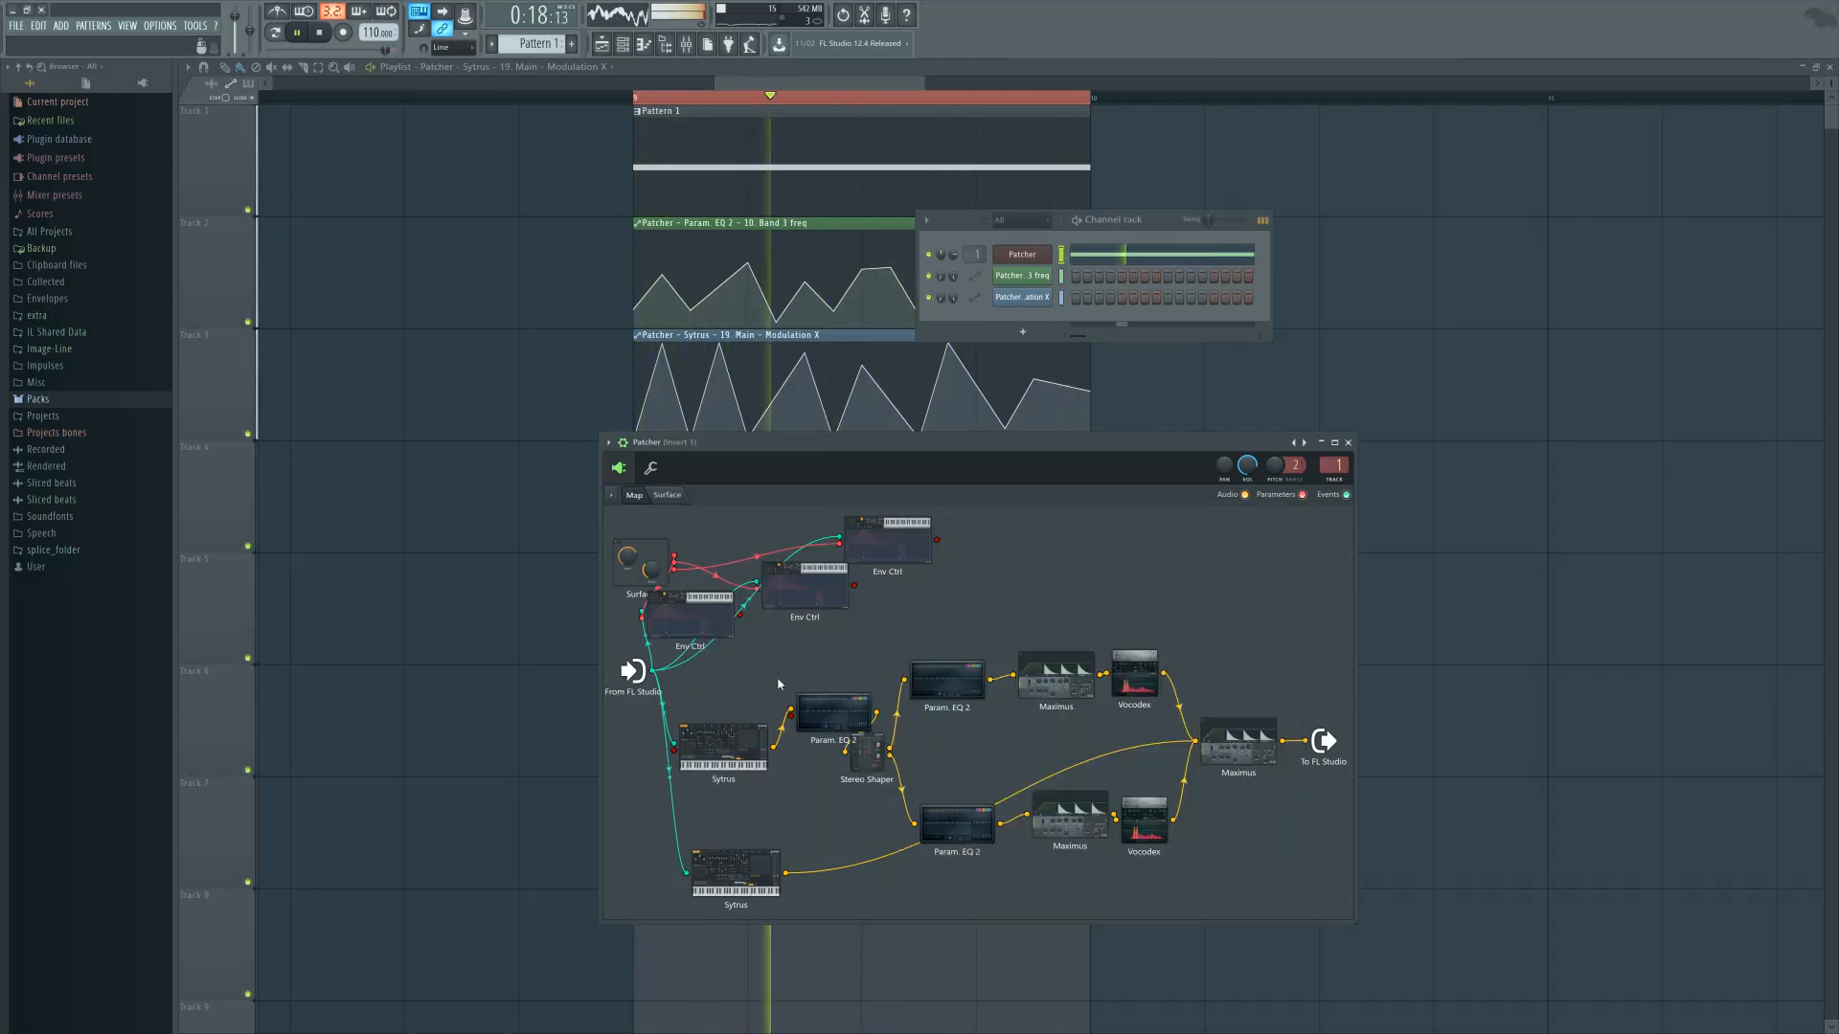
Set the upper Sytrus's operator 2 and 3 frequency ratios to 4 and add a higher harmonic to operator 2's oscillator
{"action": "left_click", "coordinate": [725, 740]}
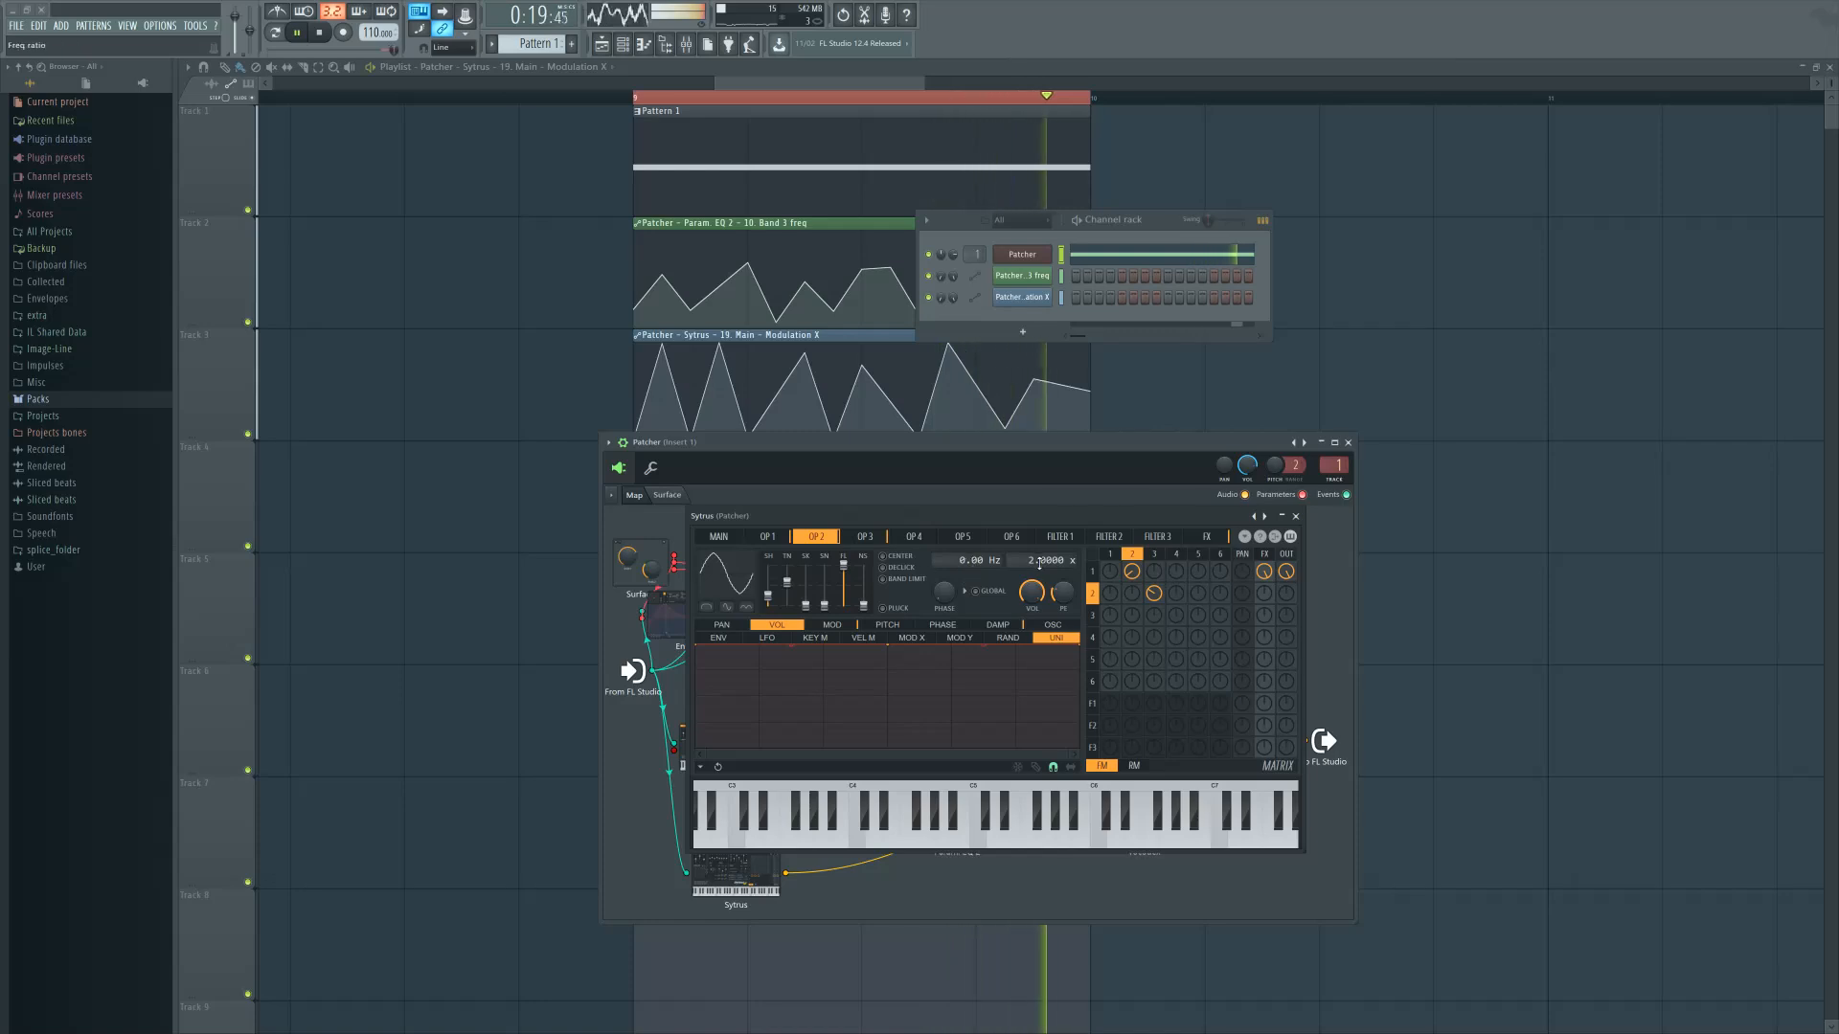
{"action": "scroll", "coordinate": [1020, 561], "scroll_direction": "up", "scroll_amount": 2}
{"action": "left_click", "coordinate": [1154, 555]}
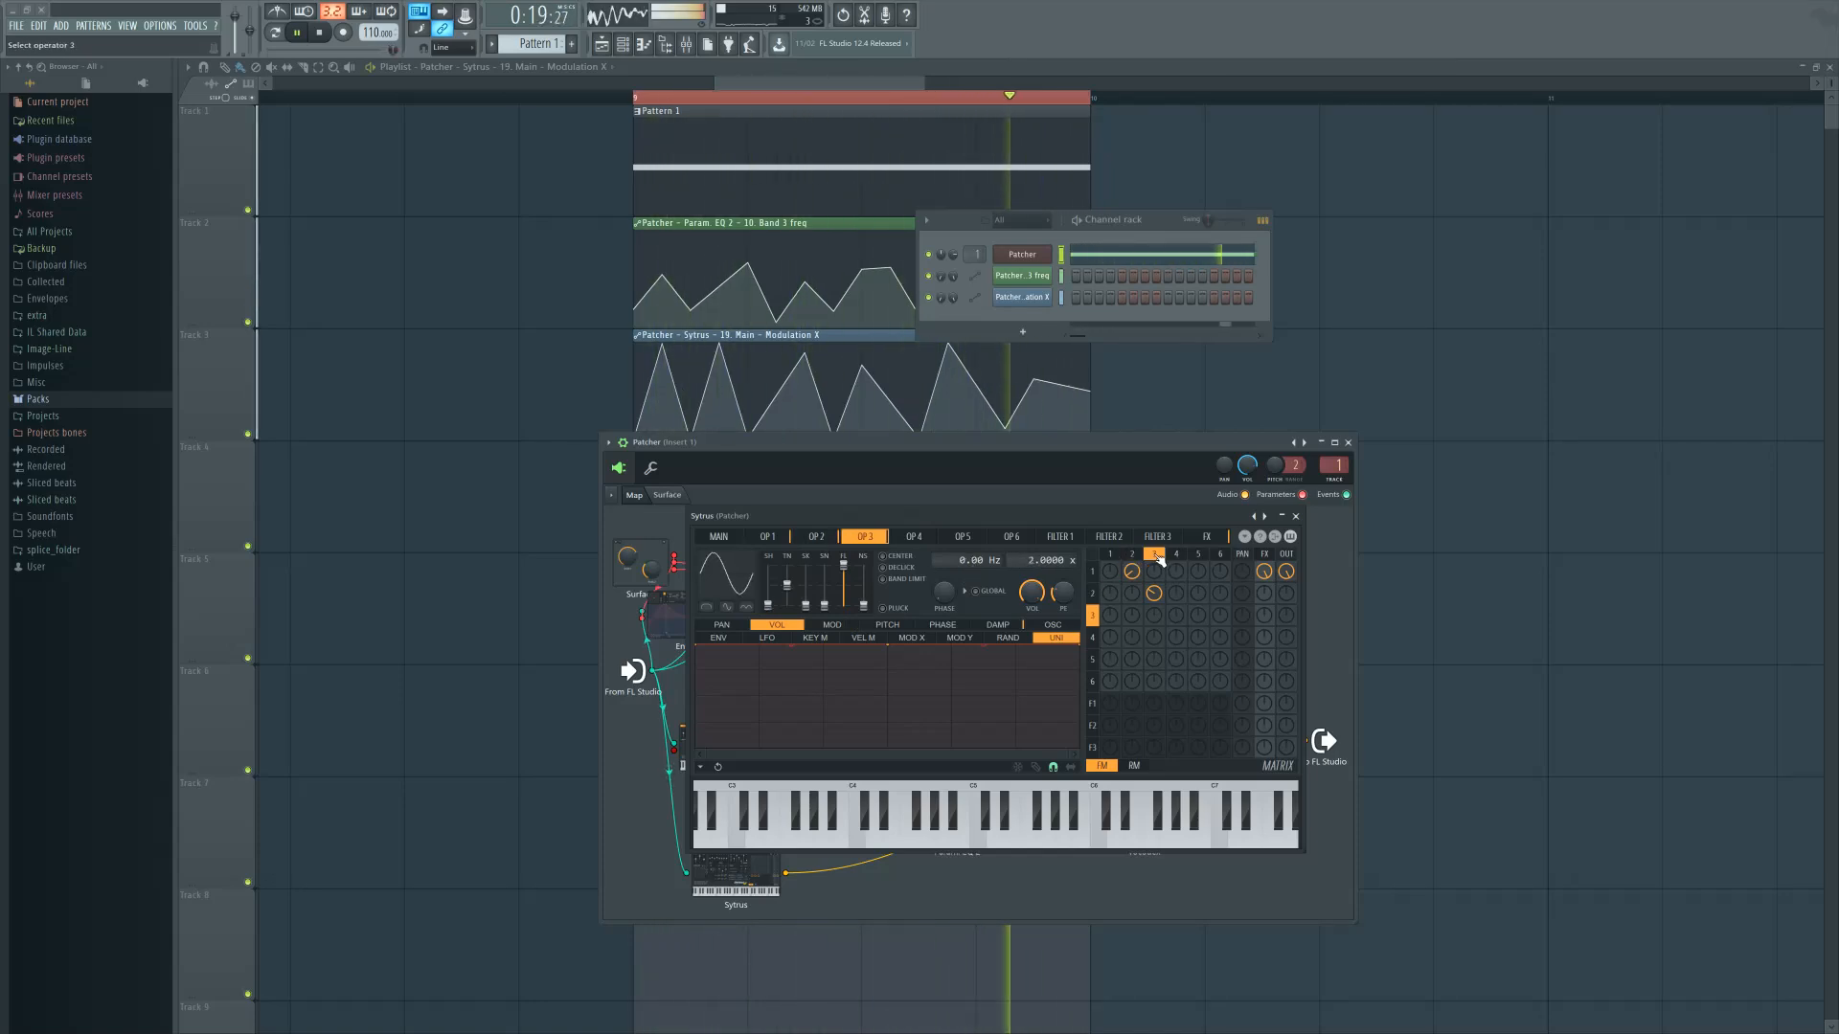
{"action": "left_click", "coordinate": [1131, 556]}
{"action": "left_click", "coordinate": [1052, 624]}
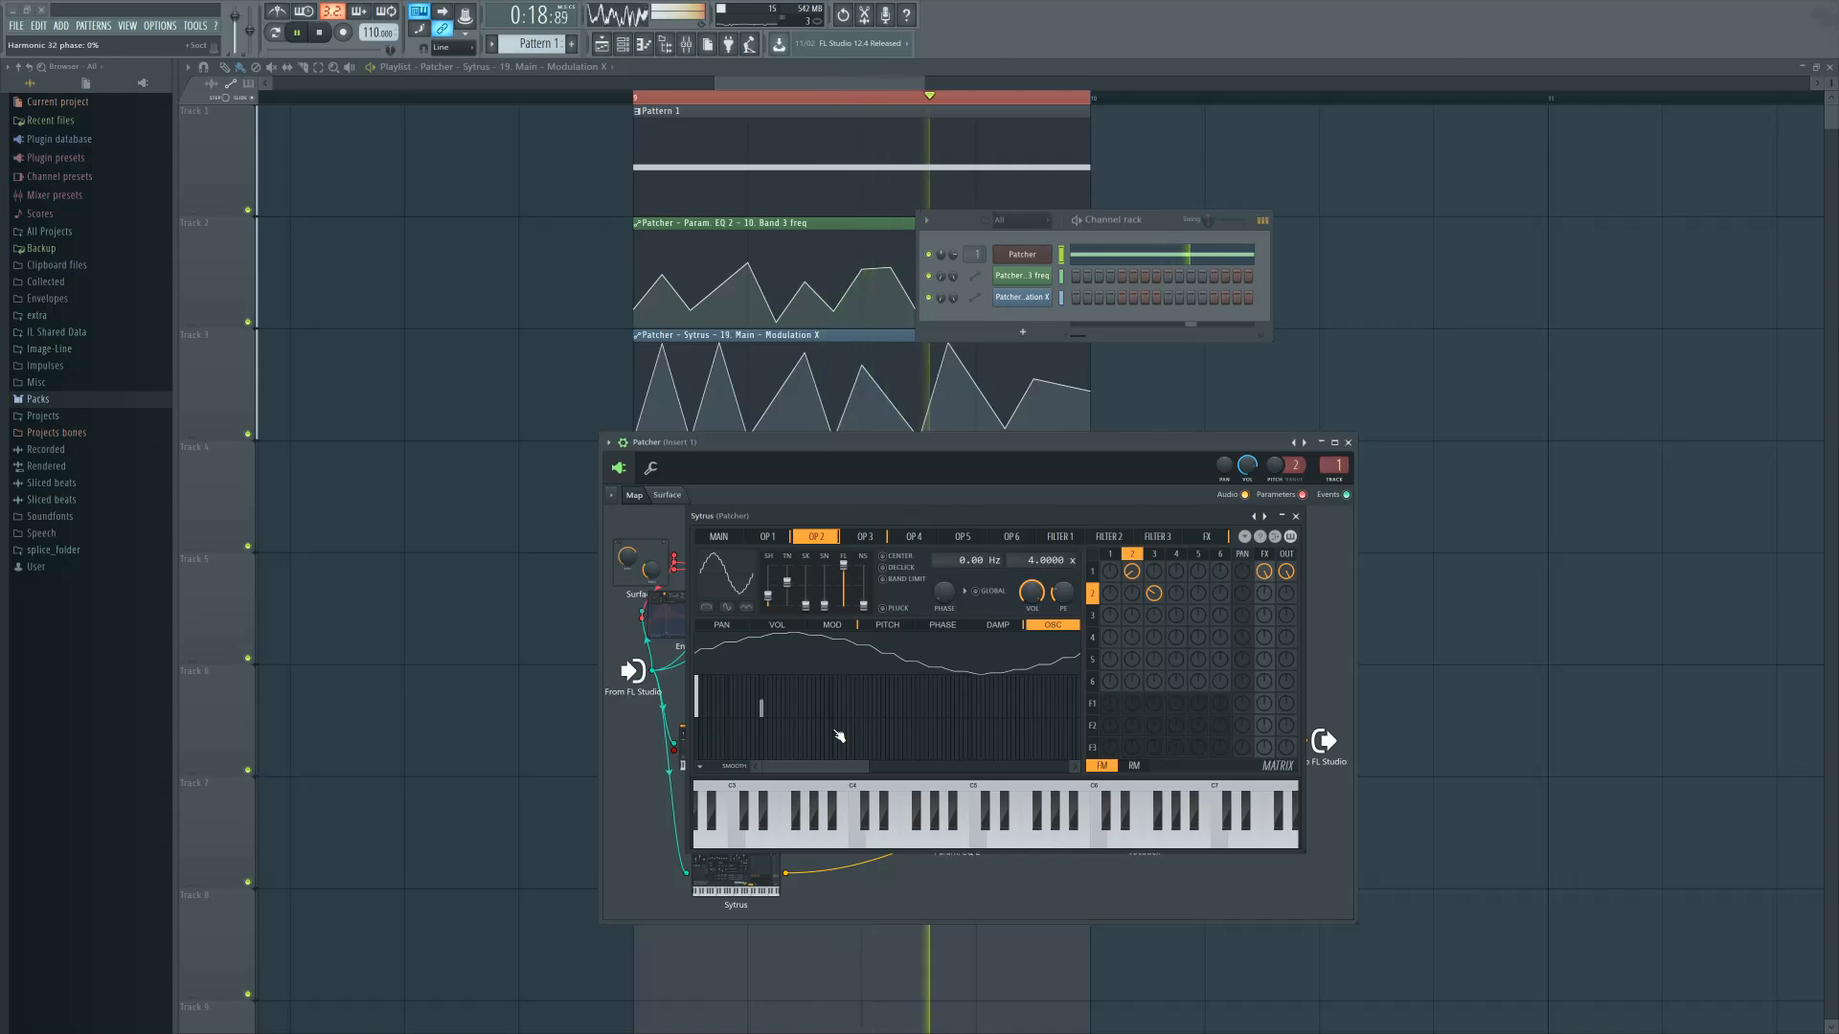
{"action": "left_click", "coordinate": [1155, 554]}
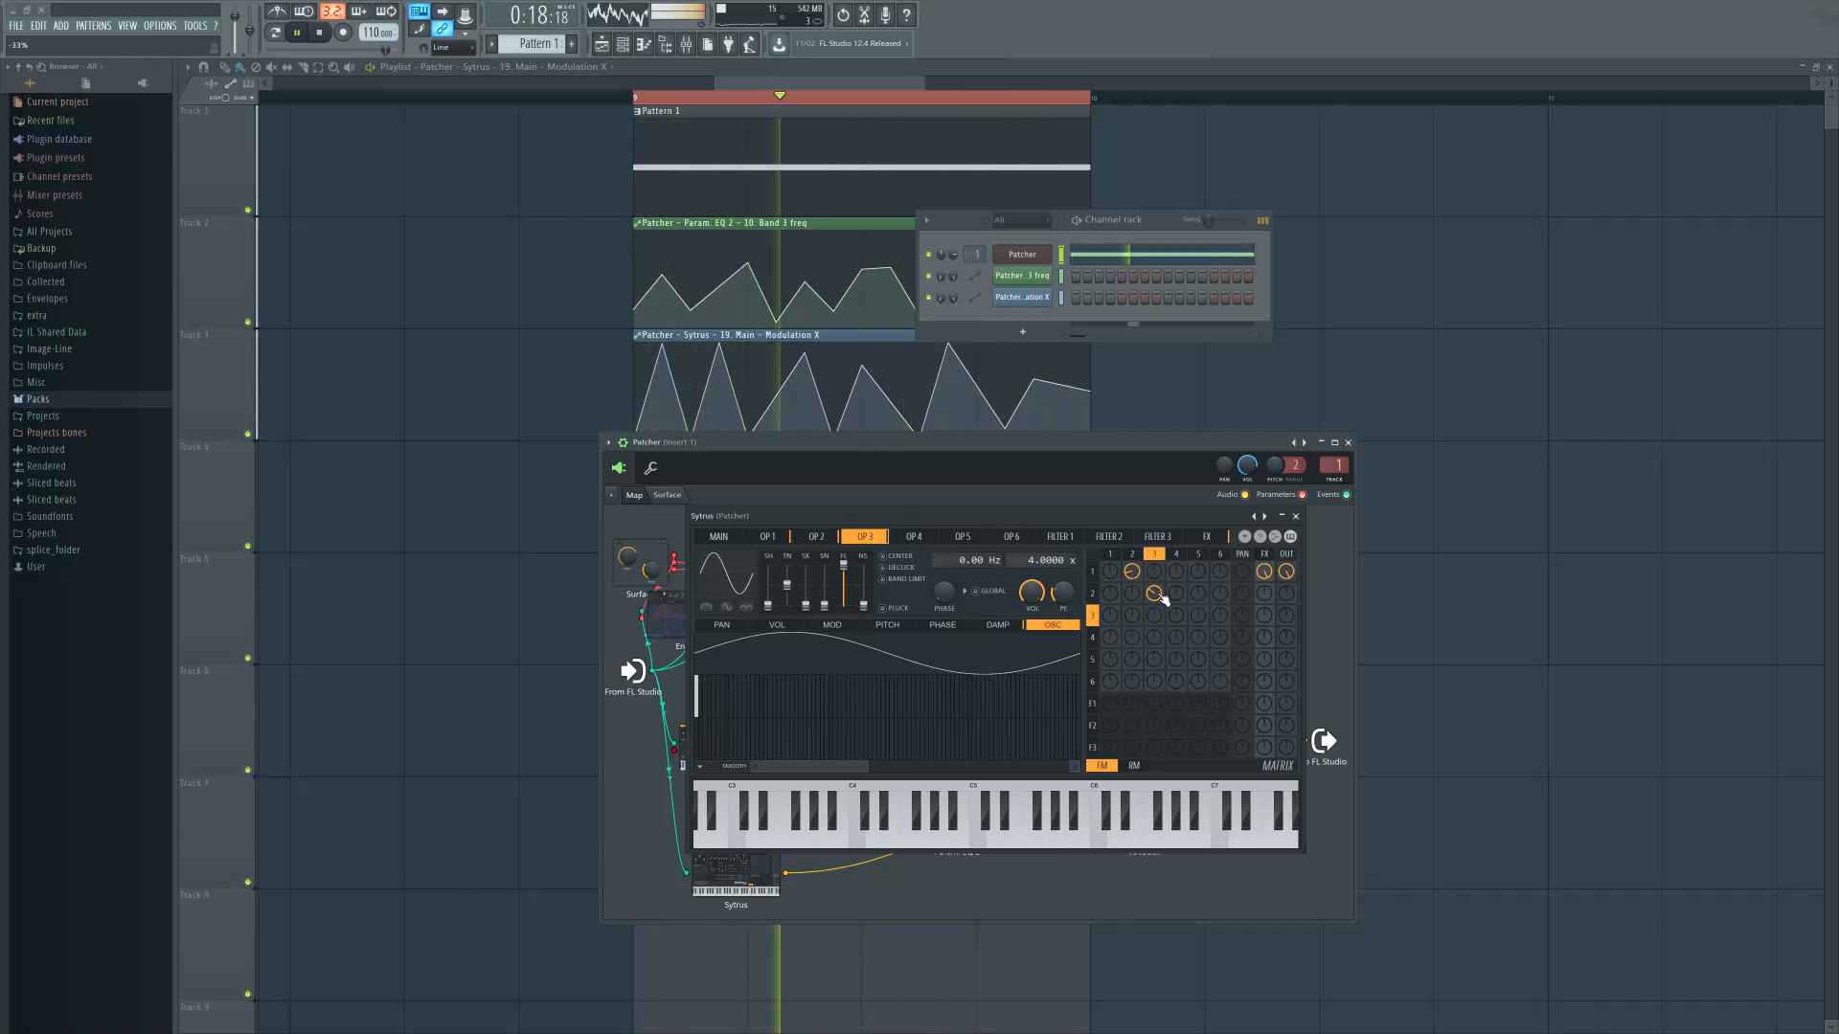
Move the second peak of the Band 3 freq automation clip earlier and extend the clip to the pattern's end
{"action": "right_click", "coordinate": [1168, 399]}
{"action": "scroll", "coordinate": [676, 311], "scroll_direction": "up", "scroll_amount": 2}
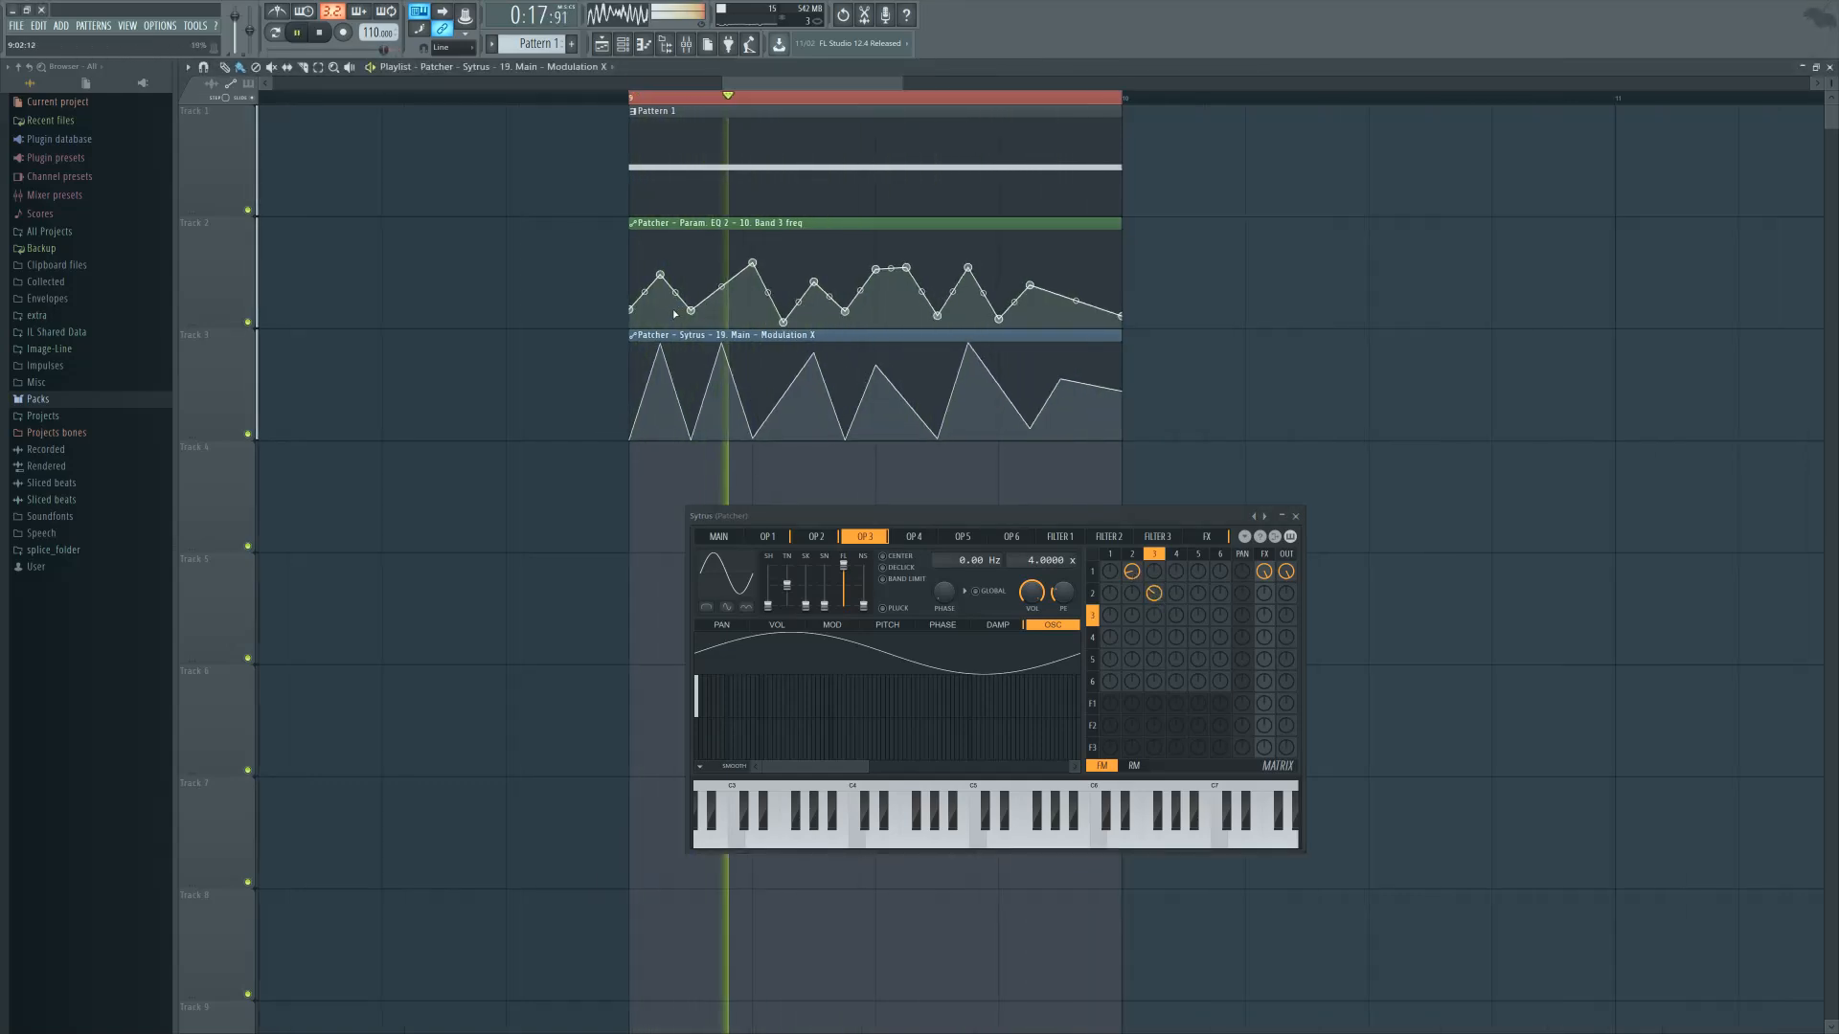
{"action": "key", "text": "space"}
{"action": "left_click_drag", "start_coordinate": [774, 263], "coordinate": [734, 274]}
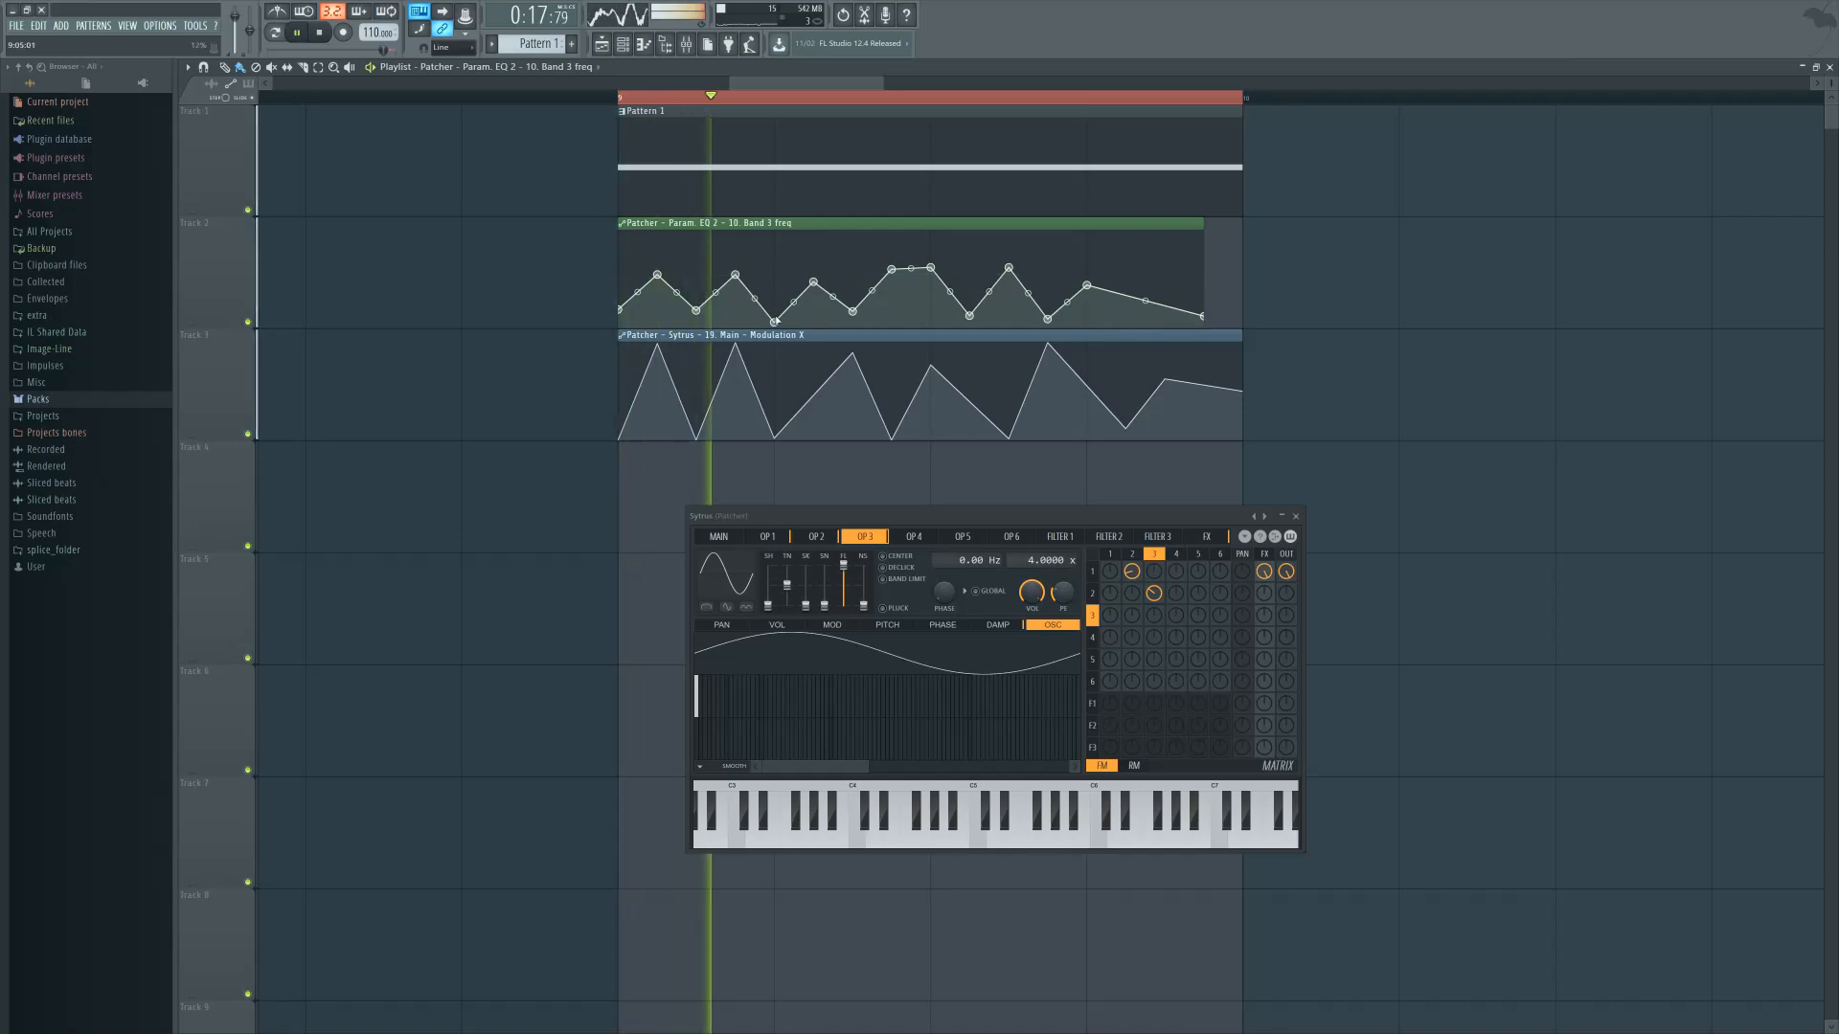
{"action": "key", "text": "space"}
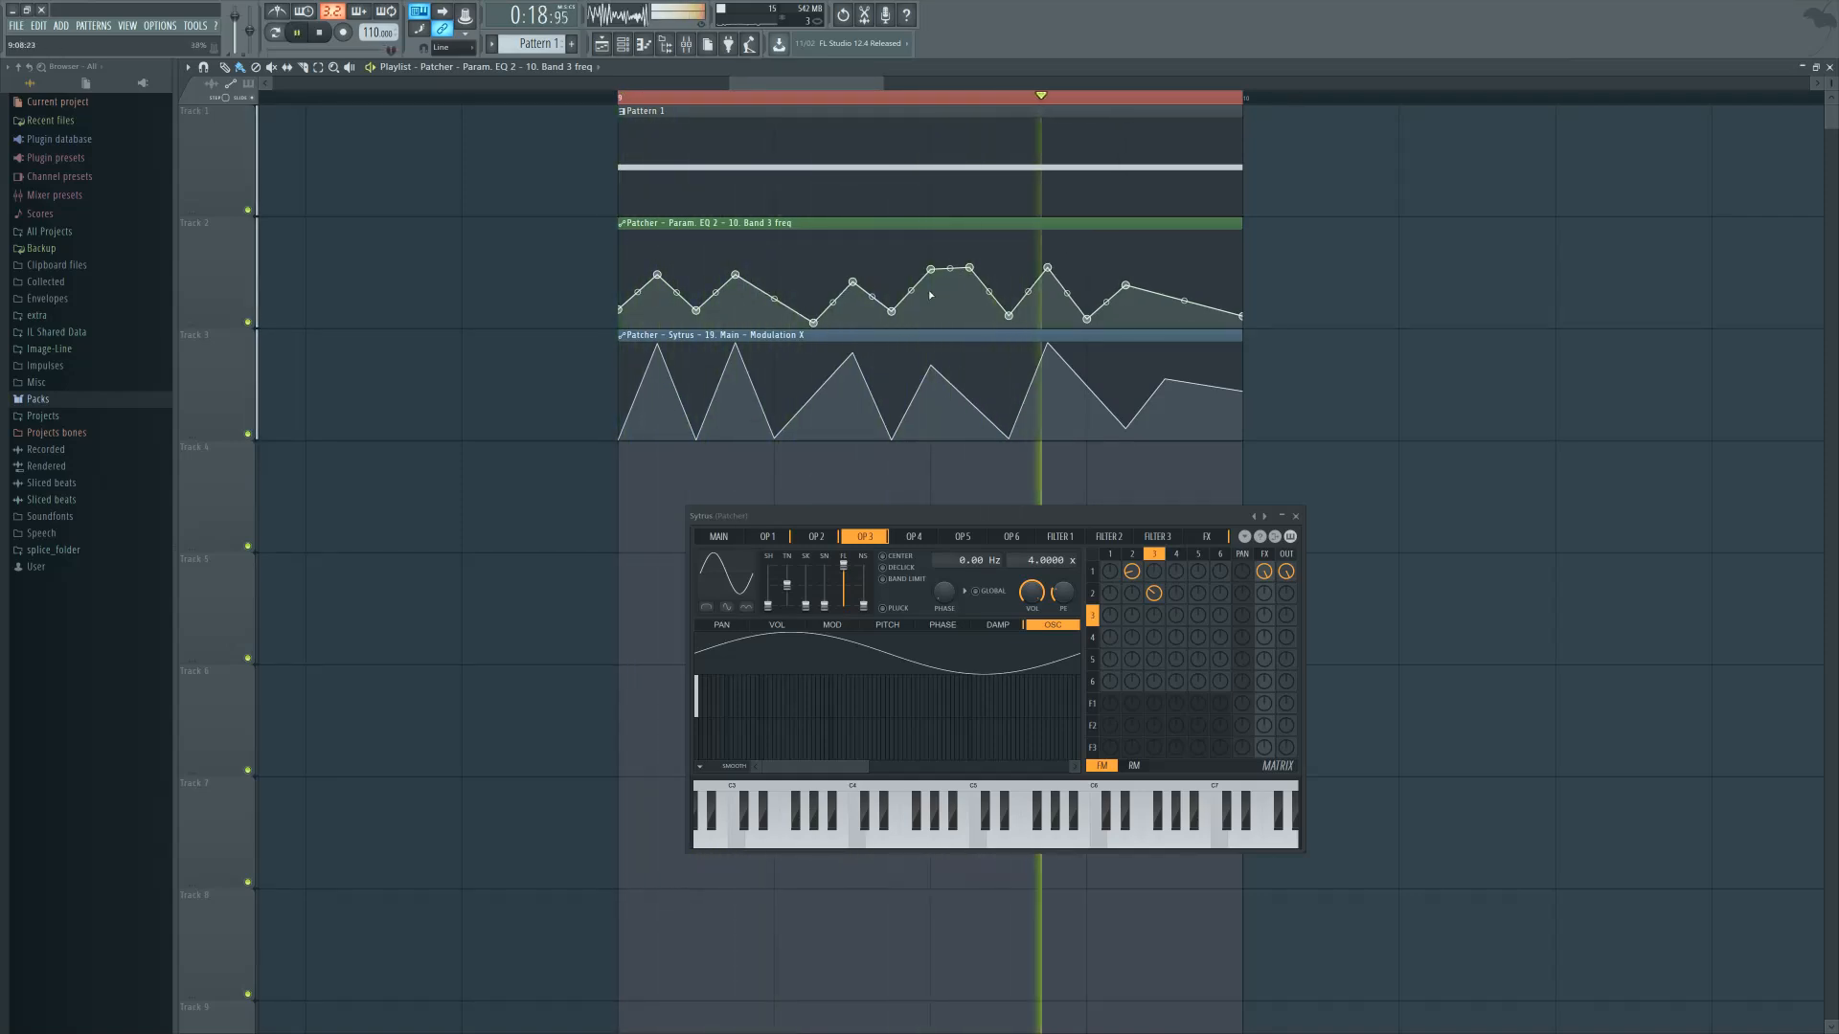
Add two sharp sawtooth peaks at the end of the Band 3 freq automation clip
{"action": "right_click", "coordinate": [1167, 317]}
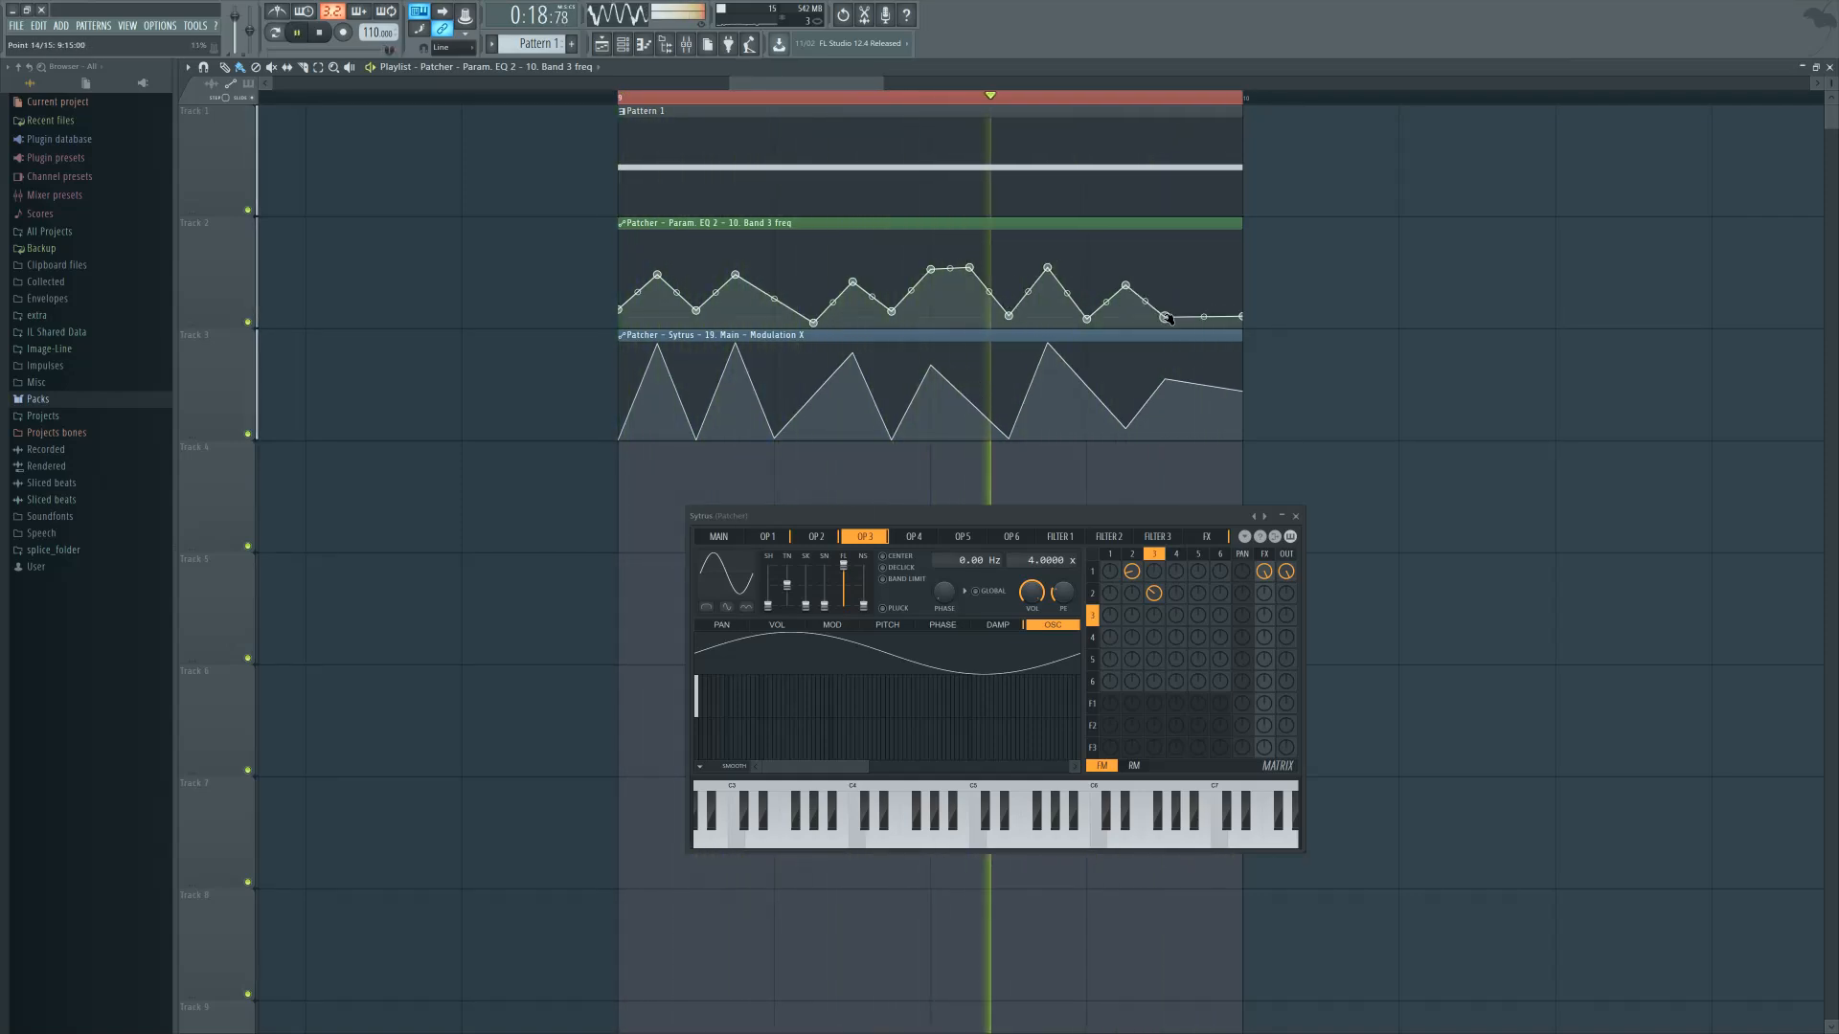
{"action": "right_click", "coordinate": [1175, 276]}
{"action": "right_click", "coordinate": [1203, 311]}
{"action": "right_click", "coordinate": [1207, 272]}
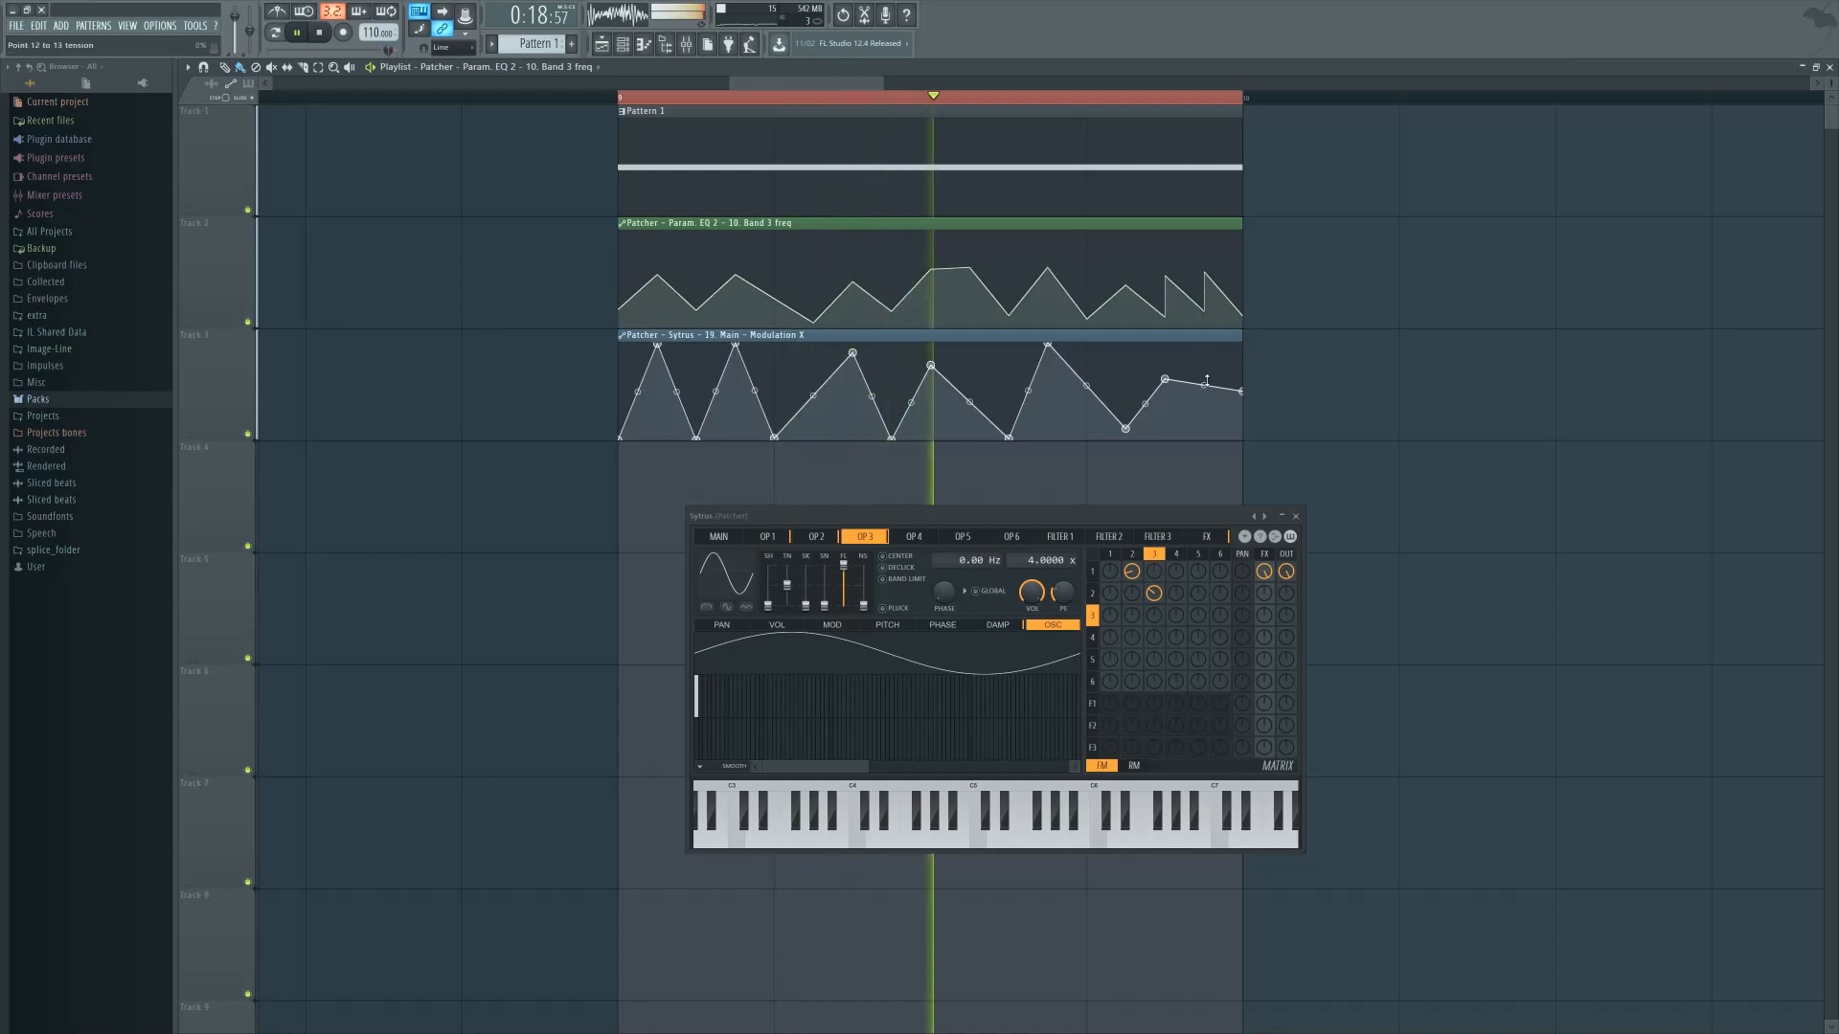
Reshape the end of the Modulation X automation clip into a vertical rise, a nearly flat plateau and a falling tail
{"action": "left_click_drag", "start_coordinate": [1164, 379], "coordinate": [1243, 418]}
{"action": "right_click", "coordinate": [1204, 436]}
{"action": "right_click", "coordinate": [1203, 367]}
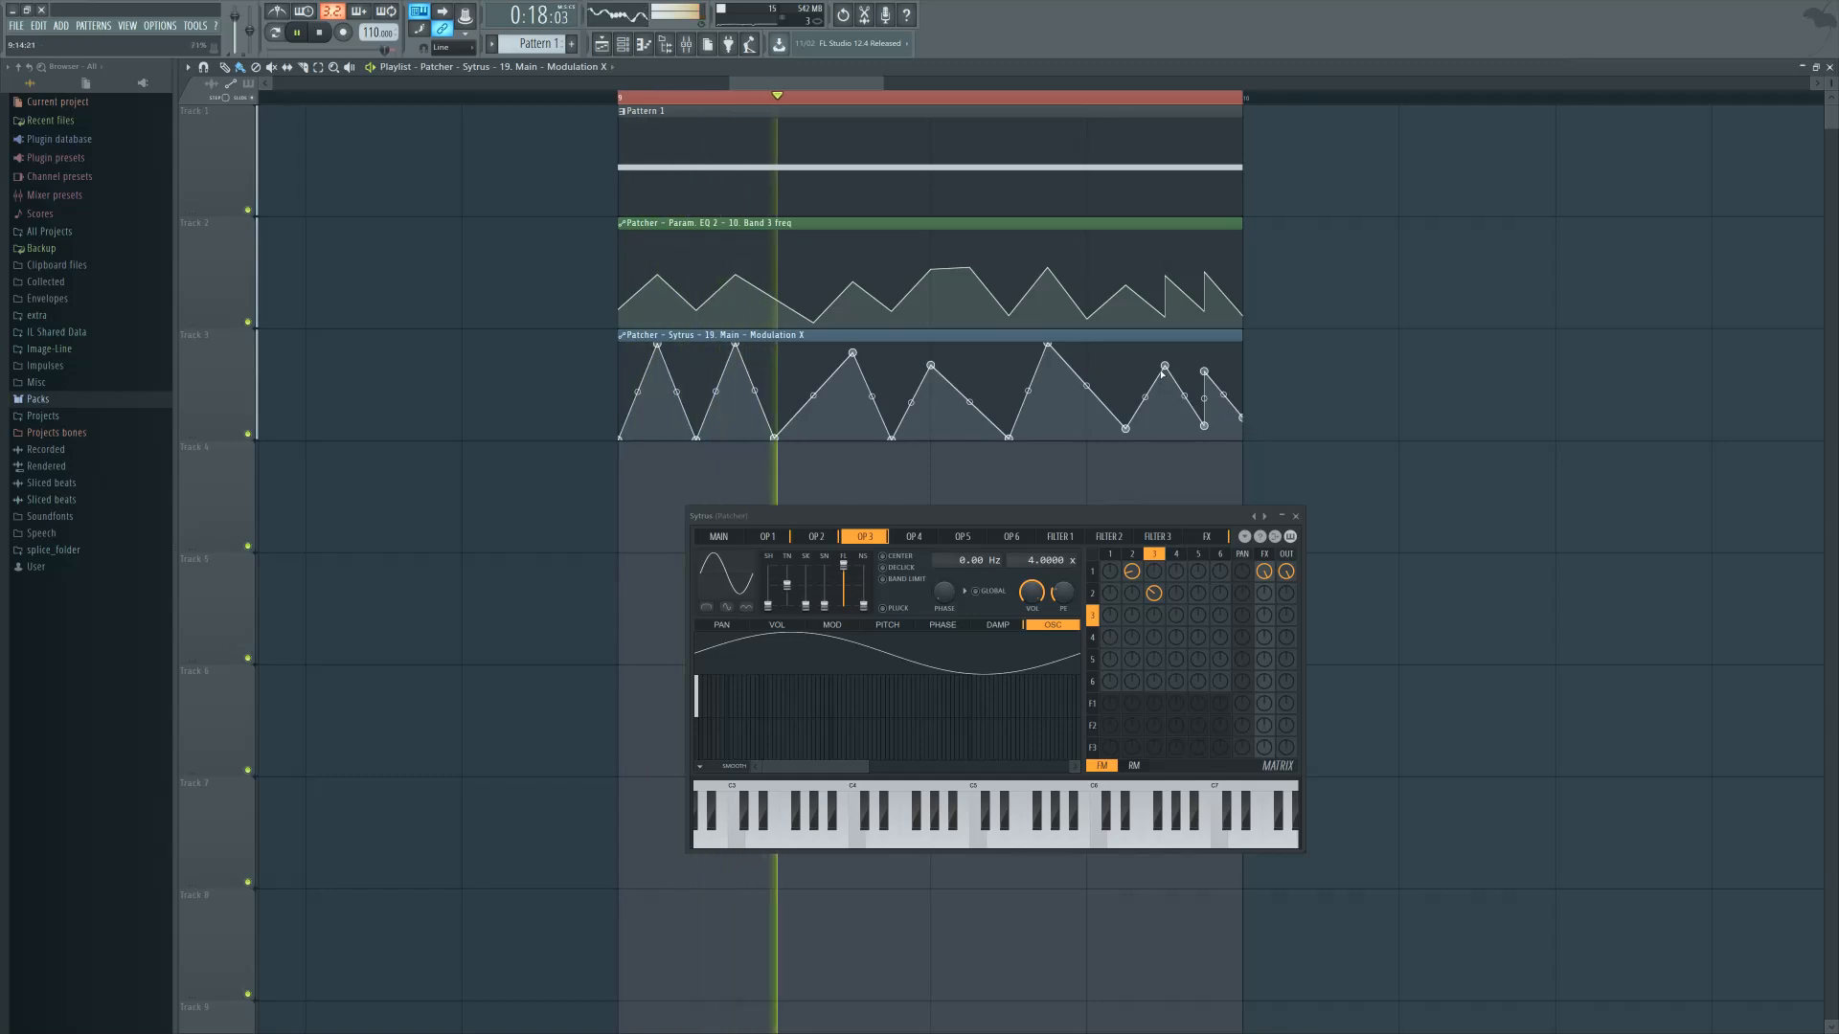
{"action": "right_click", "coordinate": [1125, 364]}
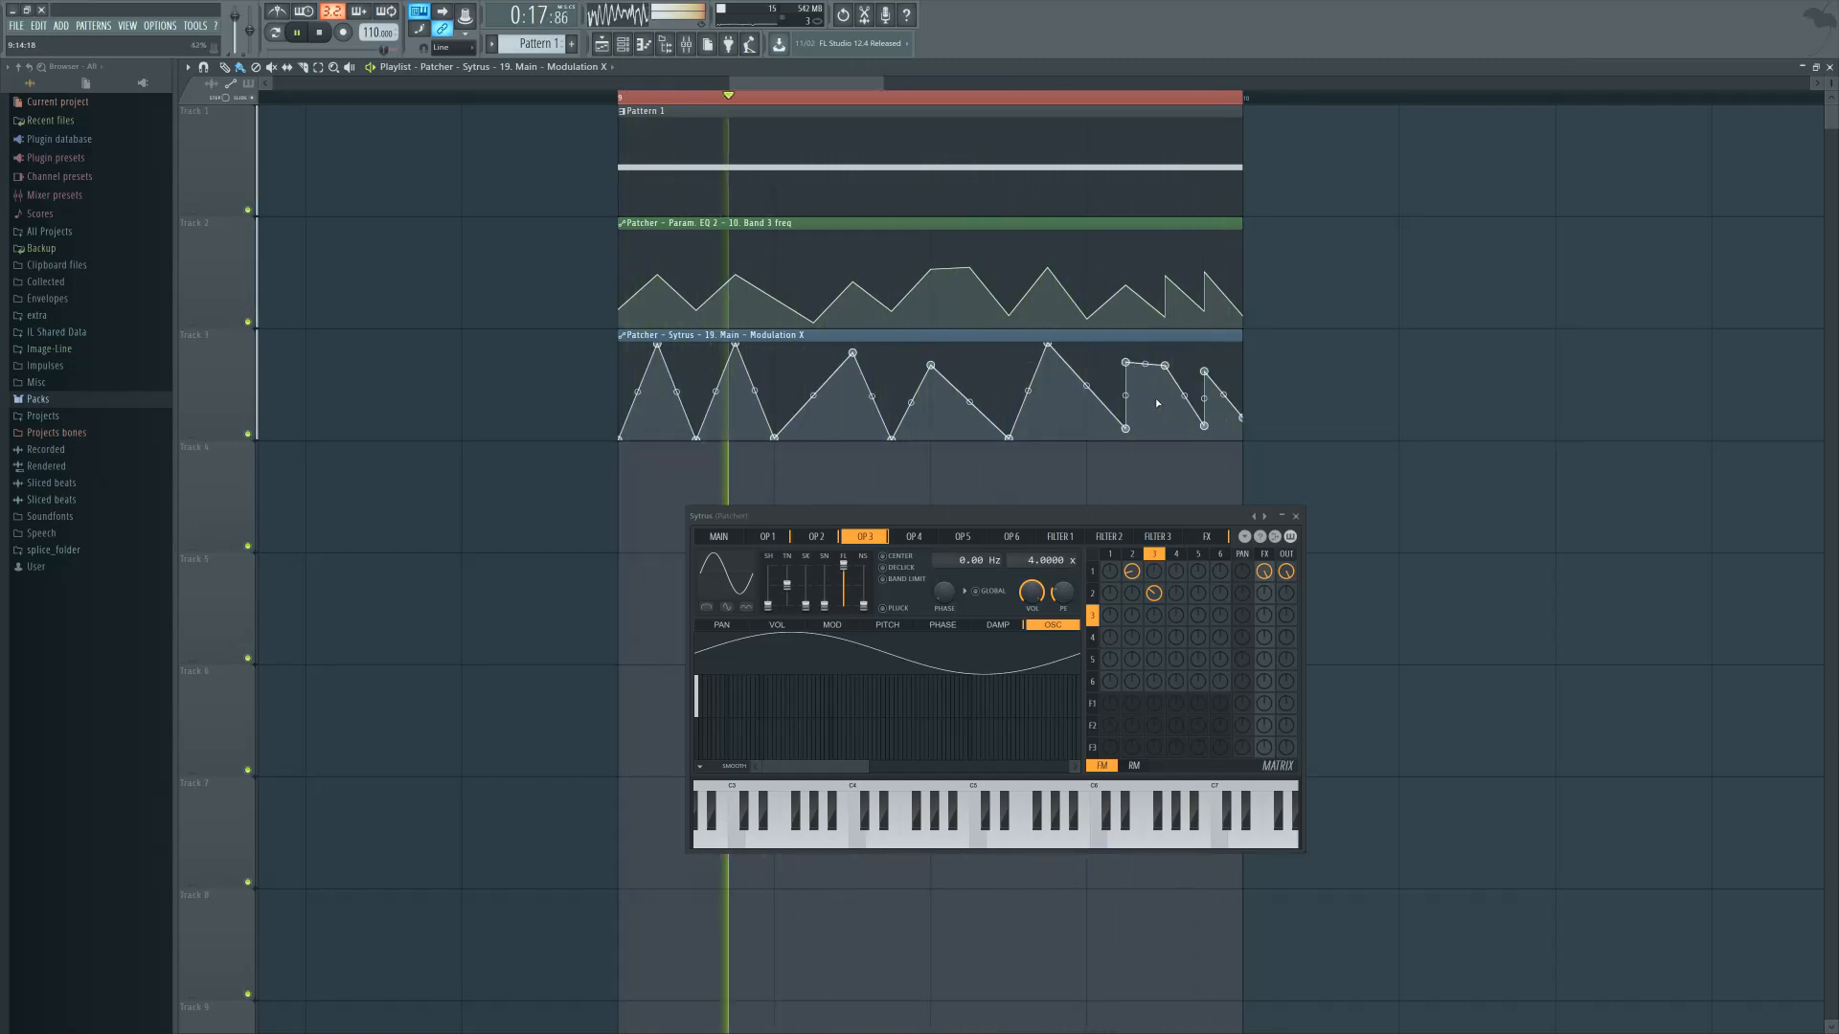
{"action": "right_click", "coordinate": [1204, 425]}
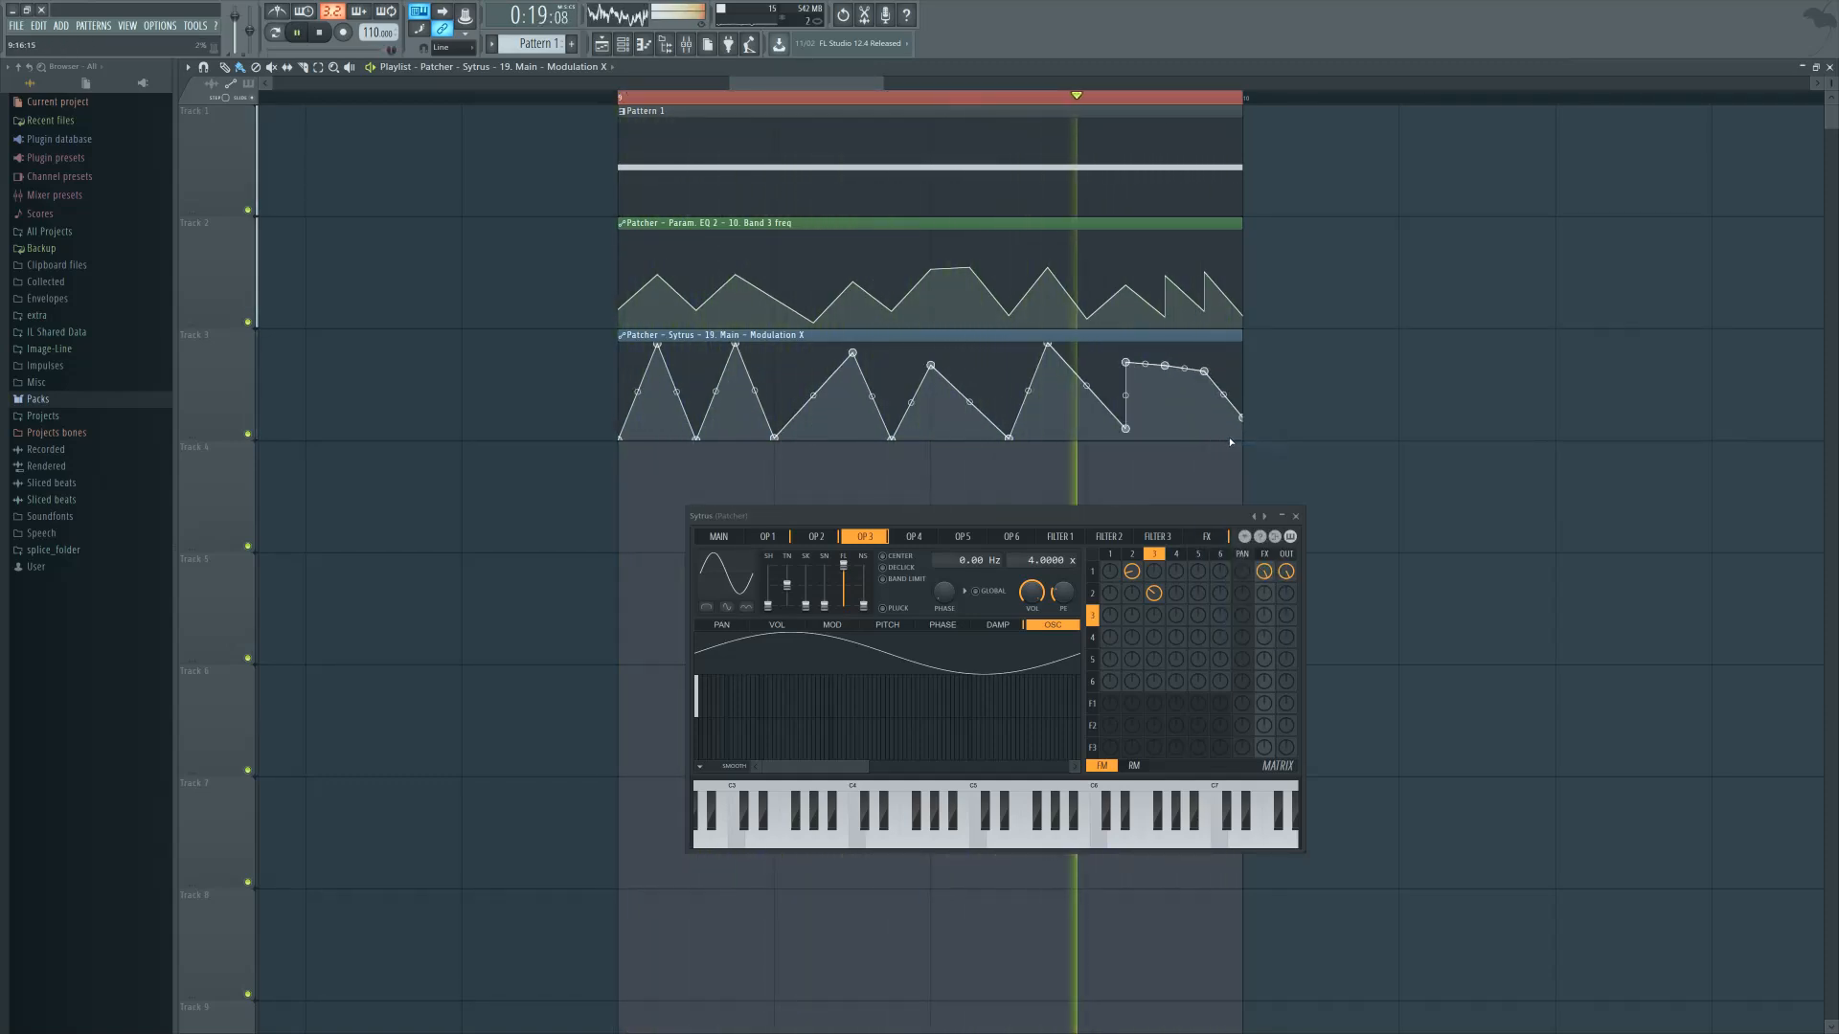
Lower the Modulation X clip's end plateau into a dip and remove the vertical jumps near the end of the Band 3 freq clip
{"action": "left_click_drag", "start_coordinate": [1164, 366], "coordinate": [1165, 409]}
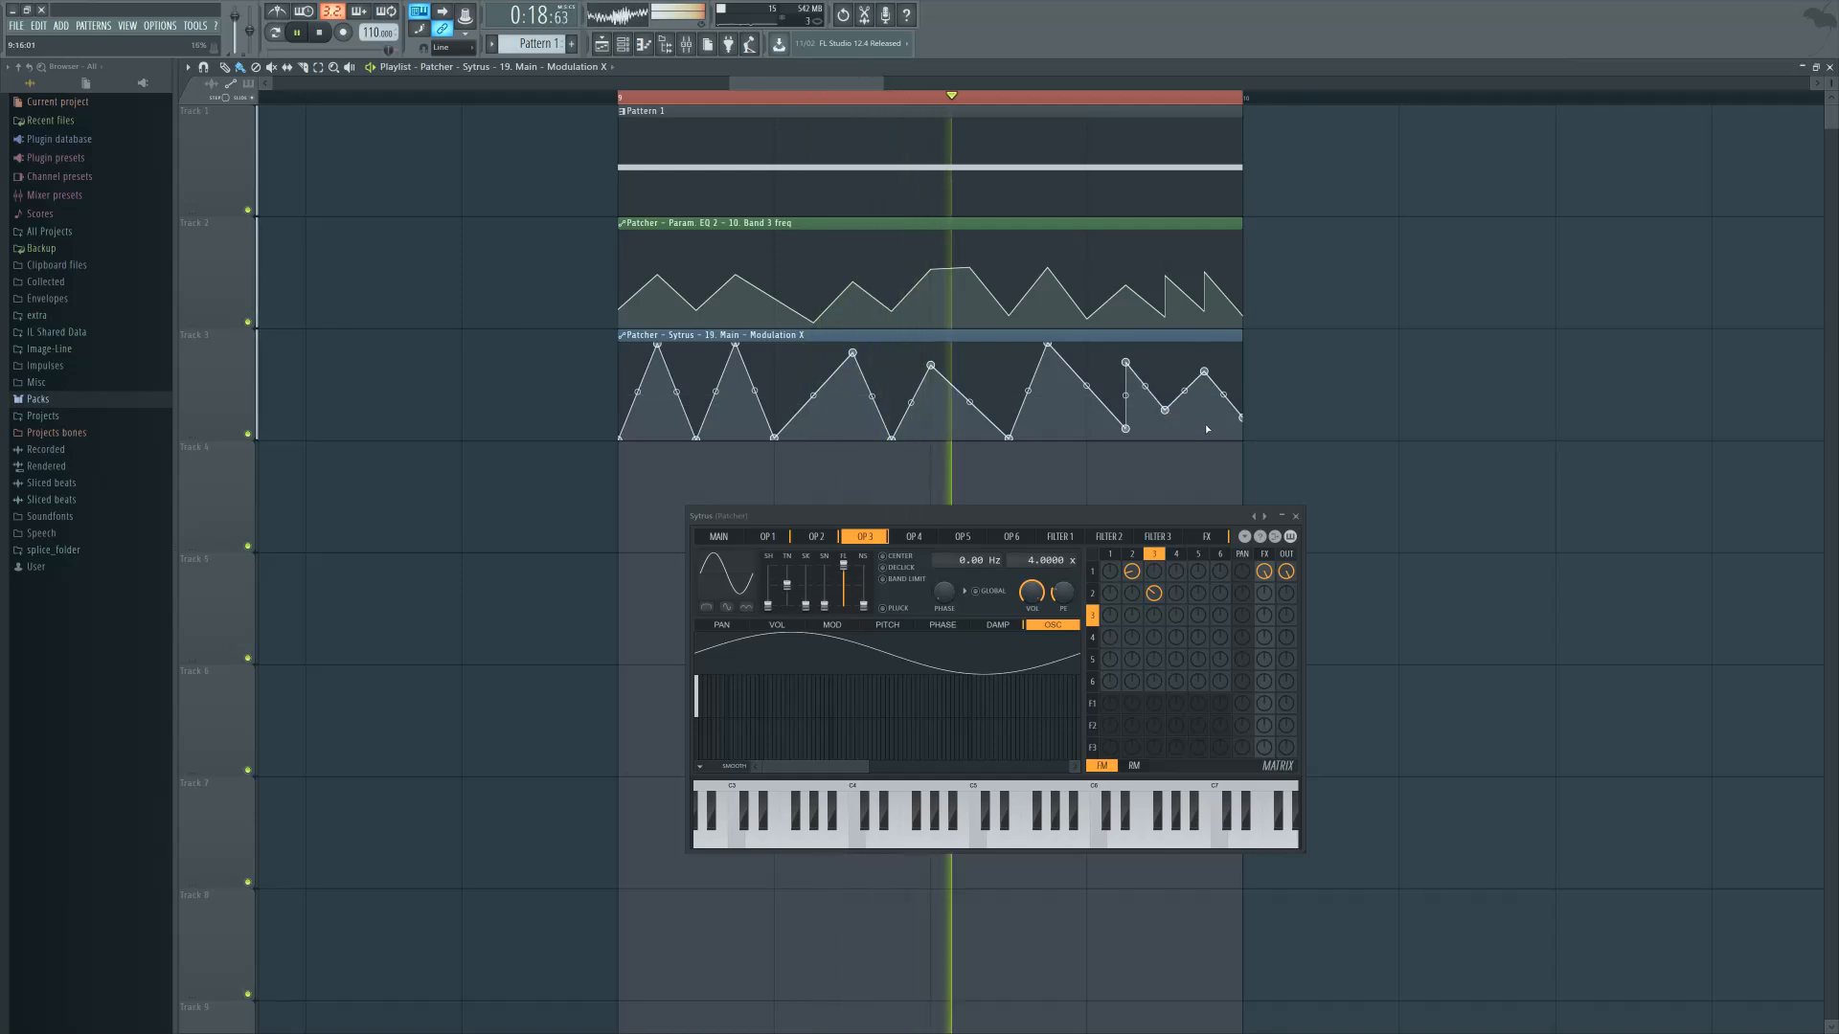
{"action": "right_click", "coordinate": [1206, 311]}
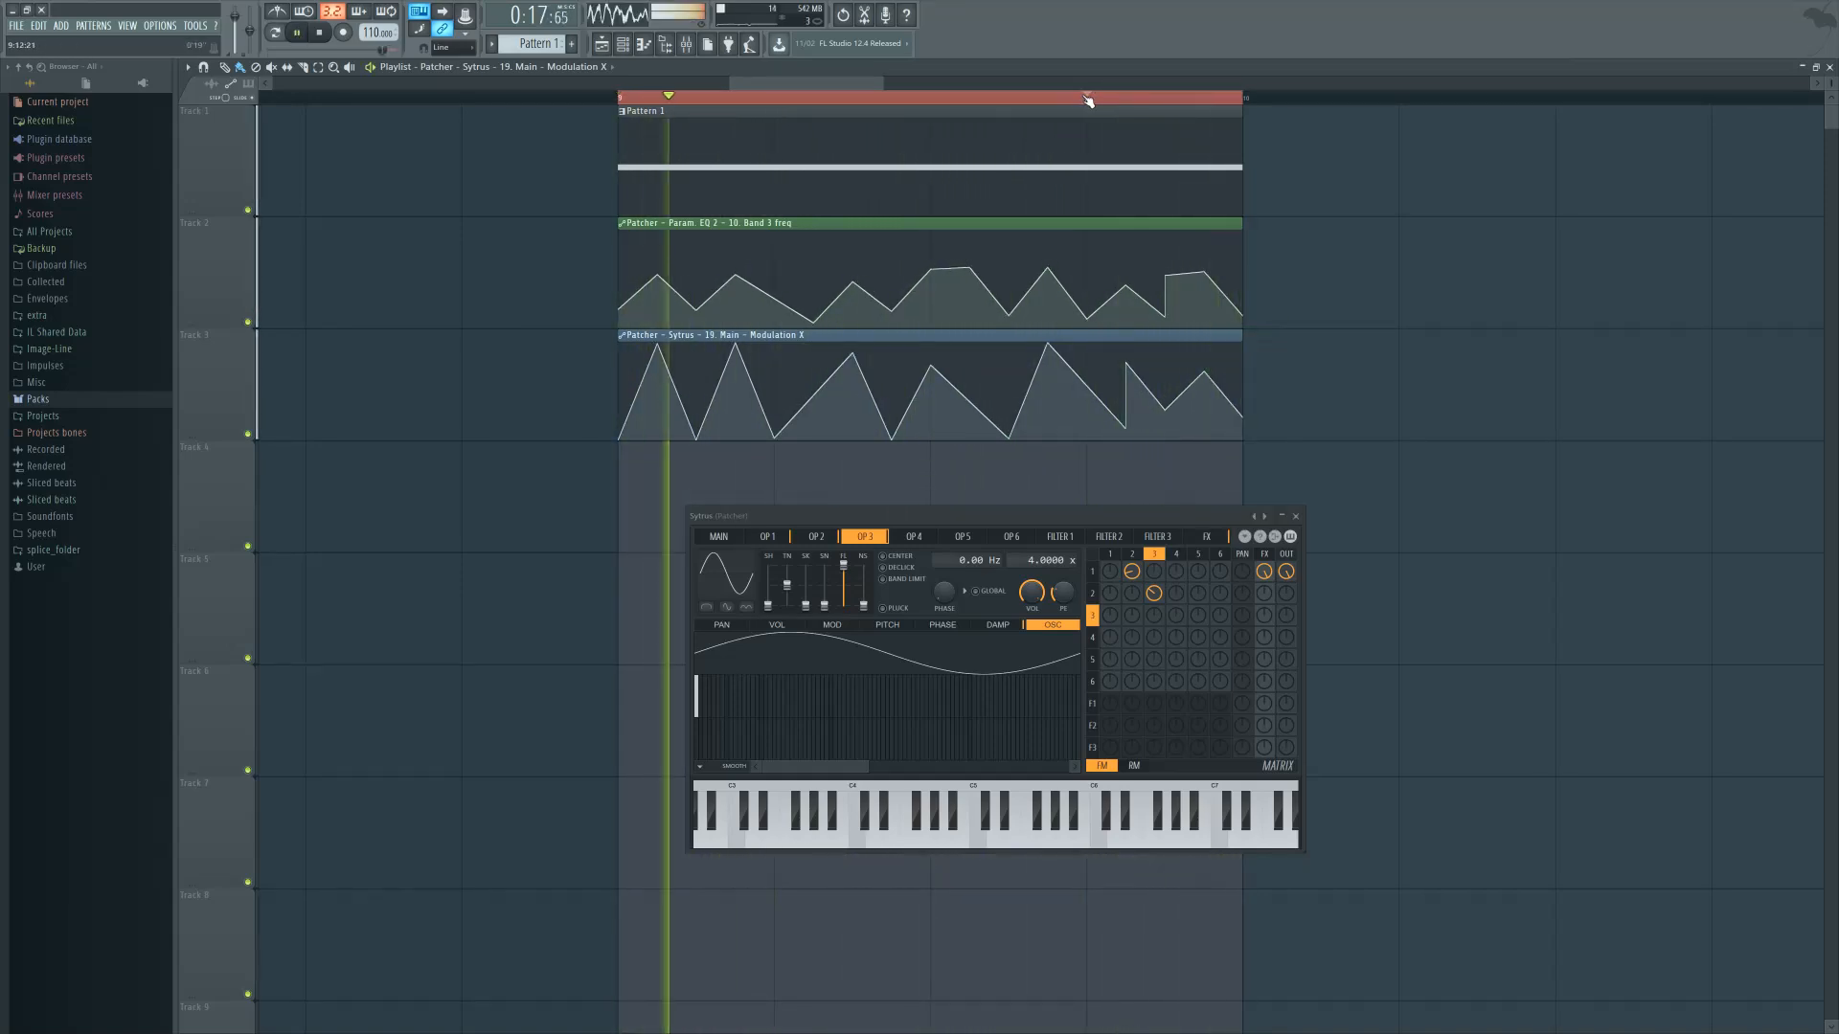
{"action": "right_click", "coordinate": [1166, 277]}
{"action": "left_click", "coordinate": [1185, 297]}
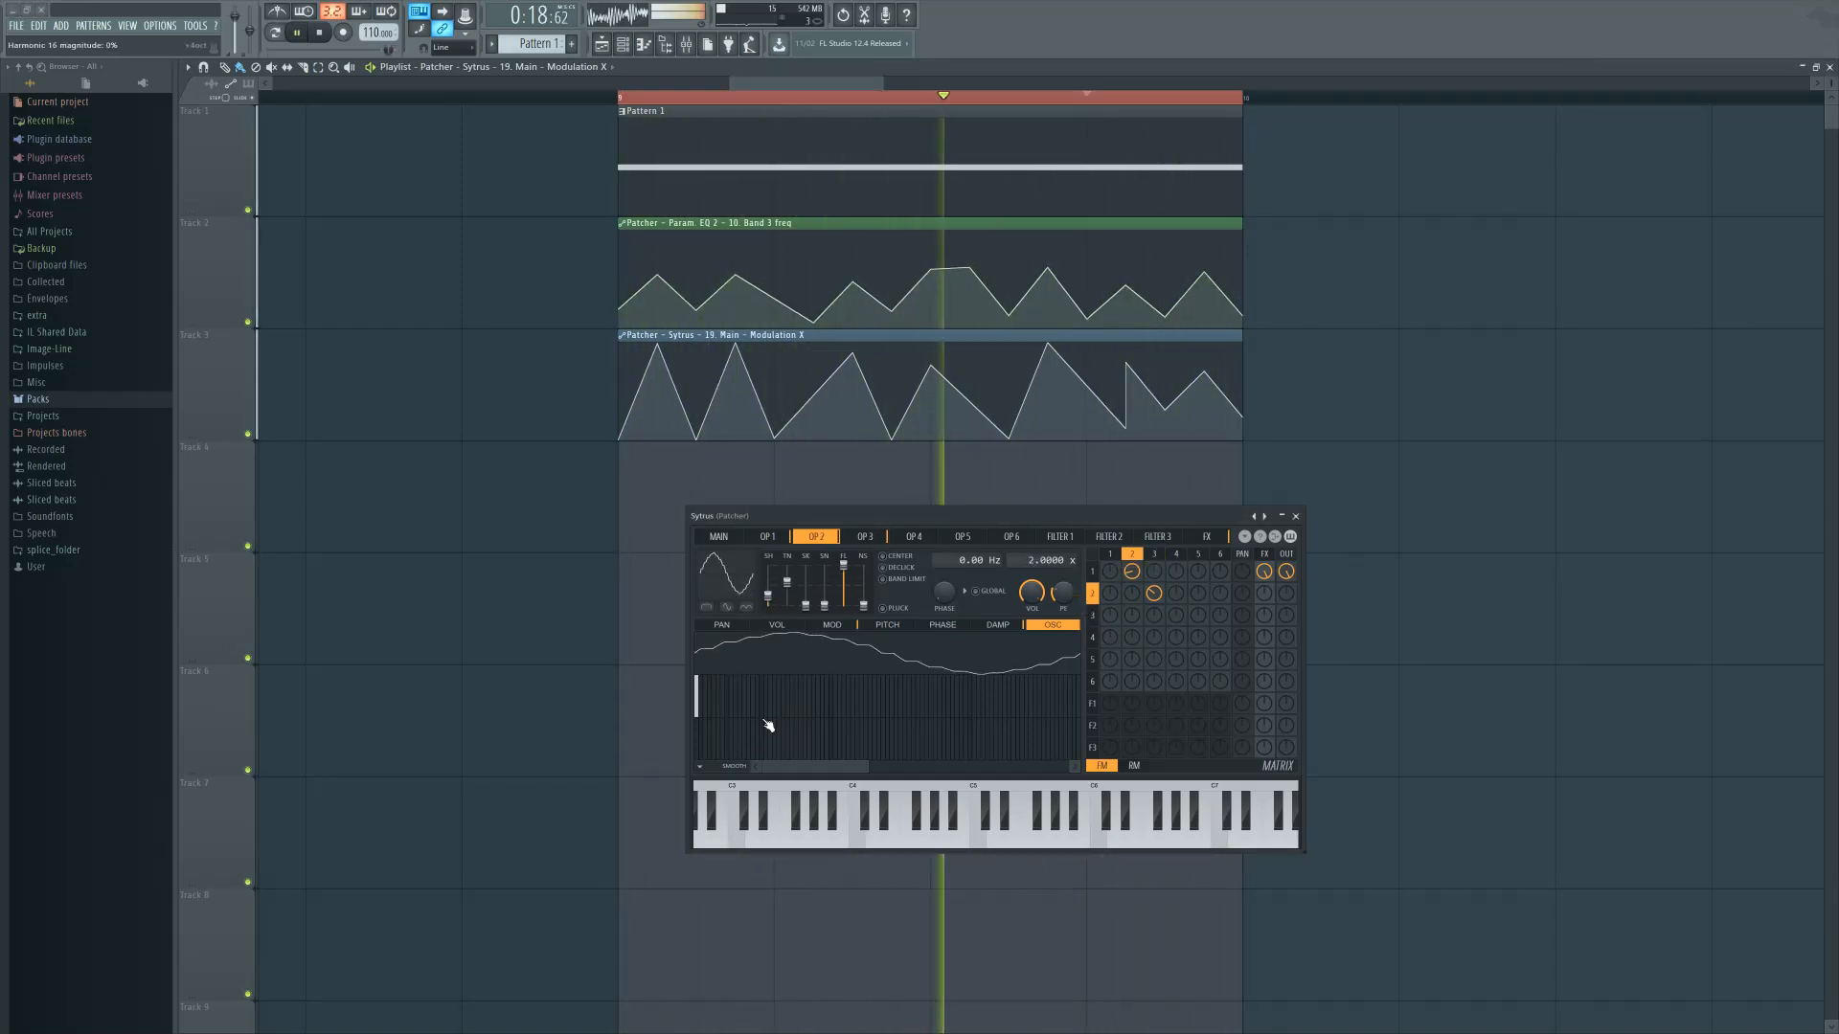
Set operator 3's frequency ratio to 2 and raise its tension for a squarer waveform
{"action": "left_click", "coordinate": [1092, 615]}
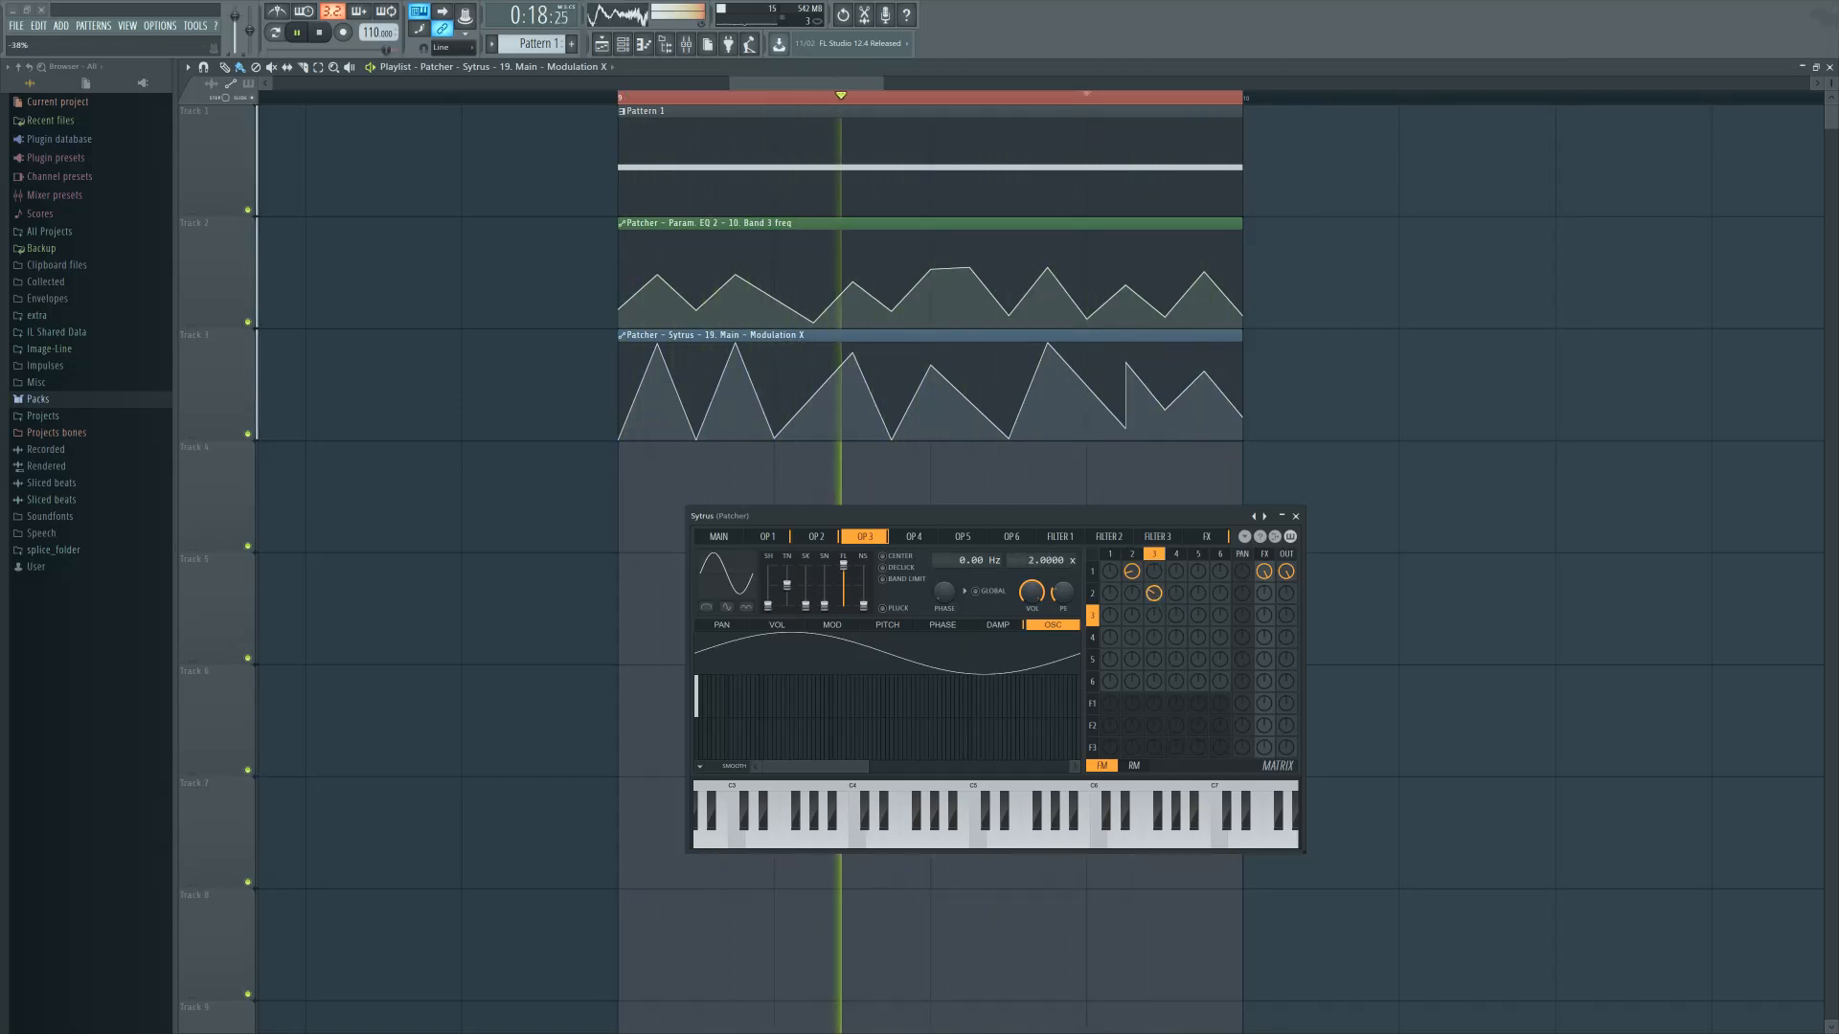
{"action": "left_click_drag", "start_coordinate": [792, 589], "coordinate": [792, 586]}
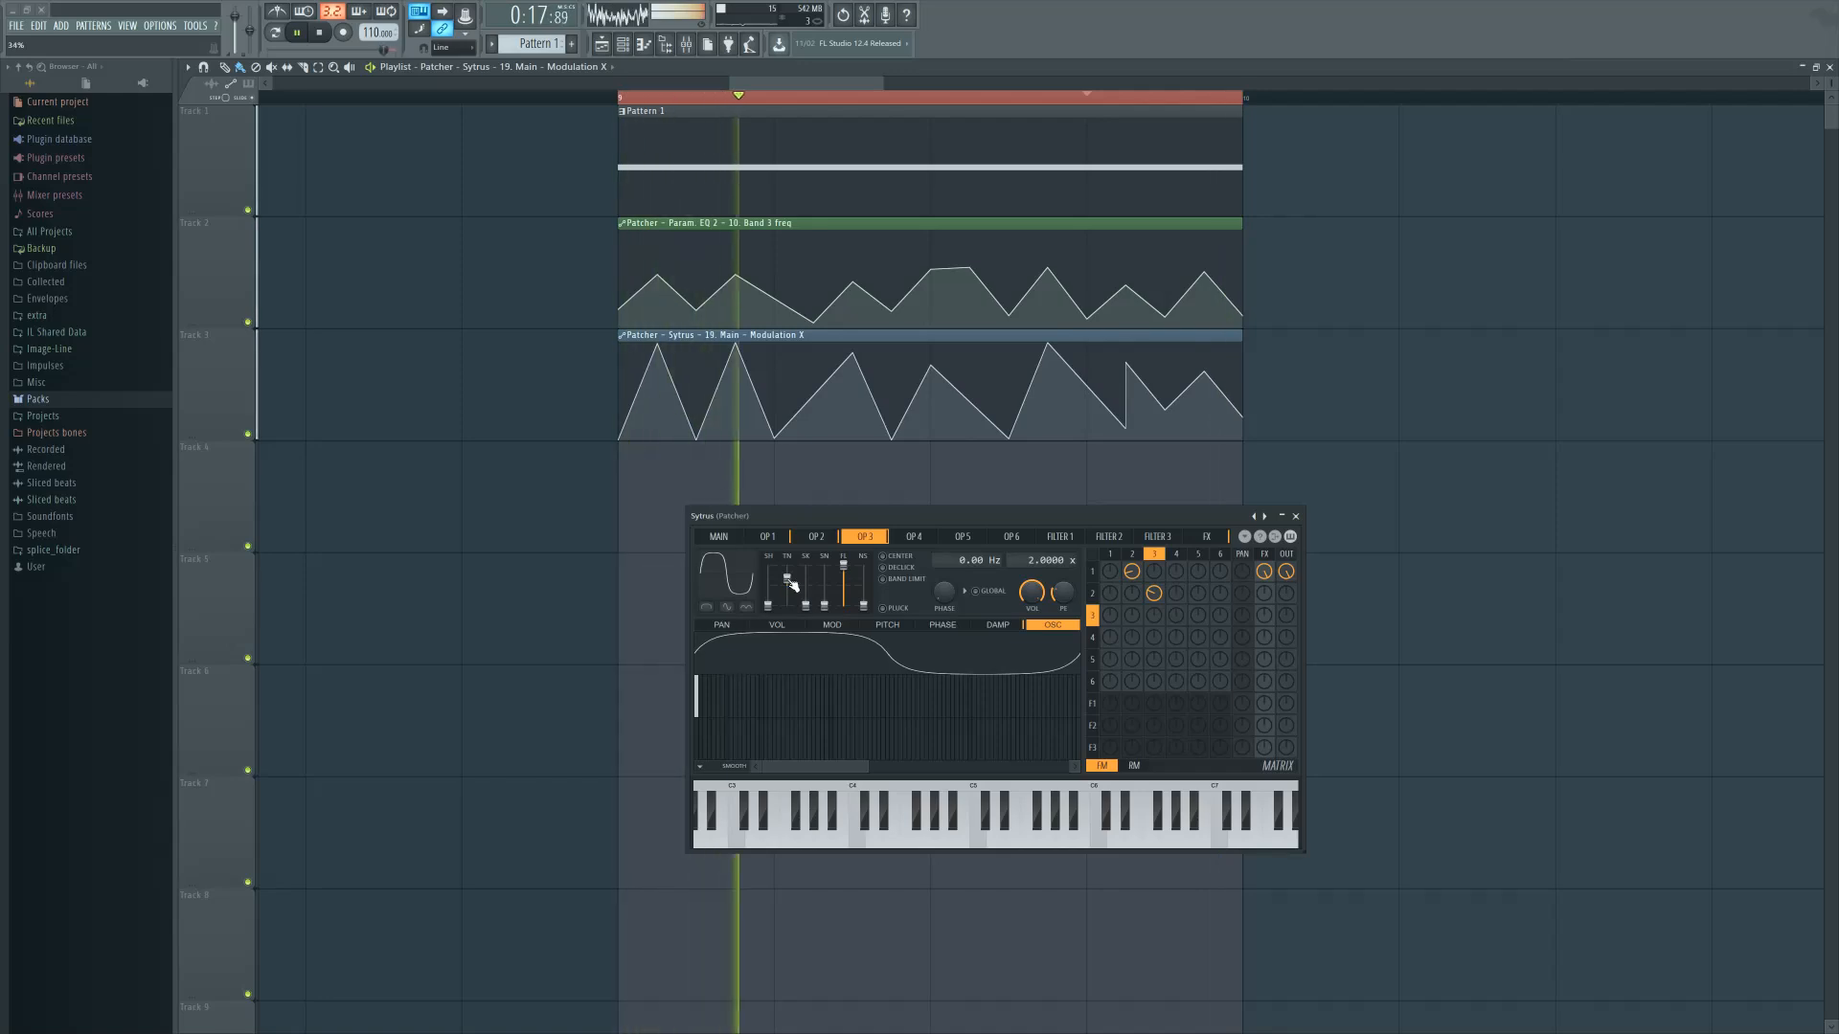
Raise the long Patcher note by five semitones and add a lower one-beat slide note at the start of the bar
{"action": "double_click", "coordinate": [763, 181]}
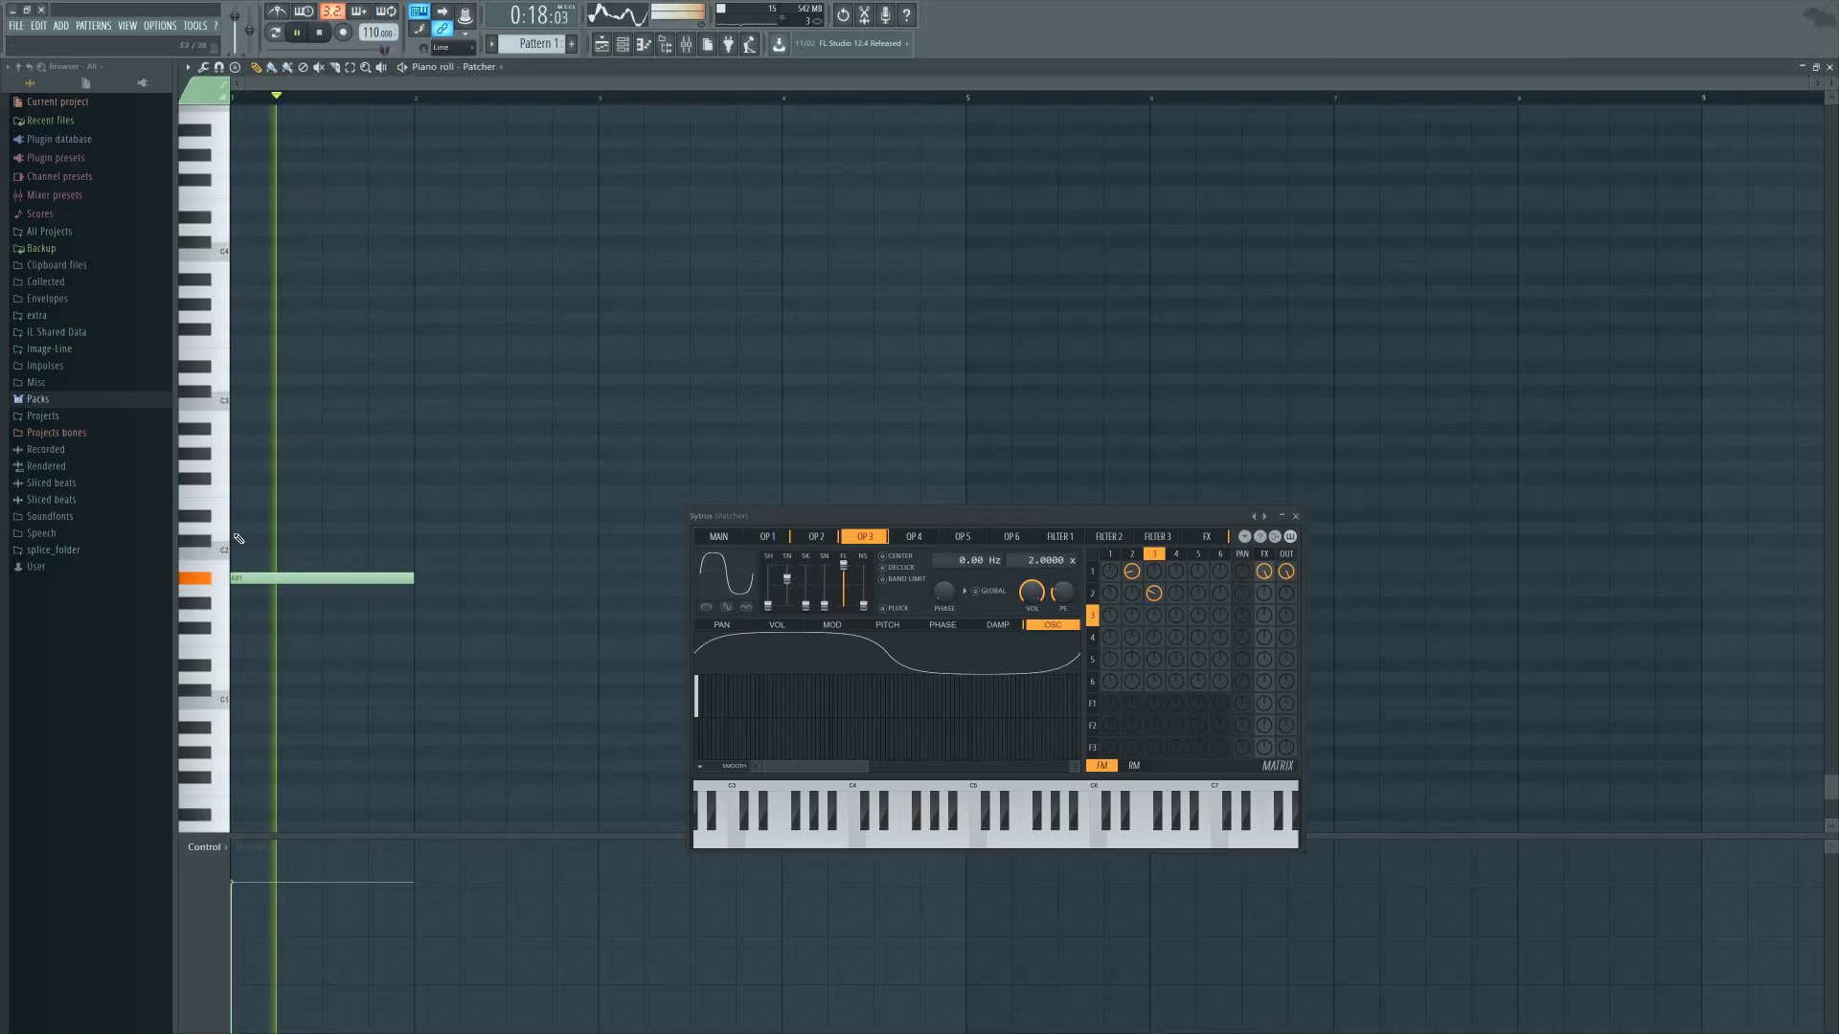
{"action": "left_click_drag", "start_coordinate": [253, 579], "coordinate": [258, 517]}
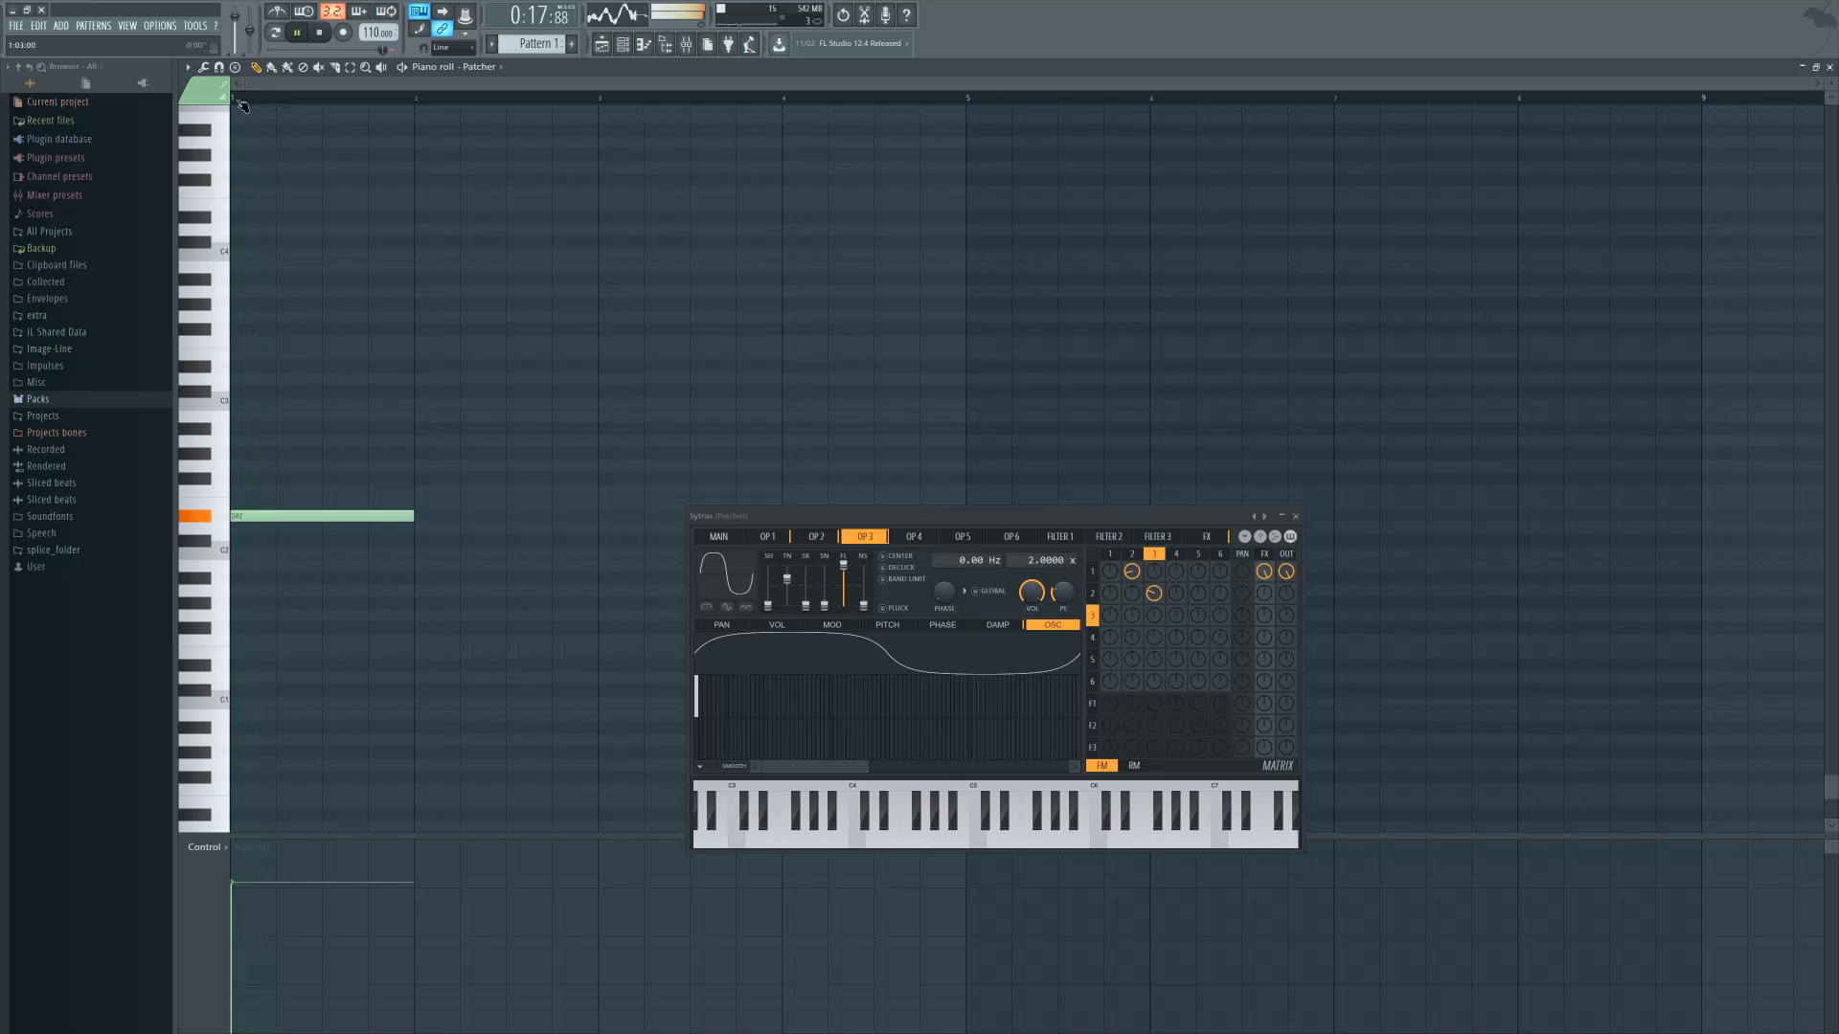
{"action": "key", "text": "space"}
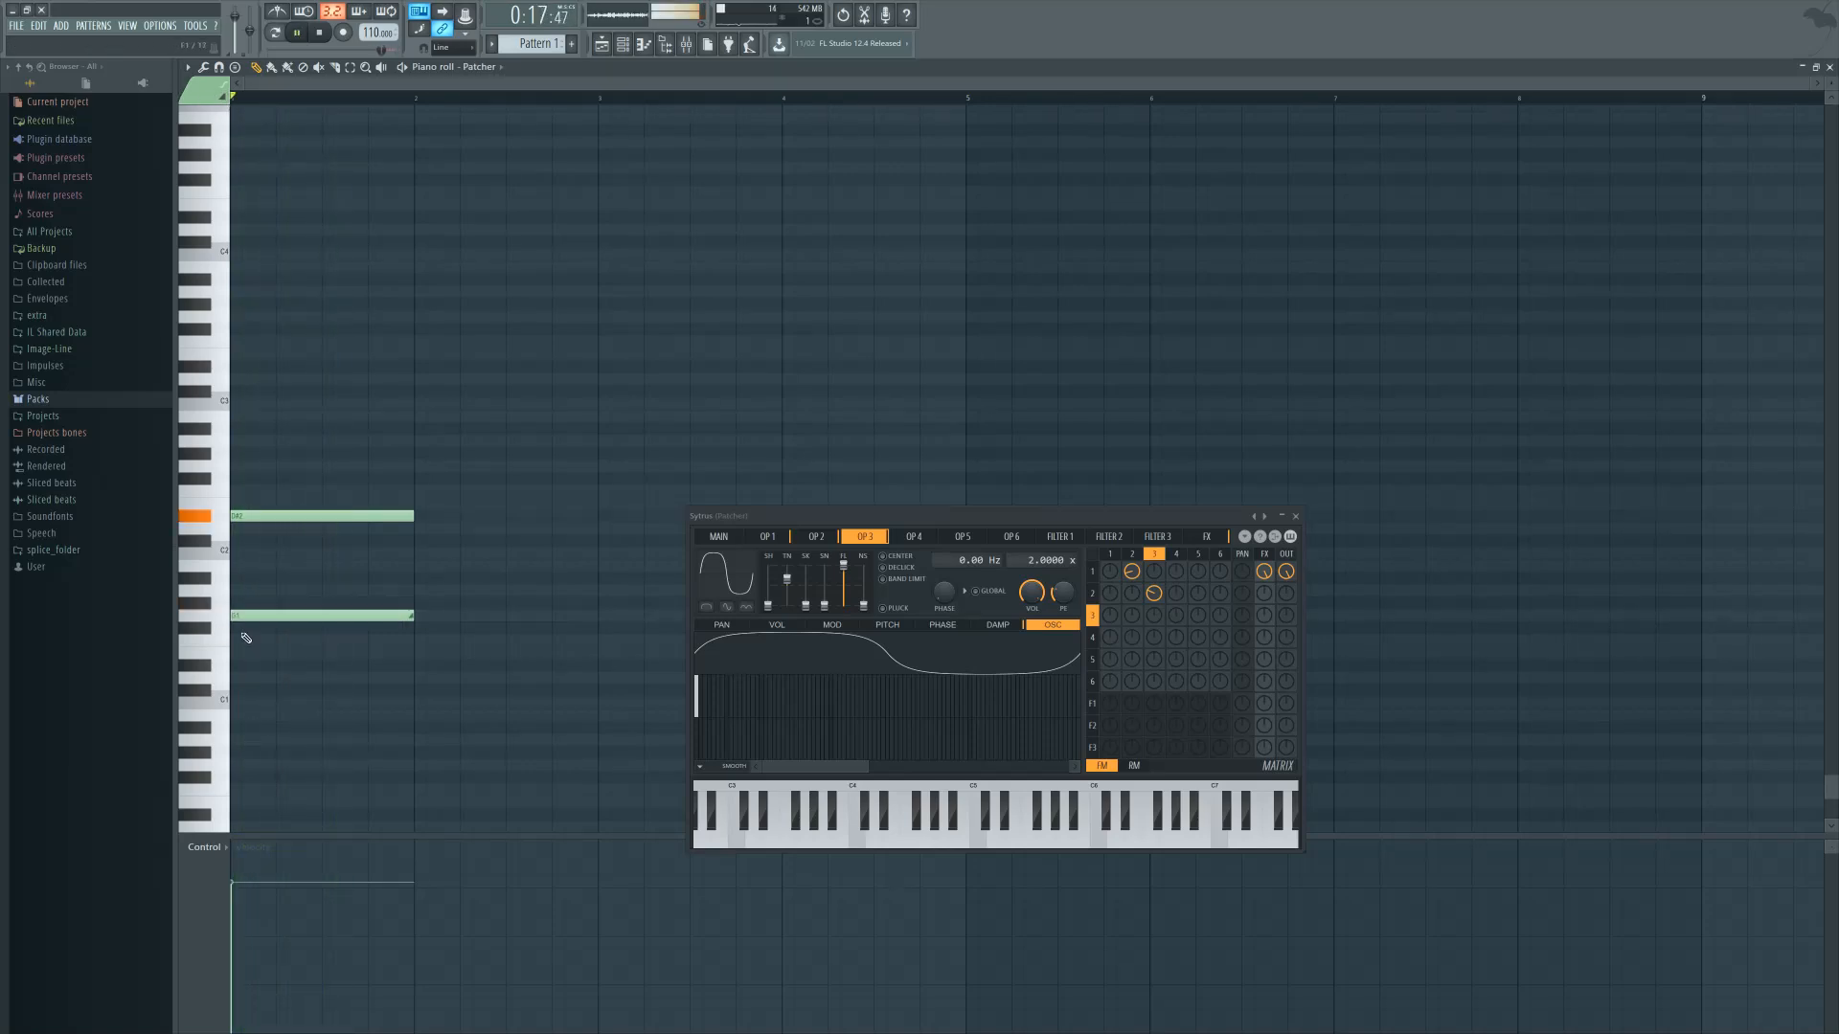
{"action": "left_click_drag", "start_coordinate": [410, 616], "coordinate": [275, 628]}
{"action": "key", "text": "space"}
{"action": "key", "text": "space"}
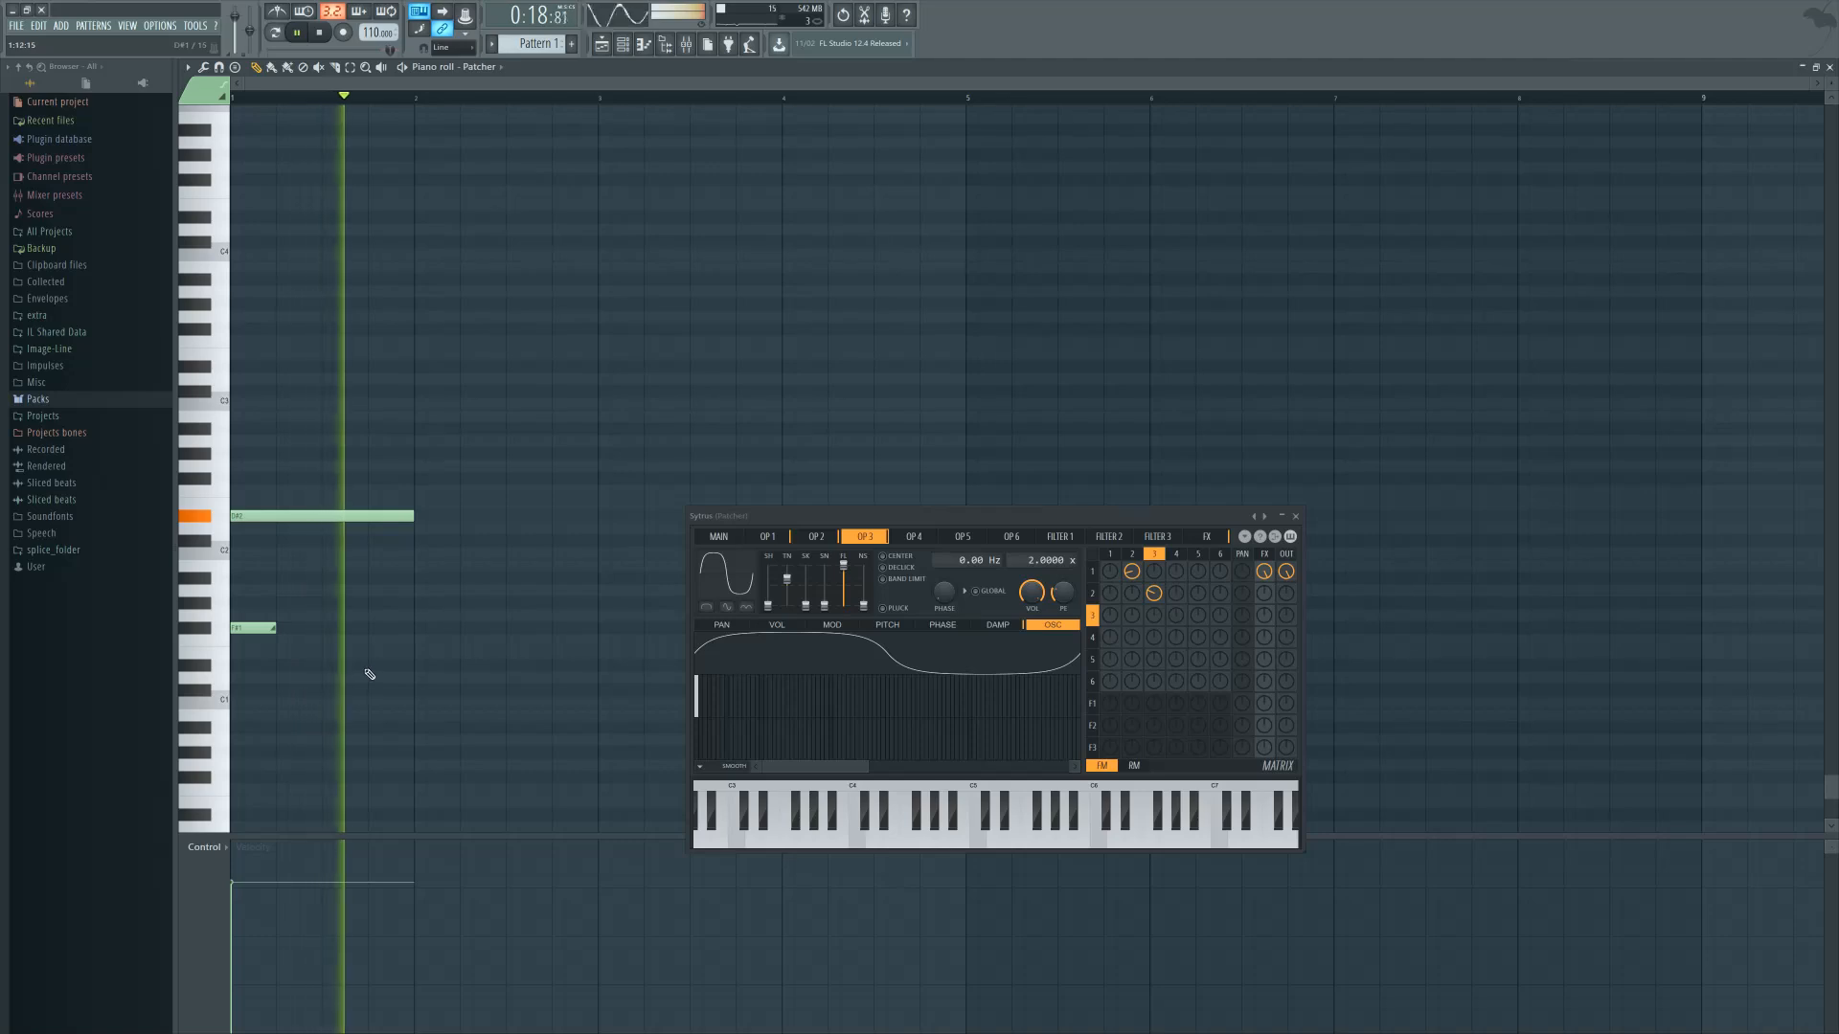
Add three short slide notes in the second half of the bar: one just above the long note and two well below it
{"action": "key", "text": "space"}
{"action": "key", "text": "space"}
{"action": "left_click", "coordinate": [339, 629]}
{"action": "left_click_drag", "start_coordinate": [378, 628], "coordinate": [367, 740]}
{"action": "left_click", "coordinate": [363, 502]}
{"action": "key", "text": "space"}
{"action": "left_click", "coordinate": [344, 507]}
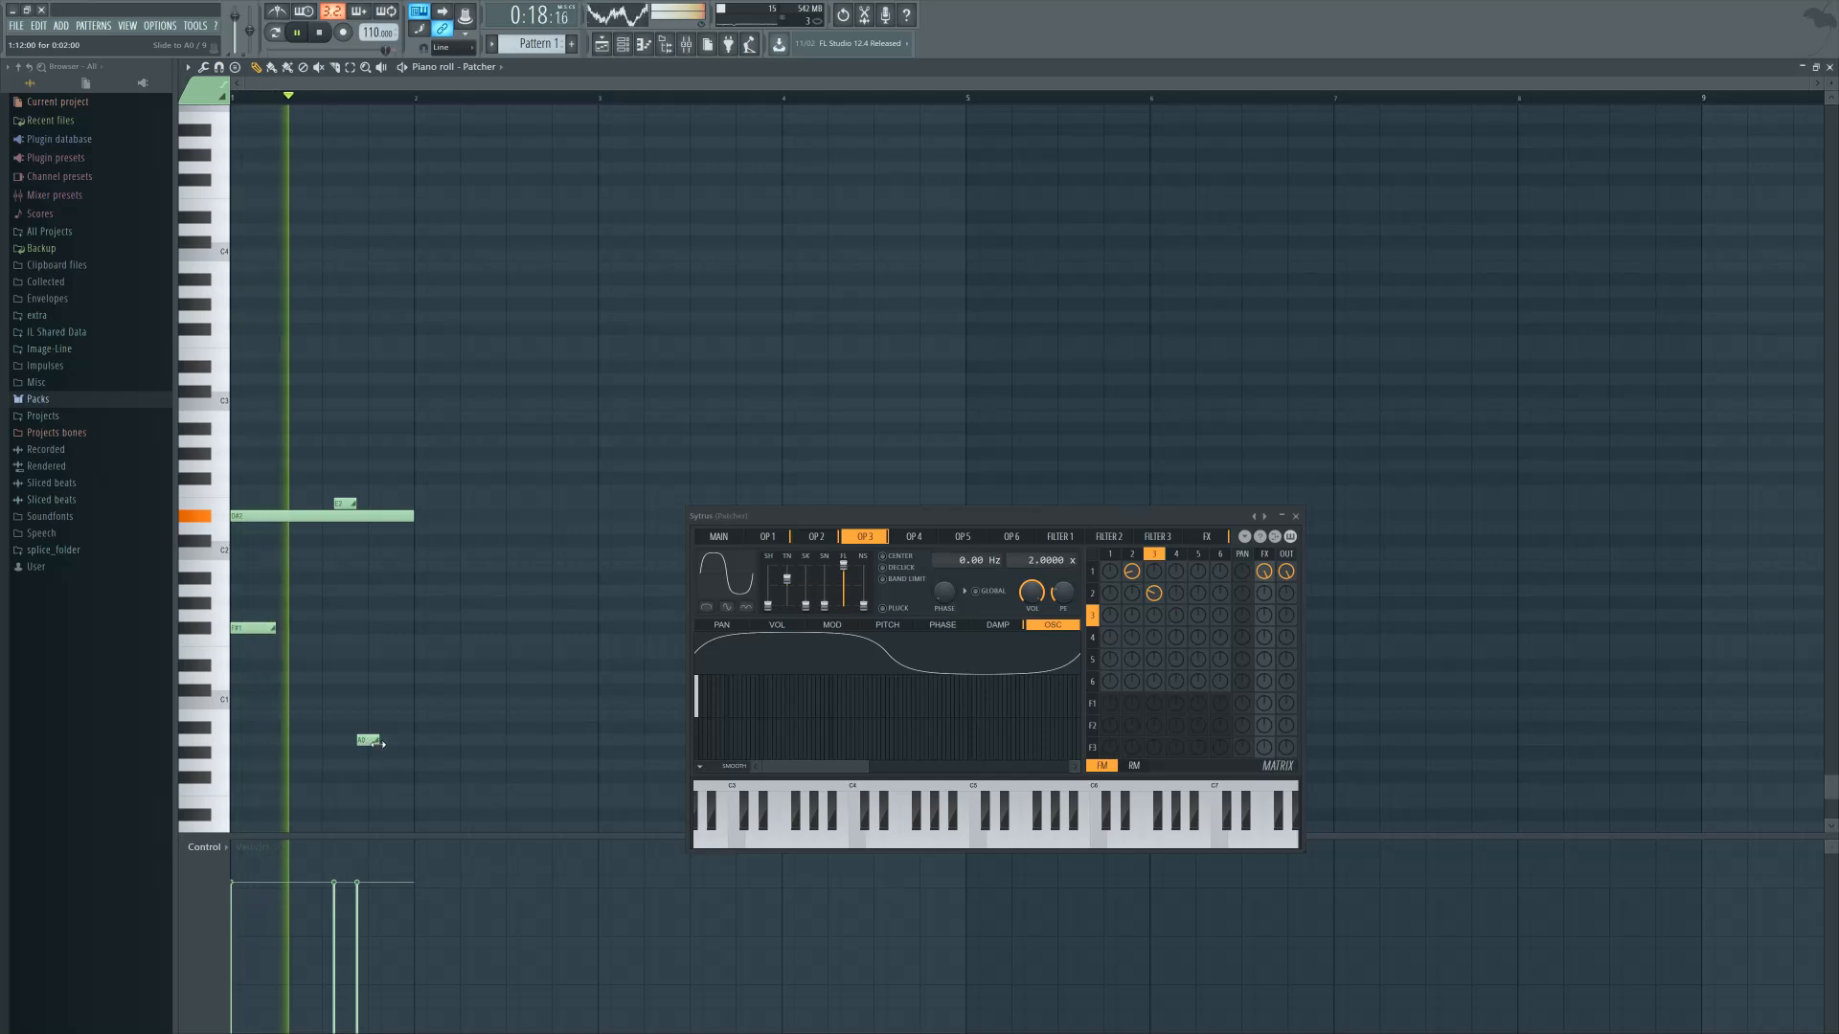
{"action": "left_click", "coordinate": [383, 655]}
{"action": "left_click_drag", "start_coordinate": [382, 665], "coordinate": [370, 639]}
Ring-modulate operator 2 with operator 5 in the Sytrus matrix
{"action": "left_click", "coordinate": [1110, 555]}
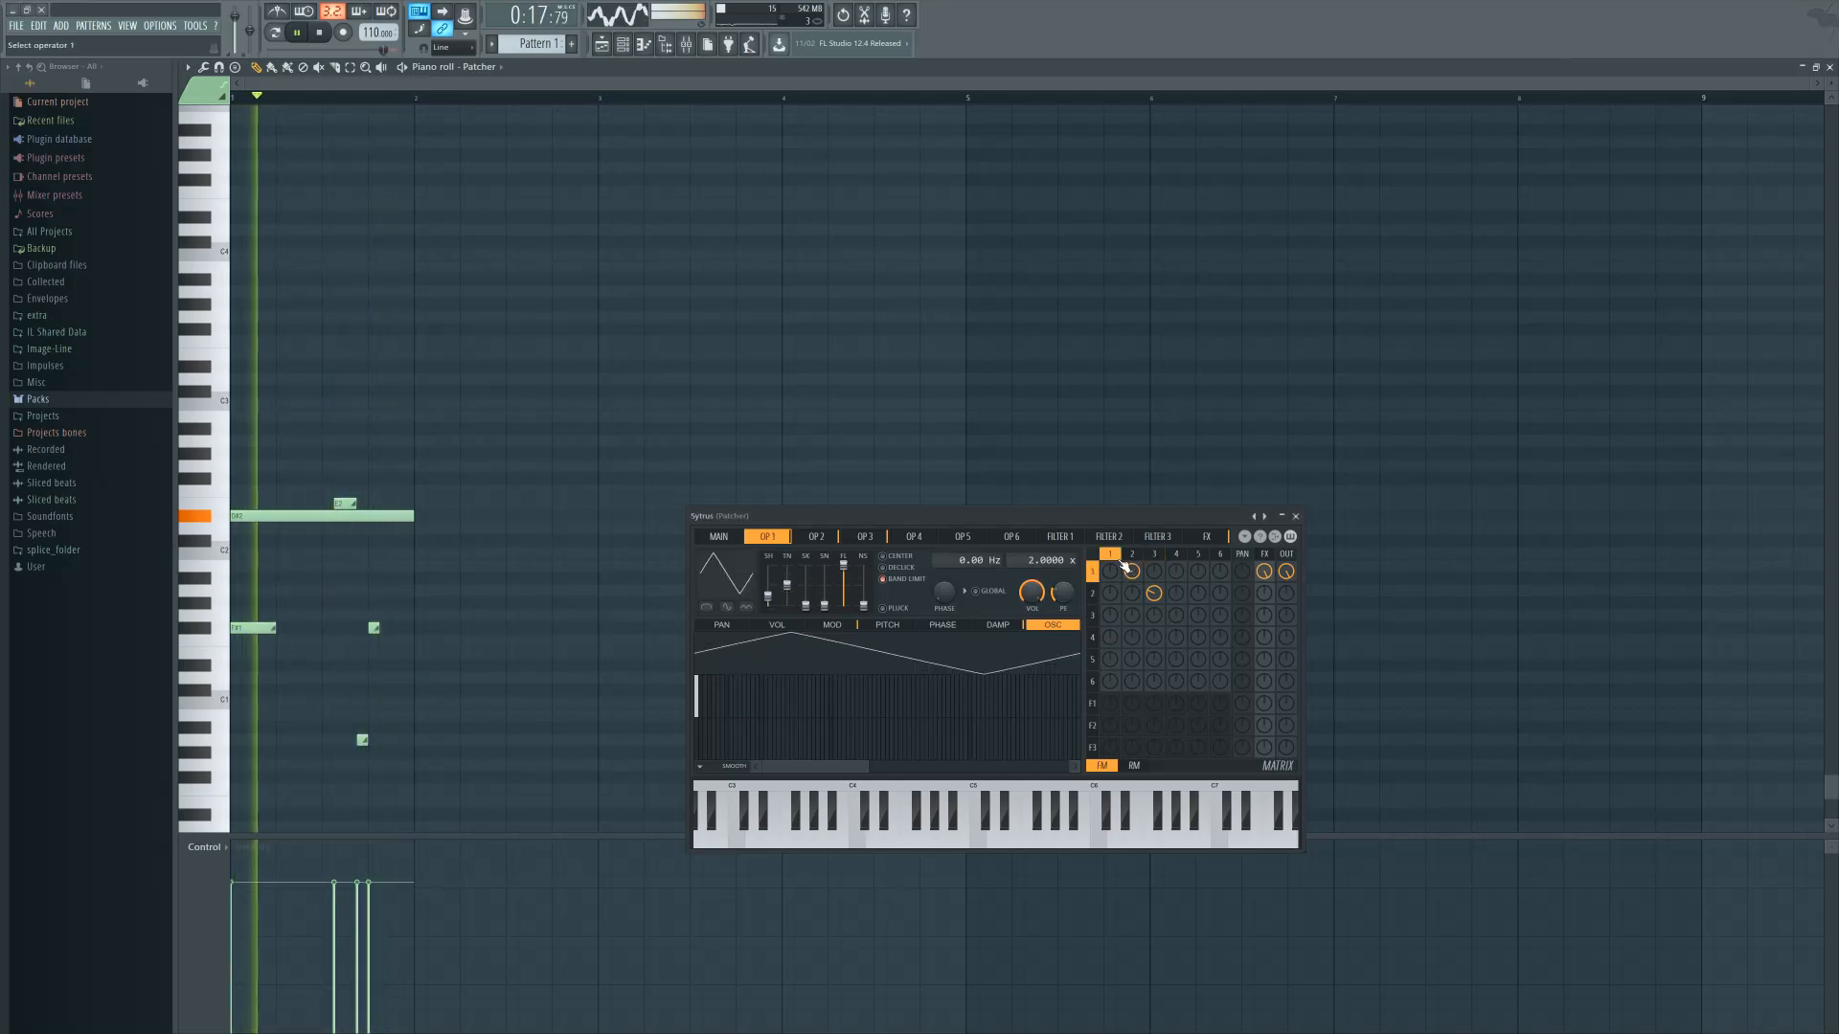
{"action": "left_click", "coordinate": [1134, 766]}
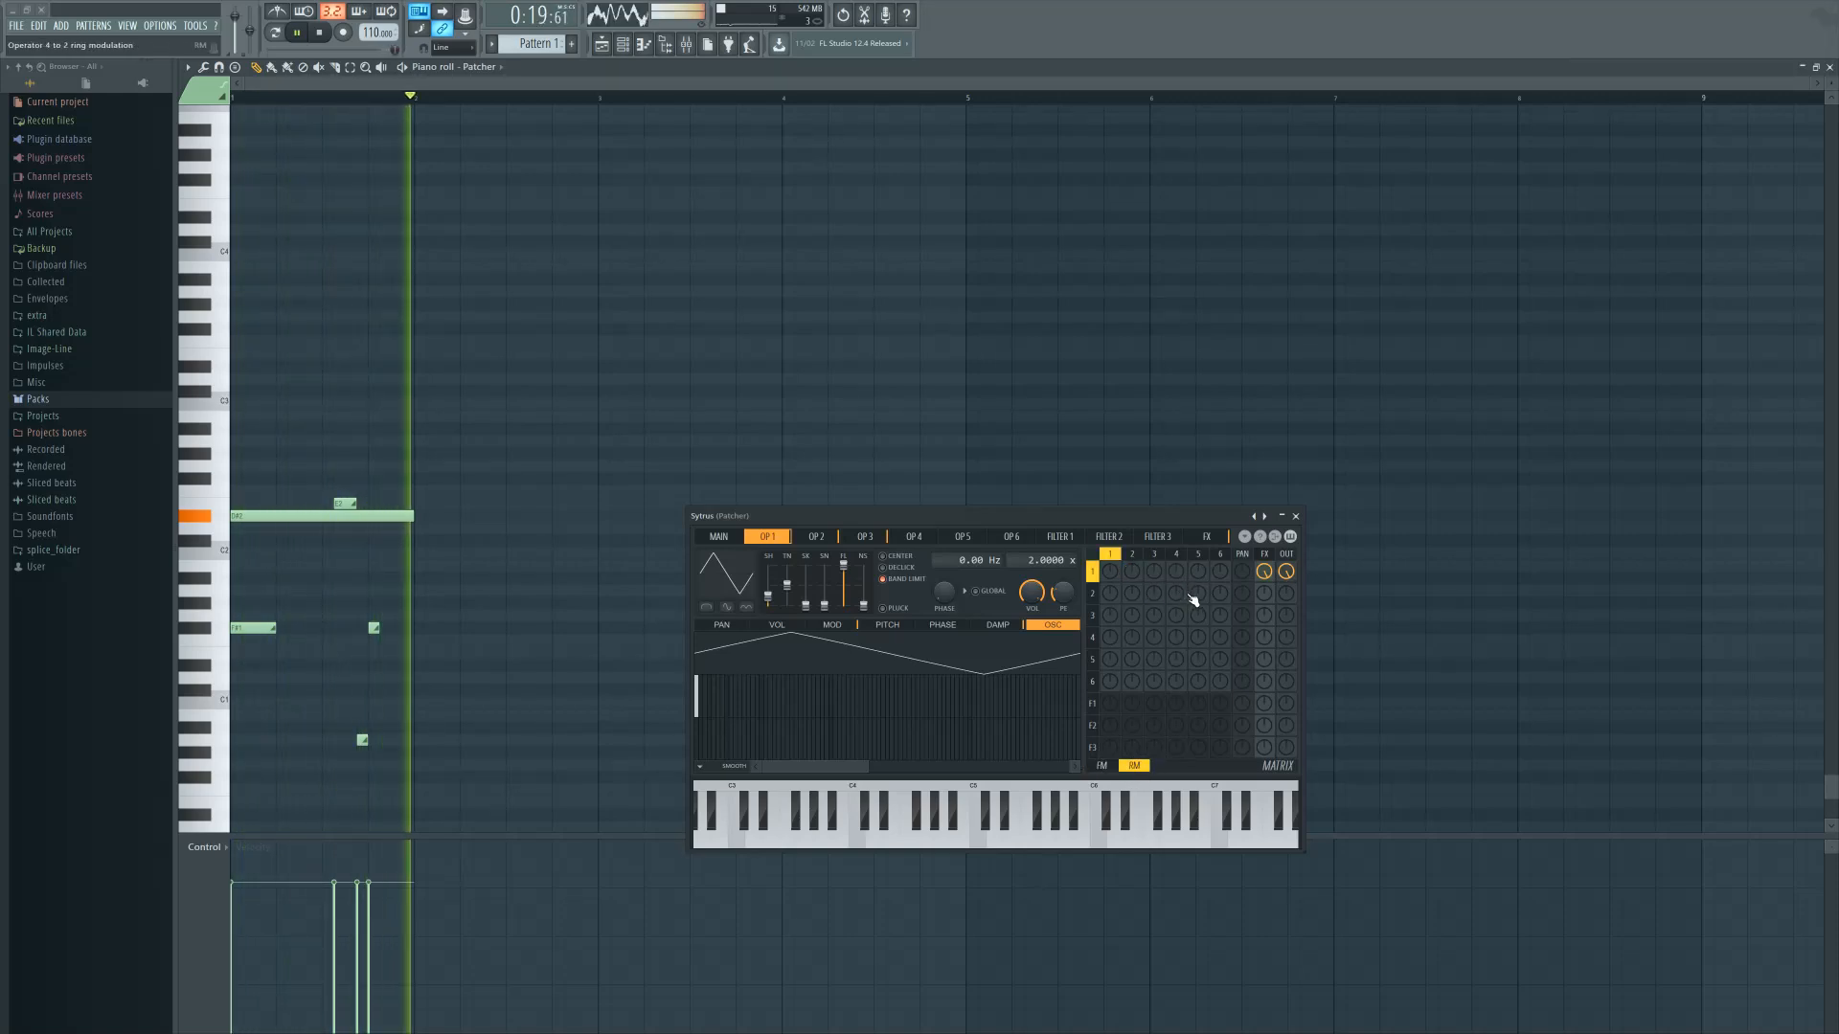
{"action": "left_click_drag", "start_coordinate": [1195, 598], "coordinate": [1195, 661]}
Reshape operator 5's oscillator into a half-wave with a shifted phase and slightly higher tension
{"action": "left_click", "coordinate": [1197, 555]}
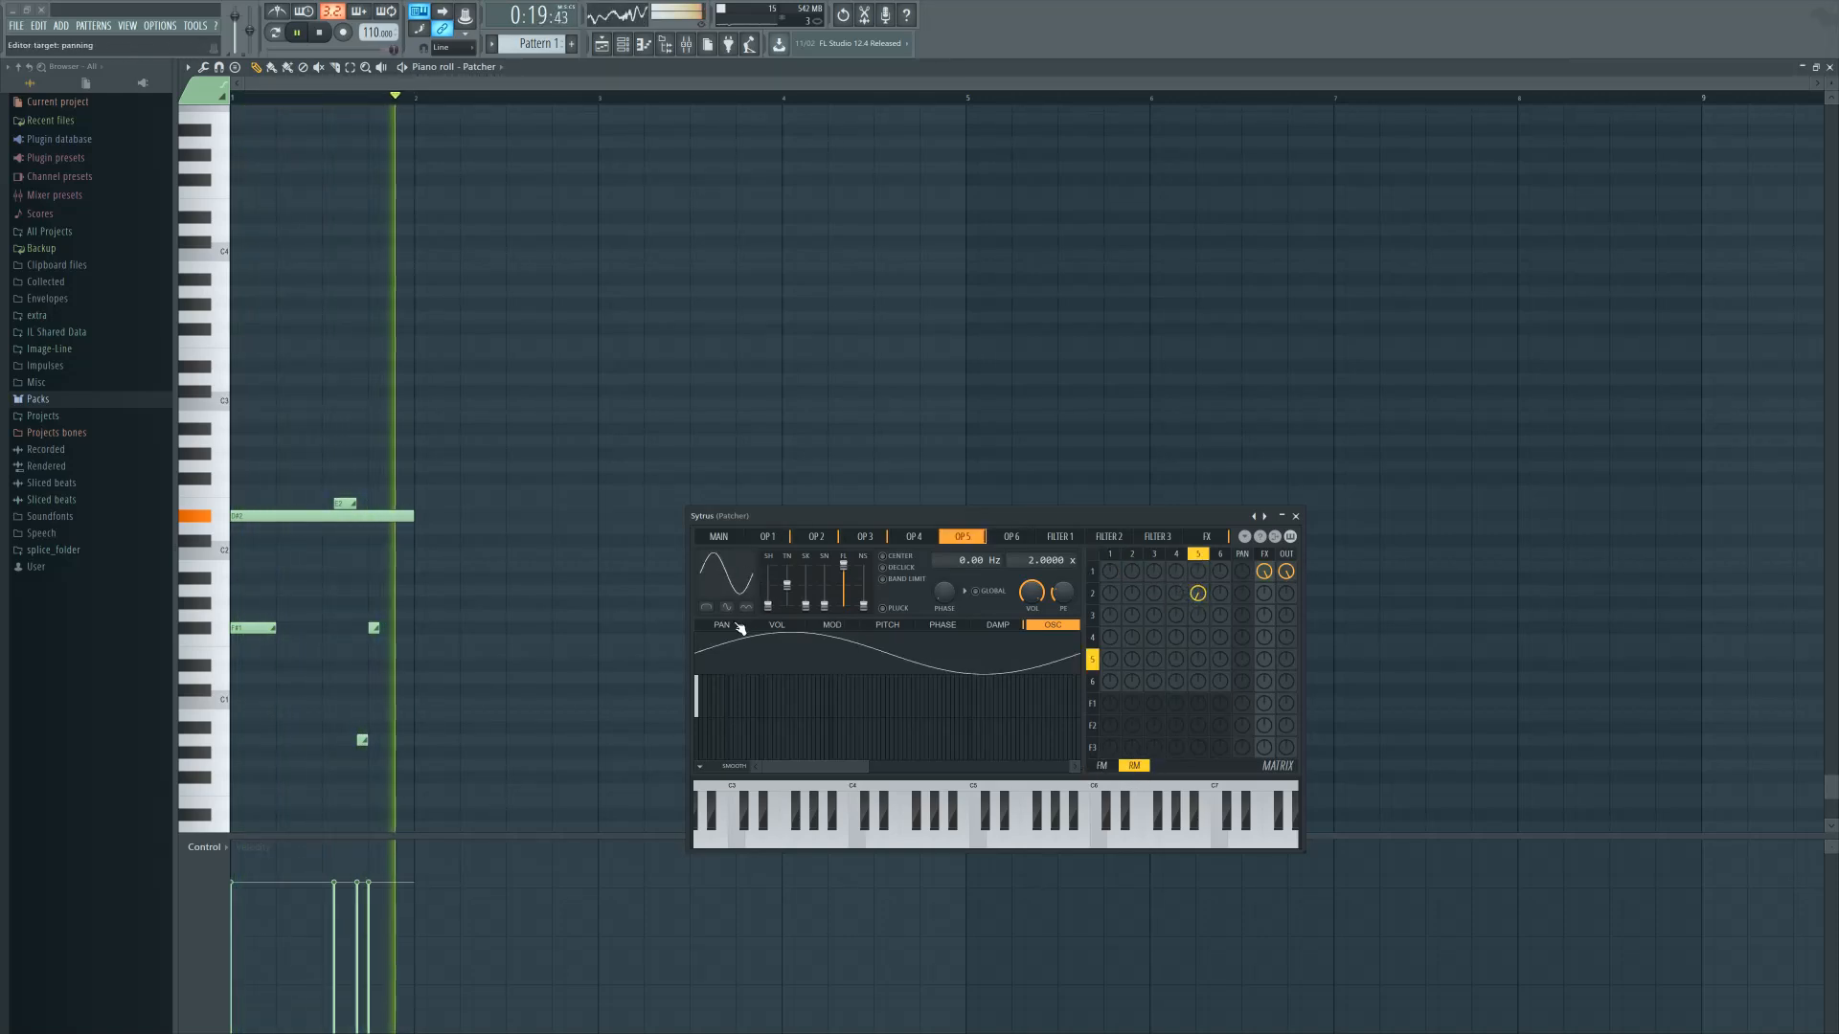
{"action": "left_click", "coordinate": [711, 608]}
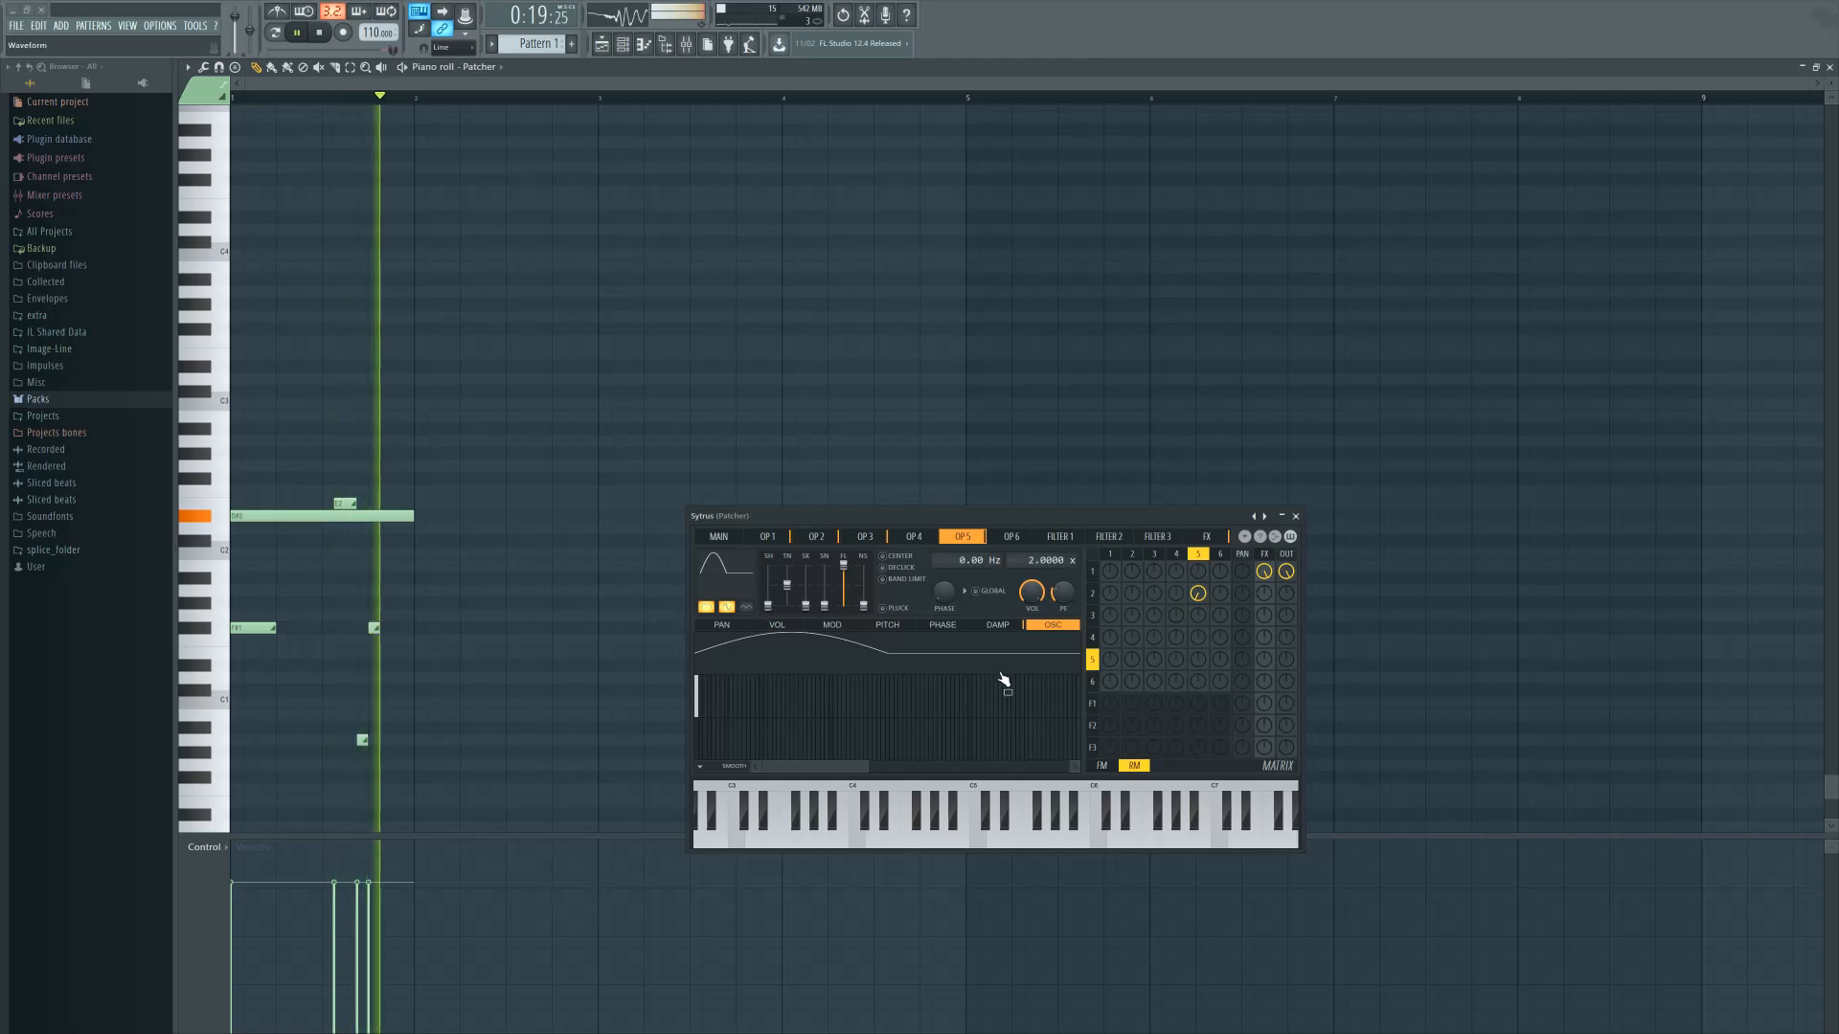
{"action": "left_click", "coordinate": [727, 607]}
{"action": "left_click", "coordinate": [727, 607]}
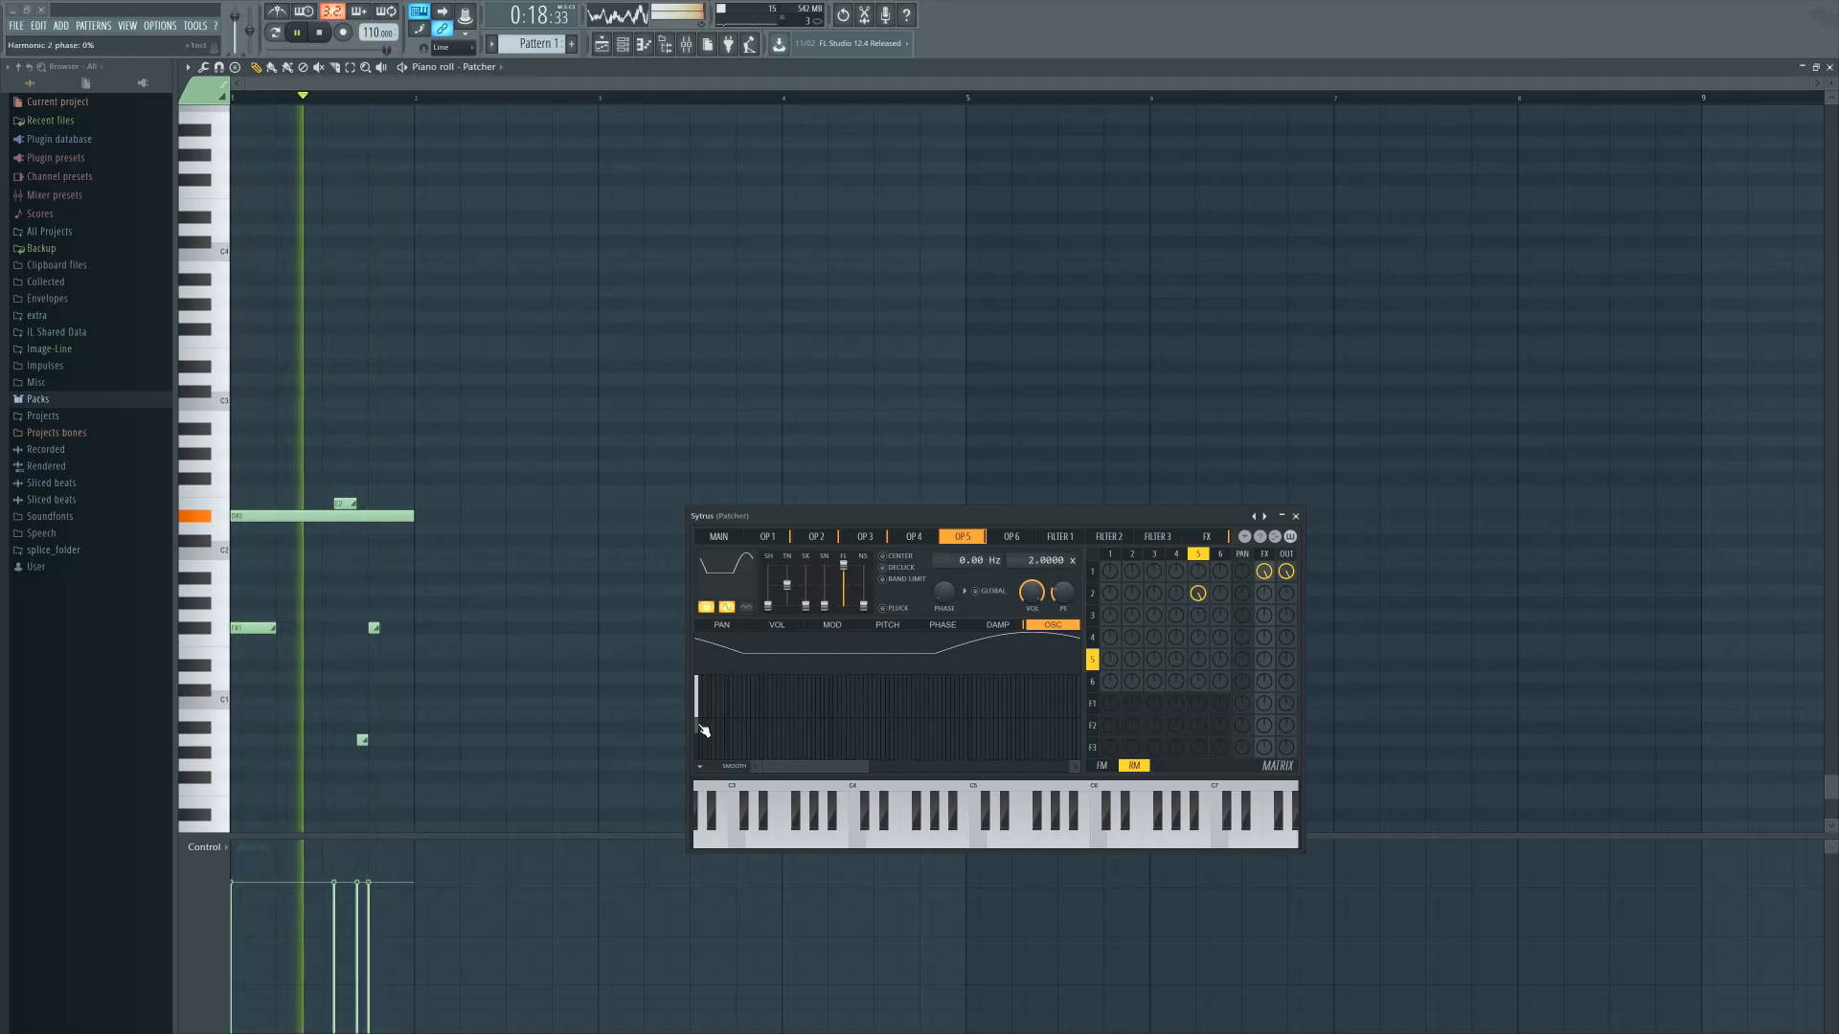
{"action": "left_click_drag", "start_coordinate": [697, 728], "coordinate": [698, 750]}
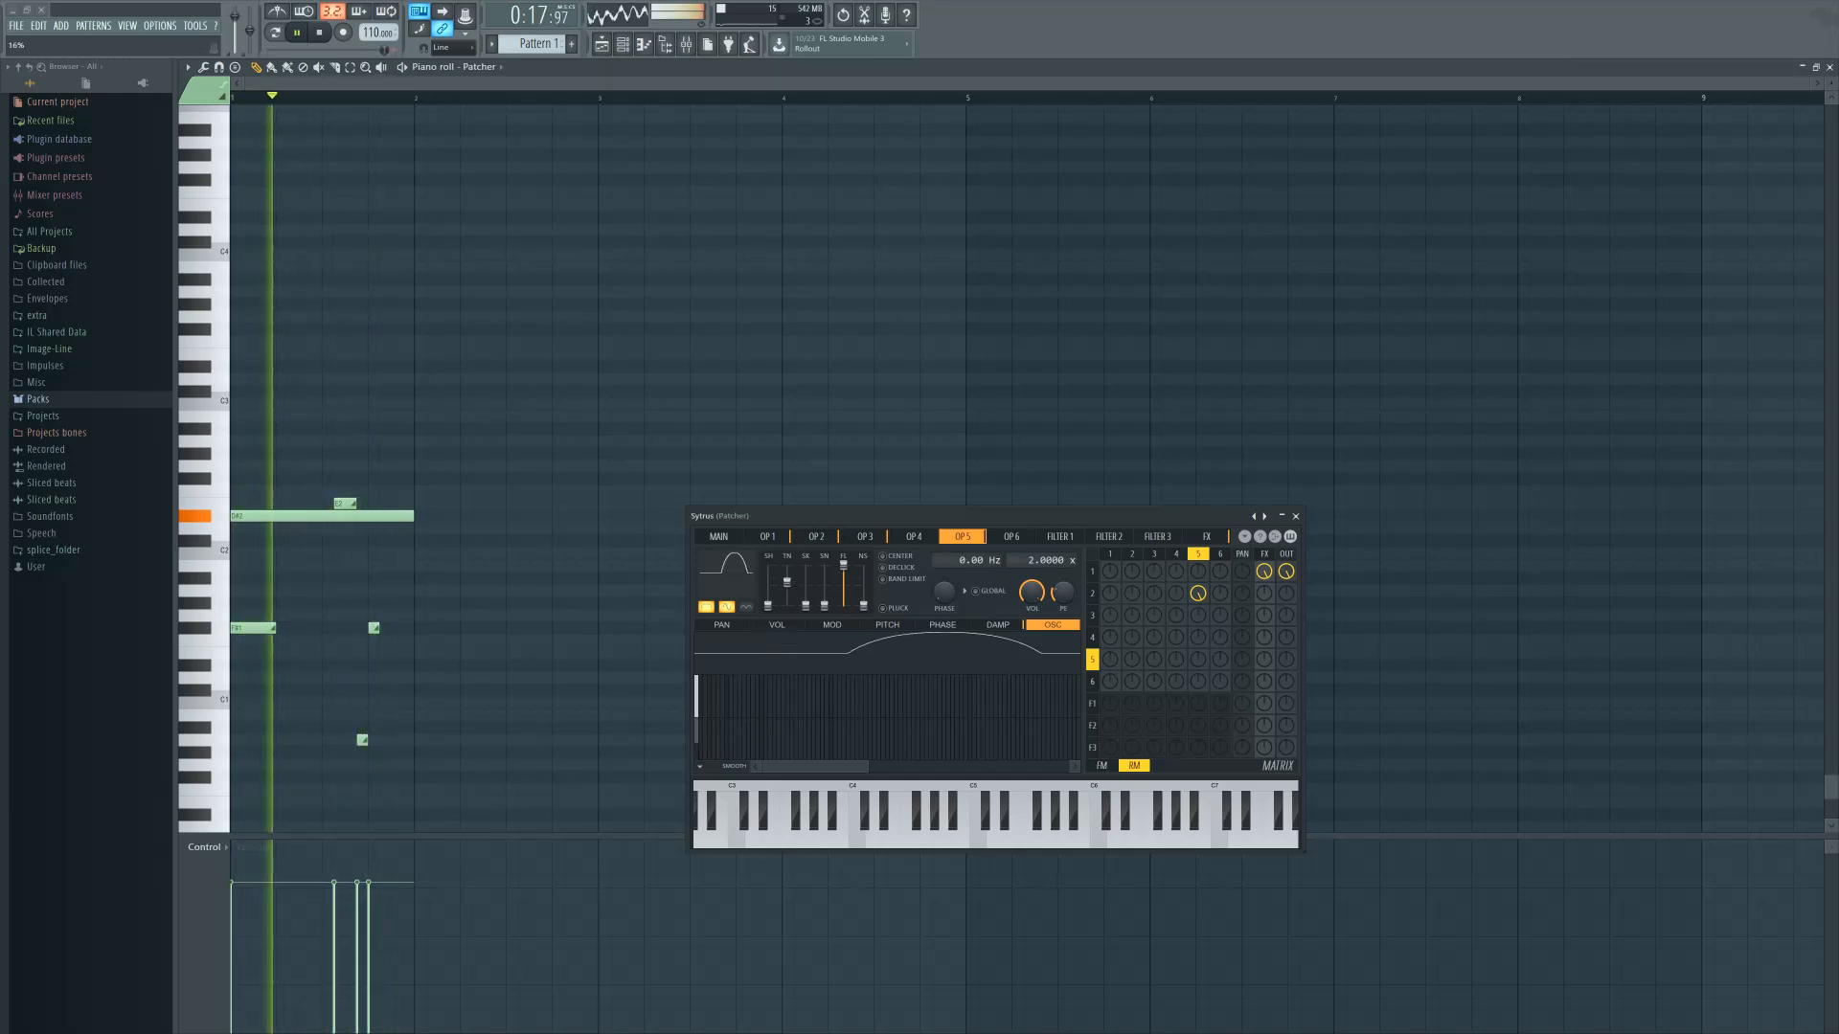
{"action": "mouse_move", "coordinate": [787, 586]}
{"action": "left_mouse_down"}
{"action": "mouse_move", "coordinate": [792, 600]}
{"action": "mouse_move", "coordinate": [810, 574]}
{"action": "mouse_move", "coordinate": [810, 609]}
{"action": "left_mouse_up"}
{"action": "left_click_drag", "start_coordinate": [791, 596], "coordinate": [792, 585]}
{"action": "left_click", "coordinate": [1296, 517]}
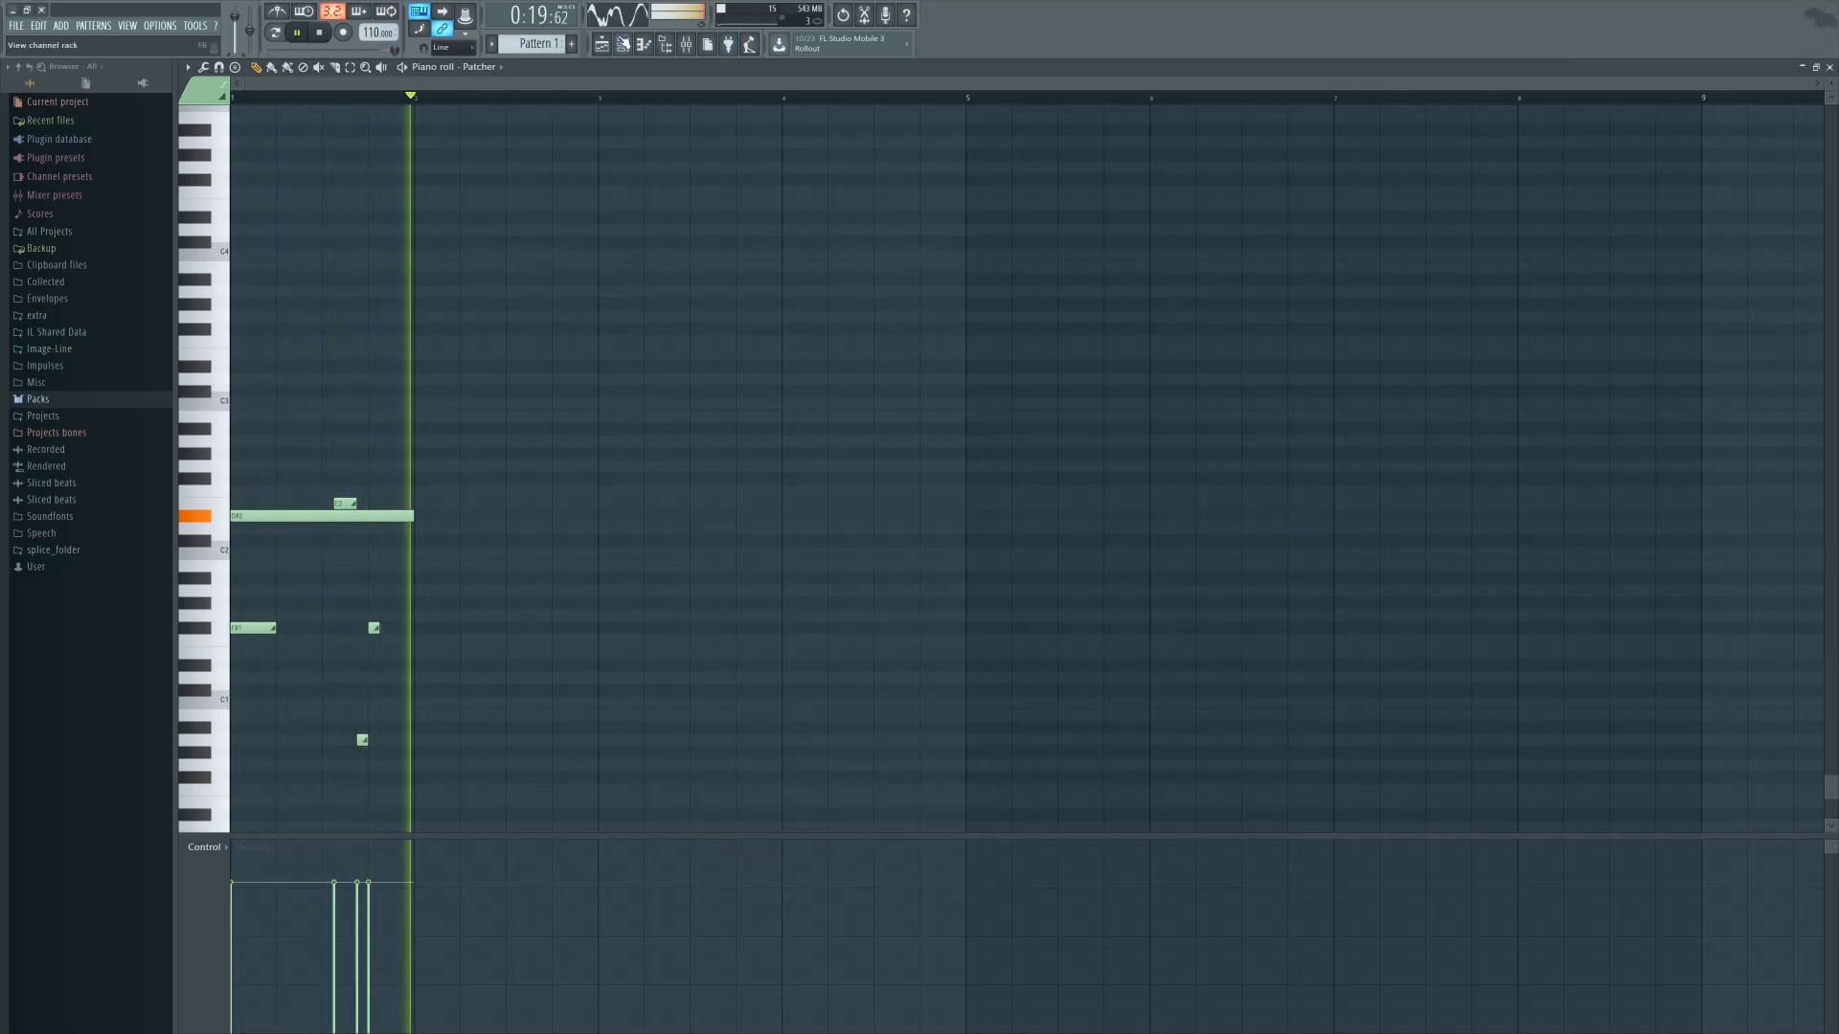
Insert a WaveShaper after the upper Sytrus in the Patcher map and bend its curve into a steep rise with a flat top
{"action": "key", "text": "F6"}
{"action": "left_click", "coordinate": [1030, 256]}
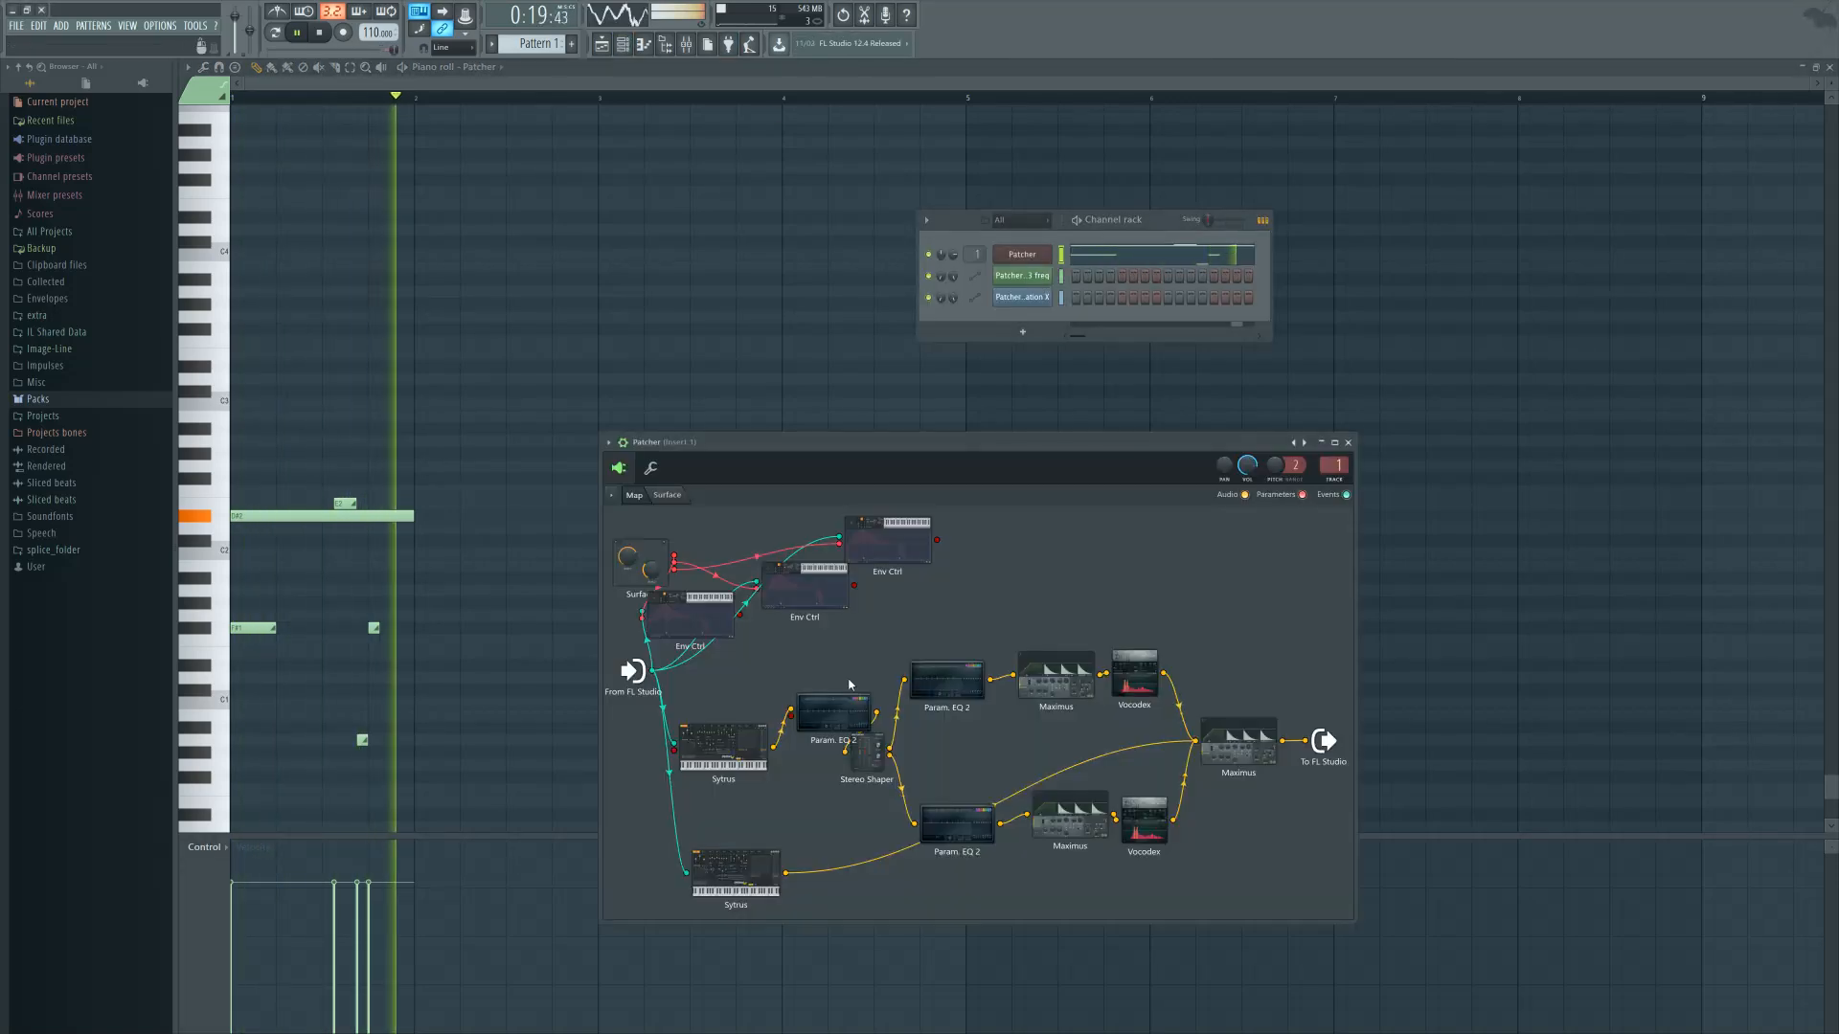
{"action": "left_click_drag", "start_coordinate": [837, 720], "coordinate": [822, 706]}
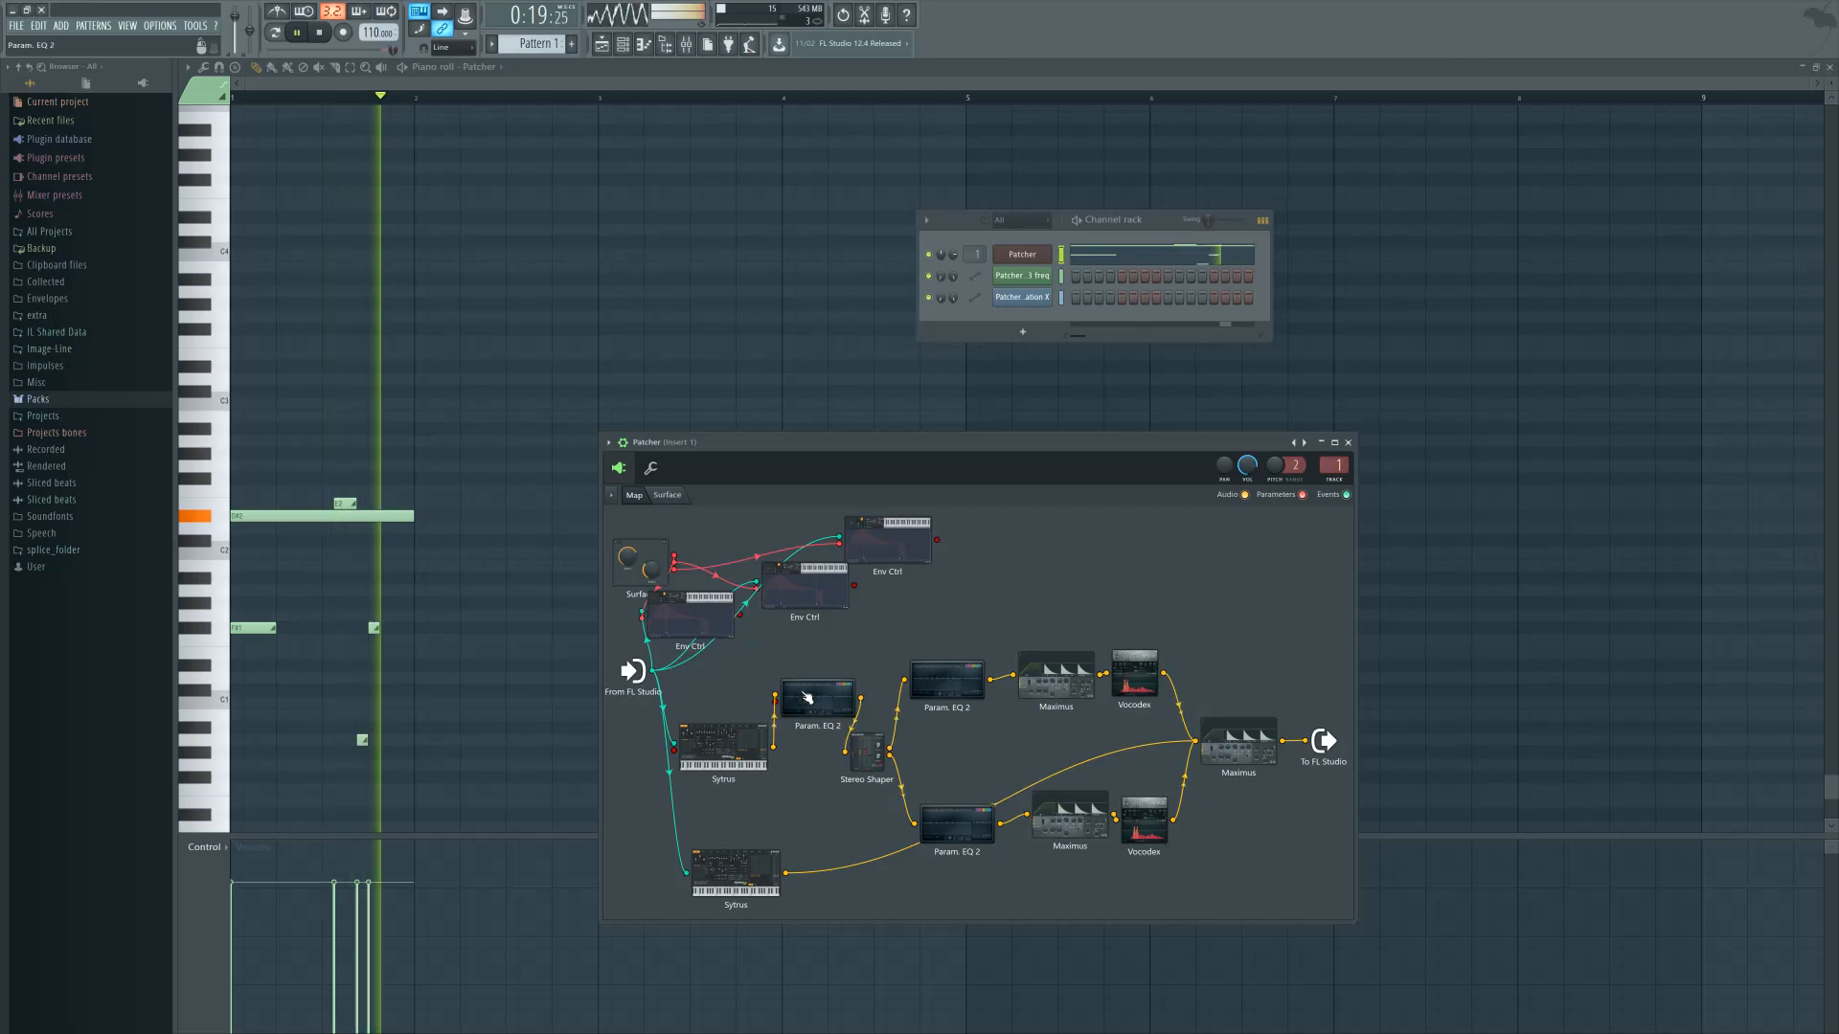
{"action": "key", "text": "F8"}
{"action": "key", "text": "F8"}
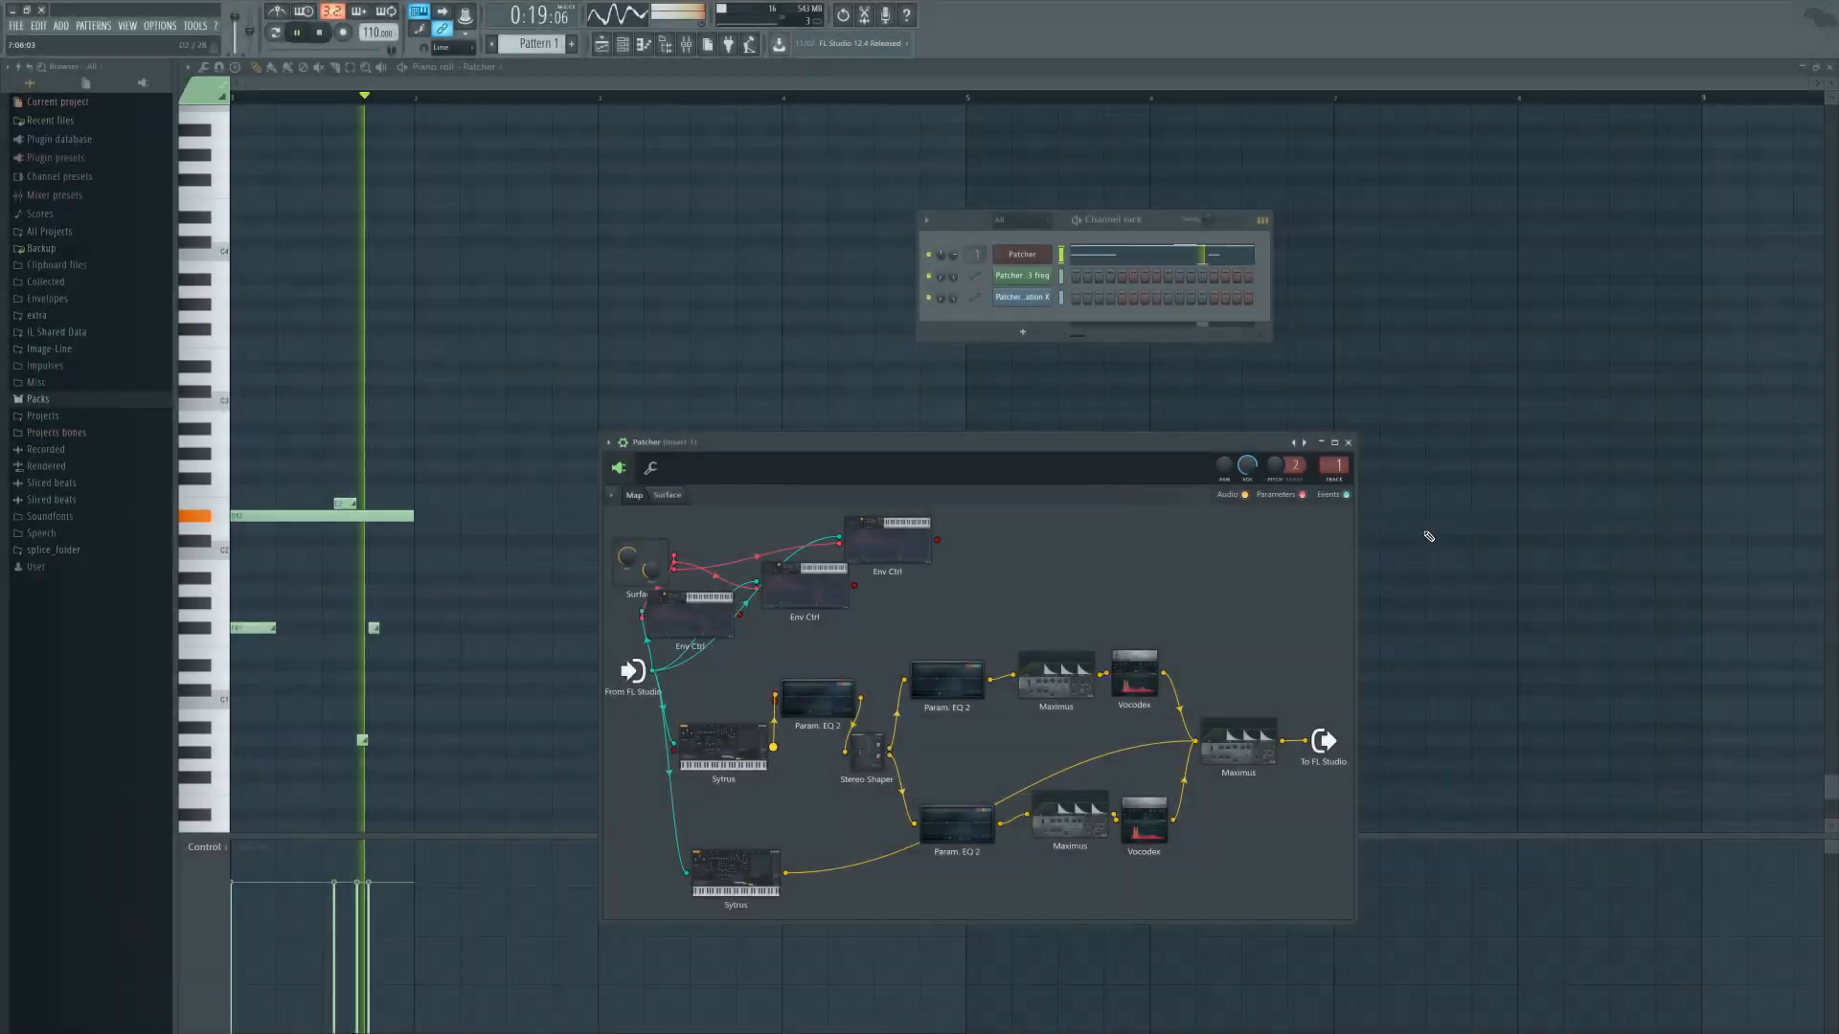
{"action": "key", "text": "F8"}
{"action": "key", "text": "F8"}
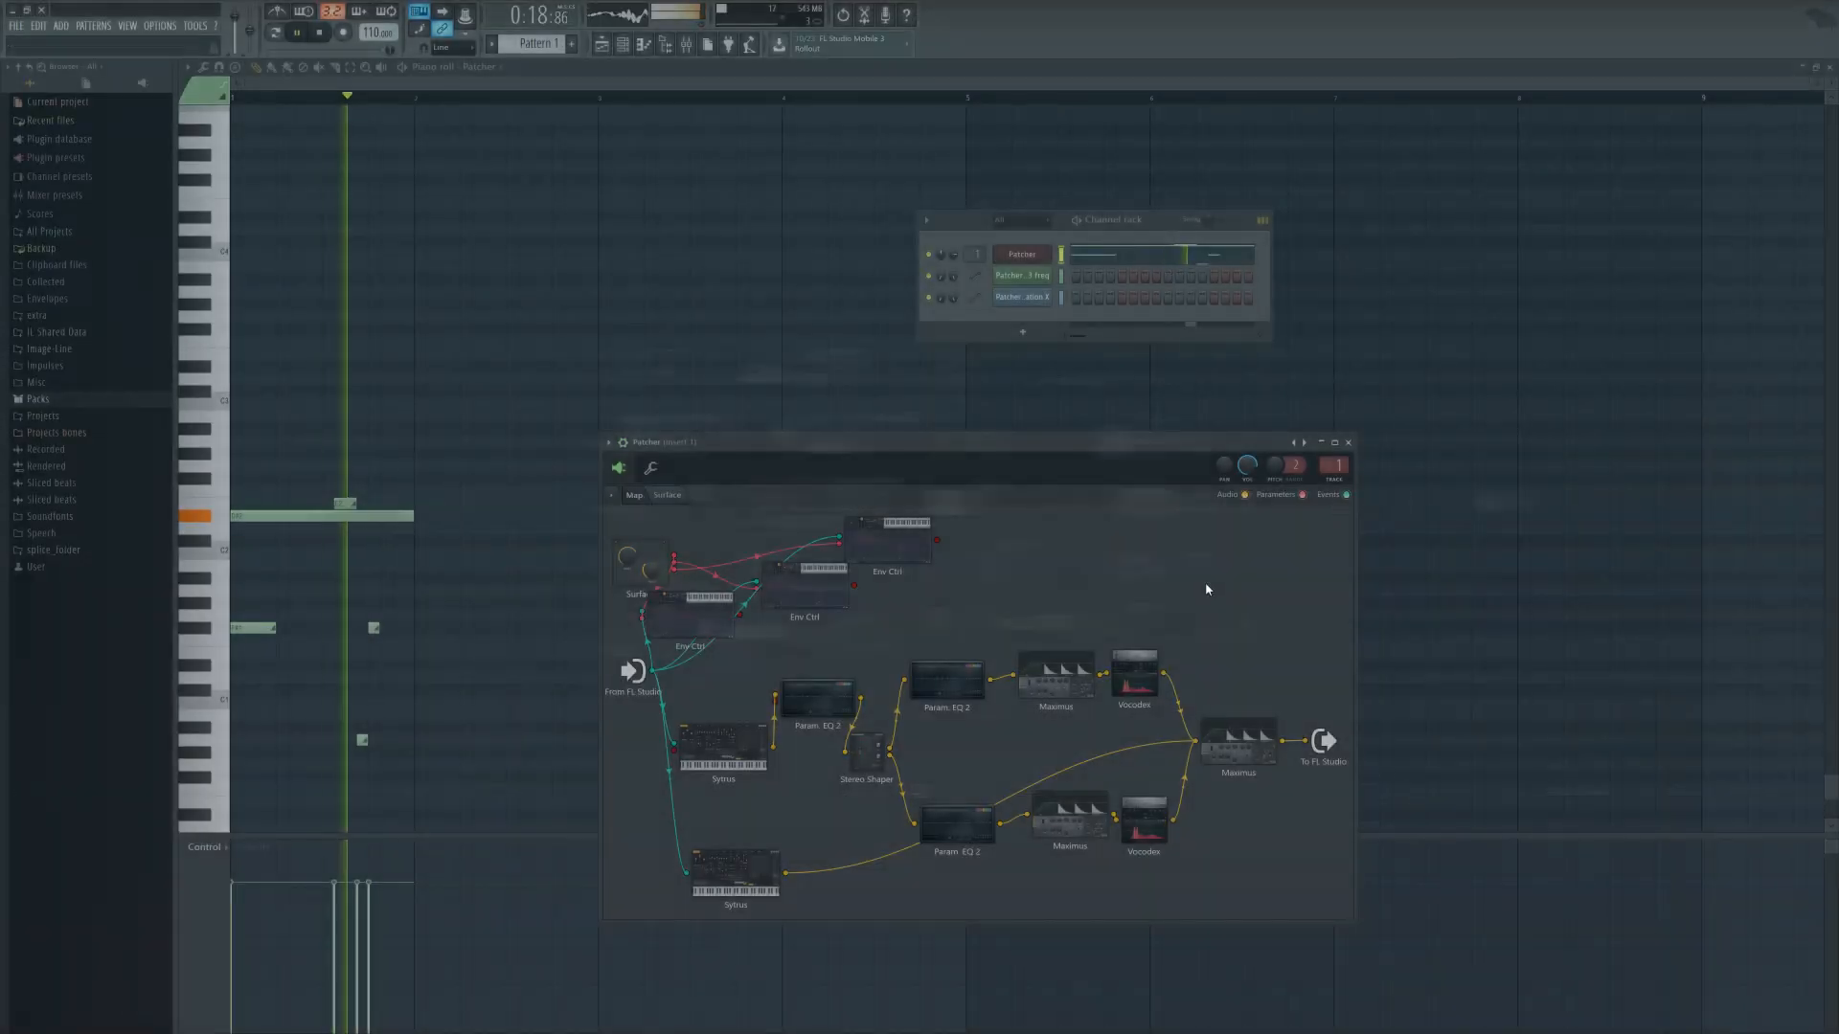
{"action": "key", "text": "F8"}
{"action": "left_click", "coordinate": [1073, 598]}
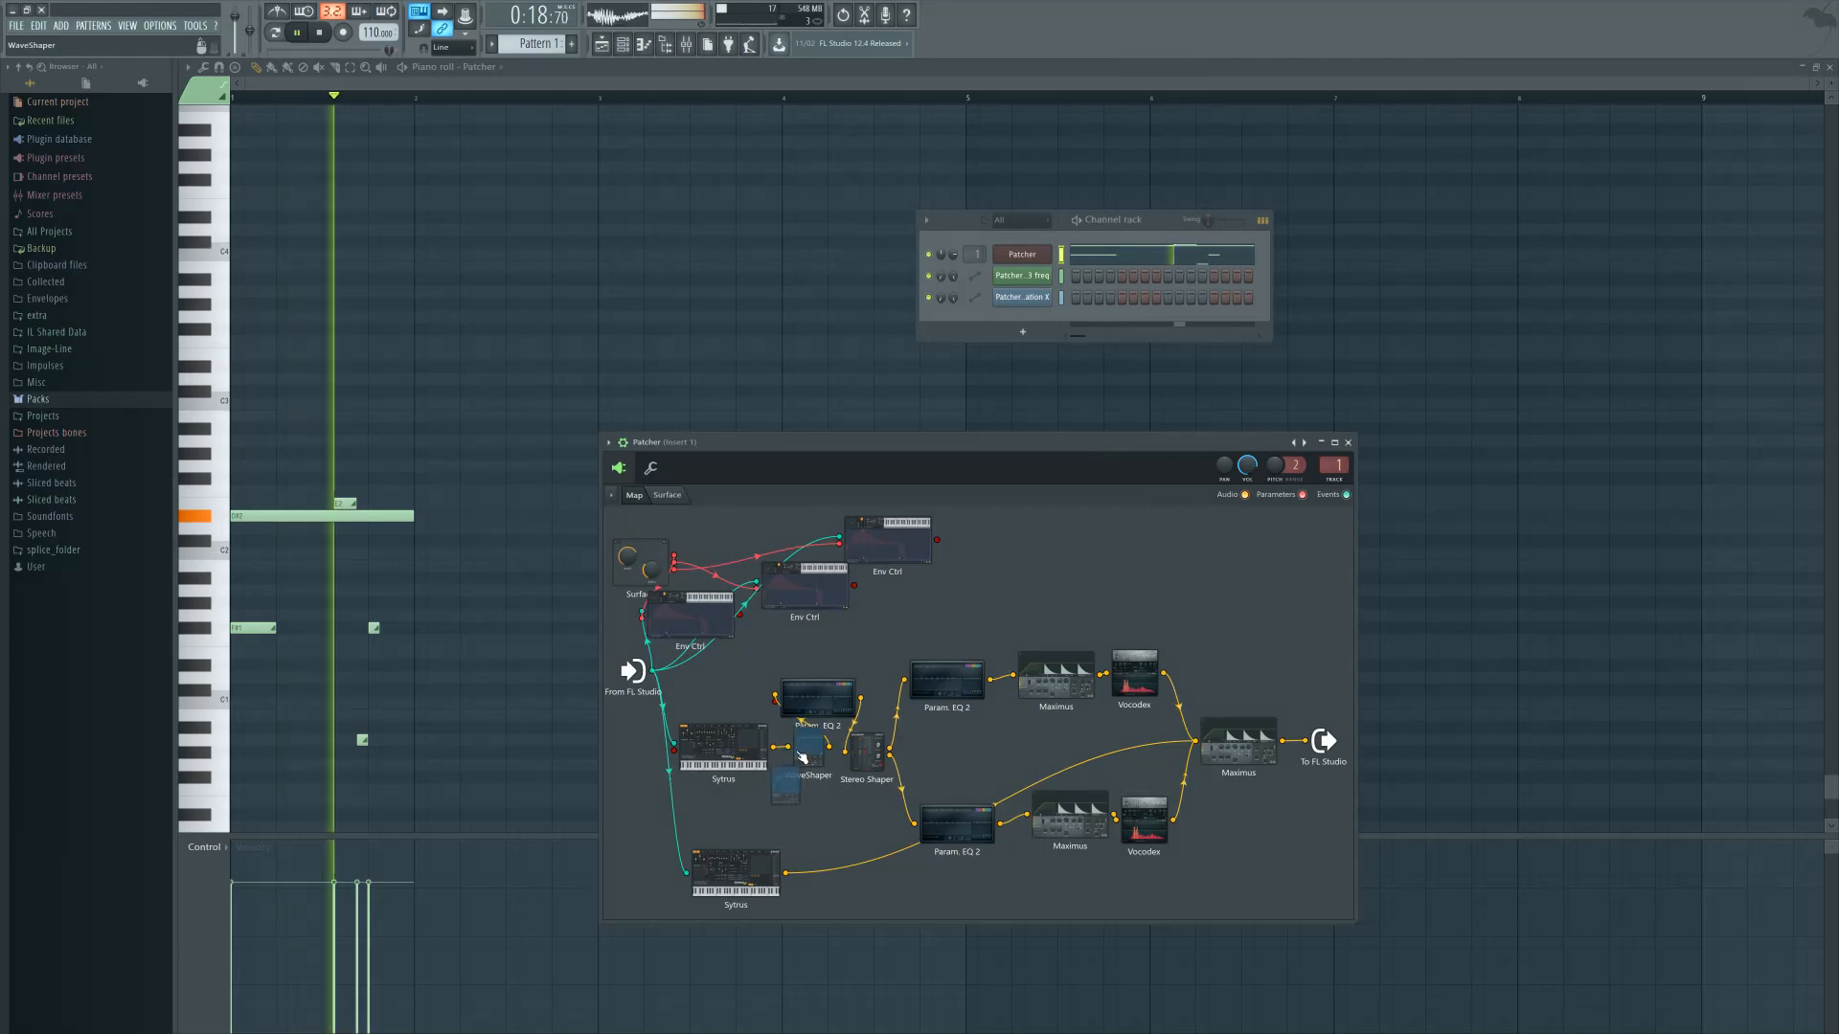
{"action": "left_click_drag", "start_coordinate": [263, 306], "coordinate": [262, 235]}
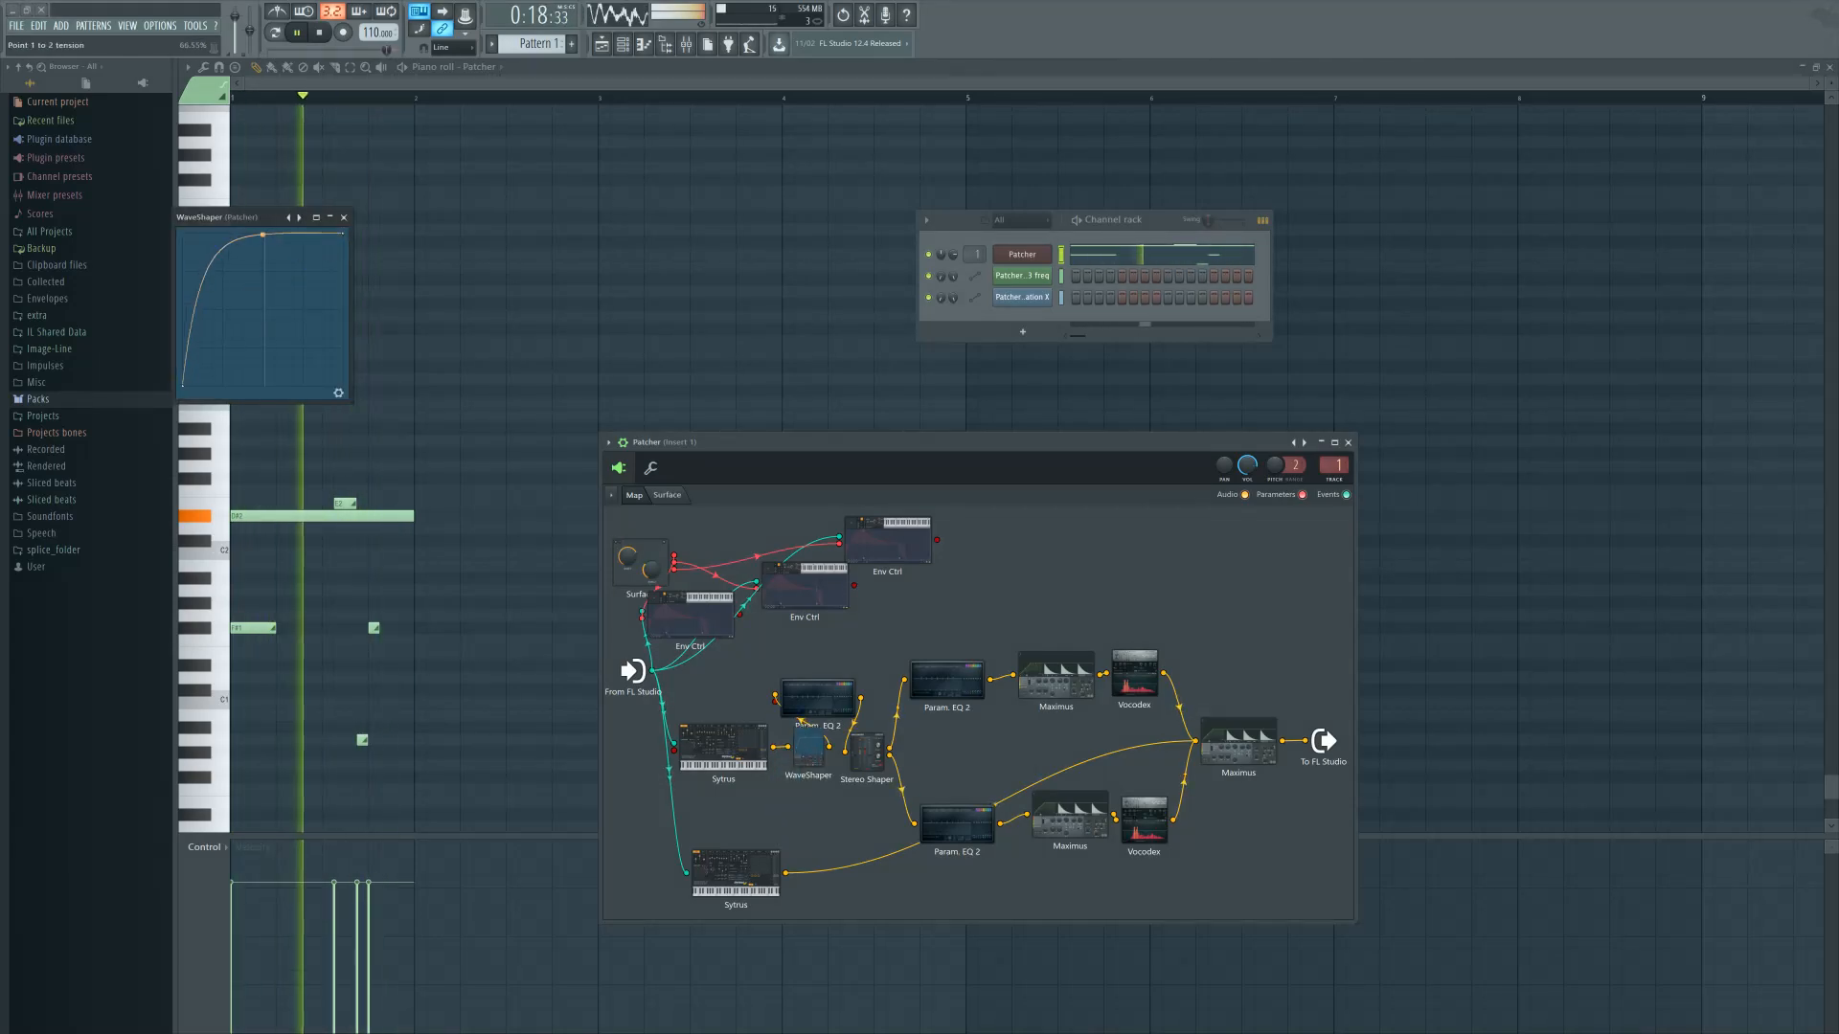
Insert another Param. EQ 2 between the upper Sytrus and the WaveShaper, cutting its low end and several mid bands
{"action": "key", "text": "F8"}
{"action": "left_click_drag", "start_coordinate": [1139, 489], "coordinate": [772, 754]}
{"action": "left_click_drag", "start_coordinate": [305, 333], "coordinate": [285, 368]}
{"action": "left_click_drag", "start_coordinate": [432, 333], "coordinate": [378, 368]}
{"action": "scroll", "coordinate": [398, 362], "scroll_direction": "down", "scroll_amount": 5}
{"action": "left_click_drag", "start_coordinate": [242, 333], "coordinate": [223, 405]}
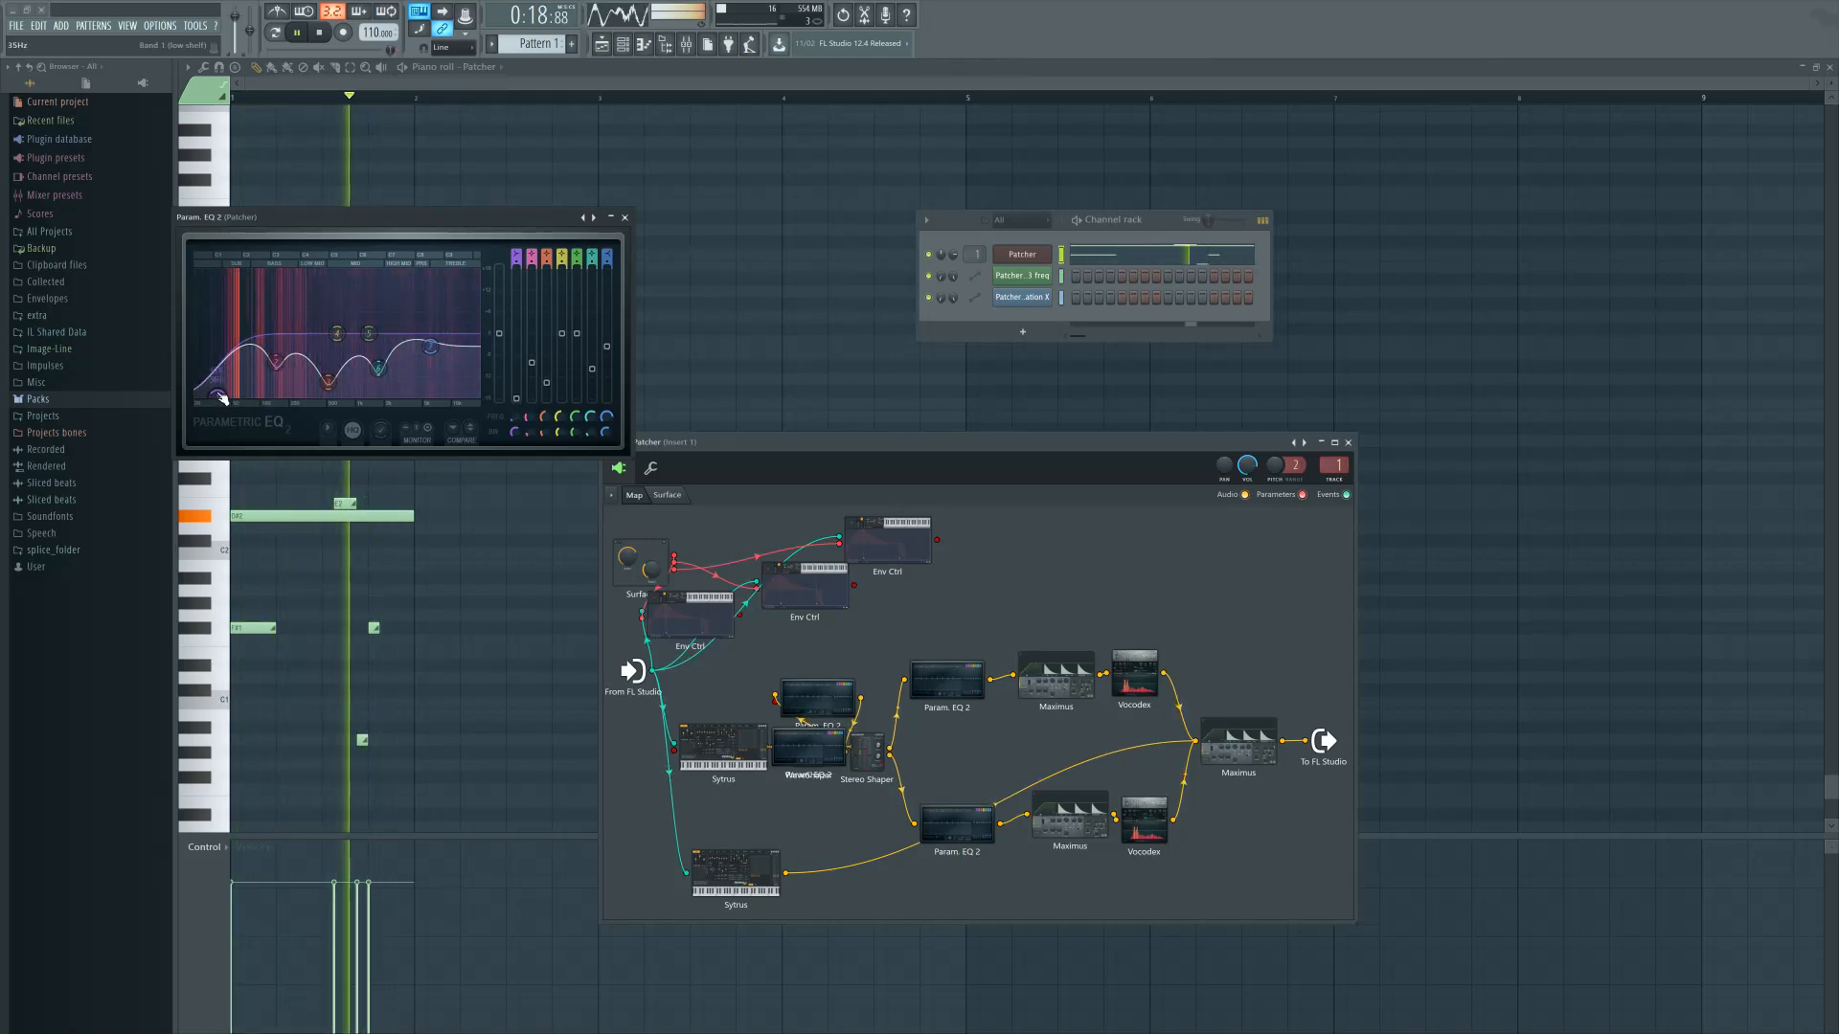
{"action": "left_click", "coordinate": [624, 217]}
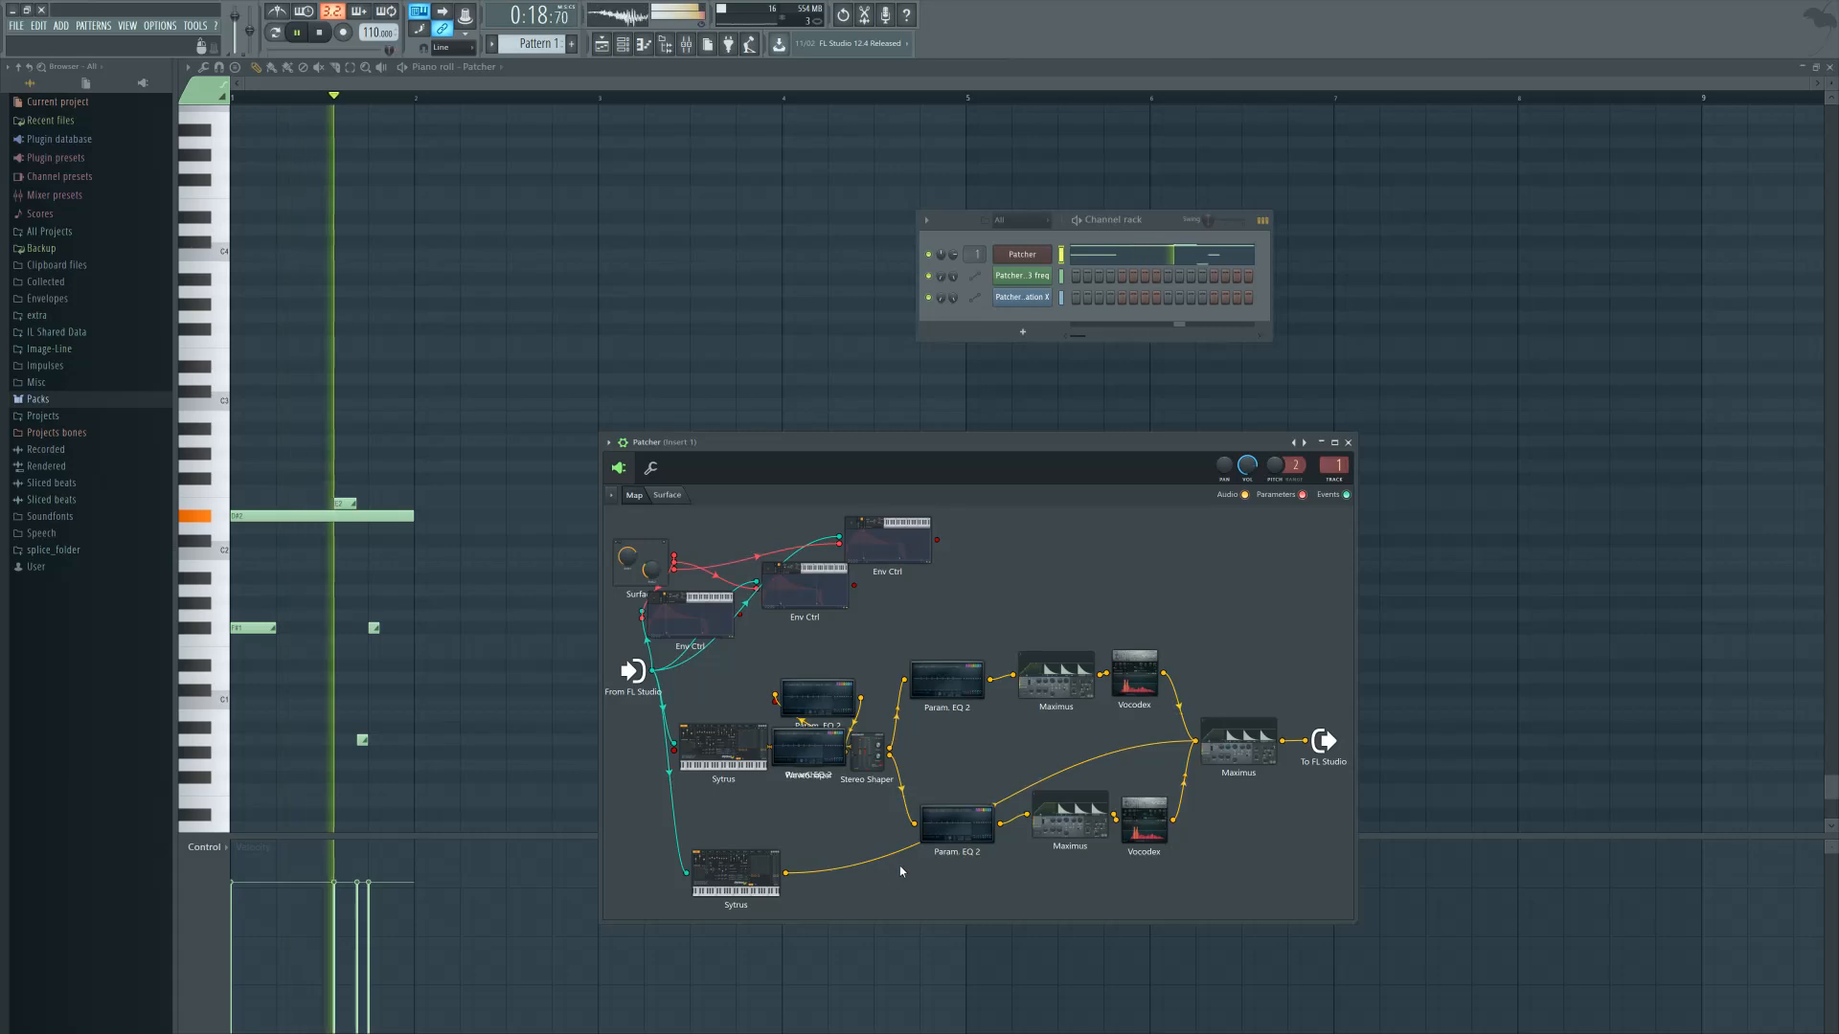
Spread the overlapping Param. EQ 2 modules apart, one below and one above the WaveShaper
{"action": "left_click_drag", "start_coordinate": [804, 751], "coordinate": [809, 806]}
{"action": "left_click_drag", "start_coordinate": [816, 697], "coordinate": [825, 670]}
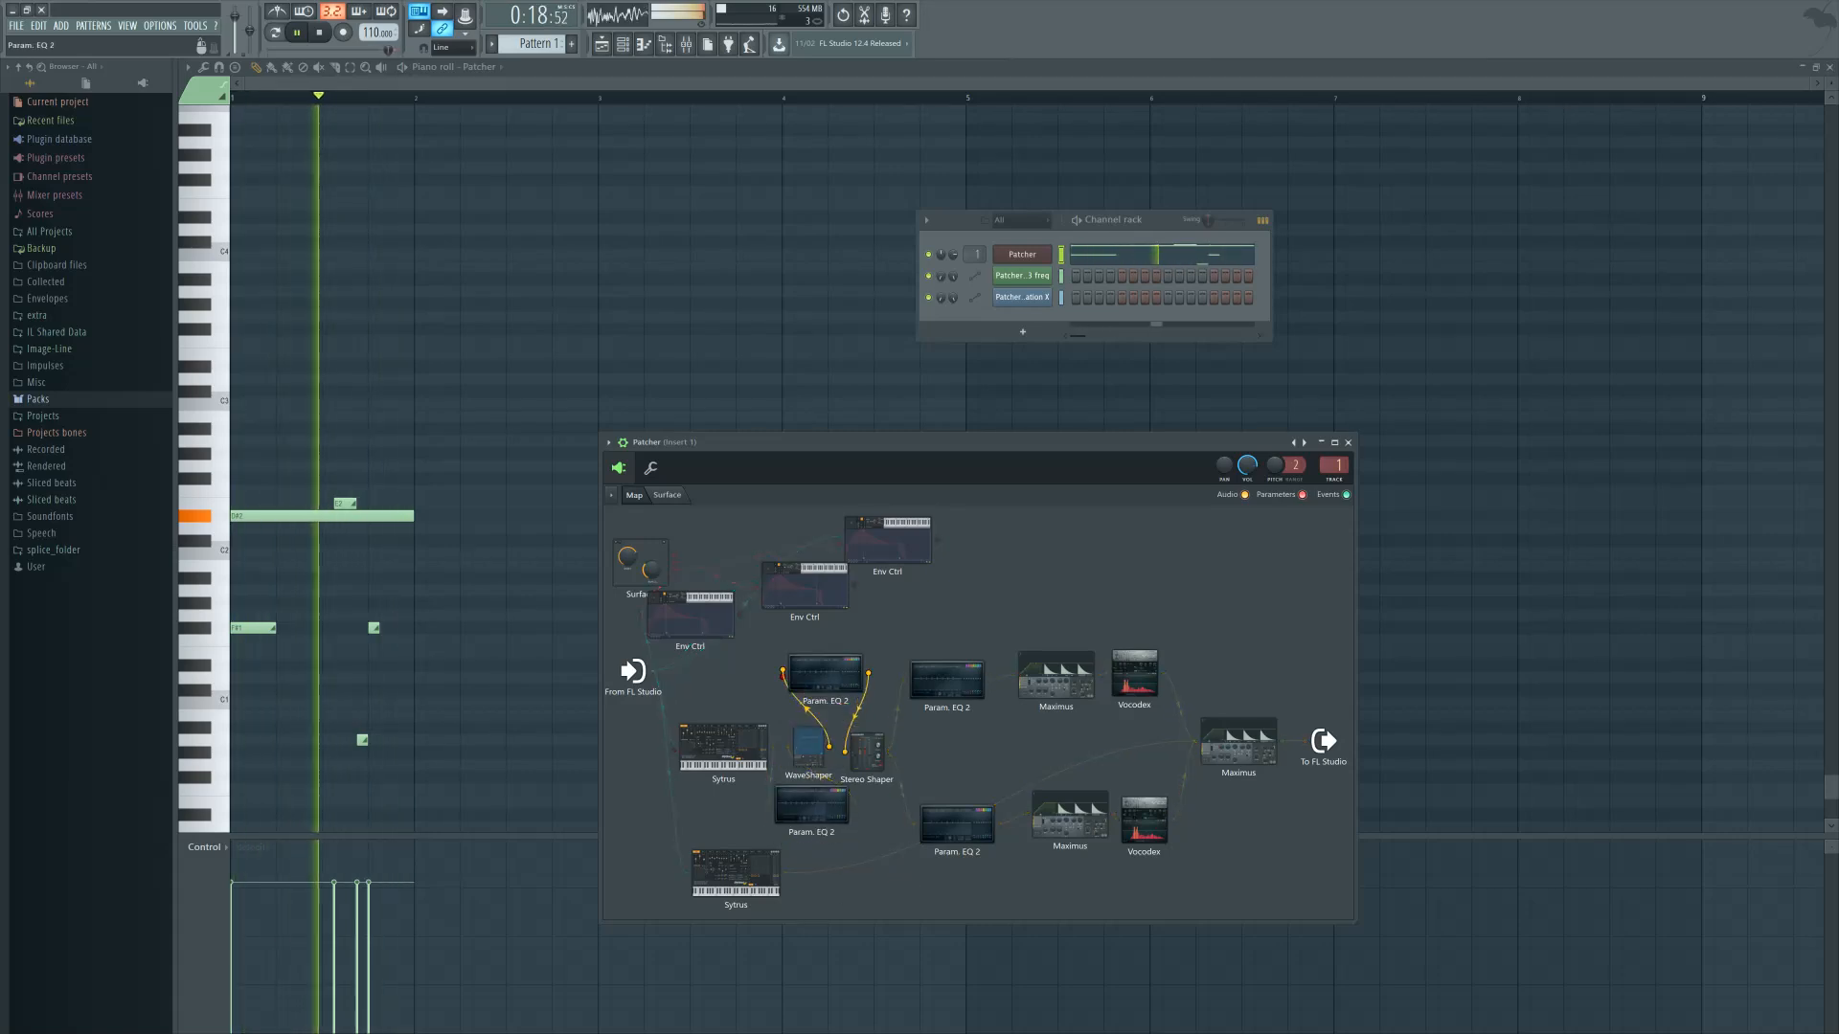
Skew the upper Sytrus's operator 5 waveform and set its frequency ratio to 1
{"action": "double_click", "coordinate": [740, 748]}
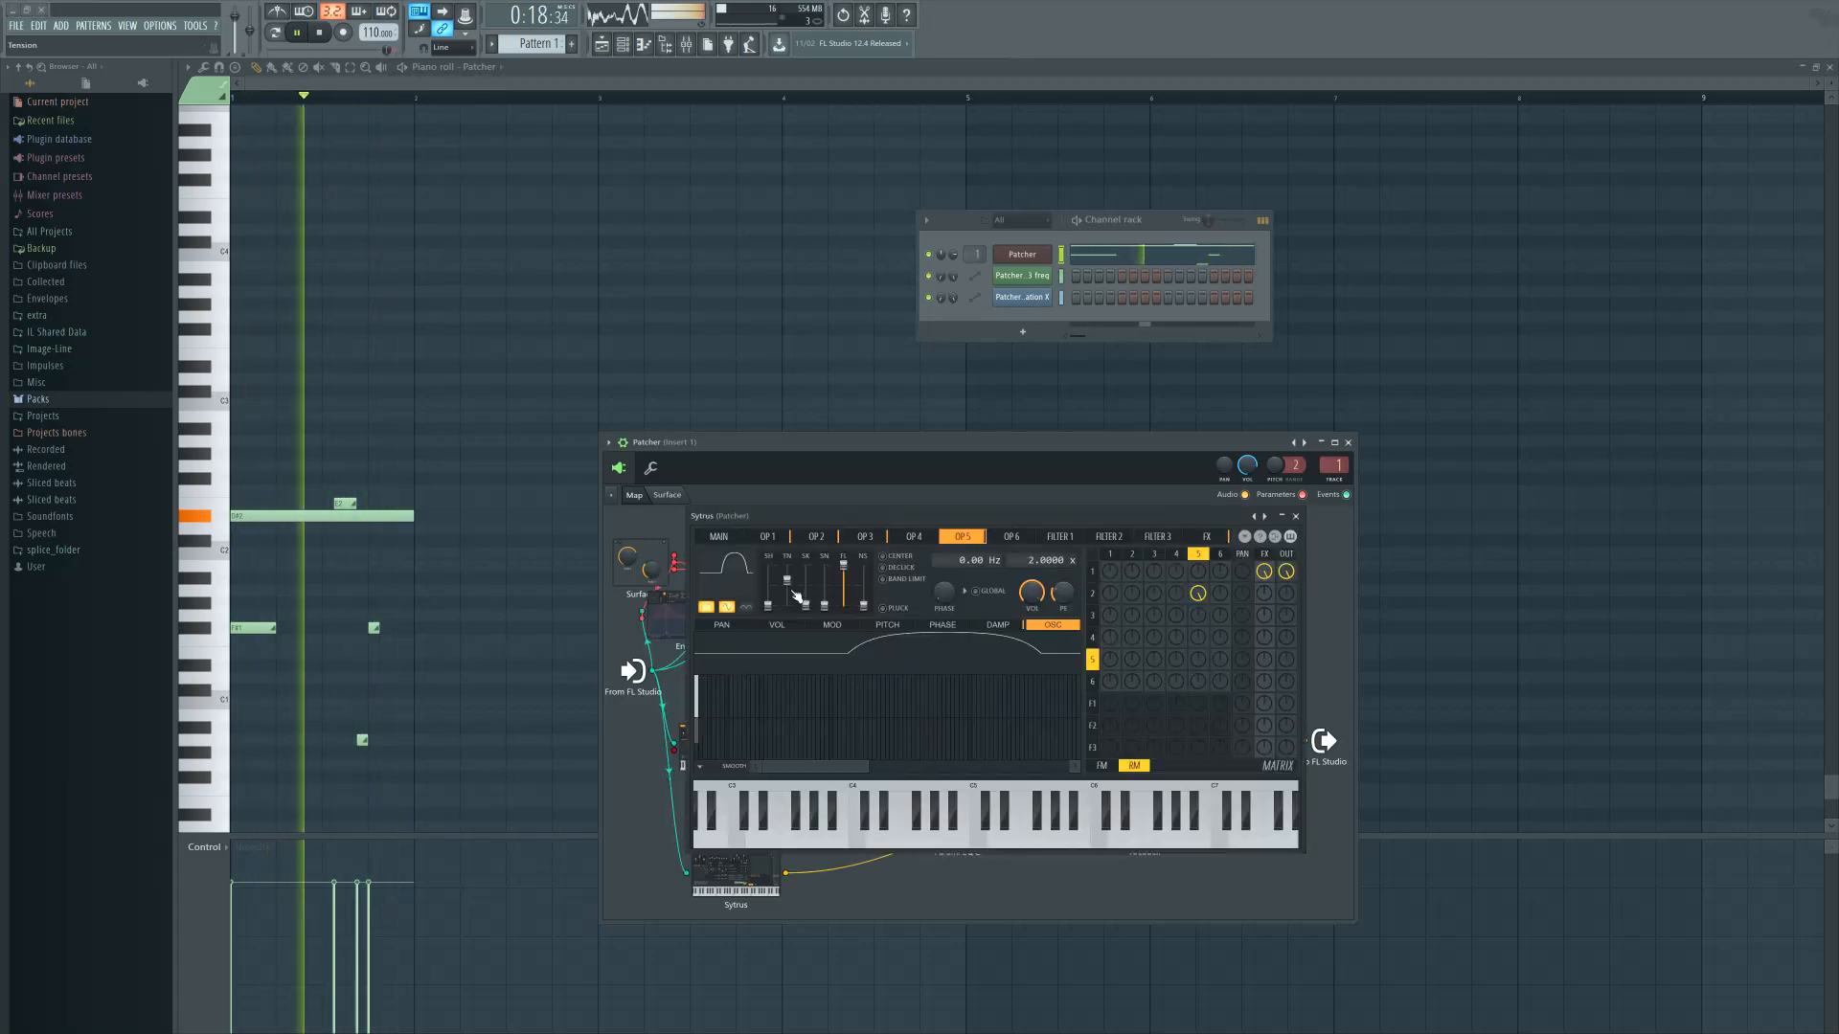
{"action": "left_click_drag", "start_coordinate": [805, 603], "coordinate": [812, 580]}
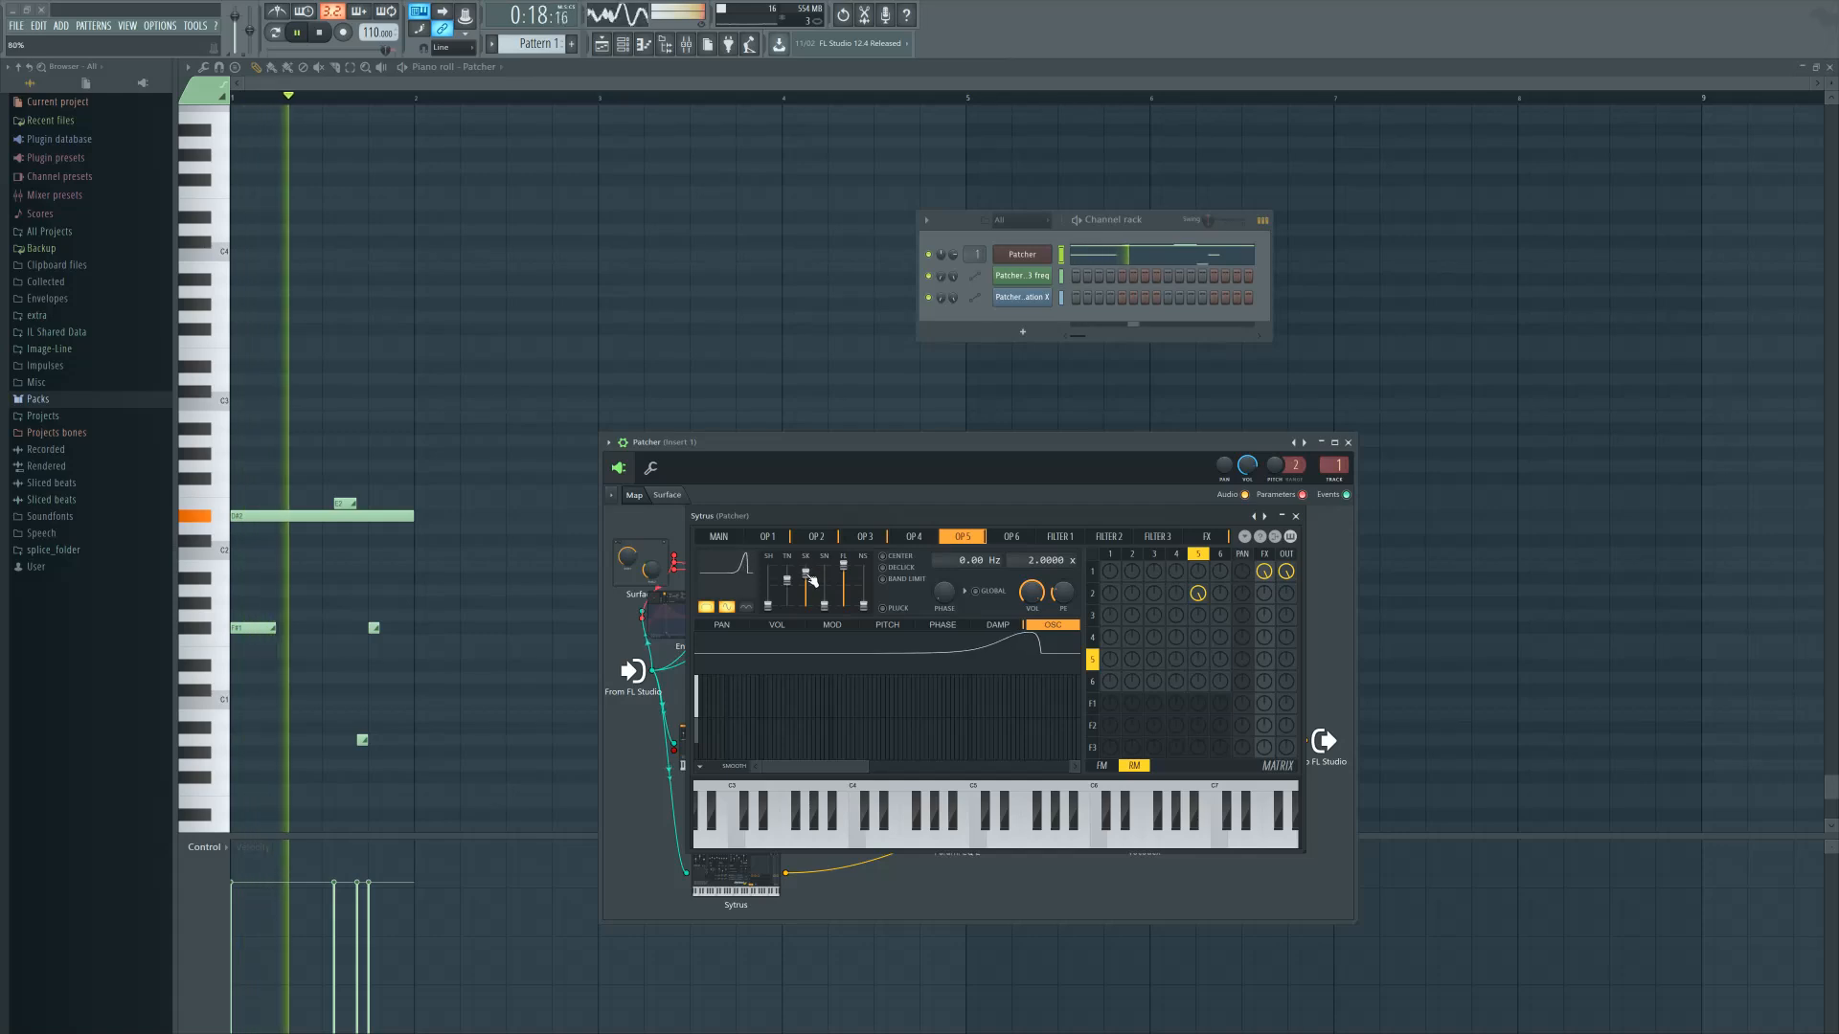
{"action": "left_click", "coordinate": [1101, 765]}
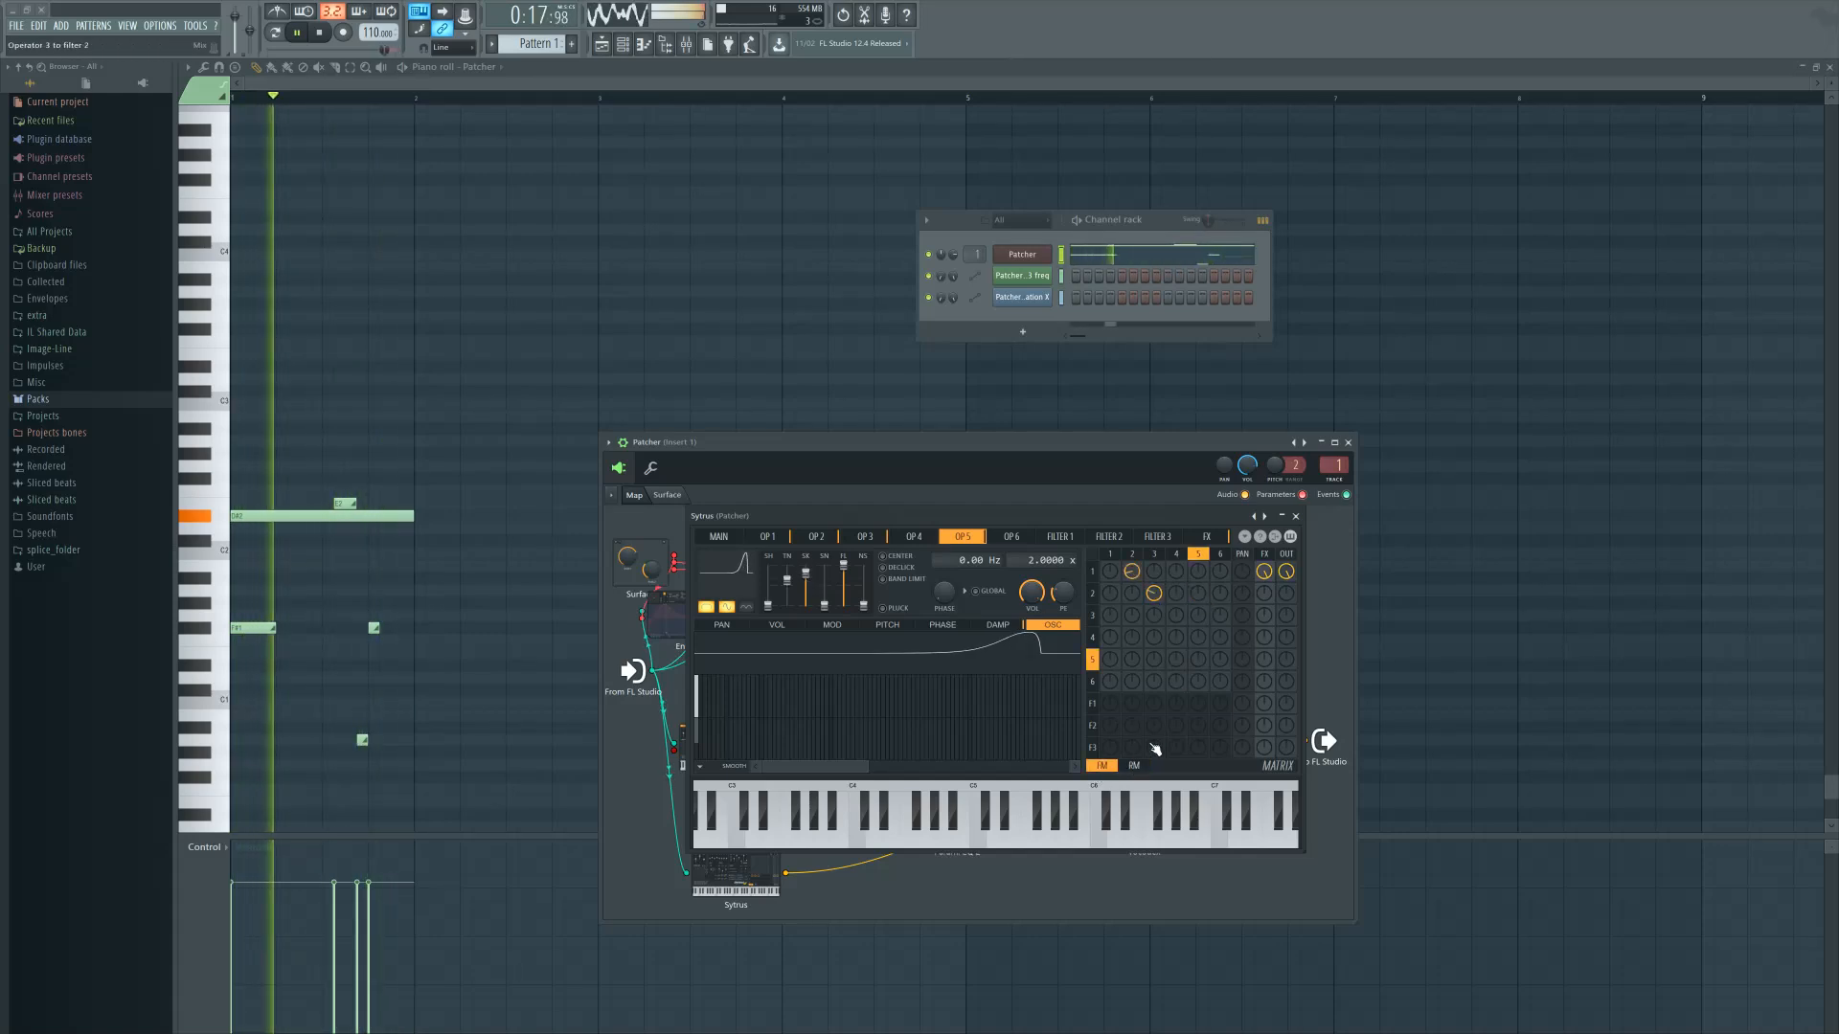
{"action": "left_click", "coordinate": [1134, 765]}
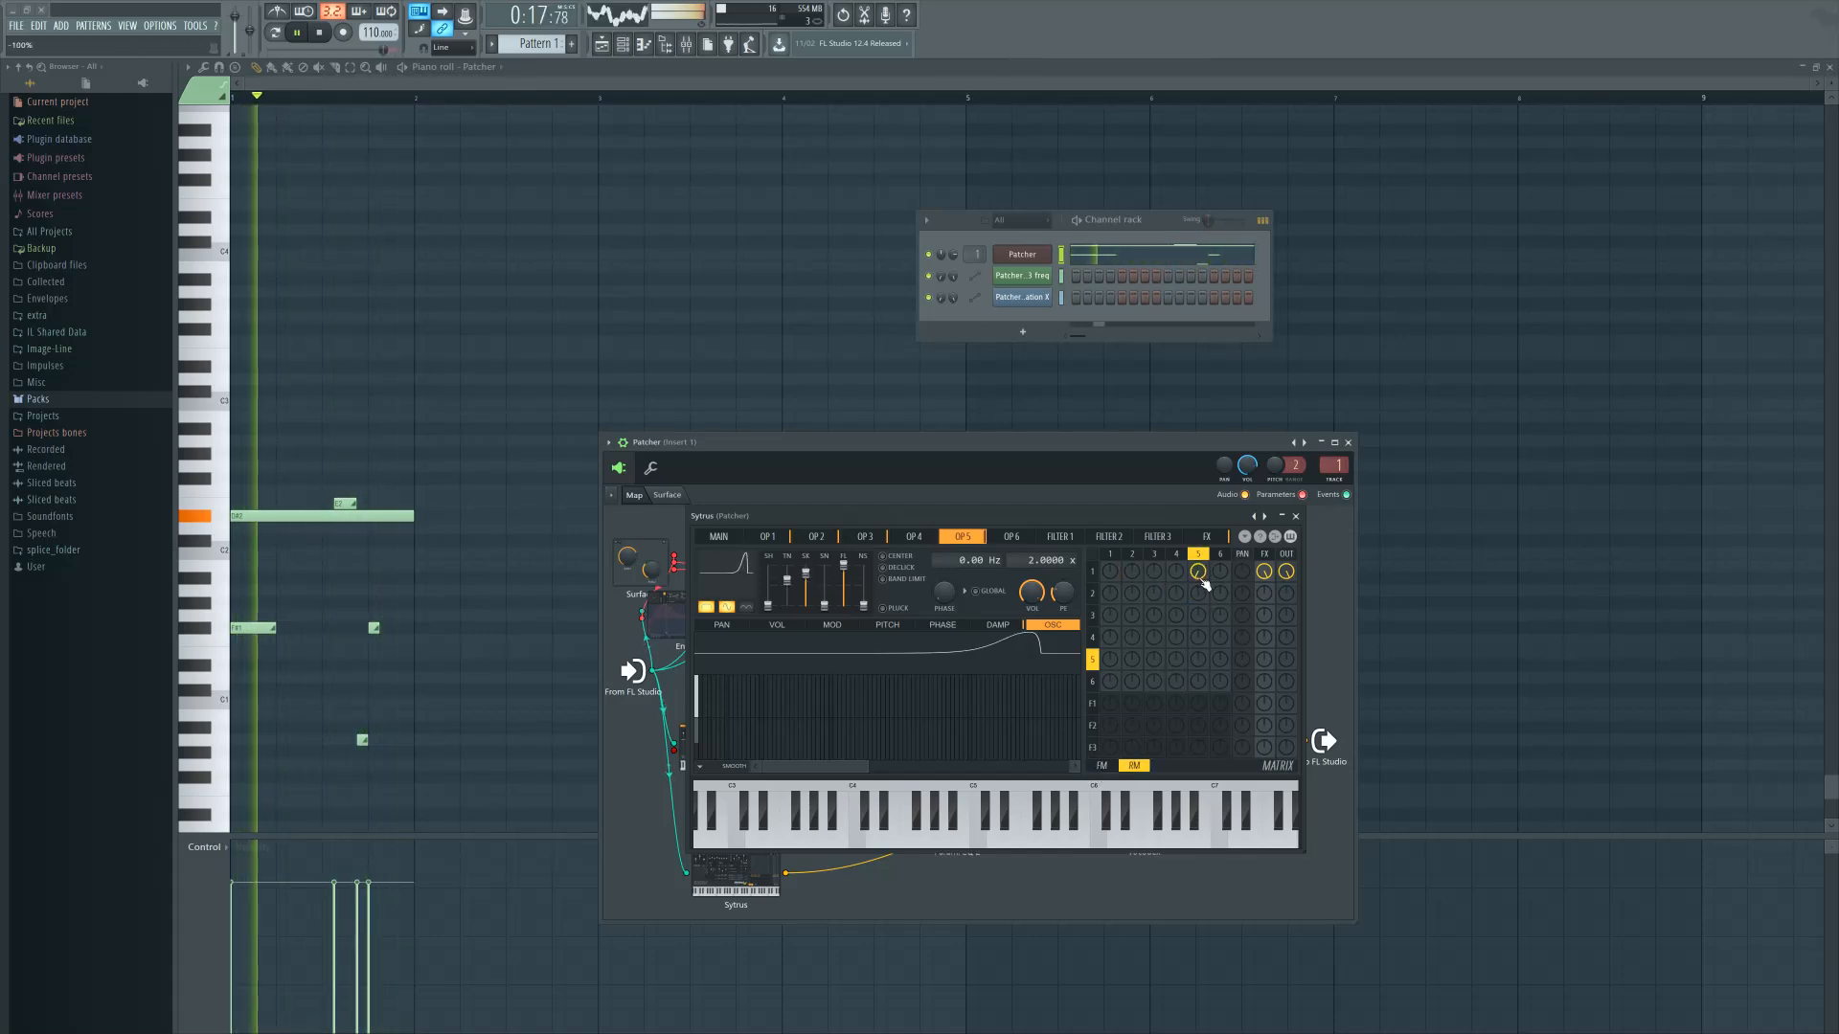
{"action": "left_click_drag", "start_coordinate": [1019, 553], "coordinate": [1017, 560]}
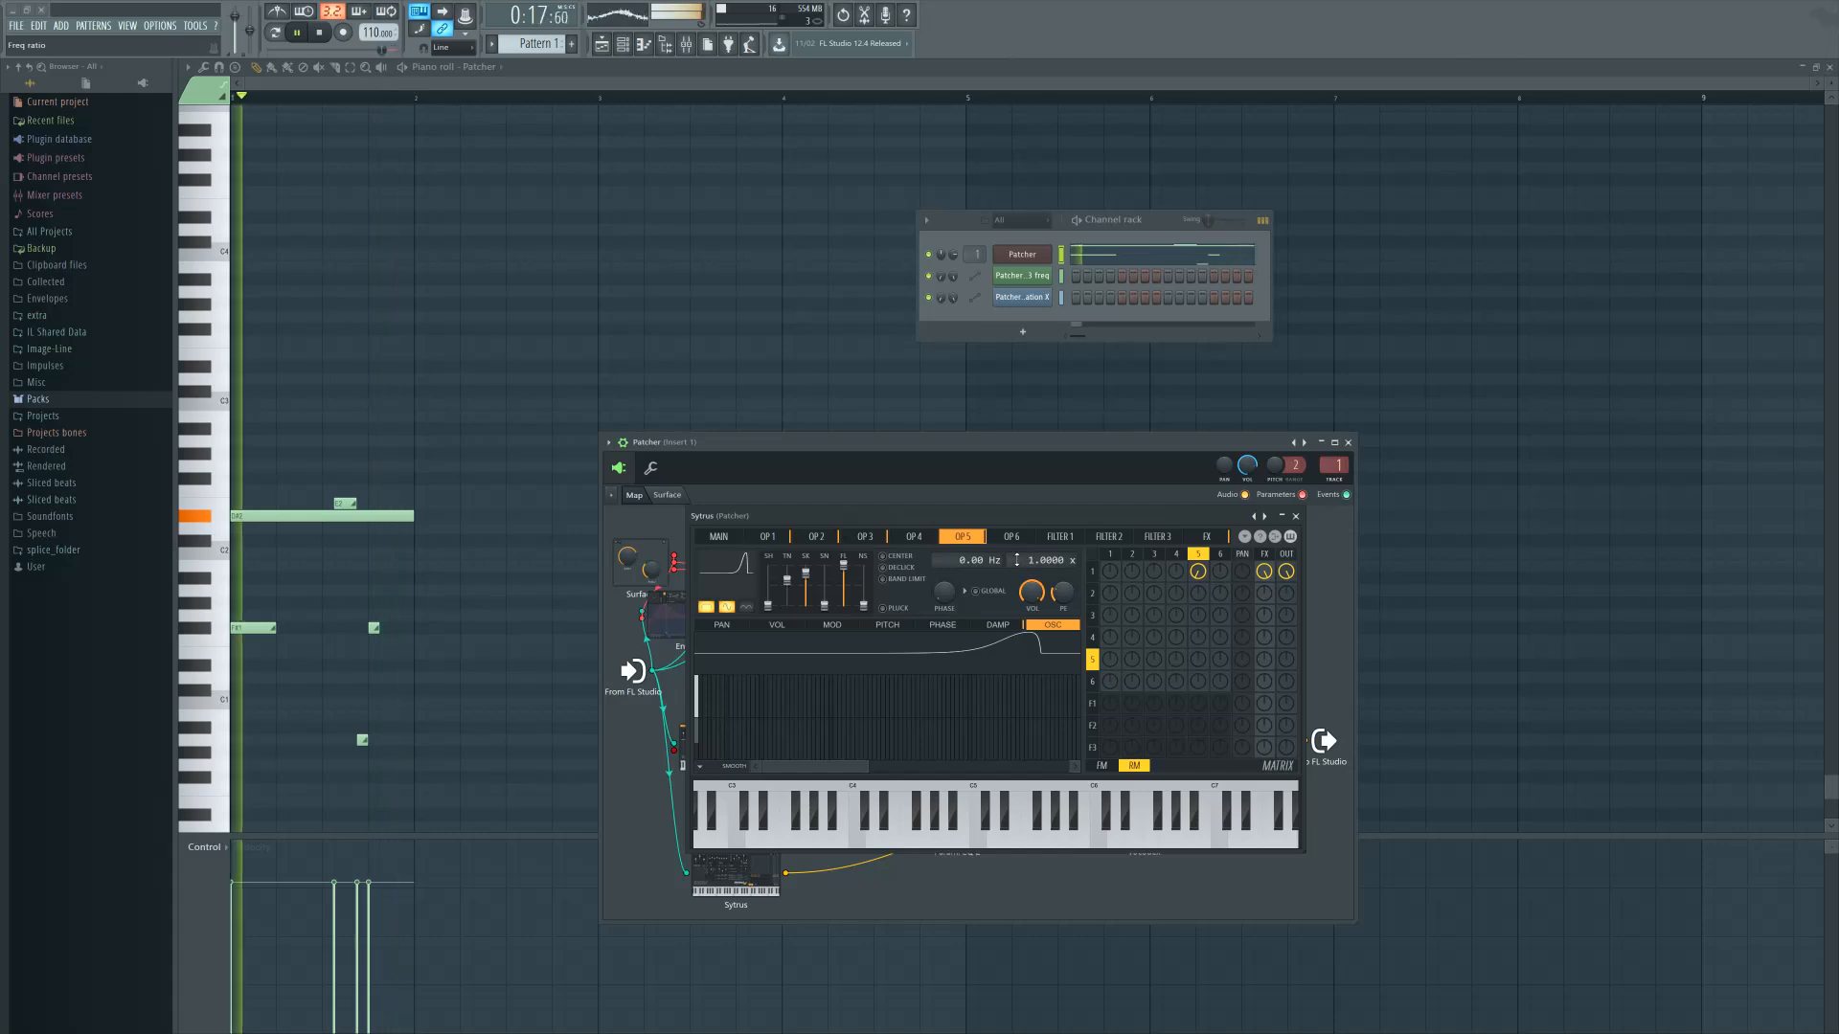
Move operator 5's ring modulation from operator 1 to operator 2 and open operator 5's modulation settings
{"action": "left_click", "coordinate": [1198, 573], "text": "alt"}
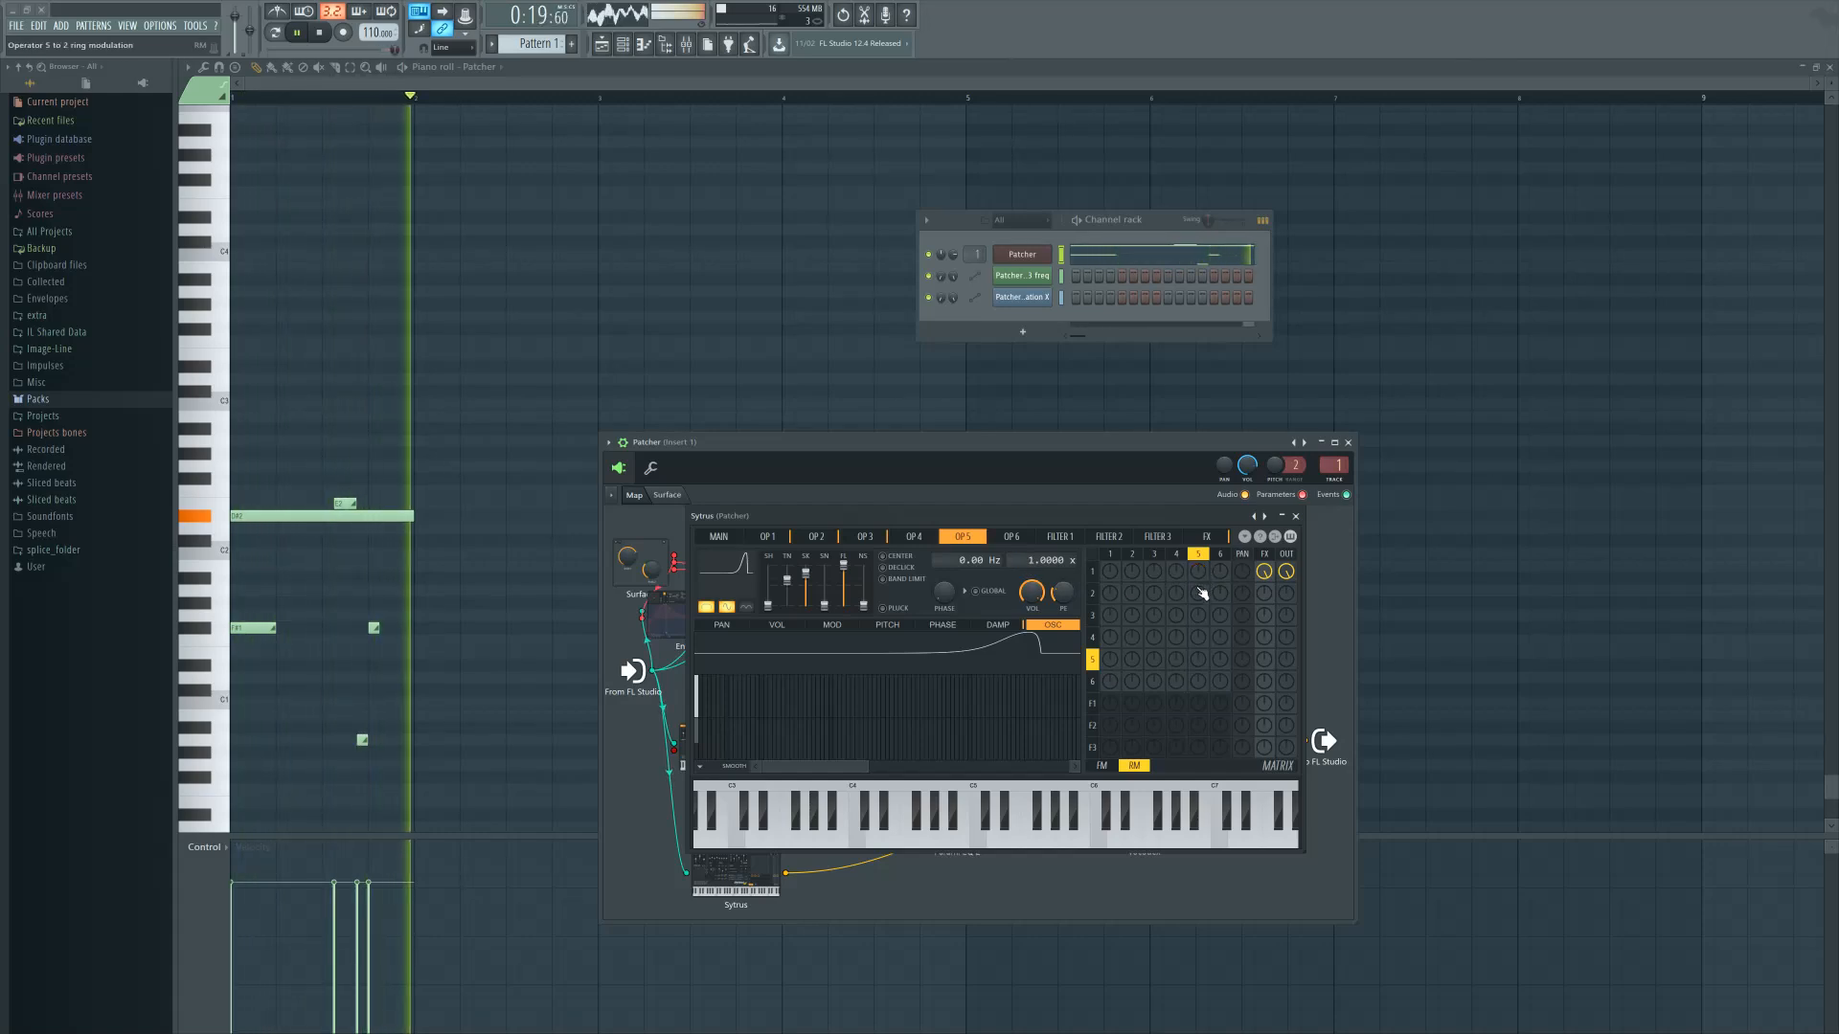
{"action": "left_click_drag", "start_coordinate": [1202, 594], "coordinate": [1199, 606]}
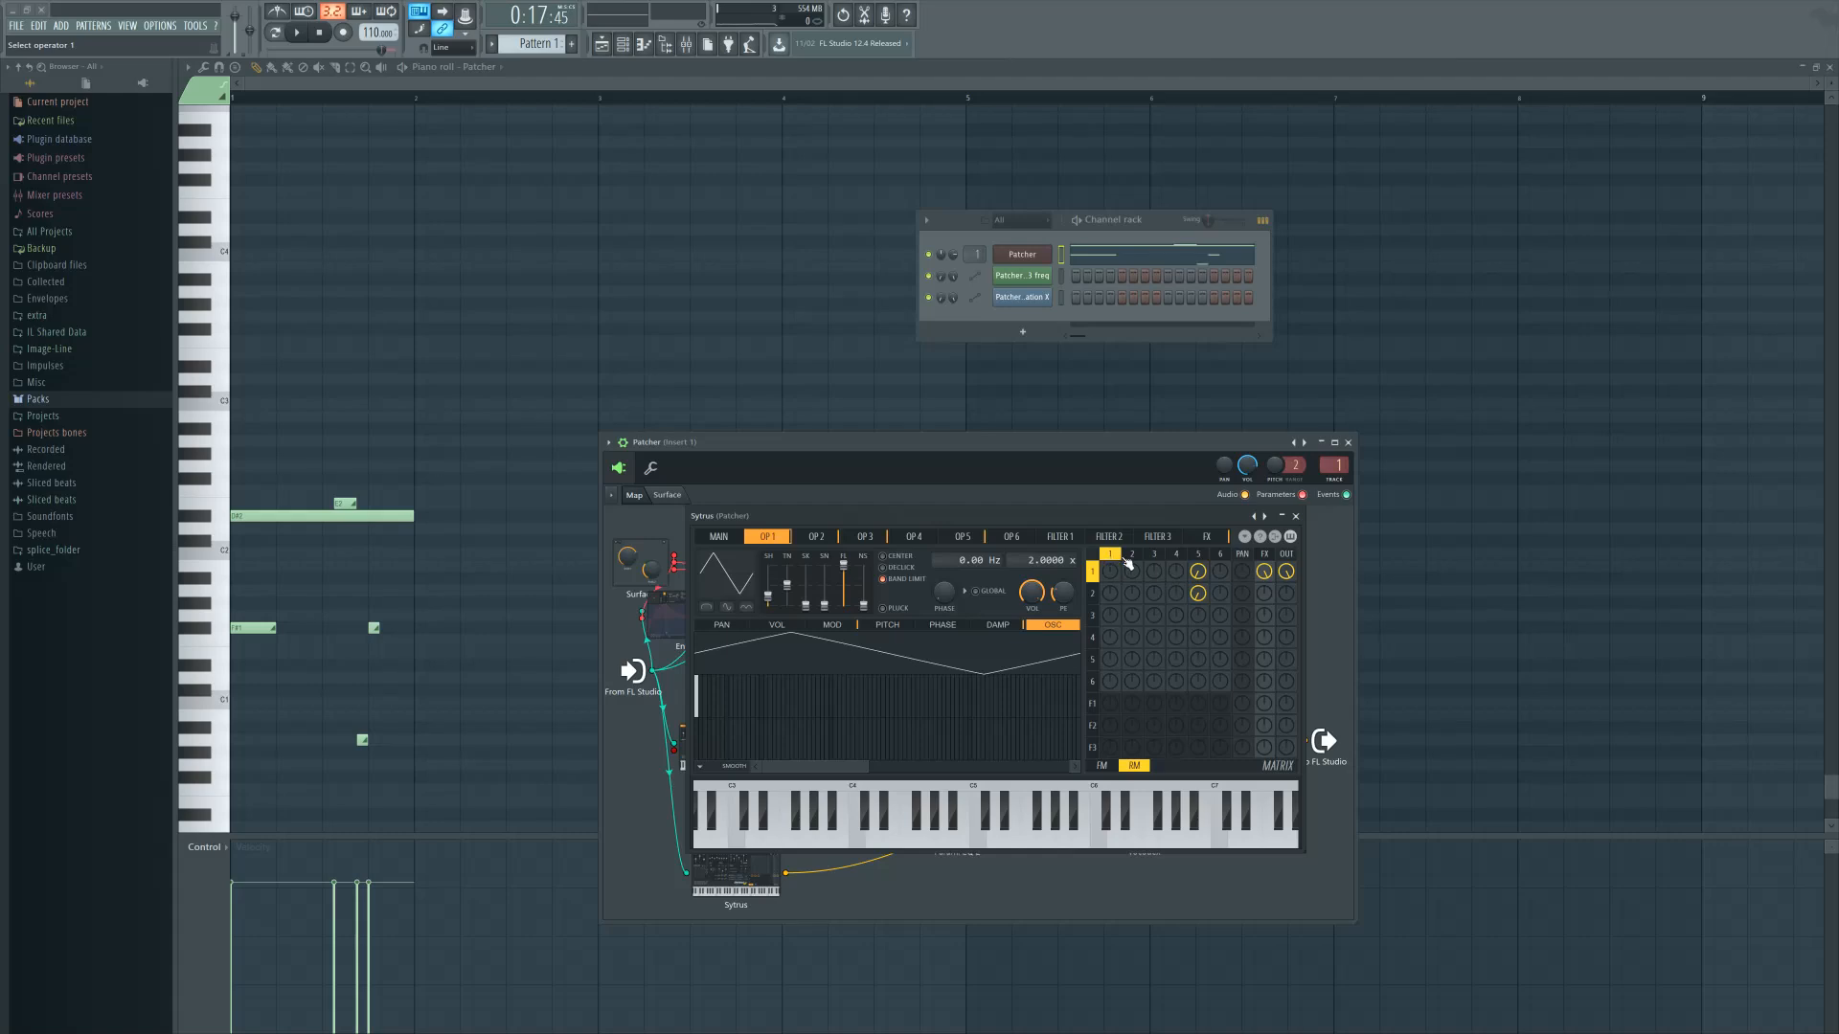
{"action": "left_click", "coordinate": [833, 625]}
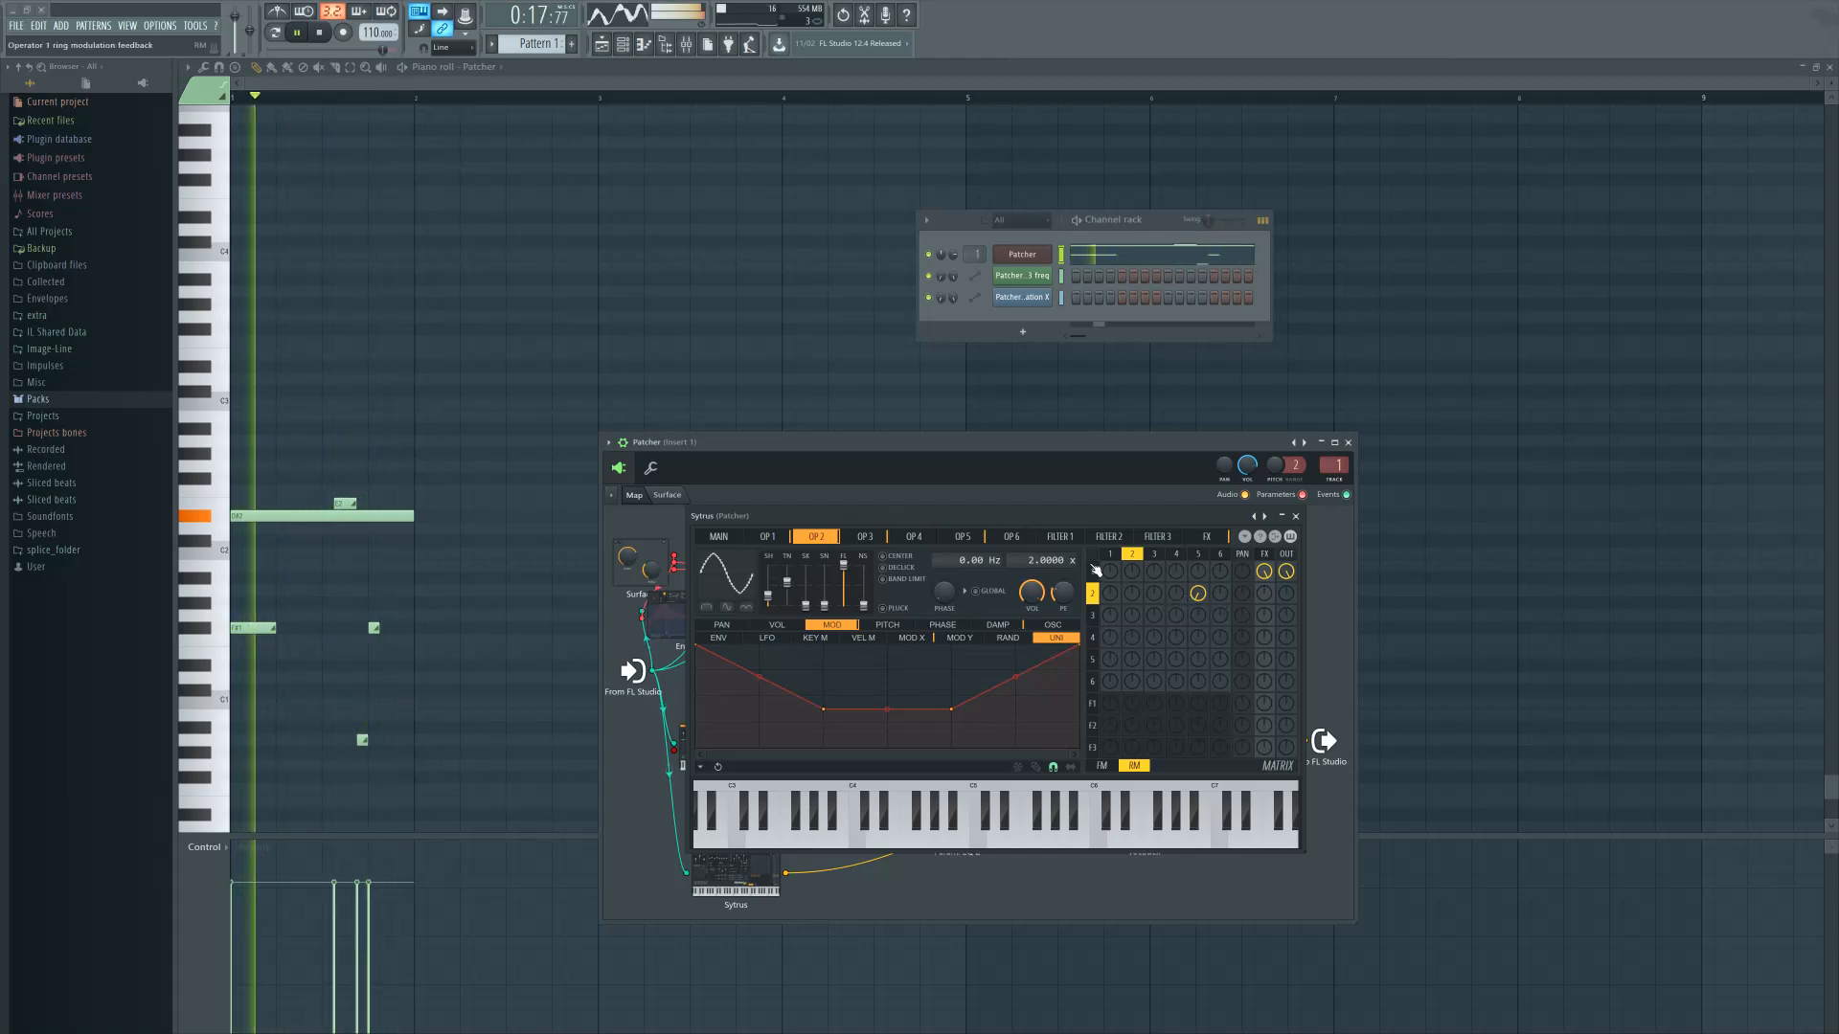
{"action": "left_click", "coordinate": [962, 536]}
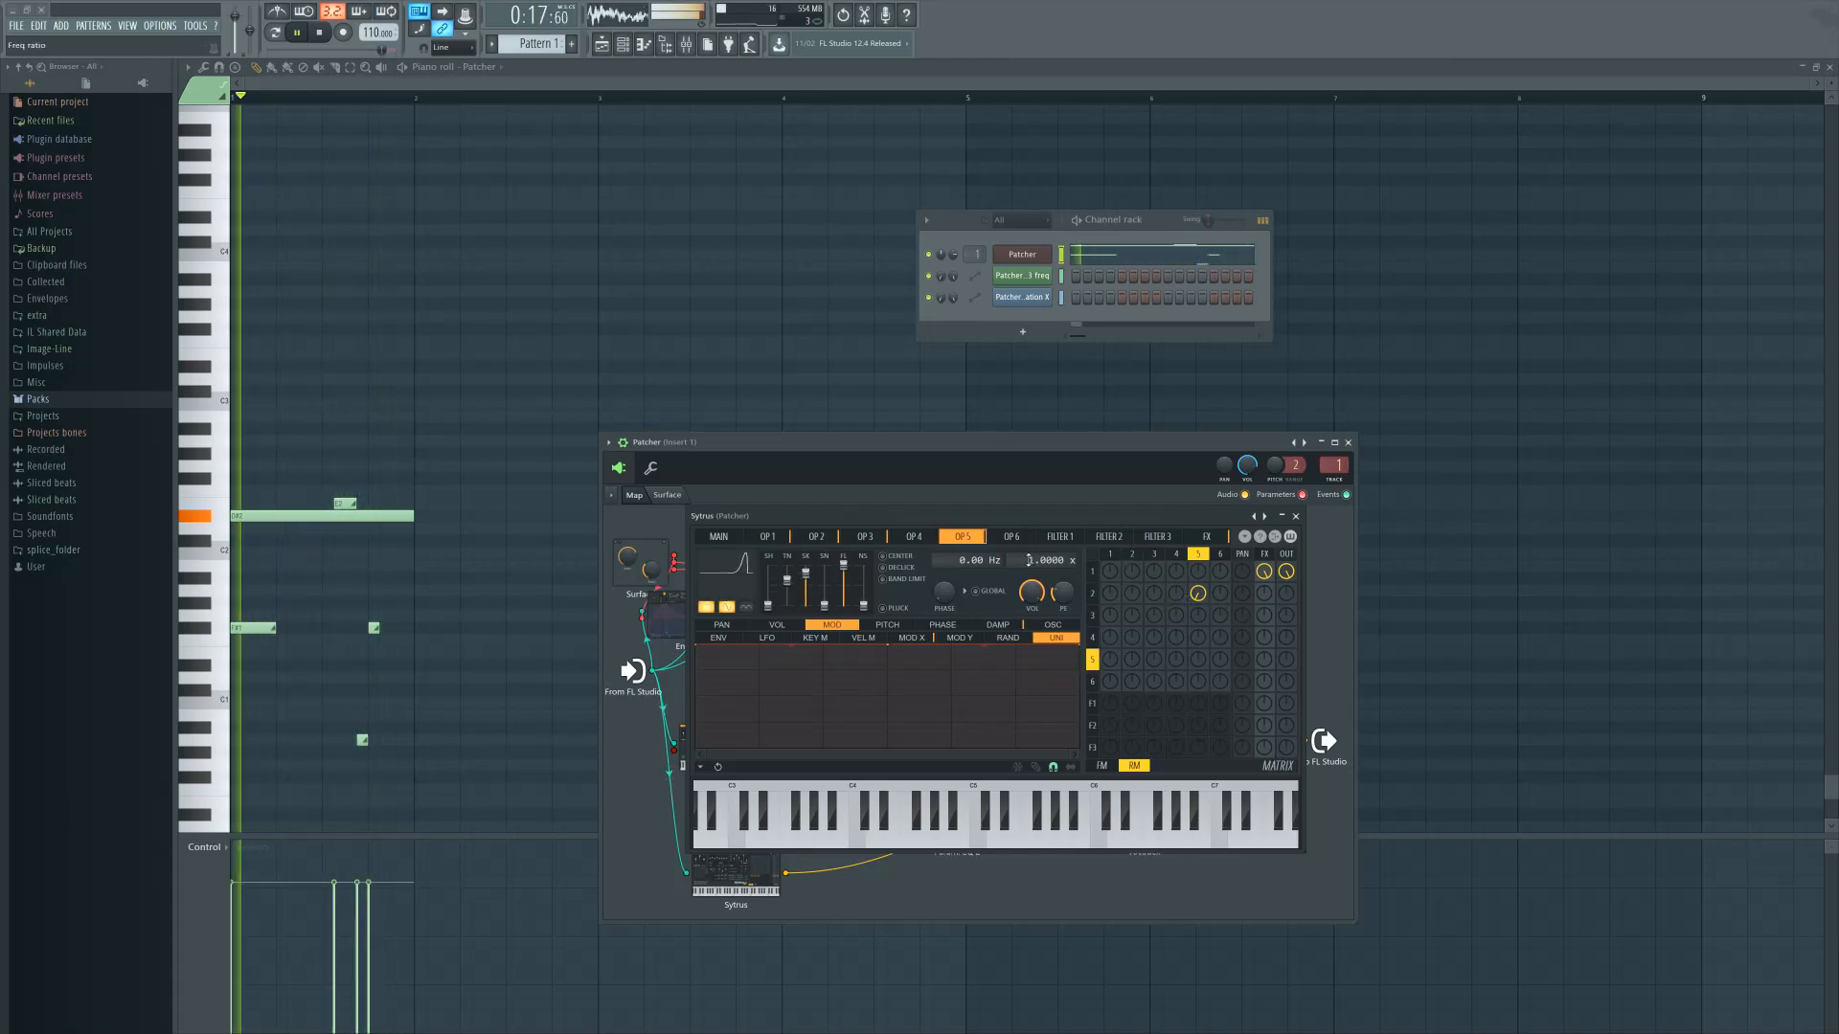
Set operator 5's frequency ratio to 2 in the upper Sytrus and clear its ring modulation of operator 2
{"action": "left_click_drag", "start_coordinate": [1022, 561], "coordinate": [1021, 557]}
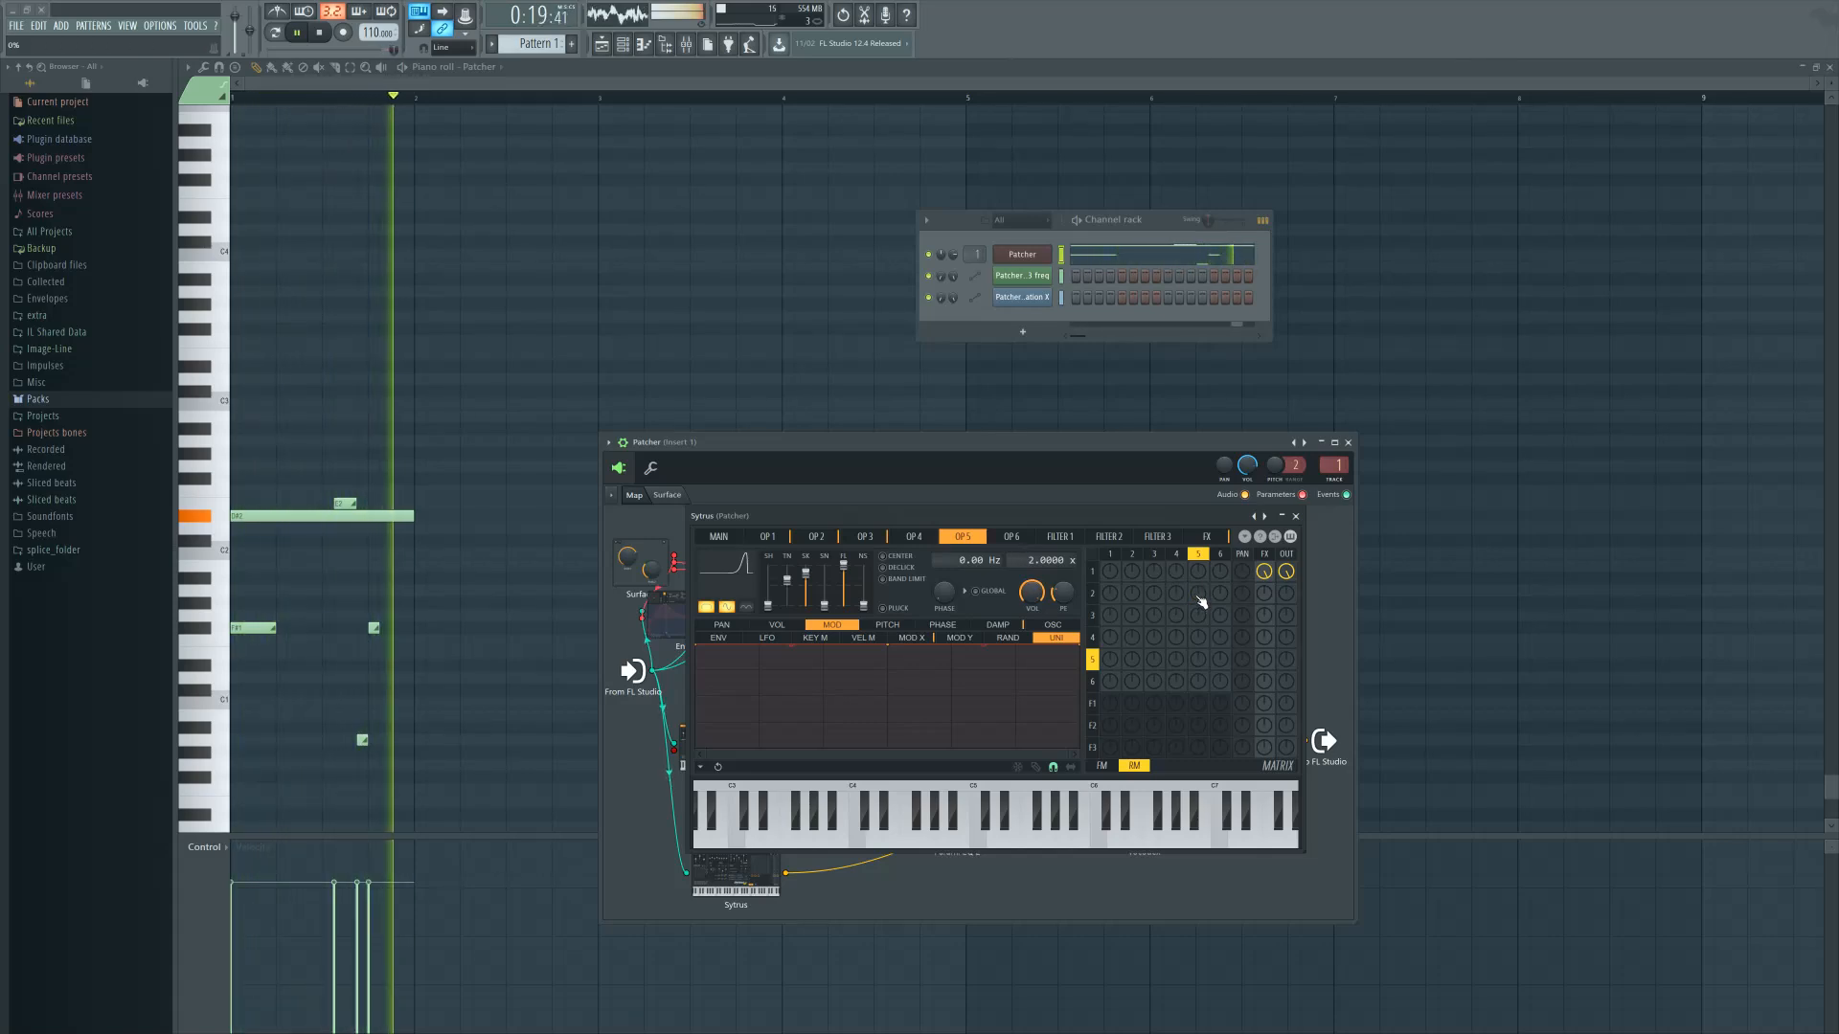
Adjust the frequency modulation from operator 3 to operator 2 to about -41% and close the Sytrus editor
{"action": "left_click", "coordinate": [1101, 765]}
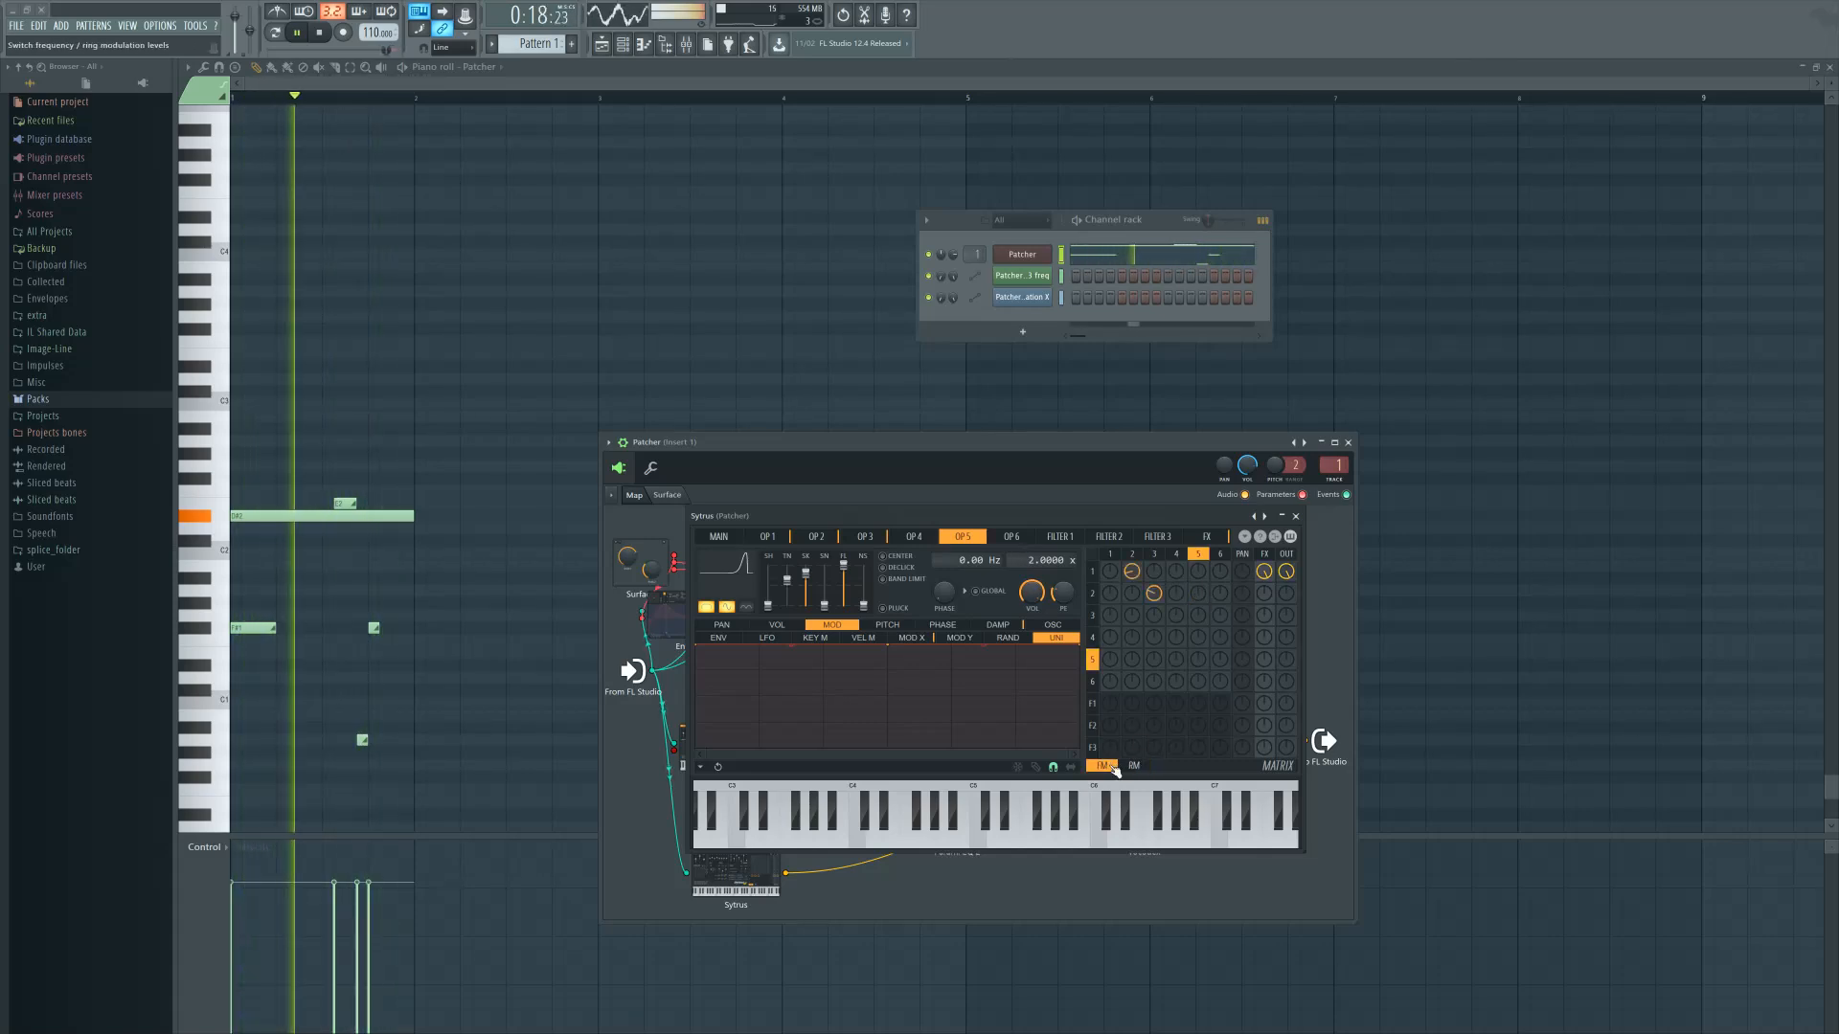
{"action": "left_click", "coordinate": [1155, 595]}
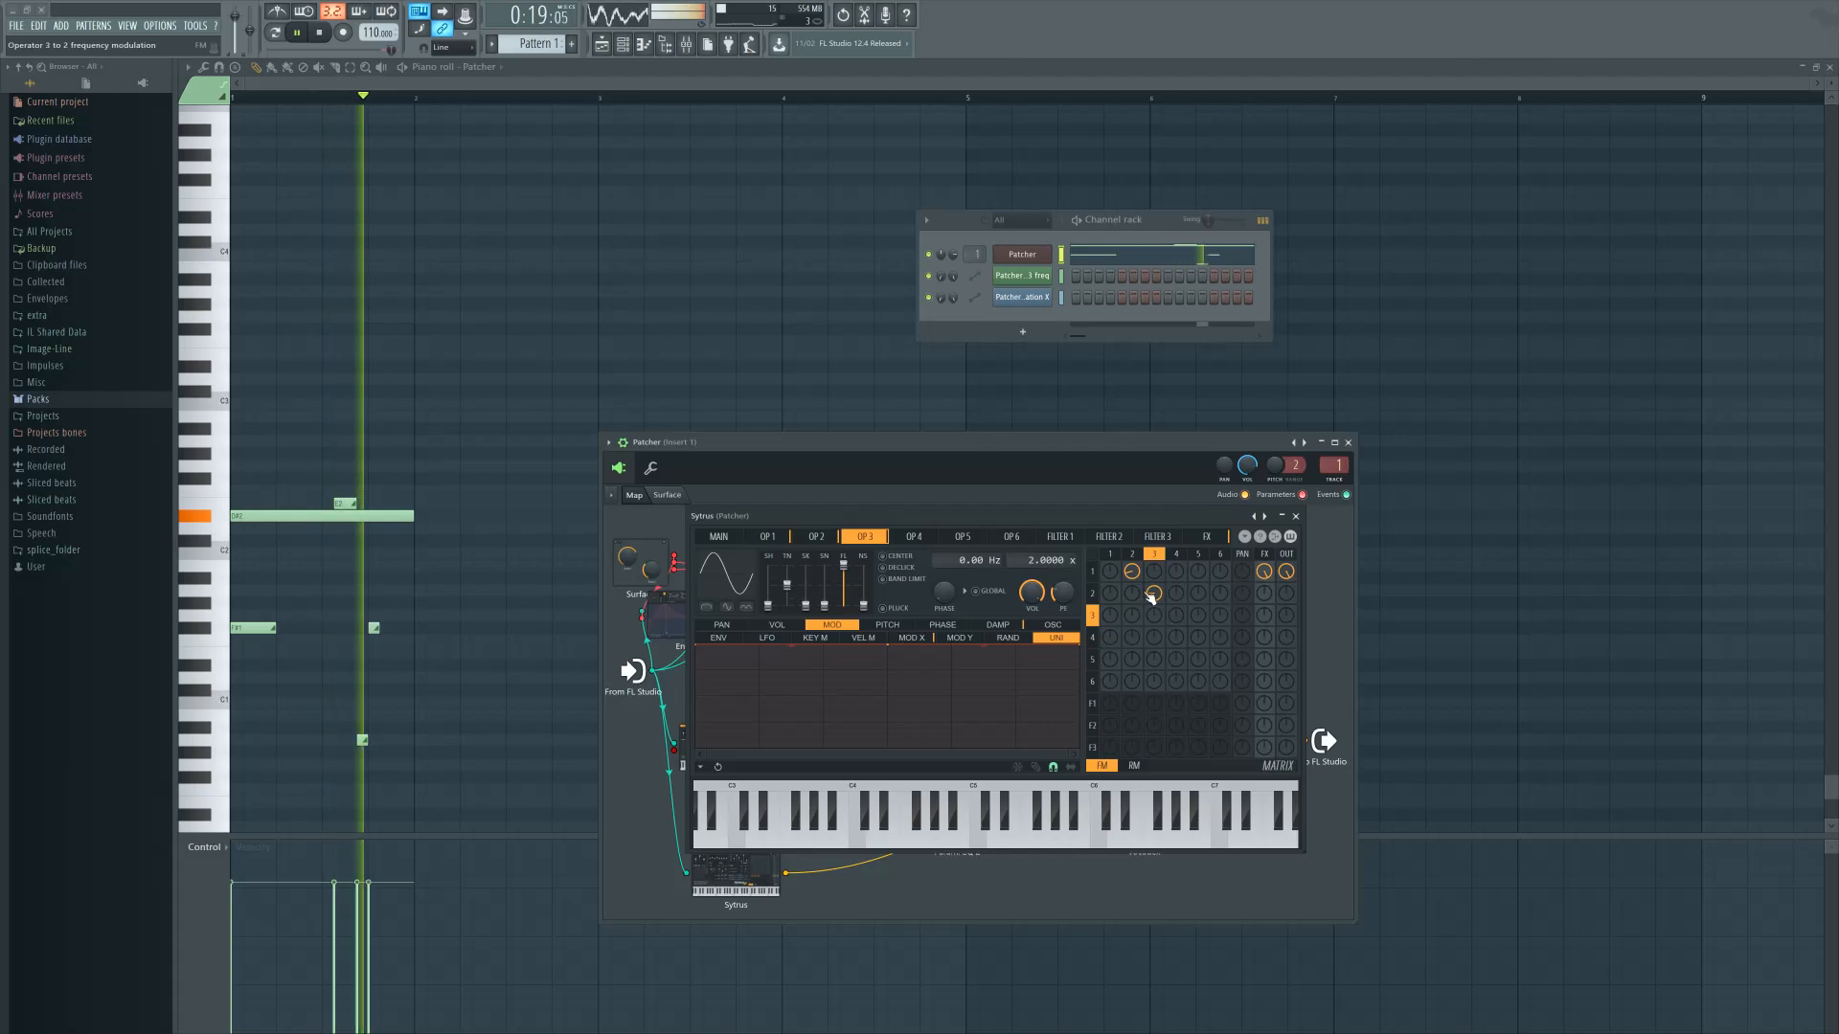
{"action": "scroll", "coordinate": [1156, 601], "scroll_direction": "up", "scroll_amount": 5}
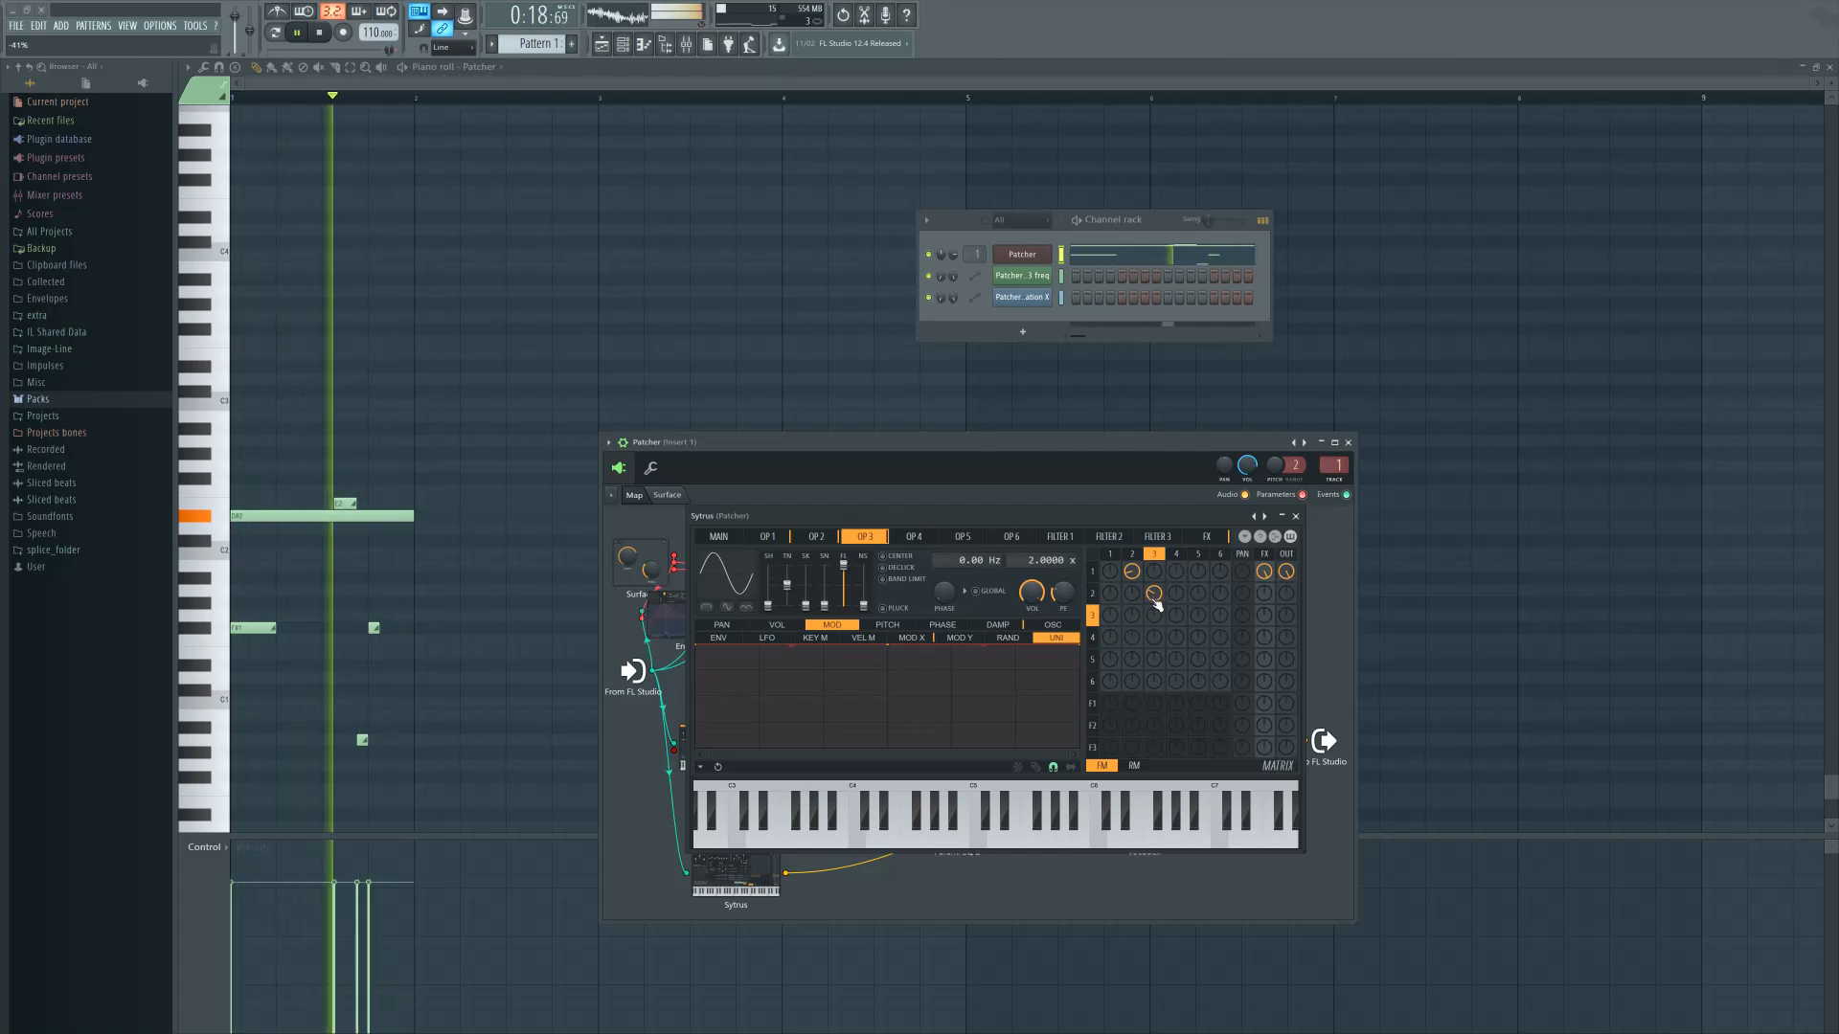
{"action": "left_click", "coordinate": [1295, 517]}
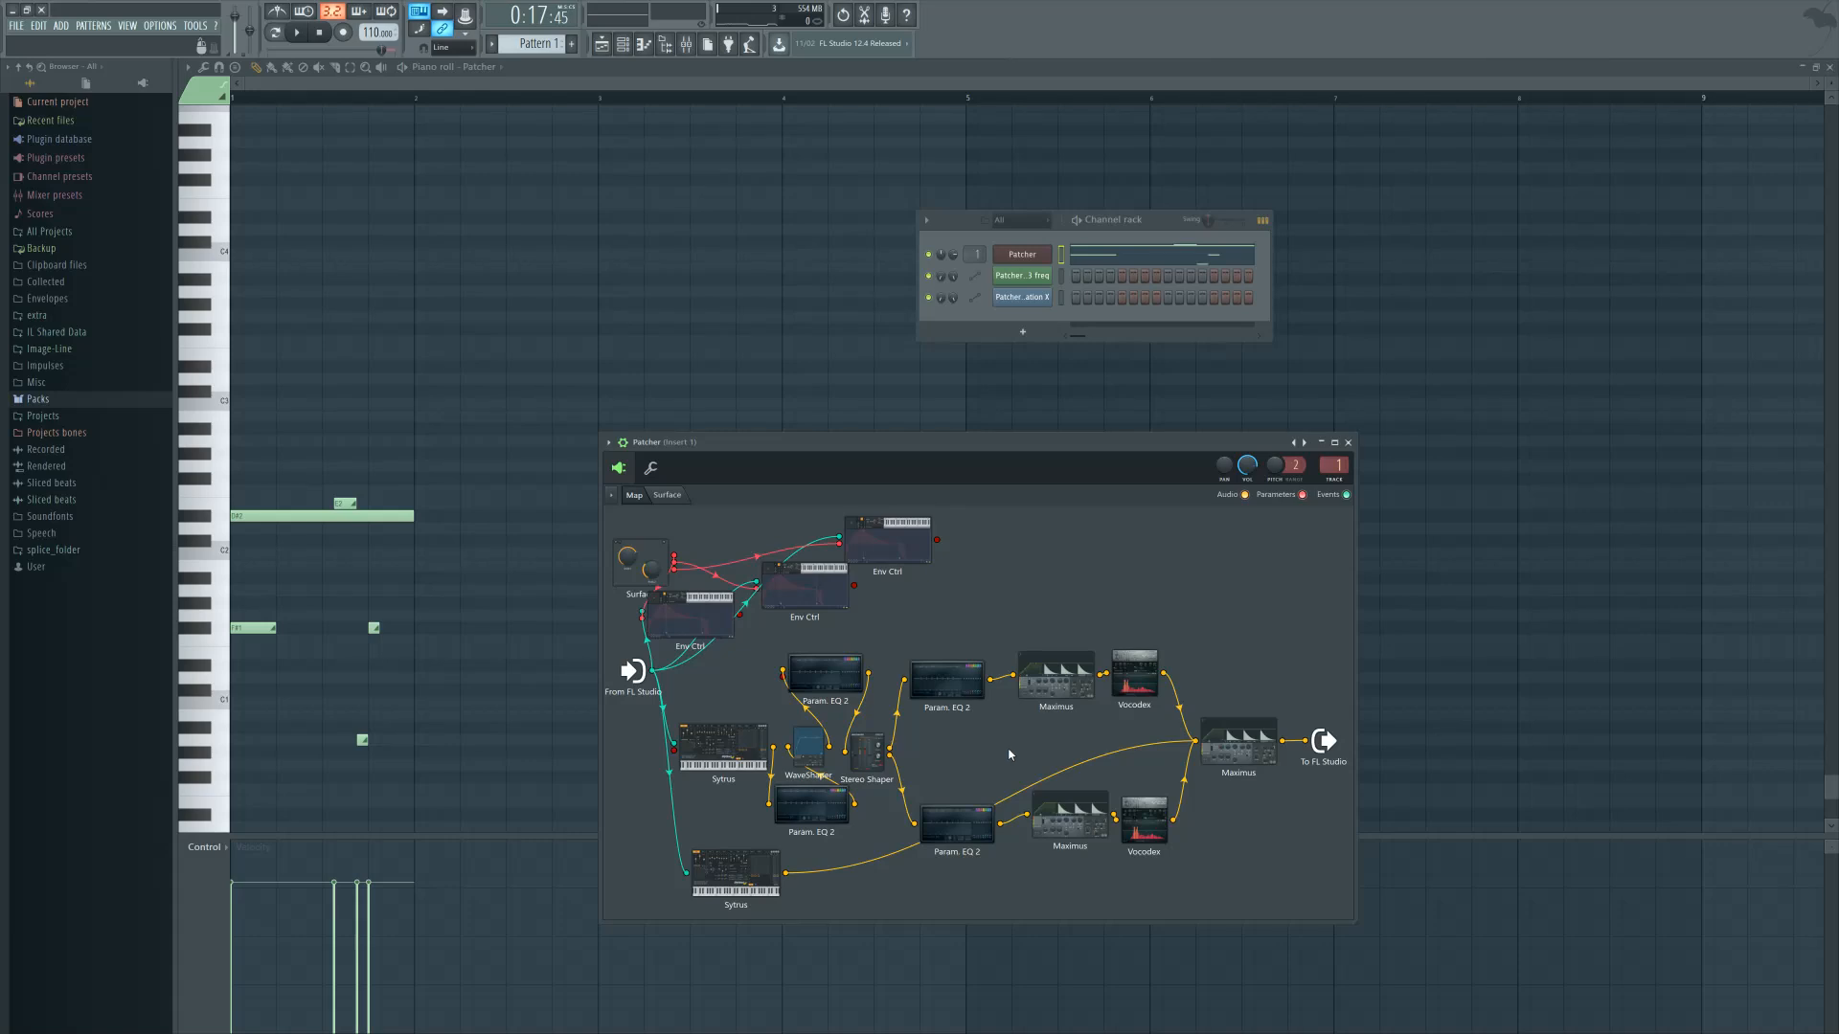
Lower the Param. EQ 2 beneath the WaveShaper, then open the upper branch's Vocodex and place its editor beside the map
{"action": "left_click_drag", "start_coordinate": [816, 812], "coordinate": [819, 828]}
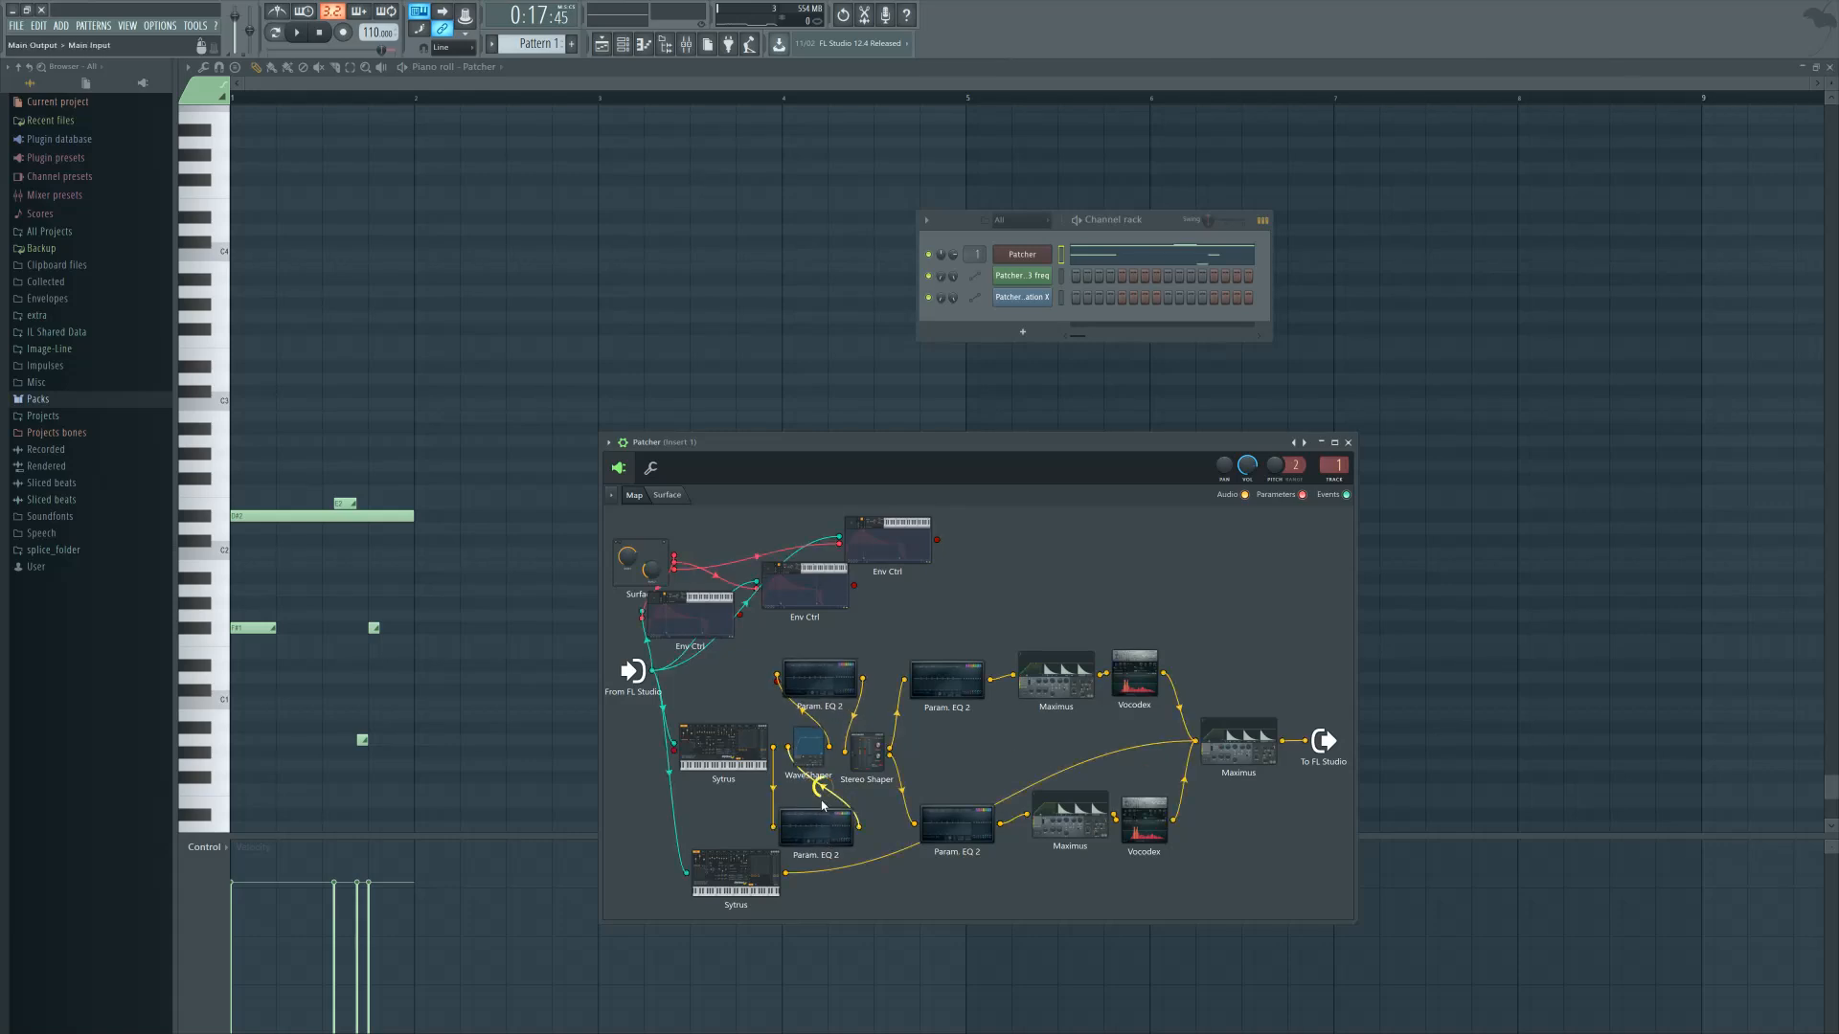
{"action": "double_click", "coordinate": [1137, 676]}
{"action": "mouse_move", "coordinate": [1455, 391]}
{"action": "left_mouse_down"}
{"action": "mouse_move", "coordinate": [1504, 421]}
{"action": "mouse_move", "coordinate": [1462, 419]}
{"action": "left_mouse_up"}
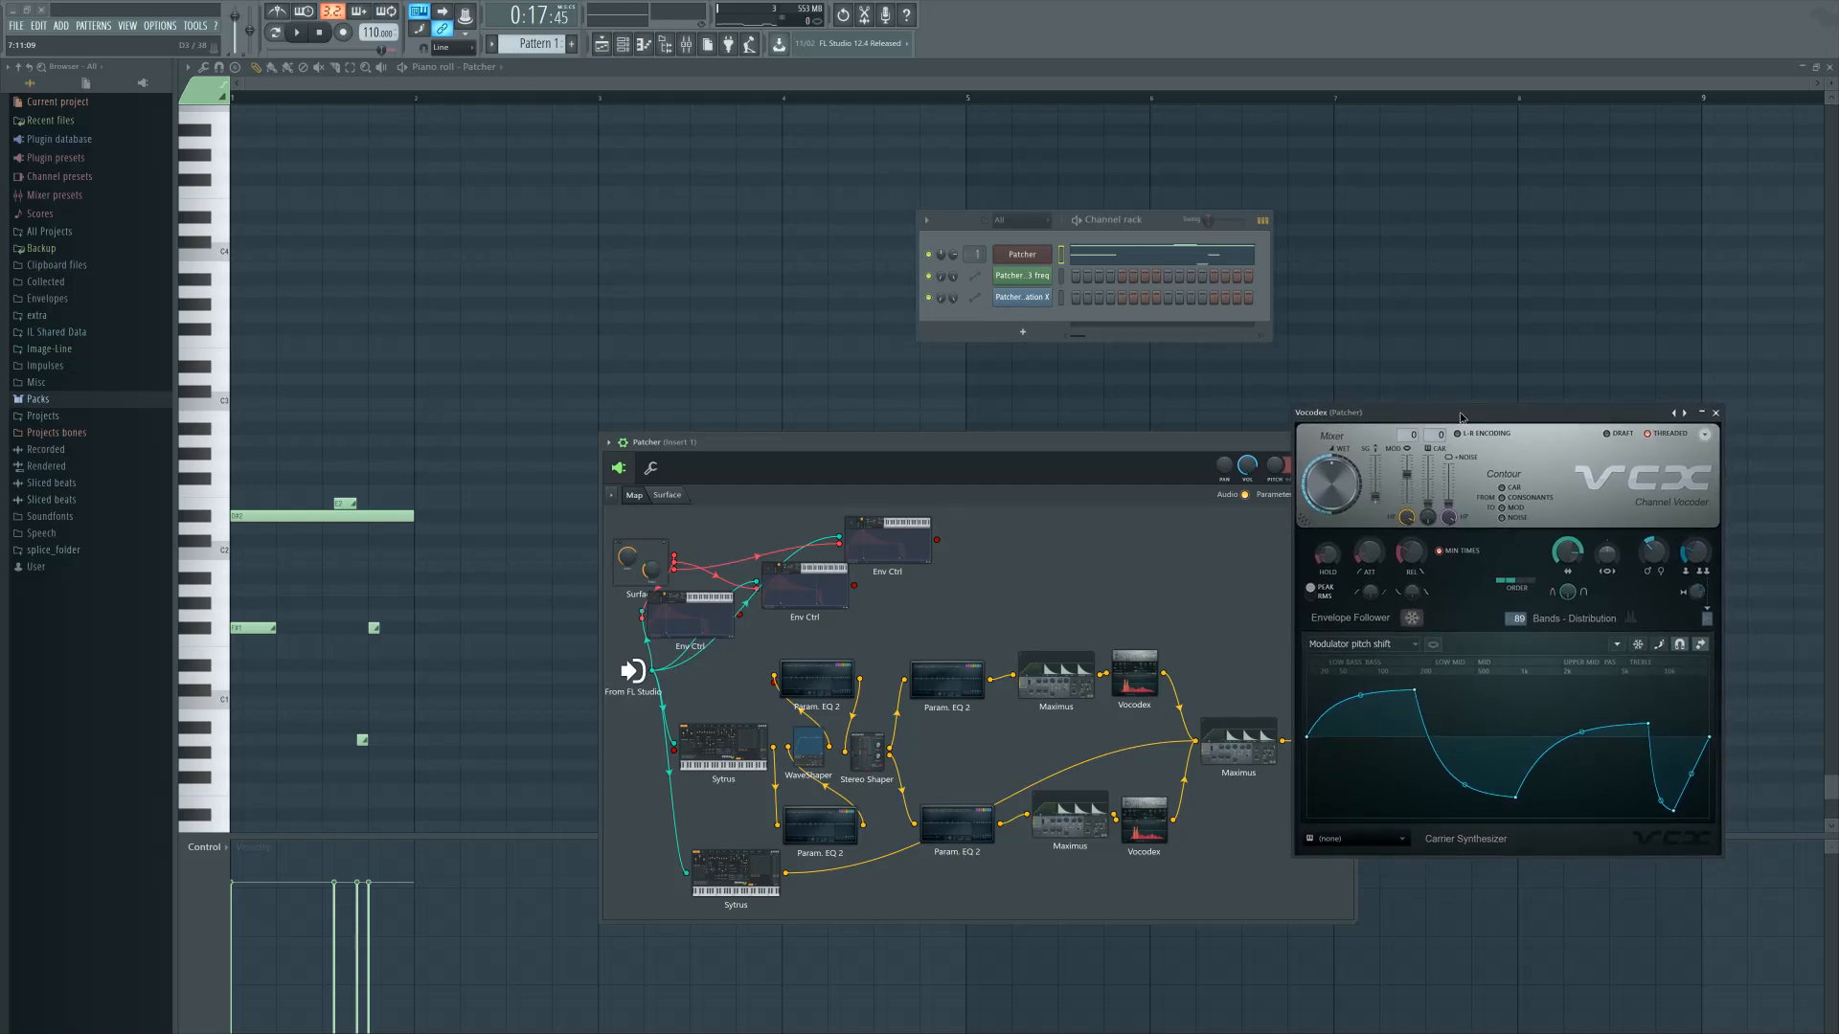
{"action": "mouse_move", "coordinate": [1461, 418]}
{"action": "left_mouse_down"}
{"action": "mouse_move", "coordinate": [1478, 424]}
{"action": "mouse_move", "coordinate": [1460, 443]}
{"action": "left_mouse_up"}
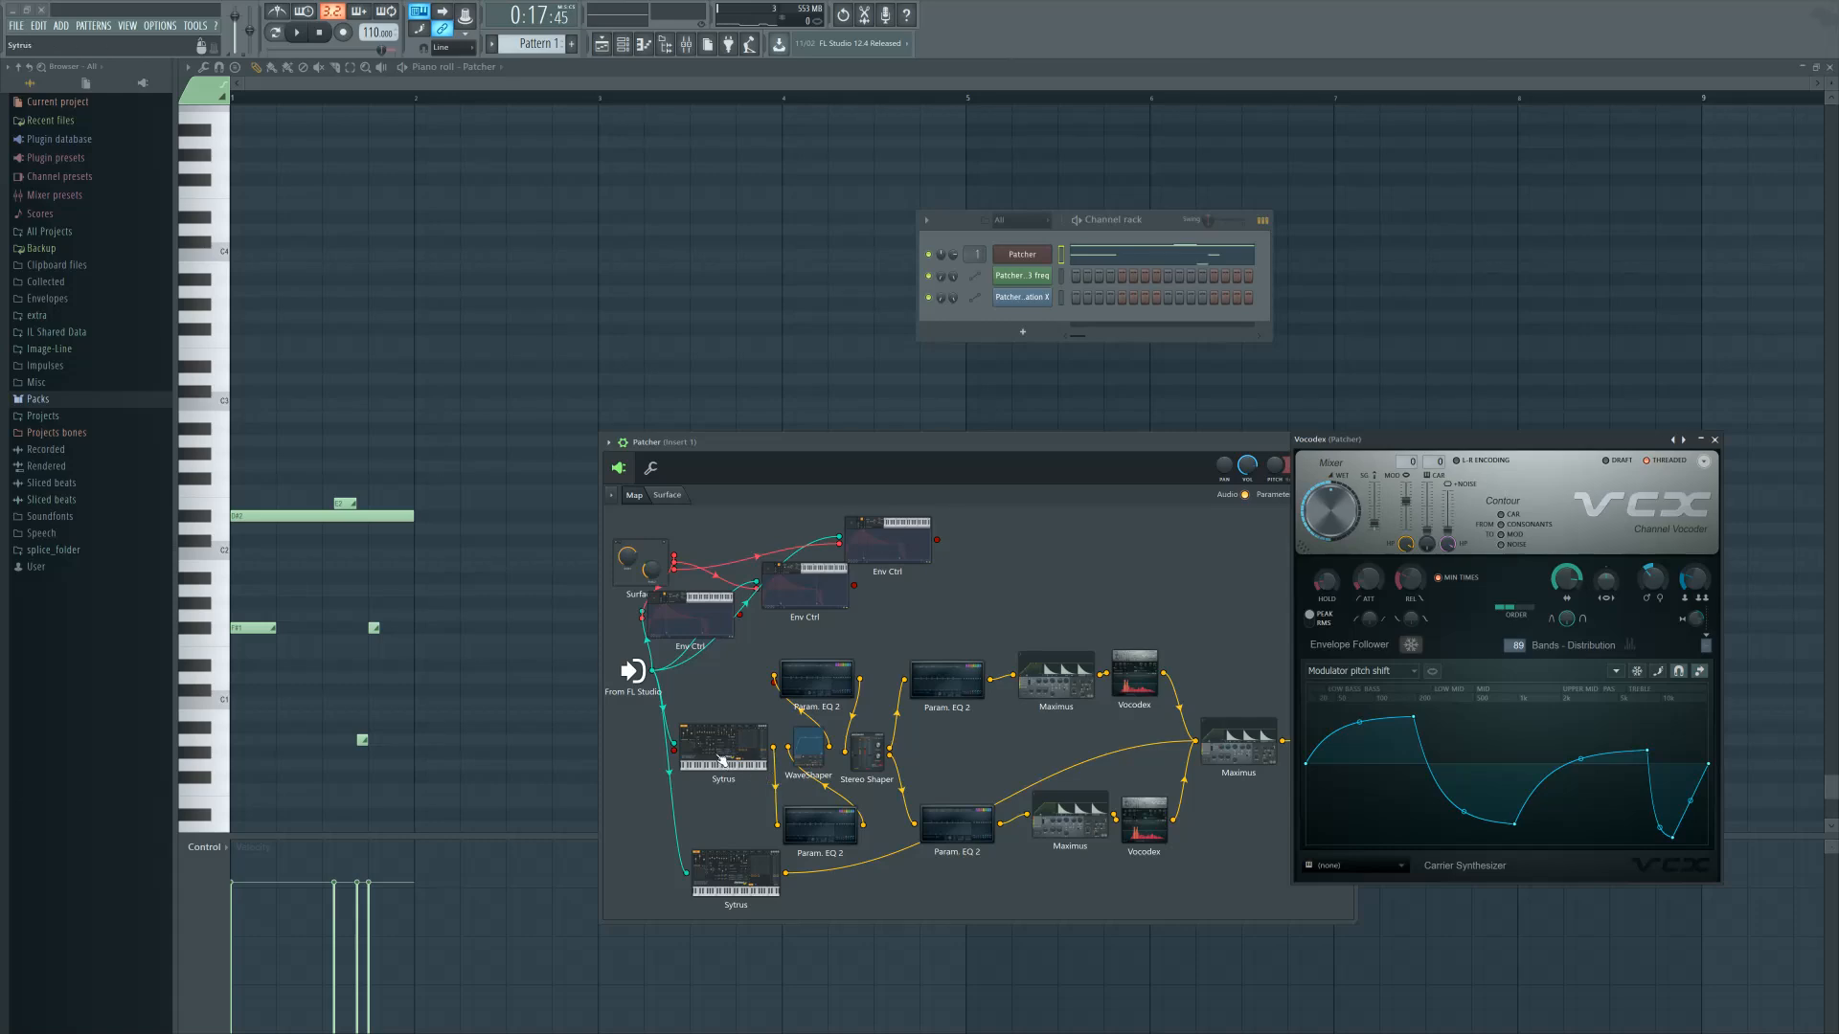
Fine-tune the map positions of the upper Sytrus, the Stereo Shaper and the lower branch's Param. EQ 2
{"action": "mouse_move", "coordinate": [720, 758]}
{"action": "left_mouse_down"}
{"action": "mouse_move", "coordinate": [734, 691]}
{"action": "mouse_move", "coordinate": [725, 749]}
{"action": "left_mouse_up"}
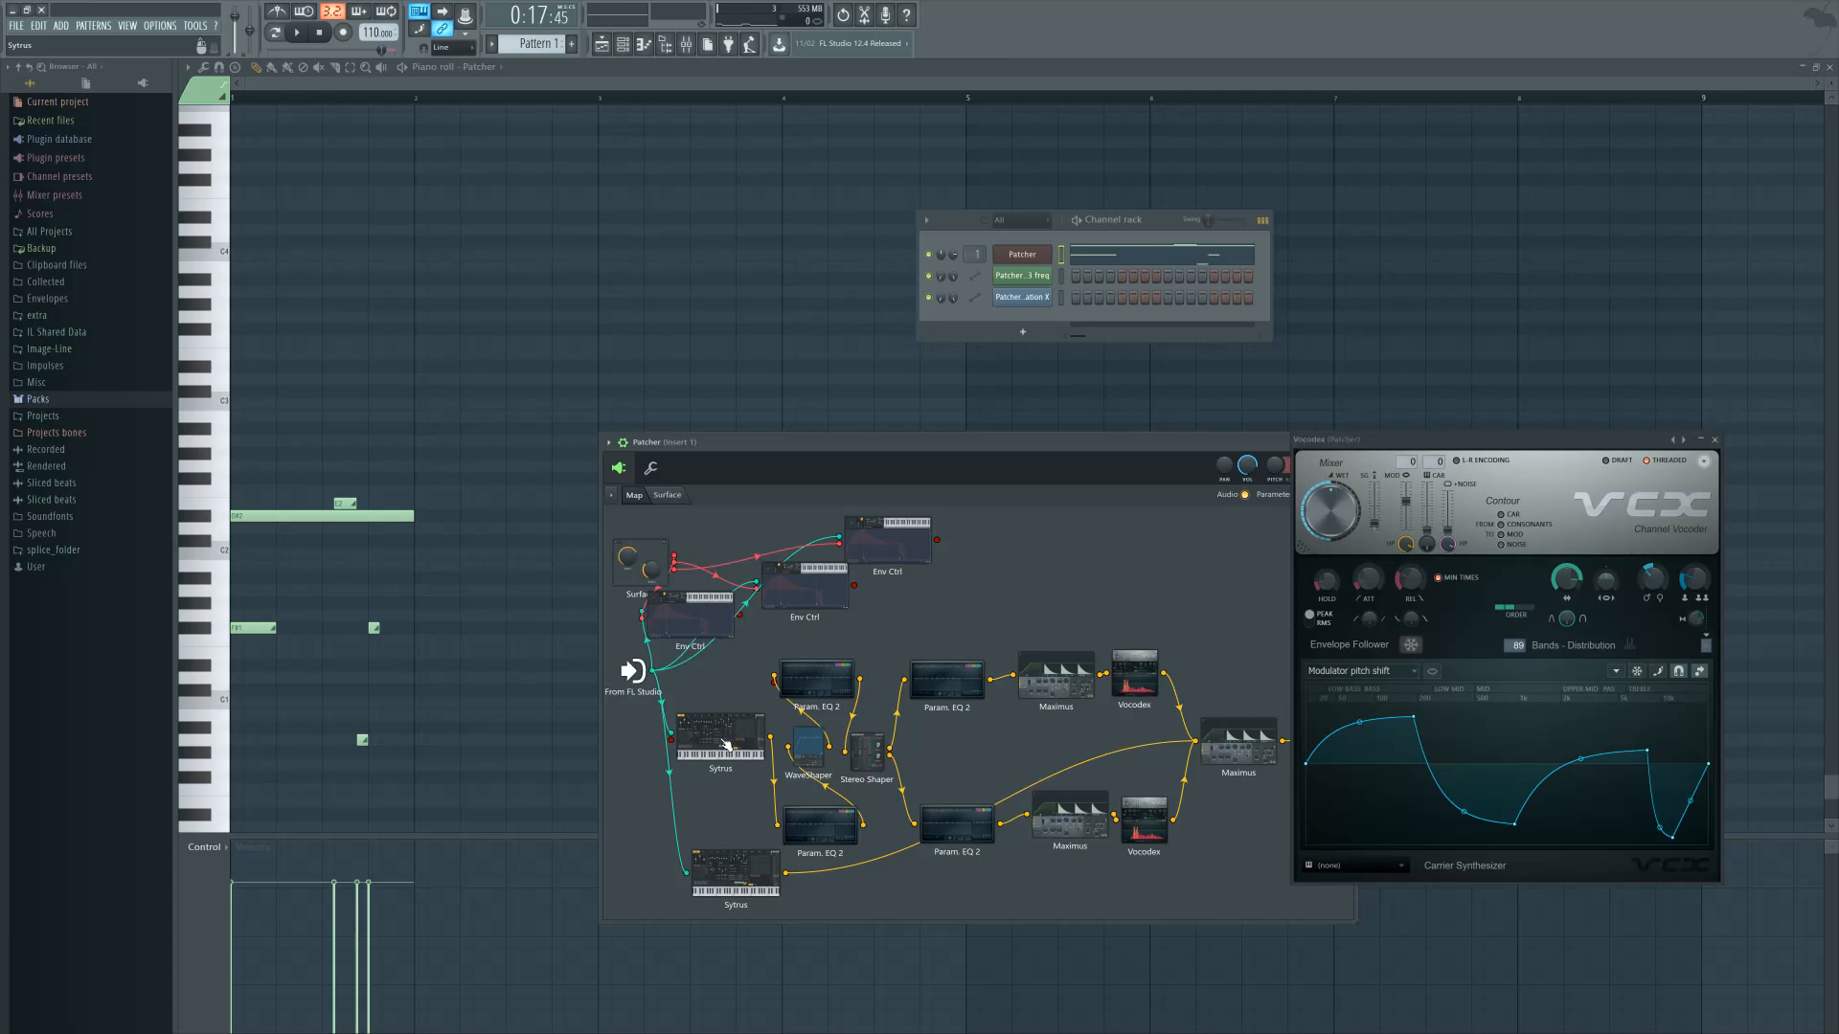
{"action": "left_click_drag", "start_coordinate": [724, 748], "coordinate": [723, 753]}
{"action": "left_click_drag", "start_coordinate": [872, 746], "coordinate": [878, 747]}
{"action": "left_click_drag", "start_coordinate": [957, 827], "coordinate": [953, 829]}
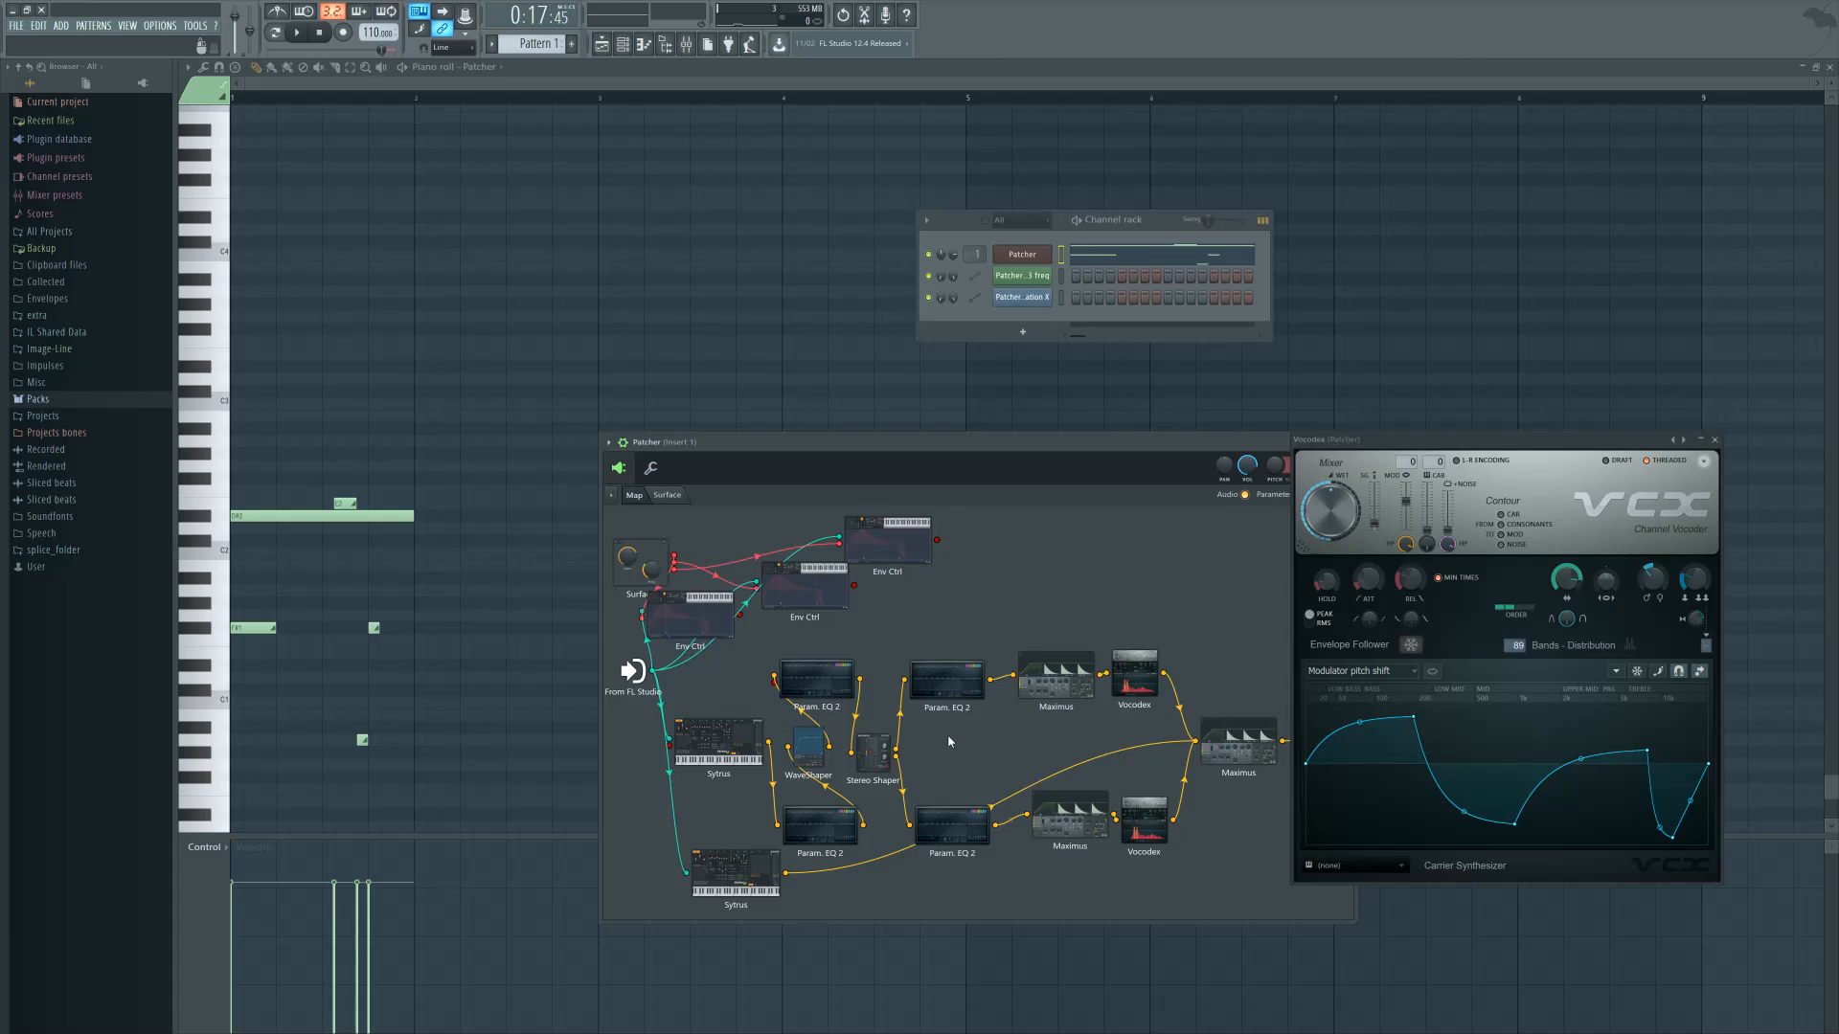
Widen the Patcher window and insert a second WaveShaper between the final Maximus and the To FL Studio output
{"action": "left_click_drag", "start_coordinate": [960, 445], "coordinate": [767, 442]}
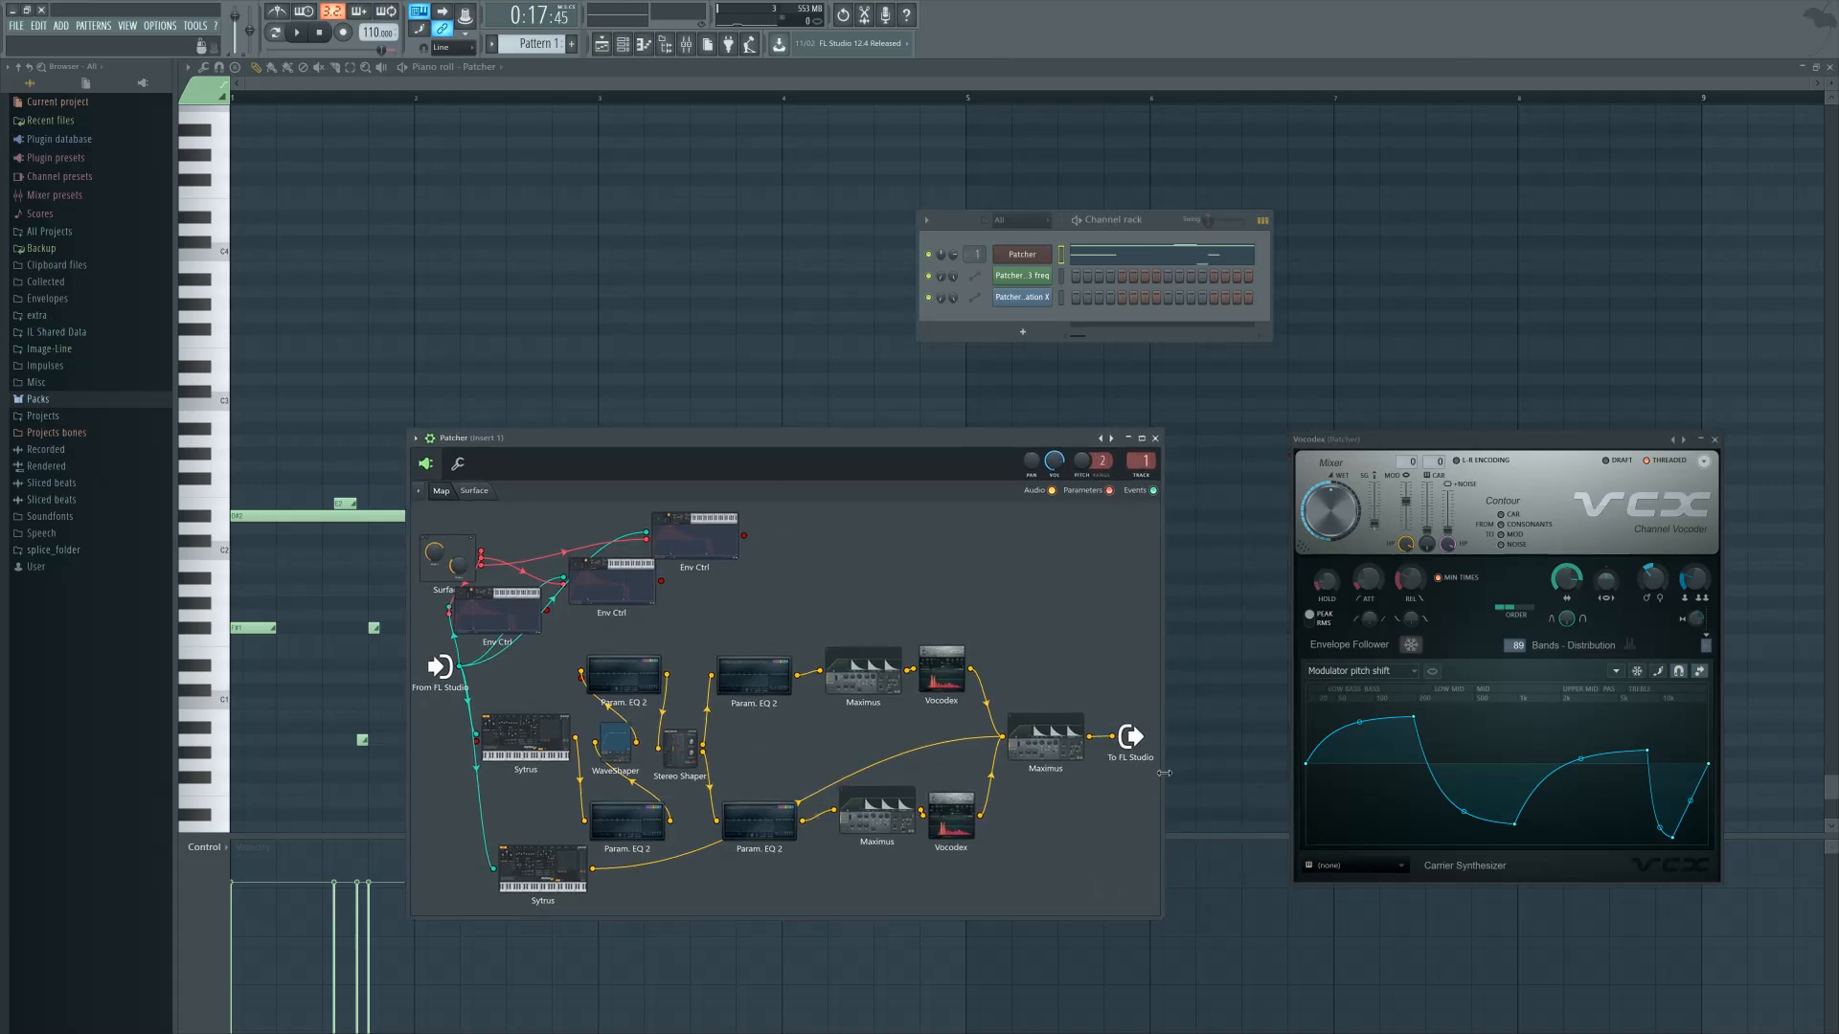
{"action": "left_click_drag", "start_coordinate": [1163, 773], "coordinate": [1281, 773]}
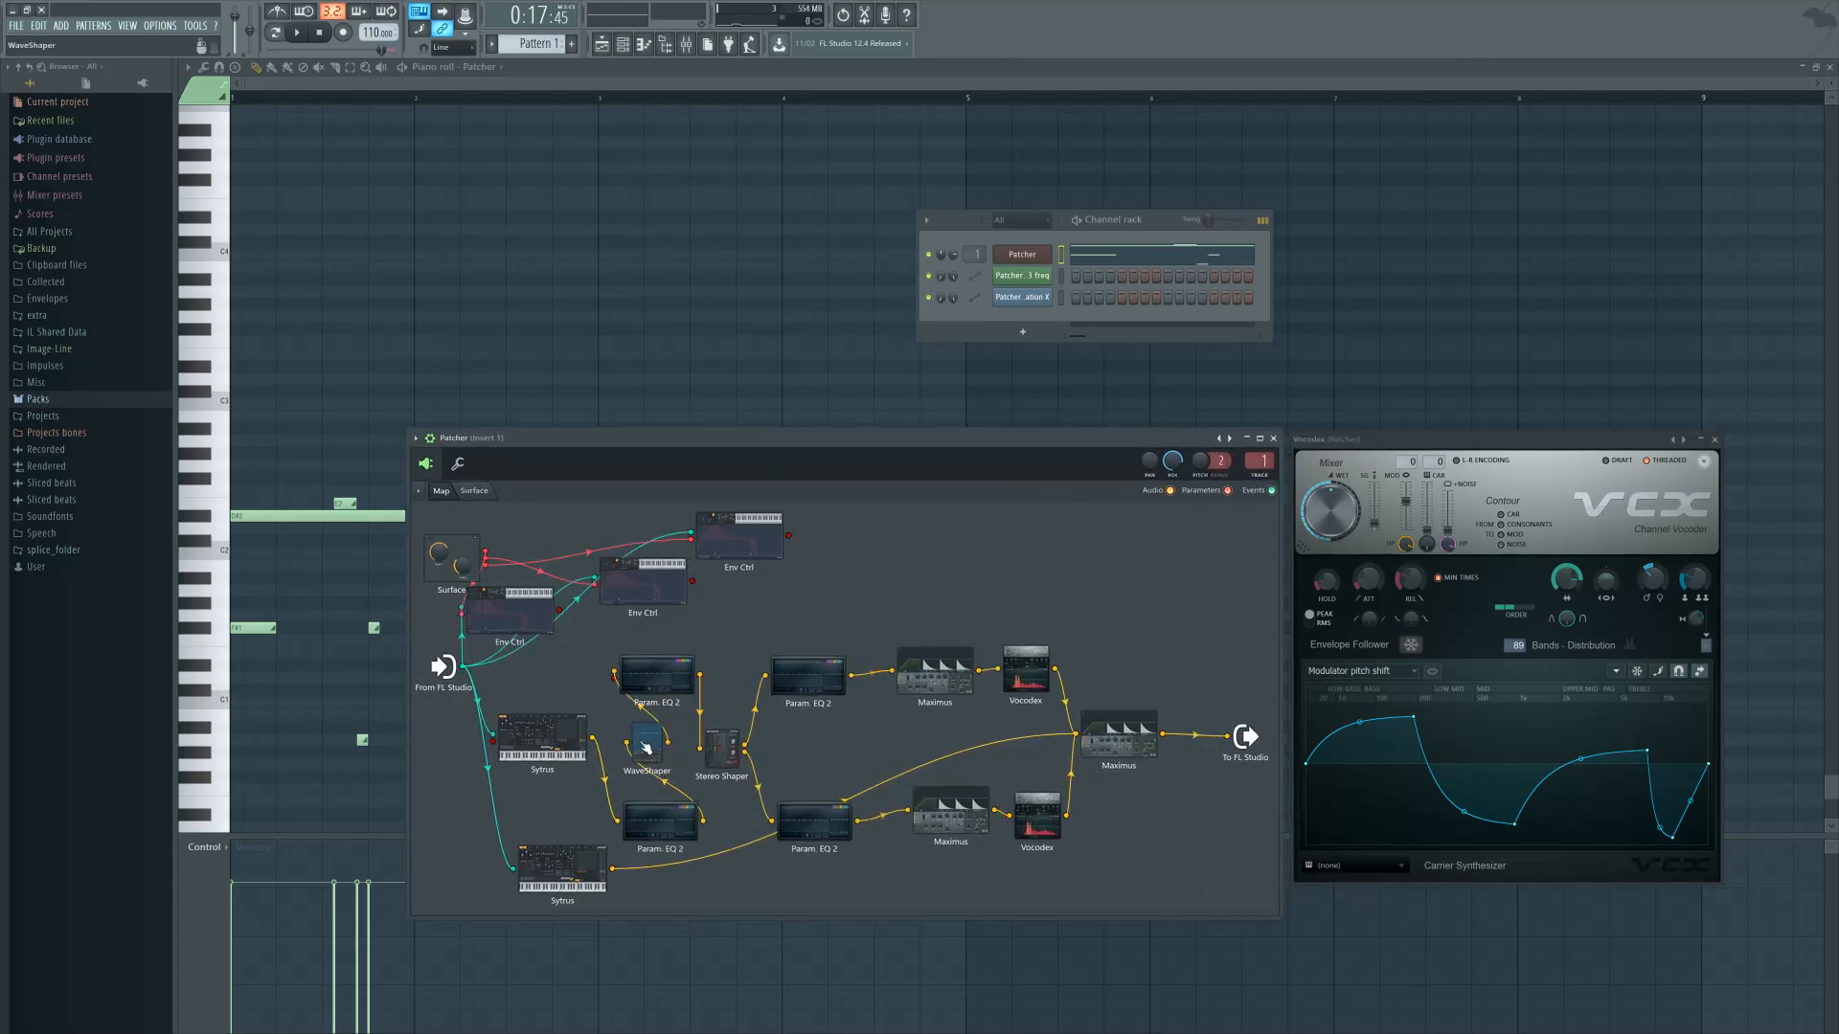
{"action": "key", "text": "F8"}
{"action": "left_click_drag", "start_coordinate": [1116, 579], "coordinate": [1197, 737]}
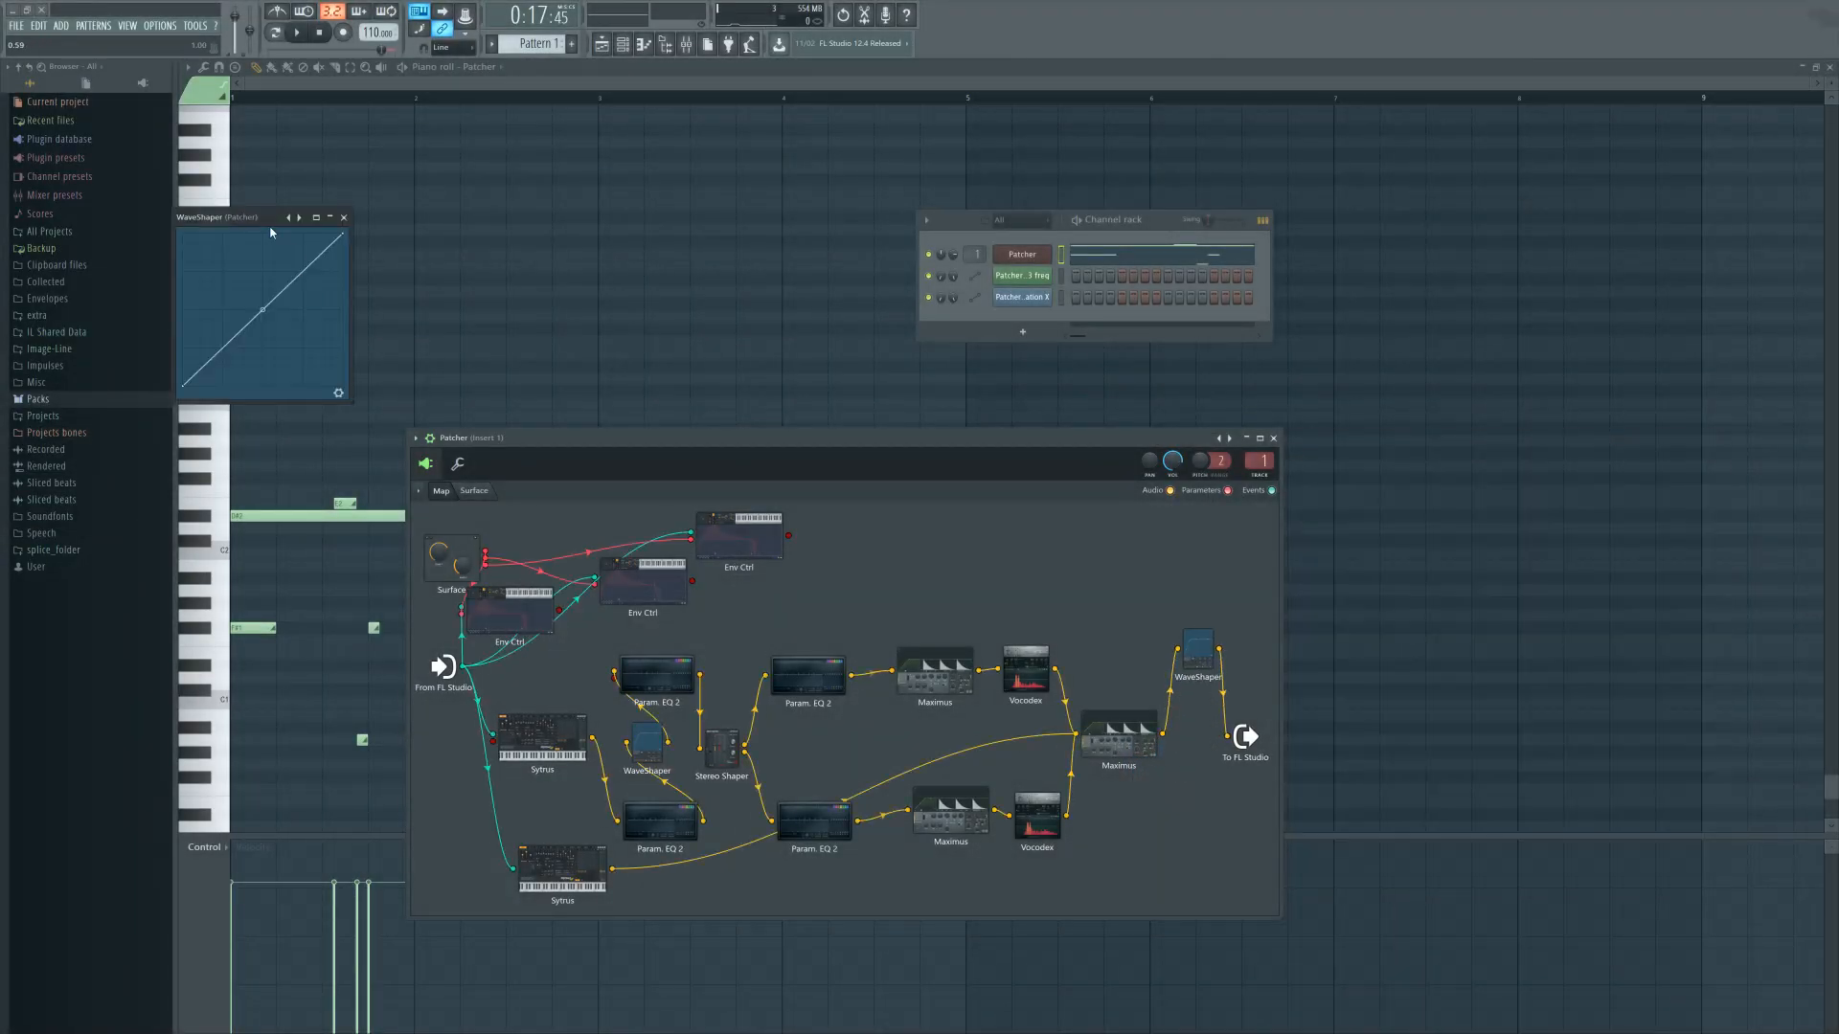
Enlarge the new WaveShaper's editor and bend its curve upward into a steep saturating arc
{"action": "left_click_drag", "start_coordinate": [271, 232], "coordinate": [1023, 481]}
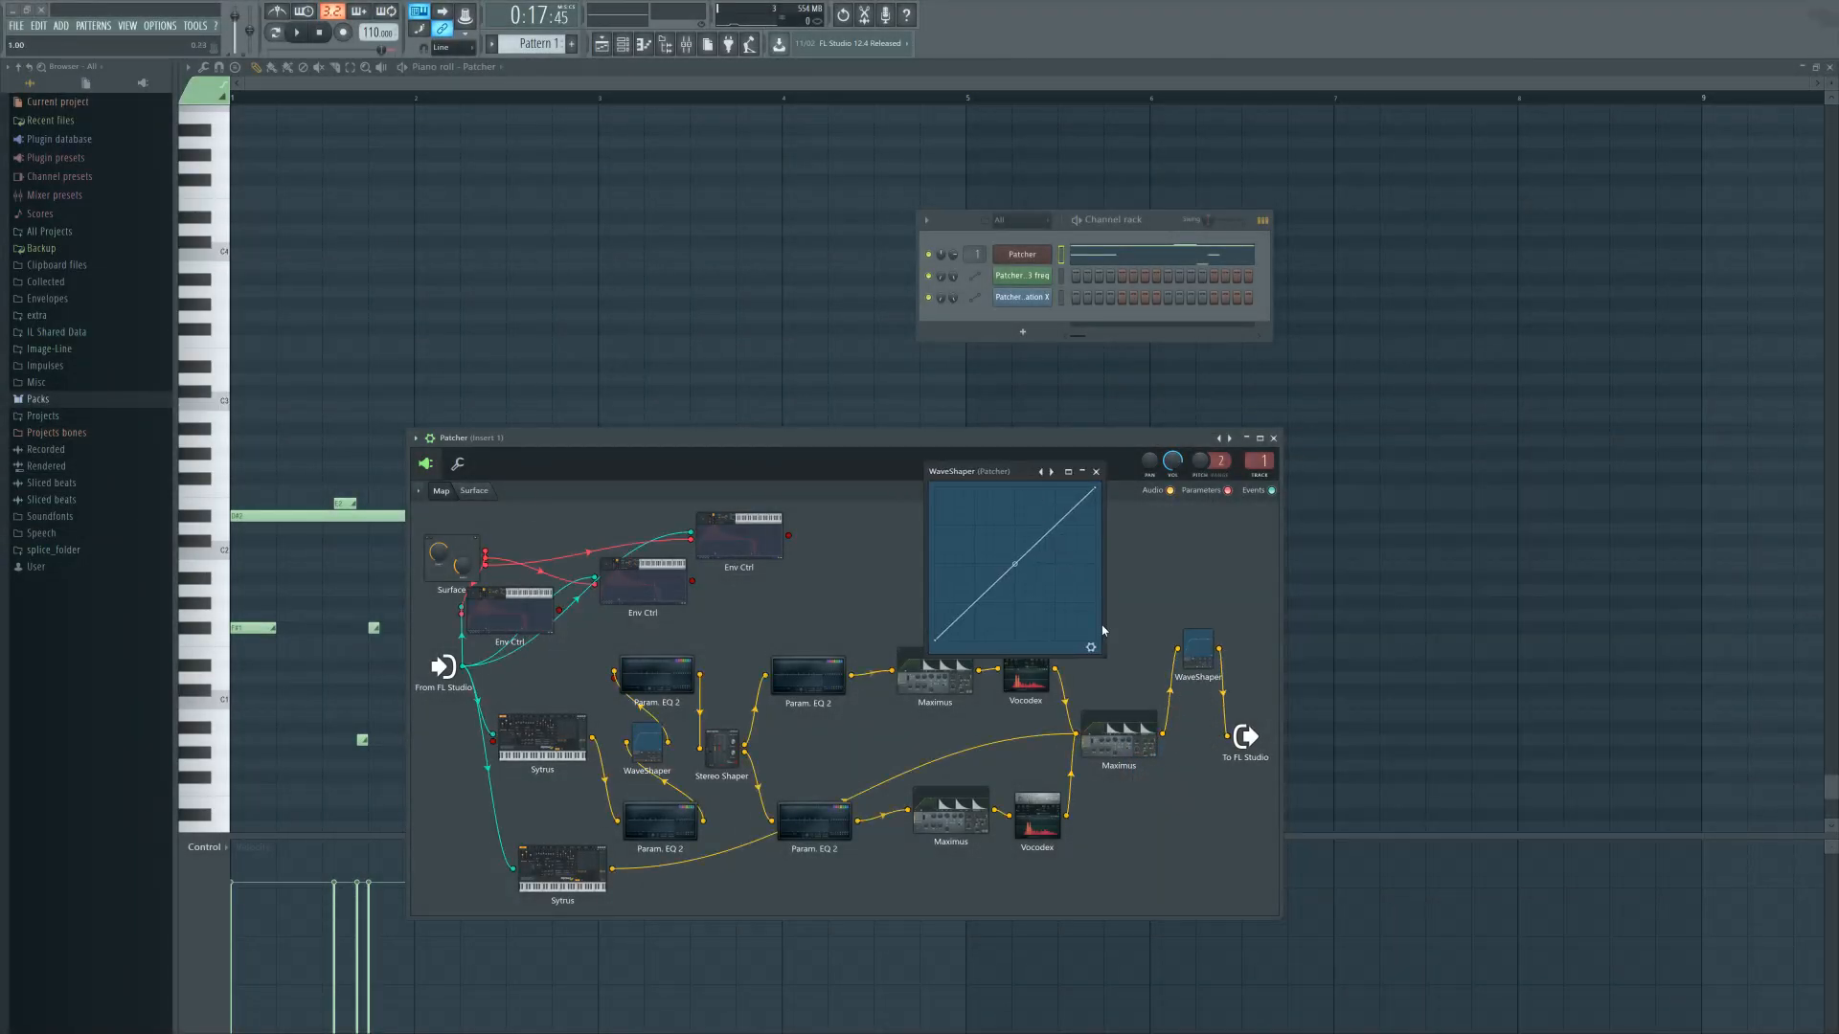
{"action": "left_click_drag", "start_coordinate": [1104, 655], "coordinate": [1441, 890]}
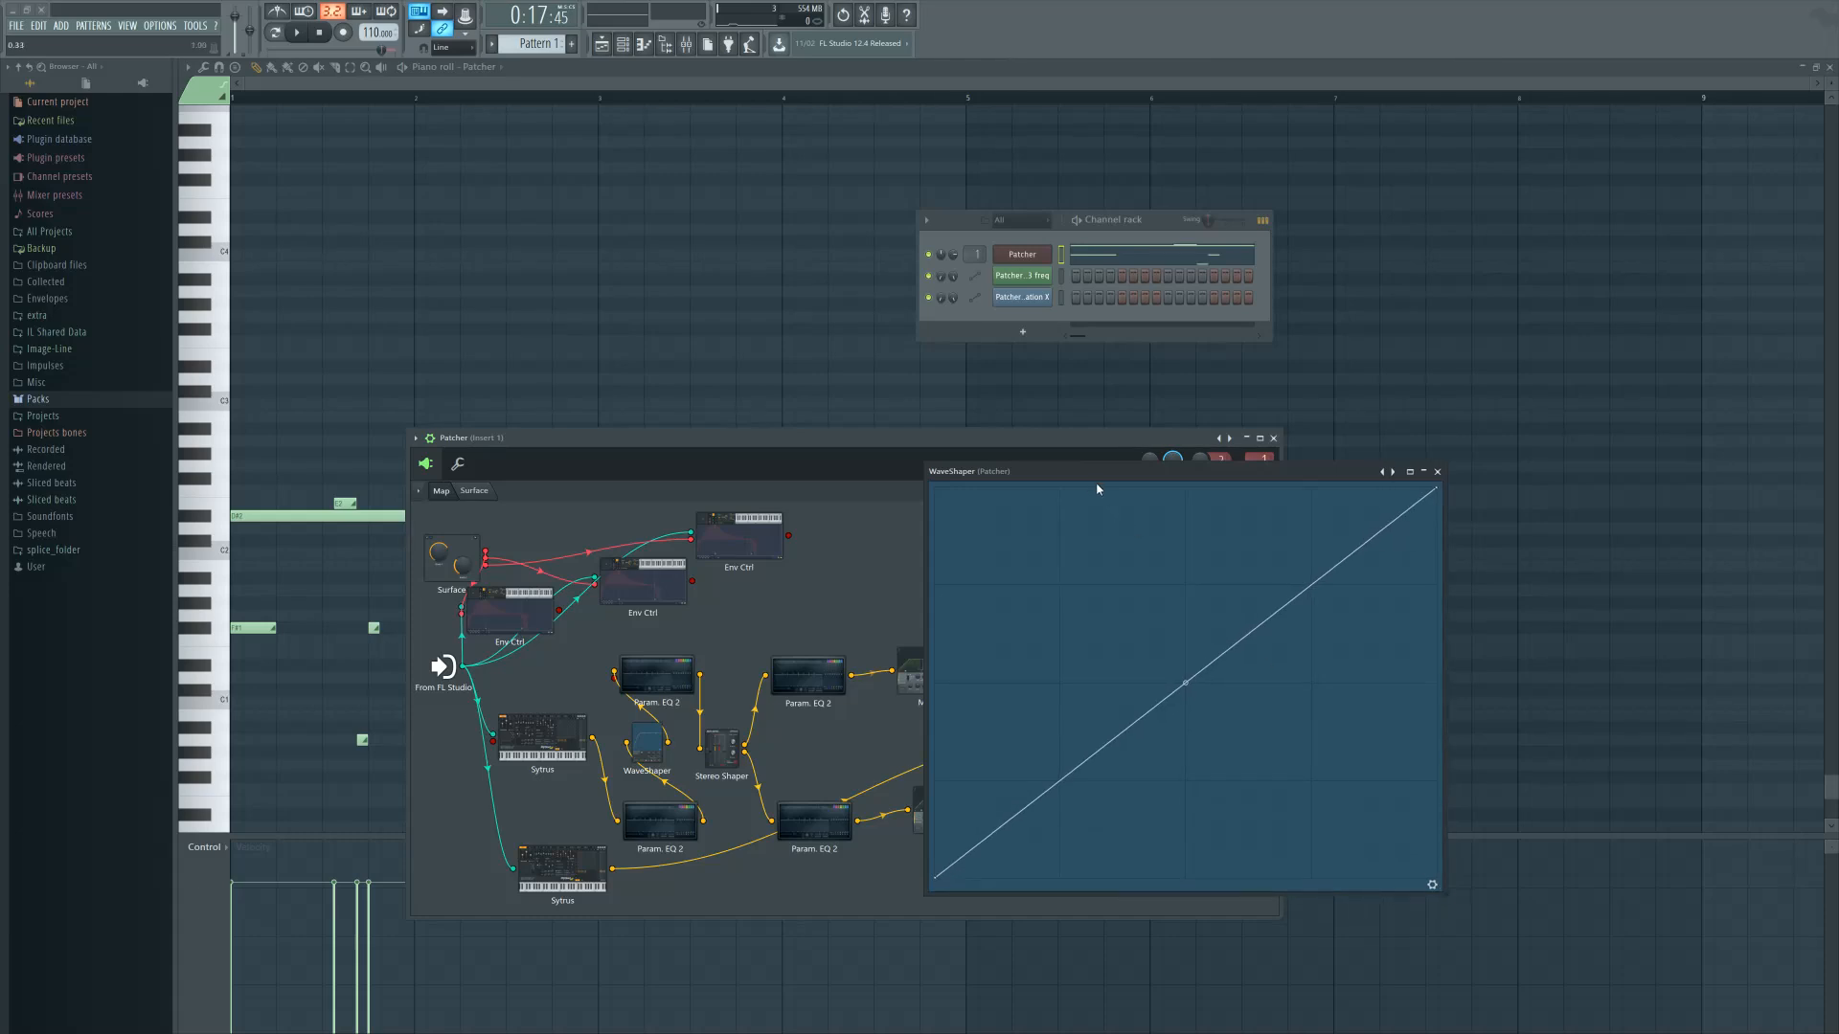
{"action": "left_click_drag", "start_coordinate": [1098, 489], "coordinate": [1008, 402]}
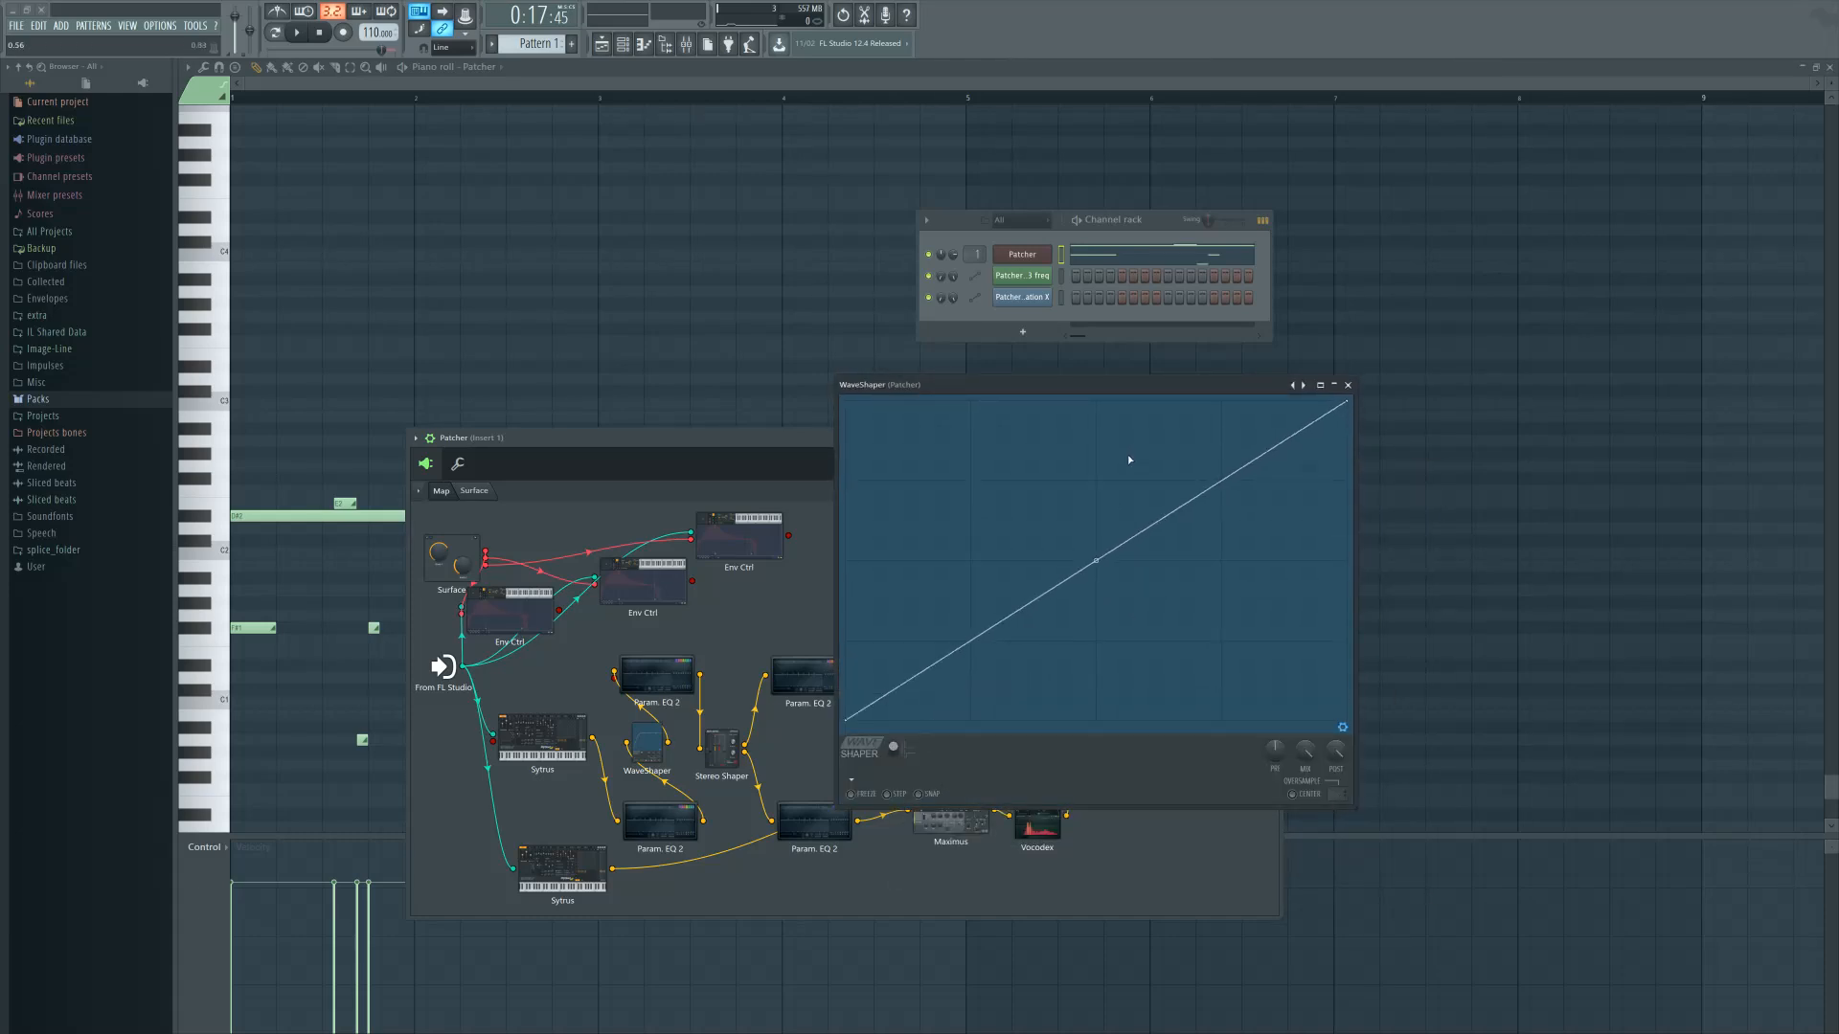
{"action": "left_click_drag", "start_coordinate": [1103, 560], "coordinate": [1097, 409]}
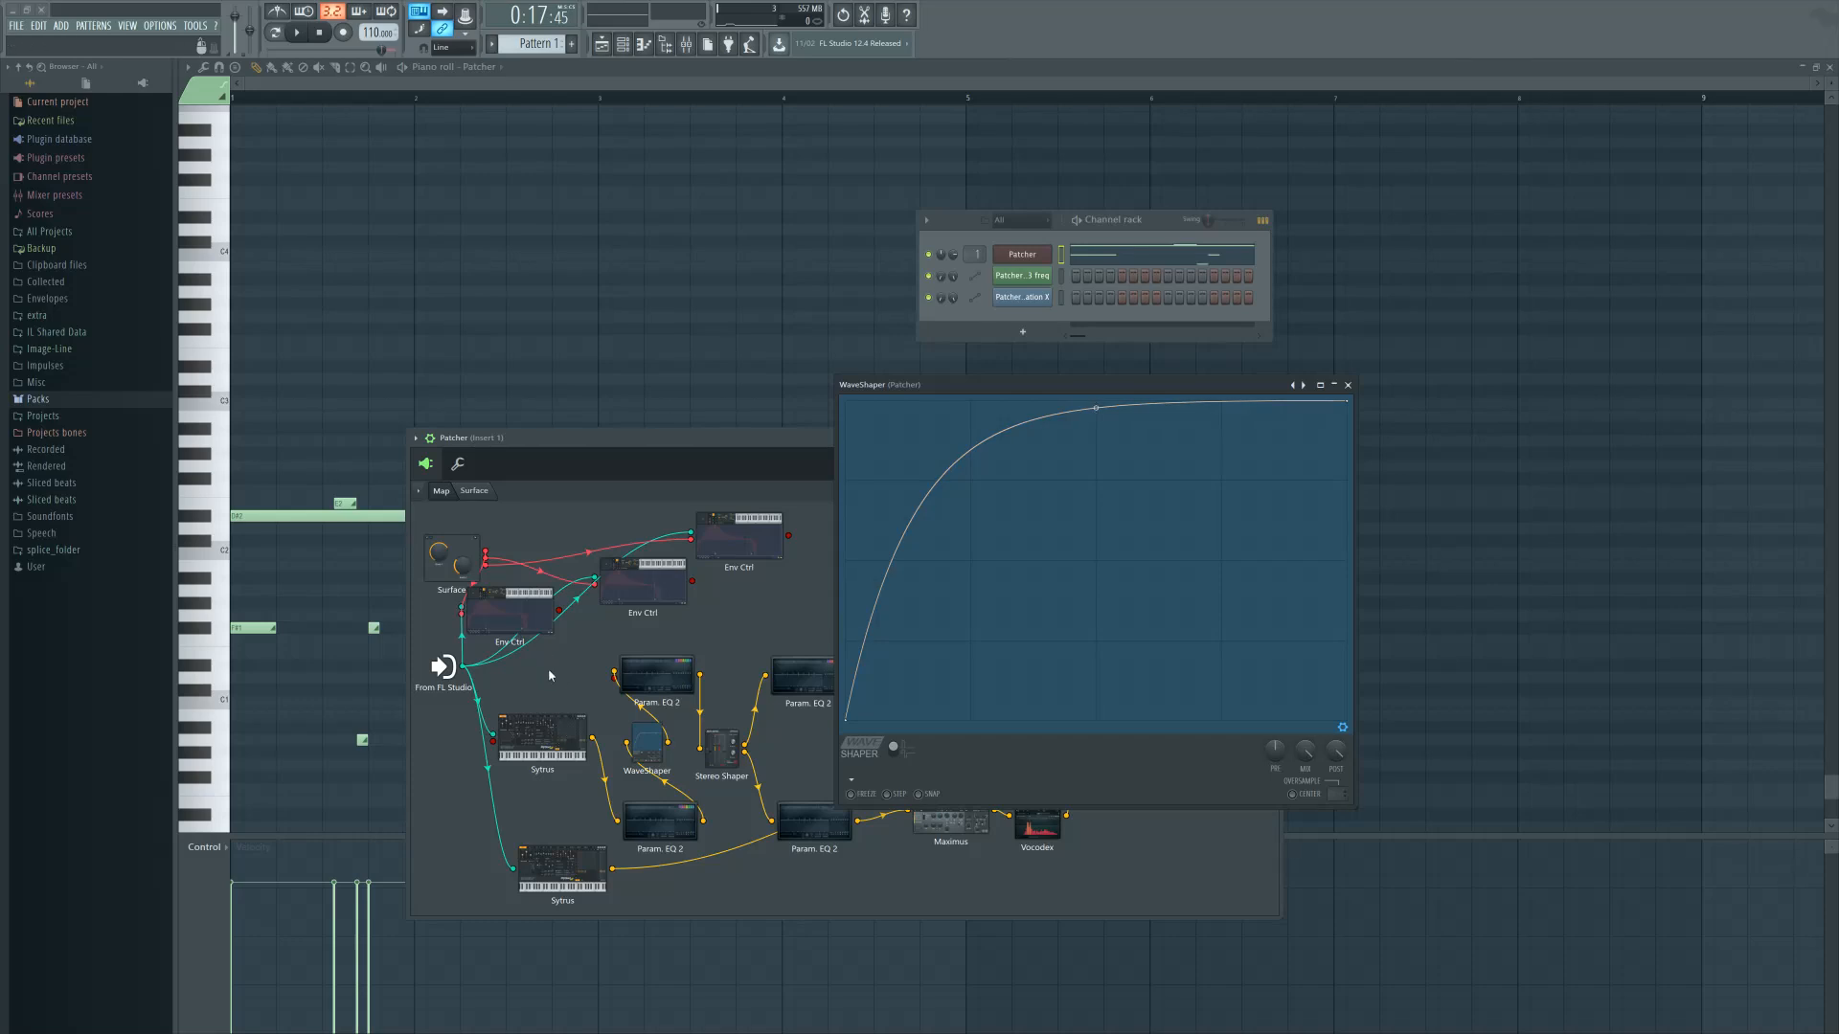
{"action": "left_click", "coordinate": [558, 736]}
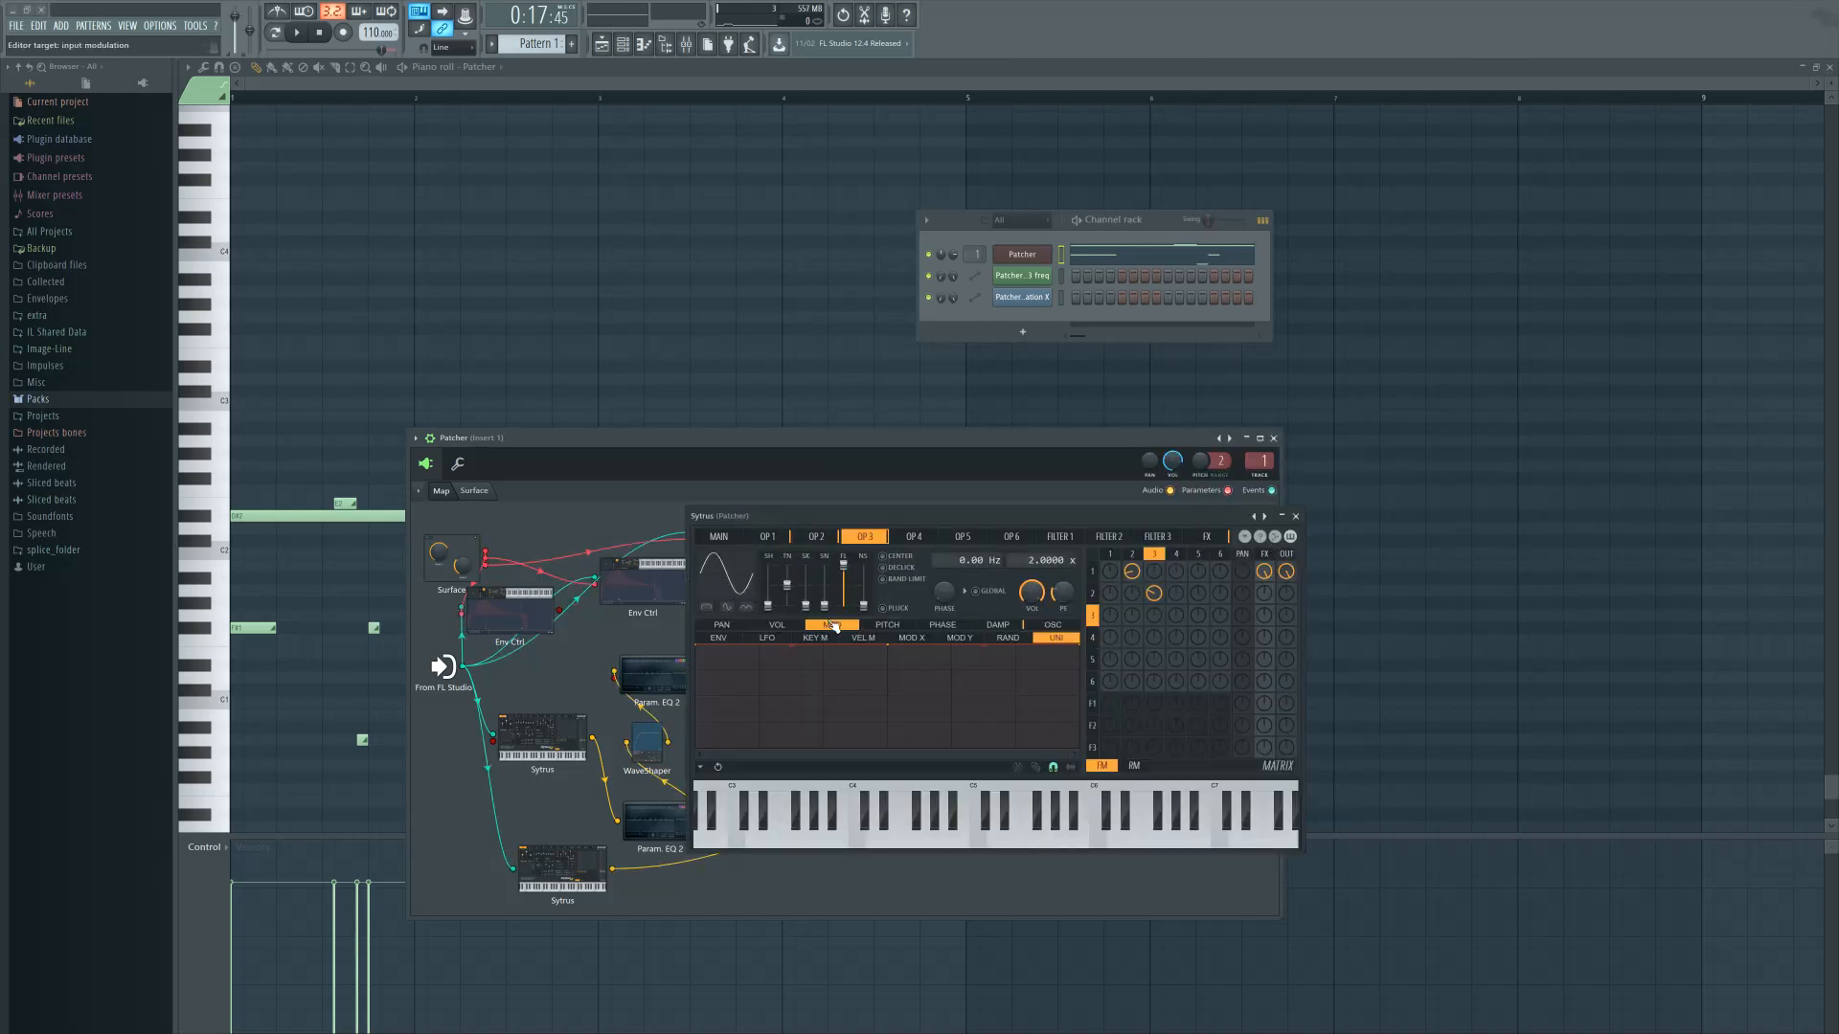
{"action": "left_click", "coordinate": [1296, 516]}
{"action": "key", "text": "F12"}
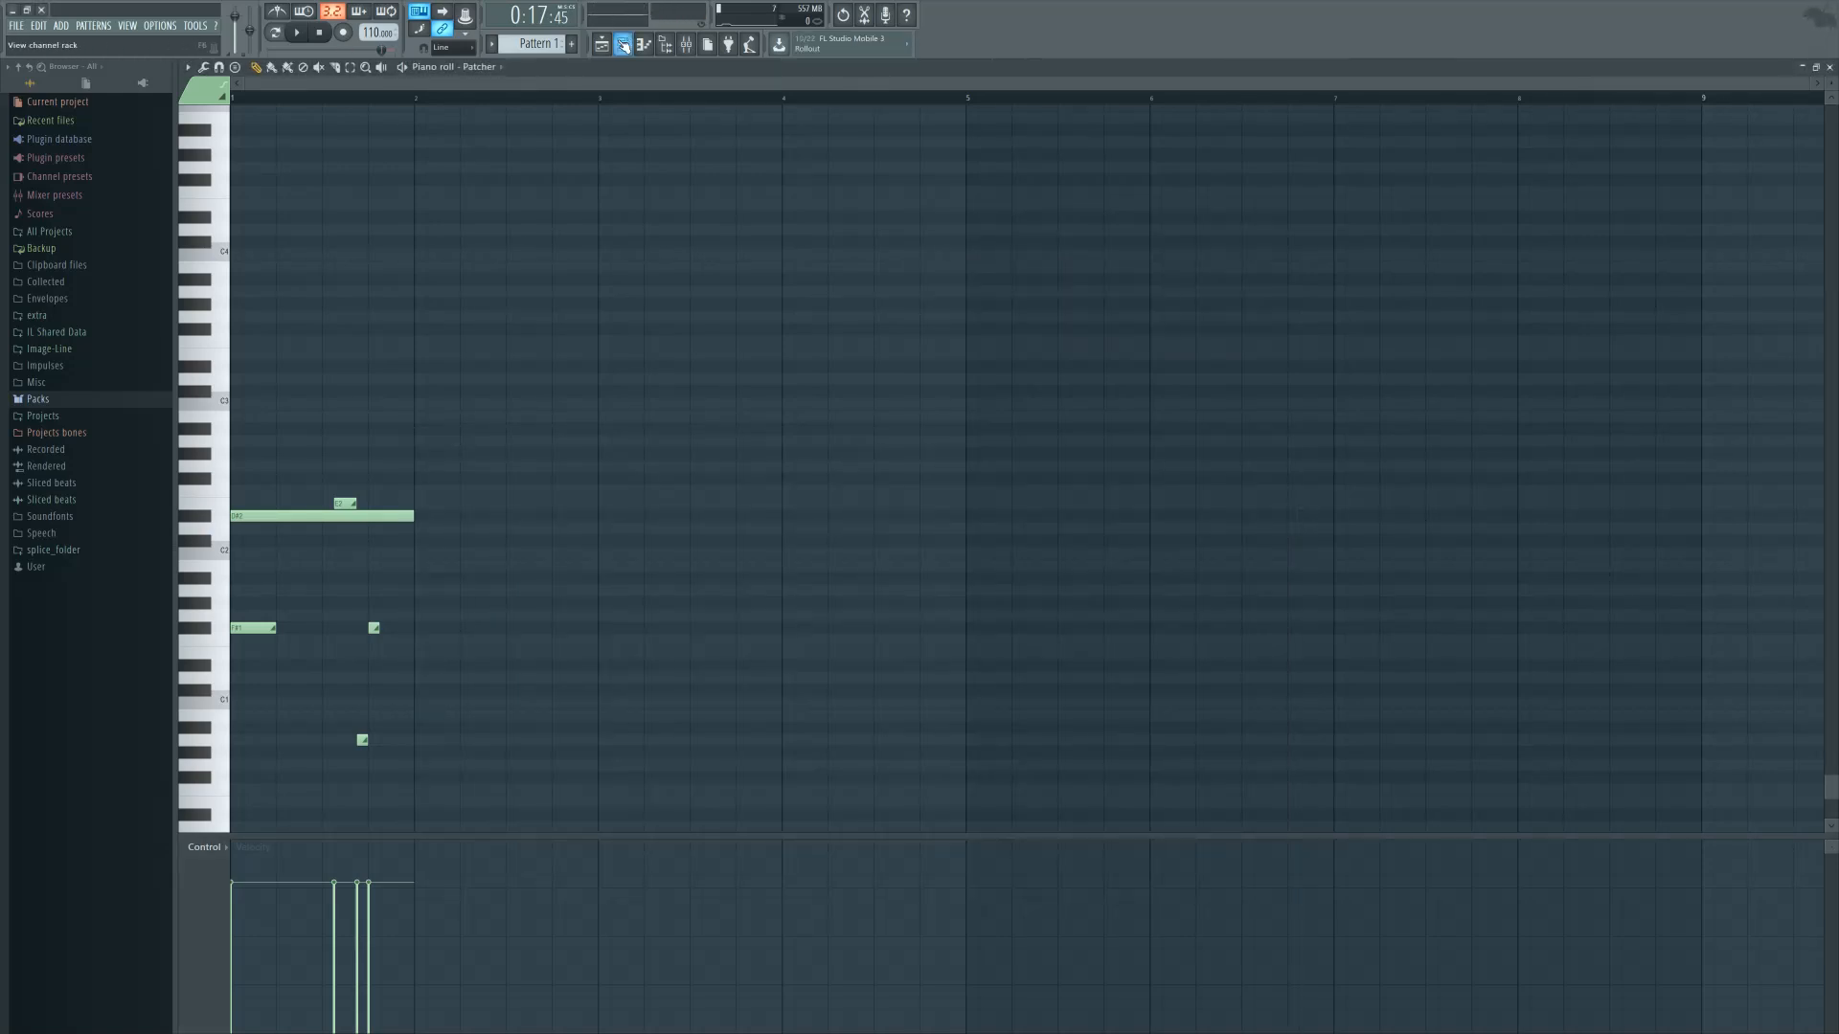
{"action": "left_click", "coordinate": [622, 43]}
{"action": "left_click", "coordinate": [1025, 255]}
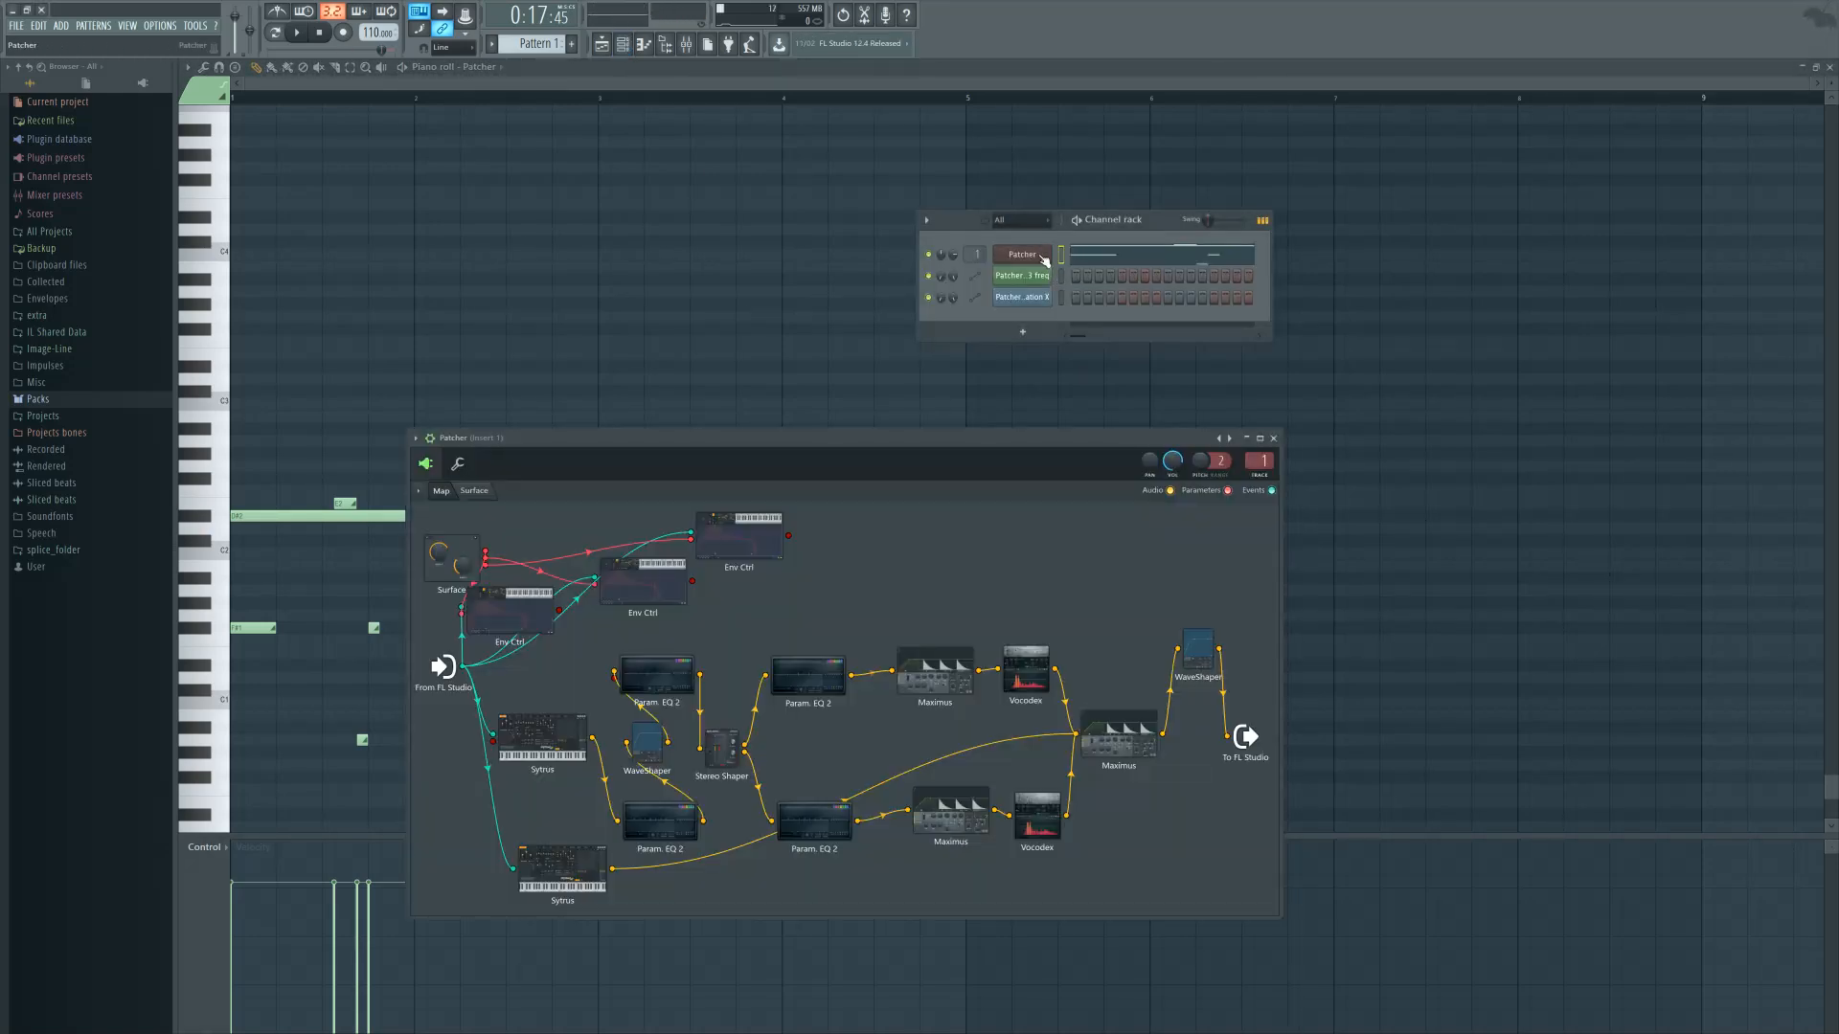
{"action": "left_click", "coordinate": [542, 738]}
{"action": "left_click", "coordinate": [1768, 518]}
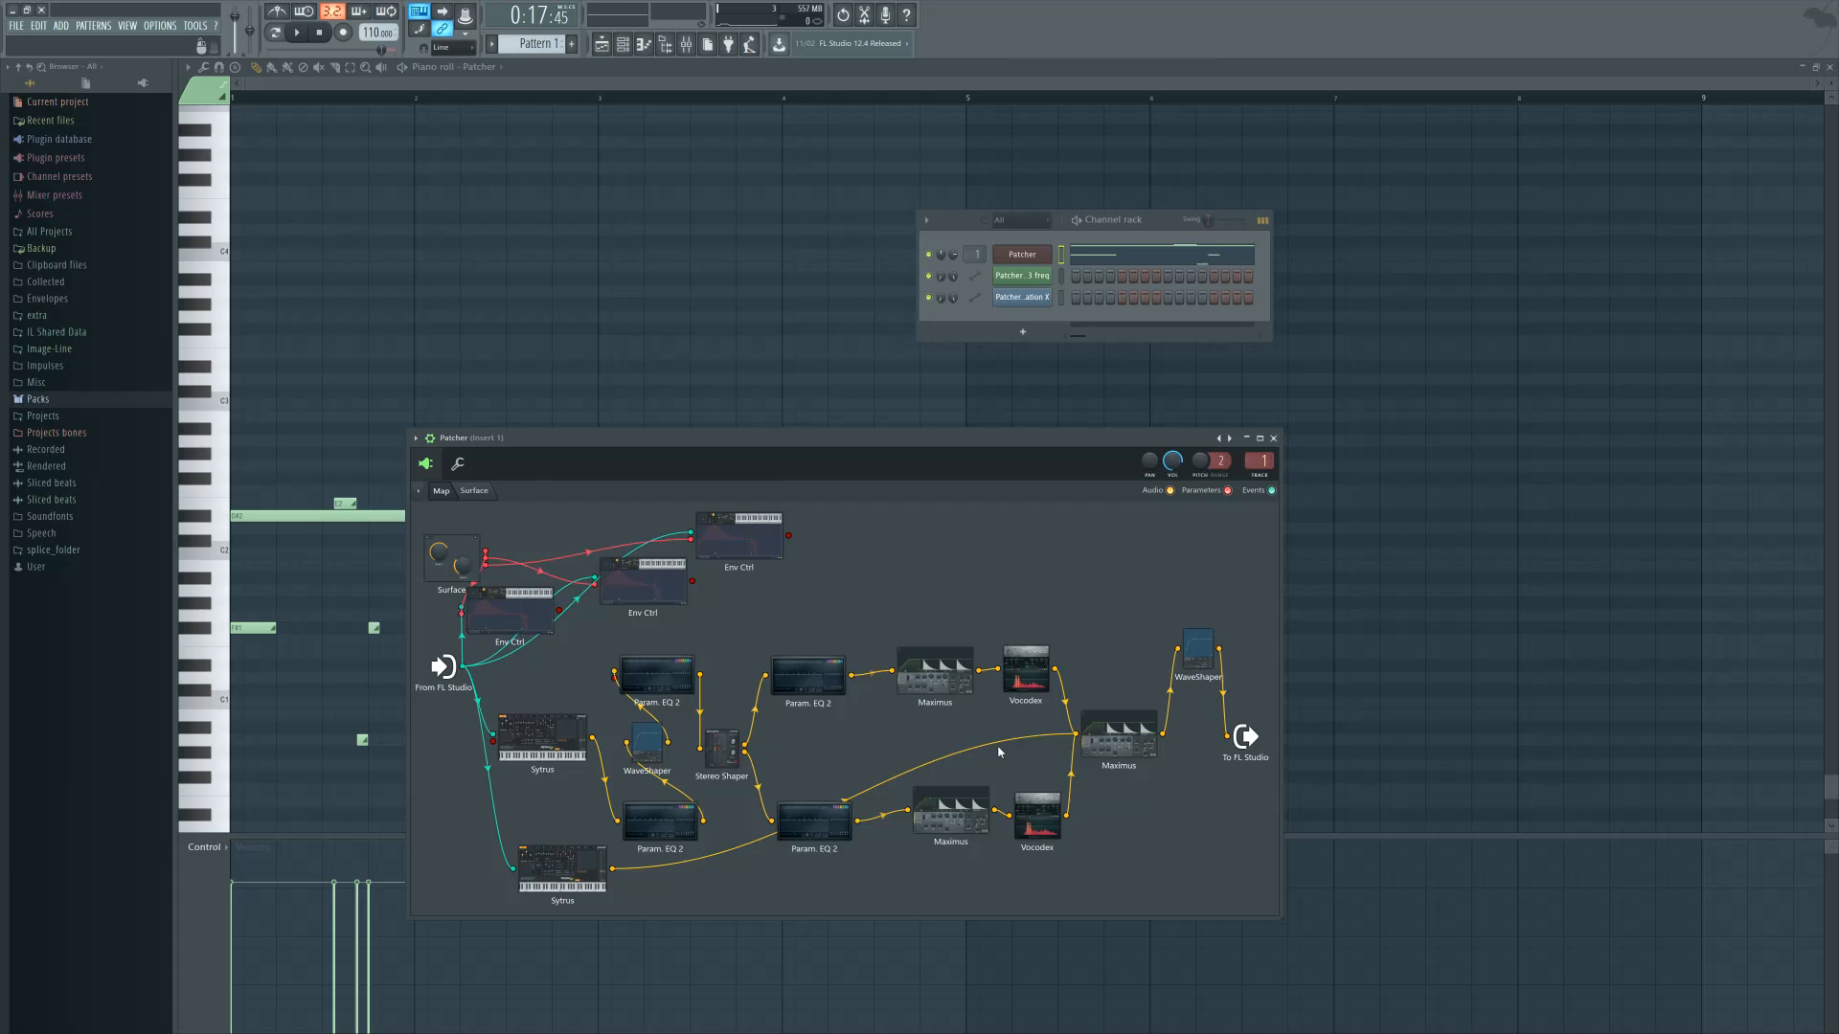
Reopen the final WaveShaper, switch it to bipolar mode and bend the curve into a steep S shape
{"action": "left_click", "coordinate": [1191, 647]}
{"action": "left_click_drag", "start_coordinate": [996, 391], "coordinate": [1092, 440]}
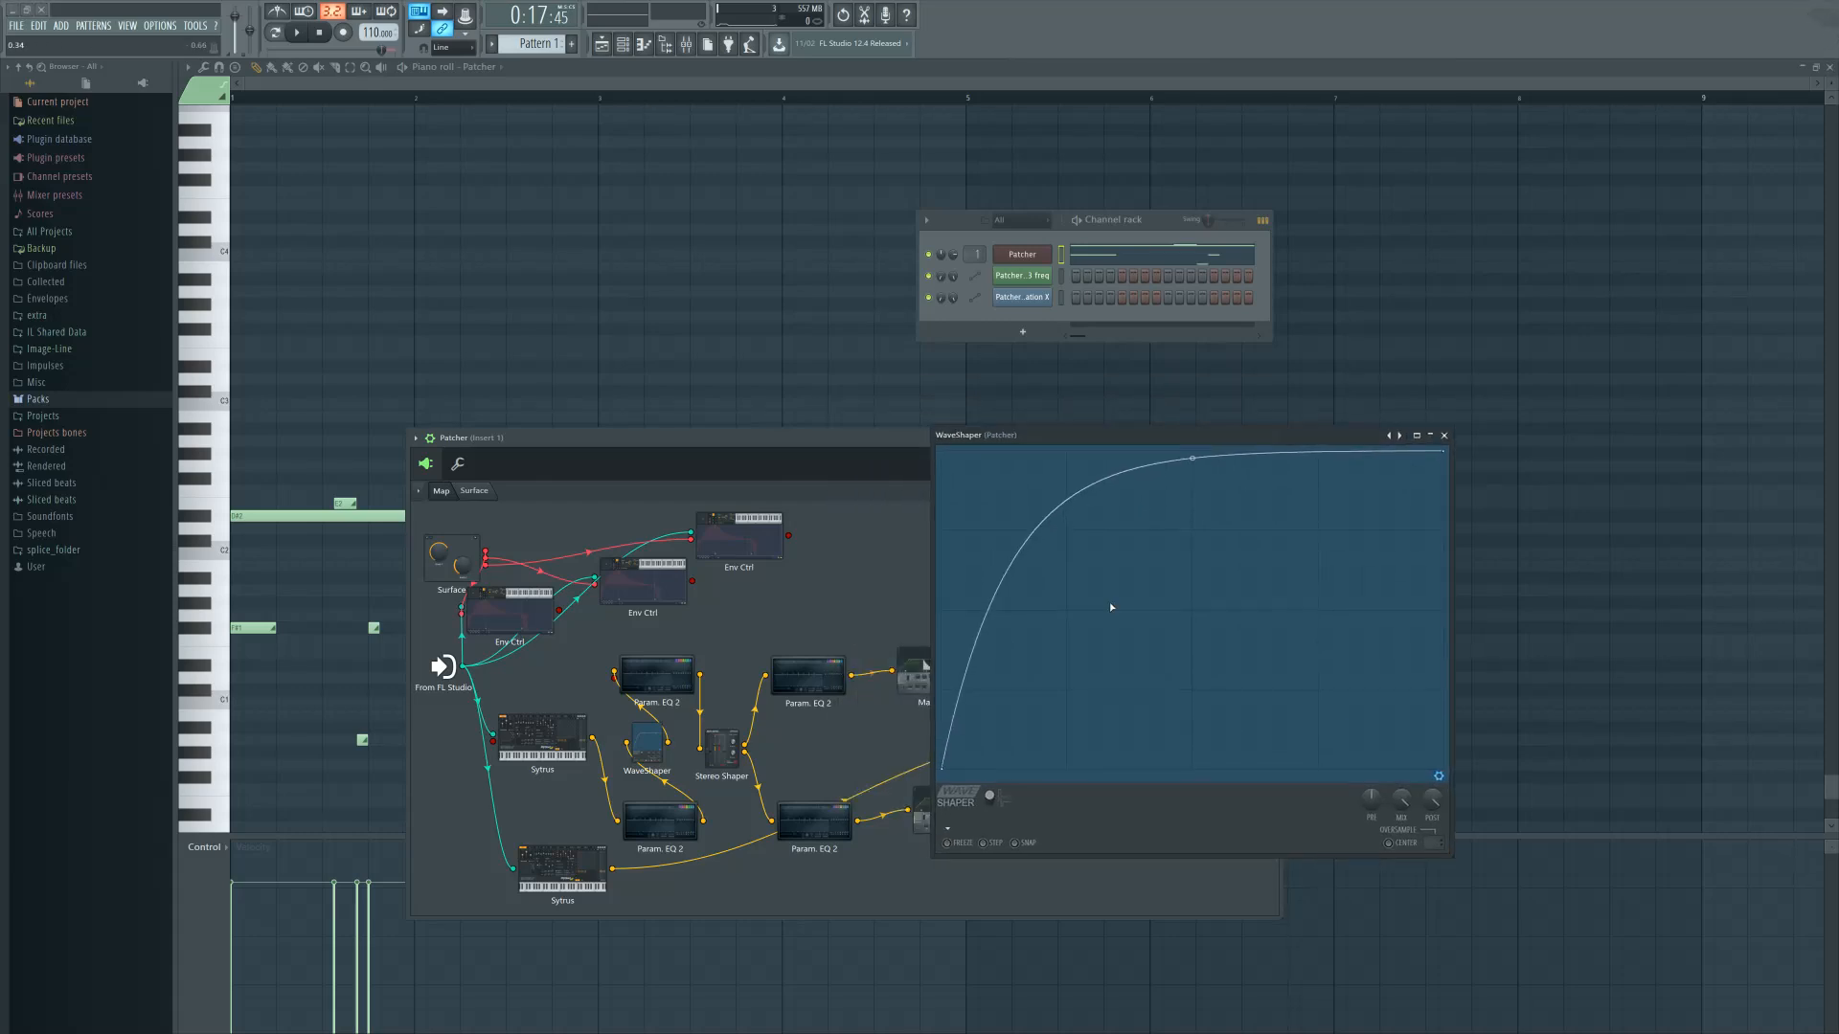
{"action": "left_click", "coordinate": [991, 801]}
{"action": "mouse_move", "coordinate": [1066, 765]}
{"action": "left_mouse_down"}
{"action": "mouse_move", "coordinate": [1066, 618]}
{"action": "mouse_move", "coordinate": [1065, 766]}
{"action": "left_mouse_up"}
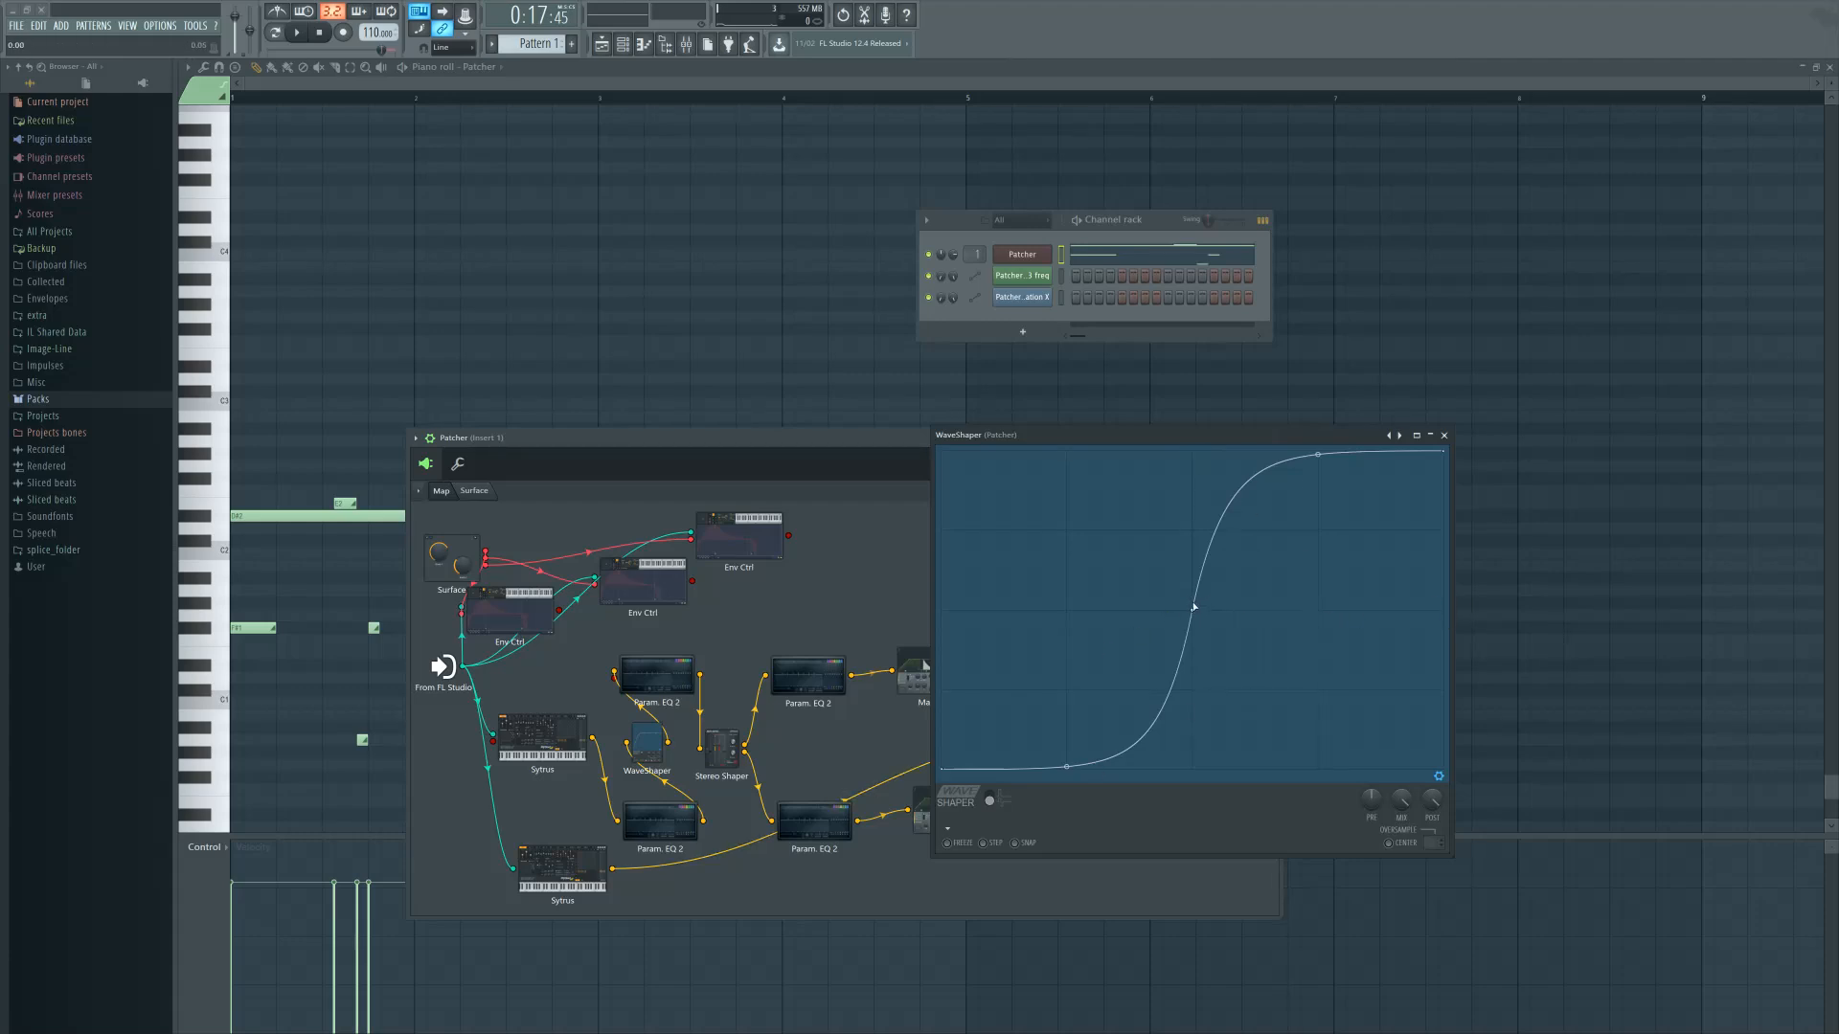
Add three control points to the curve's upper half and pull the last one down near the bottom
{"action": "right_click", "coordinate": [1280, 456]}
{"action": "right_click", "coordinate": [1310, 452]}
{"action": "right_click", "coordinate": [1312, 518]}
{"action": "left_click_drag", "start_coordinate": [1312, 518], "coordinate": [1326, 746]}
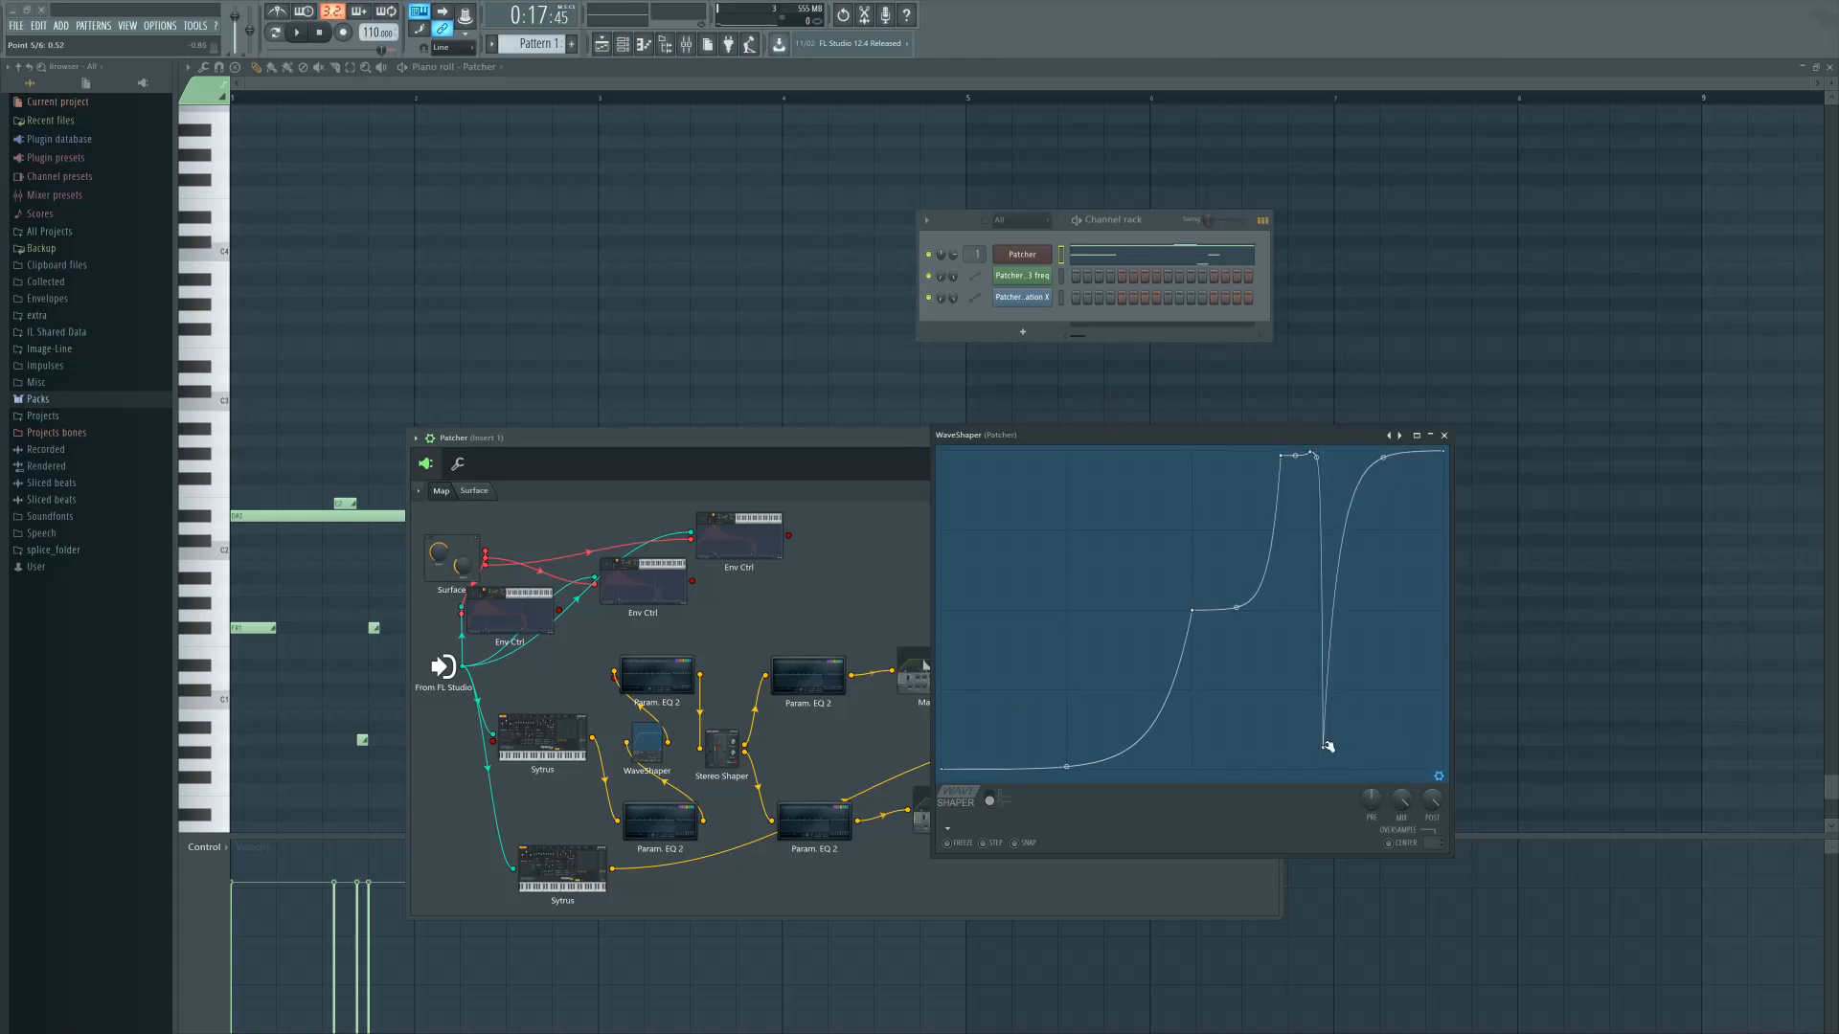
Delete the three extra control points from the curve's upper half
{"action": "right_click", "coordinate": [1326, 746]}
{"action": "left_click", "coordinate": [1336, 761]}
{"action": "right_click", "coordinate": [1281, 456]}
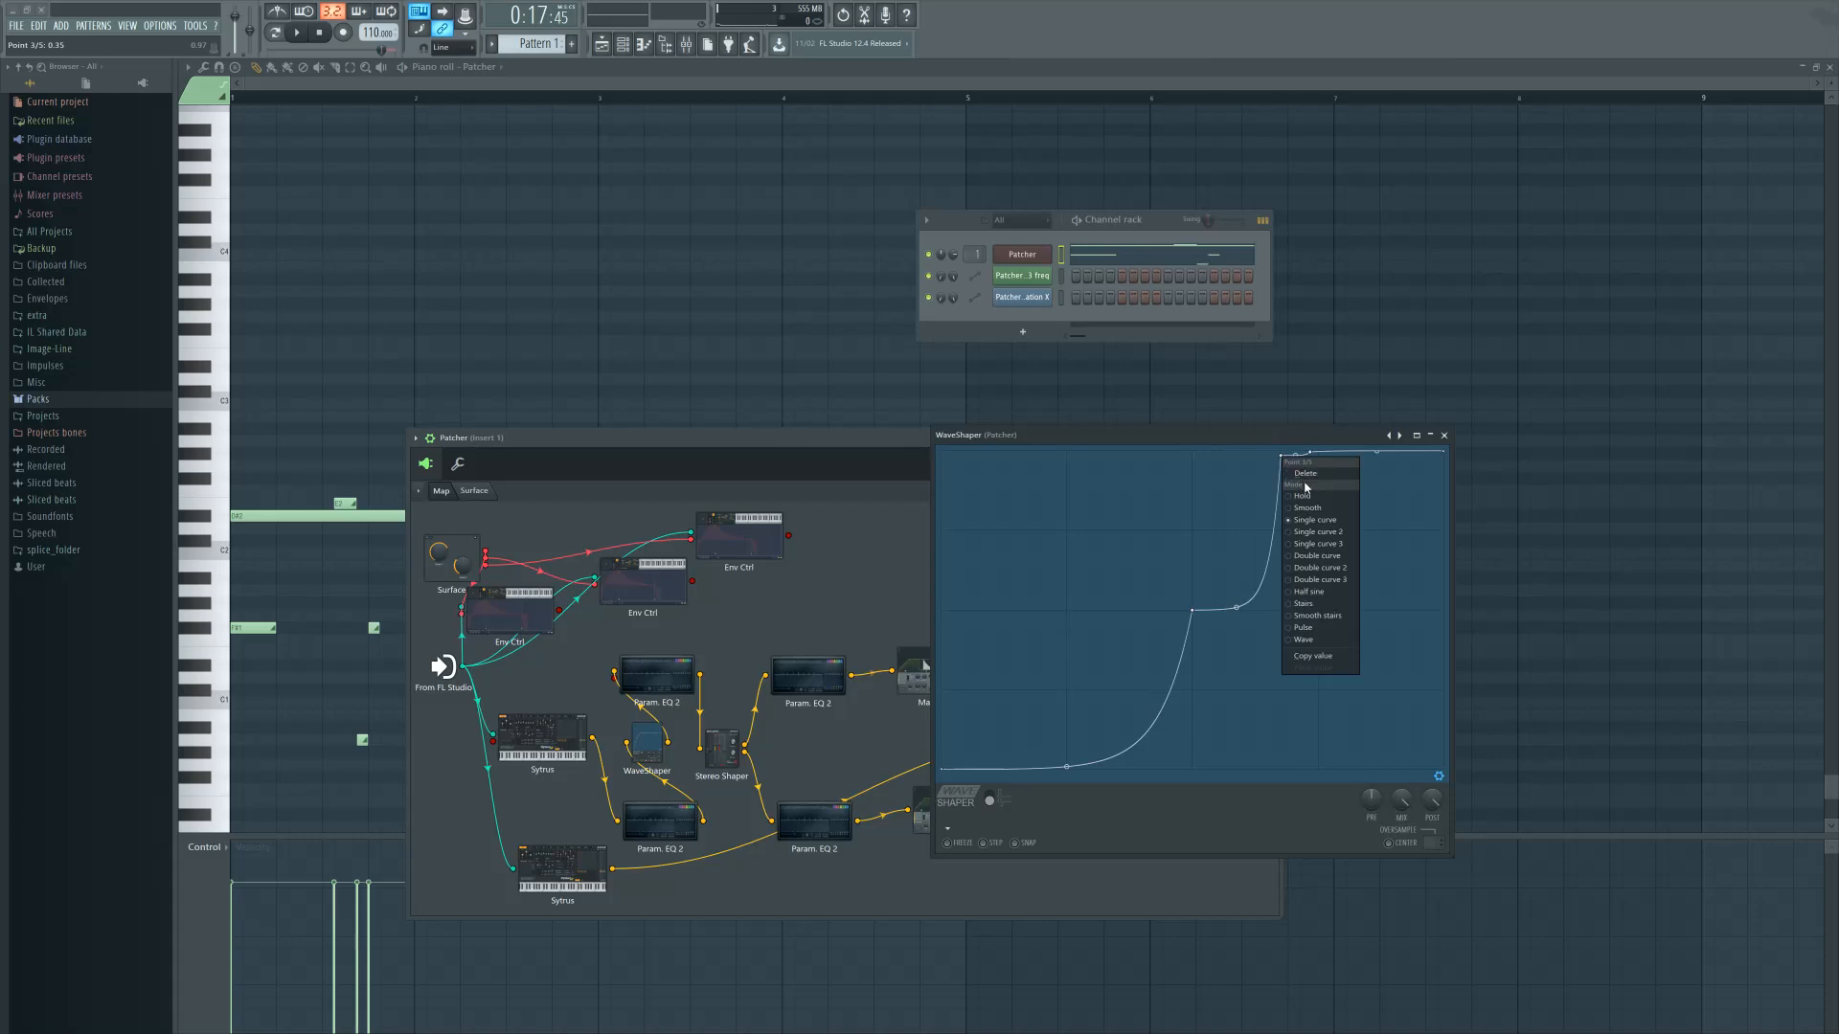
{"action": "left_click", "coordinate": [1305, 473]}
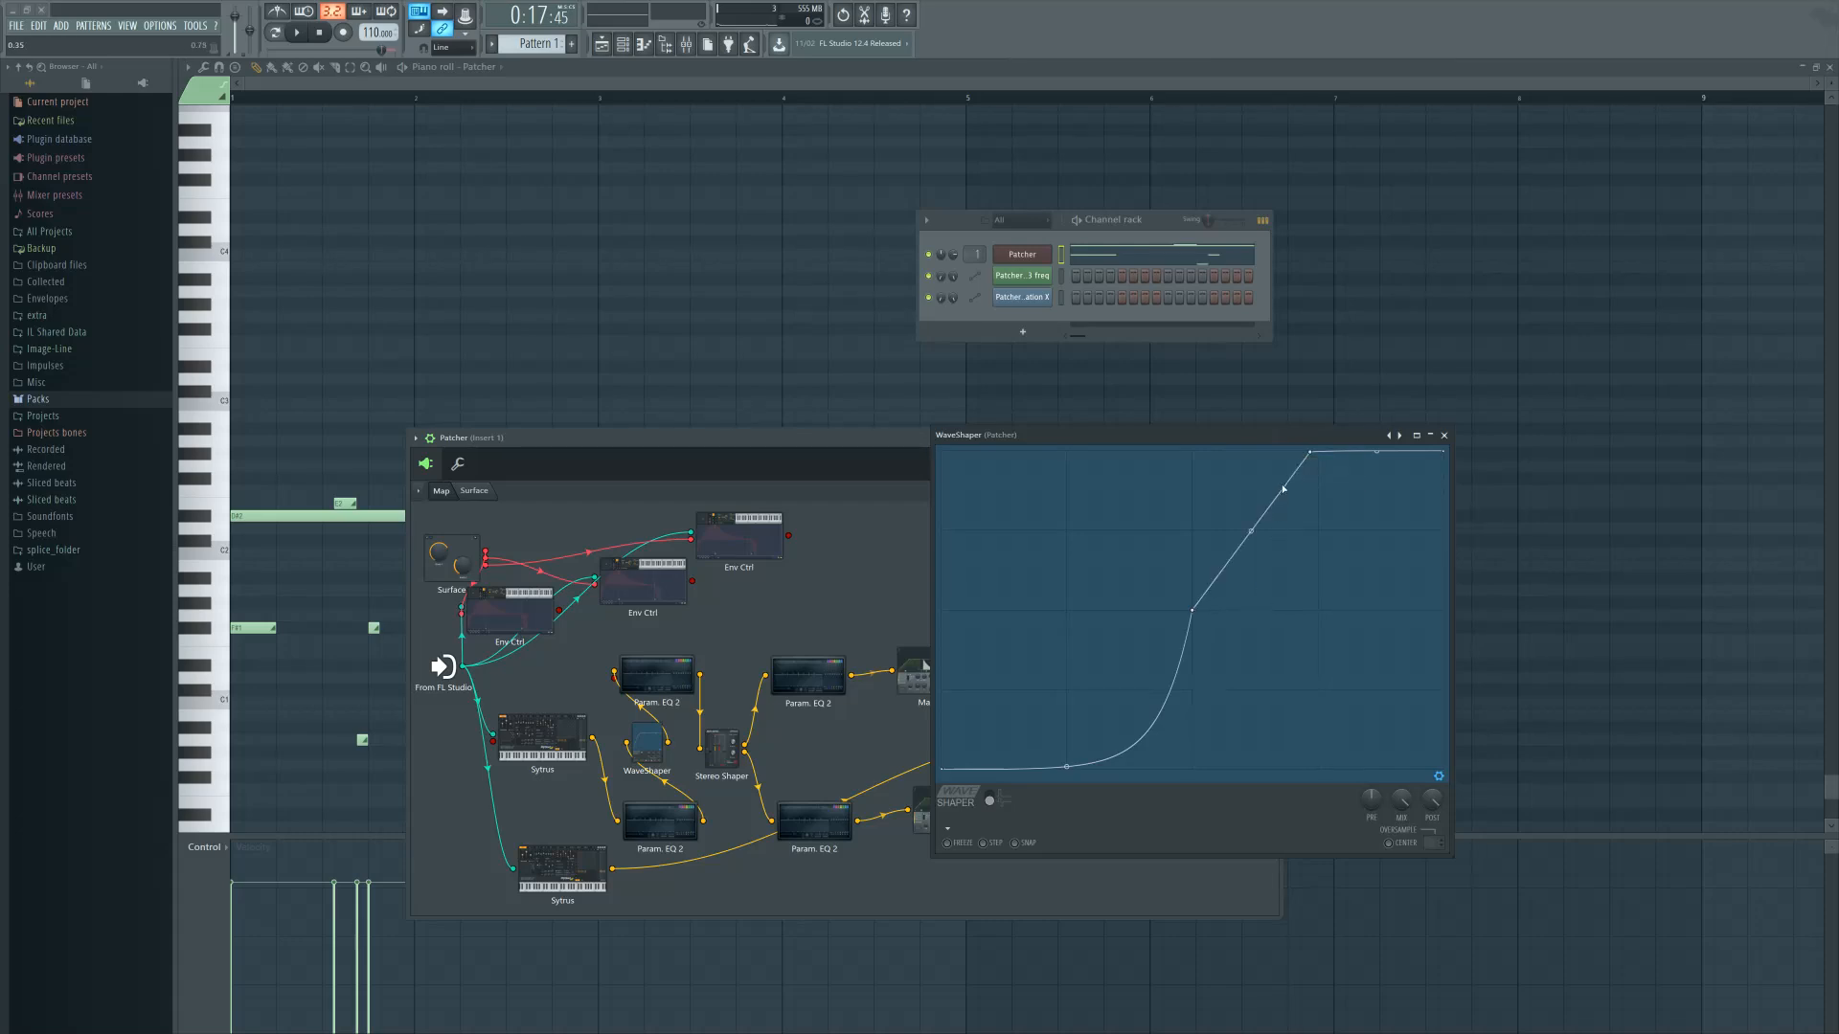
{"action": "right_click", "coordinate": [1310, 453]}
{"action": "left_click", "coordinate": [1332, 471]}
Straighten both halves of the WaveShaper curve and, with snapping enabled, lower its right endpoint to the centre line
{"action": "right_click", "coordinate": [1065, 767]}
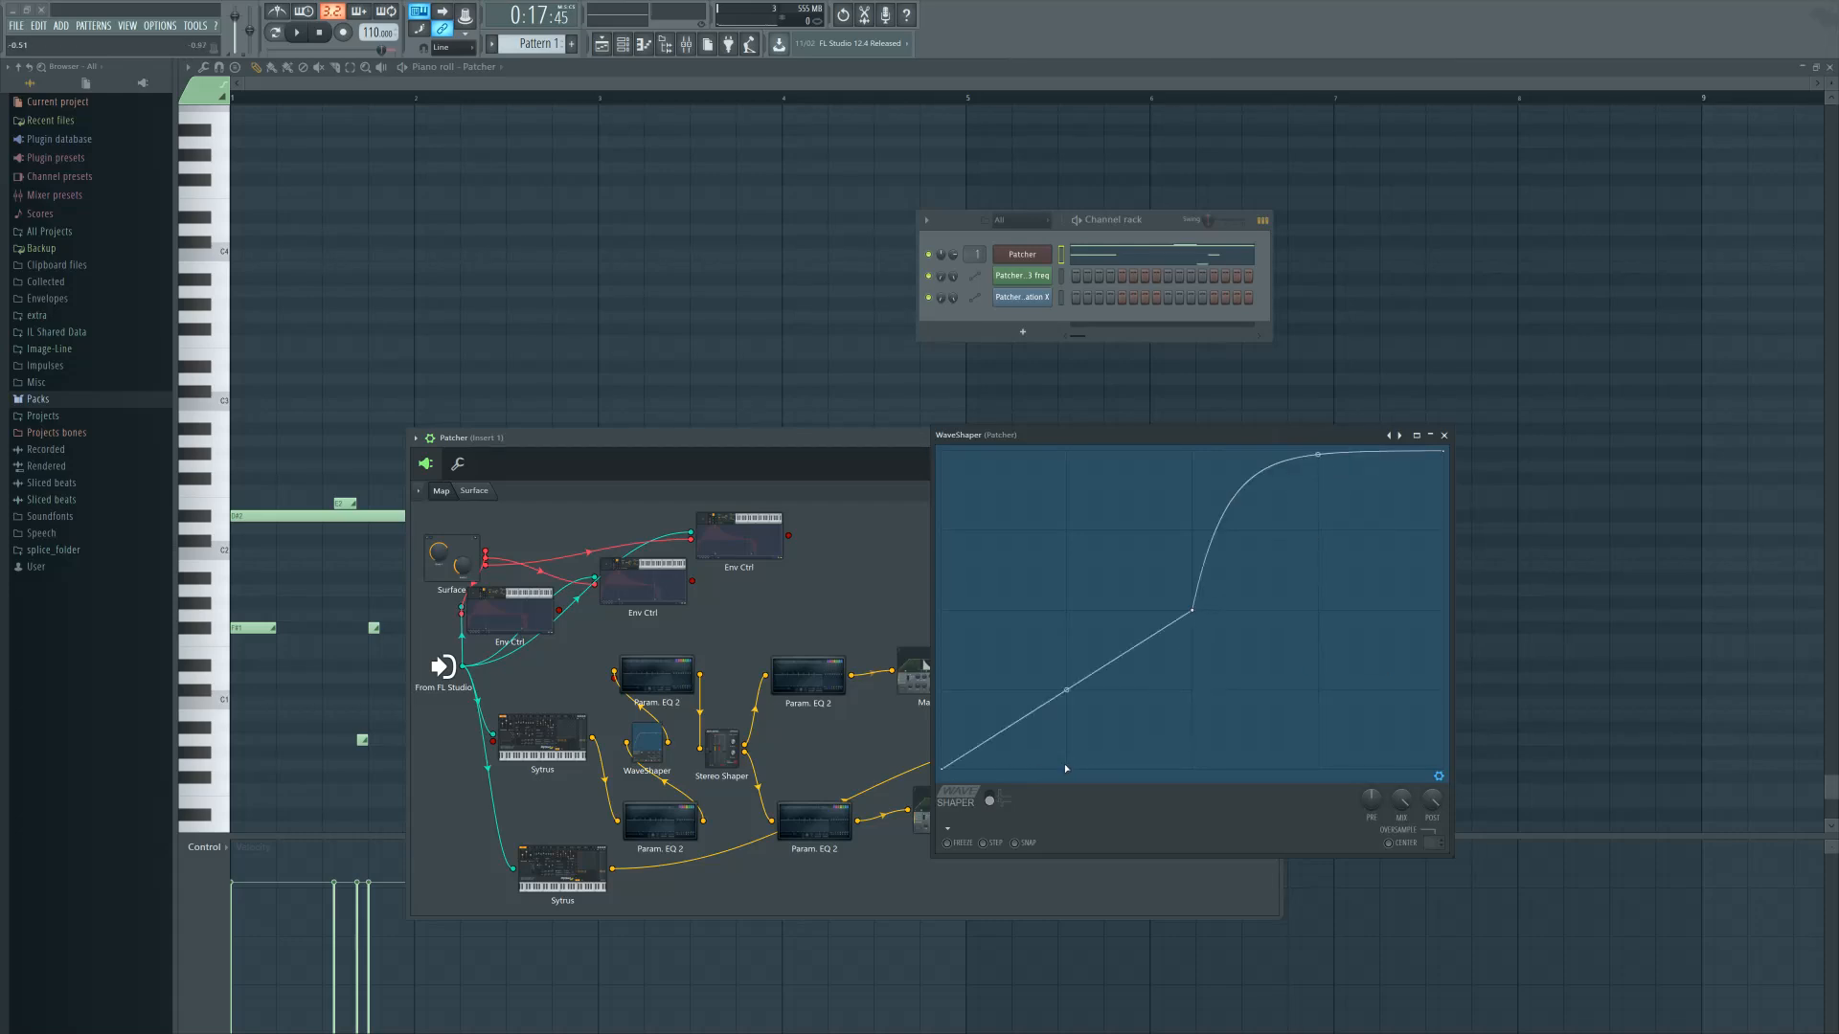
{"action": "mouse_move", "coordinate": [948, 772]}
{"action": "left_mouse_down"}
{"action": "mouse_move", "coordinate": [942, 610]}
{"action": "mouse_move", "coordinate": [941, 768]}
{"action": "left_mouse_up"}
{"action": "left_click", "coordinate": [1015, 843]}
{"action": "right_click", "coordinate": [1318, 457]}
{"action": "left_click_drag", "start_coordinate": [1442, 462], "coordinate": [1443, 610]}
Try adding snapped control points along the rising lower half of the WaveShaper curve
{"action": "right_click", "coordinate": [1099, 669]}
{"action": "right_click", "coordinate": [1130, 651]}
{"action": "right_click", "coordinate": [1131, 630]}
{"action": "mouse_move", "coordinate": [1132, 630]}
{"action": "left_mouse_down"}
{"action": "mouse_move", "coordinate": [1131, 548]}
{"action": "mouse_move", "coordinate": [1129, 650]}
{"action": "left_mouse_up"}
{"action": "right_click", "coordinate": [1129, 650]}
{"action": "left_click", "coordinate": [1154, 669]}
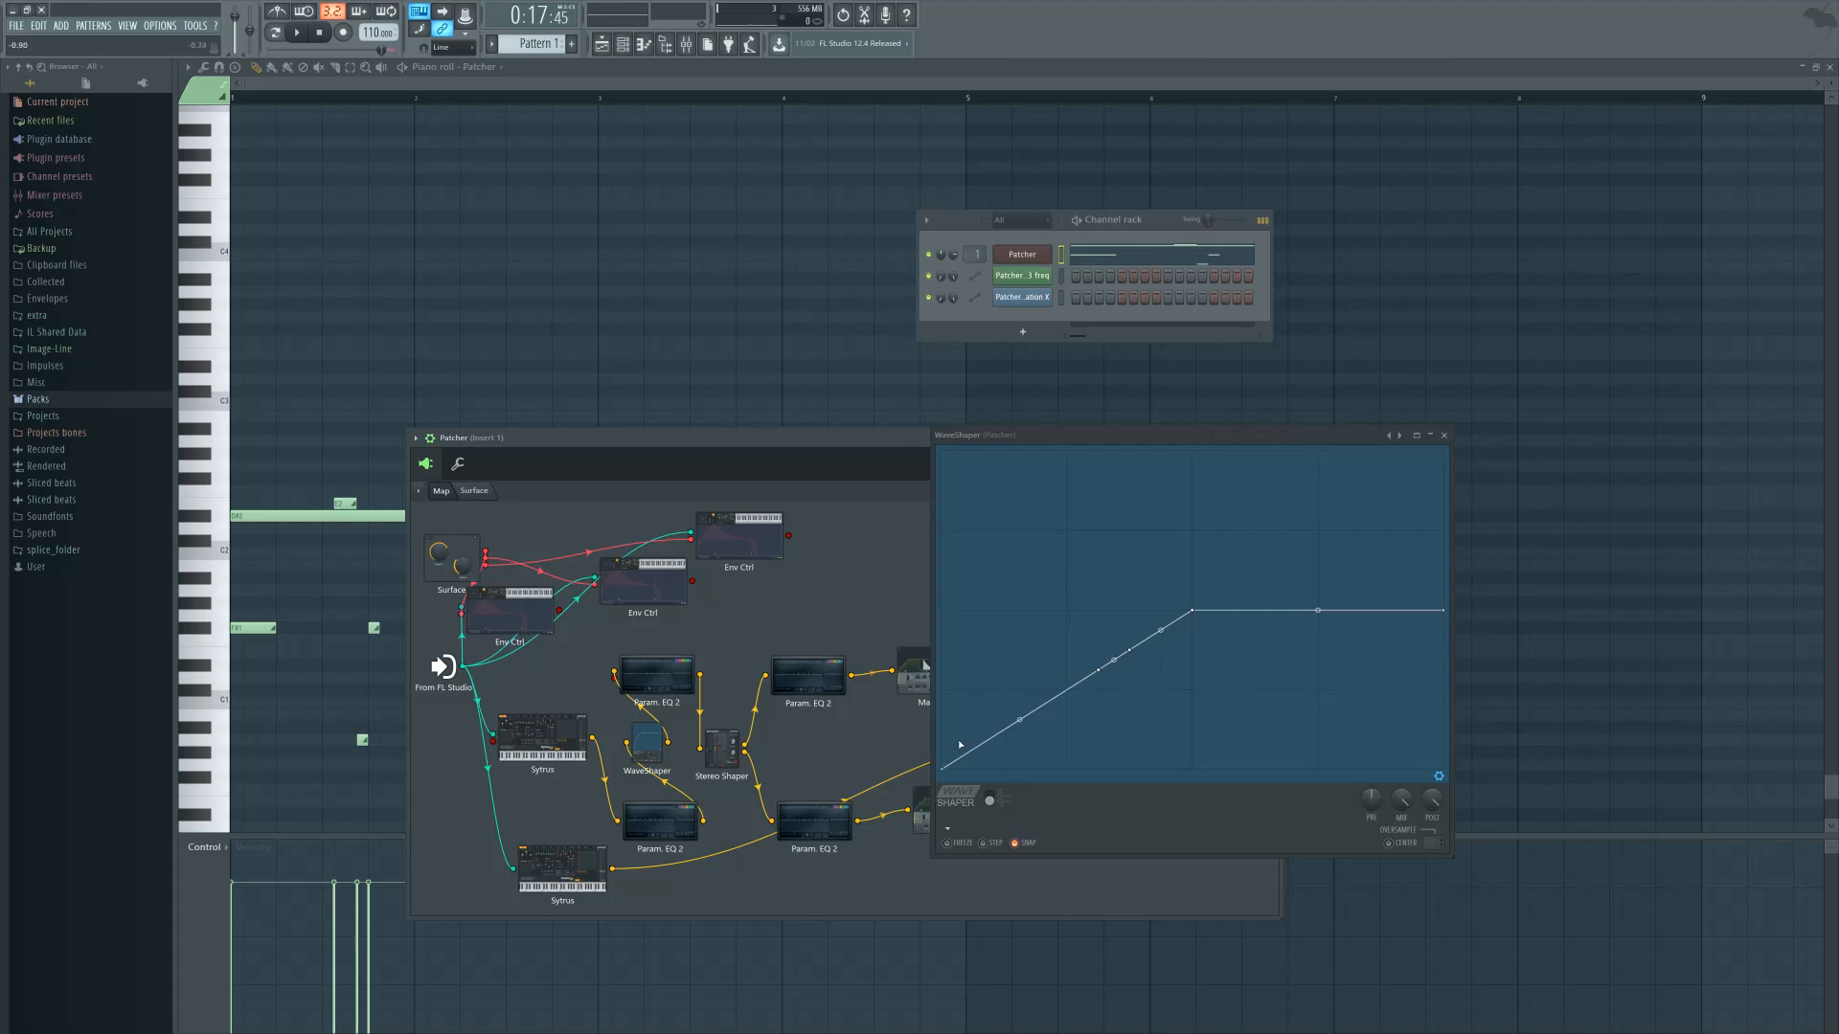
Delete the remaining extra points from the curve's lower half, close the WaveShaper editor and reposition the Patcher window
{"action": "right_click", "coordinate": [1129, 650]}
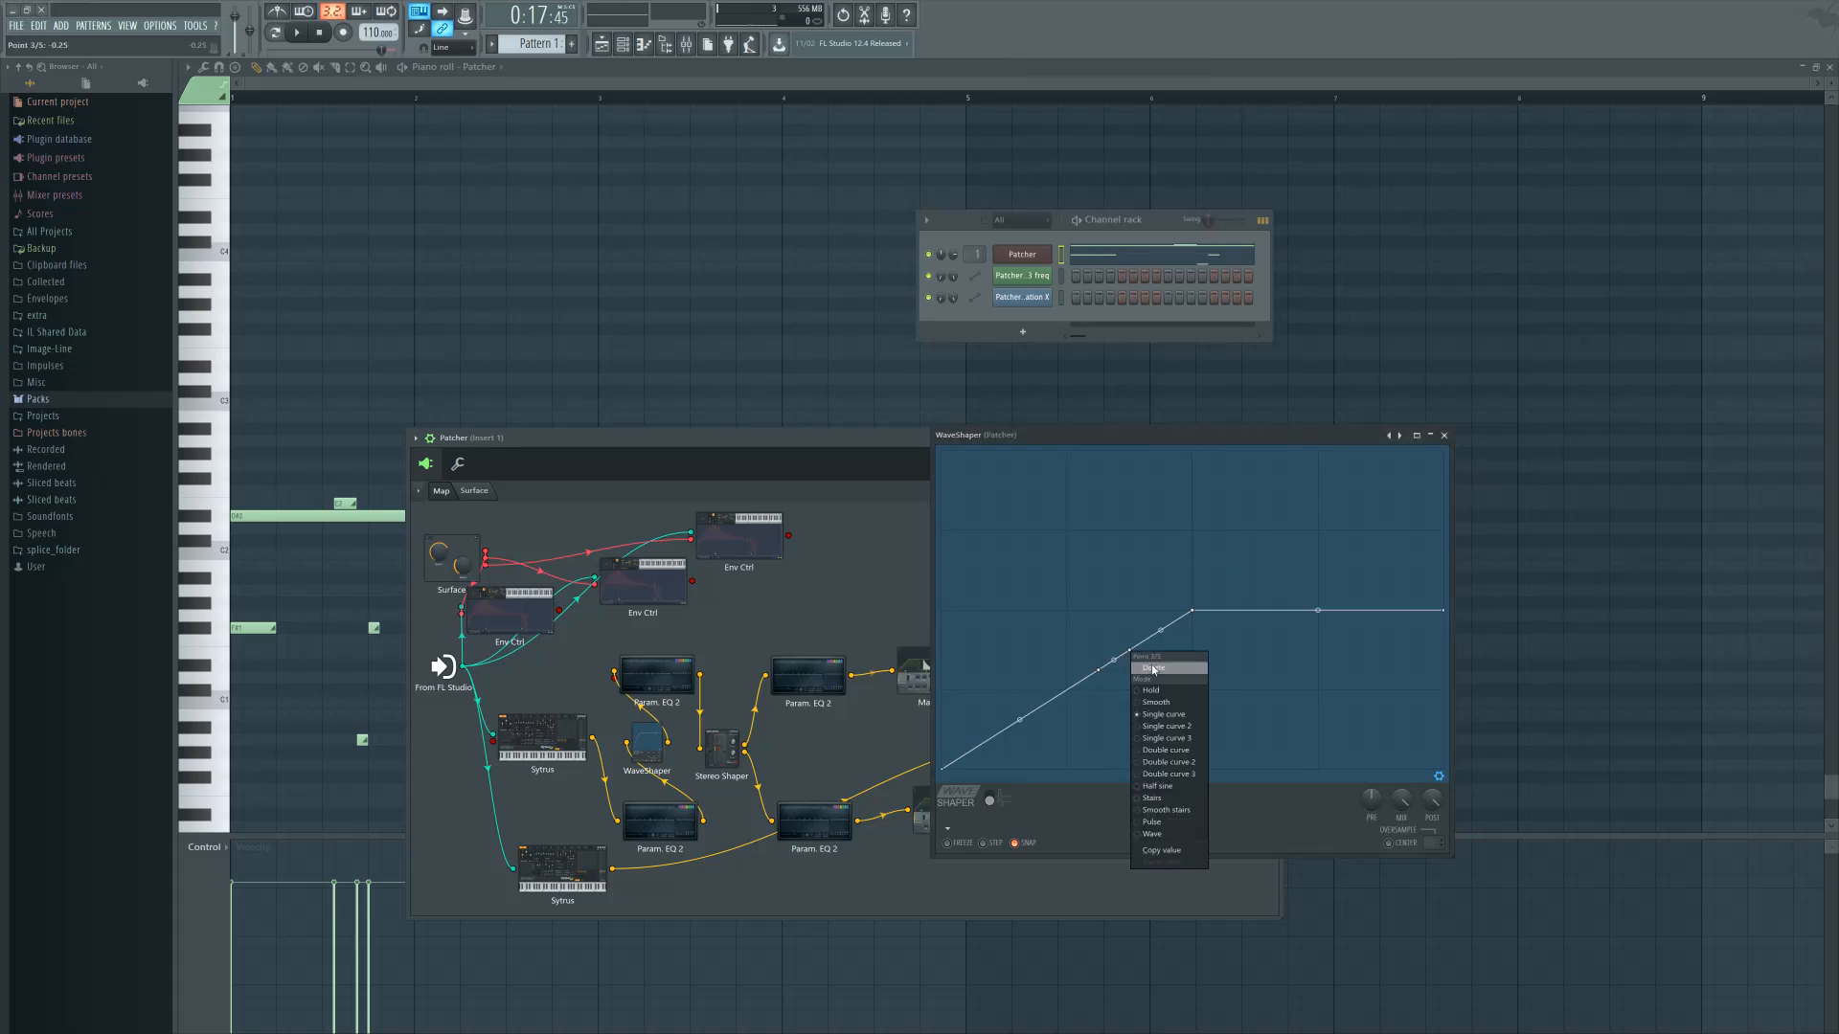
{"action": "left_click", "coordinate": [1160, 671]}
{"action": "right_click", "coordinate": [1103, 672]}
{"action": "left_click", "coordinate": [1162, 716]}
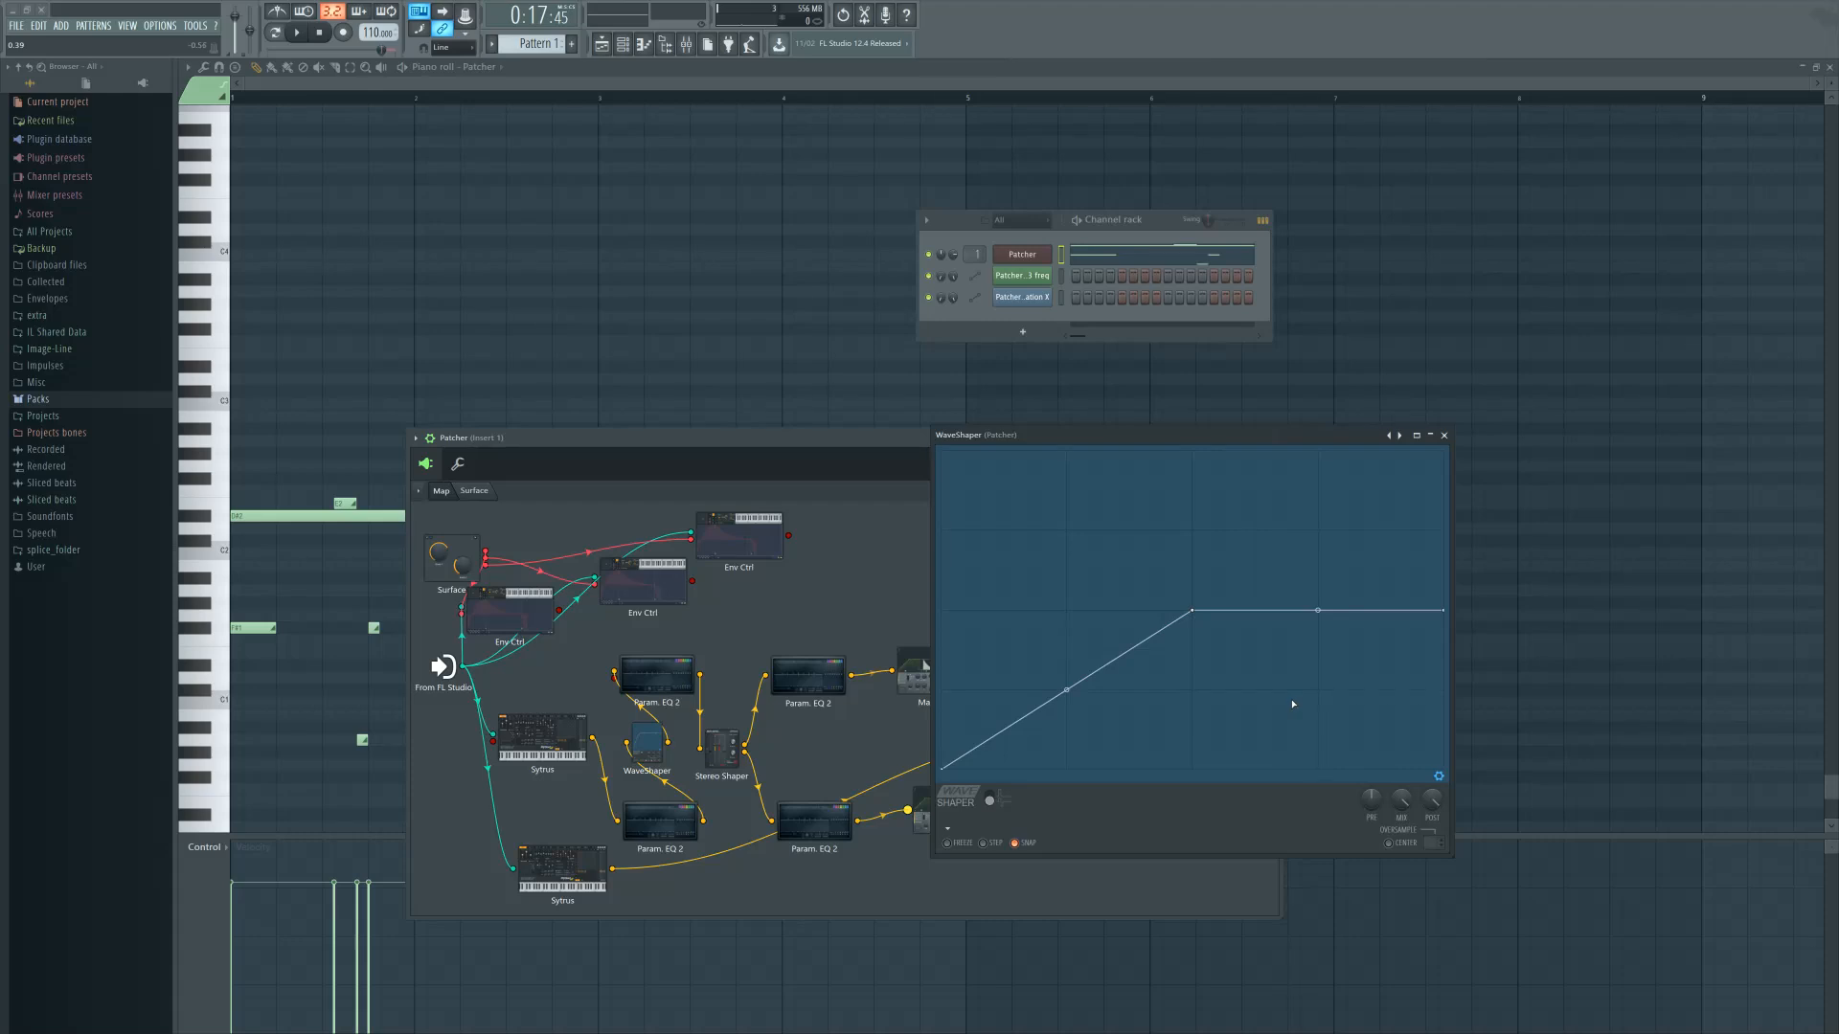
{"action": "left_click", "coordinate": [1444, 435]}
{"action": "left_click_drag", "start_coordinate": [921, 438], "coordinate": [982, 393]}
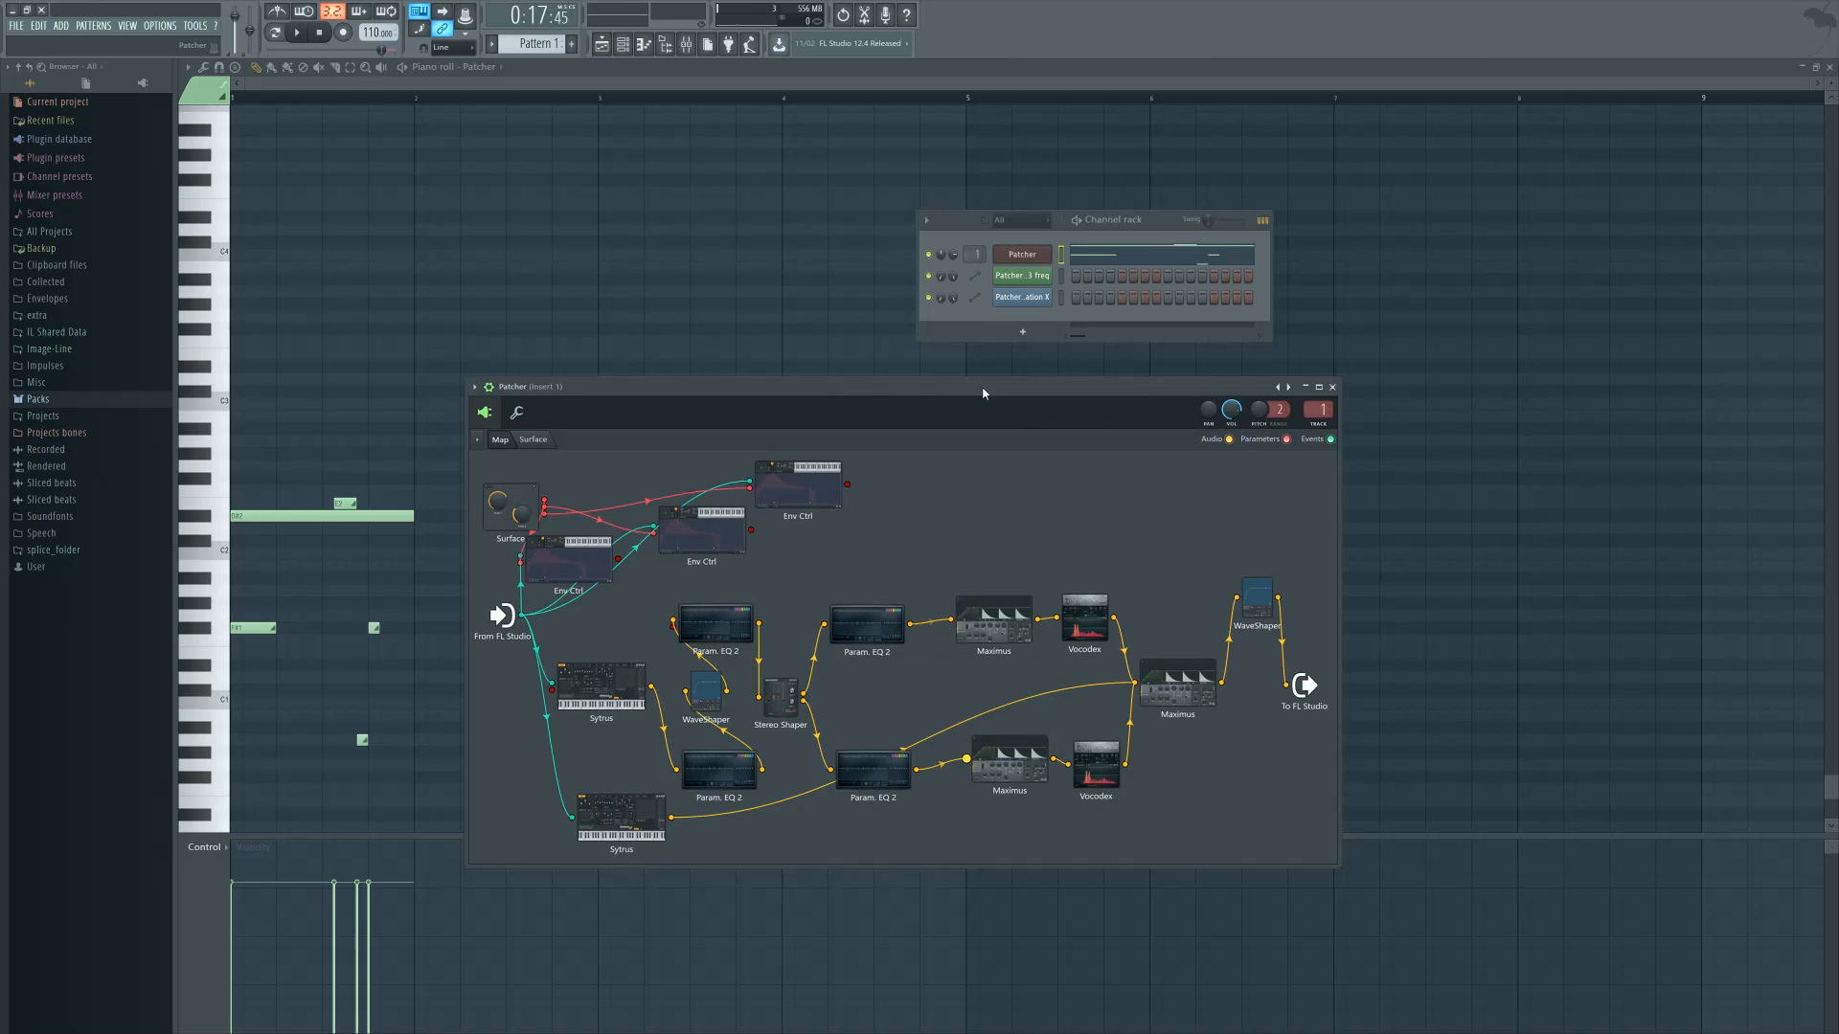